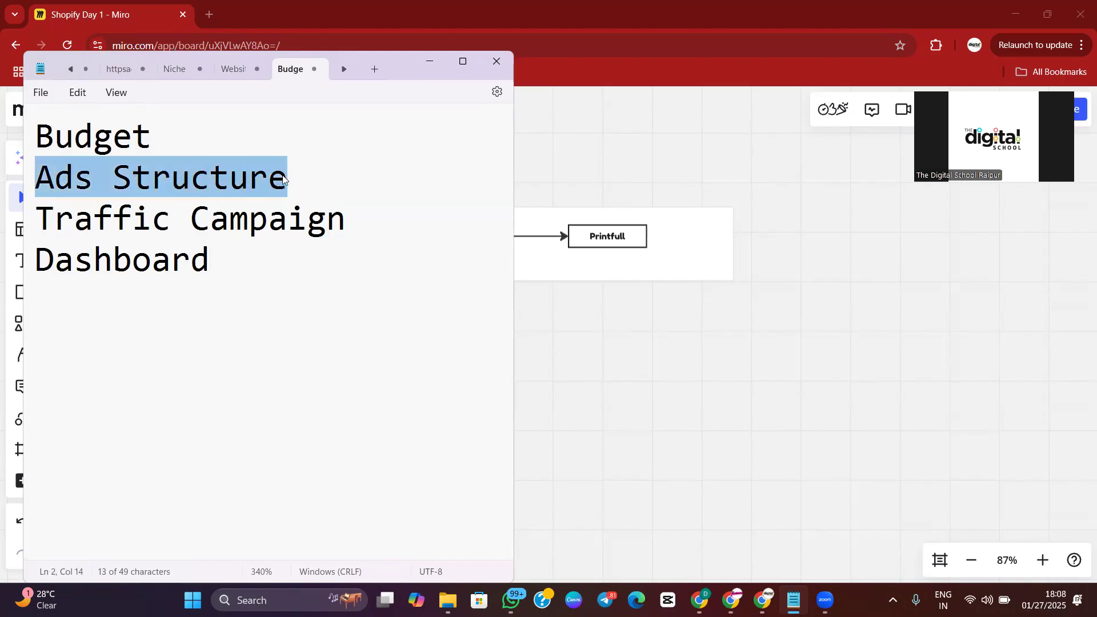
Highlight the Traffic Campaign, Dashboard and Budget entries in the Notepad topic list
{"action": "left_click", "coordinate": [295, 194]}
{"action": "left_click_drag", "start_coordinate": [66, 223], "coordinate": [229, 222]}
{"action": "left_click_drag", "start_coordinate": [75, 260], "coordinate": [199, 260]}
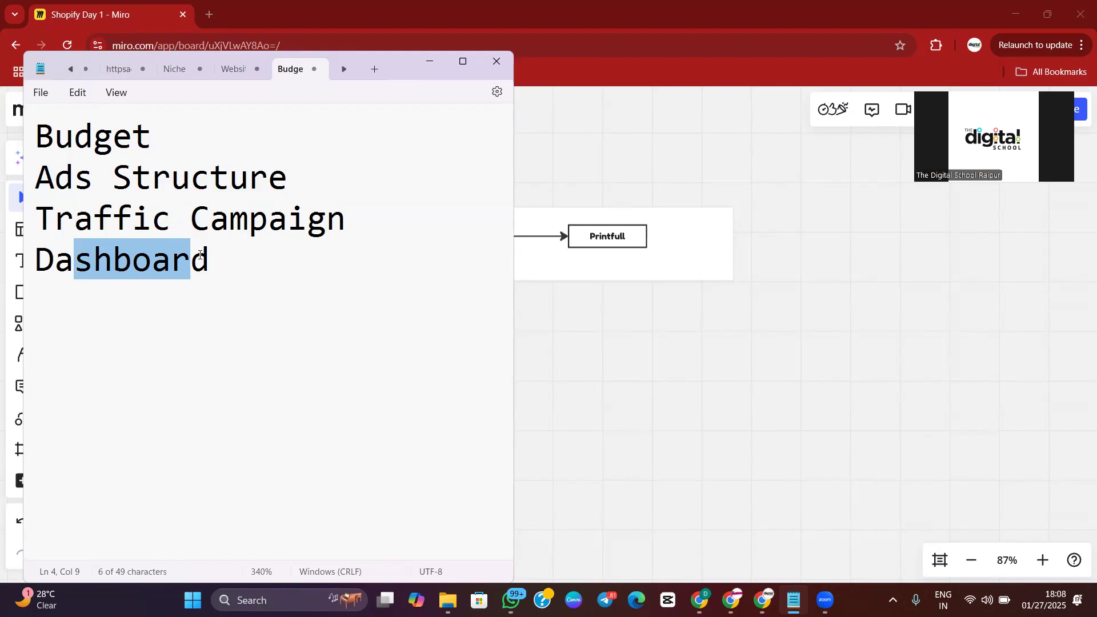
{"action": "left_click", "coordinate": [207, 313]}
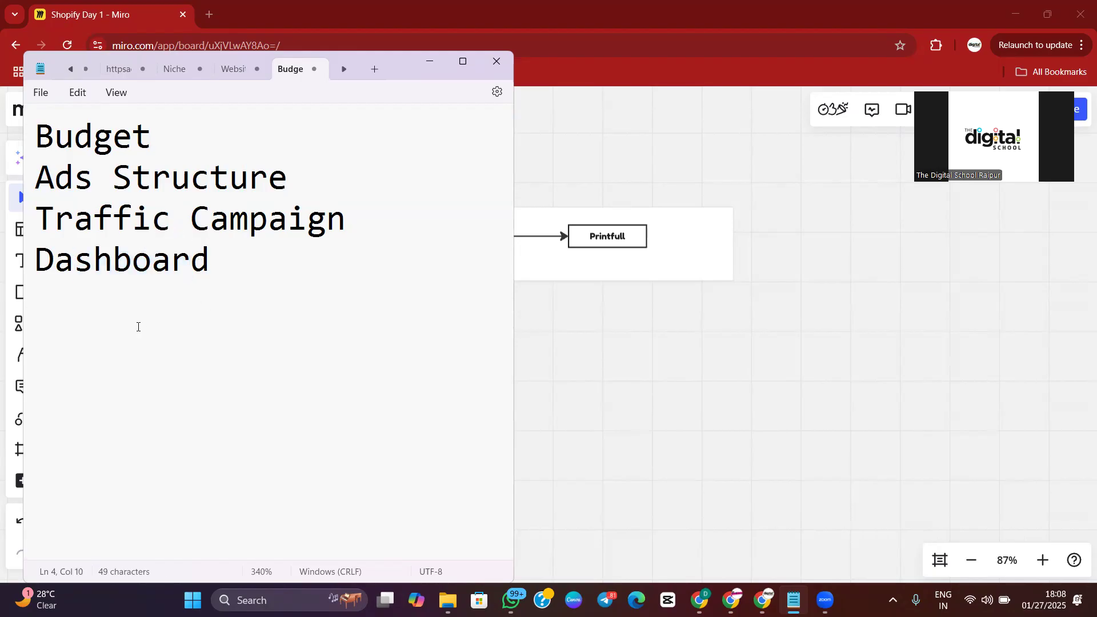
{"action": "double_click", "coordinate": [72, 140]}
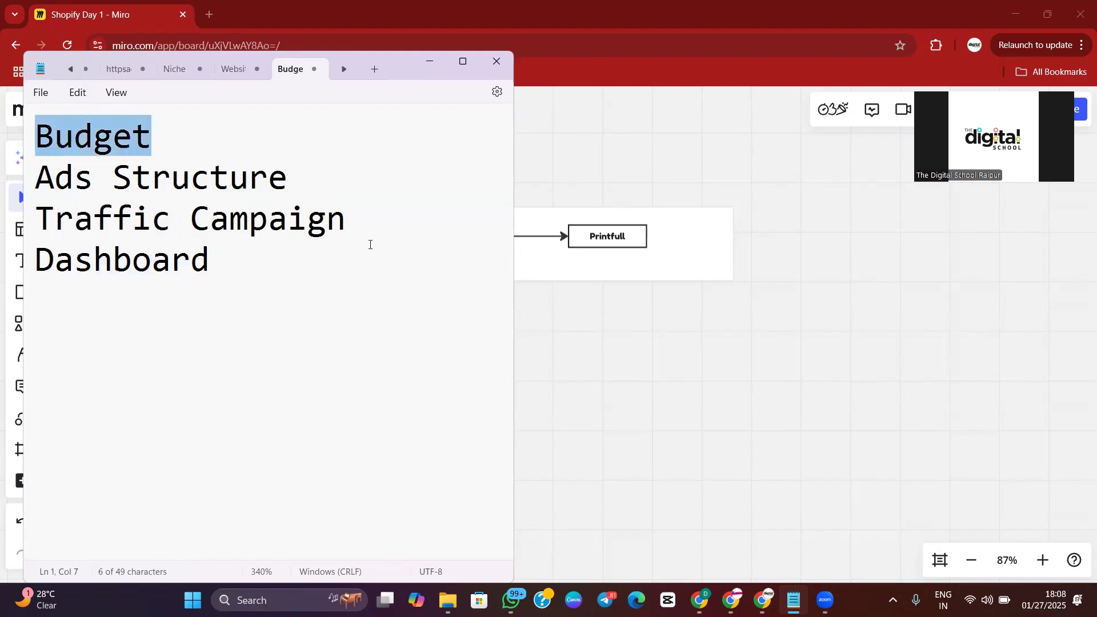
Bring the Miro board forward and duplicate the Dropshipping box below Frame 4
{"action": "left_click", "coordinate": [633, 424]}
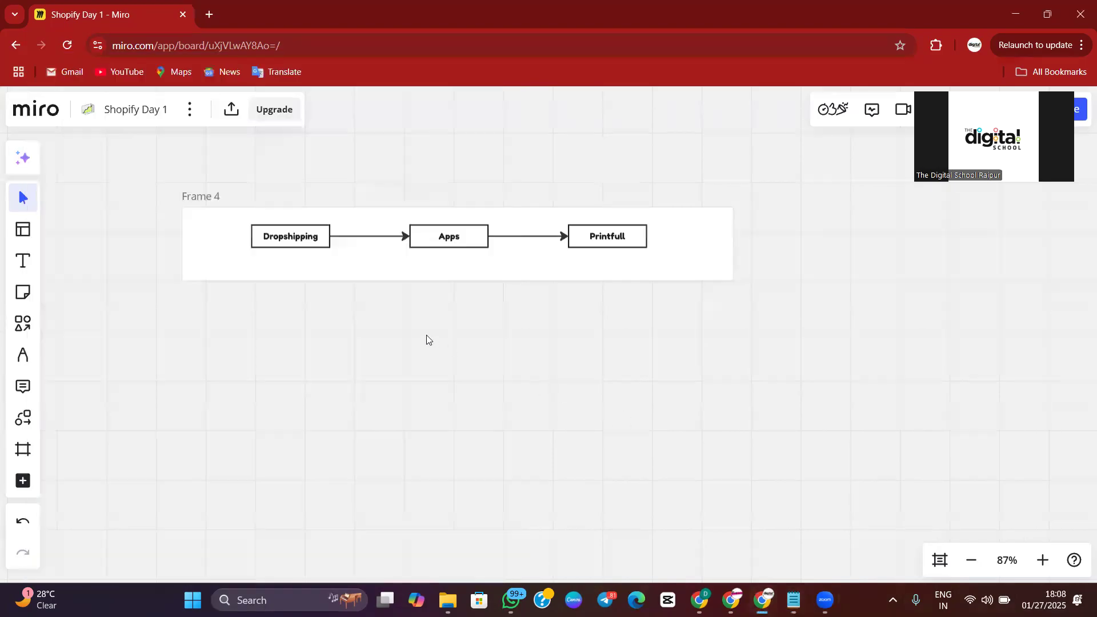
{"action": "left_click", "coordinate": [298, 244]}
{"action": "key", "text": "ctrl+c"}
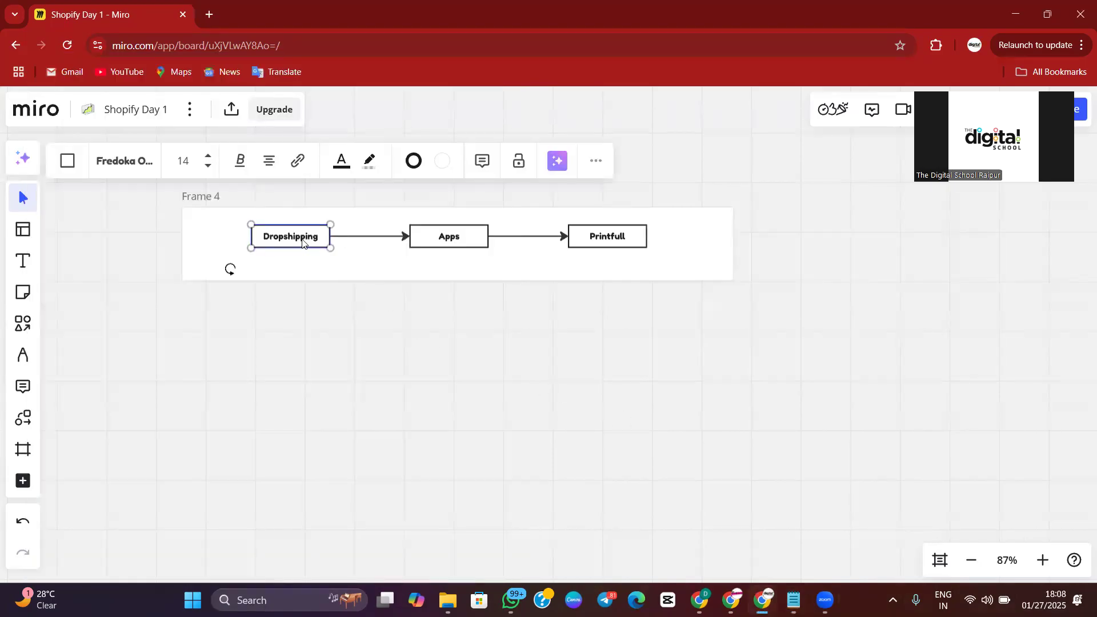
{"action": "key", "text": "ctrl+v"}
{"action": "left_click_drag", "start_coordinate": [302, 240], "coordinate": [283, 338]}
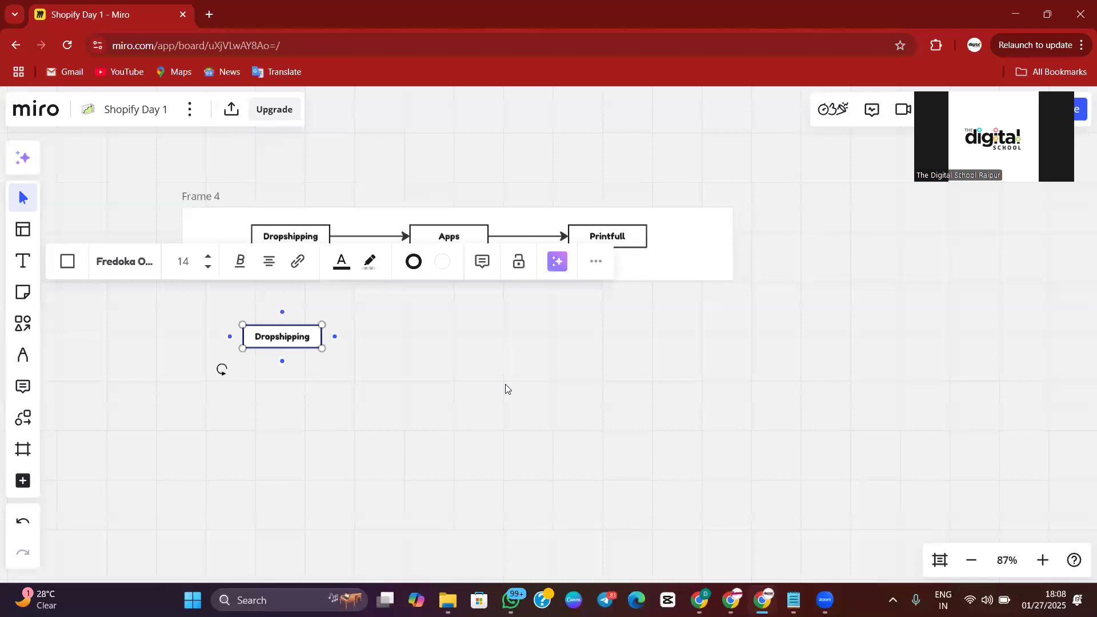
{"action": "left_click", "coordinate": [477, 343]}
Delete the Apps and Printfull boxes and make Frame 4 taller
{"action": "left_click", "coordinate": [433, 242]}
{"action": "key", "text": "Delete"}
{"action": "left_click", "coordinate": [578, 238]}
{"action": "key", "text": "Delete"}
{"action": "left_click", "coordinate": [400, 269]}
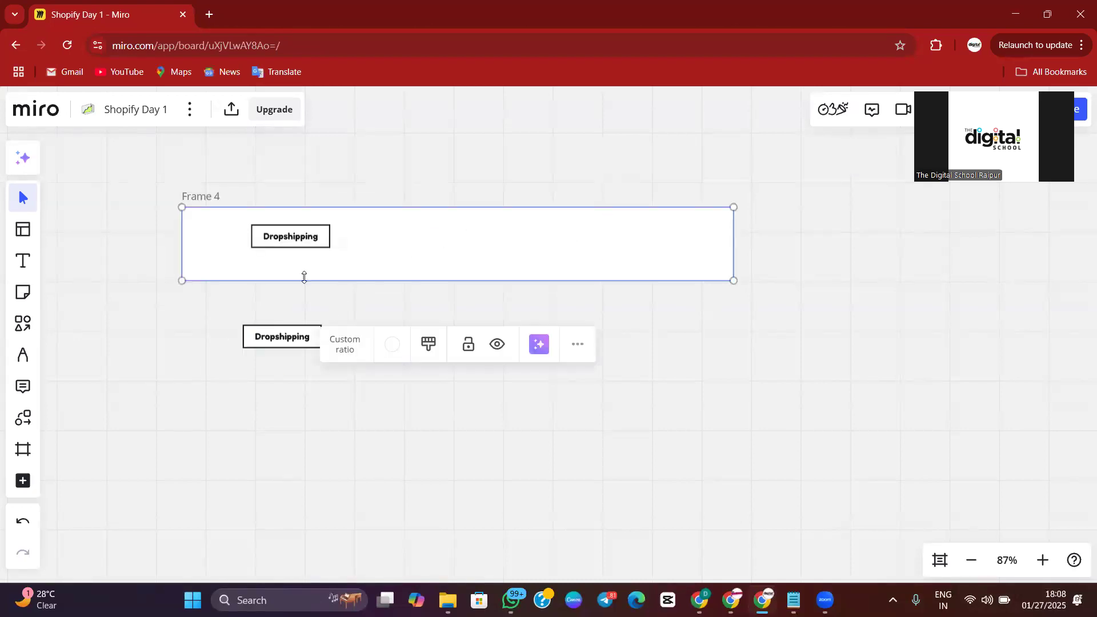
{"action": "left_click_drag", "start_coordinate": [299, 345], "coordinate": [288, 486]}
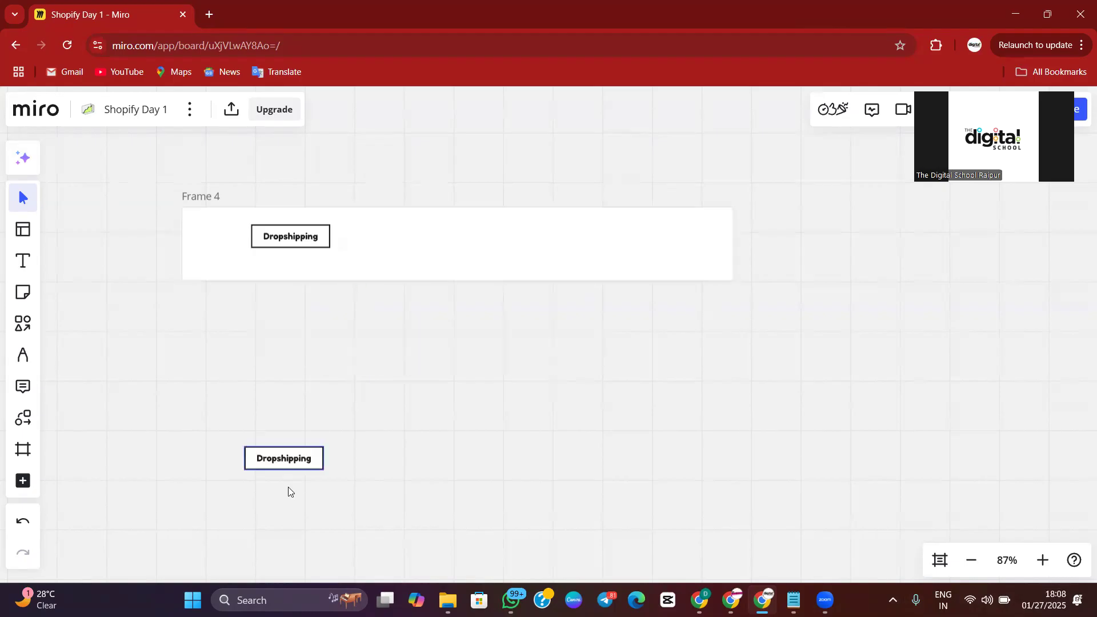
{"action": "left_click_drag", "start_coordinate": [436, 280], "coordinate": [436, 413]}
Centre the framed box as 'Camapign' and place the copy beneath it as 'Ads Set'
{"action": "left_click_drag", "start_coordinate": [286, 242], "coordinate": [461, 249]}
{"action": "double_click", "coordinate": [462, 249]}
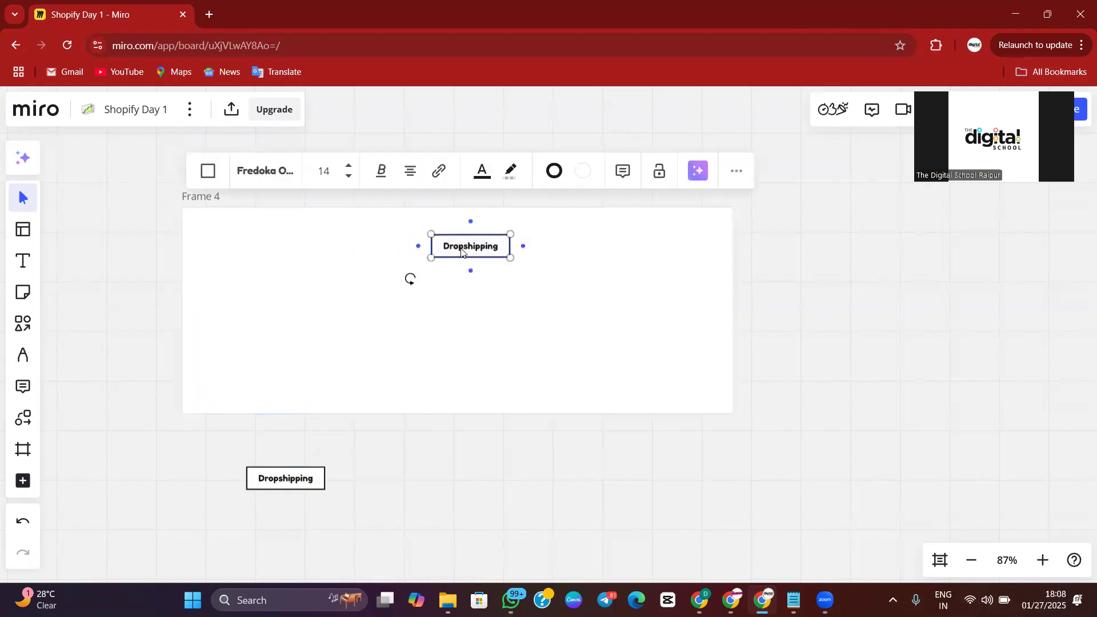
{"action": "type", "text": "Camapign"}
{"action": "left_click_drag", "start_coordinate": [287, 483], "coordinate": [469, 293]}
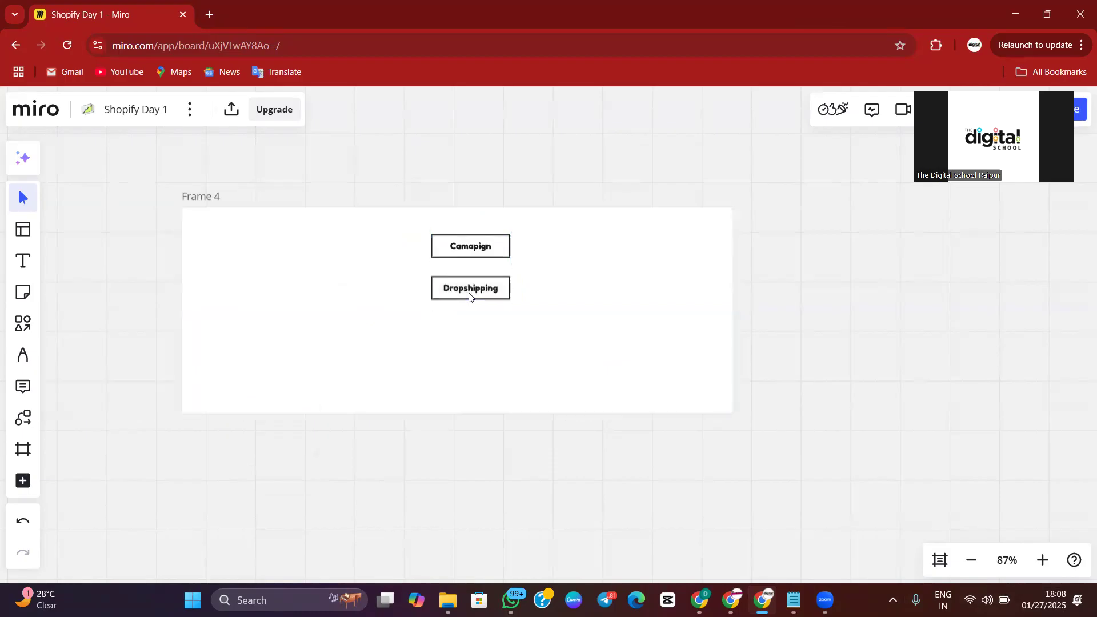
{"action": "scroll", "coordinate": [469, 294], "scroll_direction": "up", "scroll_amount": 5}
{"action": "left_click", "coordinate": [468, 289]}
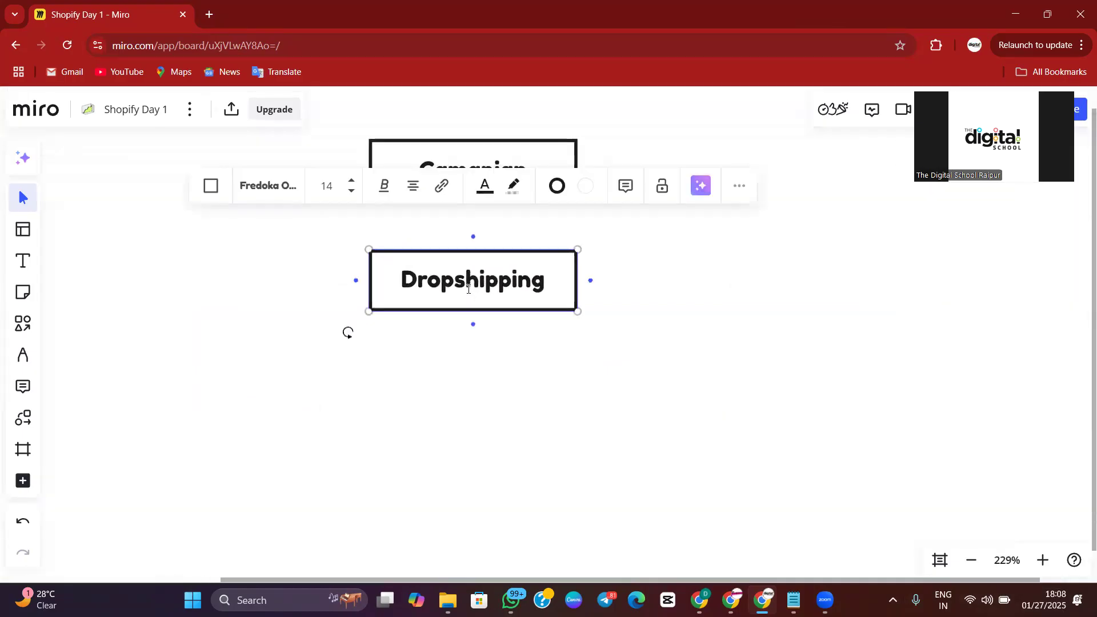
{"action": "left_click", "coordinate": [469, 290]}
{"action": "type", "text": "Ads Set"}
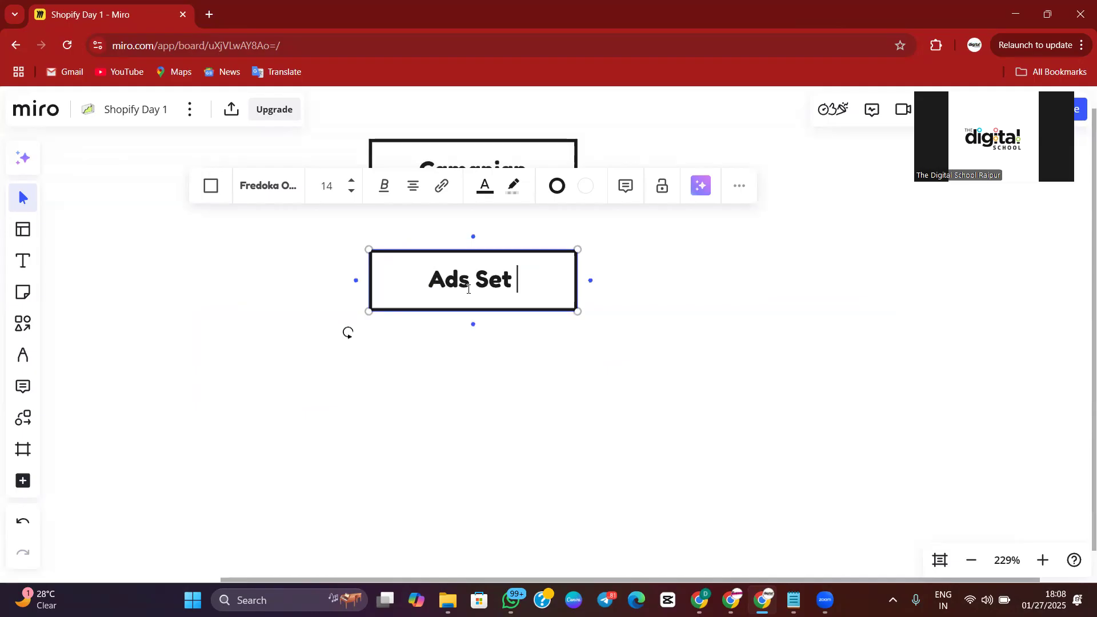
{"action": "left_click", "coordinate": [492, 436]}
Link Camapign to Ads Set with an arrow and add a linked 'Ads' box below
{"action": "left_click", "coordinate": [474, 183]}
{"action": "left_click_drag", "start_coordinate": [474, 213], "coordinate": [474, 277]}
{"action": "left_click", "coordinate": [473, 324]}
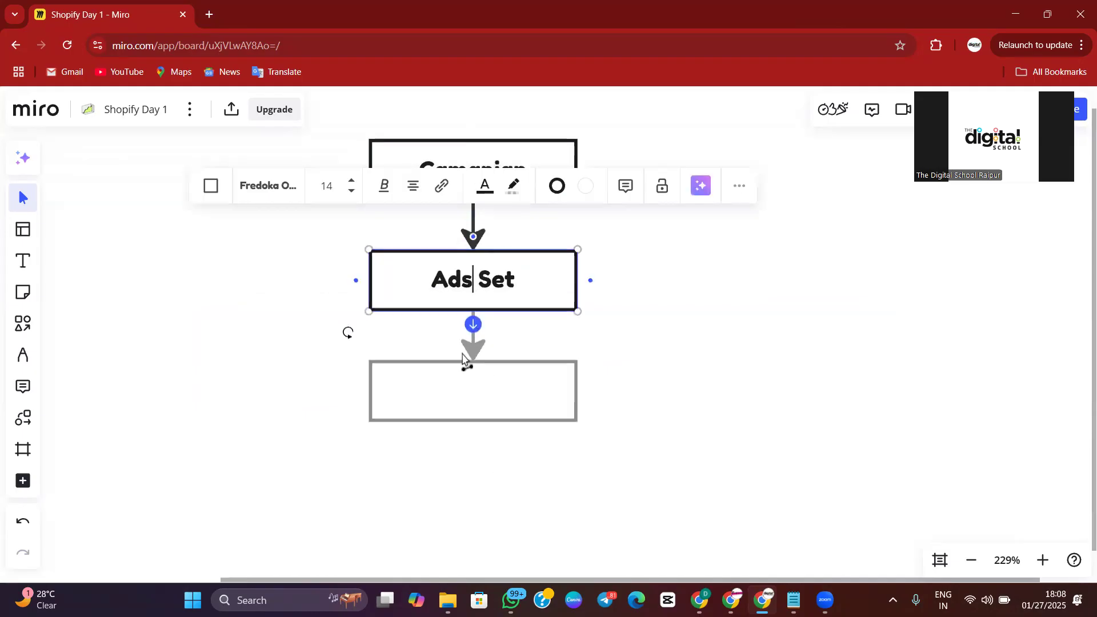
{"action": "type", "text": "Ads"}
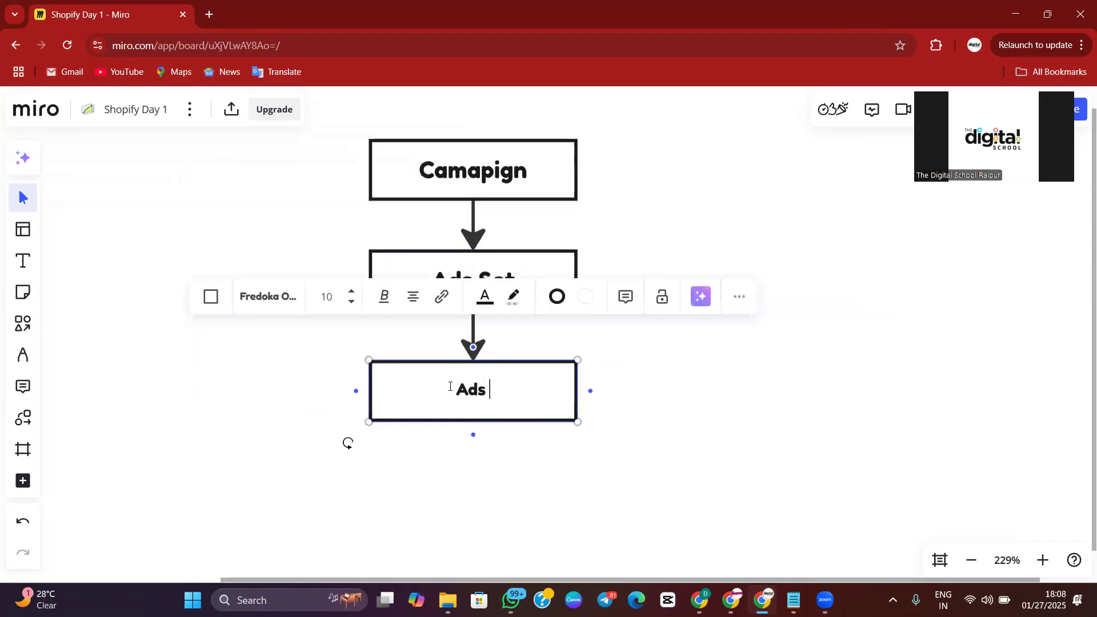
{"action": "left_click", "coordinate": [505, 494]}
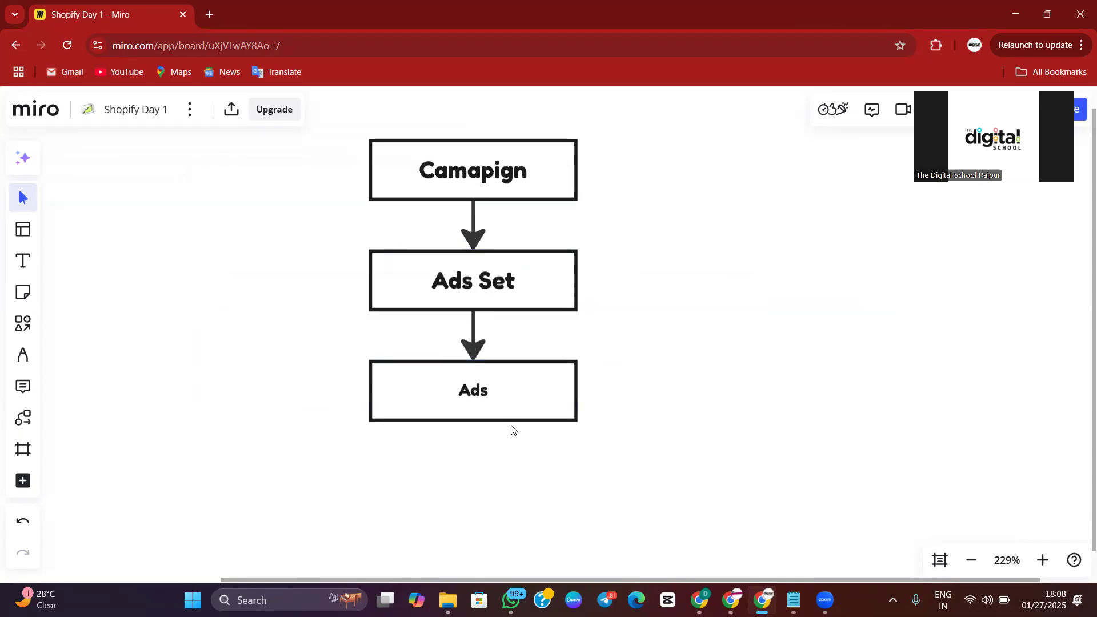
{"action": "scroll", "coordinate": [552, 468], "scroll_direction": "down", "scroll_amount": 3}
{"action": "scroll", "coordinate": [552, 468], "scroll_direction": "up", "scroll_amount": 4}
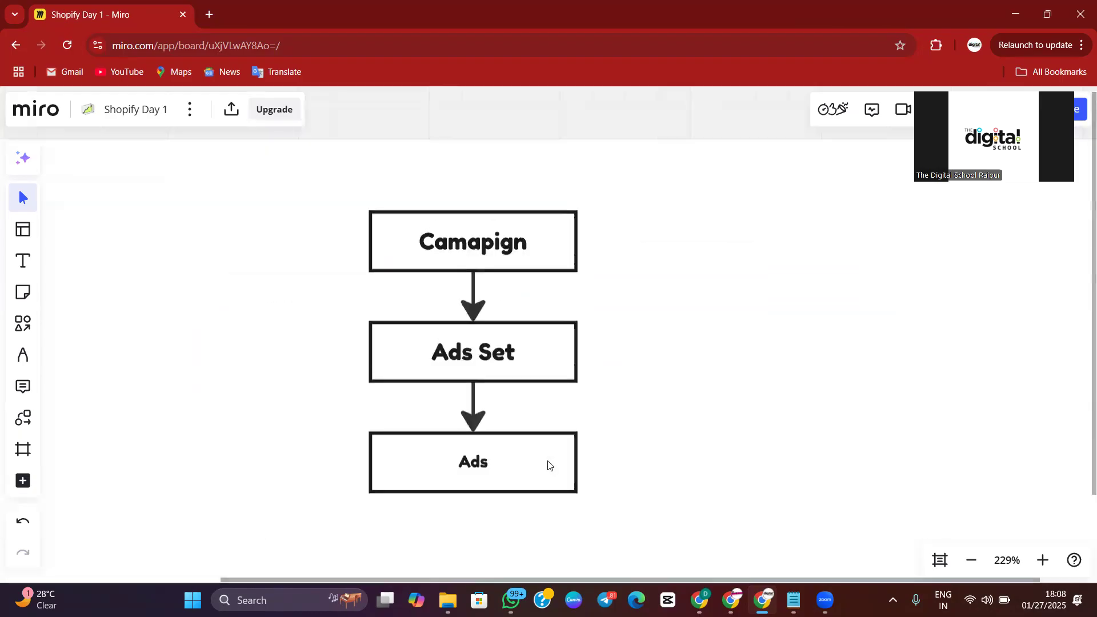
{"action": "scroll", "coordinate": [548, 465], "scroll_direction": "down", "scroll_amount": 3}
{"action": "left_click_drag", "start_coordinate": [575, 521], "coordinate": [402, 345]}
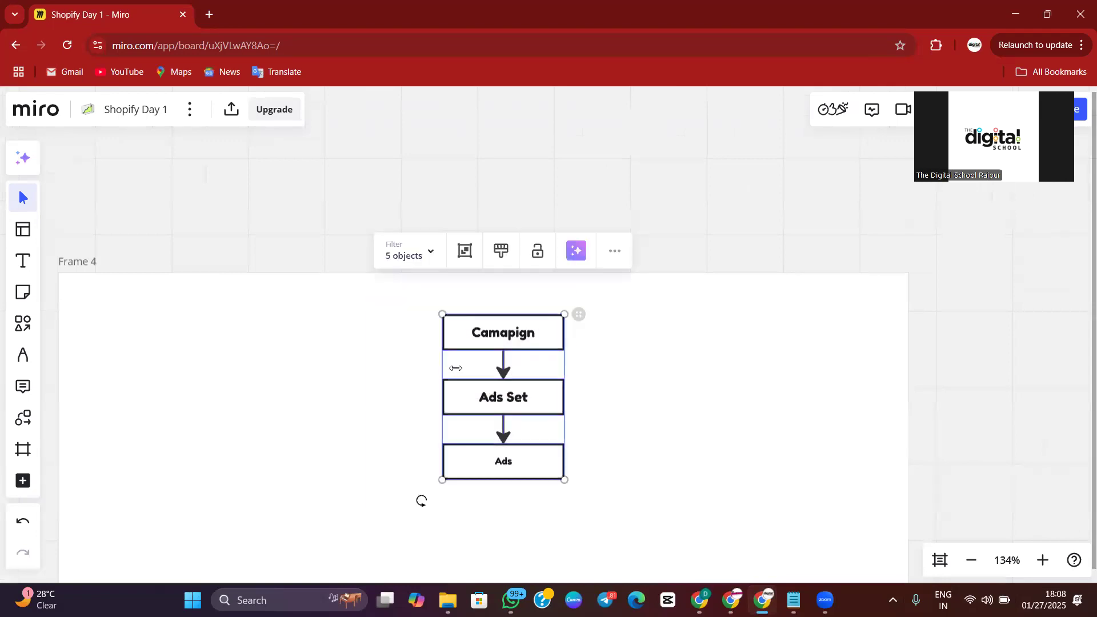
Shift the flowchart down-left and extend Frame 4's bottom edge downward
{"action": "left_click_drag", "start_coordinate": [463, 431], "coordinate": [407, 506]}
{"action": "left_click", "coordinate": [621, 504]}
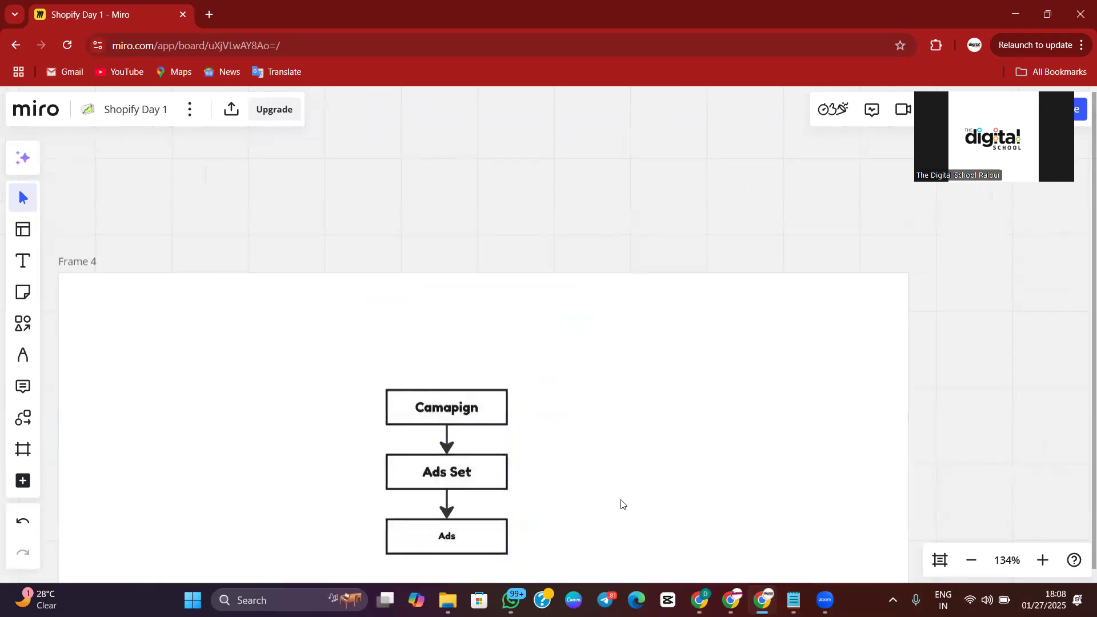
{"action": "scroll", "coordinate": [645, 500], "scroll_direction": "down", "scroll_amount": 1}
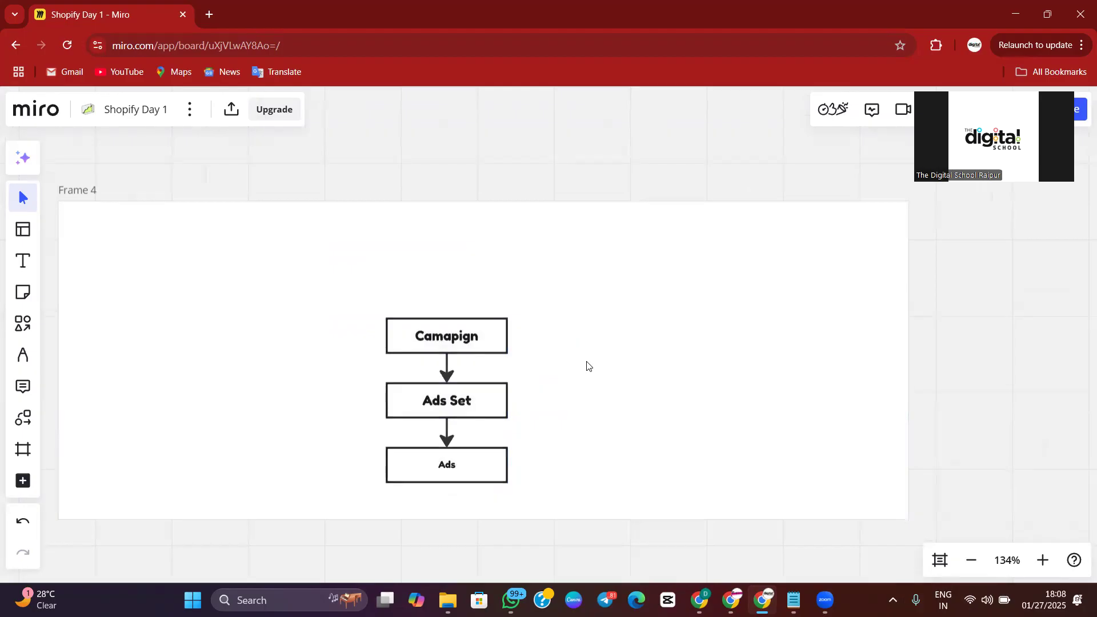
{"action": "left_click", "coordinate": [464, 517]}
{"action": "left_click_drag", "start_coordinate": [463, 518], "coordinate": [467, 567]}
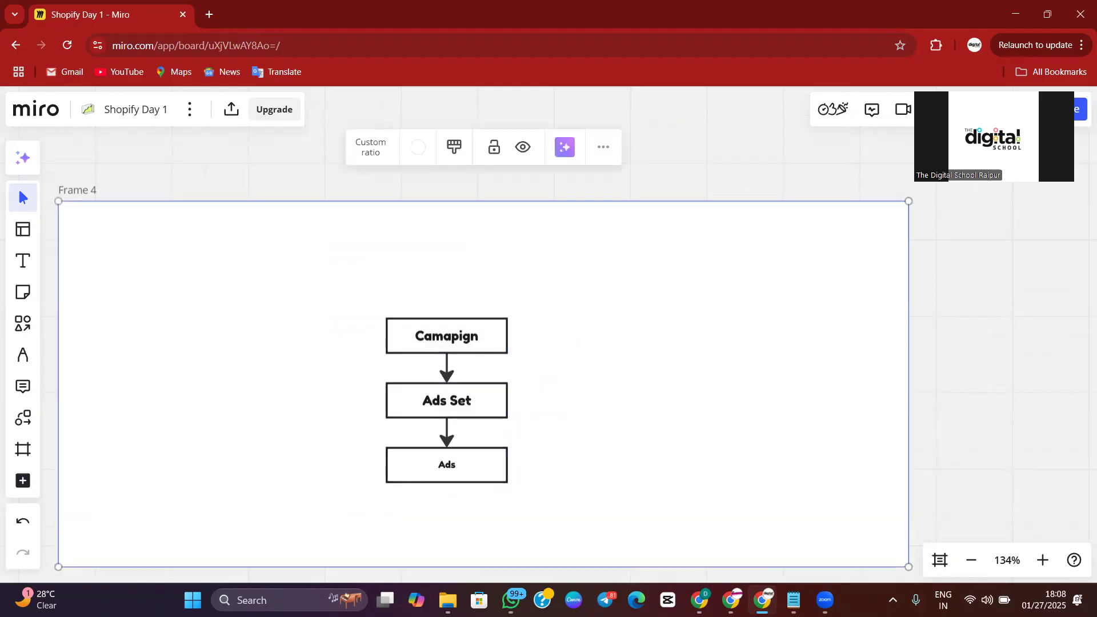
{"action": "left_click_drag", "start_coordinate": [570, 495], "coordinate": [563, 342]}
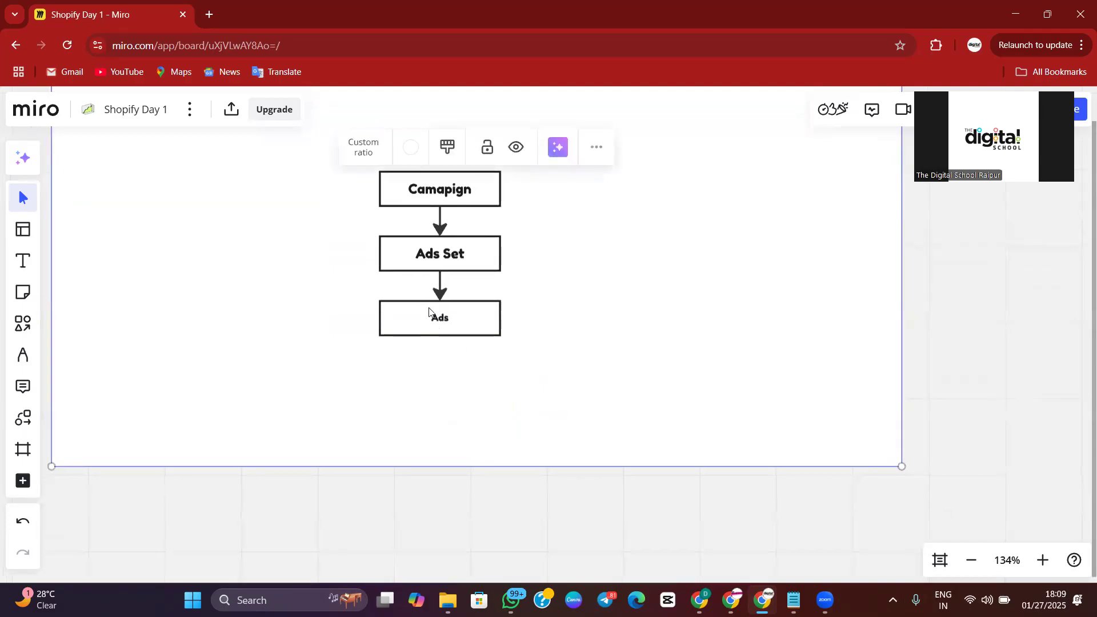
Add a linked empty box off Ads Set, placed left of Ads and aligned
{"action": "left_click", "coordinate": [437, 264]}
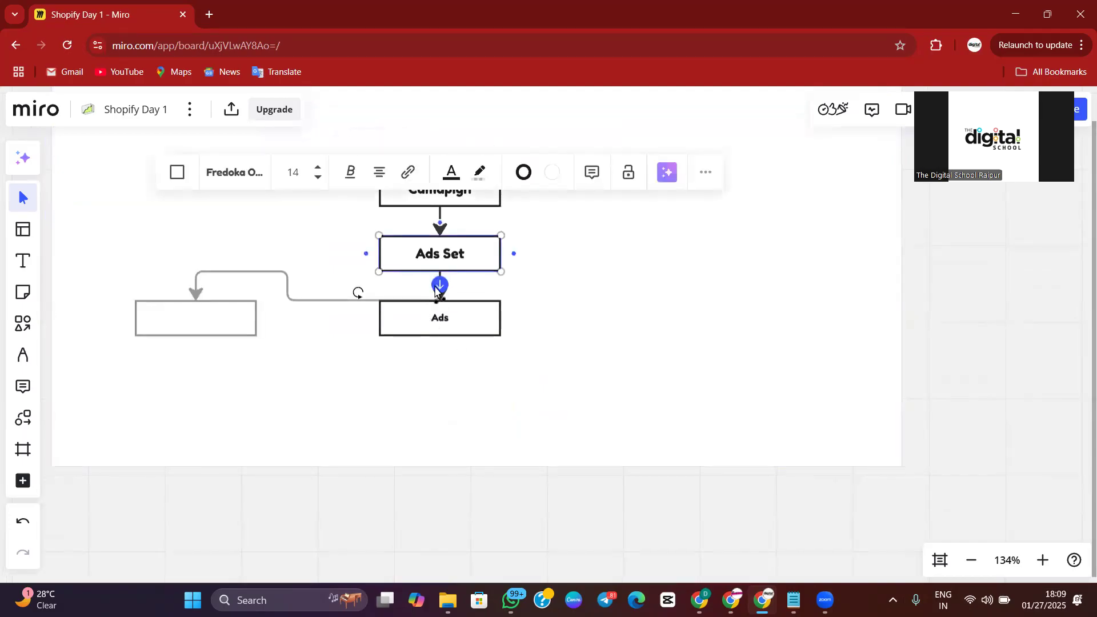
{"action": "left_click", "coordinate": [440, 285]}
{"action": "left_click_drag", "start_coordinate": [227, 327], "coordinate": [312, 340]}
{"action": "mouse_move", "coordinate": [440, 326]}
{"action": "left_mouse_down"}
{"action": "mouse_move", "coordinate": [439, 344]}
{"action": "mouse_move", "coordinate": [440, 334]}
{"action": "left_mouse_up"}
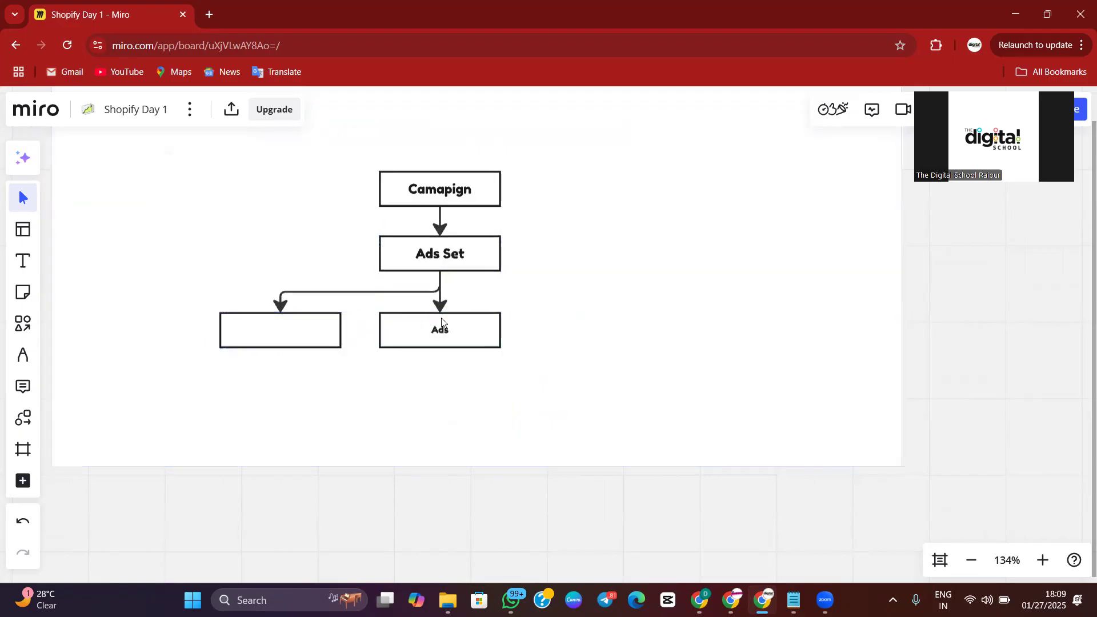
Duplicate the empty box to the right of Ads, connect it to Ads Set, and align the row
{"action": "left_click", "coordinate": [446, 259]}
{"action": "left_click", "coordinate": [303, 338]}
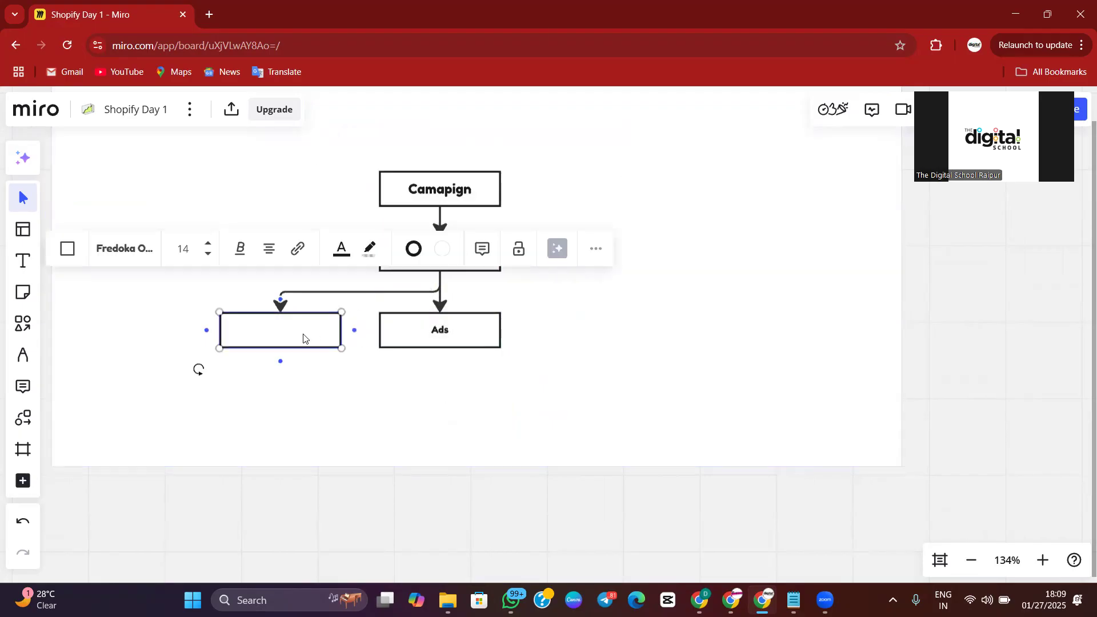
{"action": "key", "text": "ctrl+v"}
{"action": "left_click_drag", "start_coordinate": [305, 220], "coordinate": [630, 334]}
{"action": "left_click", "coordinate": [471, 287]}
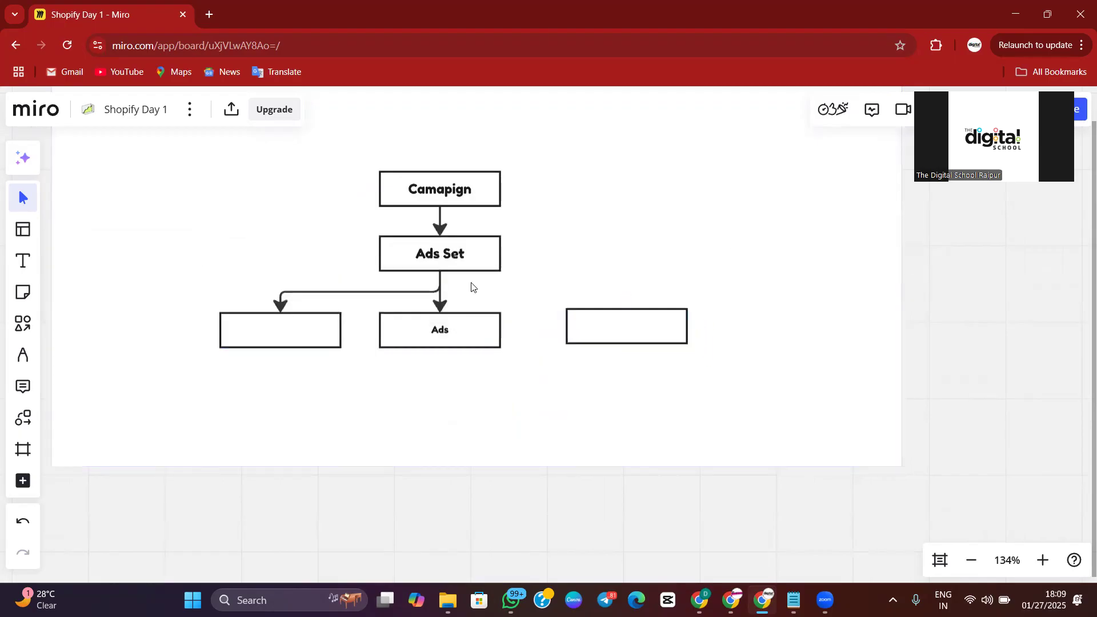
{"action": "left_click", "coordinate": [452, 264]}
{"action": "left_click_drag", "start_coordinate": [440, 271], "coordinate": [659, 353]}
{"action": "mouse_move", "coordinate": [435, 343]}
{"action": "left_mouse_down"}
{"action": "mouse_move", "coordinate": [466, 357]}
{"action": "mouse_move", "coordinate": [413, 347]}
{"action": "left_mouse_up"}
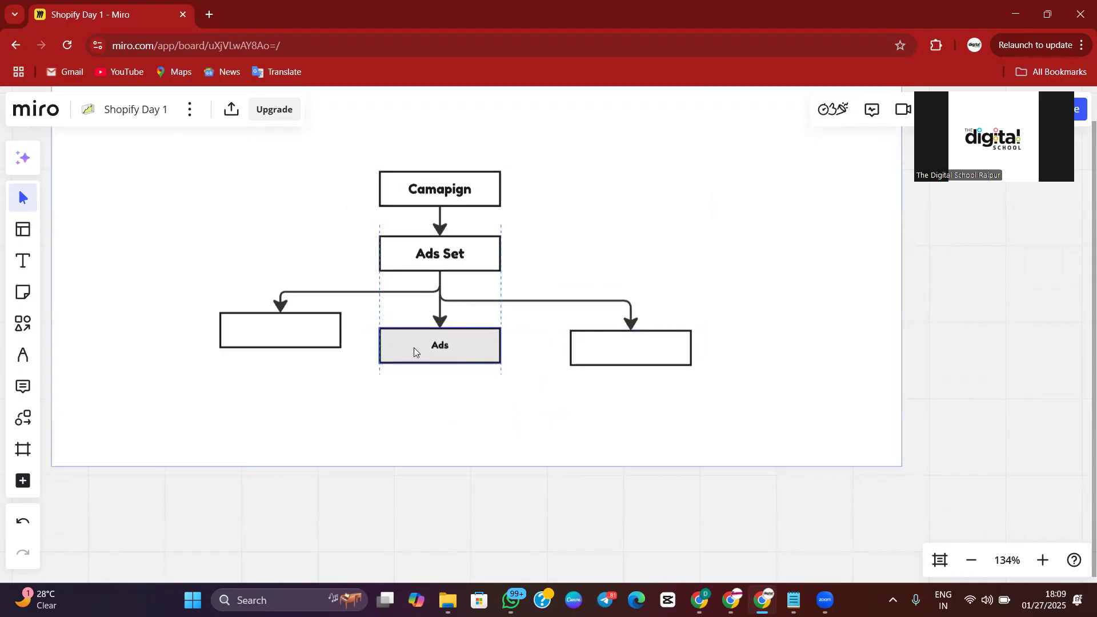
{"action": "left_click_drag", "start_coordinate": [313, 328], "coordinate": [314, 343]}
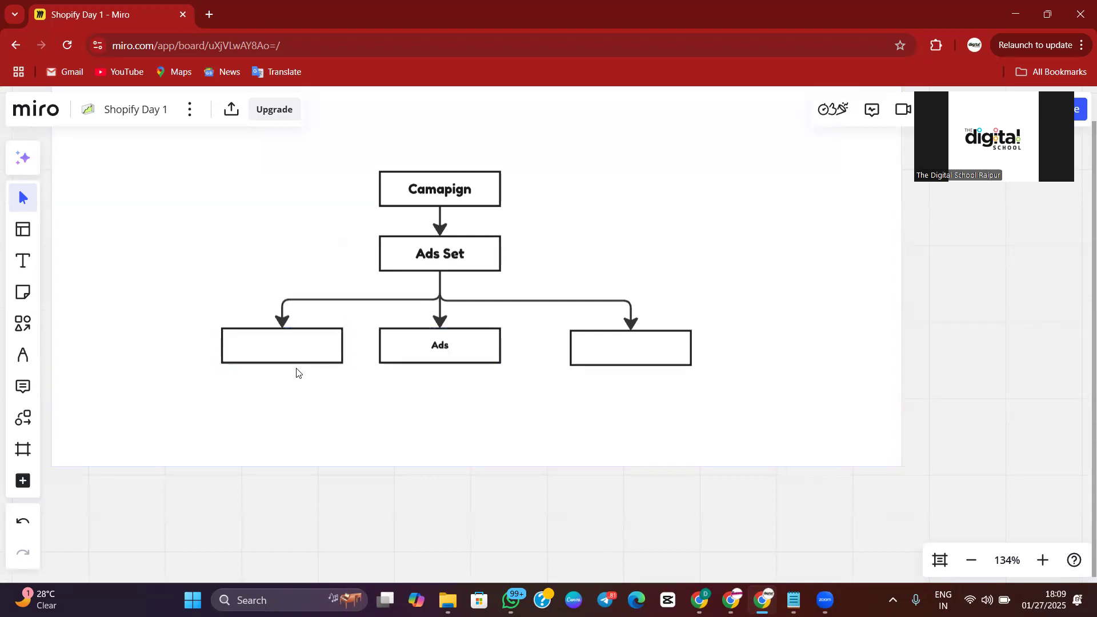
Label the left branch box 'Ads1 : Video'
{"action": "left_click", "coordinate": [285, 356]}
{"action": "type", "text": "Ads : Video"}
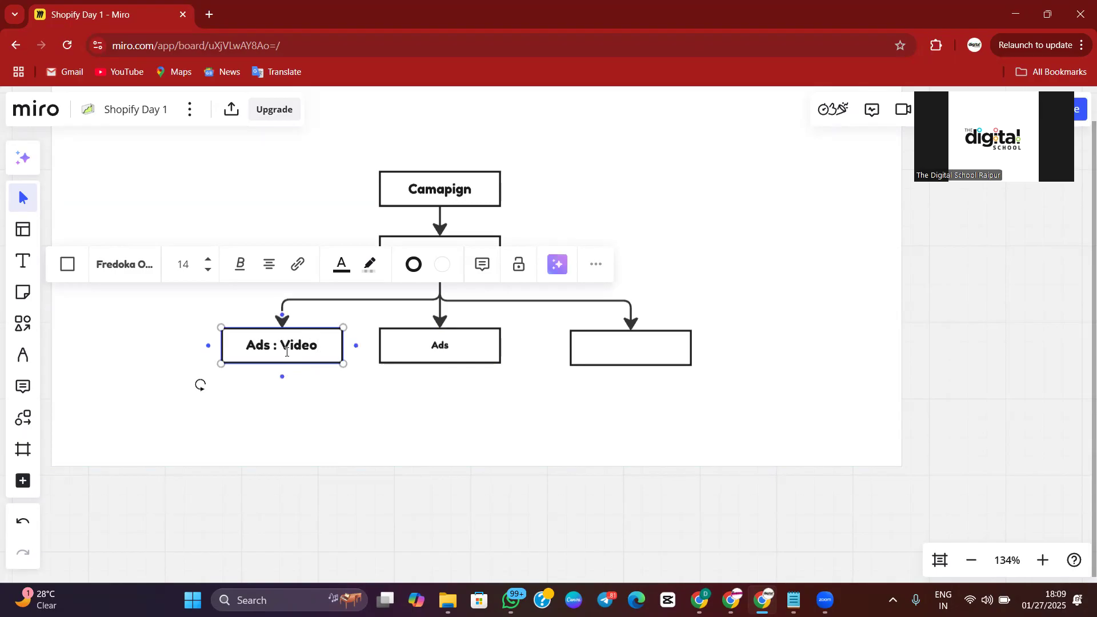
{"action": "left_click", "coordinate": [437, 340]}
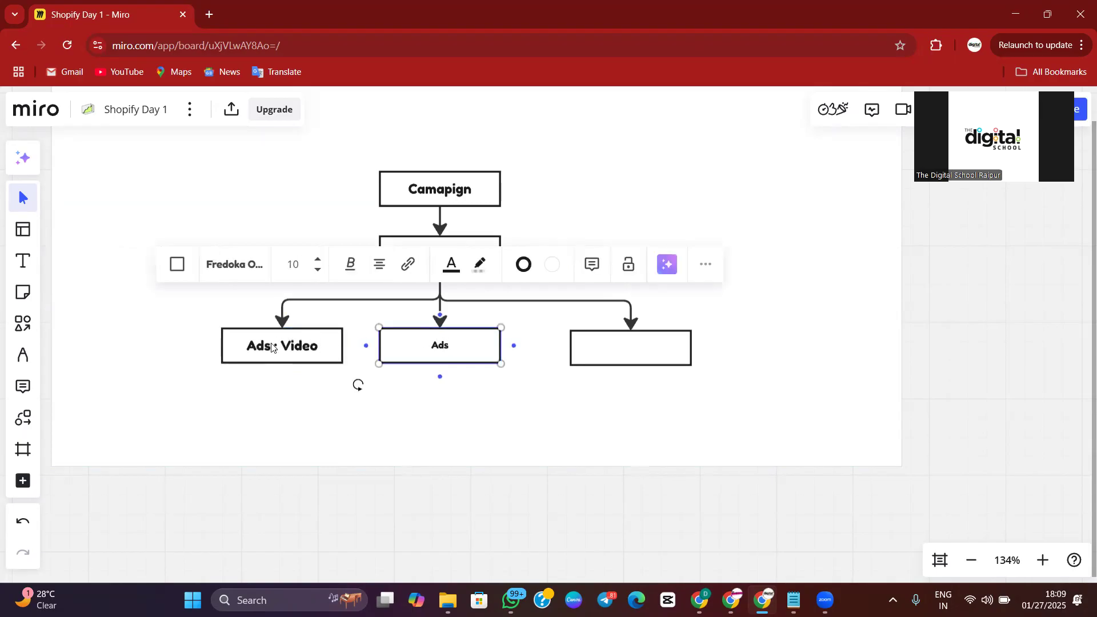
{"action": "left_click", "coordinate": [265, 351]}
{"action": "left_click", "coordinate": [269, 346]}
{"action": "type", "text": "1"}
Label the middle box 'Ads 2 : Image' and the right box 'Ads 3 : Meme'
{"action": "double_click", "coordinate": [455, 350]}
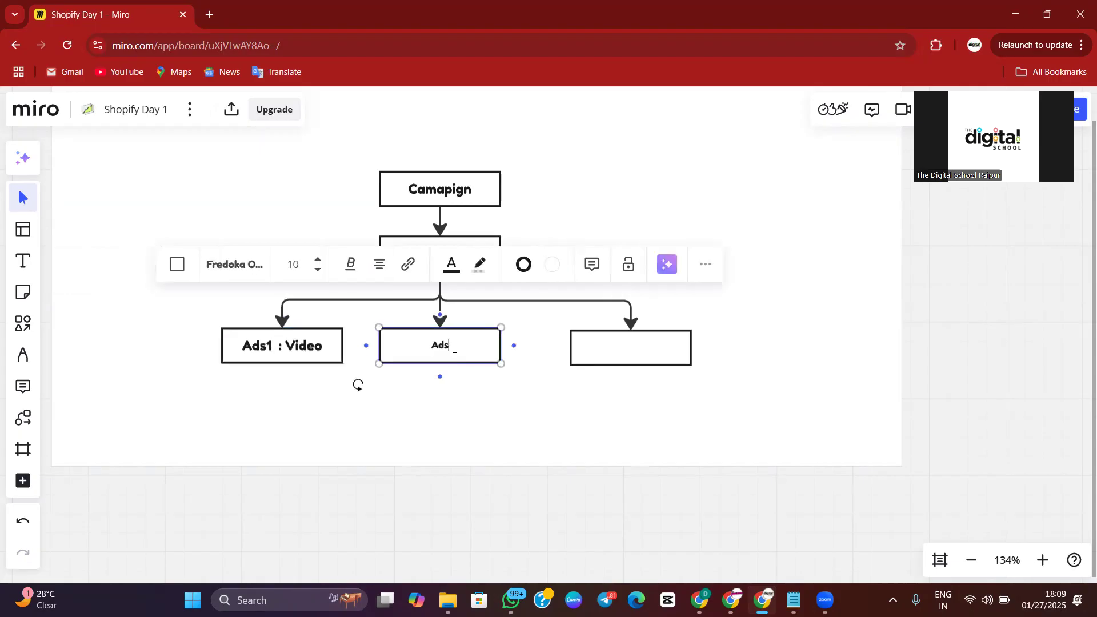
{"action": "type", "text": "2 : Image"}
{"action": "key", "text": "Escape"}
{"action": "left_click", "coordinate": [659, 354]}
{"action": "type", "text": "Ads 2"}
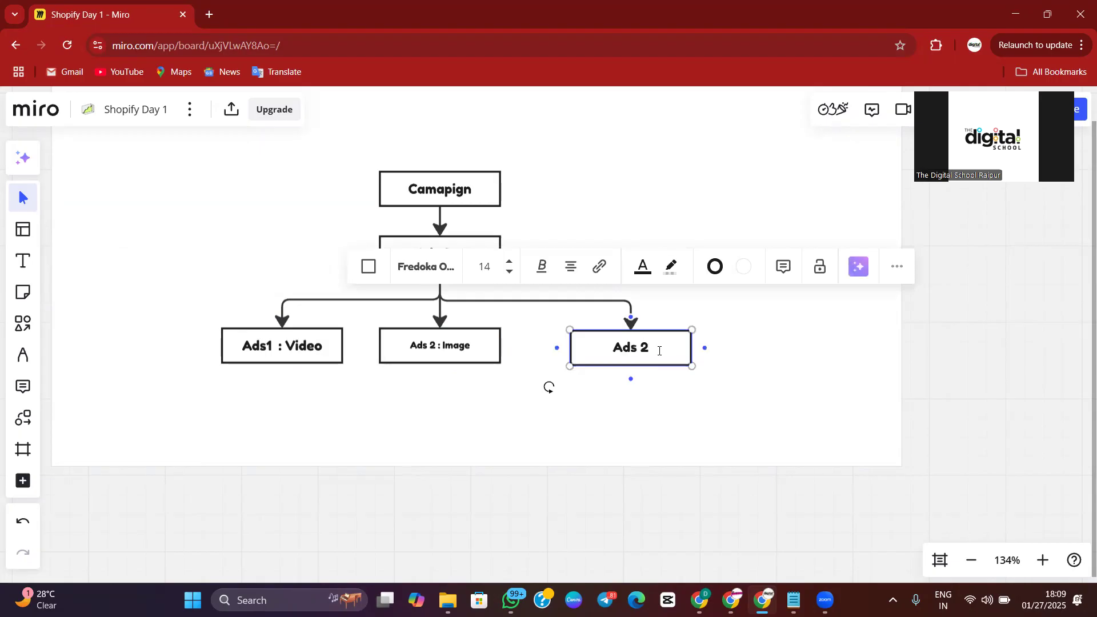
{"action": "key", "text": "BackSpace"}
{"action": "type", "text": "3 : Meme"}
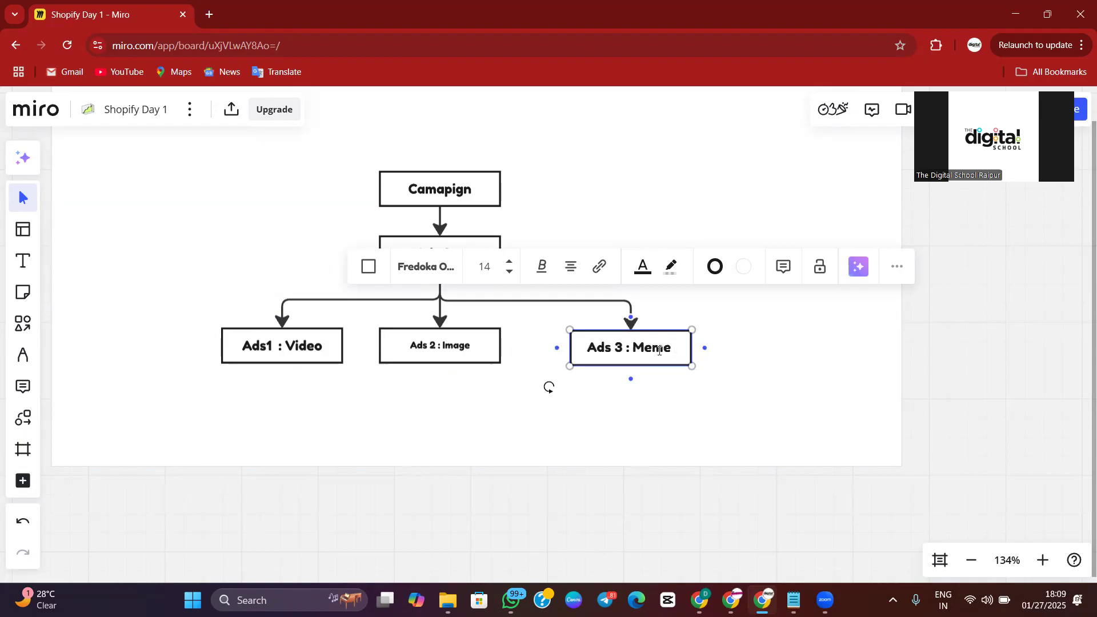
{"action": "left_click", "coordinate": [466, 388]}
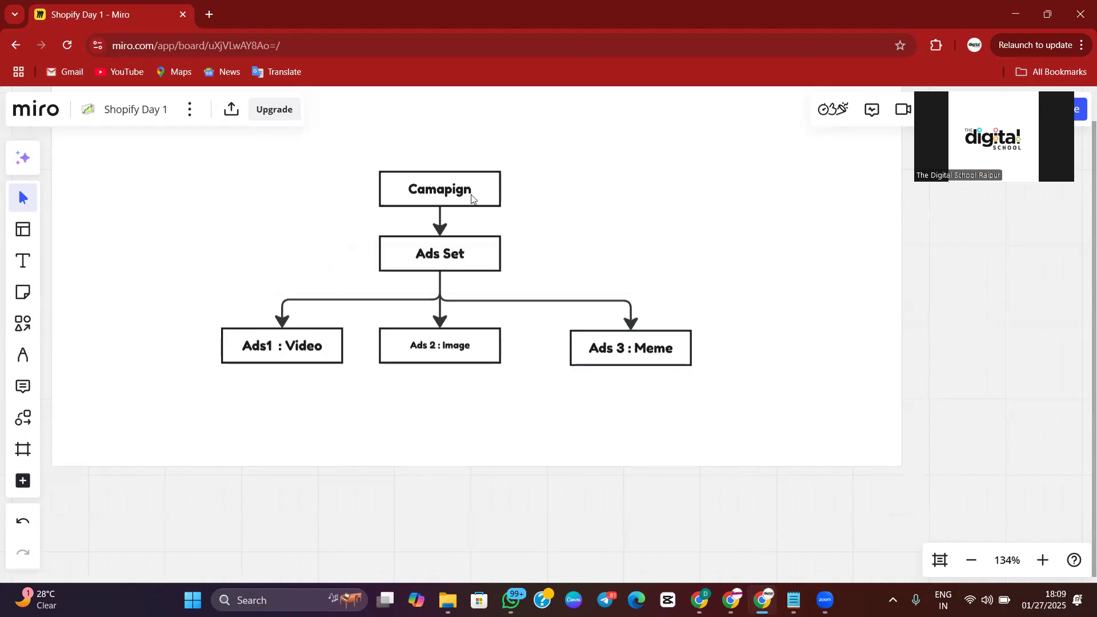
Raise the Ads 2 : Image text size three steps and nudge the Meme box left
{"action": "left_click", "coordinate": [477, 202]}
{"action": "left_click", "coordinate": [459, 243]}
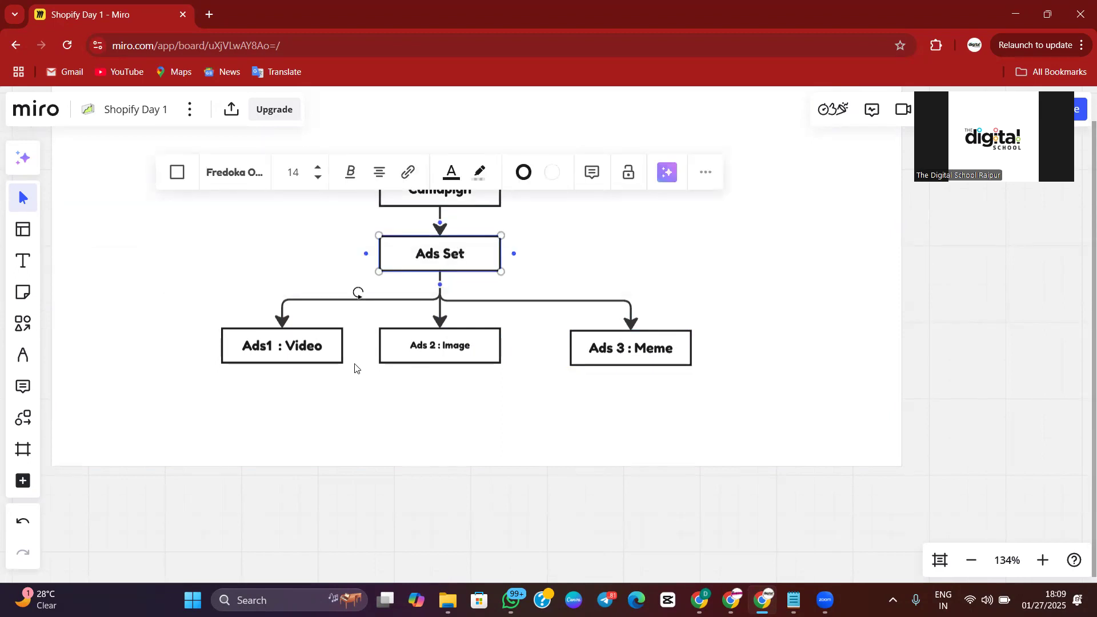
{"action": "left_click", "coordinate": [449, 455]}
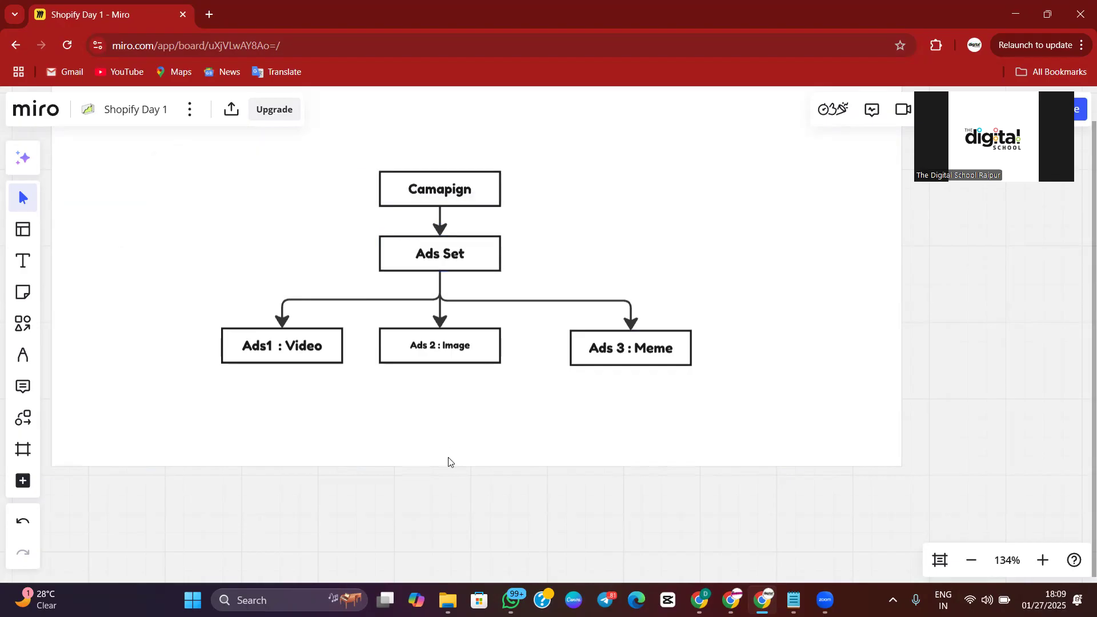
{"action": "left_click", "coordinate": [459, 350]}
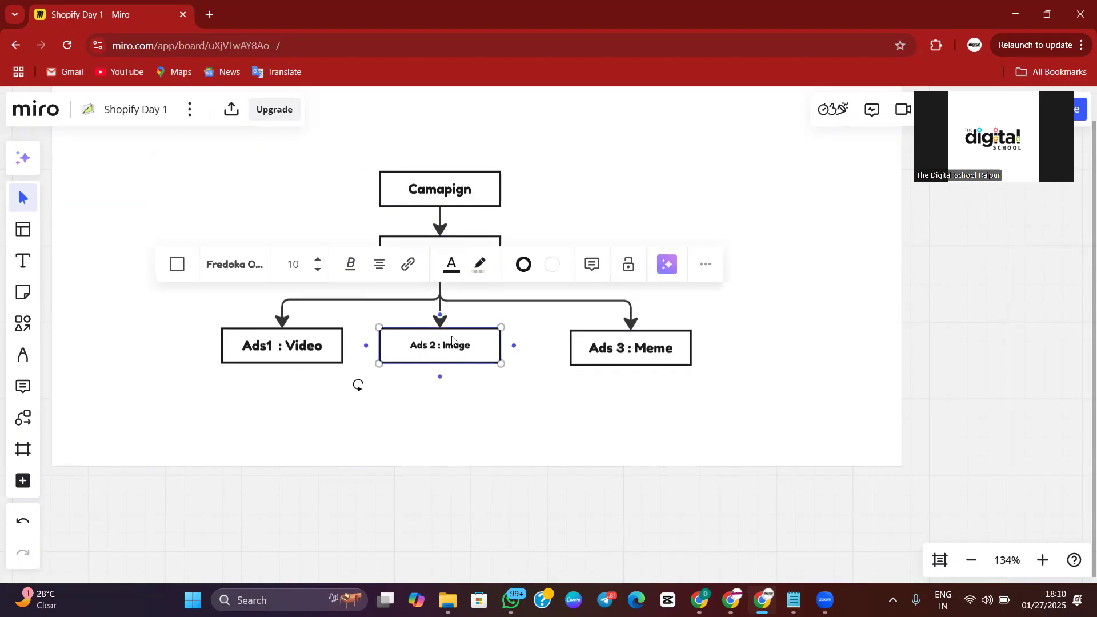
{"action": "left_click", "coordinate": [320, 259]}
{"action": "left_click", "coordinate": [320, 259]}
{"action": "left_click", "coordinate": [416, 436]}
{"action": "left_click_drag", "start_coordinate": [638, 353], "coordinate": [609, 349]}
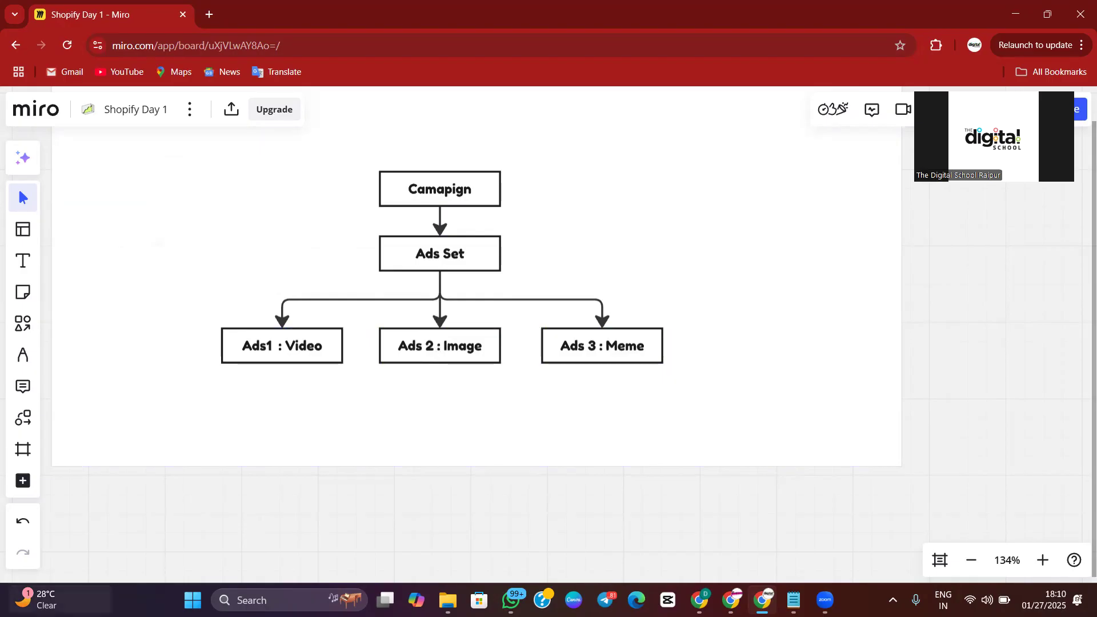
Delete the frame around the diagram while keeping its contents
{"action": "left_click", "coordinate": [636, 417]}
{"action": "left_click_drag", "start_coordinate": [636, 416], "coordinate": [658, 435]}
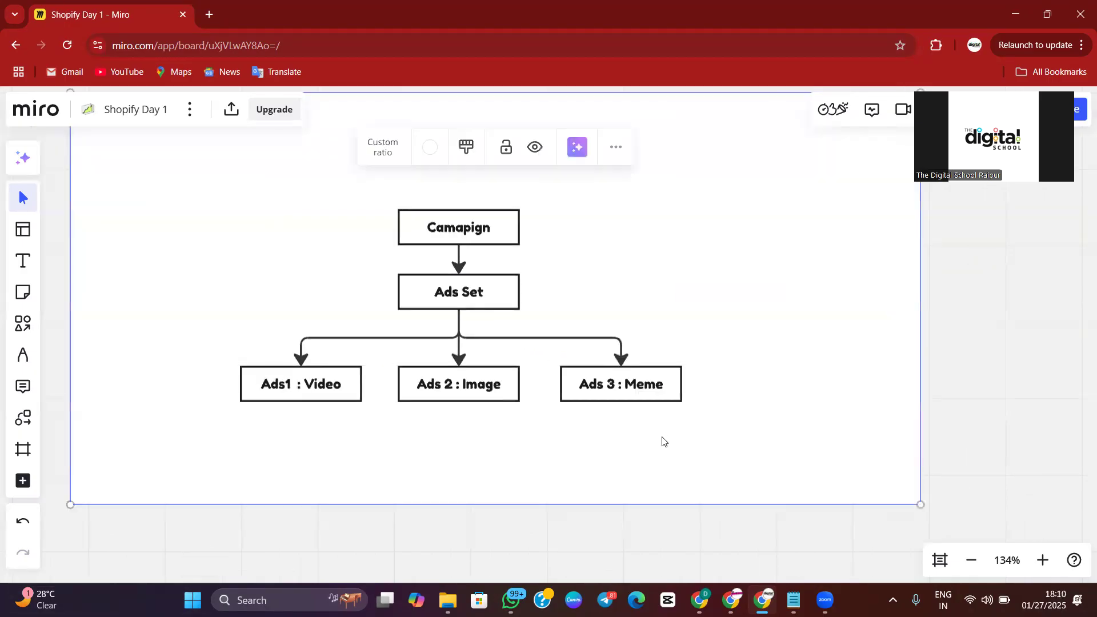
{"action": "key", "text": "Delete"}
{"action": "left_click", "coordinate": [656, 448]}
Duplicate the Ads Set branch beside the original and connect Camapign above both
{"action": "left_click_drag", "start_coordinate": [636, 448], "coordinate": [230, 290]}
{"action": "key", "text": "ctrl+c"}
{"action": "key", "text": "ctrl+v"}
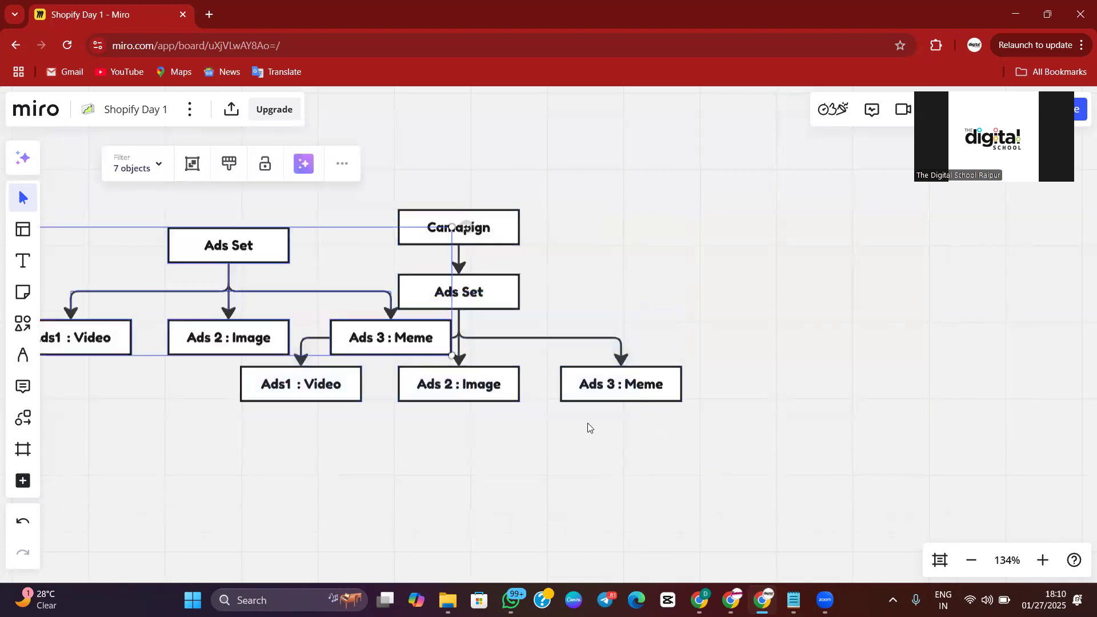
{"action": "left_click_drag", "start_coordinate": [554, 496], "coordinate": [800, 476]}
{"action": "left_click_drag", "start_coordinate": [481, 303], "coordinate": [249, 343]}
{"action": "left_click", "coordinate": [466, 512]}
{"action": "left_click_drag", "start_coordinate": [714, 221], "coordinate": [246, 255]}
{"action": "left_click", "coordinate": [710, 124]}
Rename the two branches to Ads Set 1 and Ads Set 2
{"action": "double_click", "coordinate": [276, 280]}
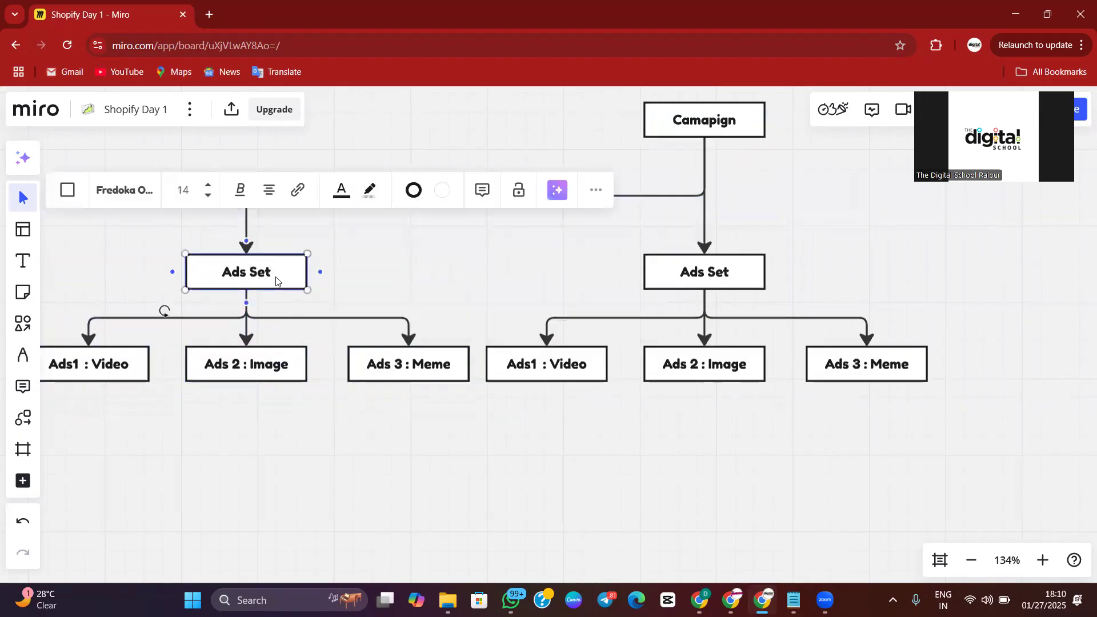
{"action": "type", "text": "1"}
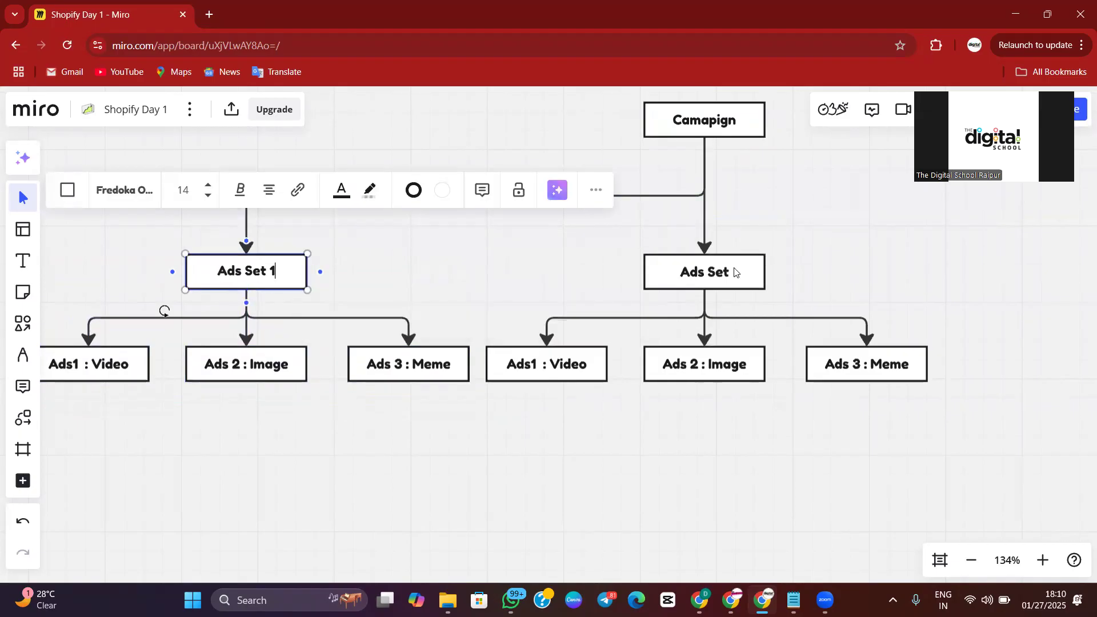
{"action": "left_click", "coordinate": [365, 434]}
{"action": "double_click", "coordinate": [733, 272]}
{"action": "type", "text": "2"}
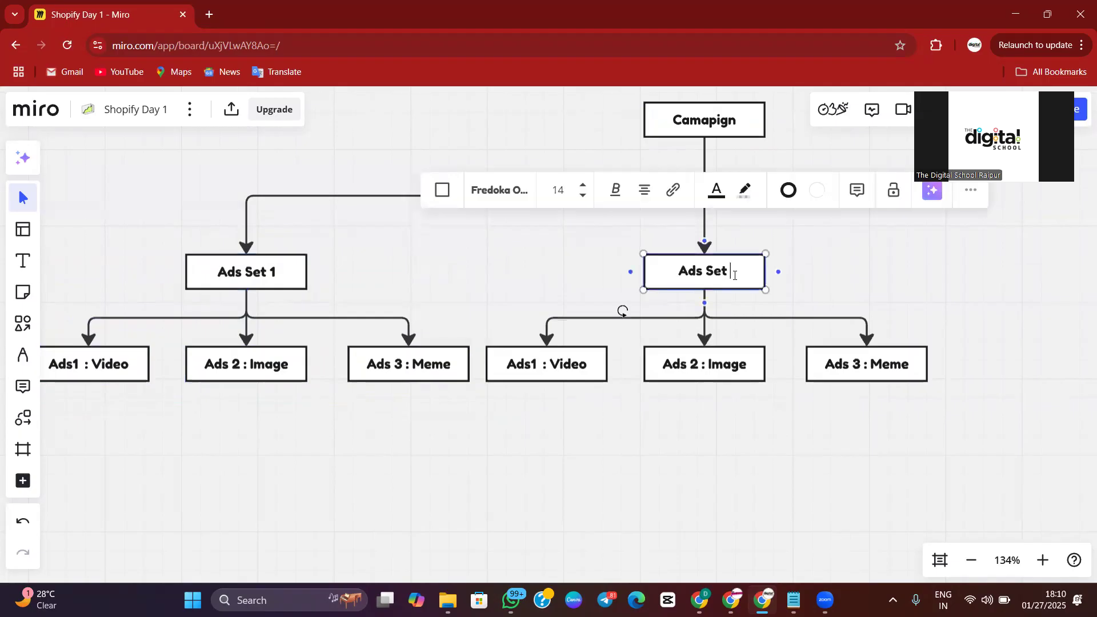
{"action": "left_click", "coordinate": [828, 441]}
Copy the Ads Set 2 branch and paste a third branch to its right
{"action": "scroll", "coordinate": [743, 446], "scroll_direction": "right", "scroll_amount": 6}
{"action": "left_click_drag", "start_coordinate": [533, 417], "coordinate": [151, 258]}
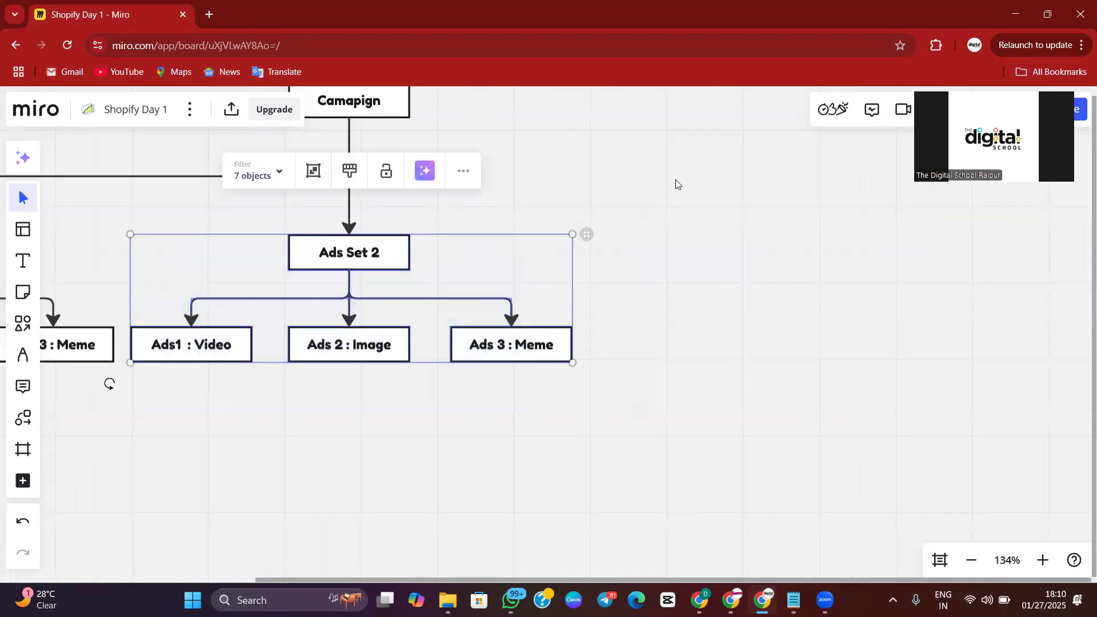
{"action": "key", "text": "ctrl+c"}
{"action": "left_click", "coordinate": [688, 258]}
{"action": "key", "text": "ctrl+v"}
{"action": "left_click_drag", "start_coordinate": [717, 311], "coordinate": [856, 351]}
{"action": "left_click", "coordinate": [332, 126]}
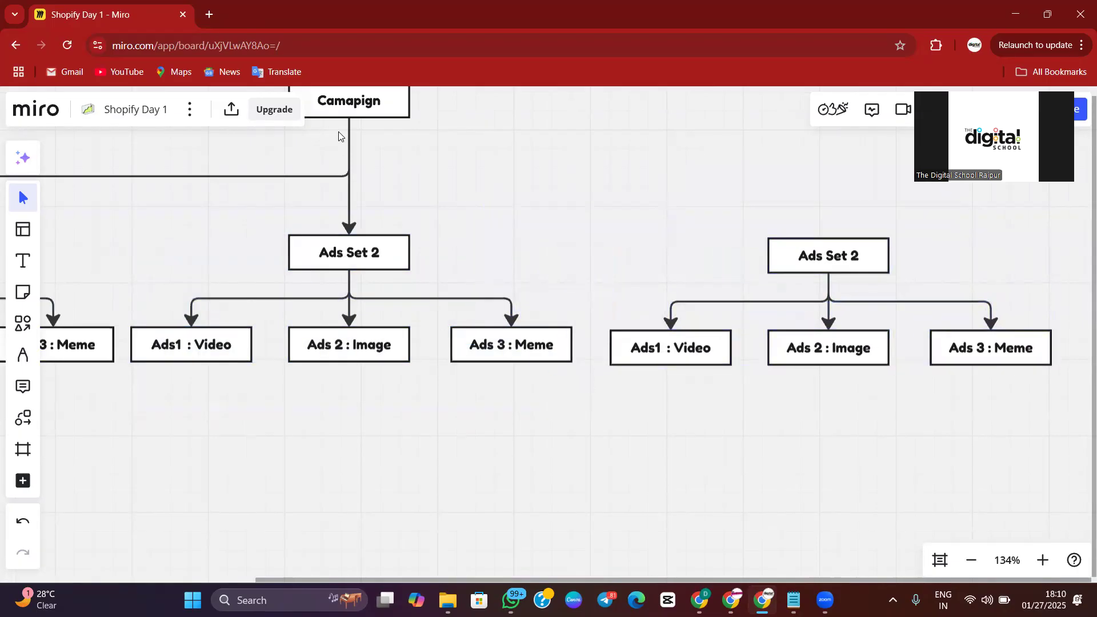
Connect Camapign to the new branch and rename its label to Ads Set 3
{"action": "left_click", "coordinate": [350, 158]}
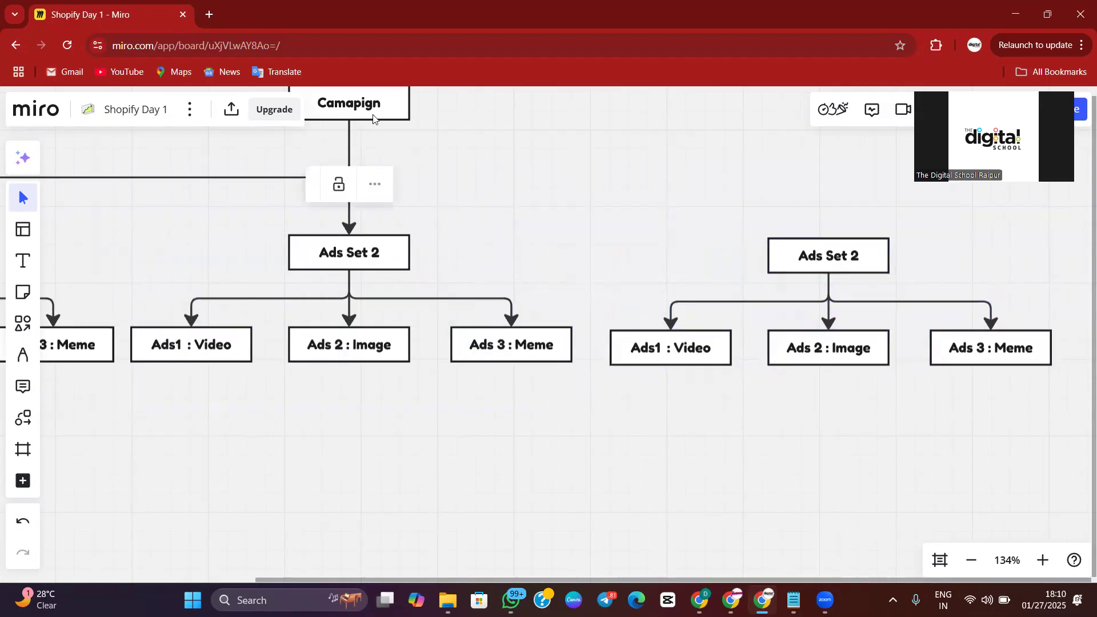
{"action": "left_click", "coordinate": [422, 148]}
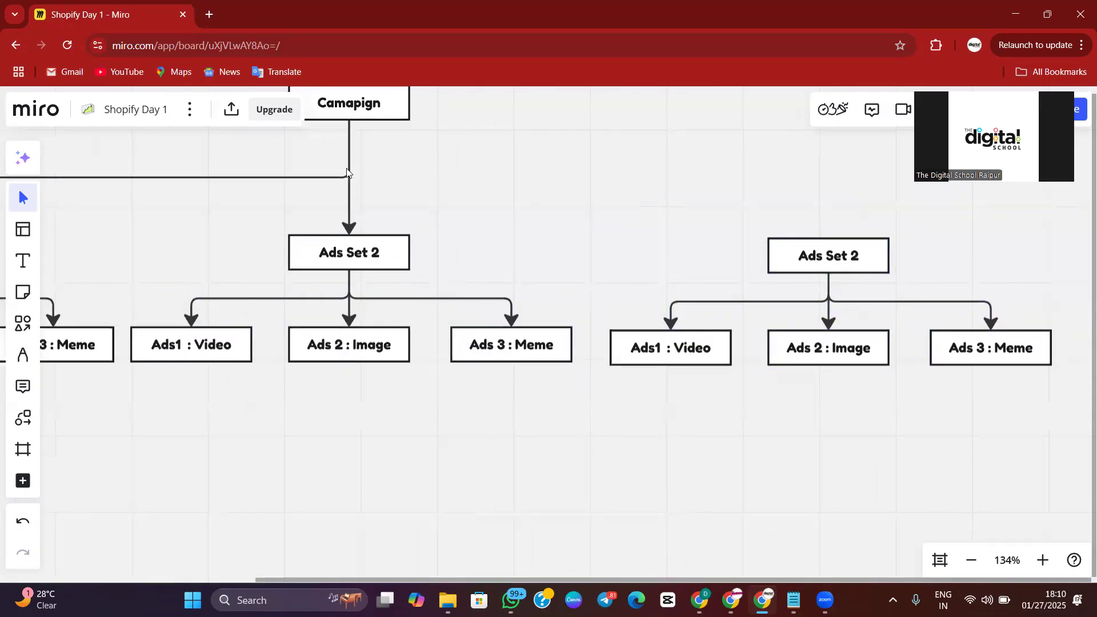
{"action": "left_click", "coordinate": [349, 108]}
{"action": "left_click_drag", "start_coordinate": [348, 127], "coordinate": [840, 240]}
{"action": "double_click", "coordinate": [863, 257]}
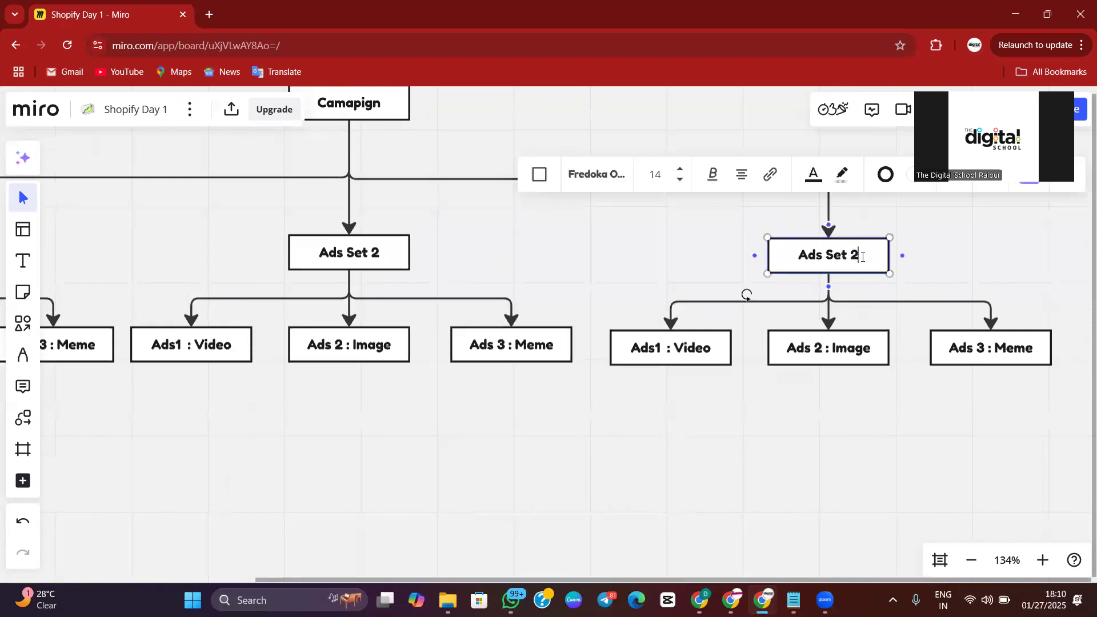
{"action": "key", "text": "BackSpace"}
{"action": "type", "text": "3"}
{"action": "scroll", "coordinate": [690, 467], "scroll_direction": "down", "scroll_amount": 5}
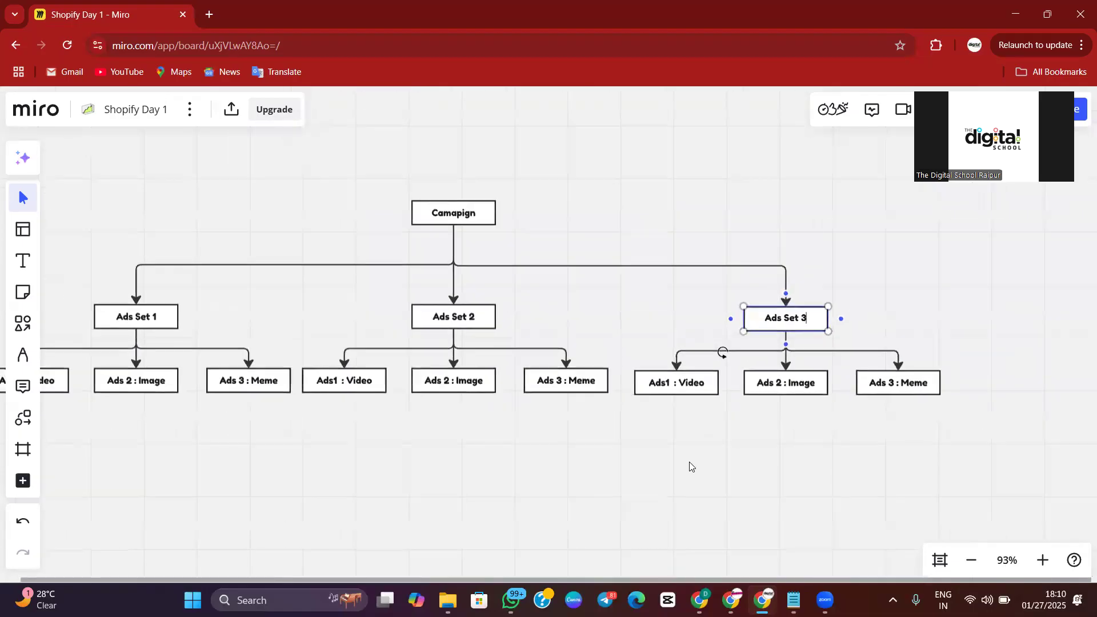
{"action": "scroll", "coordinate": [705, 445], "scroll_direction": "down", "scroll_amount": 3}
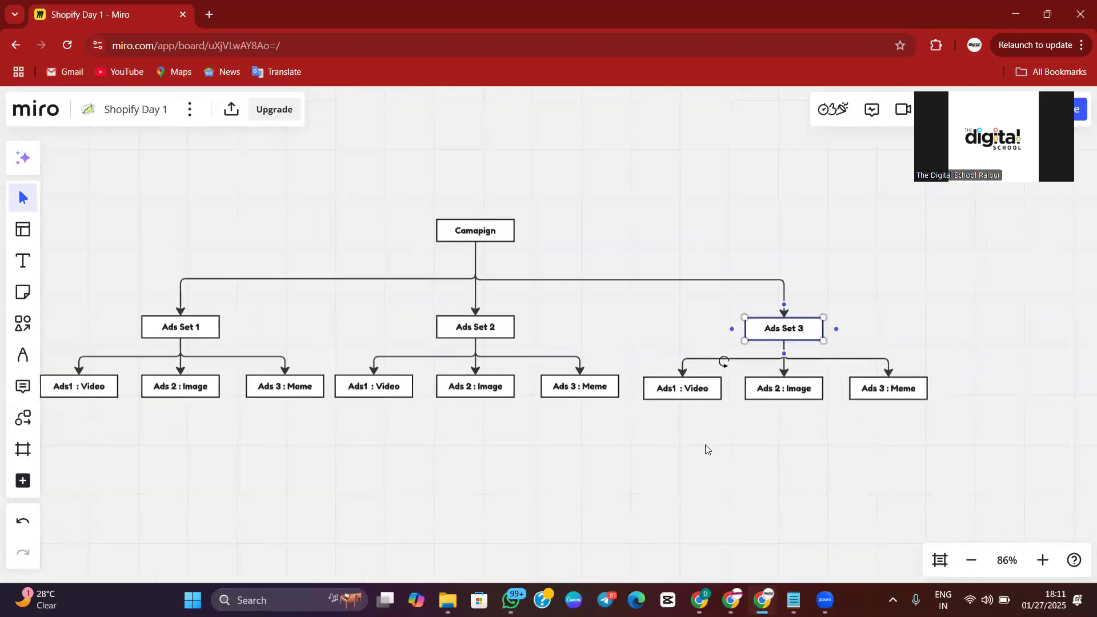
{"action": "scroll", "coordinate": [705, 444], "scroll_direction": "down", "scroll_amount": 1}
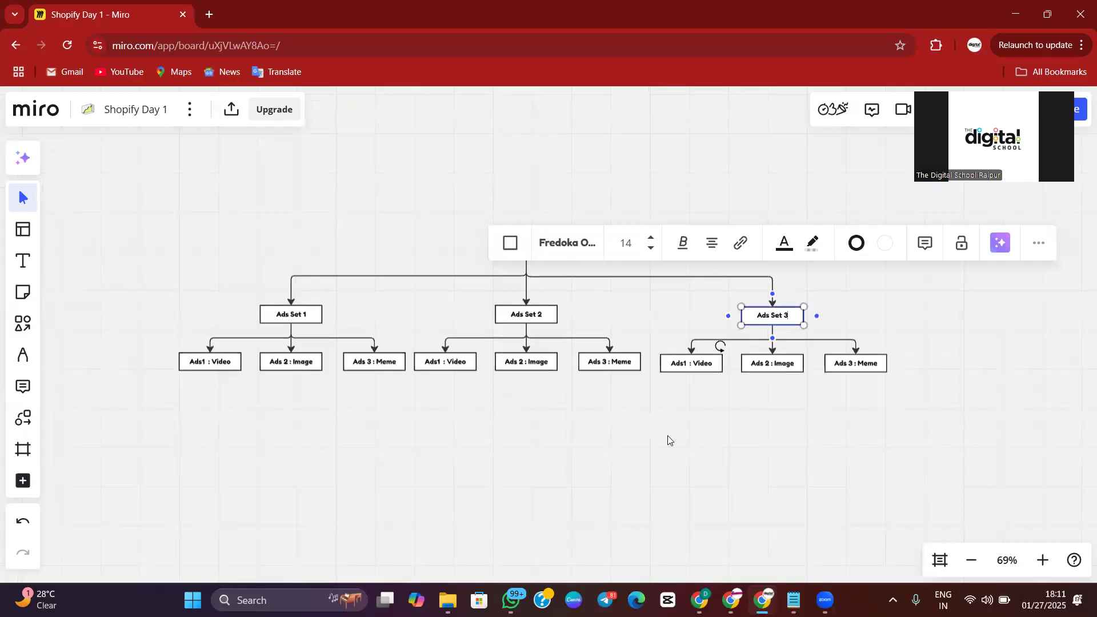
{"action": "left_click", "coordinate": [600, 442]}
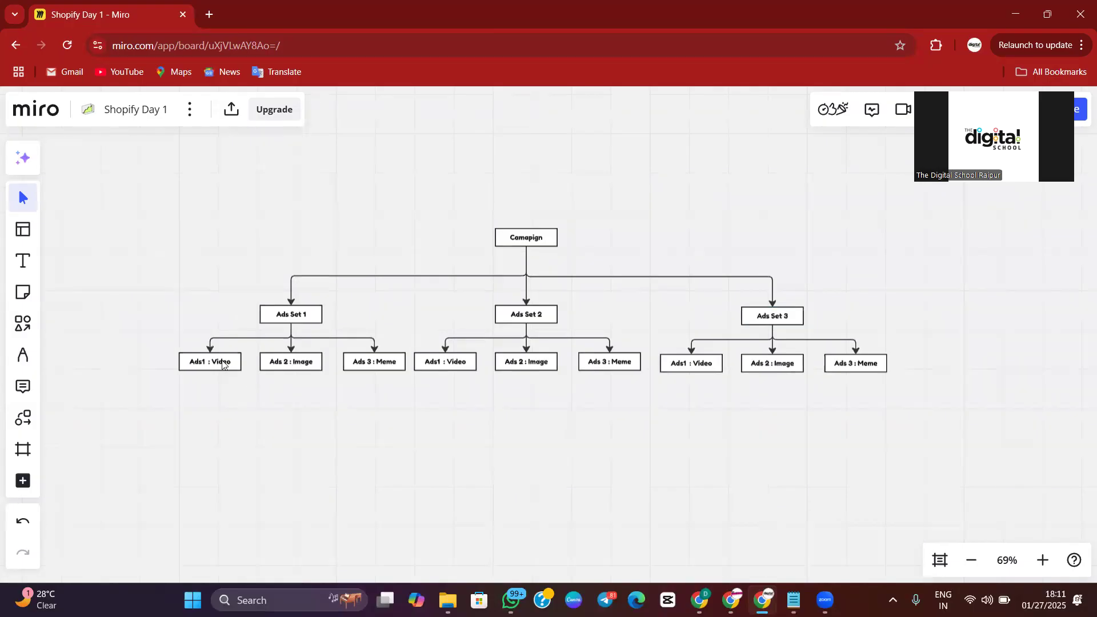
Select the three ads under Ads Set 3, then those under Ads Set 2, for review
{"action": "left_click_drag", "start_coordinate": [629, 409], "coordinate": [413, 322]}
{"action": "left_click_drag", "start_coordinate": [896, 417], "coordinate": [668, 352]}
{"action": "left_click", "coordinate": [586, 393]}
{"action": "left_click_drag", "start_coordinate": [606, 394], "coordinate": [445, 350]}
{"action": "left_click", "coordinate": [884, 443]}
Widen the Ads Set 1 box, zoom in, and append ':' to its label
{"action": "left_click", "coordinate": [306, 314]}
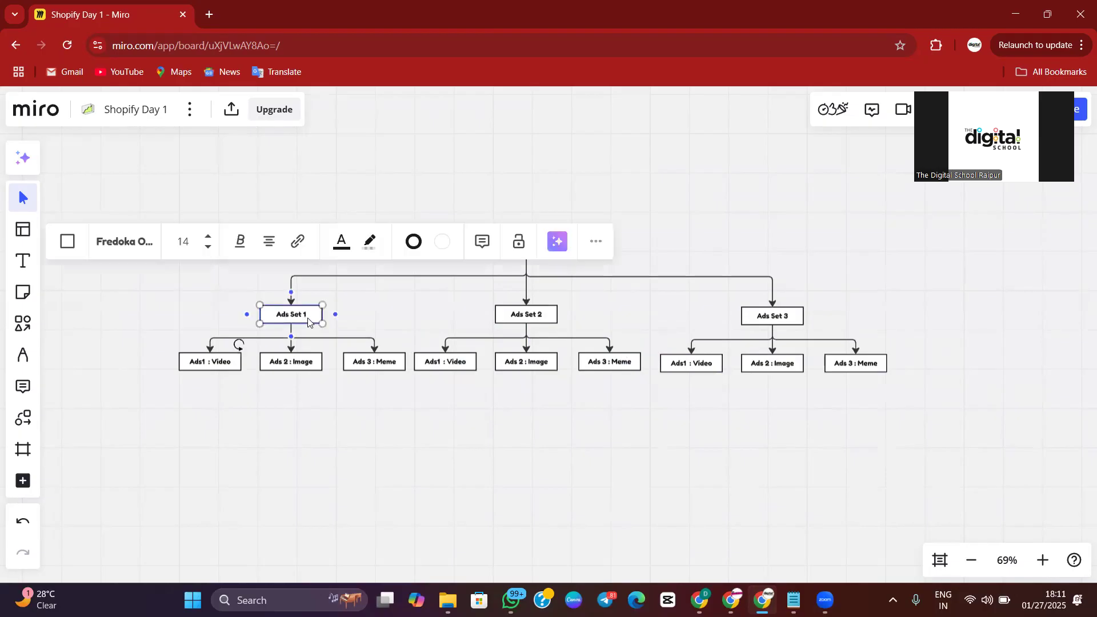
{"action": "left_click_drag", "start_coordinate": [323, 314], "coordinate": [387, 316]}
{"action": "key", "text": "ctrl+plus"}
{"action": "key", "text": "ctrl+plus"}
{"action": "key", "text": "ctrl+plus"}
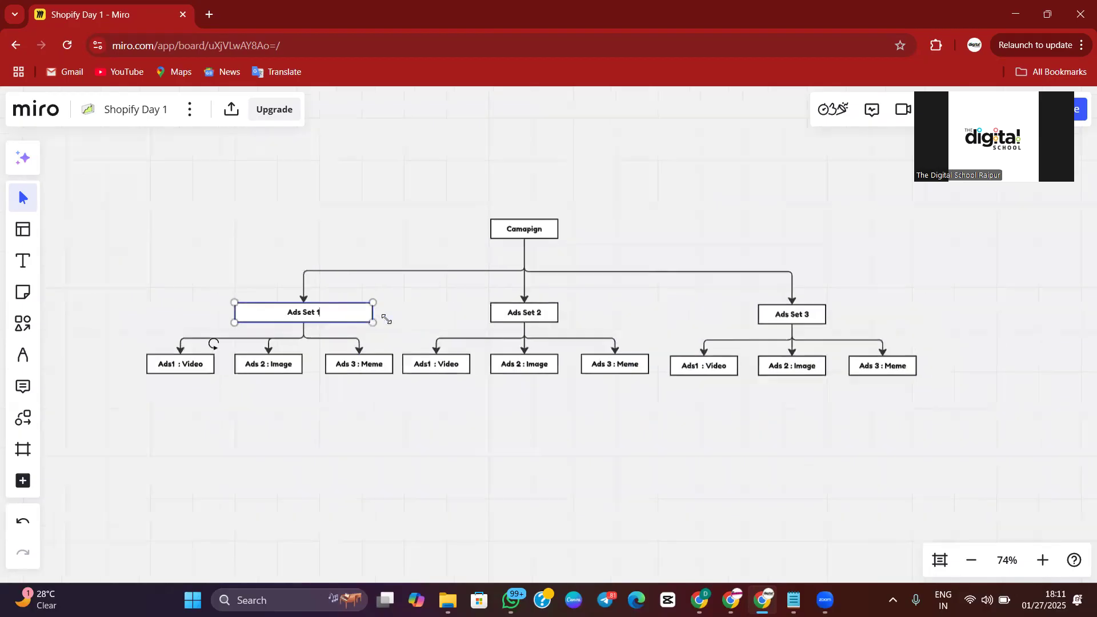
{"action": "left_click_drag", "start_coordinate": [372, 481], "coordinate": [622, 500]}
{"action": "left_click", "coordinate": [518, 451]}
{"action": "left_click", "coordinate": [426, 313]}
{"action": "double_click", "coordinate": [426, 314]}
{"action": "type", "text": ":"}
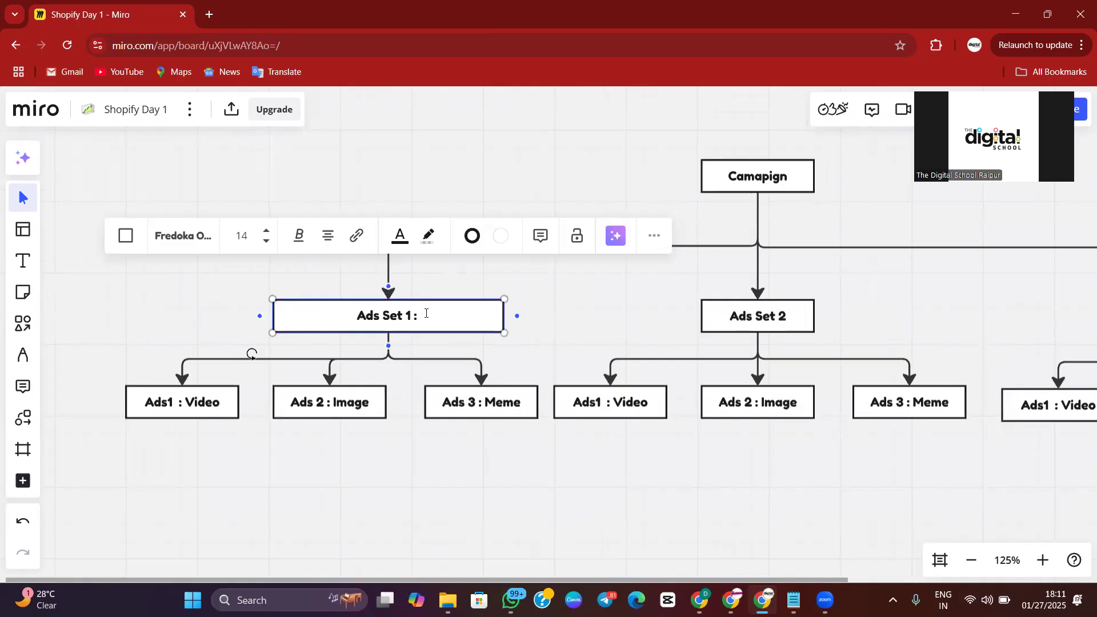
Add 'For Tshirt' to the Camapign box title
{"action": "left_click", "coordinate": [780, 189]}
{"action": "left_click", "coordinate": [790, 176]}
{"action": "type", "text": "For"}
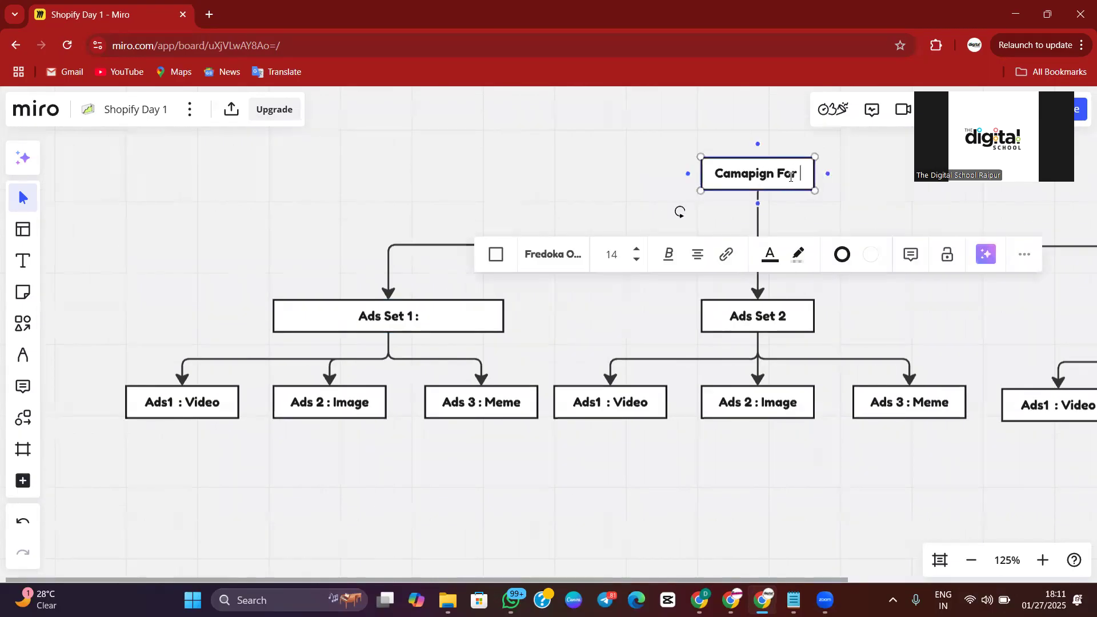
{"action": "type", "text": " Tshirt"}
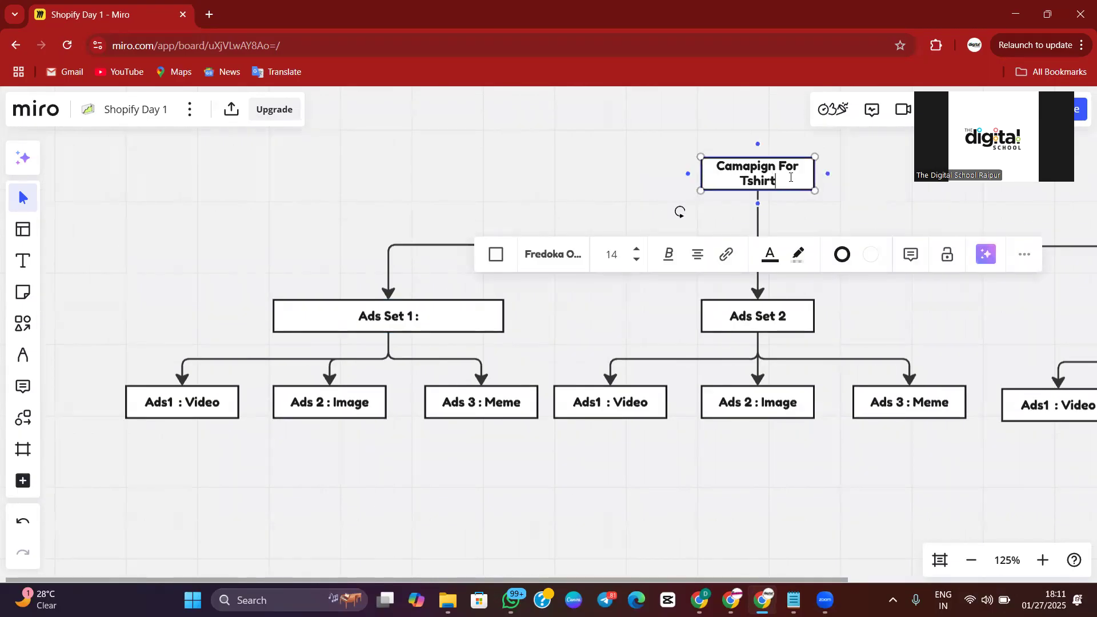
{"action": "left_click", "coordinate": [429, 342]}
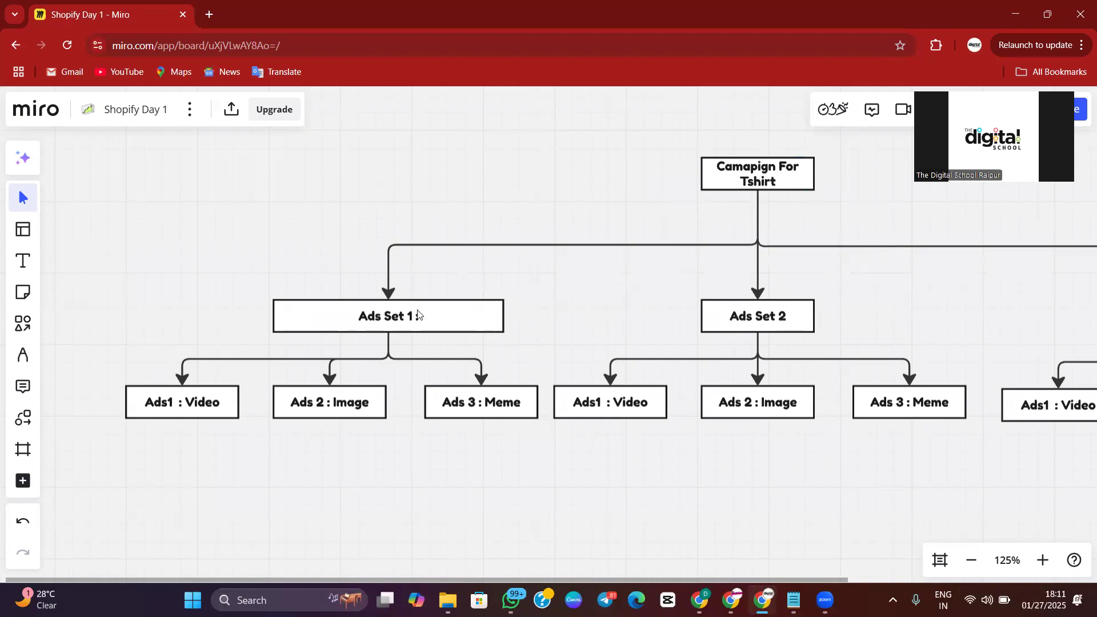
Append 'Age 18-35 | interst : Fashion' to the Ads Set 1 label, fixing typos
{"action": "double_click", "coordinate": [420, 316]}
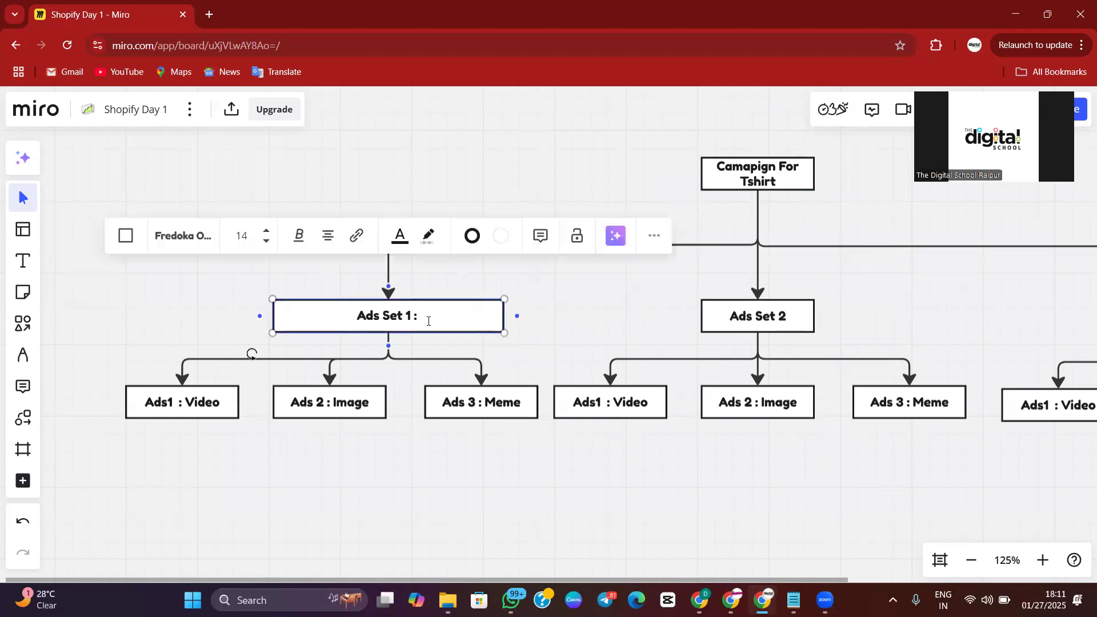
{"action": "type", "text": "Age 18-35"}
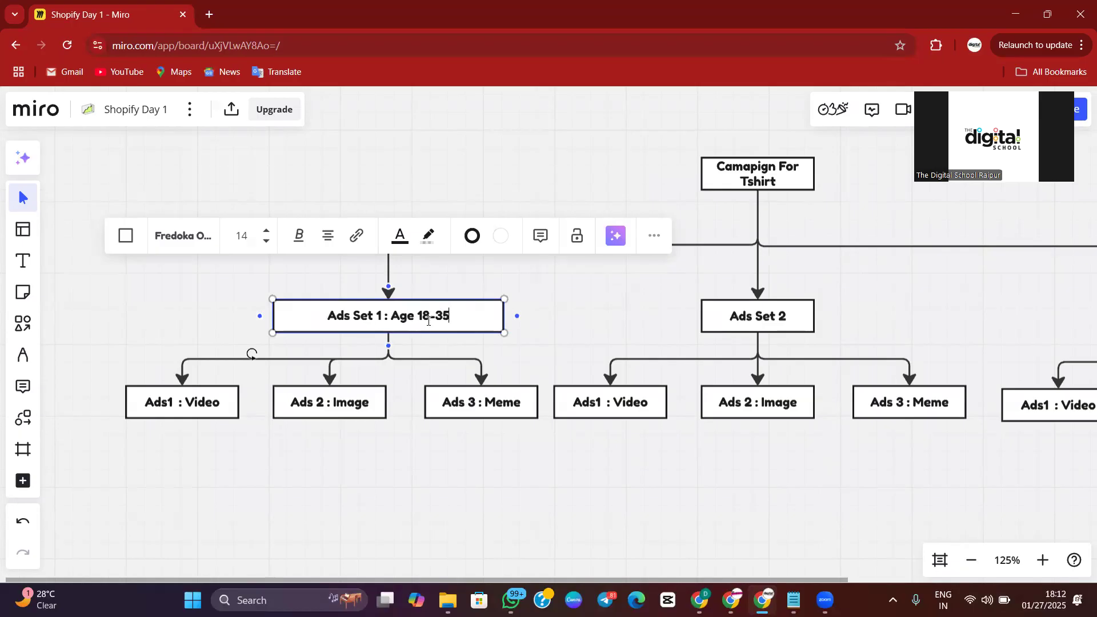
{"action": "type", "text": " |"}
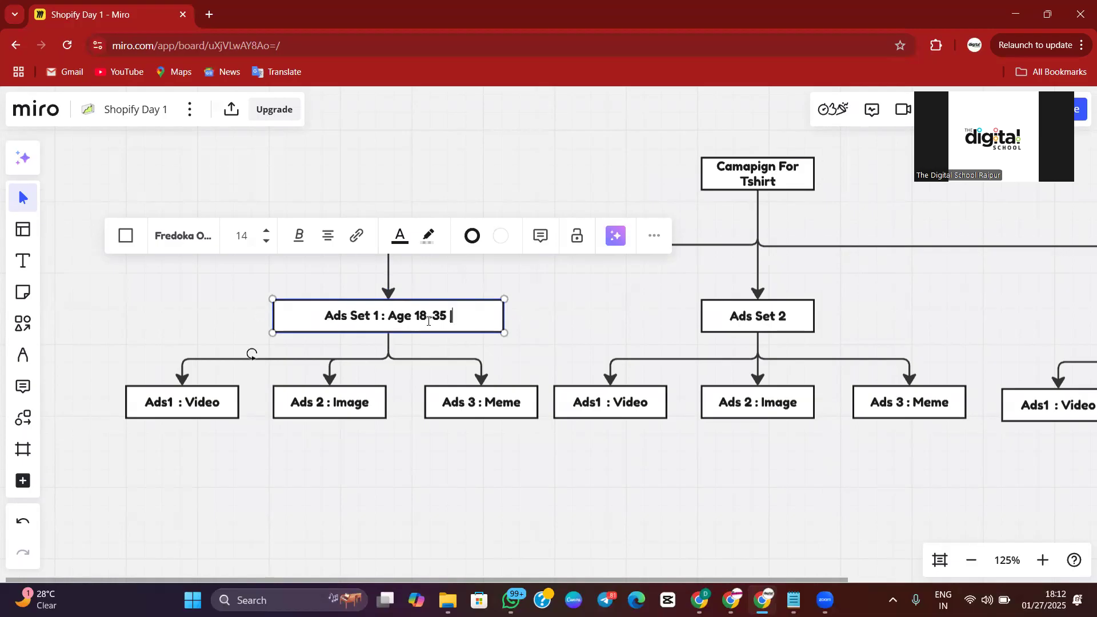
{"action": "type", "text": " inter"}
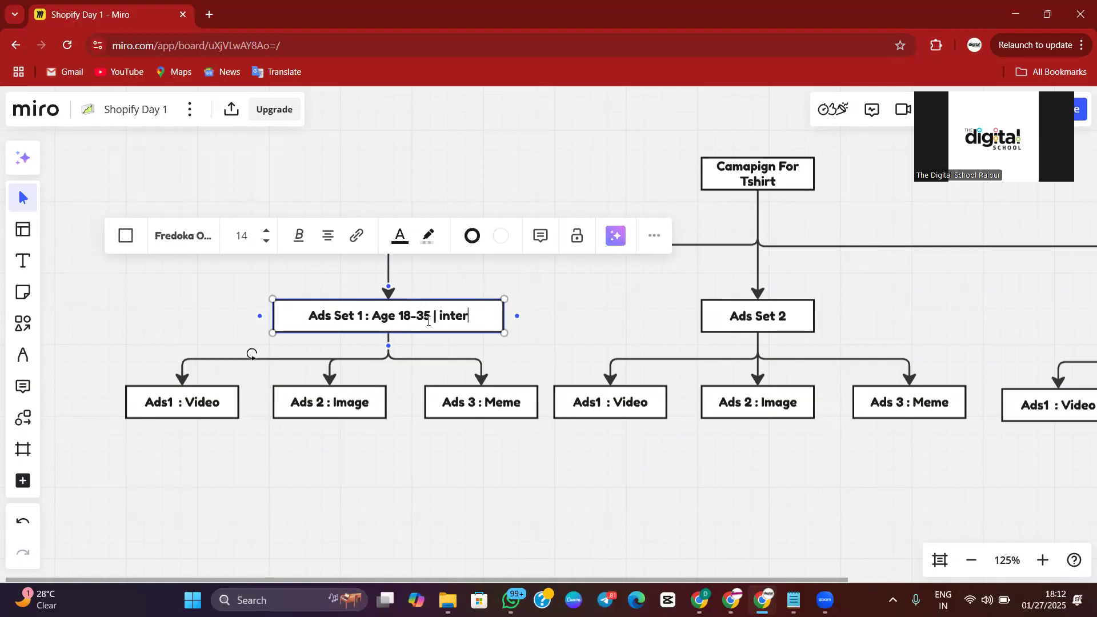
{"action": "type", "text": "st "}
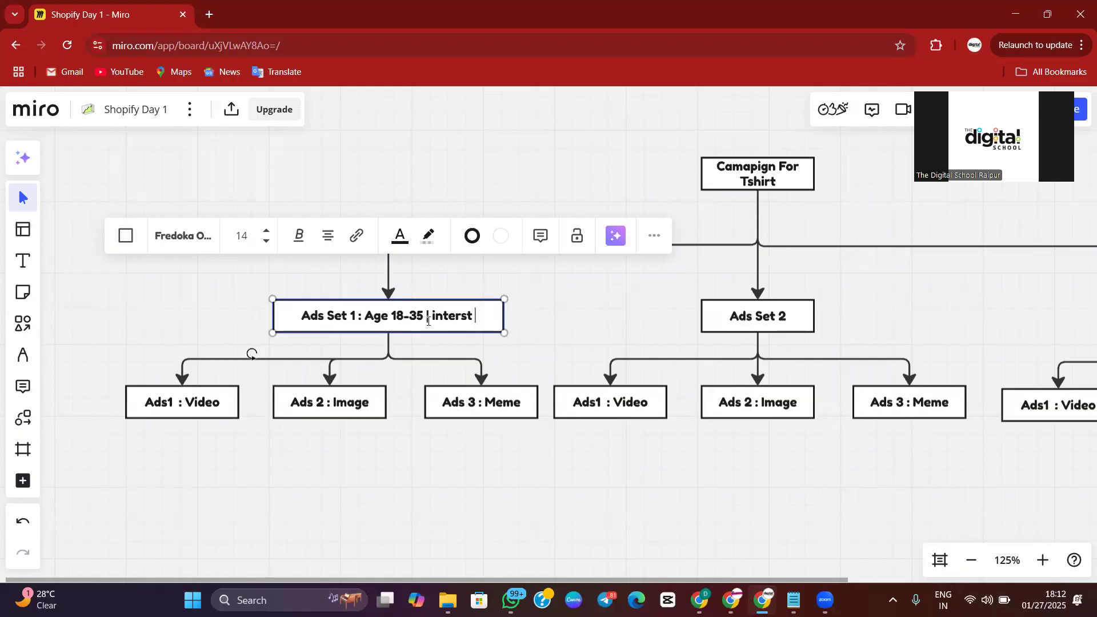
{"action": "type", "text": ": Fashion"}
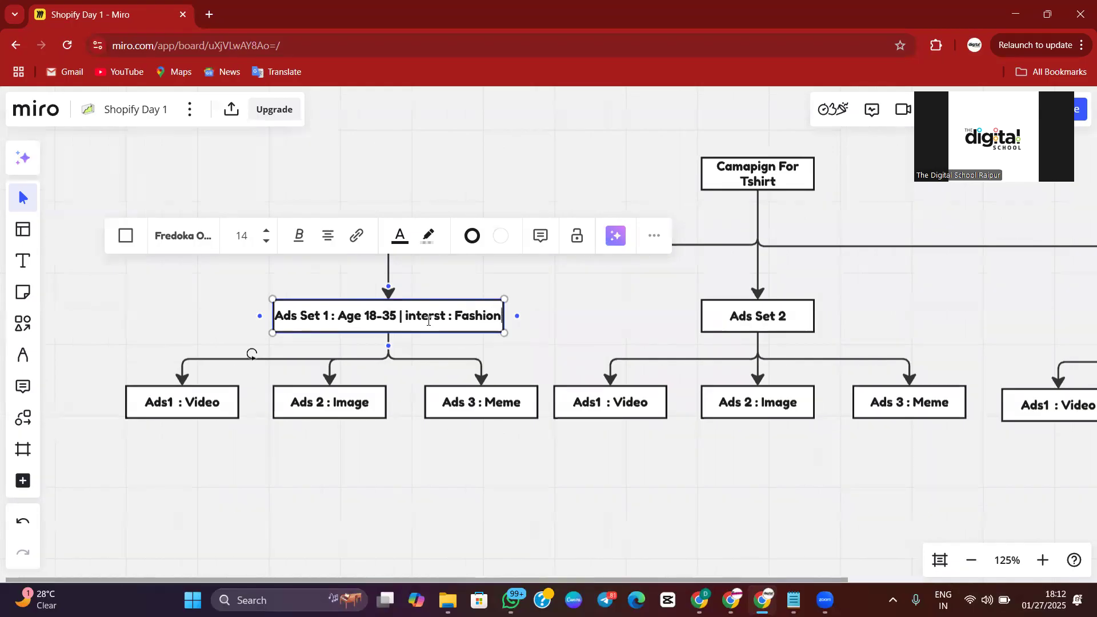
{"action": "left_click", "coordinate": [344, 463]}
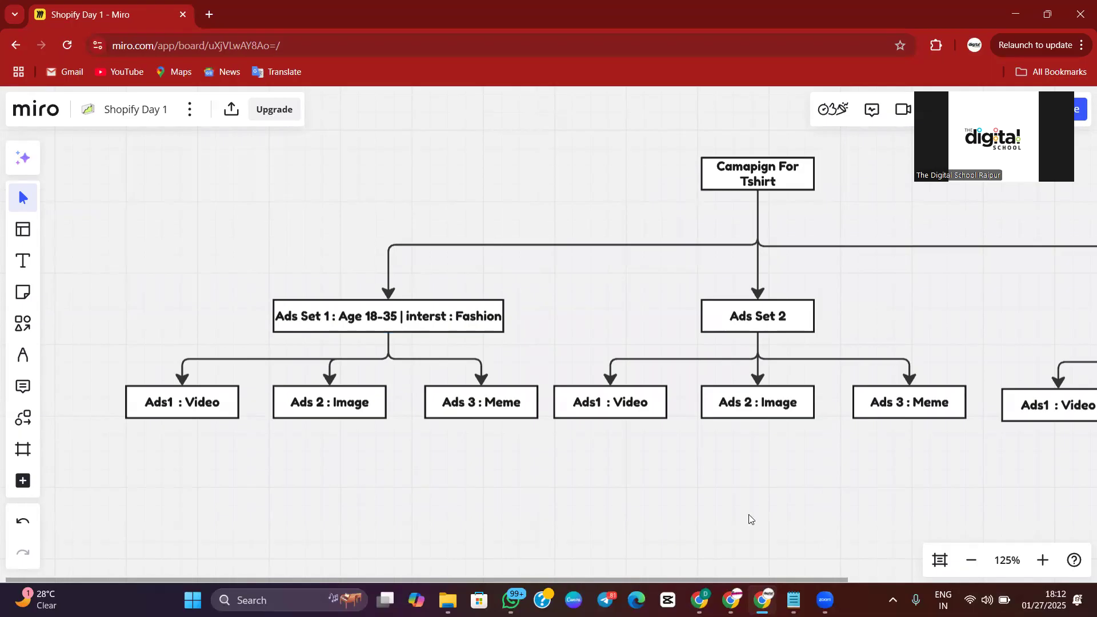
{"action": "scroll", "coordinate": [749, 517], "scroll_direction": "right", "scroll_amount": 5}
Append ': 18-35 | Clothing' to the Ads Set 2 box label
{"action": "left_click", "coordinate": [583, 339]}
{"action": "left_click", "coordinate": [583, 340]}
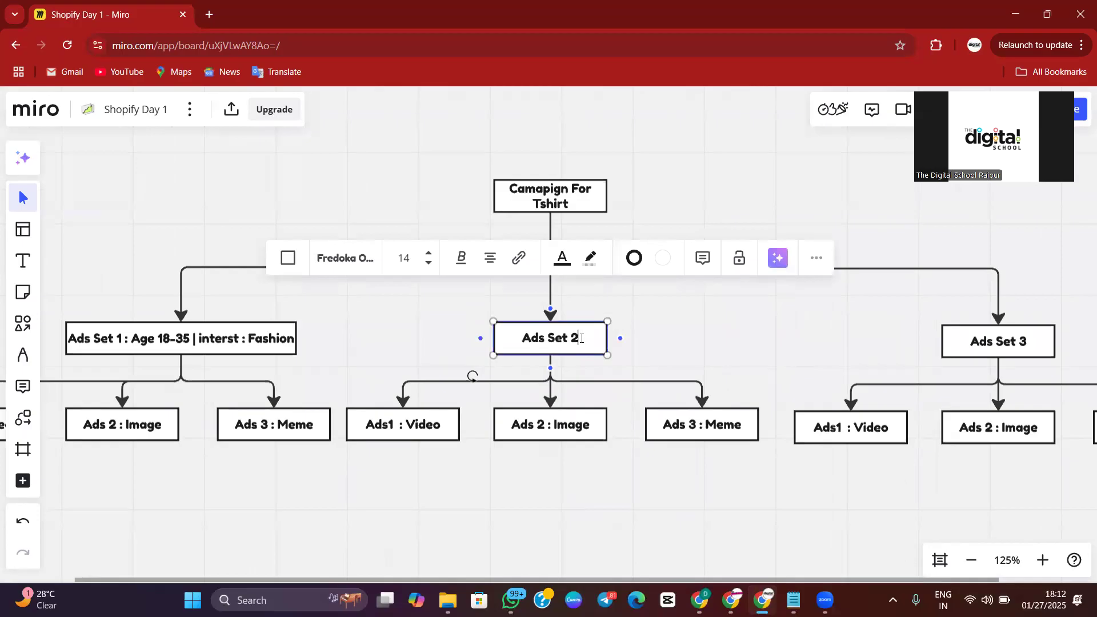
{"action": "type", "text": ": 18-35 |"}
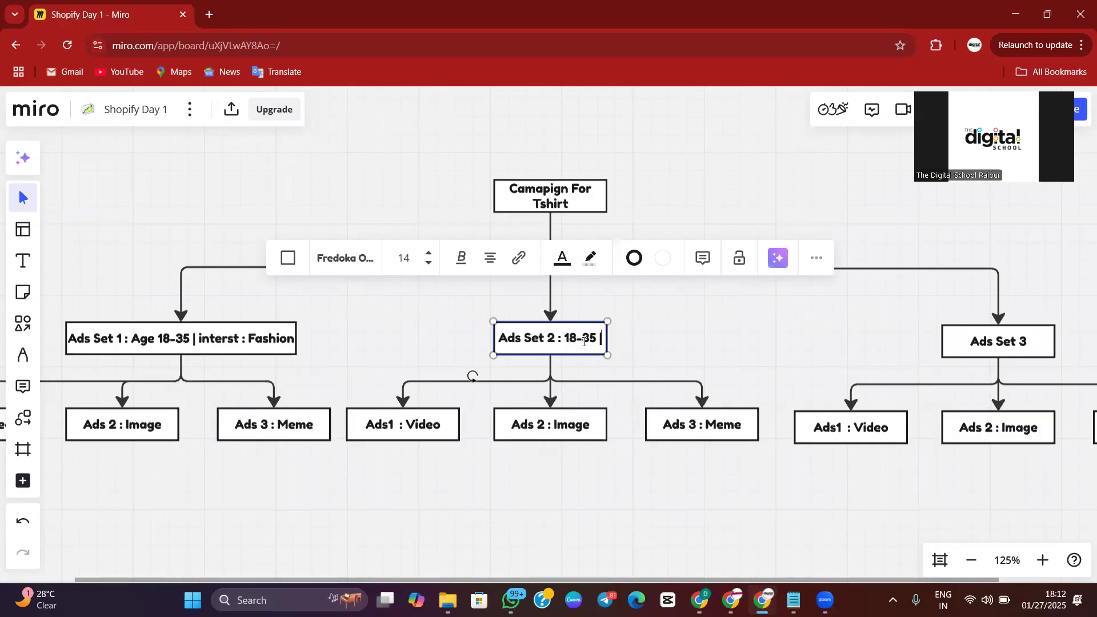
{"action": "type", "text": " Clothing"}
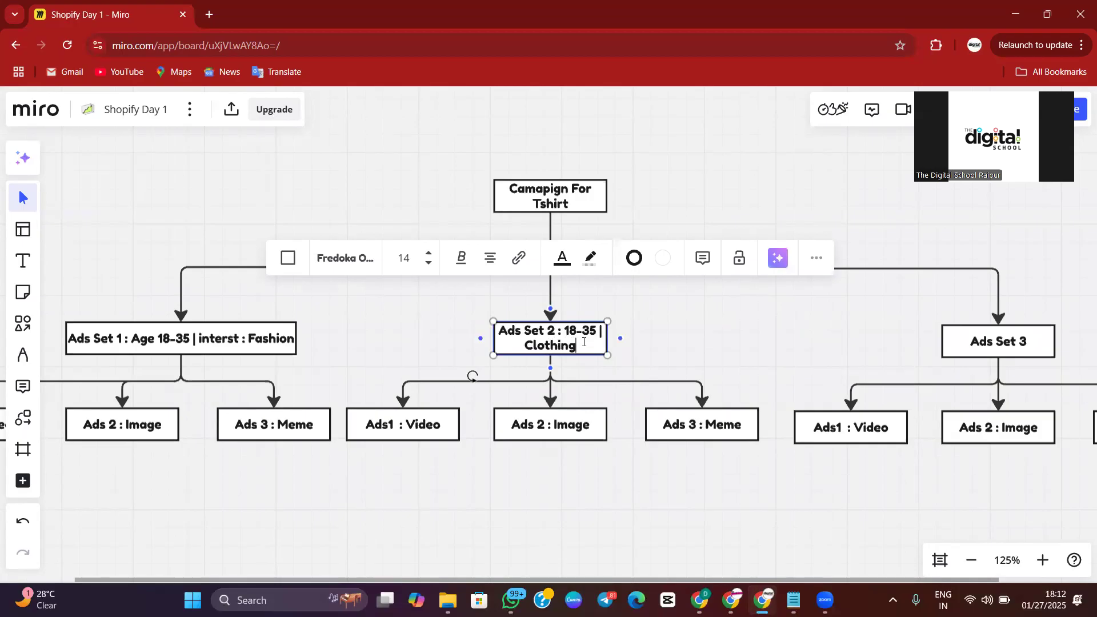
{"action": "left_click", "coordinate": [653, 530]}
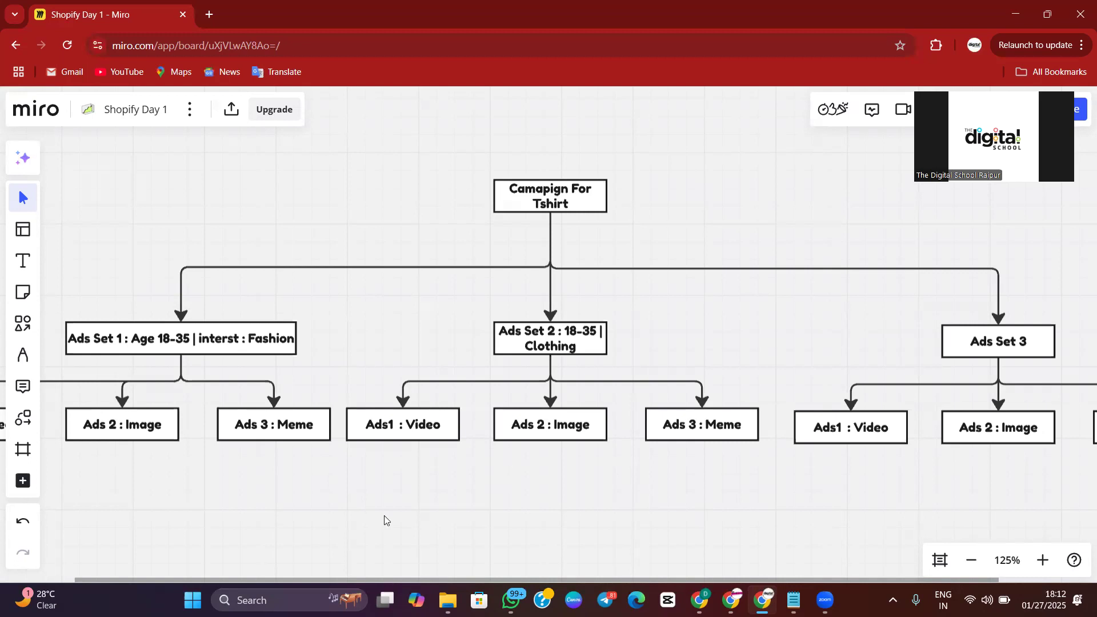
Replace 'interst : Fashion' with 'Direct Intrest | Keyword' in the Ads Set 1 label
{"action": "double_click", "coordinate": [237, 343]}
{"action": "left_click", "coordinate": [220, 338]}
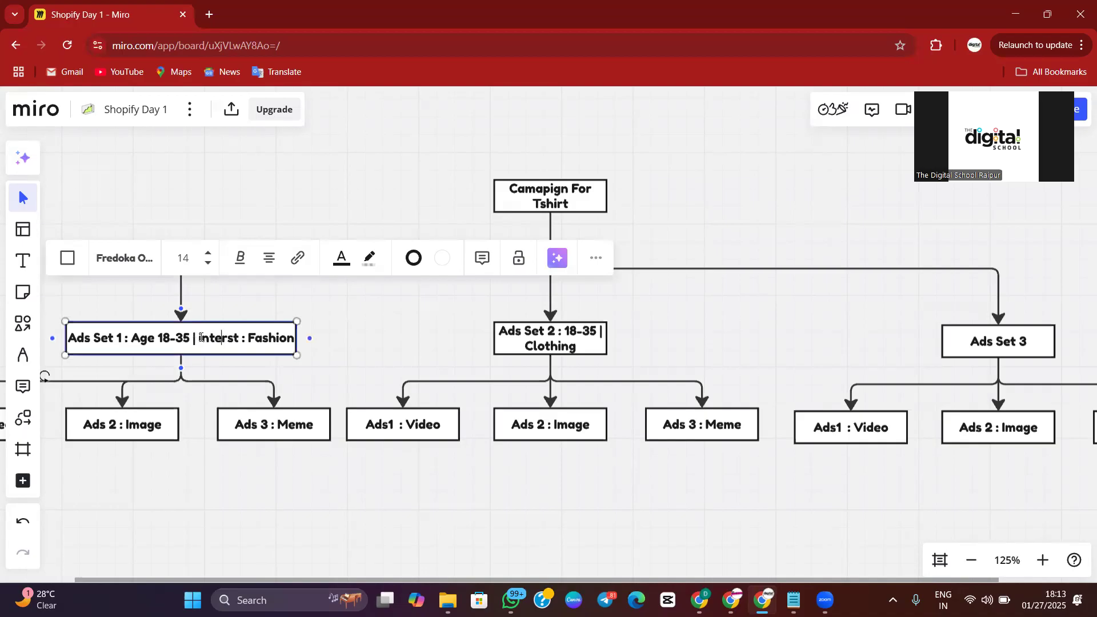
{"action": "left_click_drag", "start_coordinate": [201, 338], "coordinate": [293, 337]}
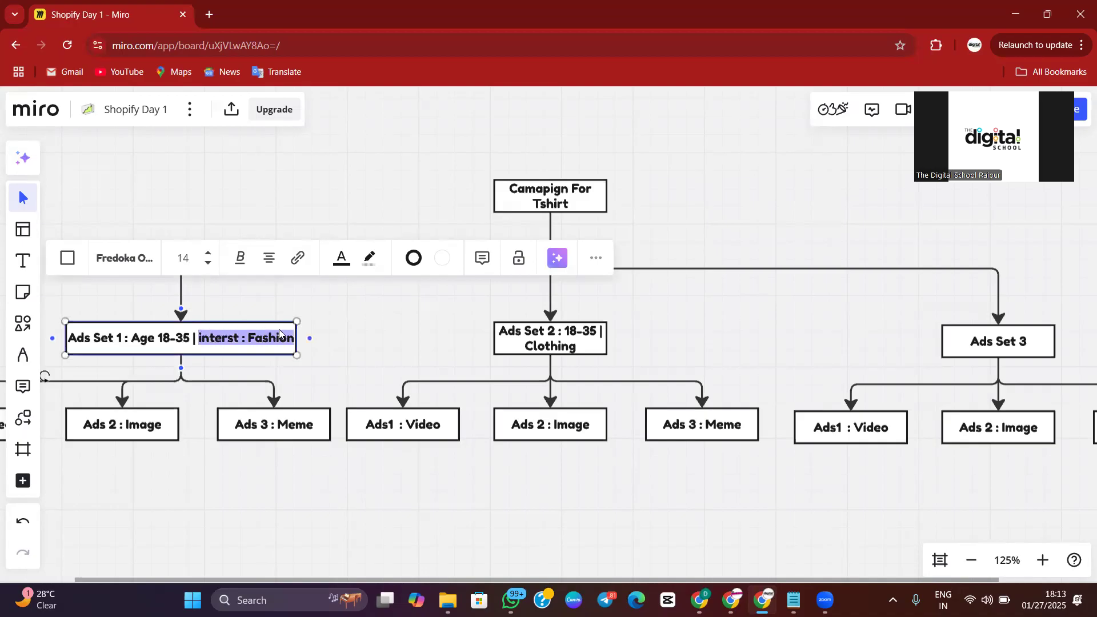
{"action": "type", "text": "Direct Intrest |"}
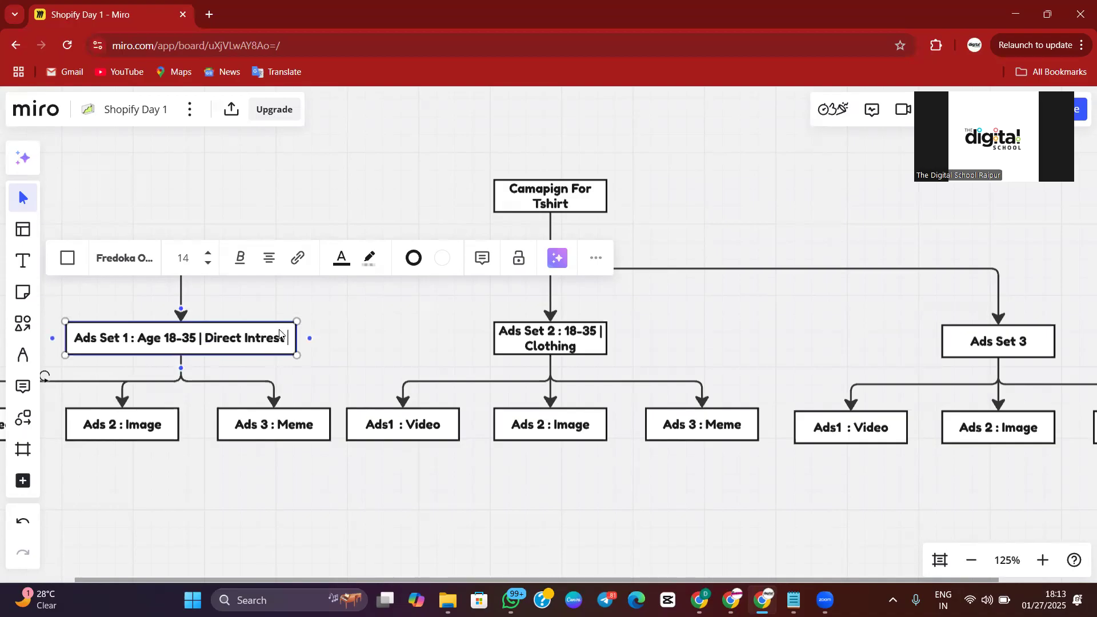
{"action": "type", "text": " Keyword"}
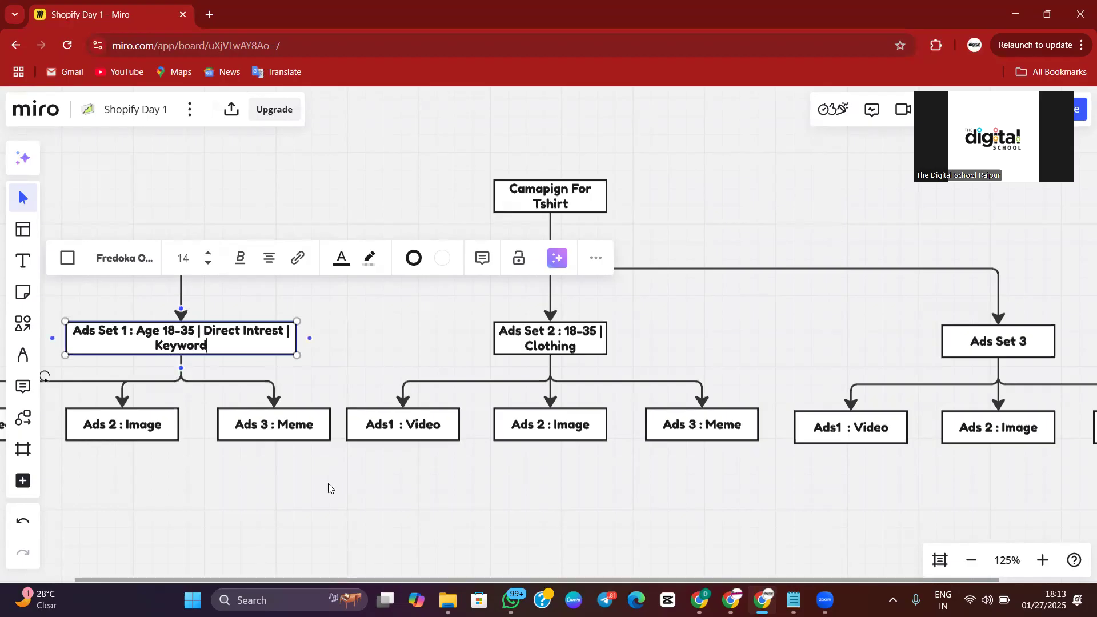
{"action": "left_click", "coordinate": [328, 483]}
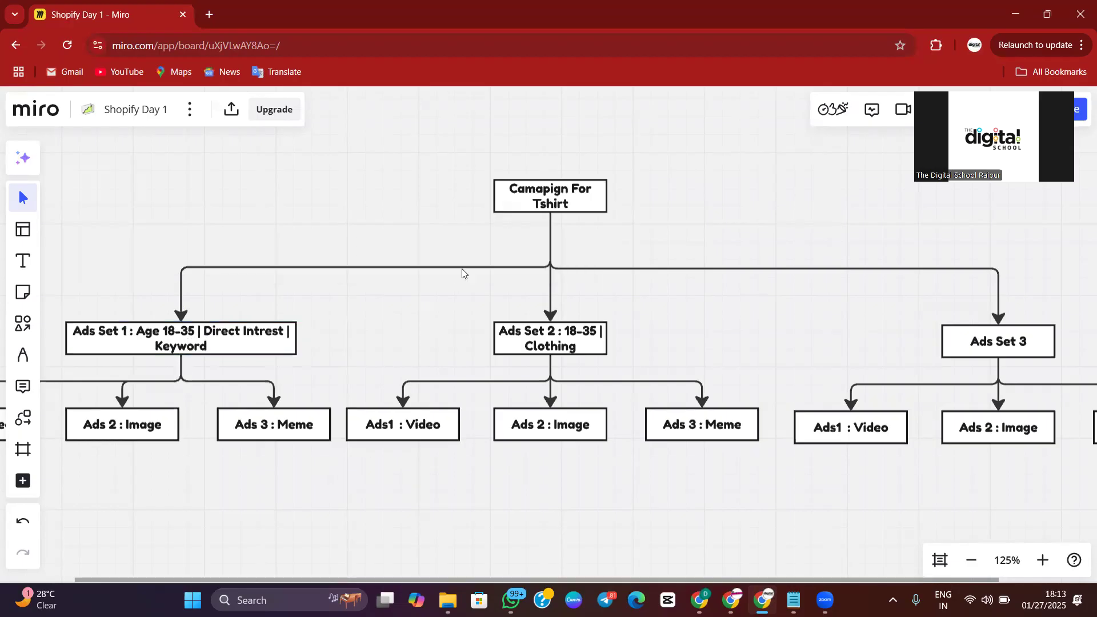
Select the '18-35 | Clothing' text in the Ads Set 2 label for replacement
{"action": "left_click", "coordinate": [237, 353]}
{"action": "left_click", "coordinate": [560, 341]}
{"action": "left_click", "coordinate": [581, 342]}
{"action": "left_click_drag", "start_coordinate": [577, 346], "coordinate": [565, 330]}
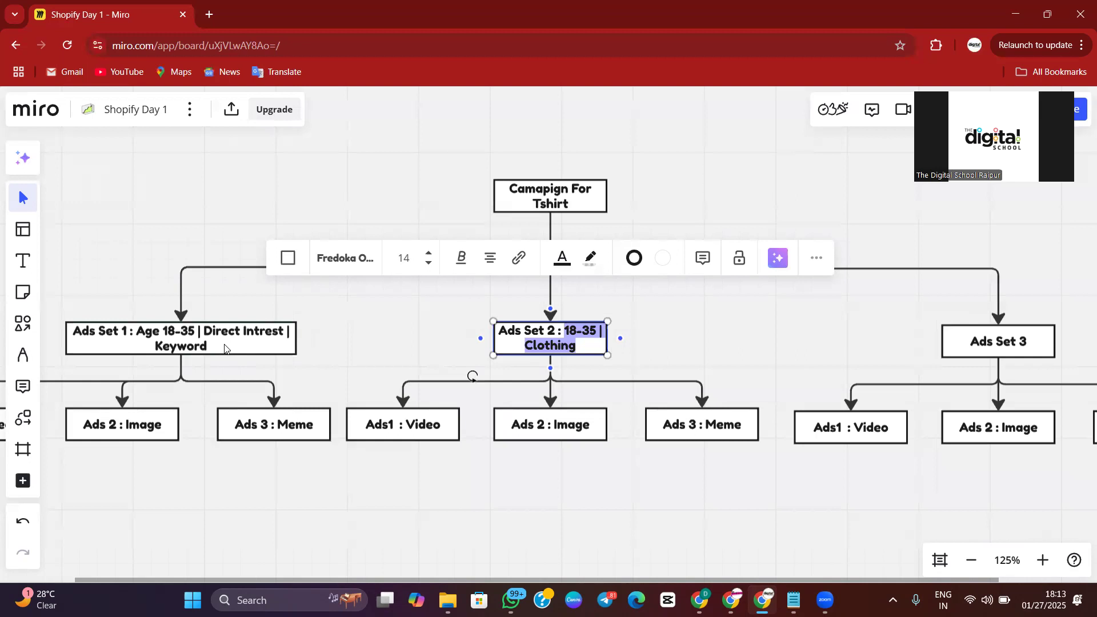
Replace '18-35 | Clothing' with 'In-direct (Influencer)' in the Ads Set 2 label
{"action": "type", "text": "Indirect"}
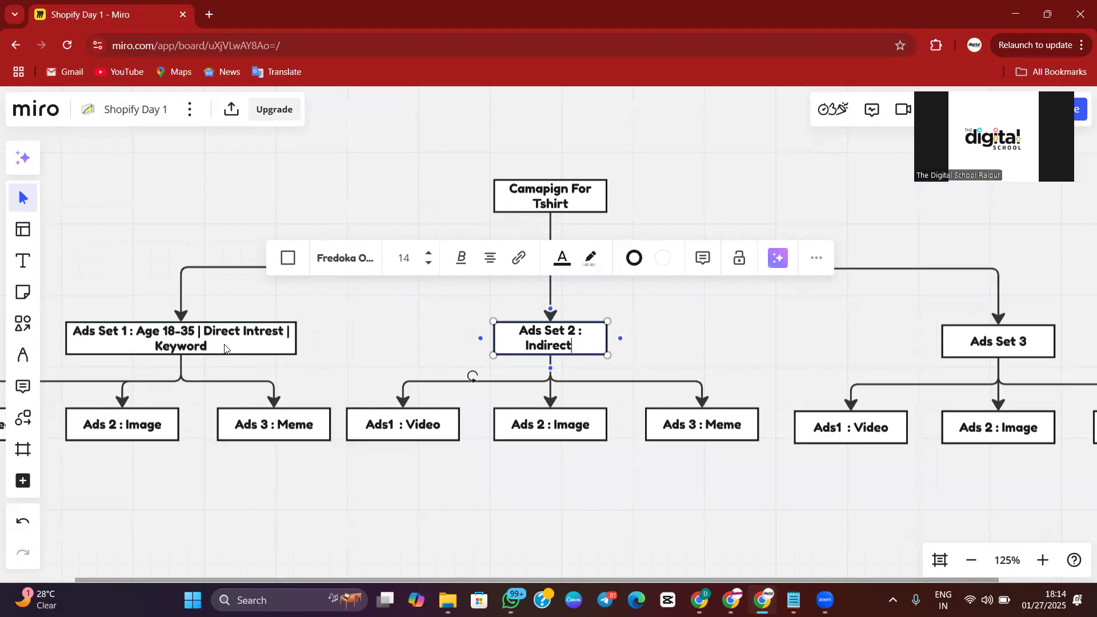
{"action": "key", "text": "Left"}
{"action": "key", "text": "Left"}
{"action": "type", "text": "-"}
{"action": "key", "text": "Right"}
{"action": "key", "text": "Right"}
{"action": "key", "text": "Right"}
{"action": "key", "text": "Right"}
{"action": "key", "text": "Right"}
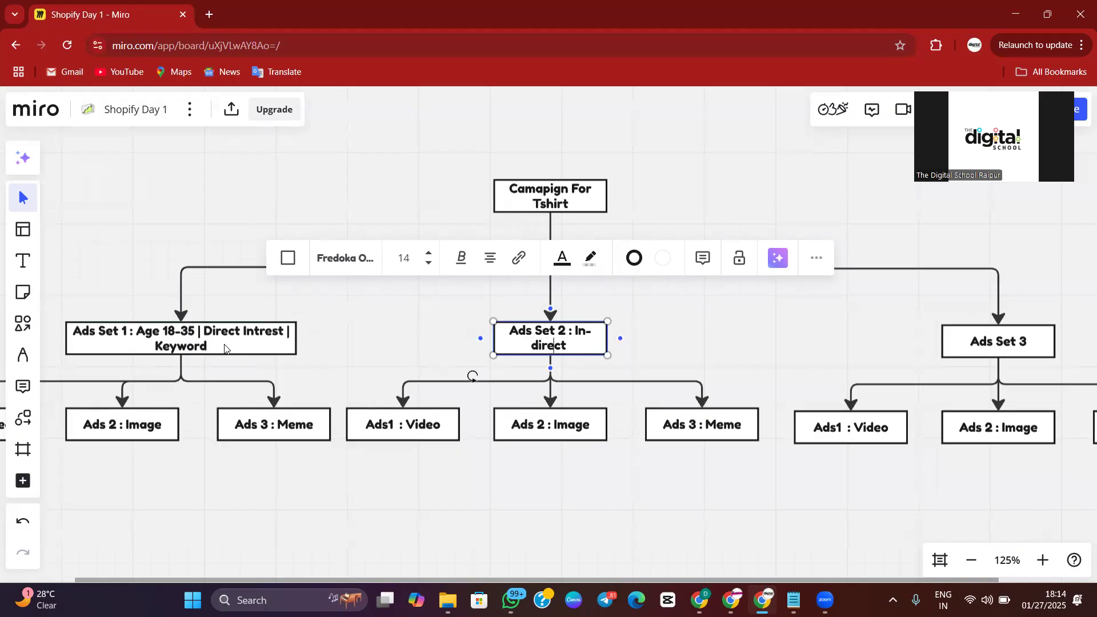
{"action": "type", "text": ")"}
{"action": "key", "text": "BackSpace"}
{"action": "type", "text": "()"}
{"action": "key", "text": "Left"}
{"action": "type", "text": "Influencer"}
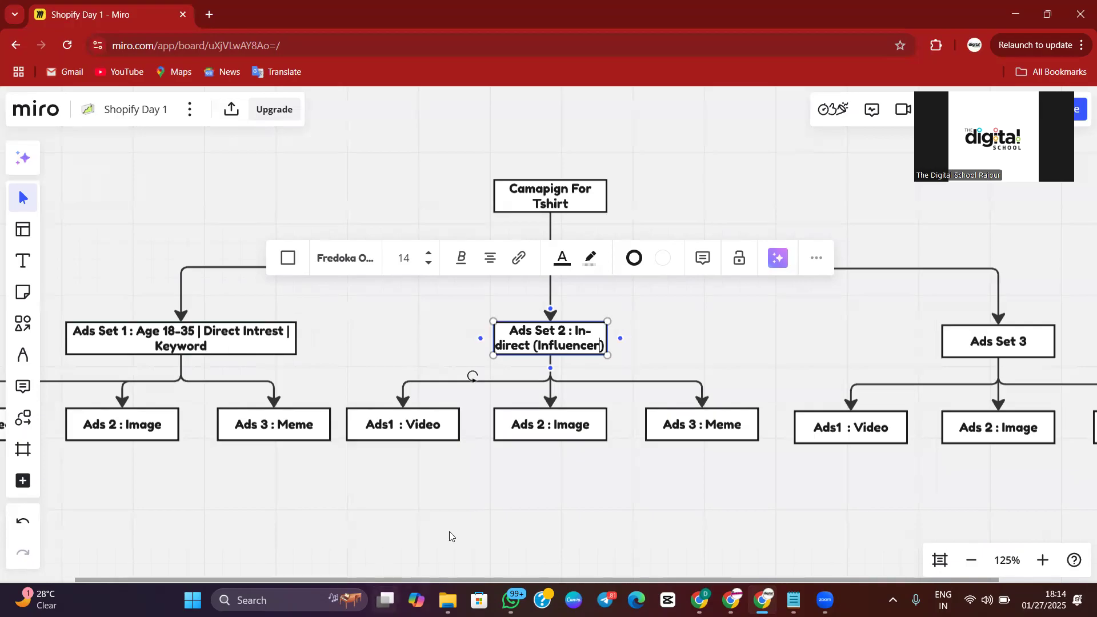
Append '| Brands' to the third ad set box's label so it reads 'Ads Set 3 | Brands'
{"action": "left_click_drag", "start_coordinate": [625, 506], "coordinate": [326, 509]}
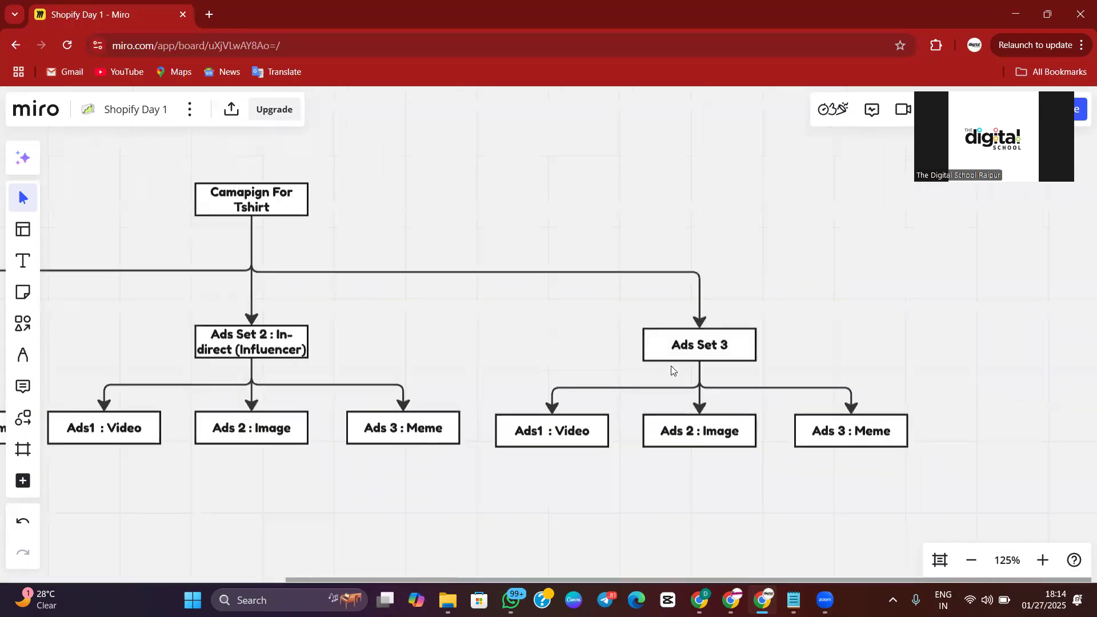
{"action": "double_click", "coordinate": [741, 348]}
{"action": "type", "text": "|"}
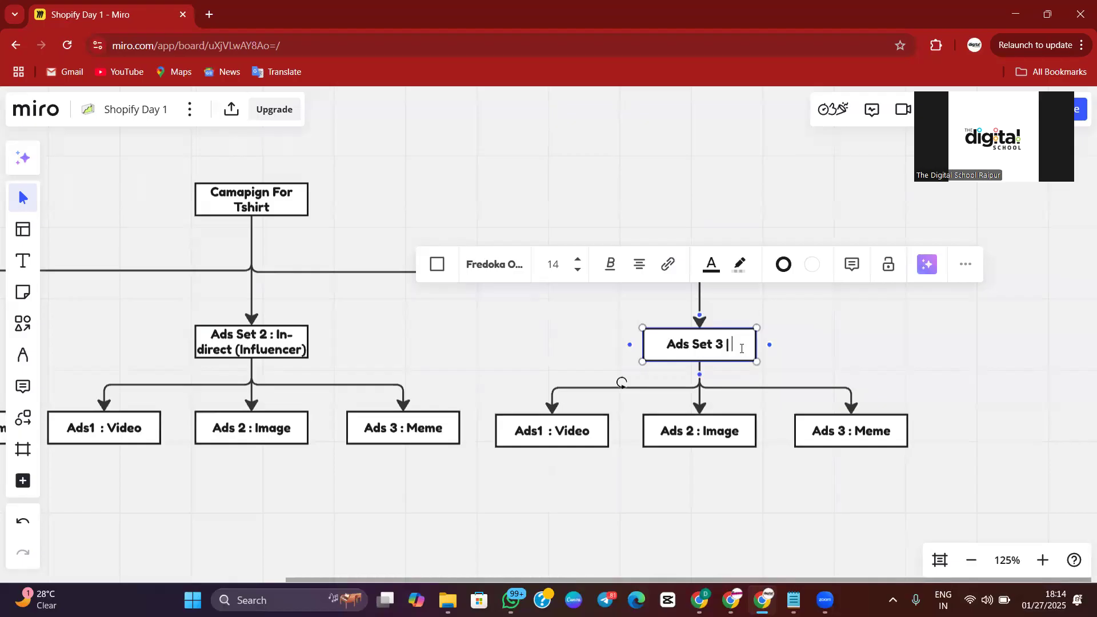
{"action": "type", "text": " Bronds"}
{"action": "left_click_drag", "start_coordinate": [492, 486], "coordinate": [606, 444]}
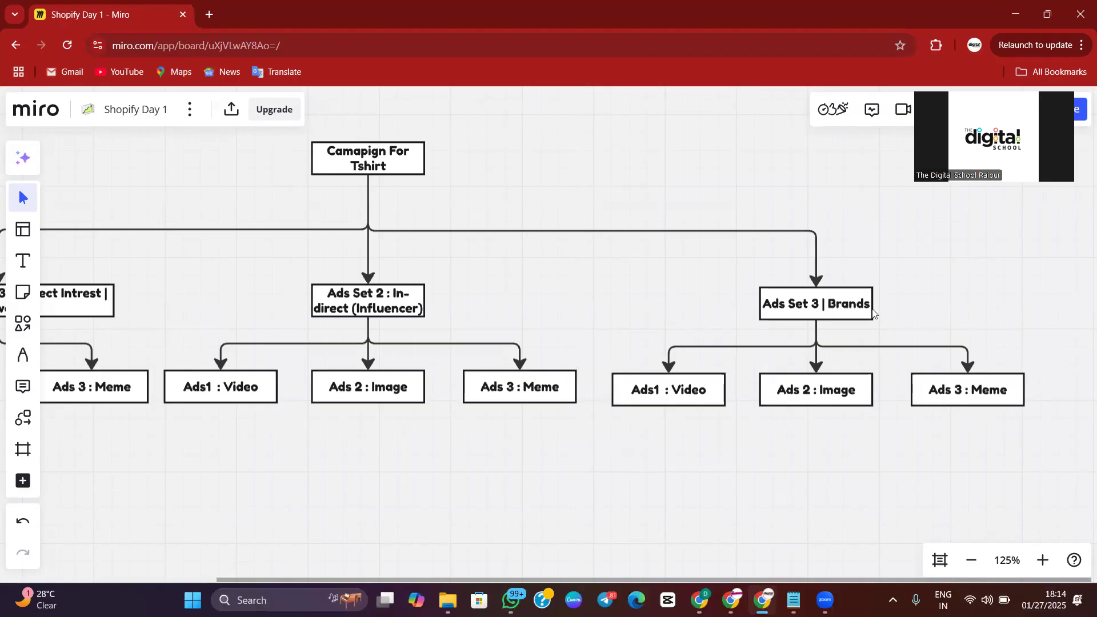
{"action": "scroll", "coordinate": [514, 455], "scroll_direction": "down", "scroll_amount": 1}
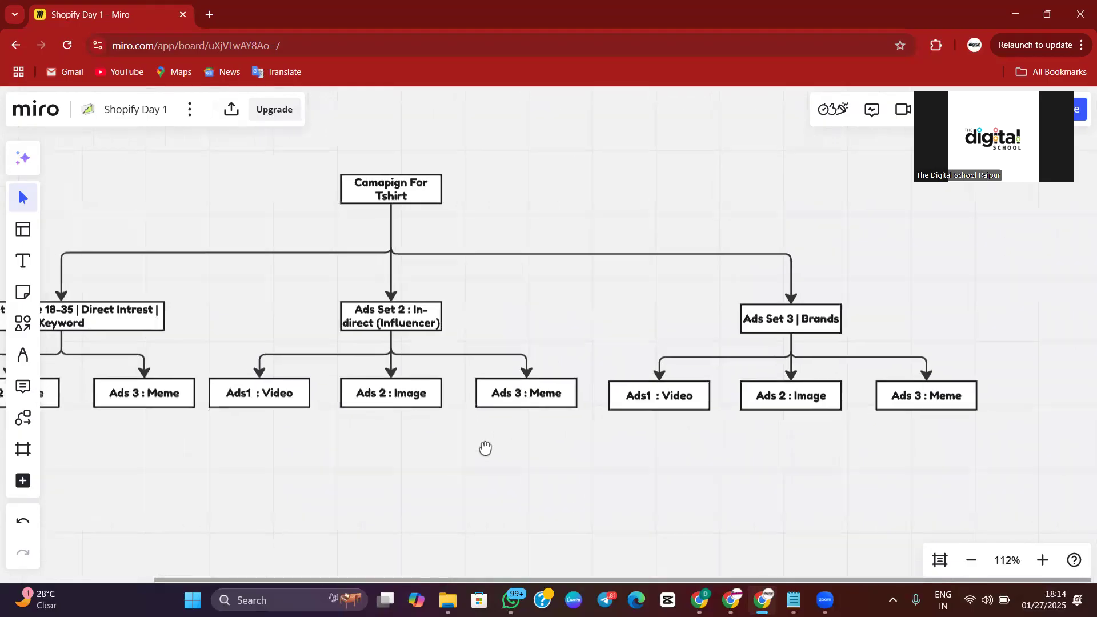
Paste a copy of Ads Set 1's Ads 2 : Image box well below its ad row
{"action": "scroll", "coordinate": [485, 448], "scroll_direction": "down", "scroll_amount": 3}
{"action": "scroll", "coordinate": [598, 399], "scroll_direction": "left", "scroll_amount": 5}
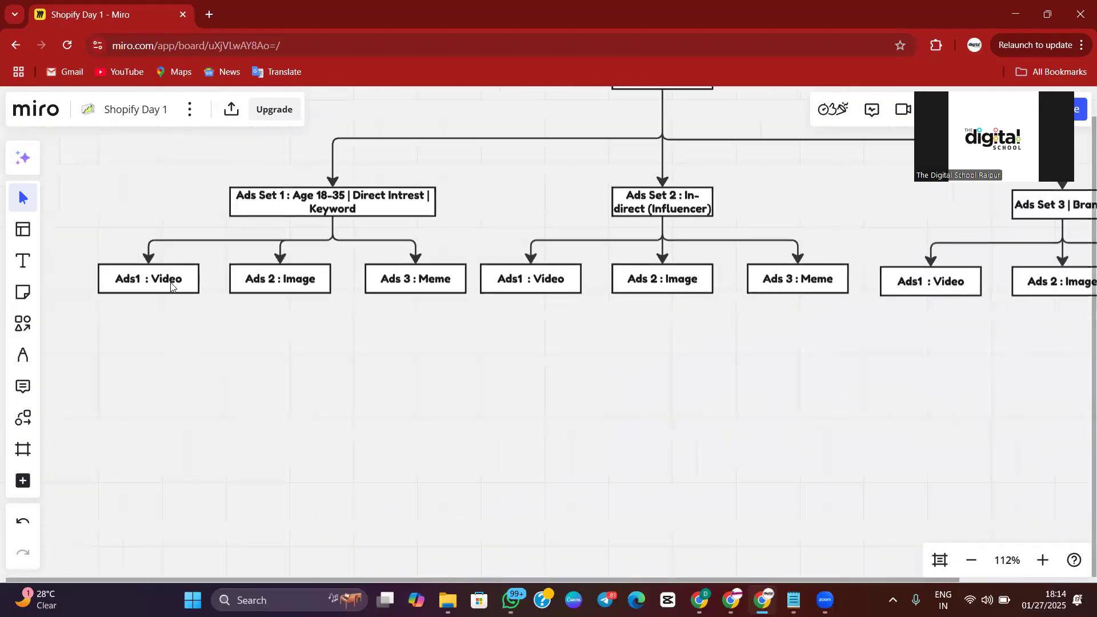
{"action": "left_click_drag", "start_coordinate": [415, 323], "coordinate": [165, 267]}
{"action": "left_click", "coordinate": [280, 282]}
{"action": "key", "text": "ctrl+c"}
{"action": "key", "text": "ctrl+v"}
{"action": "left_click_drag", "start_coordinate": [280, 288], "coordinate": [280, 464]}
{"action": "left_click", "coordinate": [156, 329]}
Connect Ads Set 1's Video, Image and Meme boxes to the copy and label it '12 Sales'
{"action": "left_click", "coordinate": [160, 286]}
{"action": "left_click_drag", "start_coordinate": [149, 306], "coordinate": [280, 441]}
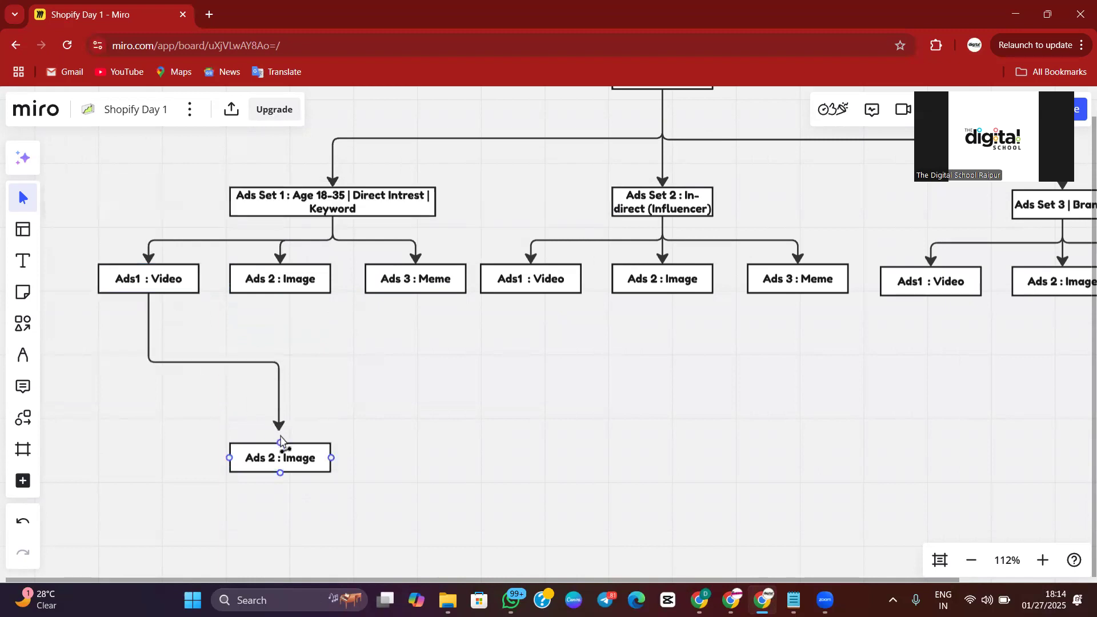
{"action": "left_click", "coordinate": [280, 283]}
{"action": "left_click_drag", "start_coordinate": [280, 297], "coordinate": [280, 441]}
{"action": "left_click", "coordinate": [422, 285]}
{"action": "left_click_drag", "start_coordinate": [416, 307], "coordinate": [283, 451]}
{"action": "left_click", "coordinate": [355, 455]}
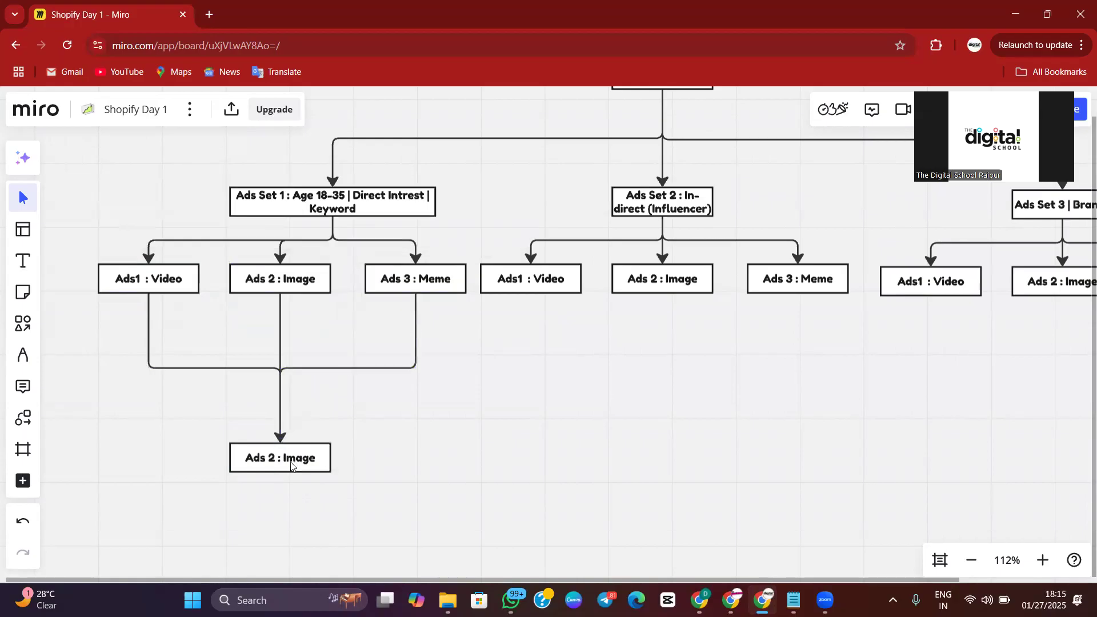
{"action": "double_click", "coordinate": [290, 464]}
{"action": "type", "text": "12 Sales"}
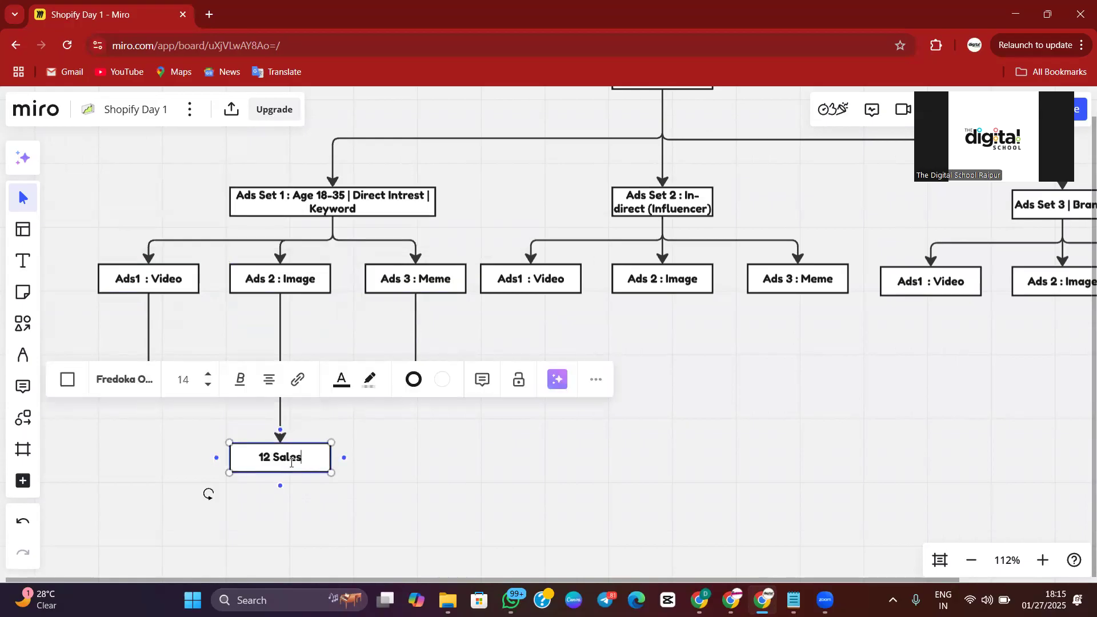
{"action": "left_click", "coordinate": [431, 492]}
Copy the 12 Sales box under Ads Set 2 and change it to 16 Sales
{"action": "left_click", "coordinate": [300, 467]}
{"action": "left_click_drag", "start_coordinate": [300, 468], "coordinate": [669, 468]}
{"action": "left_click", "coordinate": [662, 464]}
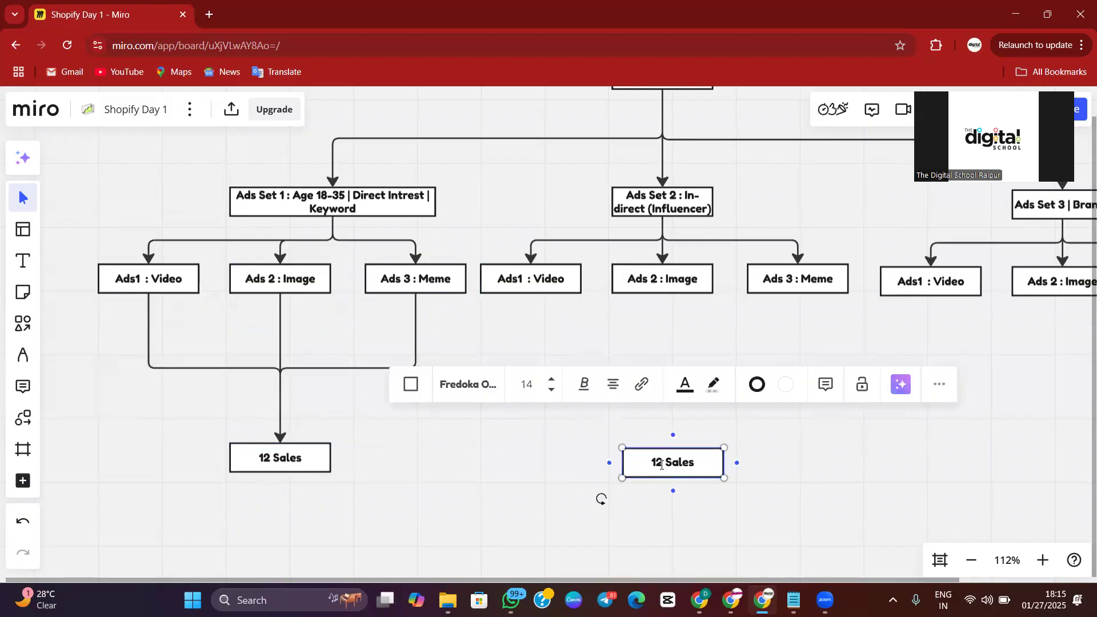
{"action": "key", "text": "Delete"}
{"action": "type", "text": "6"}
{"action": "left_click", "coordinate": [517, 396]}
Connect Ads Set 2's Video, Image and Meme boxes down to 16 Sales
{"action": "left_click", "coordinate": [529, 289]}
{"action": "left_click_drag", "start_coordinate": [531, 294], "coordinate": [673, 460]}
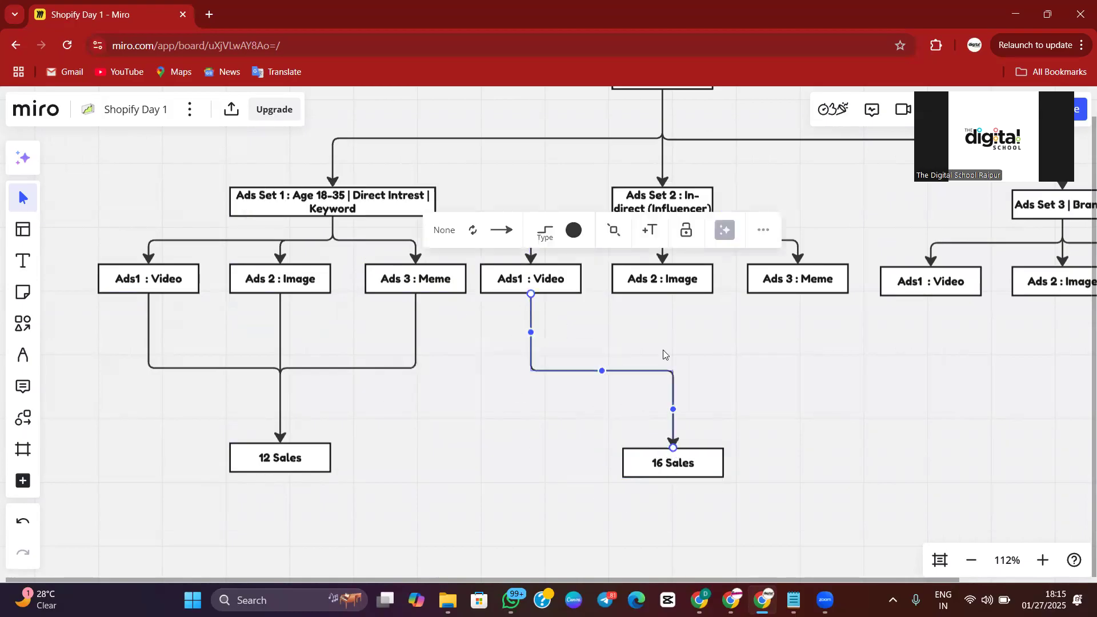
{"action": "left_click", "coordinate": [663, 296]}
{"action": "left_click_drag", "start_coordinate": [662, 306], "coordinate": [673, 457]}
{"action": "left_click", "coordinate": [797, 281]}
{"action": "left_click_drag", "start_coordinate": [797, 294], "coordinate": [674, 452]}
{"action": "left_click", "coordinate": [379, 461]}
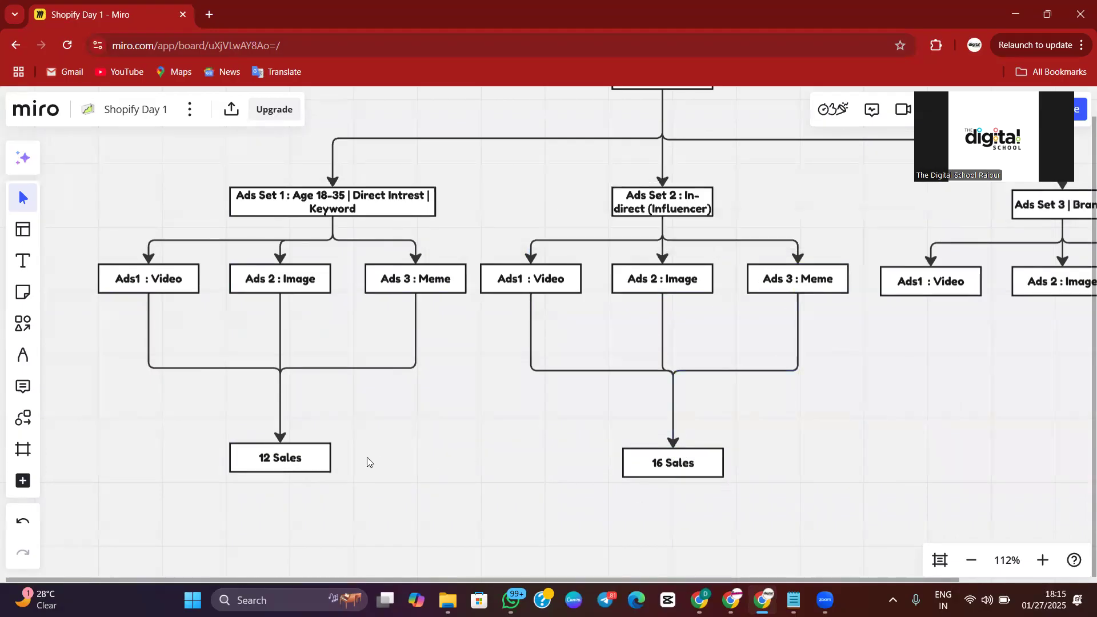
Copy the 16 Sales box under Ads Set 3 and relabel it '32 Sales'
{"action": "scroll", "coordinate": [622, 523], "scroll_direction": "right", "scroll_amount": 2}
{"action": "scroll", "coordinate": [622, 523], "scroll_direction": "right", "scroll_amount": 8}
{"action": "scroll", "coordinate": [526, 503], "scroll_direction": "down", "scroll_amount": 1}
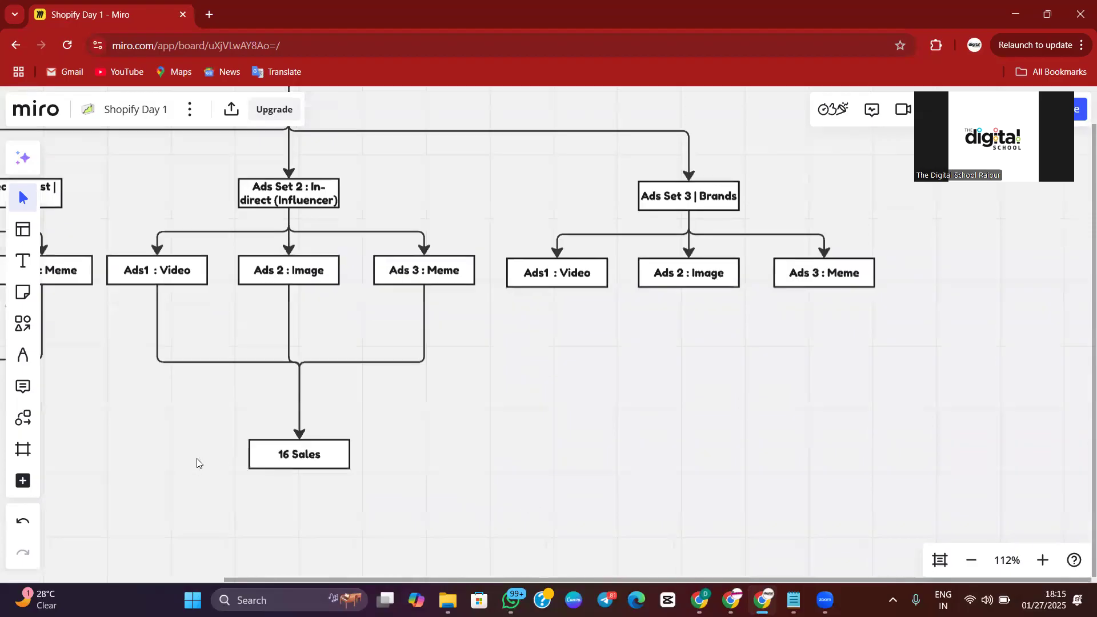
{"action": "left_click", "coordinate": [276, 457]}
{"action": "left_click_drag", "start_coordinate": [275, 457], "coordinate": [680, 454]}
{"action": "double_click", "coordinate": [700, 455]}
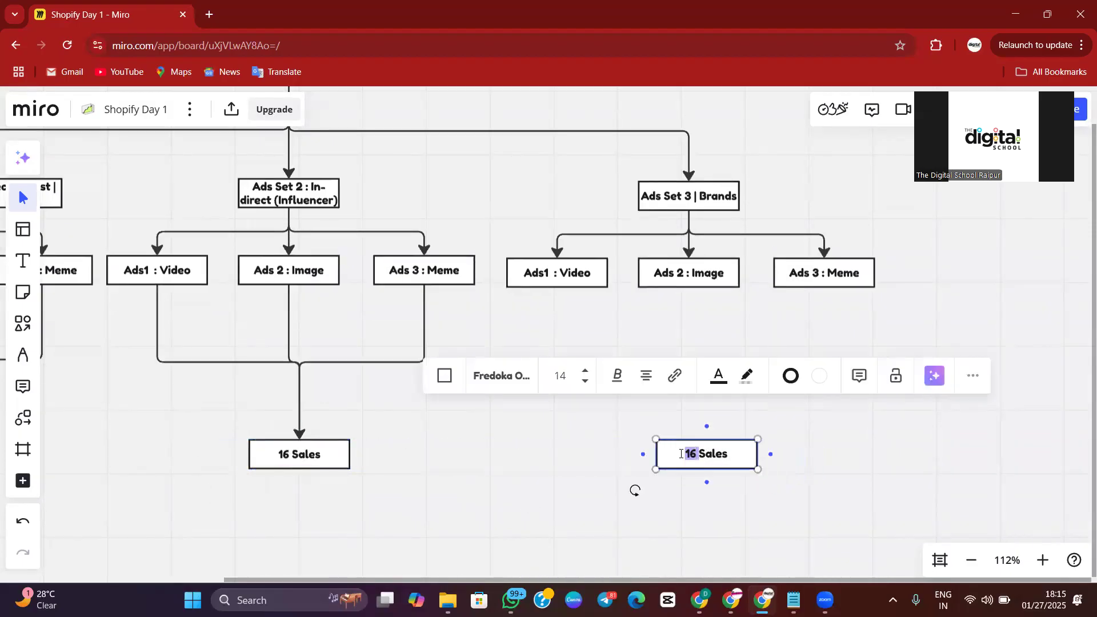
{"action": "type", "text": "32"}
{"action": "left_click", "coordinate": [580, 313]}
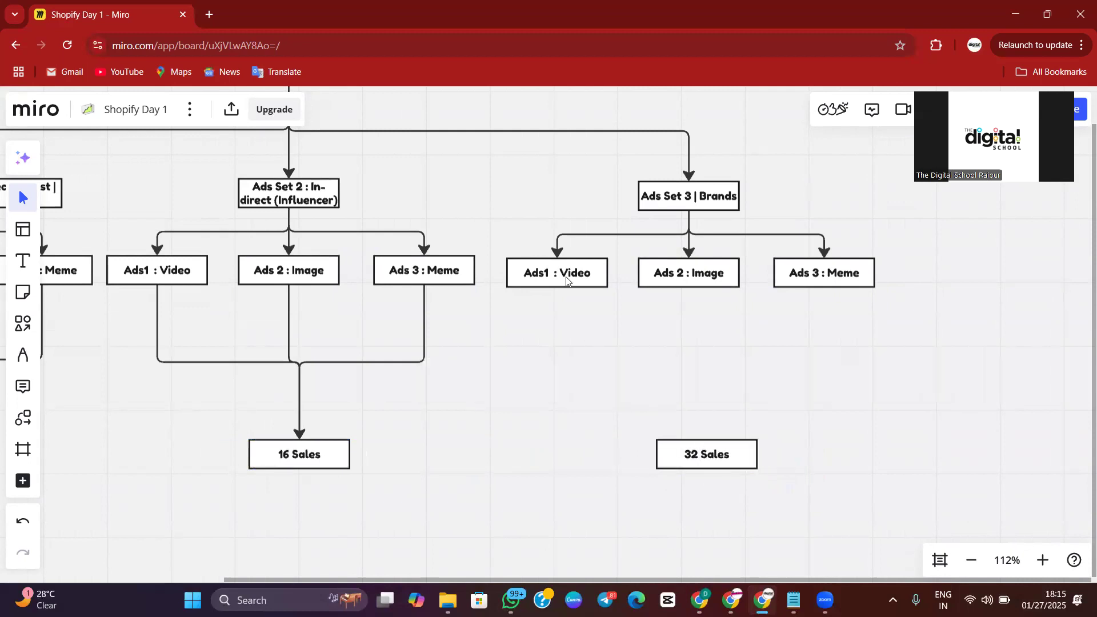
Connect Ads Set 3's Video, Image and Meme boxes down to 32 Sales
{"action": "left_click", "coordinate": [570, 286]}
{"action": "left_click_drag", "start_coordinate": [557, 301], "coordinate": [707, 439]}
{"action": "left_click", "coordinate": [684, 273]}
{"action": "left_click_drag", "start_coordinate": [689, 298], "coordinate": [707, 440]}
{"action": "left_click", "coordinate": [823, 269]}
{"action": "left_click_drag", "start_coordinate": [824, 299], "coordinate": [708, 437]}
{"action": "scroll", "coordinate": [432, 436], "scroll_direction": "down", "scroll_amount": 5}
{"action": "left_click_drag", "start_coordinate": [548, 515], "coordinate": [573, 502]}
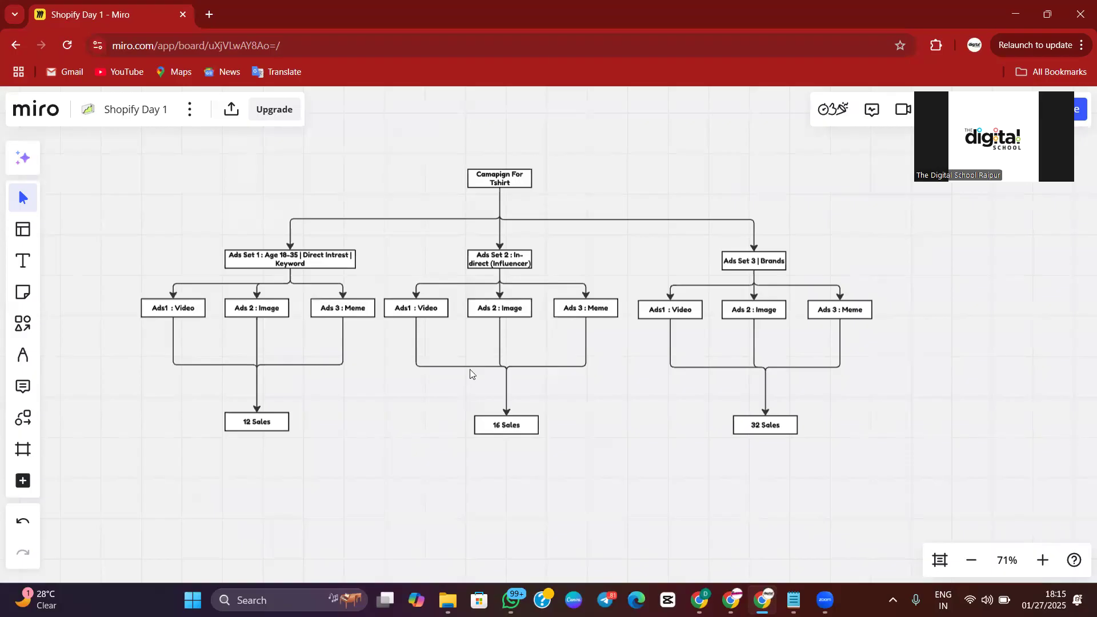
Fill the 32 Sales and Ads Set 3 | Brands boxes with yellow
{"action": "scroll", "coordinate": [777, 462], "scroll_direction": "up", "scroll_amount": 1}
{"action": "scroll", "coordinate": [813, 446], "scroll_direction": "down", "scroll_amount": 1}
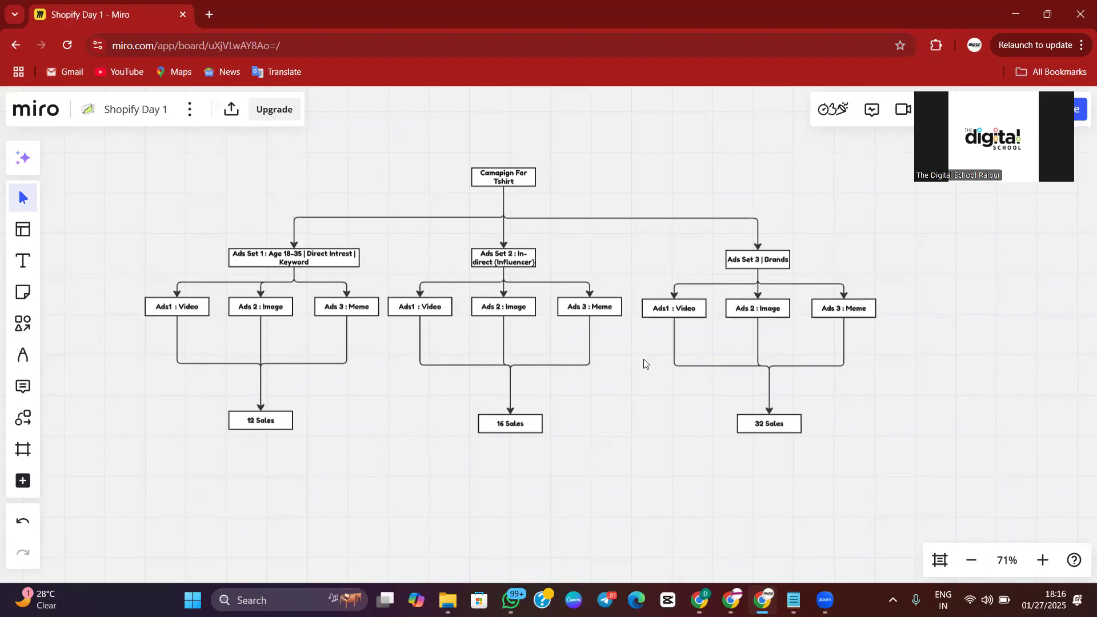
{"action": "left_click", "coordinate": [757, 430]}
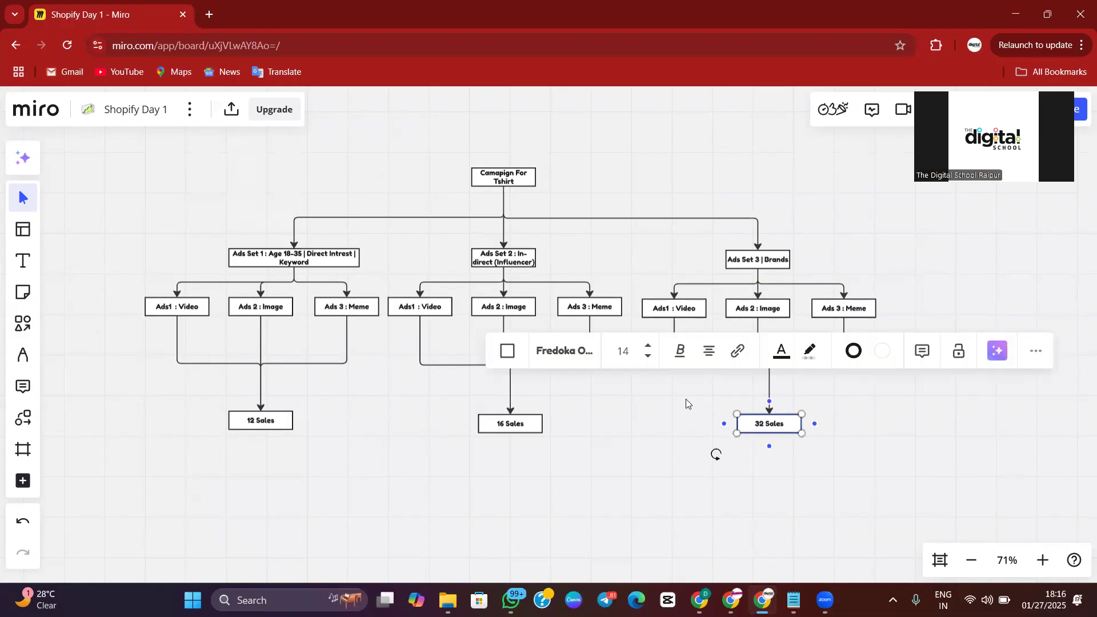
{"action": "left_click", "coordinate": [883, 357]}
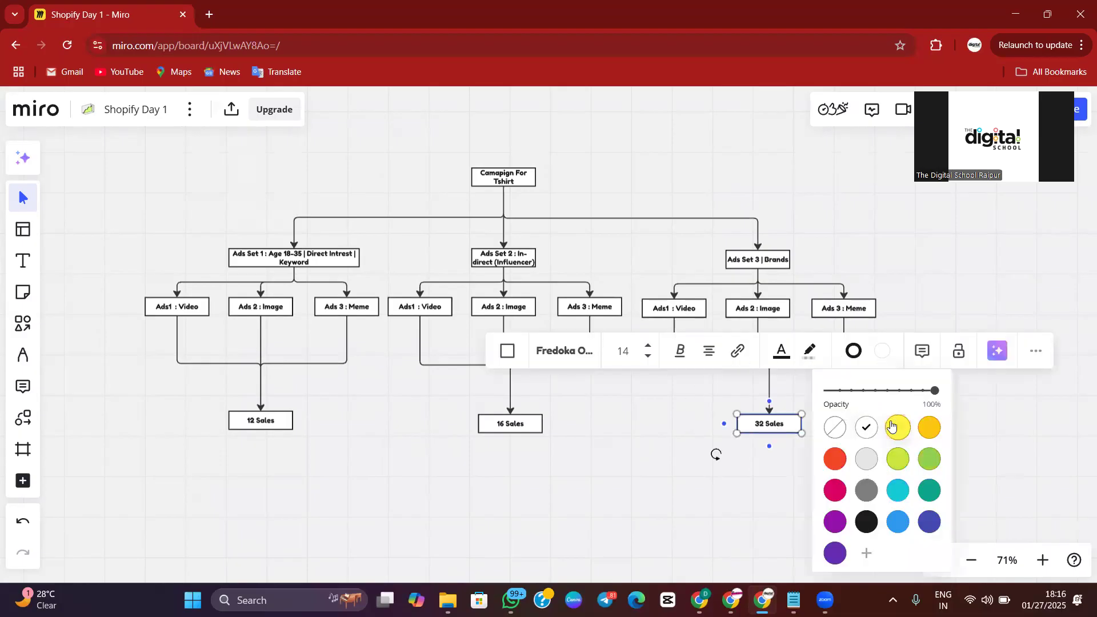
{"action": "left_click", "coordinate": [896, 426]}
{"action": "left_click", "coordinate": [713, 477]}
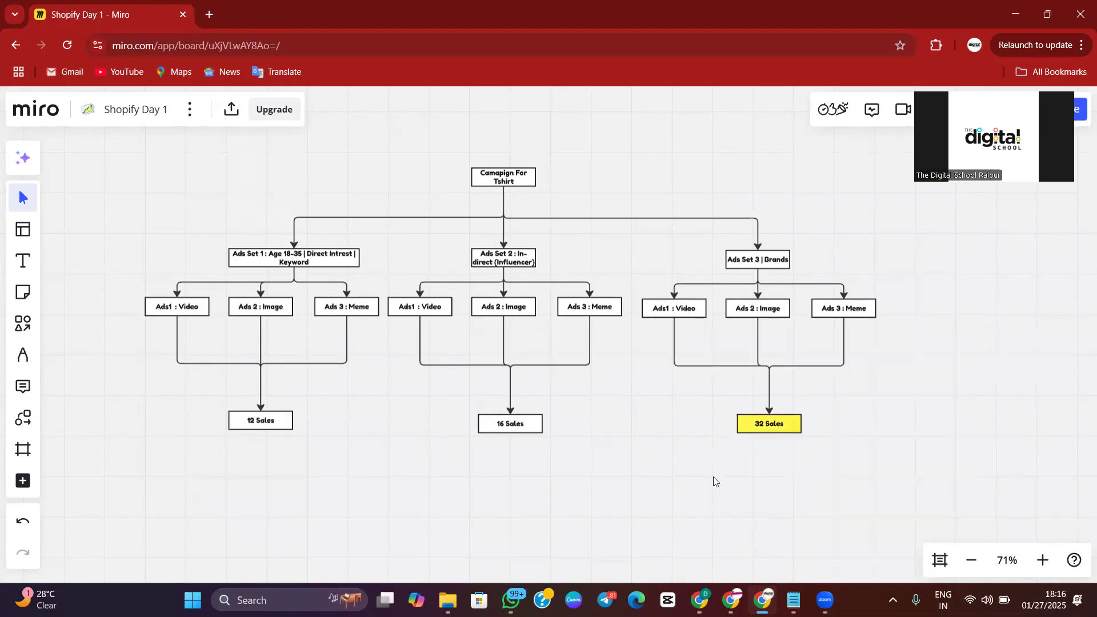
{"action": "left_click", "coordinate": [764, 264]}
{"action": "left_click", "coordinate": [870, 187]}
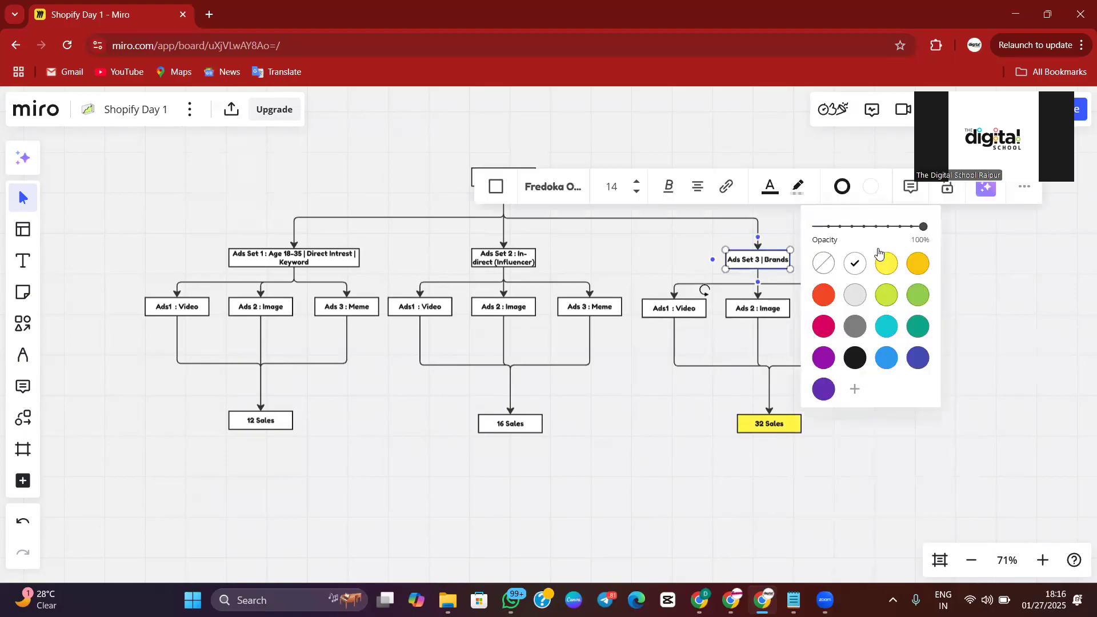
{"action": "left_click", "coordinate": [886, 264]}
{"action": "left_click", "coordinate": [651, 437]}
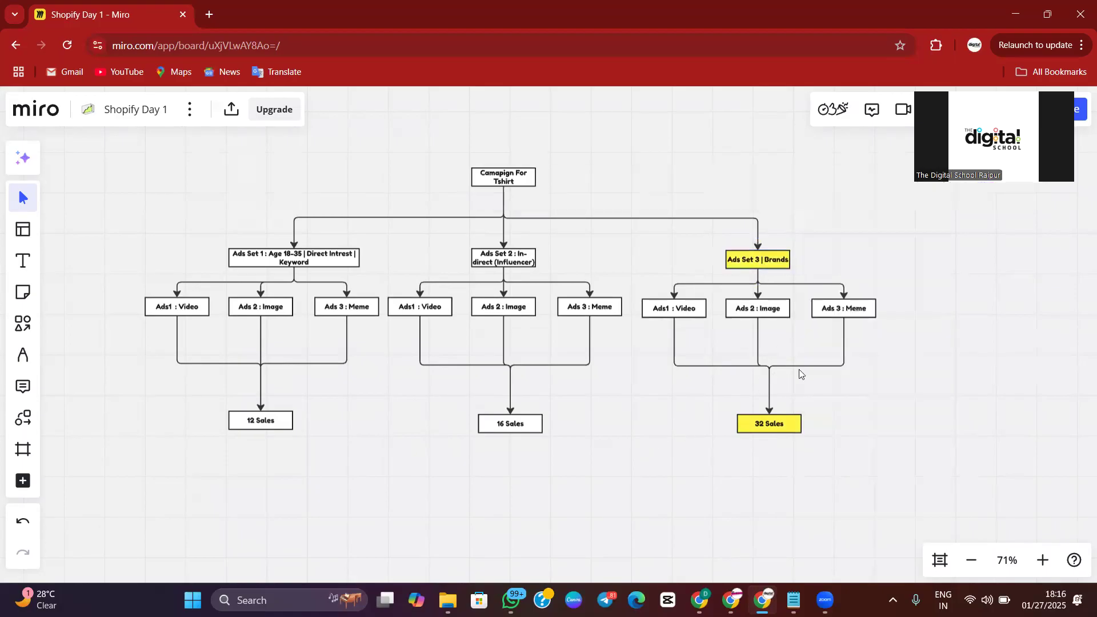
Fill the Ads Set 2 and Ads Set 1 boxes with red
{"action": "left_click", "coordinate": [505, 254]}
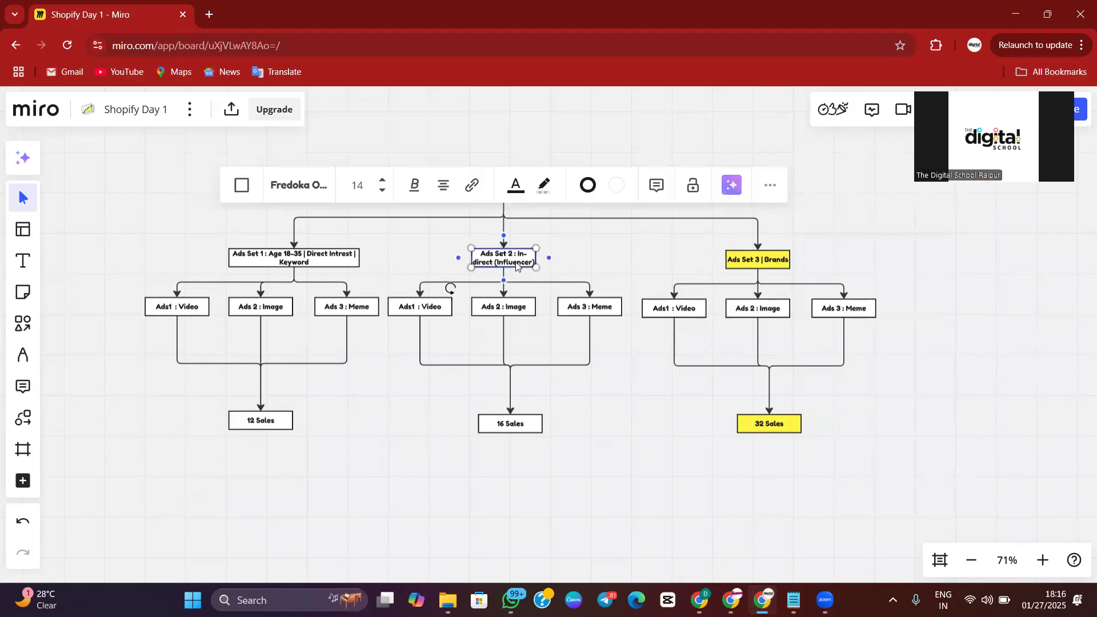
{"action": "left_click", "coordinate": [616, 186]}
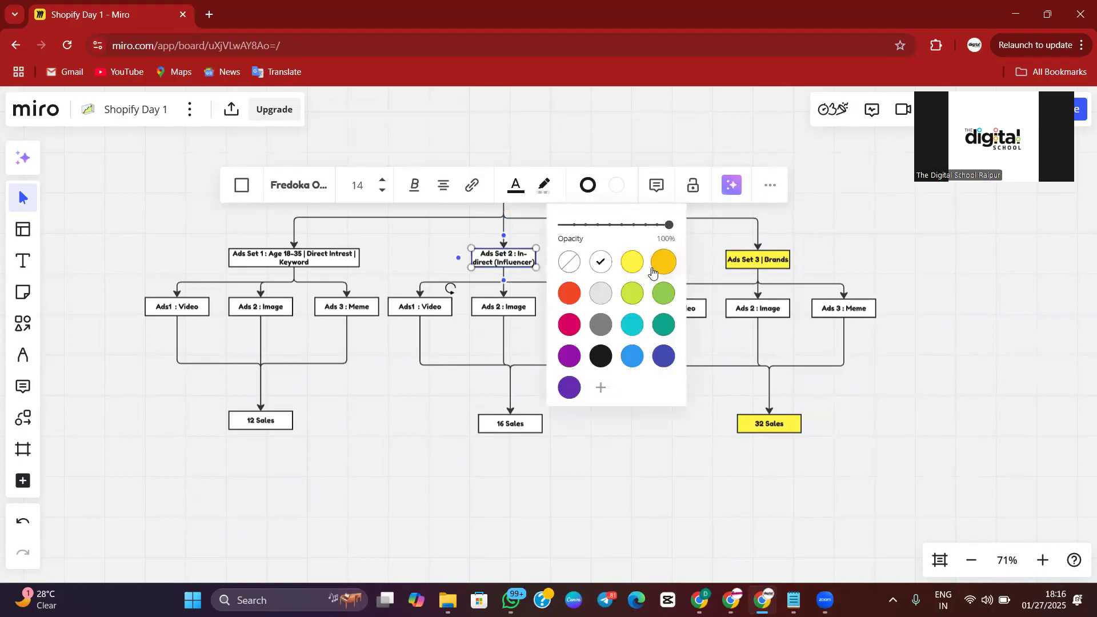
{"action": "left_click", "coordinate": [569, 294]}
{"action": "left_click", "coordinate": [342, 264]}
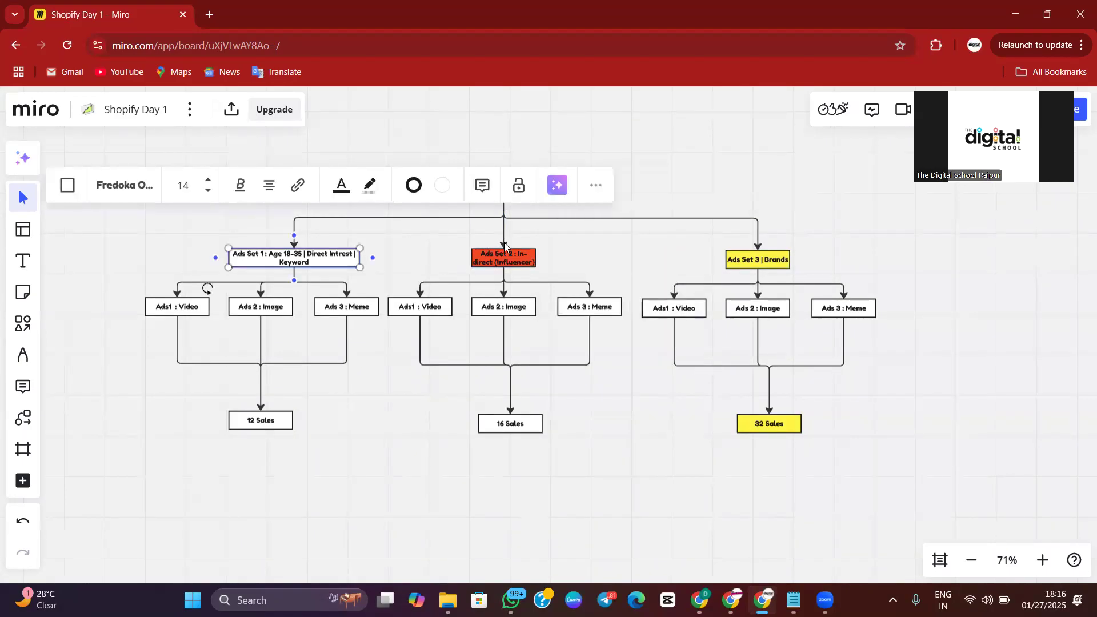
{"action": "left_click", "coordinate": [438, 186]}
{"action": "left_click", "coordinate": [394, 291]}
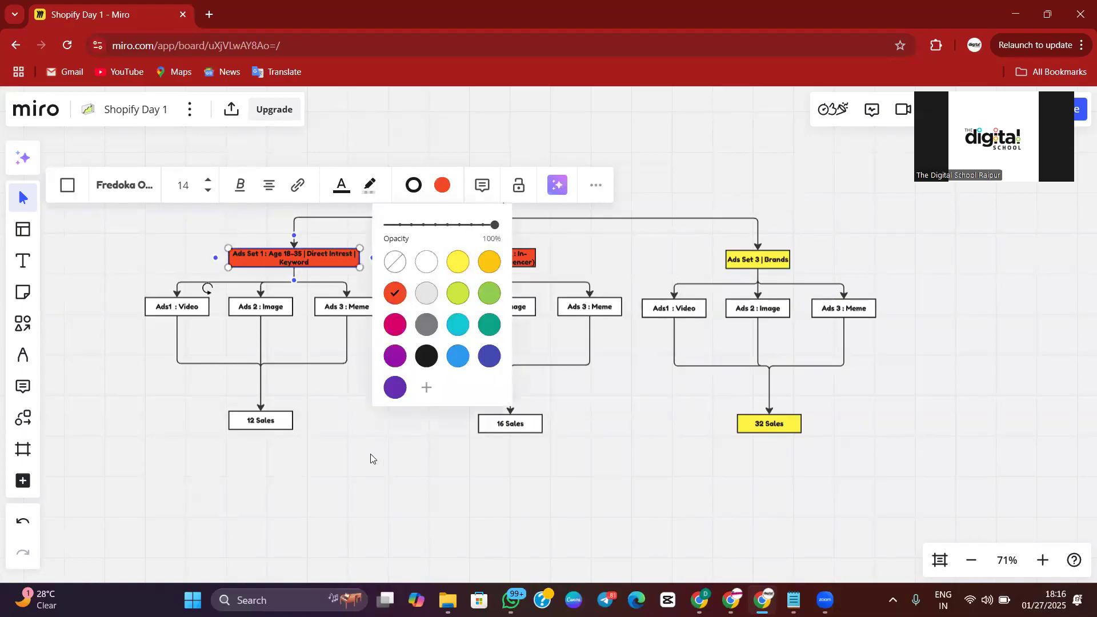
{"action": "left_click", "coordinate": [372, 458]}
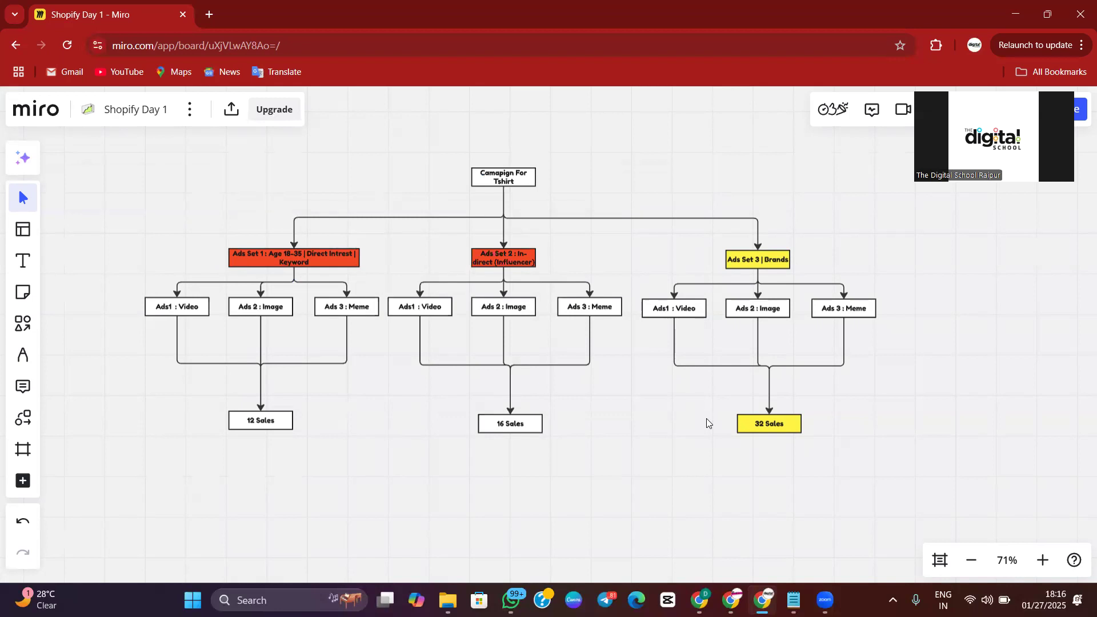
Move 32 Sales up under Ads 2 : Image and copy the Camapign For Tshirt box rightward
{"action": "left_click_drag", "start_coordinate": [579, 448], "coordinate": [345, 463]}
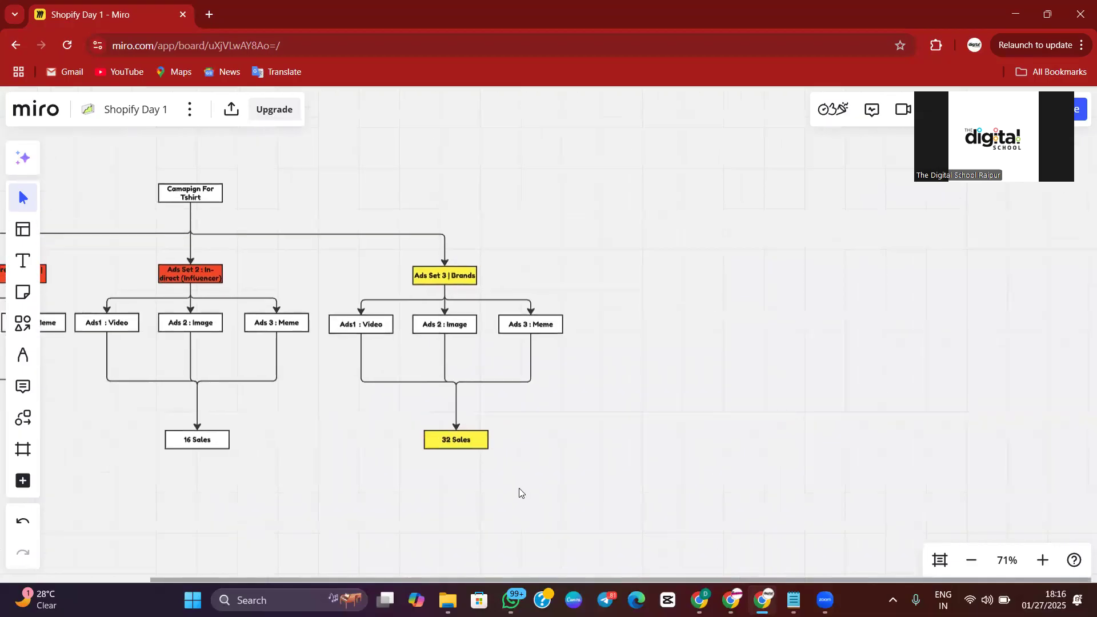
{"action": "left_click_drag", "start_coordinate": [472, 446], "coordinate": [461, 421]}
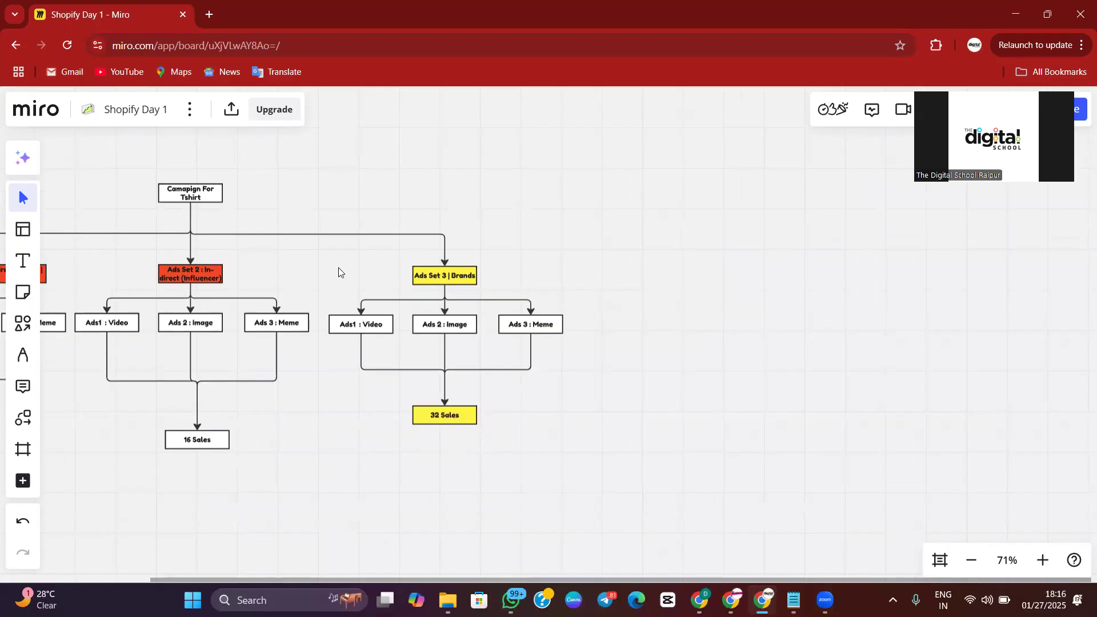
{"action": "left_click", "coordinate": [207, 197]}
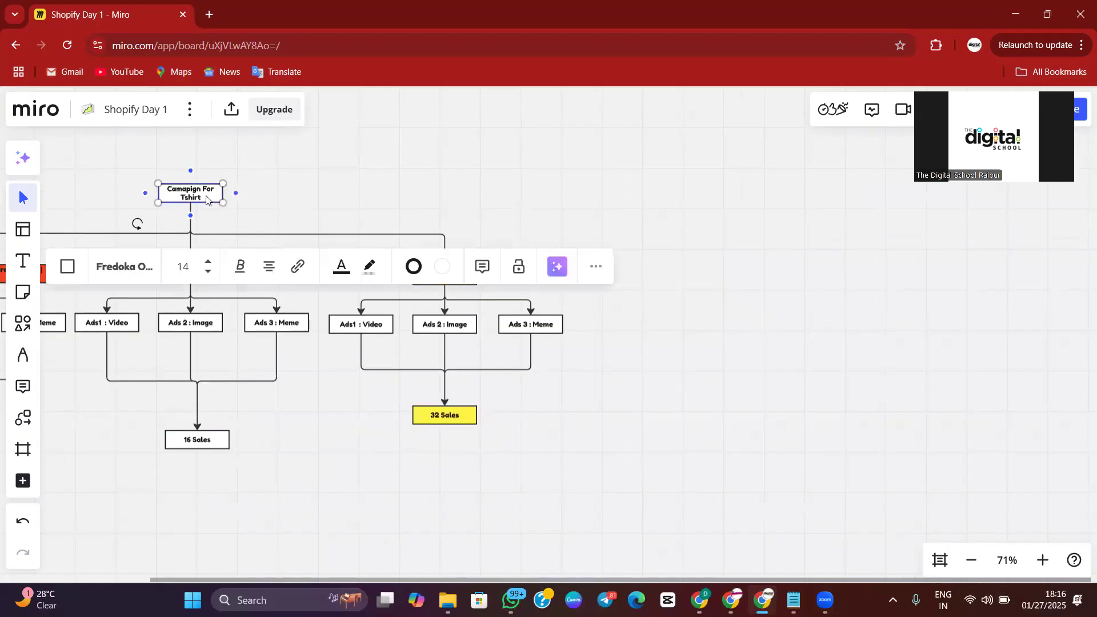
{"action": "left_click_drag", "start_coordinate": [213, 202], "coordinate": [688, 302], "text": "alt"}
Branch two empty boxes below the campaign copy and delete a stray stub arrow
{"action": "left_click", "coordinate": [816, 346]}
{"action": "left_click", "coordinate": [786, 201]}
{"action": "left_click_drag", "start_coordinate": [785, 223], "coordinate": [791, 306]}
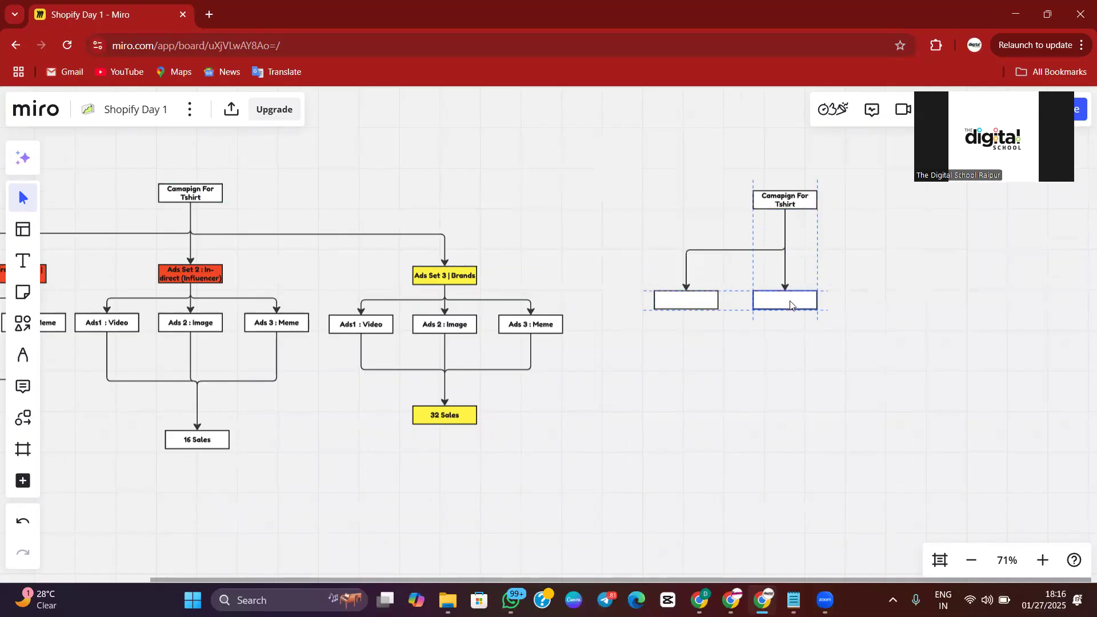
{"action": "left_click", "coordinate": [720, 171]}
{"action": "left_click", "coordinate": [783, 206]}
{"action": "left_click_drag", "start_coordinate": [785, 223], "coordinate": [789, 229]}
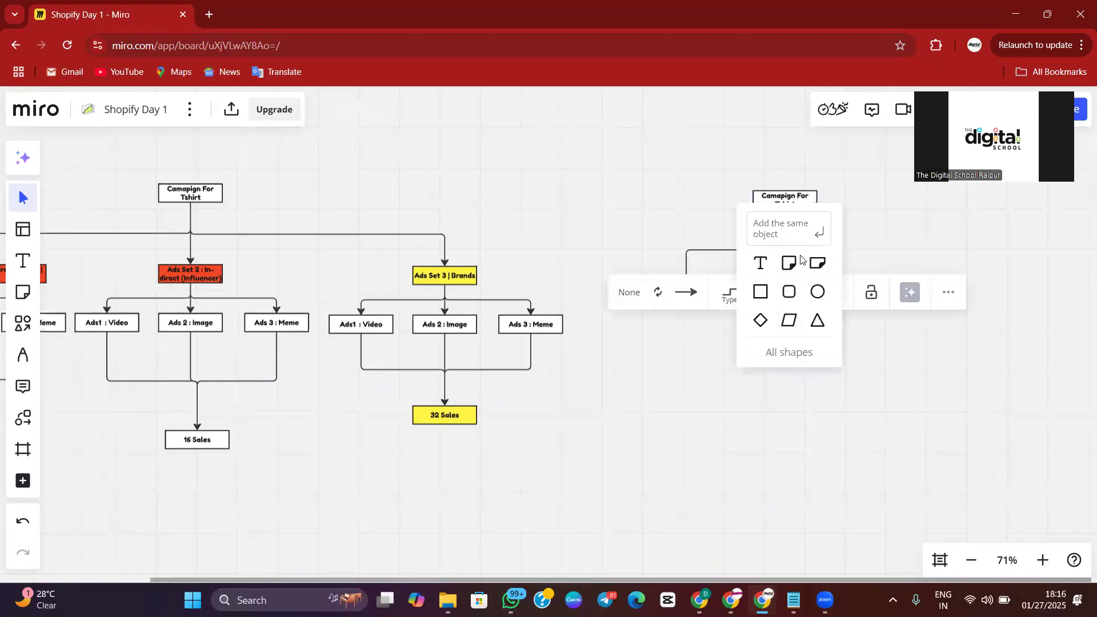
{"action": "left_click", "coordinate": [653, 203]}
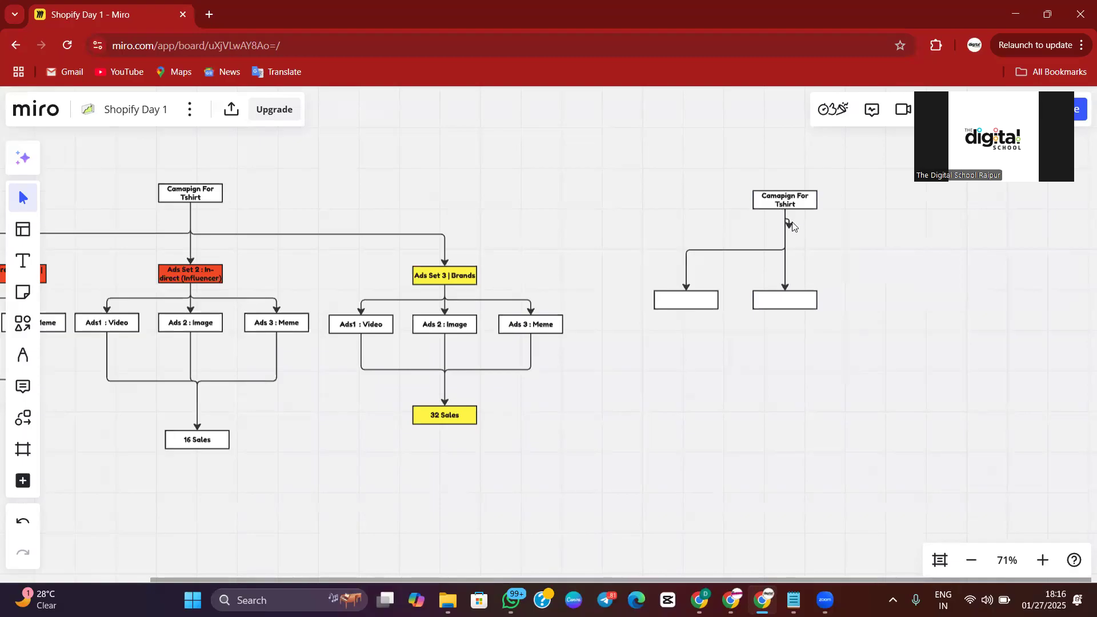
{"action": "left_click", "coordinate": [791, 228]}
{"action": "key", "text": "Delete"}
Draw another arrow from the campaign copy, then delete the stray rightward arrow
{"action": "left_click", "coordinate": [786, 206]}
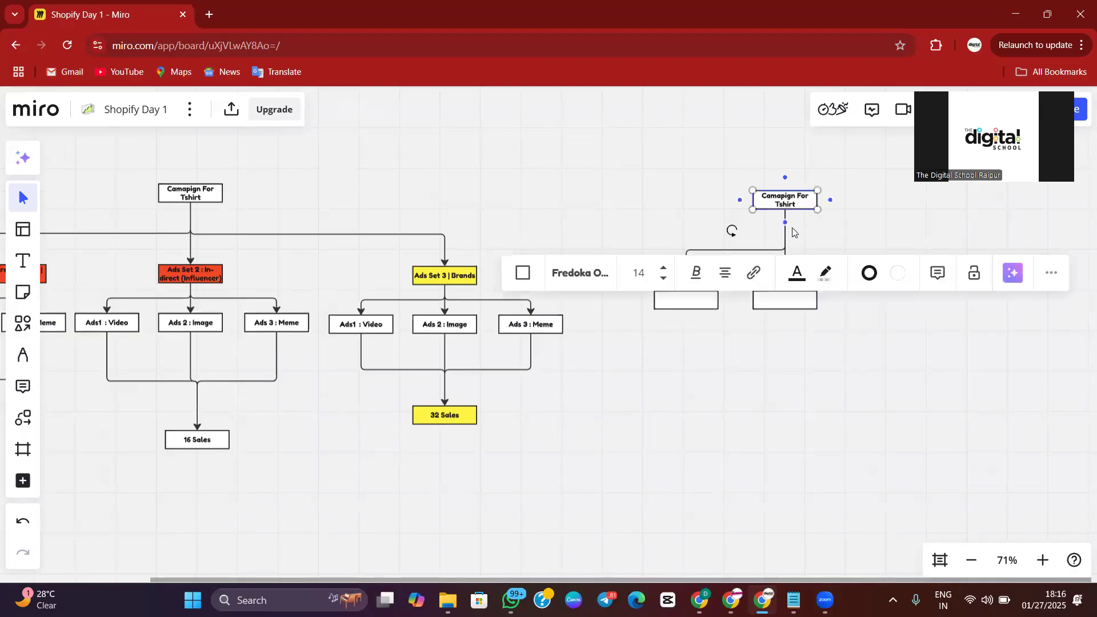
{"action": "mouse_move", "coordinate": [797, 240]}
{"action": "left_click_drag", "start_coordinate": [797, 240], "coordinate": [904, 256]}
{"action": "left_click", "coordinate": [996, 258]}
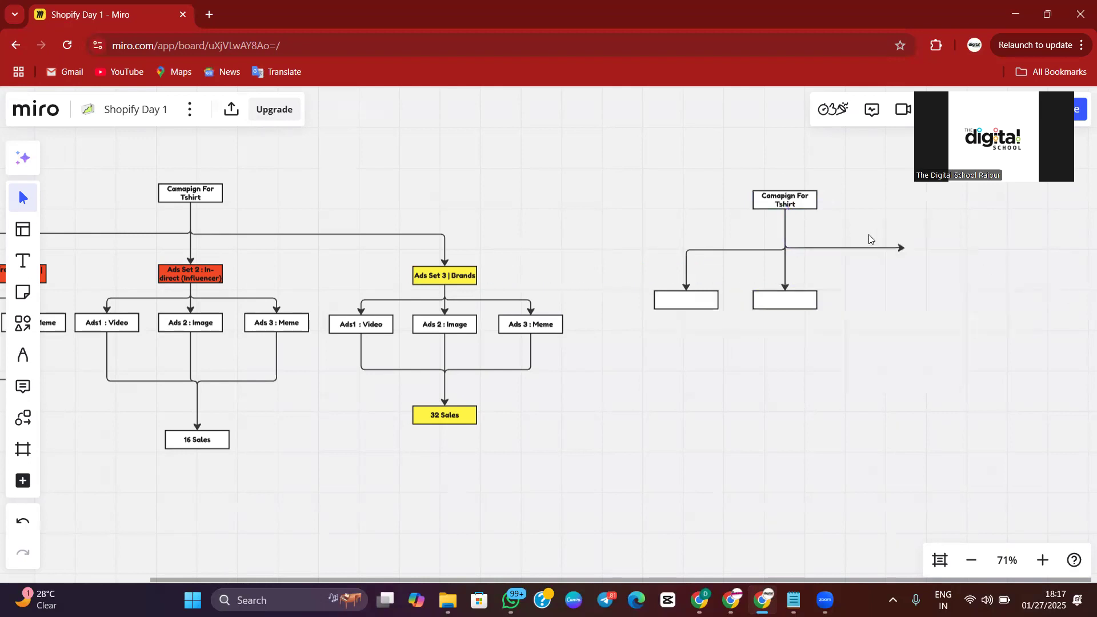
{"action": "left_click", "coordinate": [872, 248]}
{"action": "key", "text": "Delete"}
Duplicate an empty box further right and connect the campaign copy to it
{"action": "left_click", "coordinate": [787, 302]}
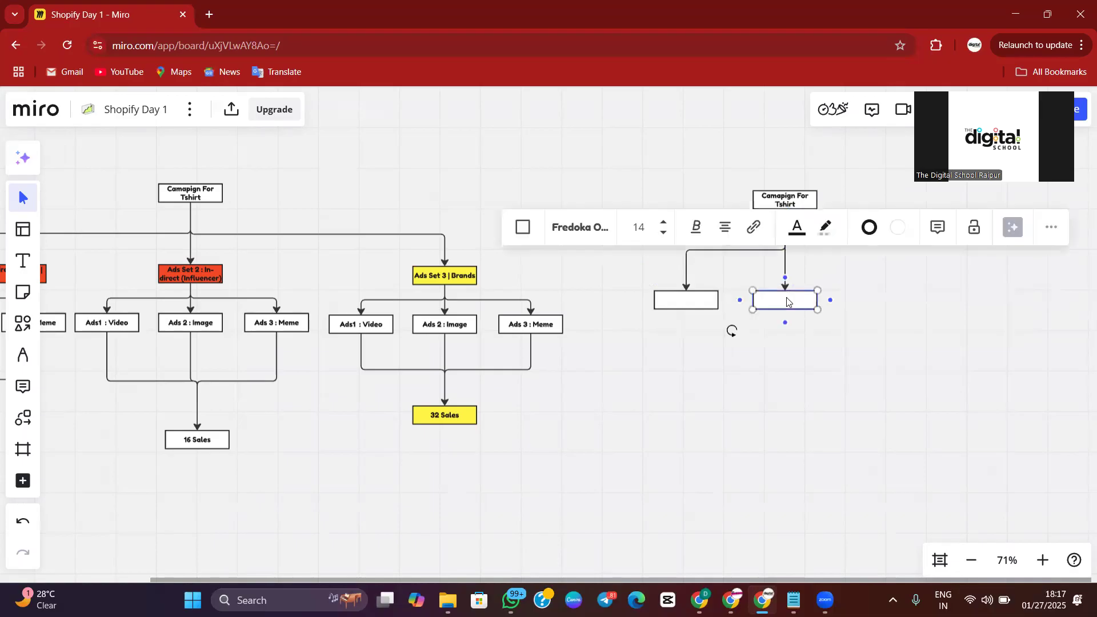
{"action": "left_click_drag", "start_coordinate": [792, 303], "coordinate": [901, 304]}
{"action": "left_click", "coordinate": [784, 201]}
{"action": "left_click_drag", "start_coordinate": [786, 219], "coordinate": [896, 292]}
{"action": "left_click", "coordinate": [662, 403]}
{"action": "left_click_drag", "start_coordinate": [476, 463], "coordinate": [629, 455]}
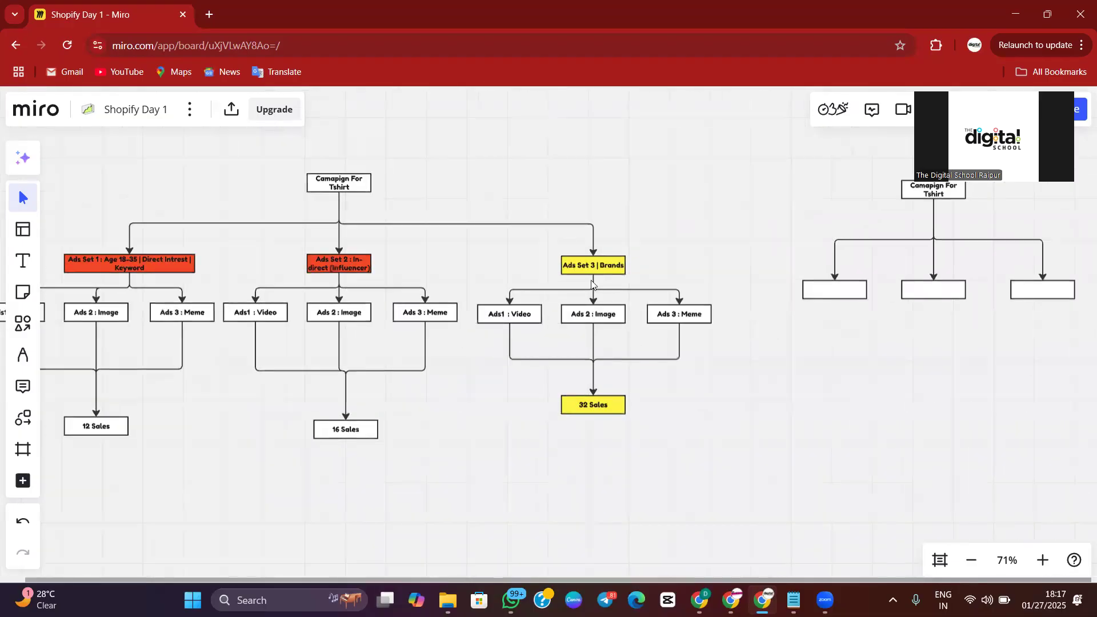
{"action": "left_click", "coordinate": [595, 272]}
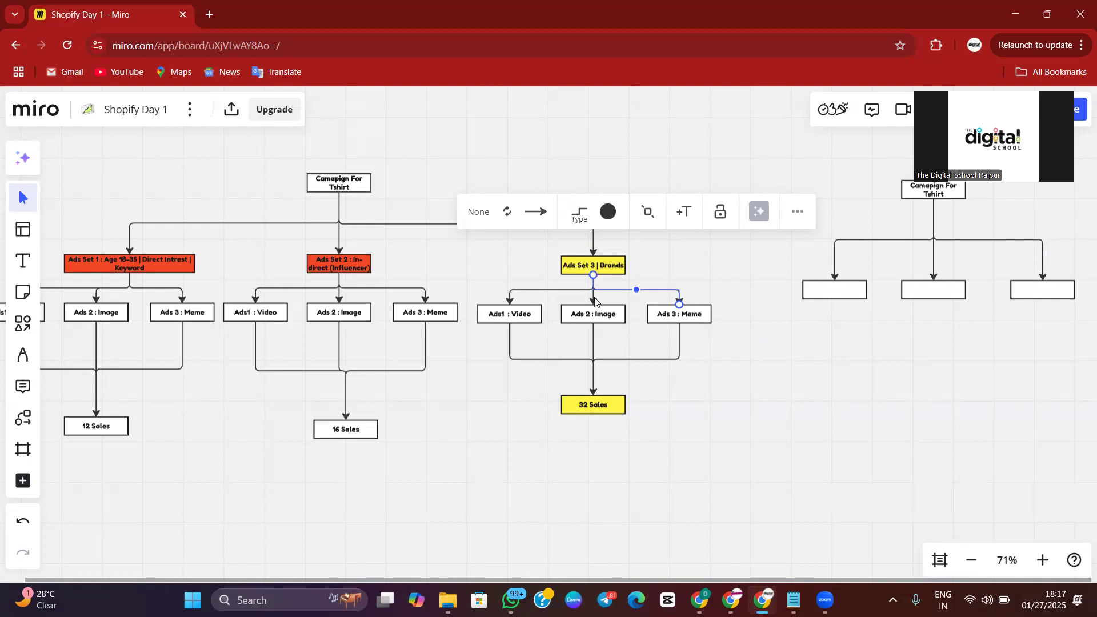
{"action": "left_click", "coordinate": [777, 499]}
{"action": "scroll", "coordinate": [787, 392], "scroll_direction": "right", "scroll_amount": 5}
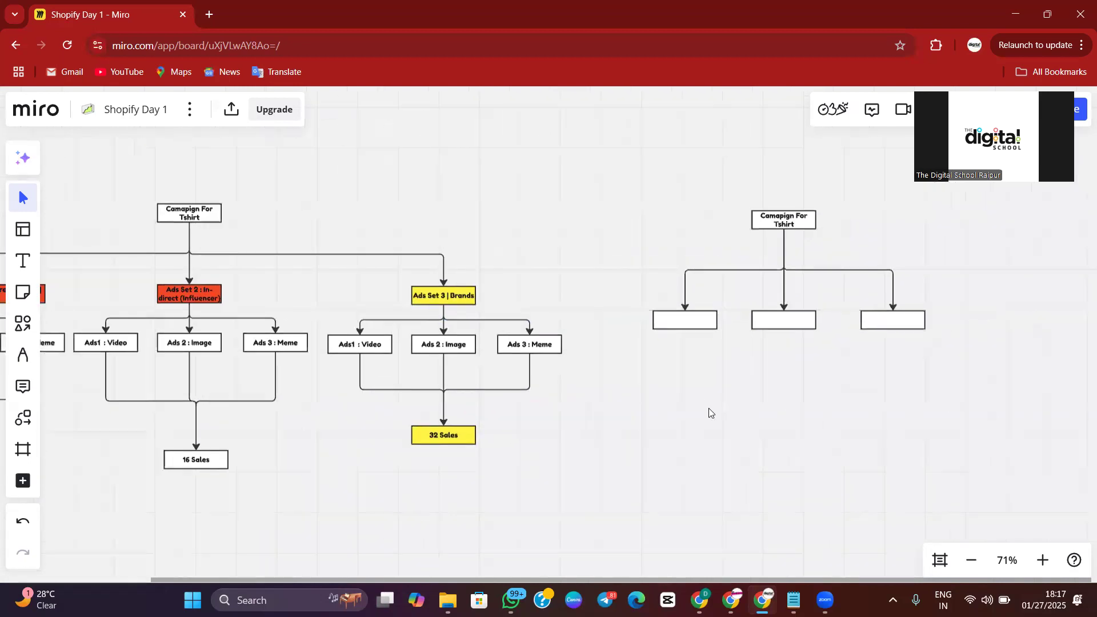
{"action": "left_click", "coordinate": [683, 323]}
{"action": "type", "text": "Zara"}
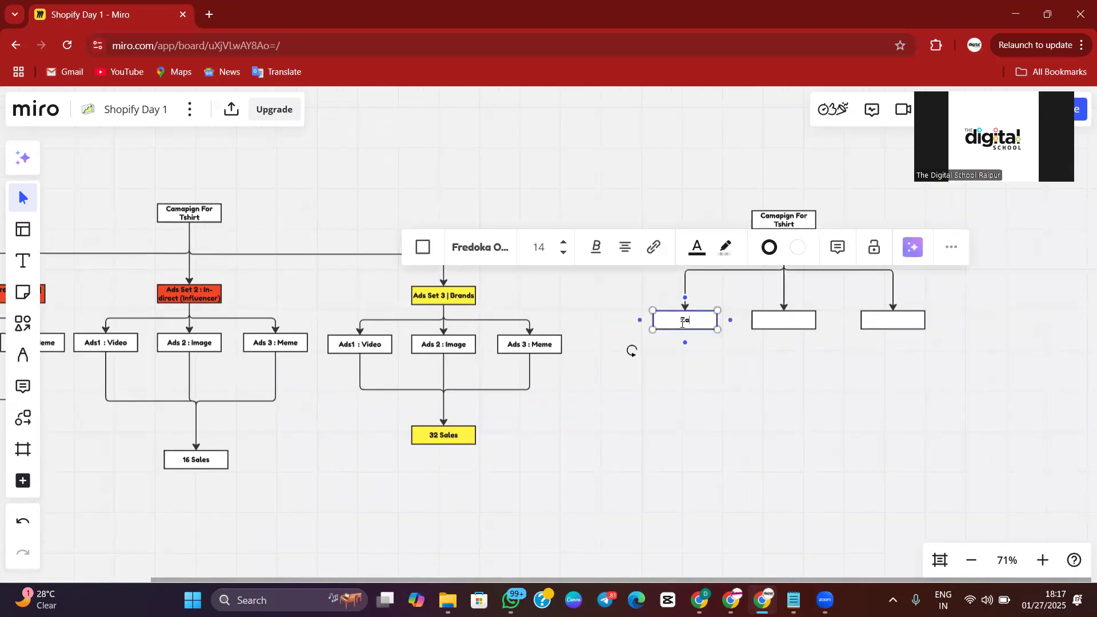
{"action": "left_click", "coordinate": [791, 323]}
{"action": "left_click", "coordinate": [793, 323]}
{"action": "left_click", "coordinate": [795, 322]}
{"action": "type", "text": "H&M"}
{"action": "key", "text": "Escape"}
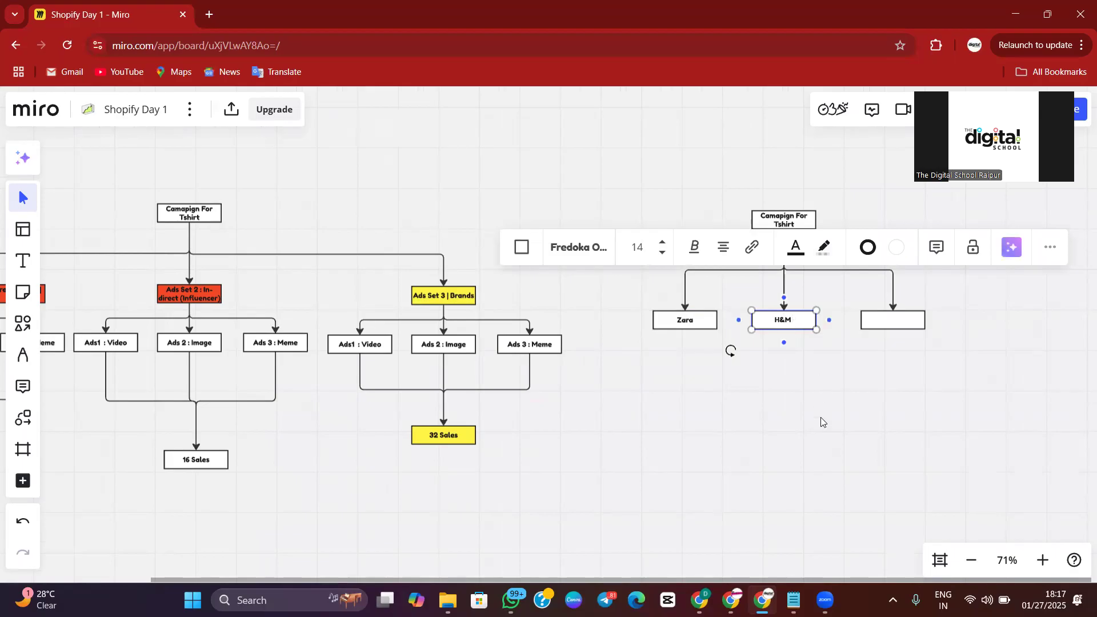
{"action": "left_click", "coordinate": [823, 422]}
{"action": "double_click", "coordinate": [890, 324]}
{"action": "type", "text": "Pumtloom"}
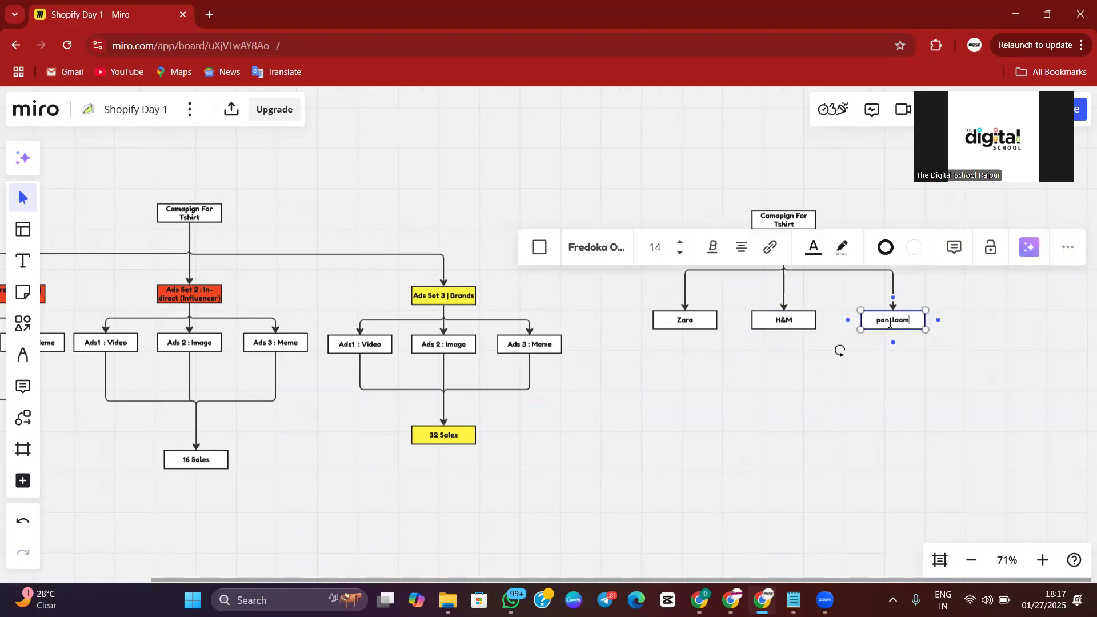
{"action": "key", "text": "BackSpace"}
{"action": "type", "text": "n"}
{"action": "left_click", "coordinate": [712, 421]}
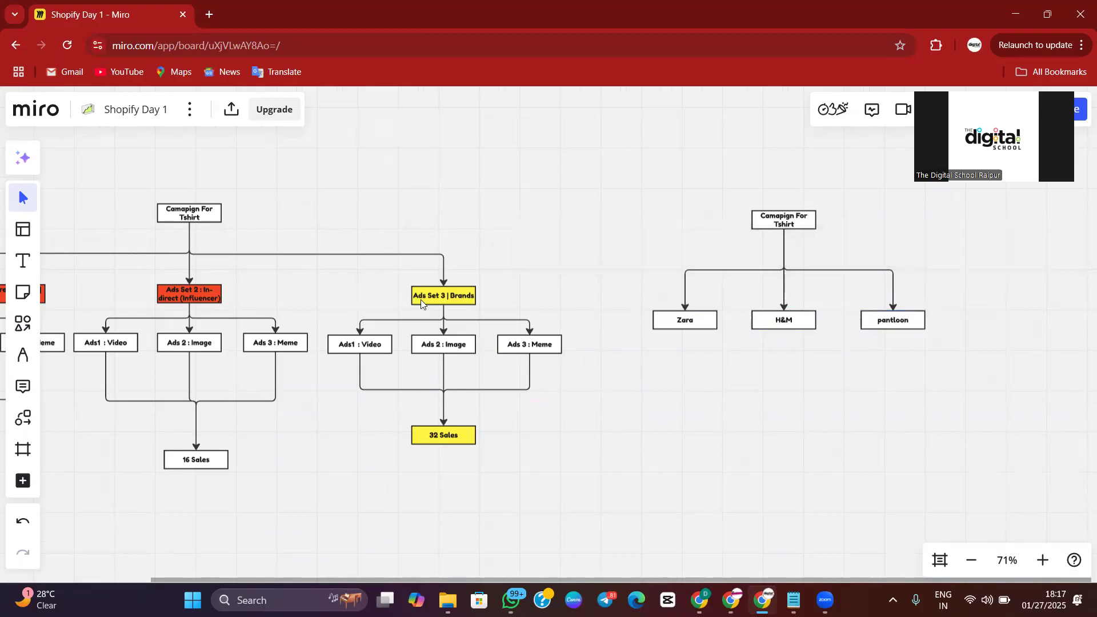
{"action": "left_click", "coordinate": [444, 285]}
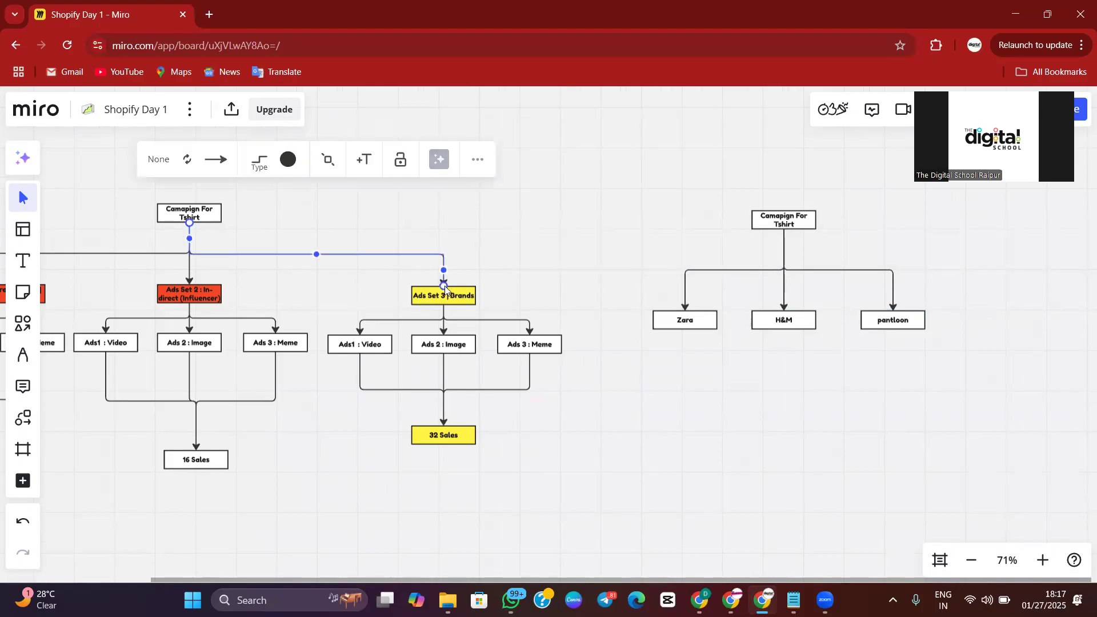
{"action": "left_click", "coordinate": [757, 354]}
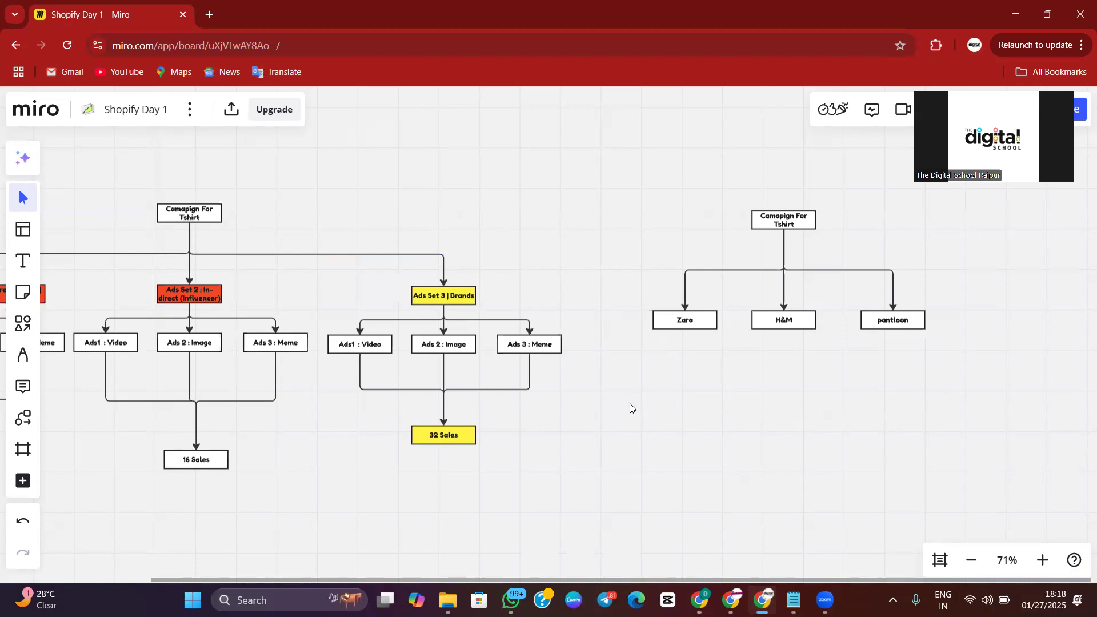
Raise the right tree's campaign box and paste the three ad boxes below Zara
{"action": "left_click_drag", "start_coordinate": [780, 224], "coordinate": [780, 199]}
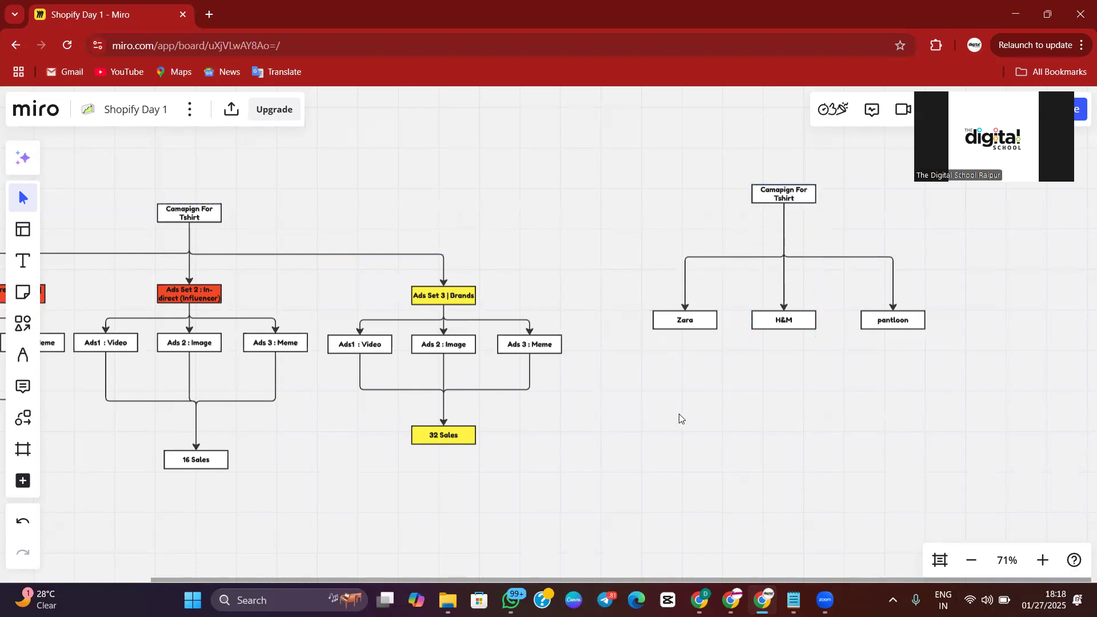
{"action": "left_click_drag", "start_coordinate": [318, 349], "coordinate": [562, 349]}
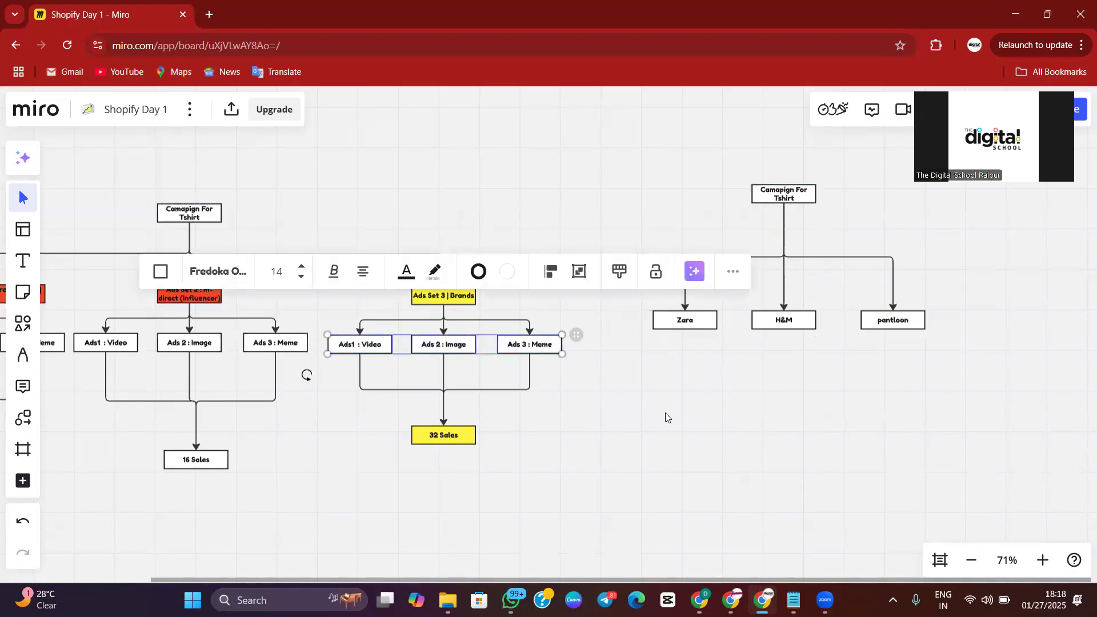
{"action": "left_click", "coordinate": [690, 381]}
{"action": "key", "text": "ctrl+v"}
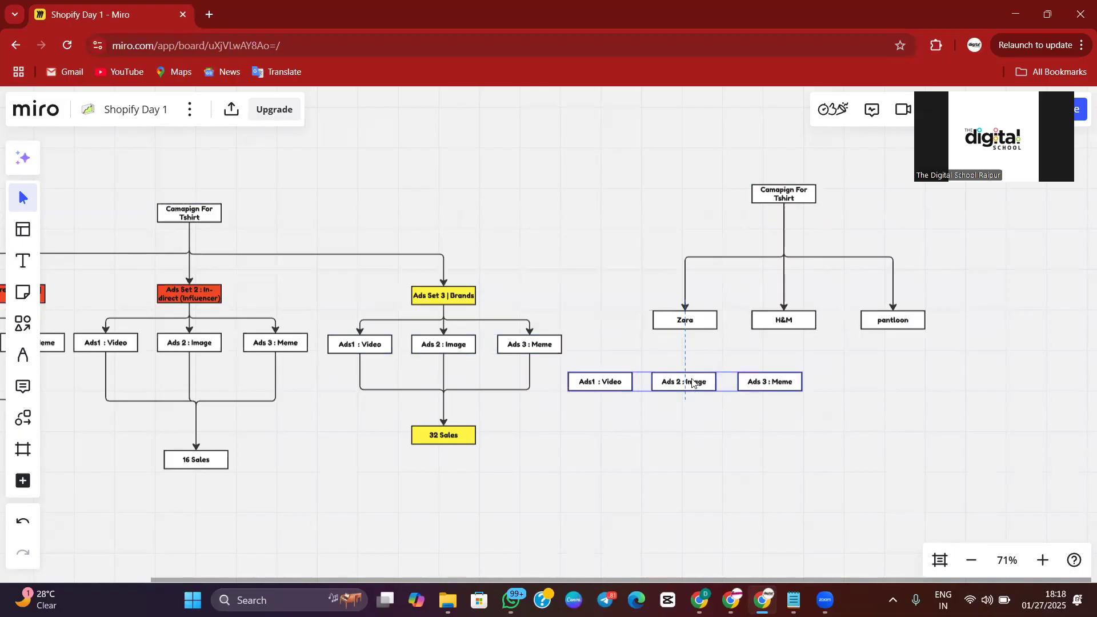
{"action": "left_click", "coordinate": [681, 331]}
Connect Zara to Ads1 : Video, Ads 2 : Image and Ads 3 : Meme
{"action": "left_click", "coordinate": [681, 329]}
{"action": "left_click_drag", "start_coordinate": [685, 345], "coordinate": [611, 372]}
{"action": "left_click", "coordinate": [691, 337]}
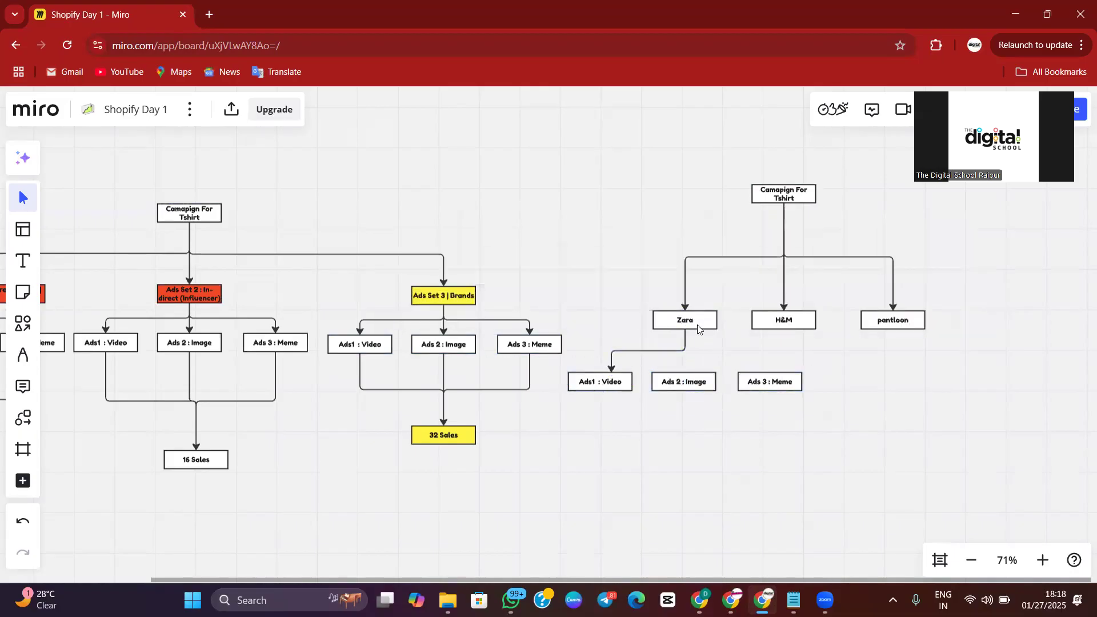
{"action": "left_click", "coordinate": [693, 324]}
{"action": "left_click_drag", "start_coordinate": [689, 358], "coordinate": [771, 377]}
{"action": "left_click", "coordinate": [689, 331]}
{"action": "left_click", "coordinate": [759, 461]}
{"action": "scroll", "coordinate": [793, 429], "scroll_direction": "down", "scroll_amount": 2}
{"action": "scroll", "coordinate": [734, 457], "scroll_direction": "left", "scroll_amount": 3}
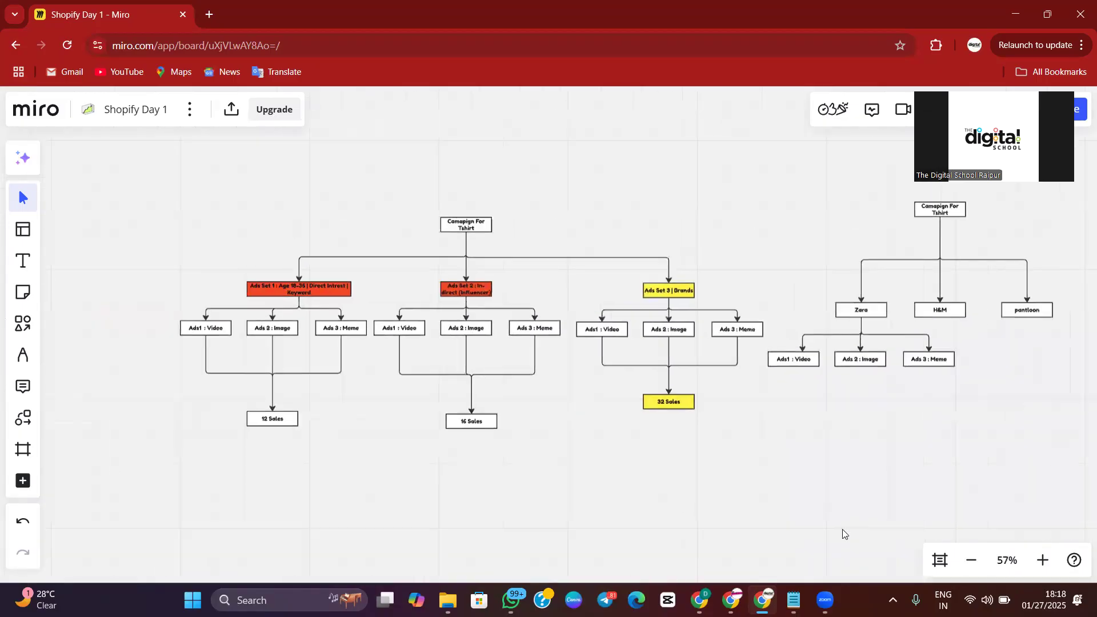
{"action": "scroll", "coordinate": [842, 529], "scroll_direction": "left", "scroll_amount": 1}
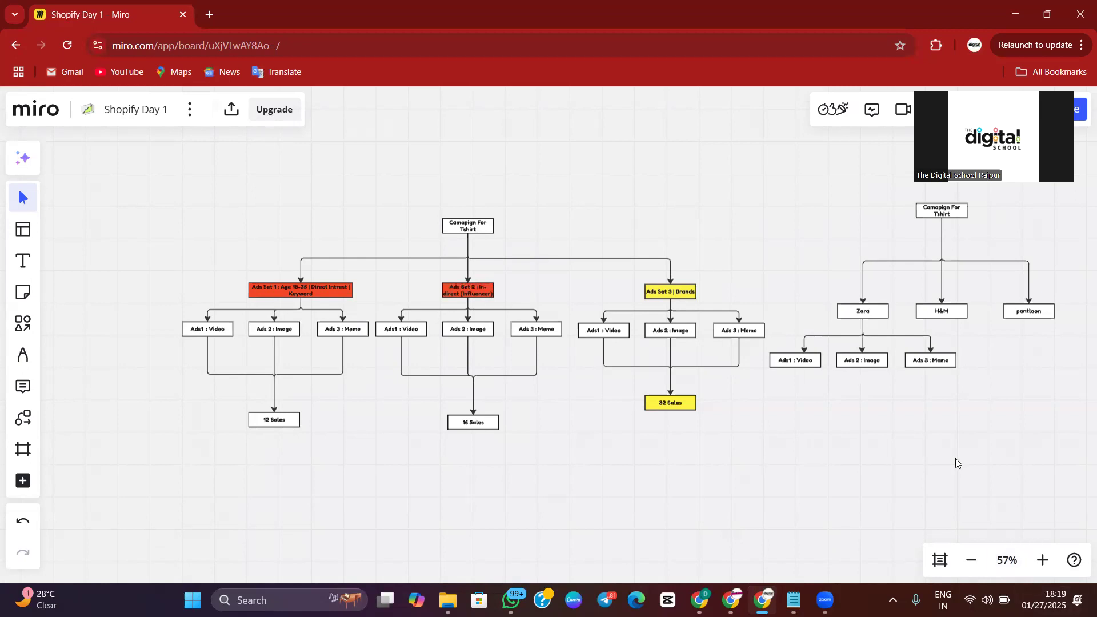
Paste a copy of the Camapign For Tshirt box below and widen it
{"action": "right_click", "coordinate": [562, 452]}
{"action": "left_click", "coordinate": [829, 430]}
{"action": "scroll", "coordinate": [497, 366], "scroll_direction": "down", "scroll_amount": 4}
{"action": "left_click", "coordinate": [498, 299]}
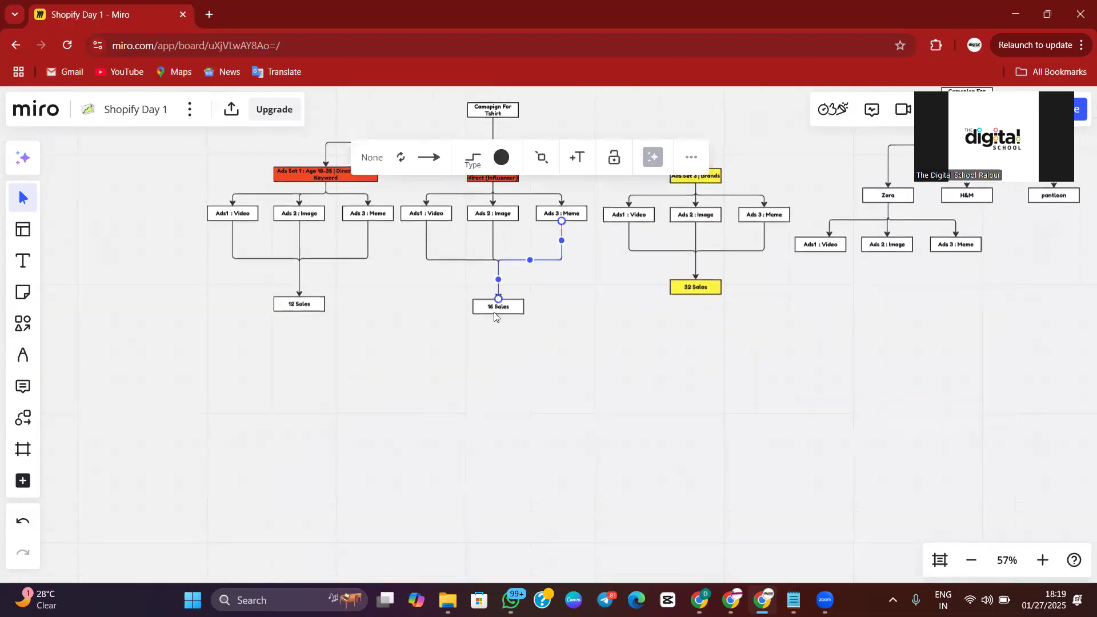
{"action": "left_click", "coordinate": [498, 414]}
{"action": "scroll", "coordinate": [502, 455], "scroll_direction": "up", "scroll_amount": 4}
{"action": "left_click", "coordinate": [462, 228]}
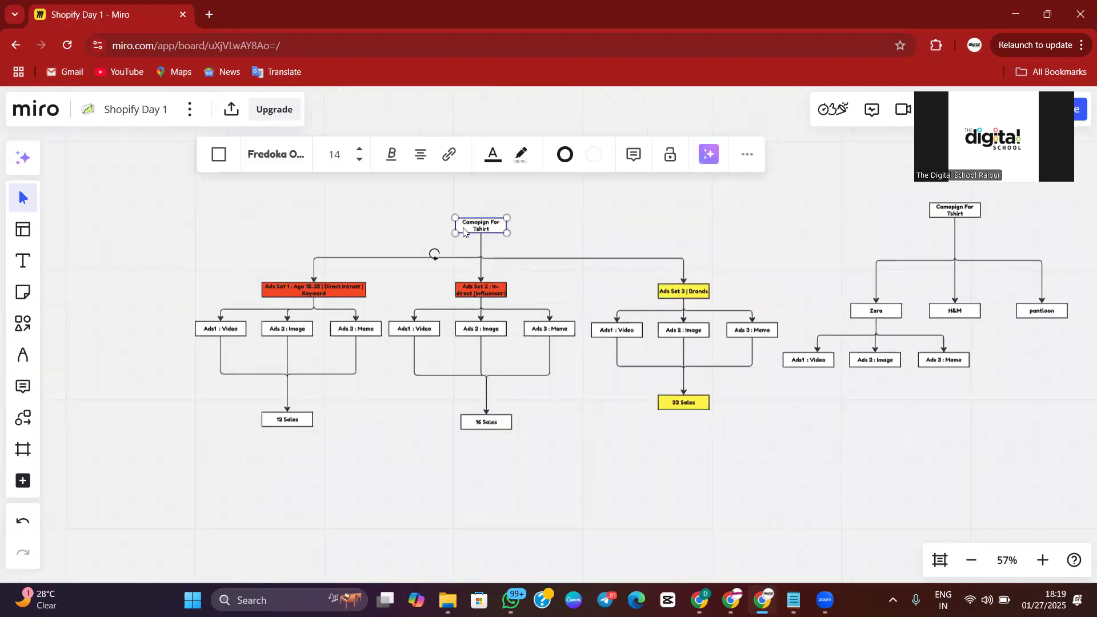
{"action": "scroll", "coordinate": [460, 434], "scroll_direction": "down", "scroll_amount": 4}
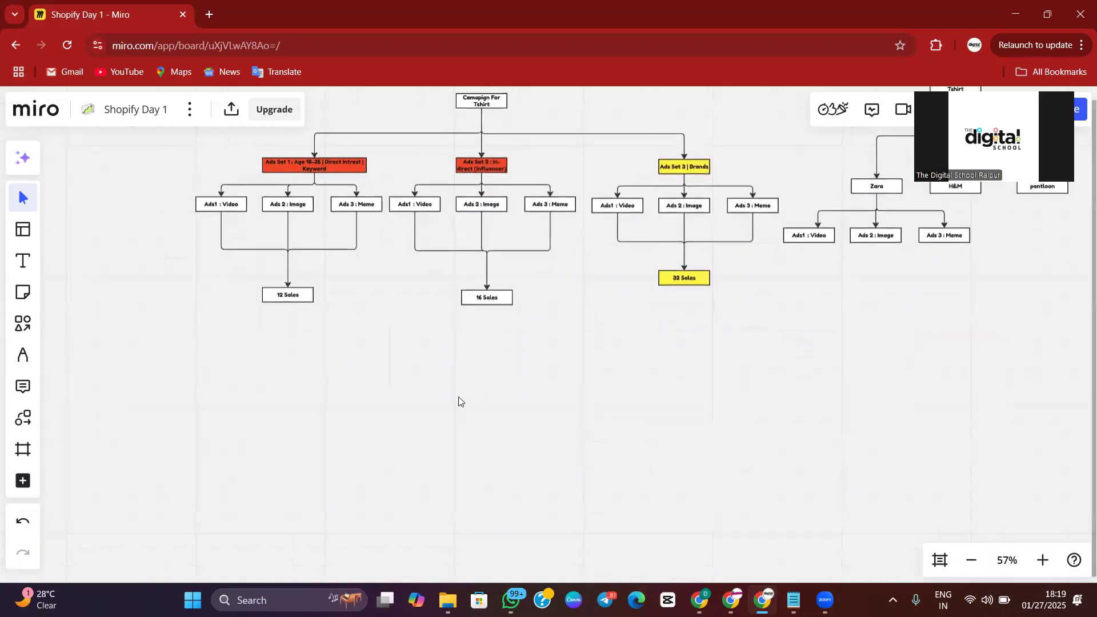
{"action": "key", "text": "ctrl+v"}
{"action": "left_click", "coordinate": [499, 407]}
{"action": "scroll", "coordinate": [459, 399], "scroll_direction": "up", "scroll_amount": 5}
{"action": "left_click", "coordinate": [498, 396]}
{"action": "left_click_drag", "start_coordinate": [543, 394], "coordinate": [683, 396]}
Change the copied heading to read Camapign For Frulato
{"action": "double_click", "coordinate": [593, 397]}
{"action": "triple_click", "coordinate": [593, 397]}
{"action": "double_click", "coordinate": [610, 392]}
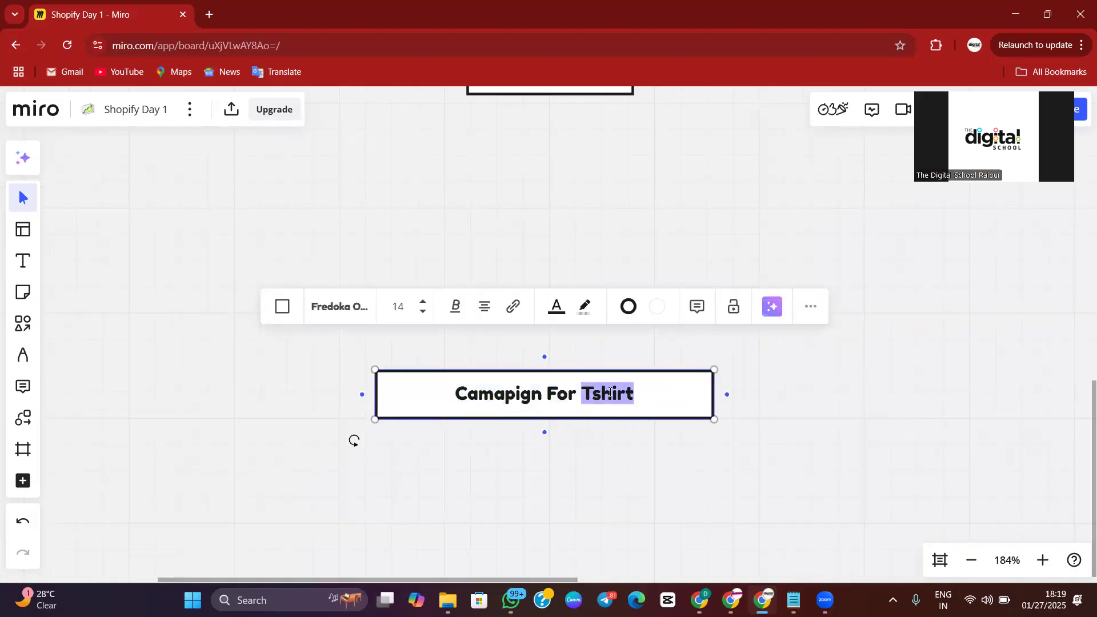
{"action": "type", "text": "Frulato"}
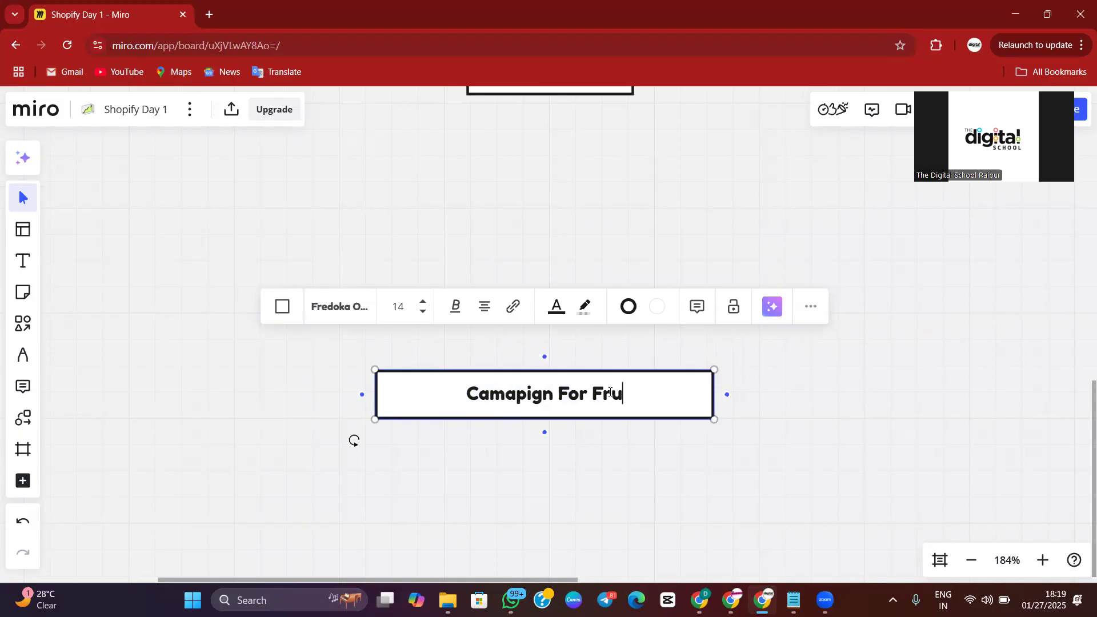
{"action": "left_click", "coordinate": [584, 474]}
Add a connected box below the campaign labelled 'Ads set 1: Location MD'
{"action": "scroll", "coordinate": [534, 466], "scroll_direction": "down", "scroll_amount": 3}
{"action": "left_click", "coordinate": [538, 259]}
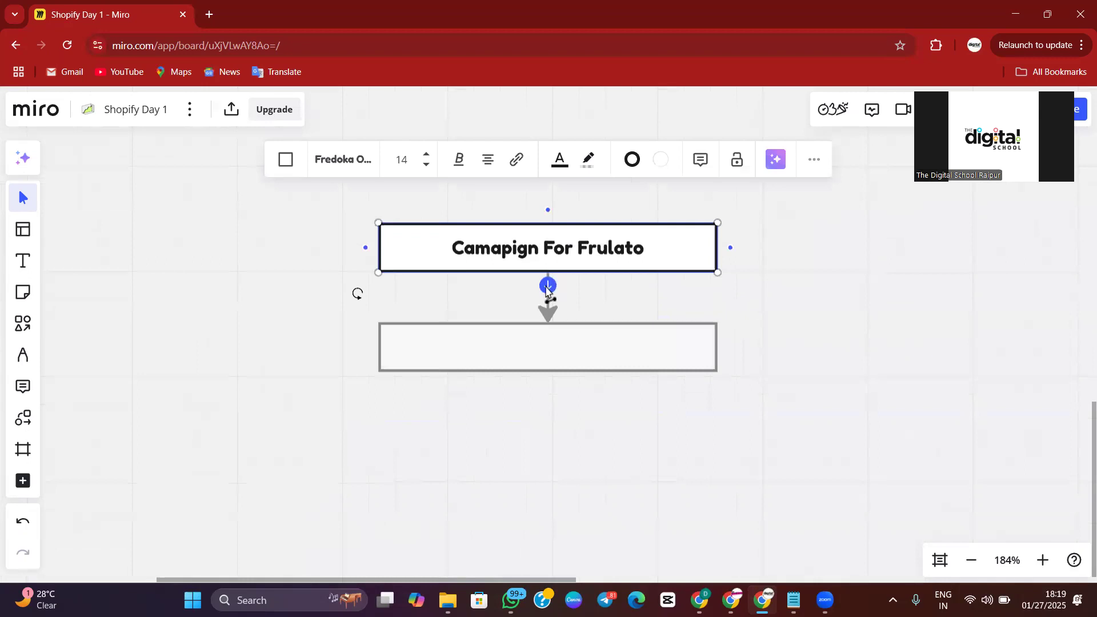
{"action": "left_click", "coordinate": [549, 285]}
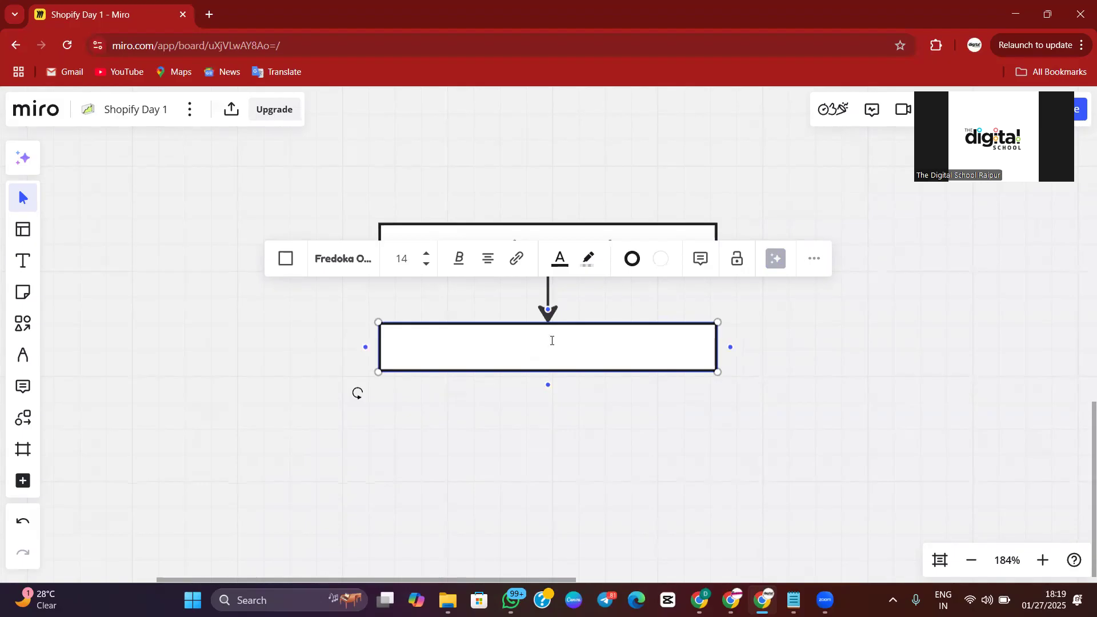
{"action": "type", "text": "Ads set 1: Location MD"}
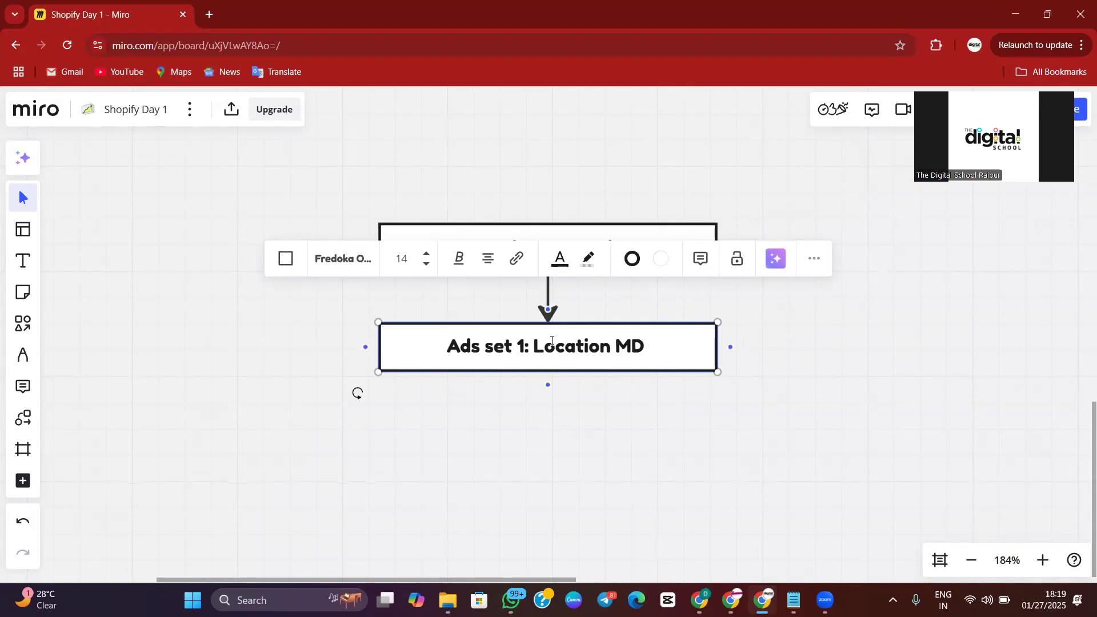
{"action": "left_click", "coordinate": [560, 477]}
Add a new connected box below Ads set 1: Location MD
{"action": "left_click", "coordinate": [572, 351]}
{"action": "left_click", "coordinate": [547, 386]}
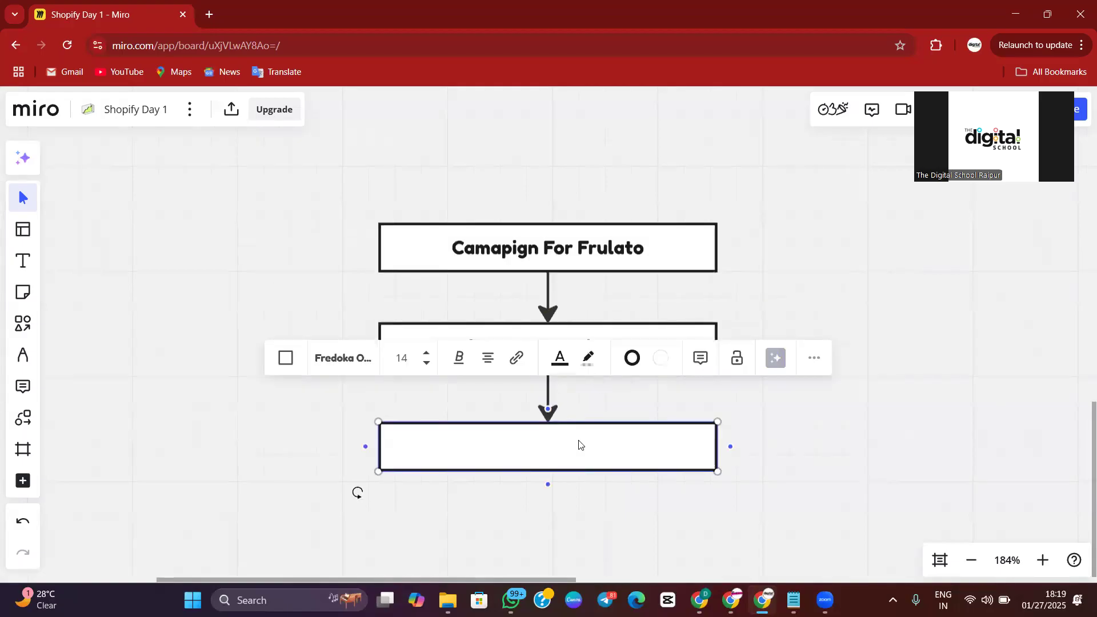
{"action": "left_click", "coordinate": [560, 453]}
Label the new box 'Videos 1' and narrow it
{"action": "type", "text": "Videos"}
{"action": "left_click", "coordinate": [584, 529]}
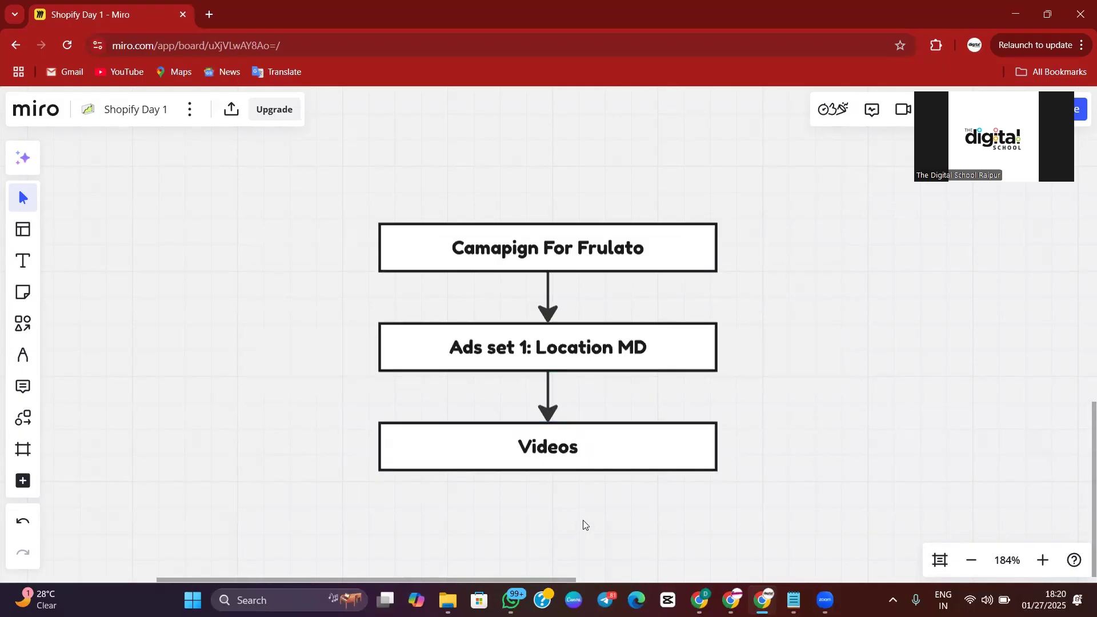
{"action": "double_click", "coordinate": [590, 461]}
{"action": "type", "text": "1"}
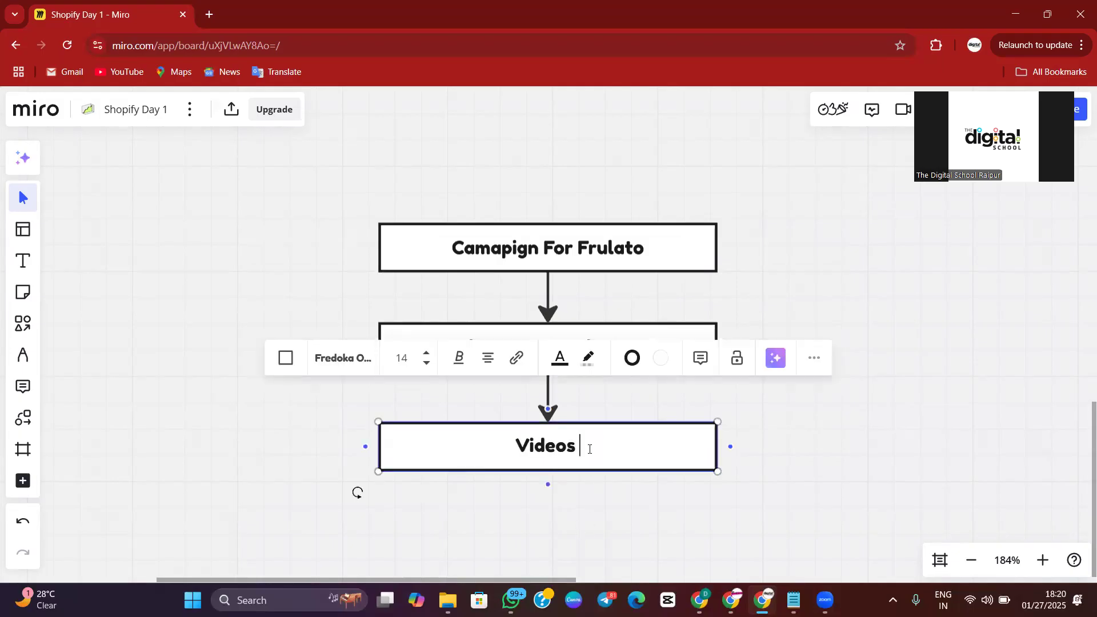
{"action": "left_click", "coordinate": [604, 550]}
{"action": "left_click", "coordinate": [608, 446]}
{"action": "left_click", "coordinate": [721, 447]}
{"action": "left_click_drag", "start_coordinate": [721, 447], "coordinate": [608, 452]}
{"action": "key", "text": "Escape"}
Duplicate Videos 1 as Videos 2, level with it to the right
{"action": "left_click", "coordinate": [451, 451]}
{"action": "left_click", "coordinate": [642, 445]}
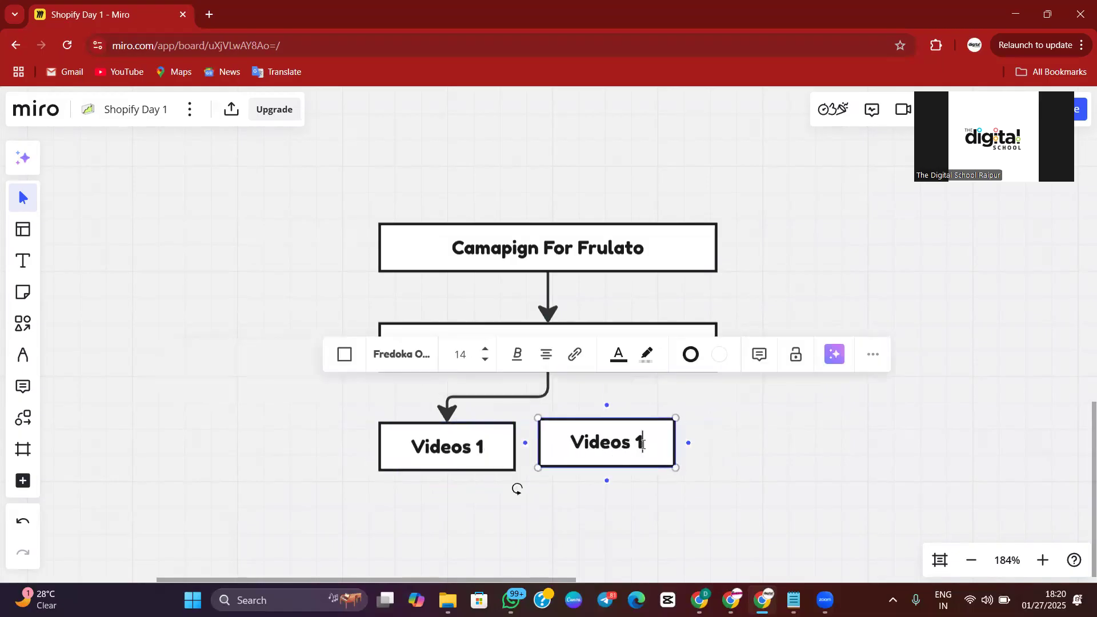
{"action": "key", "text": "BackSpace"}
{"action": "type", "text": "2"}
{"action": "left_click", "coordinate": [652, 512]}
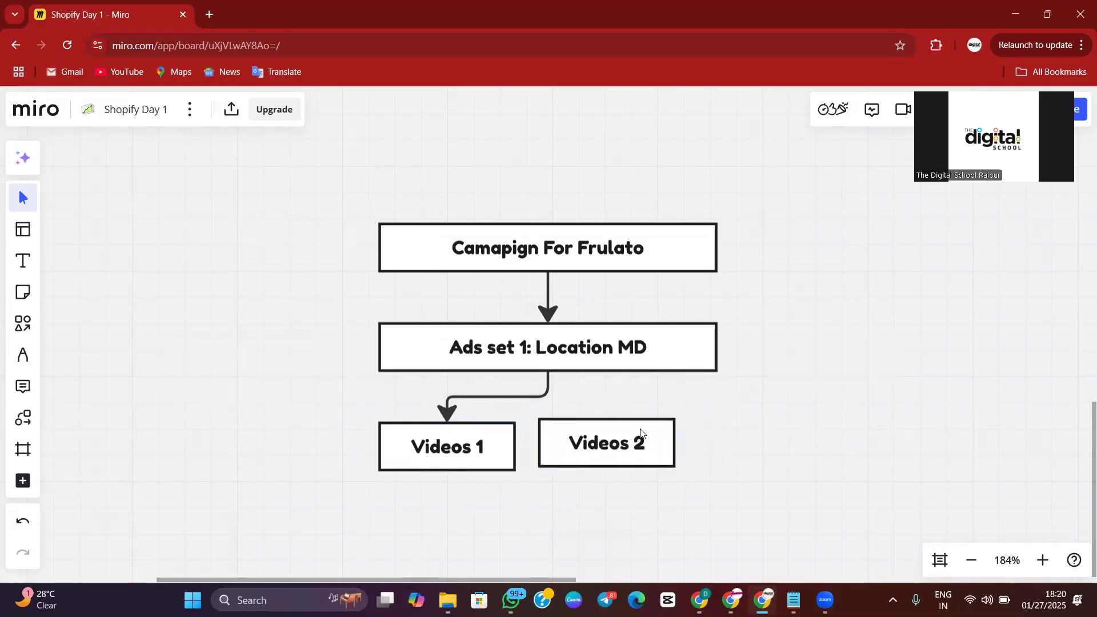
{"action": "left_click_drag", "start_coordinate": [634, 456], "coordinate": [629, 460]}
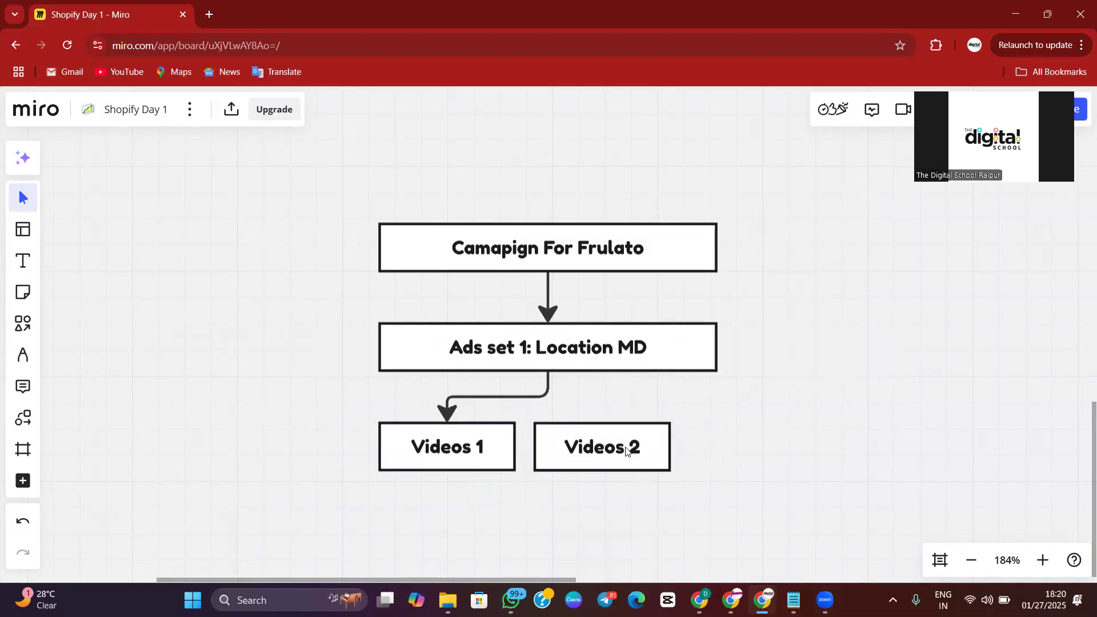
Copy Videos 2 to the right and renumber it Videos 3
{"action": "left_click", "coordinate": [626, 451]}
{"action": "key", "text": "ctrl+c"}
{"action": "key", "text": "ctrl+v"}
{"action": "left_click_drag", "start_coordinate": [628, 455], "coordinate": [822, 456]}
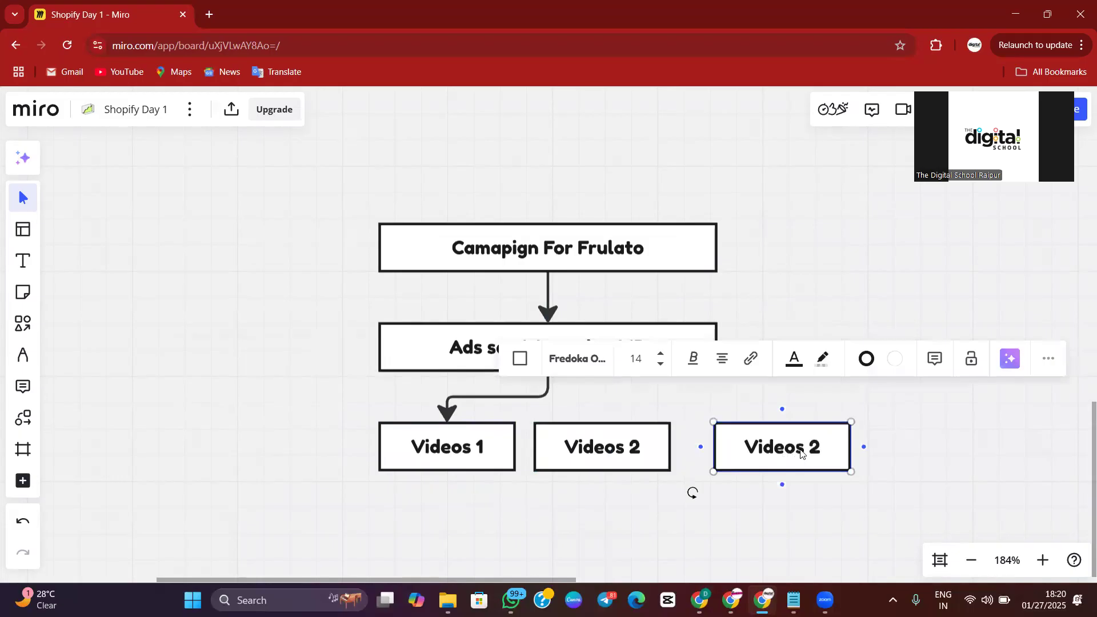
{"action": "double_click", "coordinate": [822, 456]}
{"action": "type", "text": "3"}
{"action": "left_click", "coordinate": [705, 416]}
Connect Ads set 1: Location MD with arrows to Videos 2 and Videos 3
{"action": "left_click", "coordinate": [546, 366]}
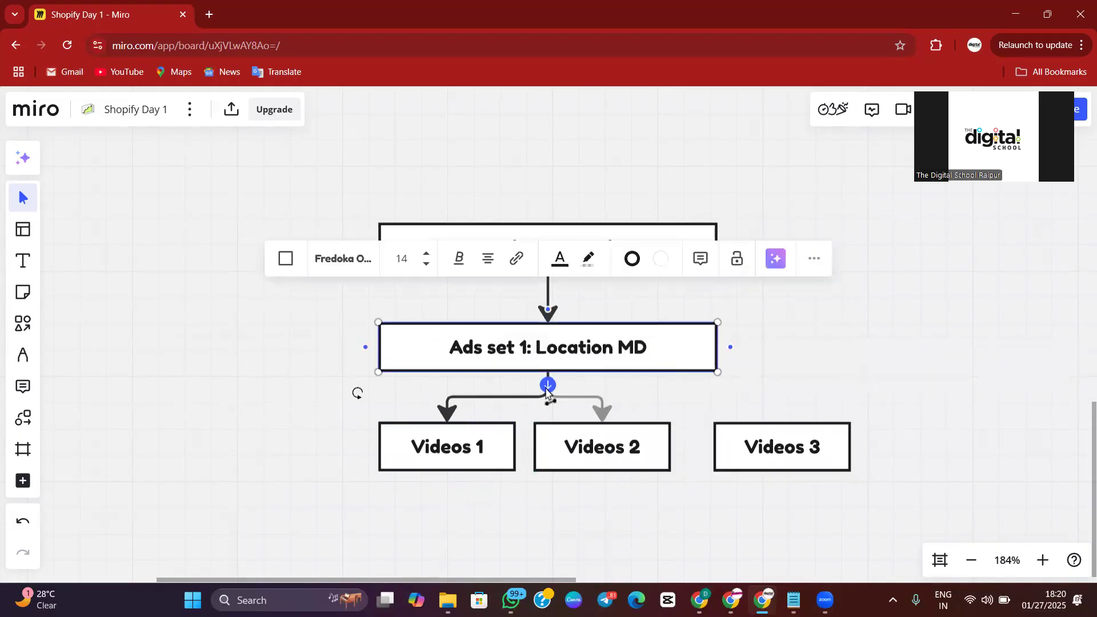
{"action": "left_click", "coordinate": [547, 386]}
{"action": "left_click", "coordinate": [783, 369]}
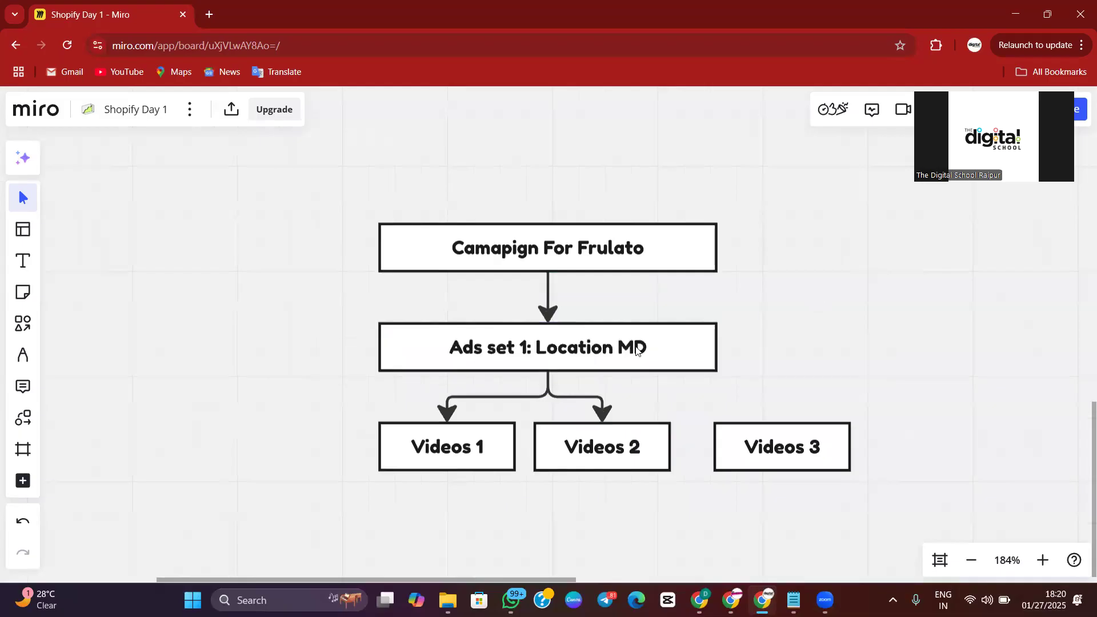
{"action": "left_click", "coordinate": [509, 364]}
{"action": "left_click_drag", "start_coordinate": [547, 386], "coordinate": [784, 424]}
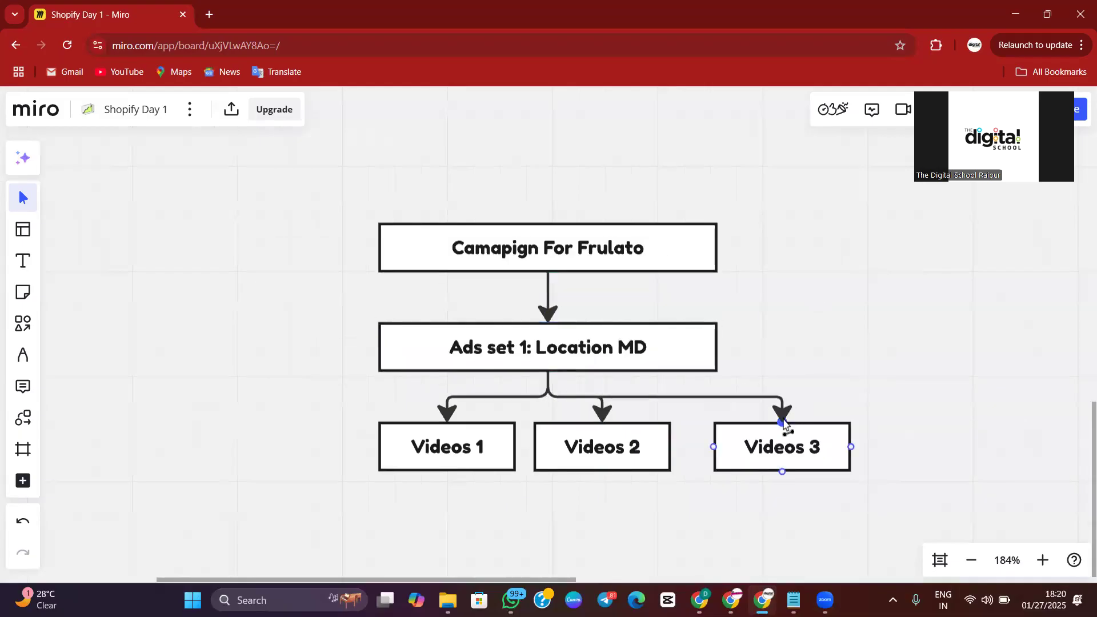
{"action": "left_click", "coordinate": [680, 511]}
Centre the three Videos boxes under the ad set
{"action": "left_click_drag", "start_coordinate": [846, 500], "coordinate": [427, 445]}
{"action": "left_click_drag", "start_coordinate": [599, 446], "coordinate": [543, 471]}
{"action": "left_click", "coordinate": [545, 535]}
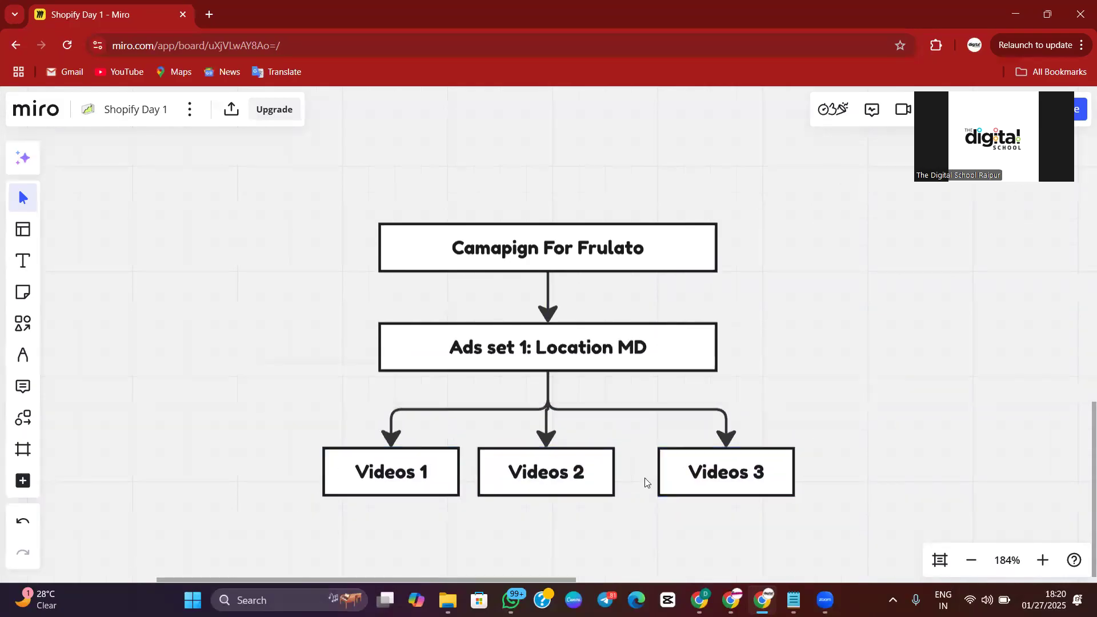
{"action": "left_click", "coordinate": [737, 478]}
{"action": "left_click", "coordinate": [531, 477]}
Move the Camapign For Frulato box up and to the left
{"action": "left_click", "coordinate": [426, 482]}
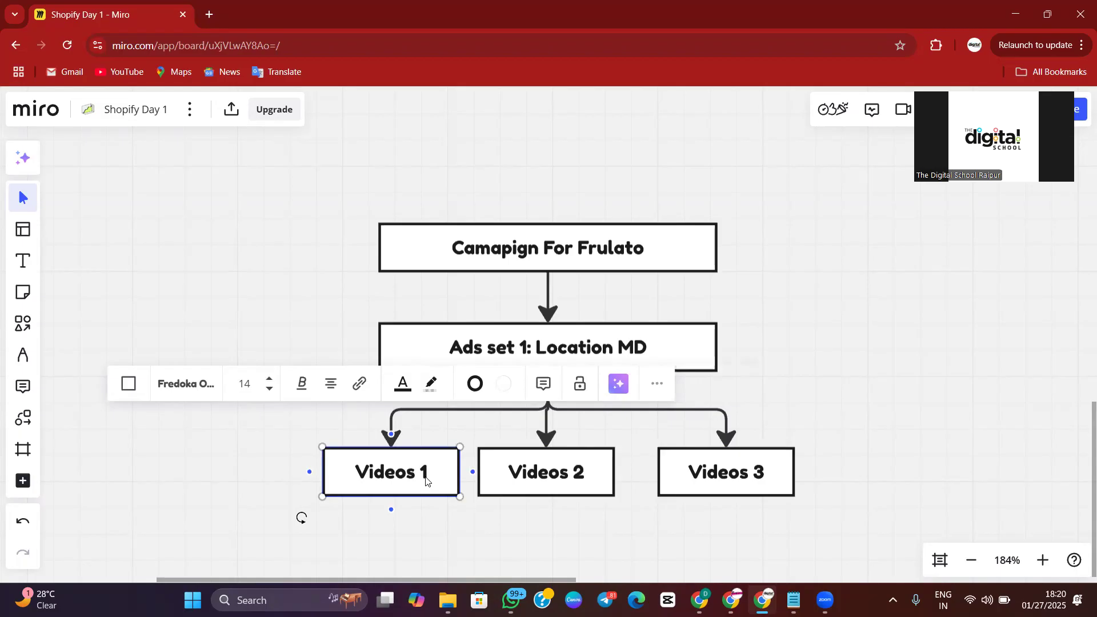
{"action": "left_click", "coordinate": [806, 370]}
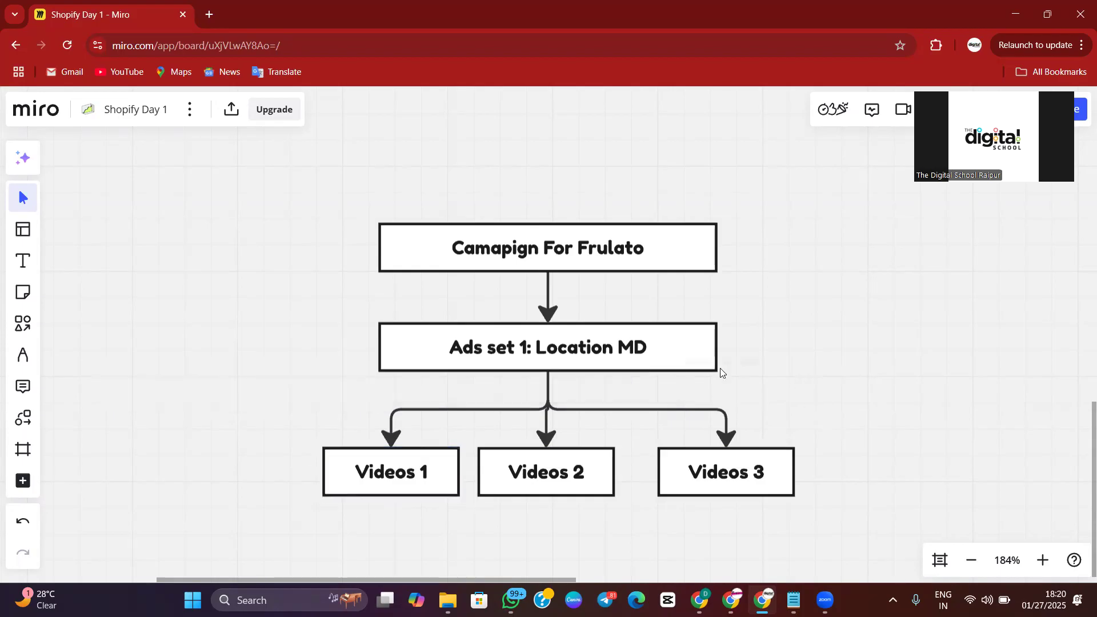
{"action": "scroll", "coordinate": [722, 372], "scroll_direction": "down", "scroll_amount": 4}
{"action": "left_click_drag", "start_coordinate": [585, 287], "coordinate": [374, 251]}
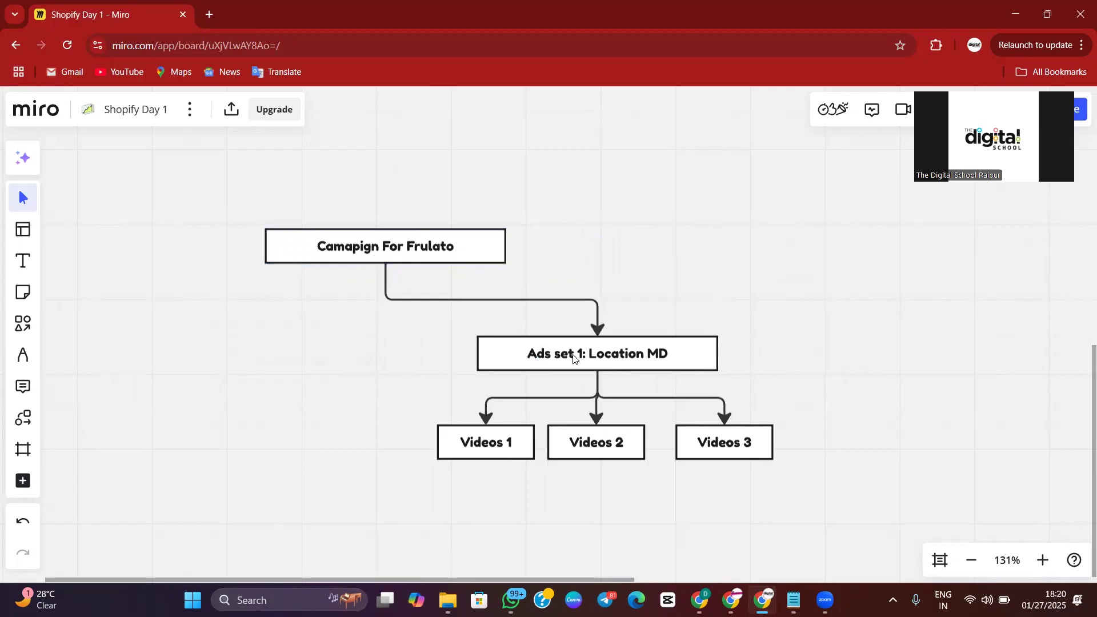
Duplicate the ad set box to the left and relabel it 'Ads set 1: Foodie , Fast Food'
{"action": "left_click", "coordinate": [574, 356]}
{"action": "key", "text": "ctrl+c"}
{"action": "key", "text": "ctrl+v"}
{"action": "left_click_drag", "start_coordinate": [572, 362], "coordinate": [237, 358]}
{"action": "left_click", "coordinate": [310, 355]}
{"action": "left_click_drag", "start_coordinate": [323, 354], "coordinate": [241, 354]}
{"action": "type", "text": "Foodie "}
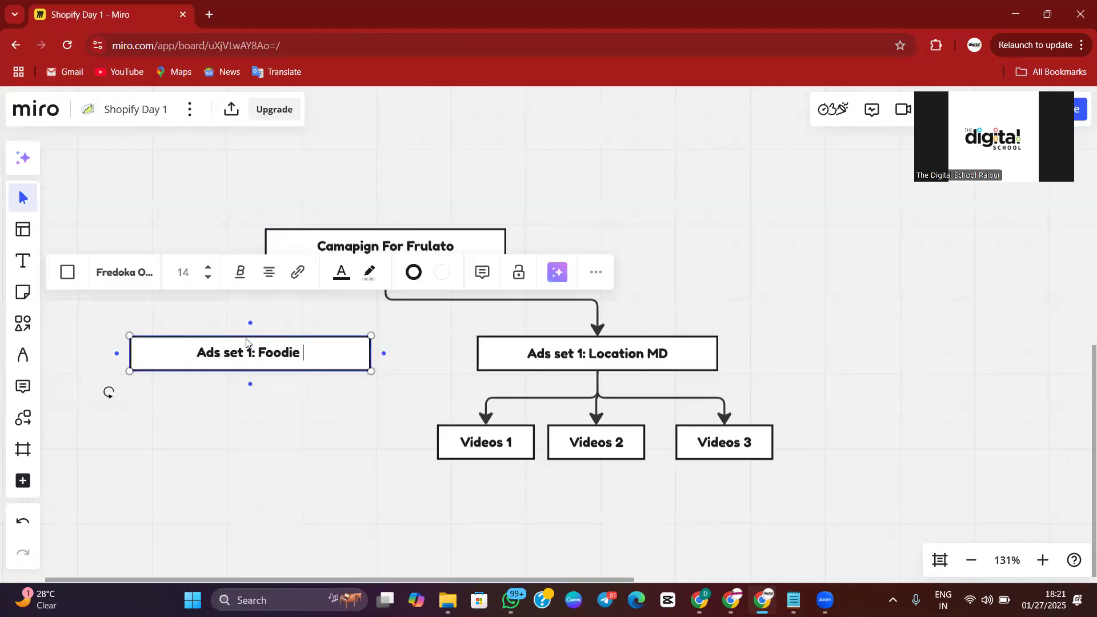
{"action": "type", "text": ", "}
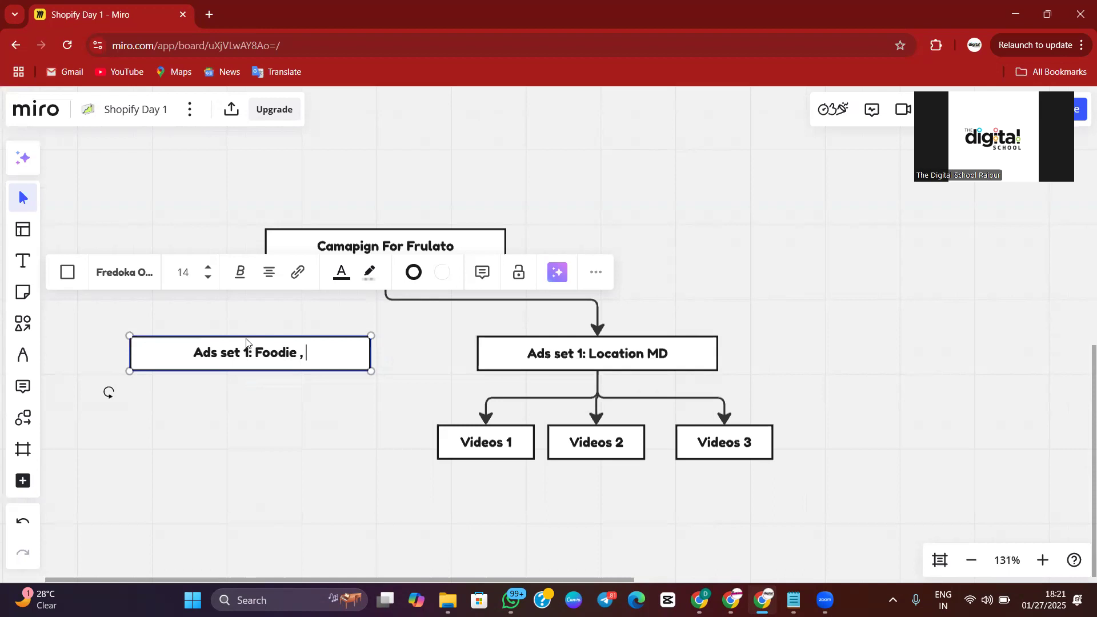
{"action": "type", "text": "Fast Food , W"}
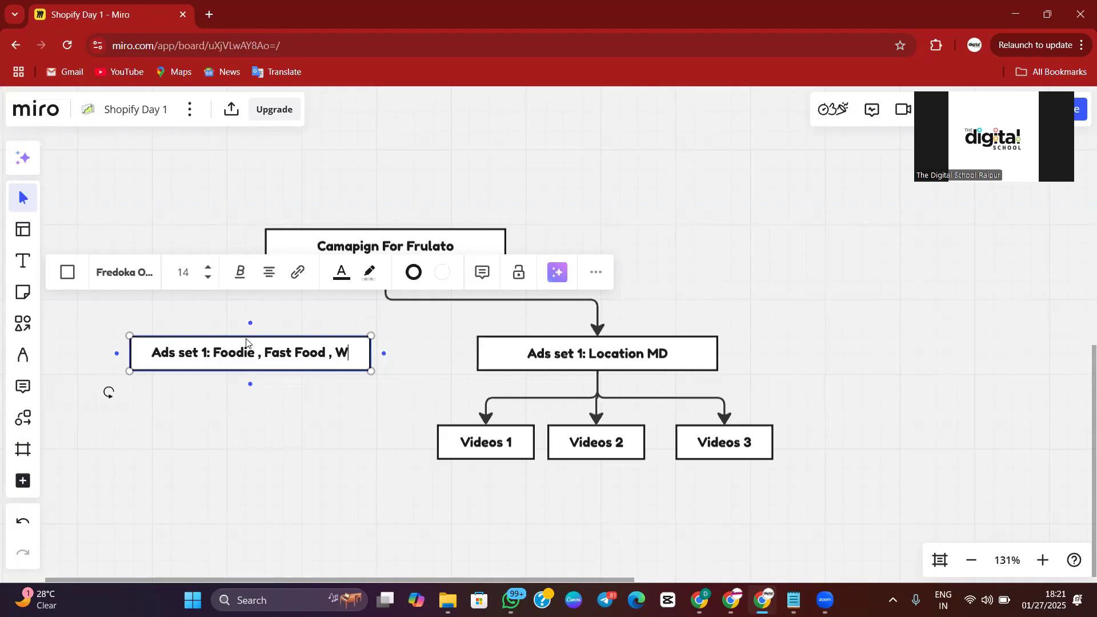
{"action": "key", "text": "BackSpace"}
{"action": "key", "text": "BackSpace"}
{"action": "key", "text": "BackSpace"}
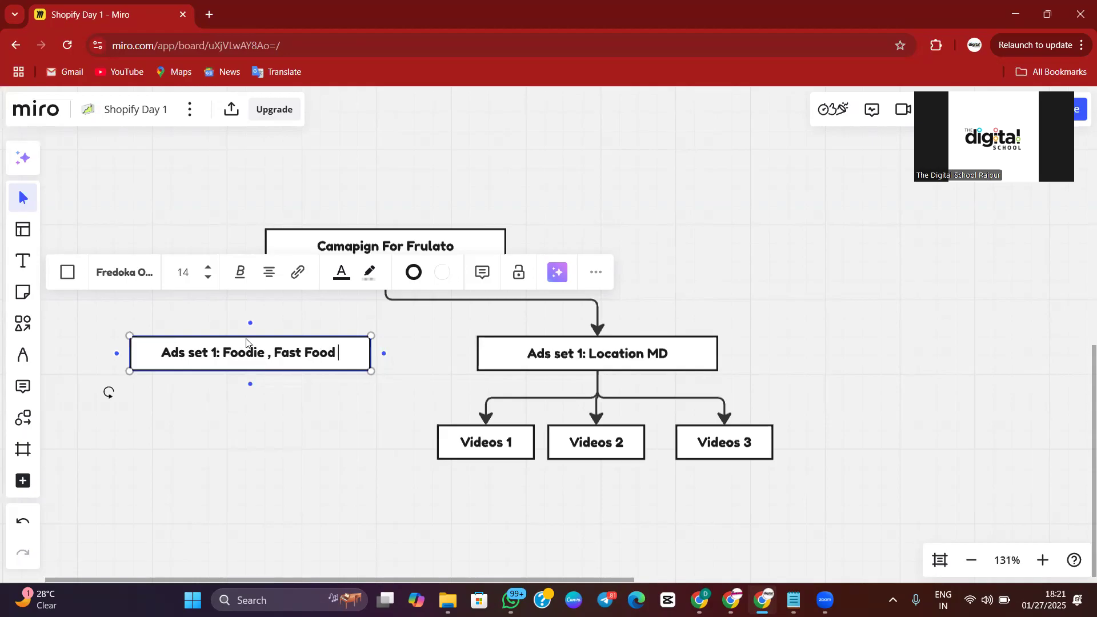
{"action": "left_click", "coordinate": [251, 458]}
Connect Camapign For Frulato down to the Foodie ad set
{"action": "left_click", "coordinate": [350, 254]}
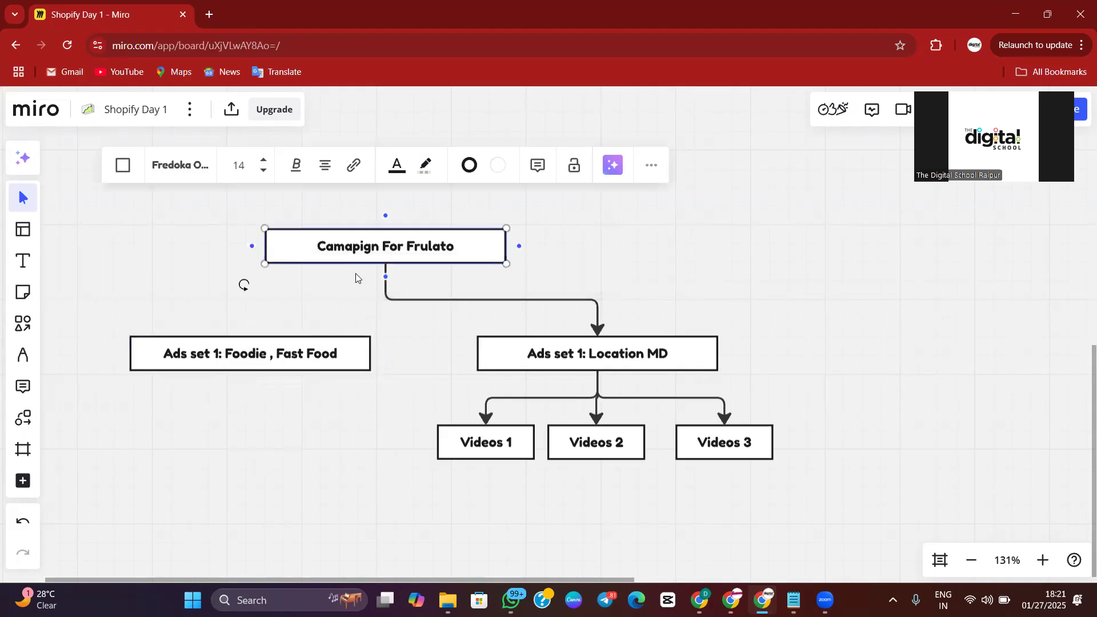
{"action": "left_click_drag", "start_coordinate": [385, 277], "coordinate": [259, 309]}
{"action": "left_click", "coordinate": [250, 335]}
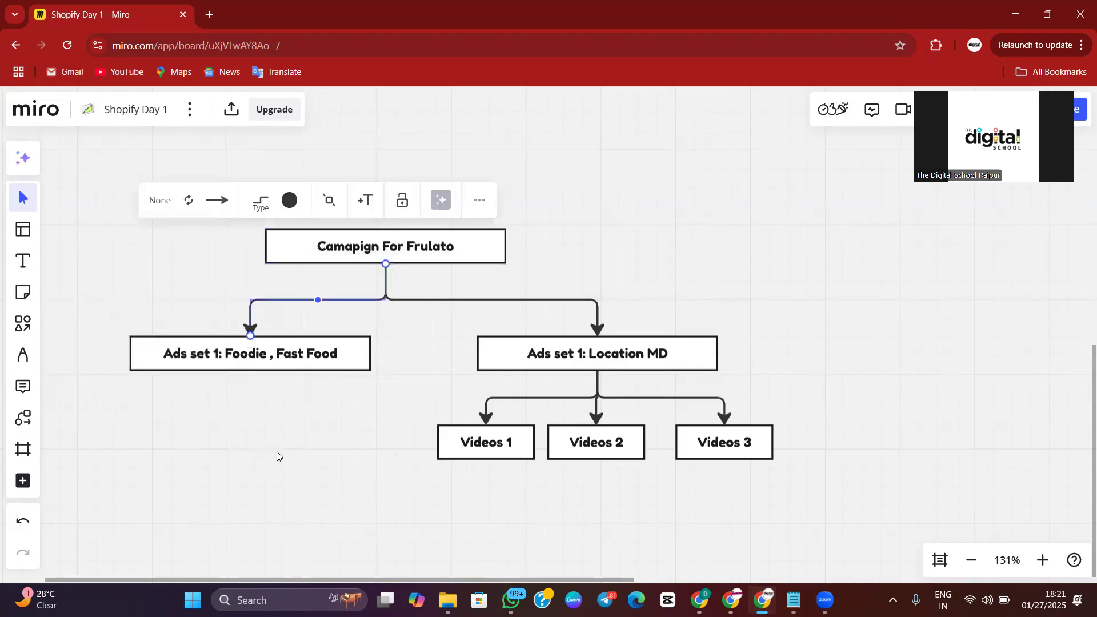
Copy the three Videos boxes beneath the Foodie ad set and connect them
{"action": "left_click_drag", "start_coordinate": [762, 525], "coordinate": [214, 515]}
{"action": "key", "text": "ctrl+c"}
{"action": "key", "text": "ctrl+v"}
{"action": "left_click", "coordinate": [227, 370]}
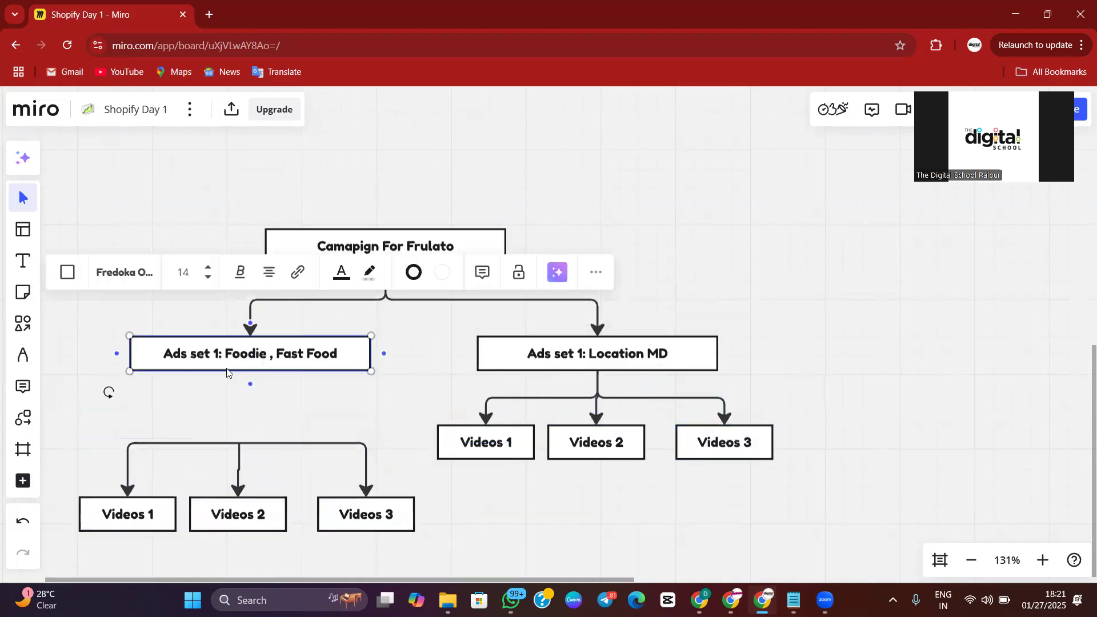
{"action": "left_click_drag", "start_coordinate": [251, 383], "coordinate": [239, 448]}
{"action": "left_click", "coordinate": [549, 547]}
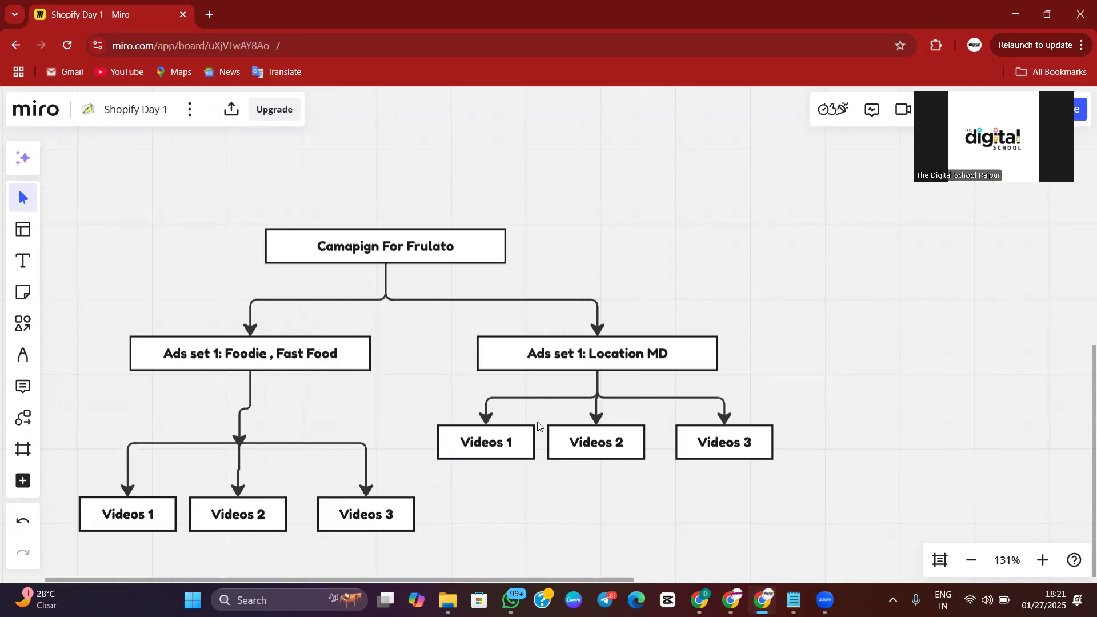
Duplicate the Camapign For Tshirt box and place the copy above the T-shirt flowchart
{"action": "scroll", "coordinate": [428, 355], "scroll_direction": "down", "scroll_amount": 5}
{"action": "scroll", "coordinate": [573, 463], "scroll_direction": "up", "scroll_amount": 5}
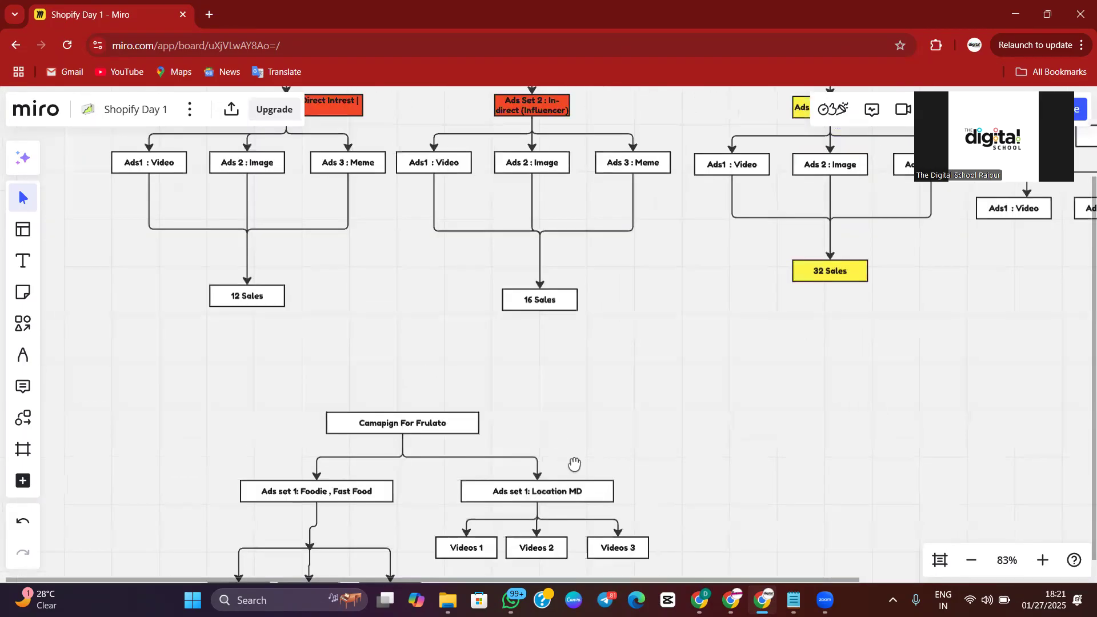
{"action": "left_click_drag", "start_coordinate": [598, 456], "coordinate": [457, 490]}
{"action": "left_click_drag", "start_coordinate": [621, 504], "coordinate": [594, 503]}
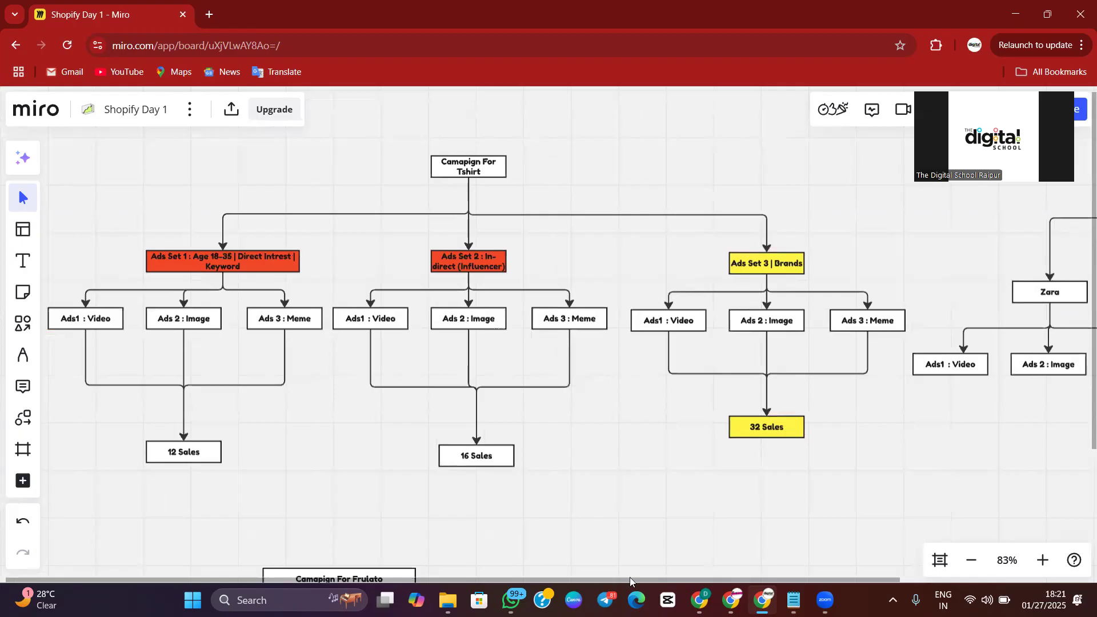
{"action": "scroll", "coordinate": [611, 400], "scroll_direction": "up", "scroll_amount": 3}
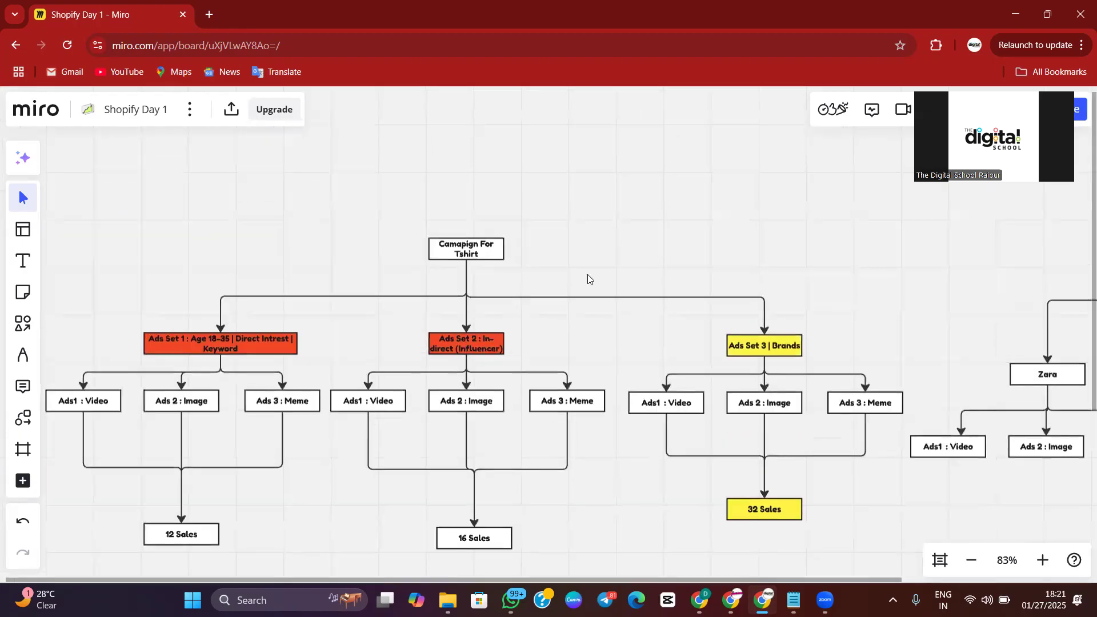
{"action": "left_click", "coordinate": [472, 250]}
{"action": "left_click_drag", "start_coordinate": [474, 251], "coordinate": [325, 145]}
{"action": "left_click_drag", "start_coordinate": [721, 254], "coordinate": [735, 347]}
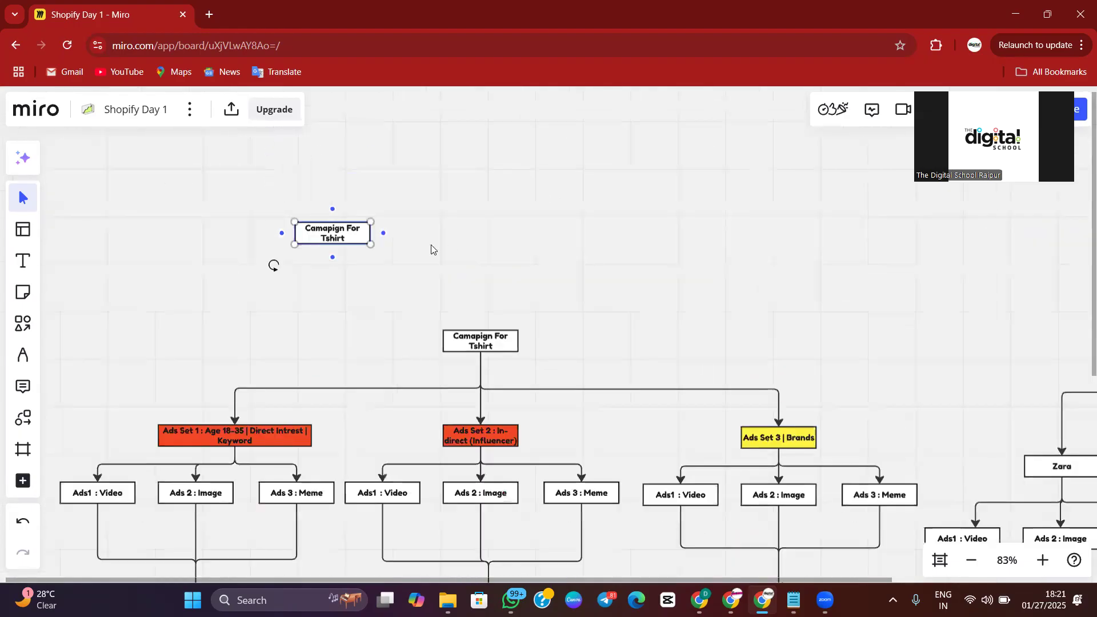
Move the copy into open space and retitle it 'Budget' at font size 36, enlarged
{"action": "left_click_drag", "start_coordinate": [341, 241], "coordinate": [536, 182]}
{"action": "double_click", "coordinate": [528, 177]}
{"action": "type", "text": "Budget"}
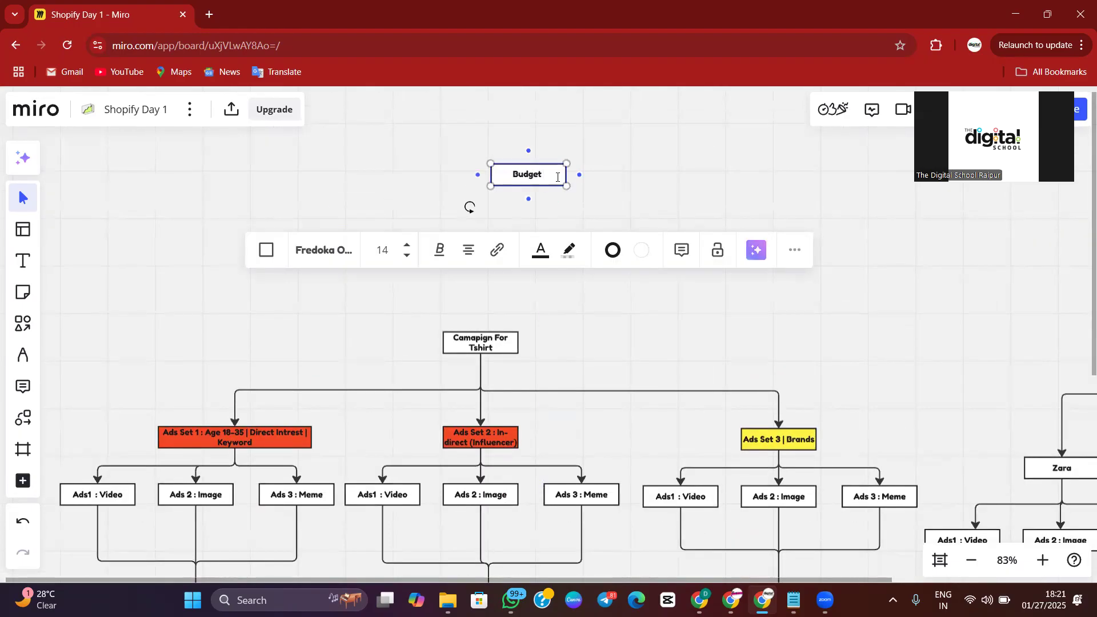
{"action": "left_click_drag", "start_coordinate": [567, 184], "coordinate": [605, 190]}
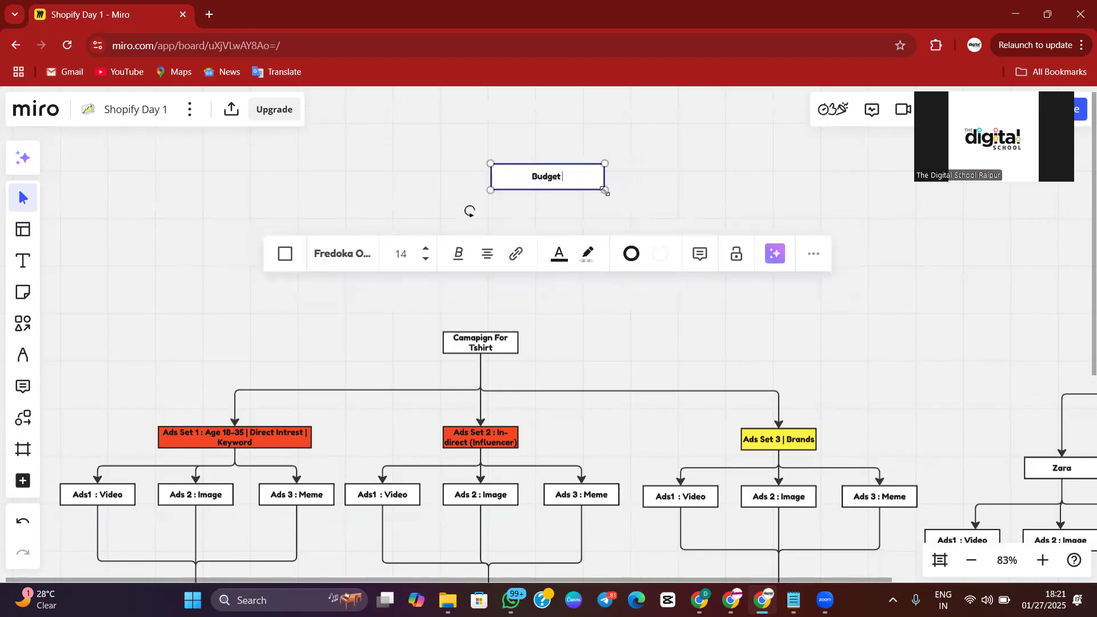
{"action": "left_click", "coordinate": [426, 249]}
{"action": "left_click", "coordinate": [426, 249]}
{"action": "left_click", "coordinate": [425, 248]}
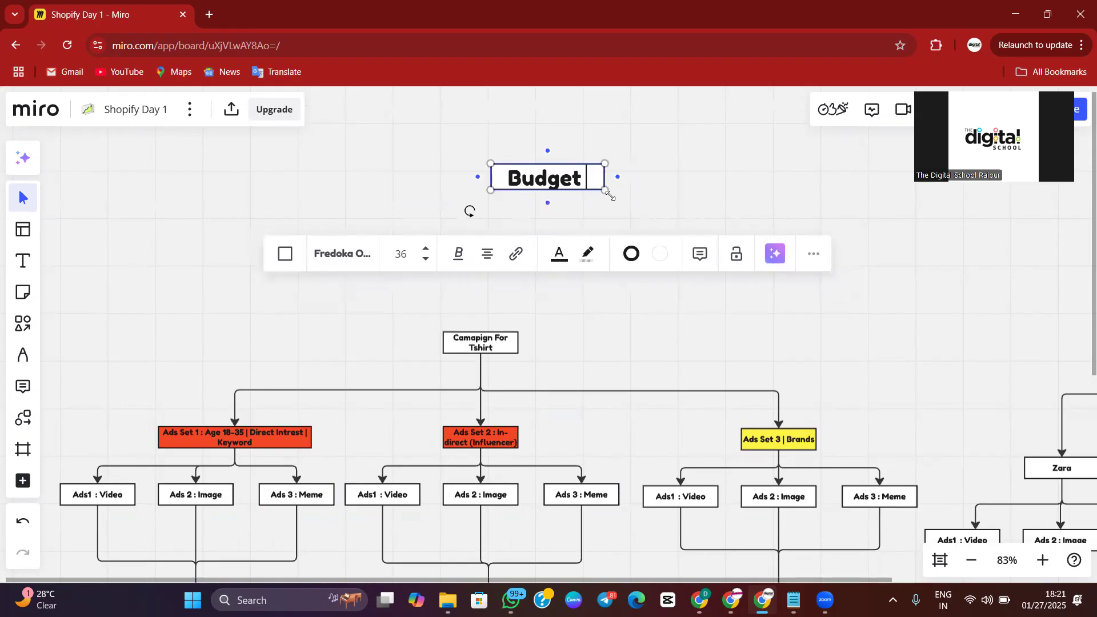
{"action": "left_click_drag", "start_coordinate": [610, 196], "coordinate": [621, 202]}
{"action": "left_click", "coordinate": [679, 191]}
Add connected CBO and ABO child boxes under Budget and move the group up-left
{"action": "left_click", "coordinate": [563, 194]}
{"action": "left_click", "coordinate": [556, 215]}
{"action": "left_click_drag", "start_coordinate": [543, 254], "coordinate": [386, 265]}
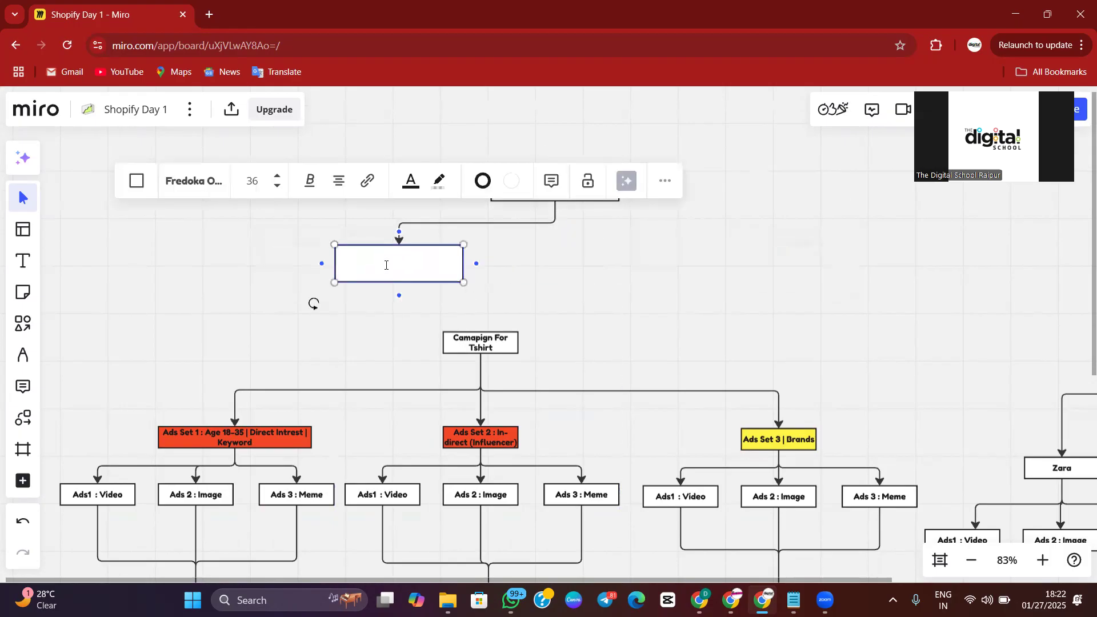
{"action": "type", "text": "CBO"}
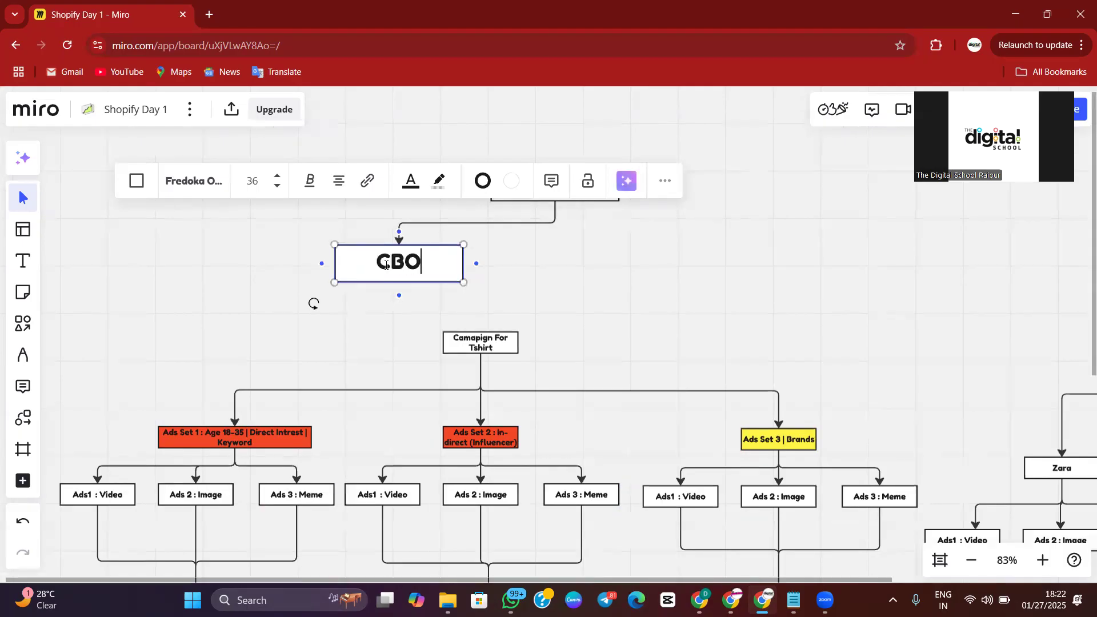
{"action": "left_click", "coordinate": [555, 234]}
{"action": "left_click", "coordinate": [557, 191]}
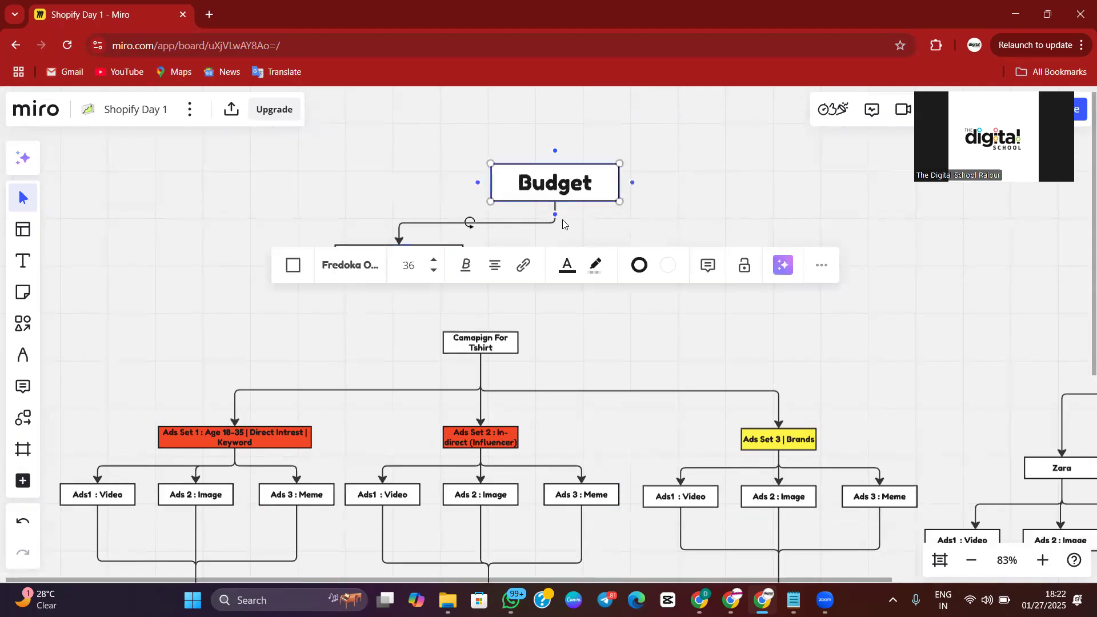
{"action": "left_click", "coordinate": [555, 216]}
{"action": "type", "text": "ABO"}
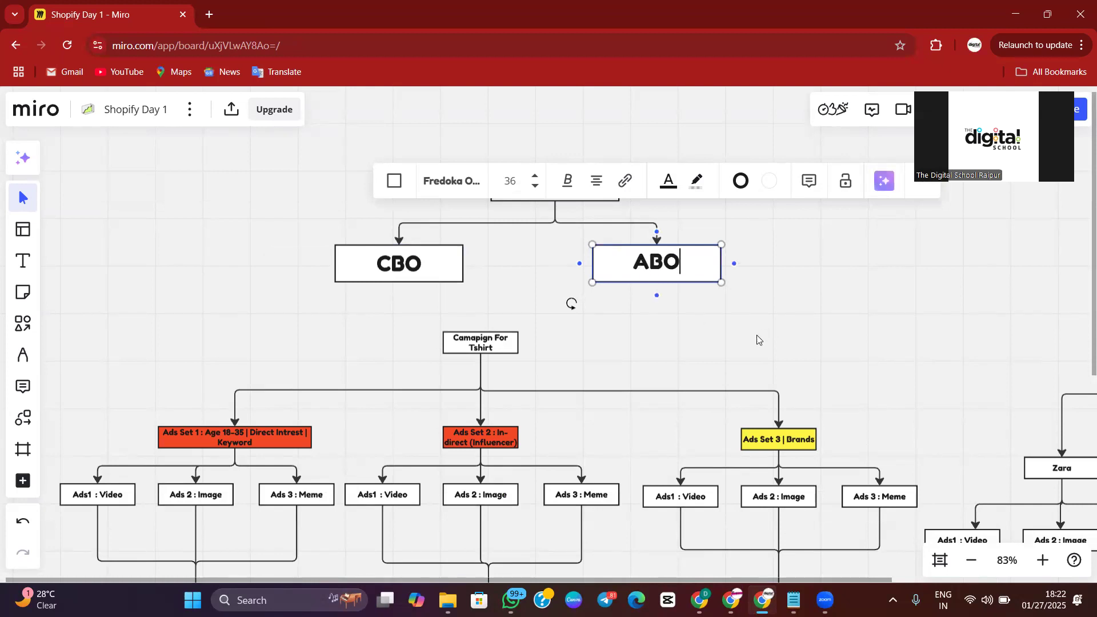
{"action": "left_click_drag", "start_coordinate": [777, 285], "coordinate": [344, 171]}
{"action": "left_click_drag", "start_coordinate": [590, 229], "coordinate": [578, 194]}
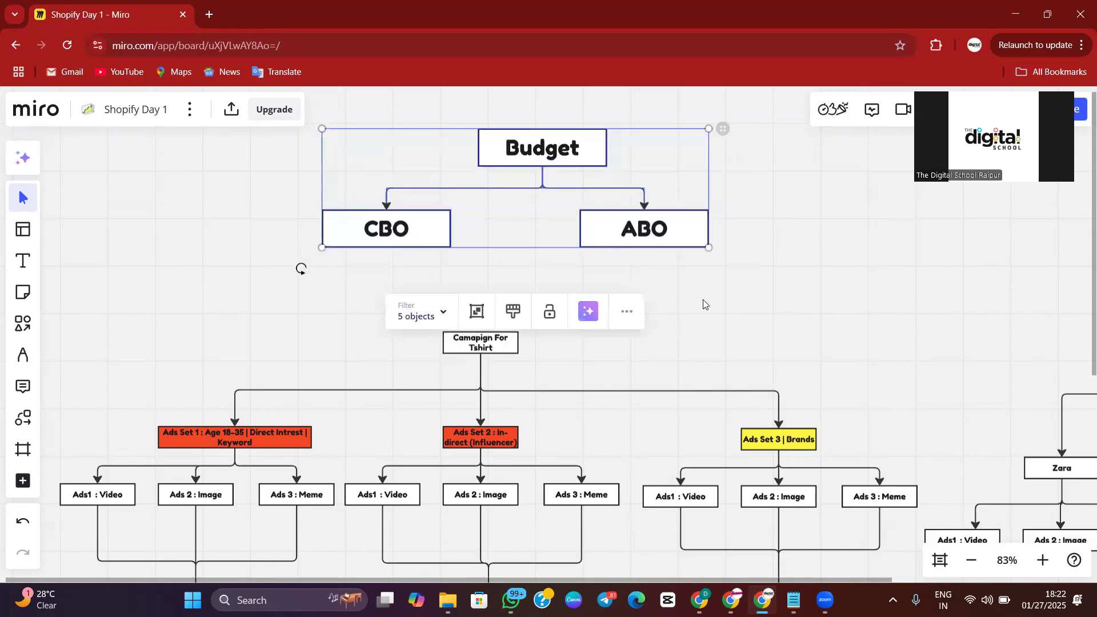
Add an arrow-linked box under CBO labelled 'Campaign Budet Optimization'
{"action": "left_click", "coordinate": [744, 293]}
{"action": "left_click", "coordinate": [422, 247]}
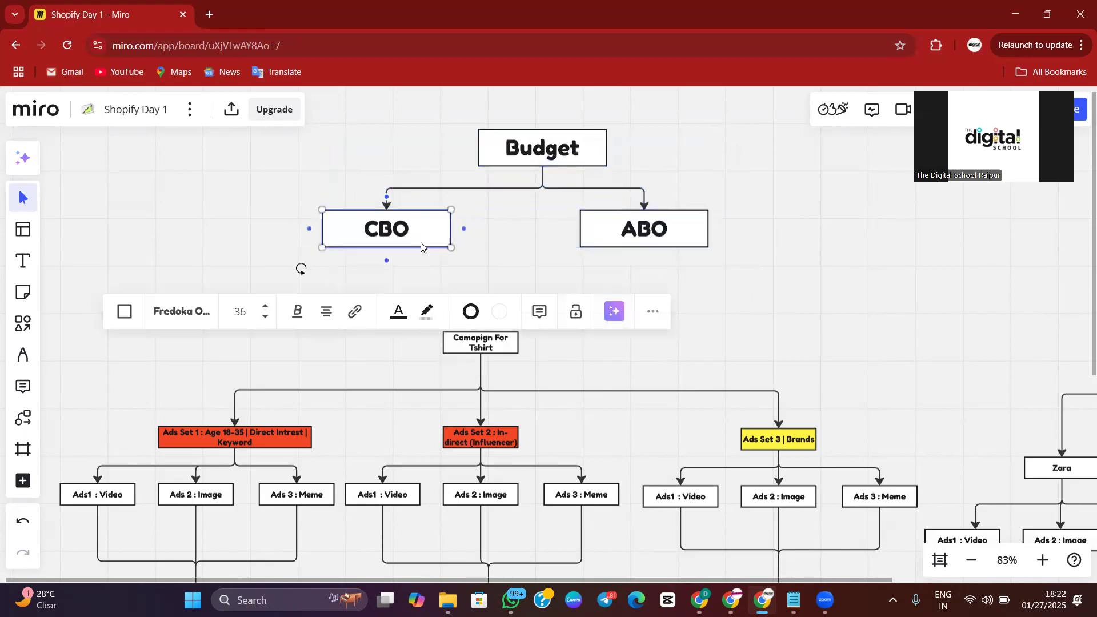
{"action": "left_click", "coordinate": [386, 256]}
{"action": "type", "text": "Ca"}
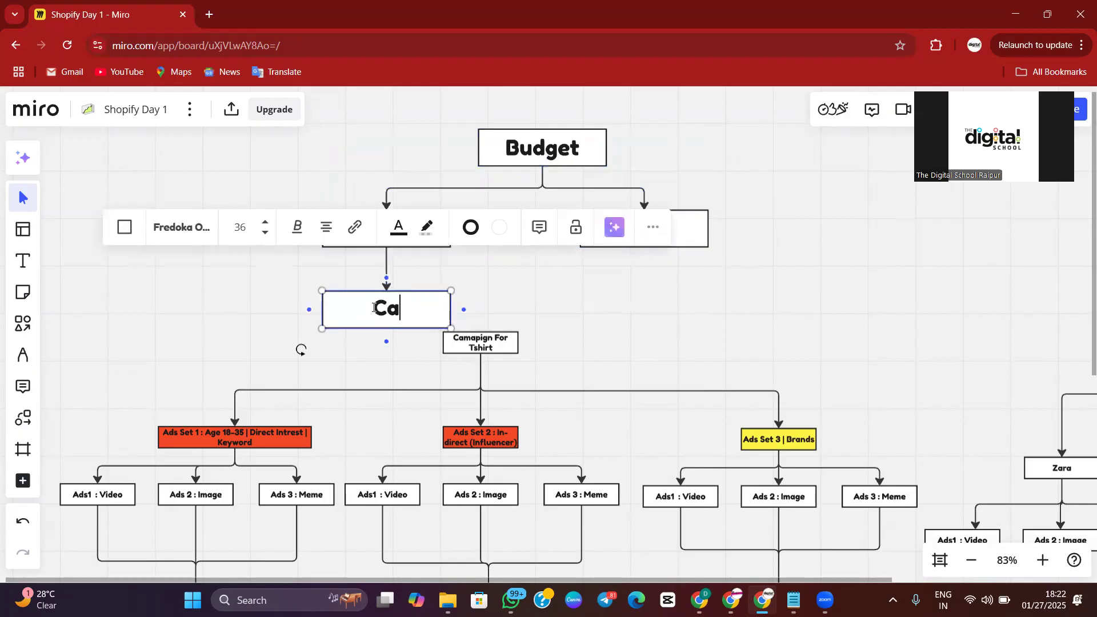
{"action": "type", "text": "mpaign Bu"}
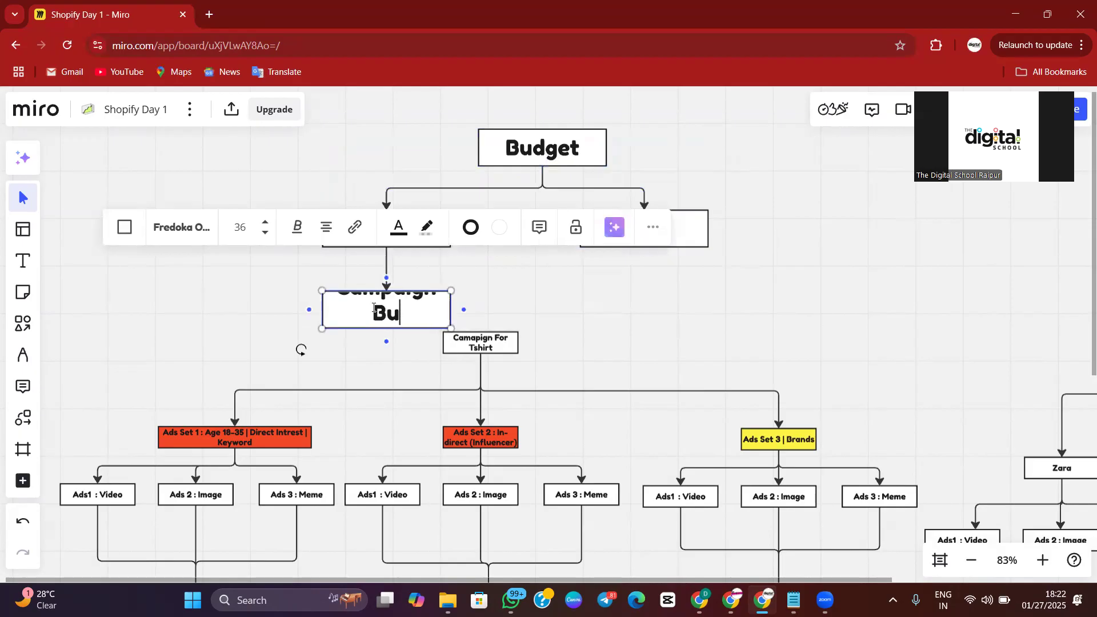
{"action": "type", "text": "det Op"}
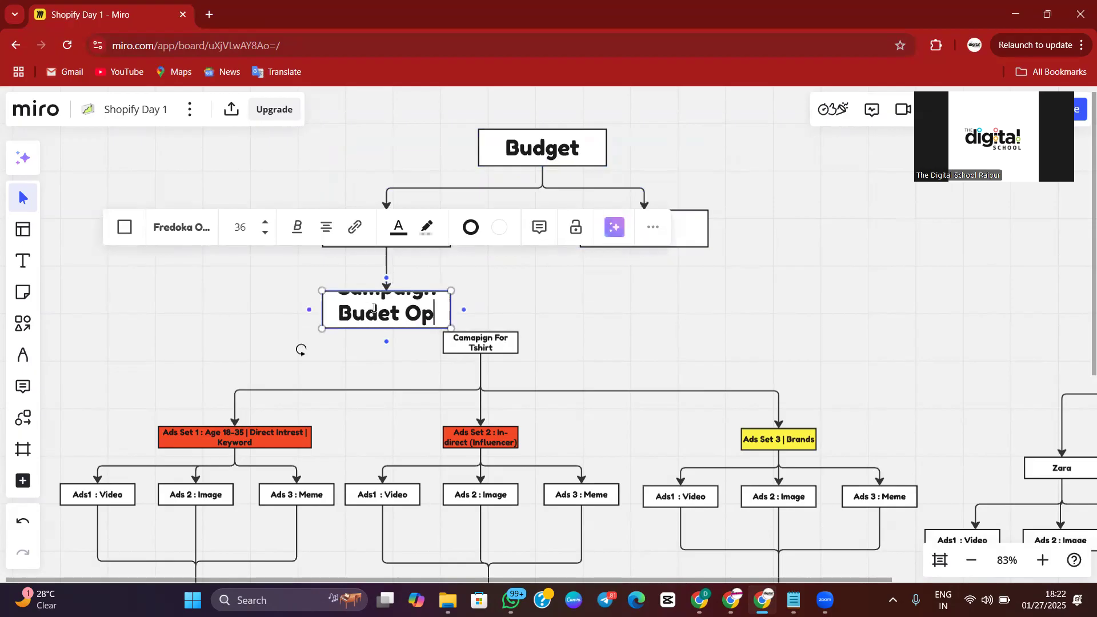
{"action": "type", "text": "timization"}
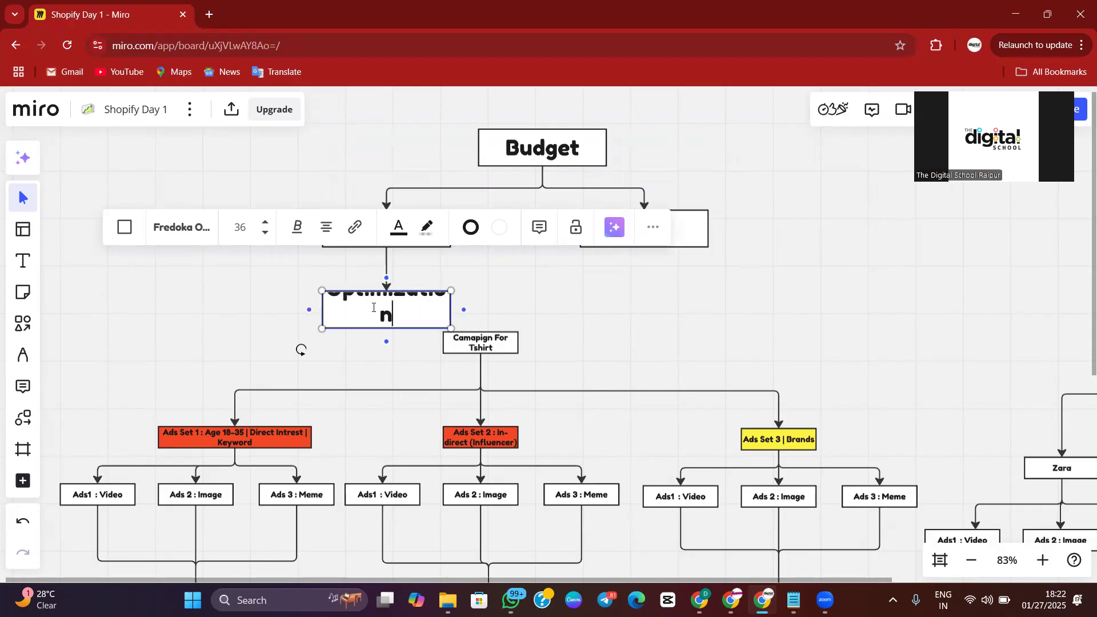
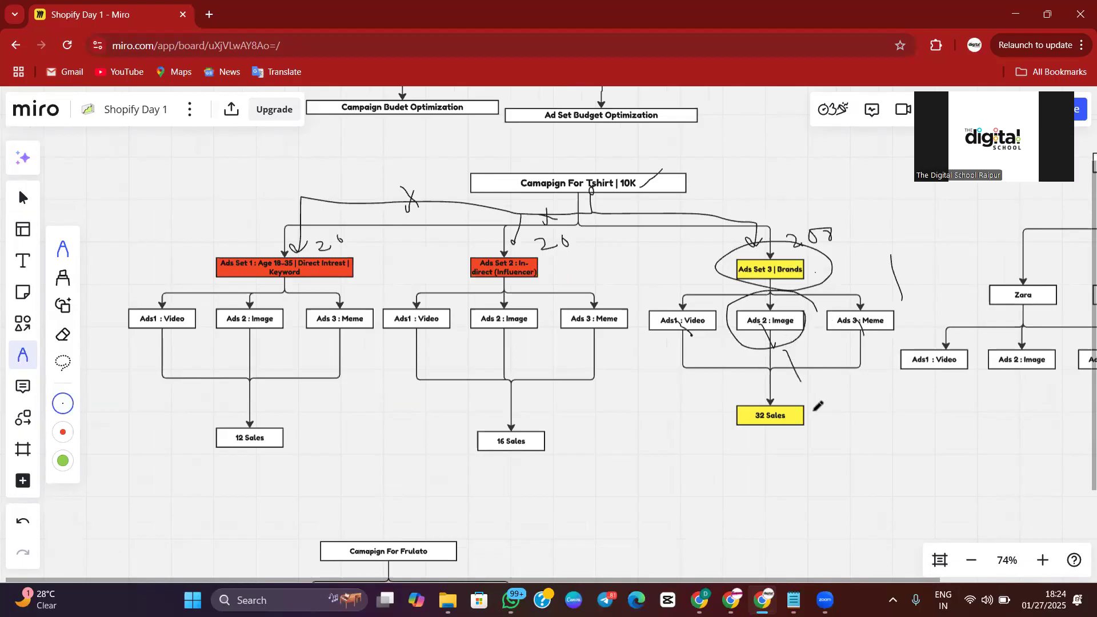
Draw a line down from the circled Ads 2 : Image and write 10K with an underline under 32 Sales
{"action": "left_click_drag", "start_coordinate": [829, 403], "coordinate": [802, 455]}
{"action": "mouse_move", "coordinate": [796, 483]}
{"action": "left_mouse_down"}
{"action": "mouse_move", "coordinate": [806, 515]}
{"action": "mouse_move", "coordinate": [822, 503]}
{"action": "left_mouse_up"}
{"action": "mouse_move", "coordinate": [857, 461]}
{"action": "left_mouse_down"}
{"action": "mouse_move", "coordinate": [852, 491]}
{"action": "mouse_move", "coordinate": [863, 489]}
{"action": "mouse_move", "coordinate": [838, 529]}
{"action": "left_mouse_up"}
{"action": "left_click_drag", "start_coordinate": [838, 528], "coordinate": [864, 530]}
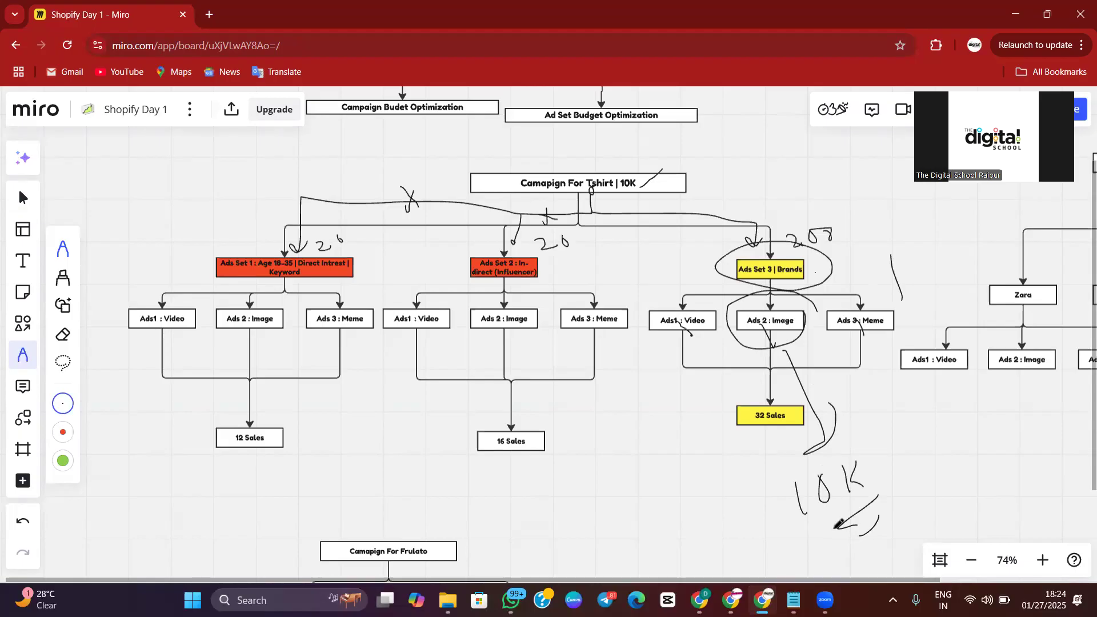
Zoom out and erase every hand-drawn stroke across the flowchart
{"action": "scroll", "coordinate": [838, 525], "scroll_direction": "down", "scroll_amount": 2}
{"action": "scroll", "coordinate": [838, 524], "scroll_direction": "down", "scroll_amount": 1}
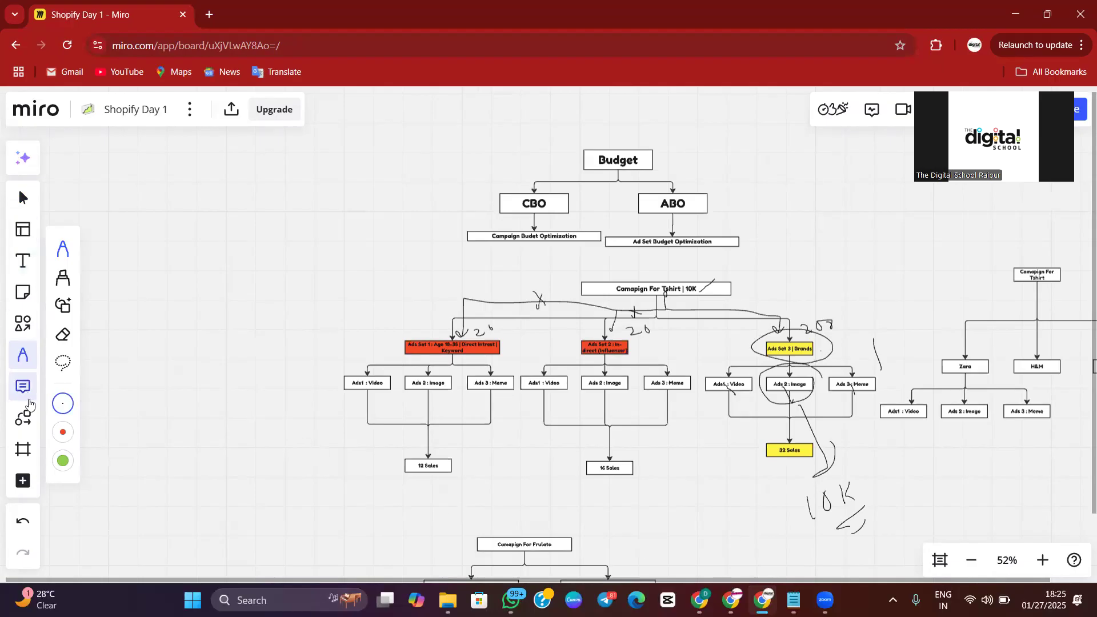
{"action": "left_click", "coordinate": [62, 334]}
{"action": "mouse_move", "coordinate": [580, 300]}
{"action": "left_mouse_down"}
{"action": "mouse_move", "coordinate": [637, 332]}
{"action": "mouse_move", "coordinate": [557, 308]}
{"action": "mouse_move", "coordinate": [445, 355]}
{"action": "mouse_move", "coordinate": [554, 311]}
{"action": "mouse_move", "coordinate": [713, 282]}
{"action": "mouse_move", "coordinate": [891, 314]}
{"action": "mouse_move", "coordinate": [764, 355]}
{"action": "mouse_move", "coordinate": [876, 503]}
{"action": "mouse_move", "coordinate": [828, 324]}
{"action": "mouse_move", "coordinate": [729, 369]}
{"action": "mouse_move", "coordinate": [632, 309]}
{"action": "mouse_move", "coordinate": [128, 291]}
{"action": "left_mouse_up"}
Switch to a green pen and tick the ABO budget option
{"action": "left_click", "coordinate": [62, 297]}
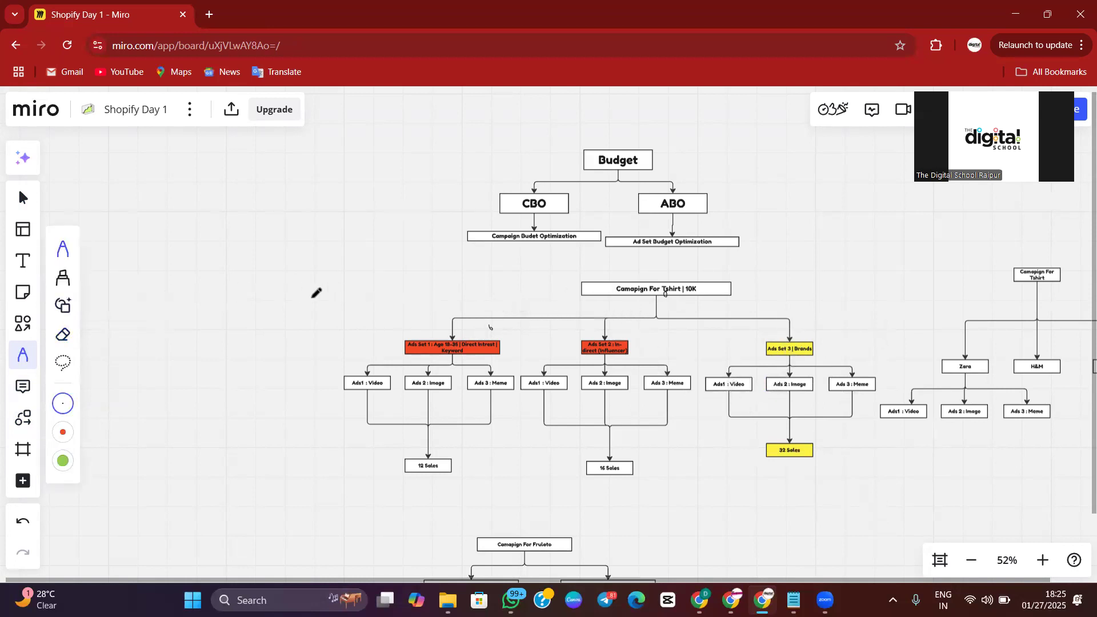
{"action": "scroll", "coordinate": [489, 313], "scroll_direction": "down", "scroll_amount": 3}
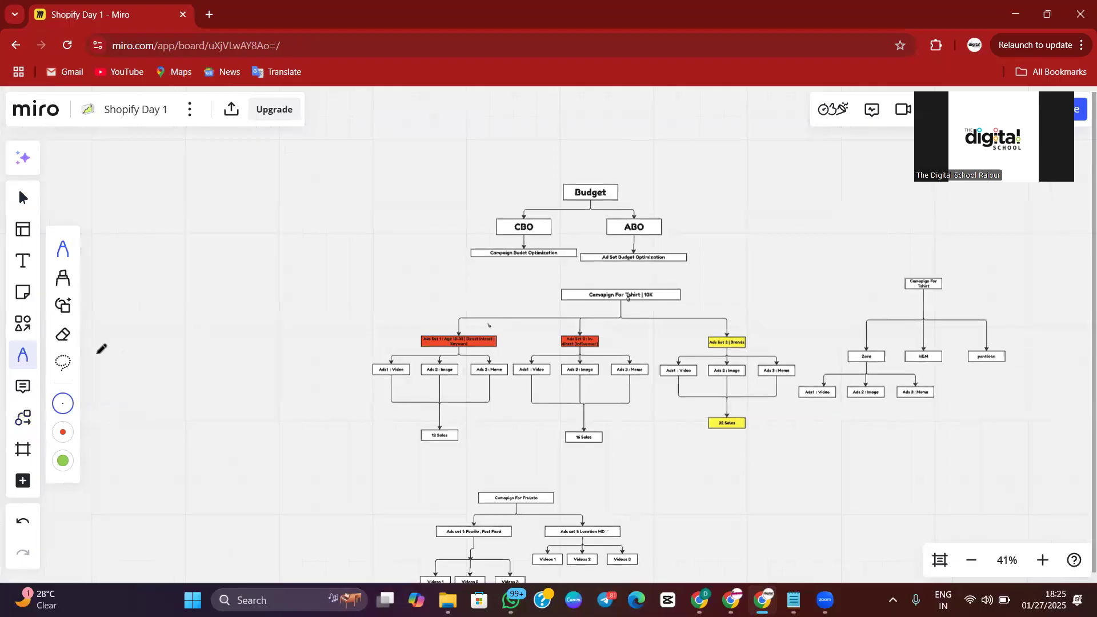
{"action": "left_click", "coordinate": [64, 460]}
{"action": "scroll", "coordinate": [793, 339], "scroll_direction": "up", "scroll_amount": 5}
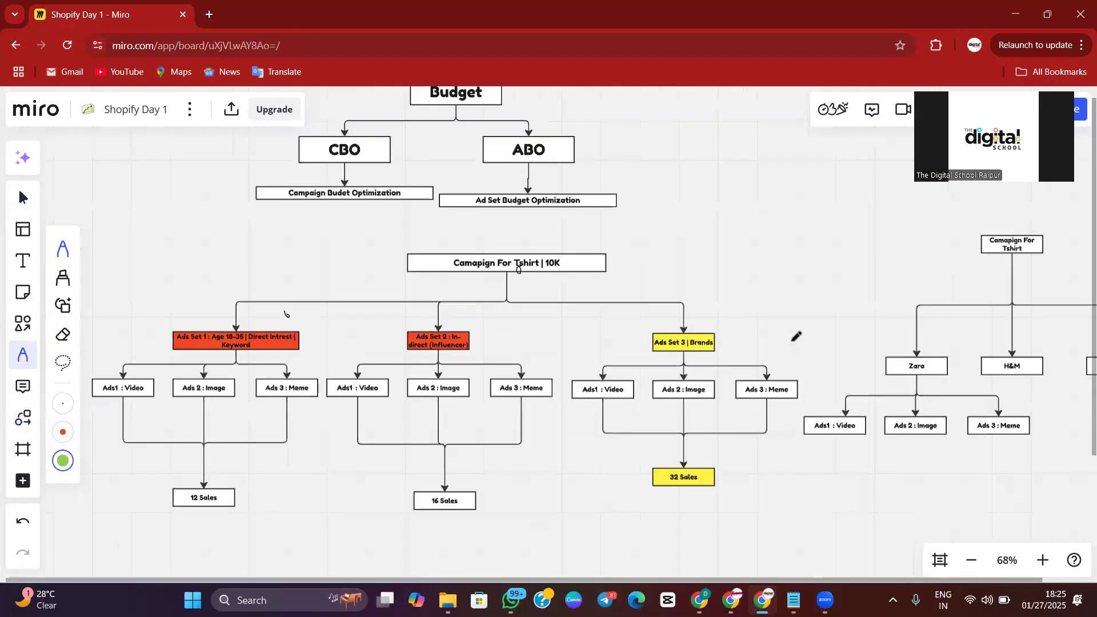
{"action": "scroll", "coordinate": [789, 284], "scroll_direction": "down", "scroll_amount": 3}
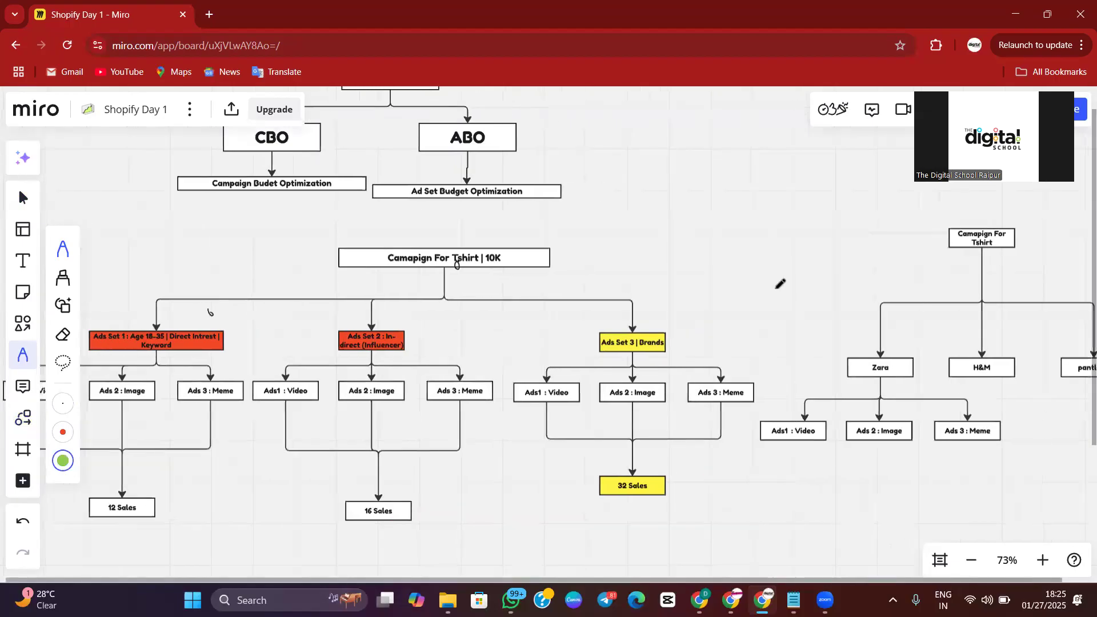
{"action": "scroll", "coordinate": [723, 278], "scroll_direction": "down", "scroll_amount": 2}
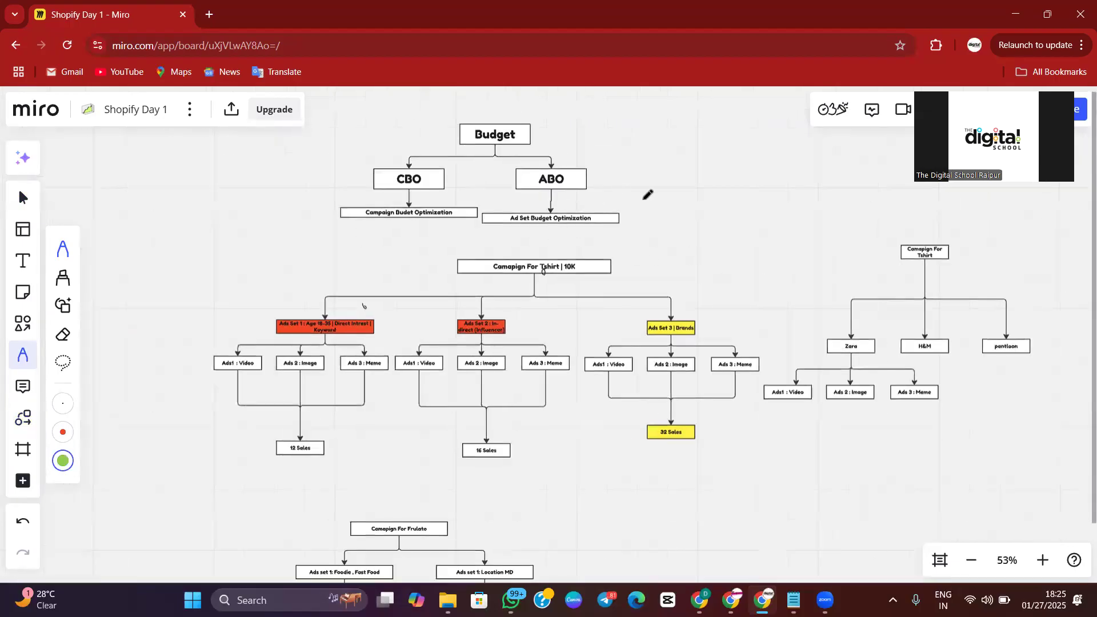
{"action": "left_click_drag", "start_coordinate": [601, 175], "coordinate": [635, 143]}
Write 5K, 3K and 2K budgets above Ads Set 1, 2 and 3
{"action": "mouse_move", "coordinate": [339, 287]}
{"action": "left_mouse_down"}
{"action": "mouse_move", "coordinate": [359, 306]}
{"action": "mouse_move", "coordinate": [342, 323]}
{"action": "mouse_move", "coordinate": [401, 318]}
{"action": "left_mouse_up"}
{"action": "mouse_move", "coordinate": [508, 288]}
{"action": "left_mouse_down"}
{"action": "mouse_move", "coordinate": [522, 292]}
{"action": "mouse_move", "coordinate": [520, 316]}
{"action": "mouse_move", "coordinate": [562, 314]}
{"action": "left_mouse_up"}
{"action": "mouse_move", "coordinate": [679, 288]}
{"action": "left_mouse_down"}
{"action": "mouse_move", "coordinate": [718, 311]}
{"action": "mouse_move", "coordinate": [760, 300]}
{"action": "mouse_move", "coordinate": [757, 309]}
{"action": "left_mouse_up"}
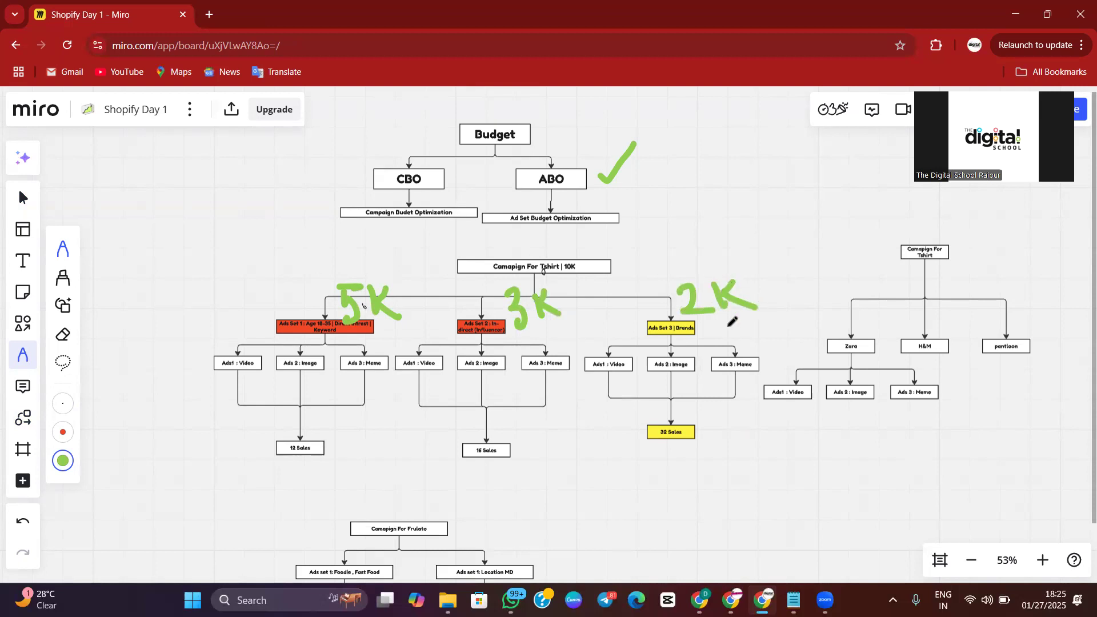
Tick the three ad sets and their 12, 16 and 32 Sales results in green
{"action": "left_click_drag", "start_coordinate": [240, 320], "coordinate": [259, 315]}
{"action": "left_click_drag", "start_coordinate": [439, 318], "coordinate": [460, 312]}
{"action": "left_click_drag", "start_coordinate": [632, 323], "coordinate": [655, 318]}
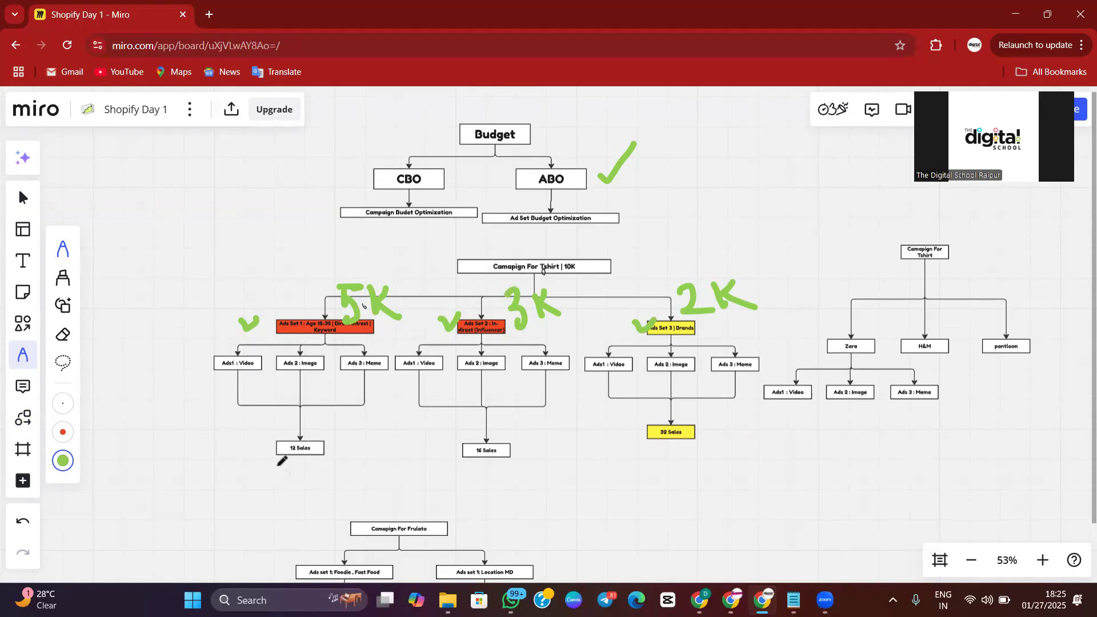
{"action": "left_click_drag", "start_coordinate": [239, 466], "coordinate": [278, 457]}
{"action": "mouse_move", "coordinate": [501, 467]}
{"action": "left_mouse_down"}
{"action": "mouse_move", "coordinate": [513, 473]}
{"action": "mouse_move", "coordinate": [522, 457]}
{"action": "left_mouse_up"}
{"action": "left_click_drag", "start_coordinate": [657, 440], "coordinate": [688, 430]}
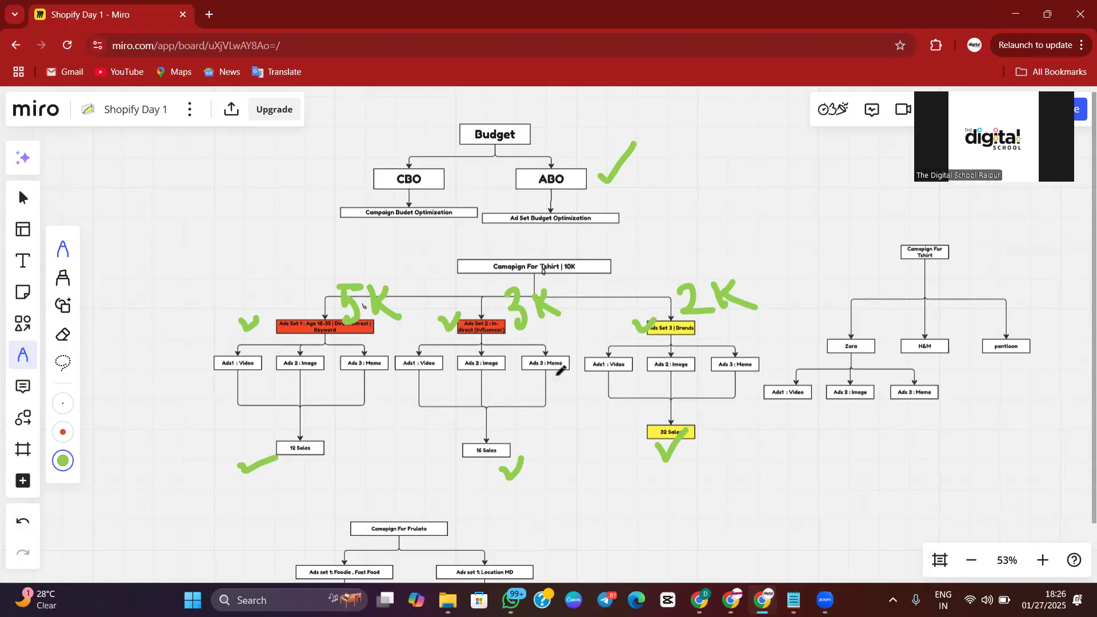
{"action": "left_click_drag", "start_coordinate": [833, 442], "coordinate": [575, 407]}
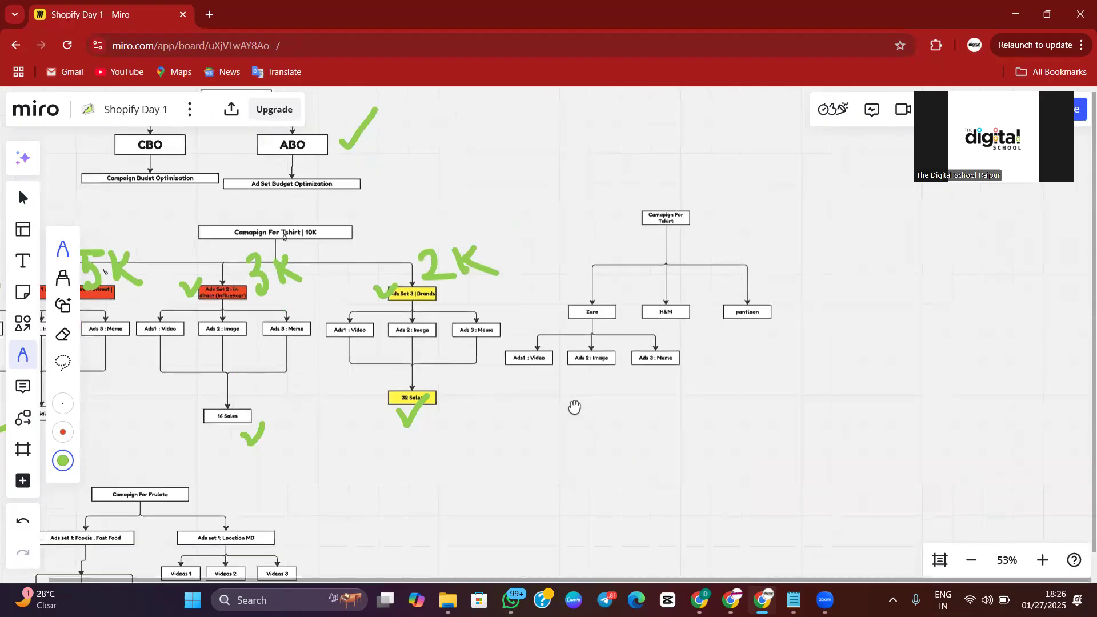
{"action": "scroll", "coordinate": [679, 286], "scroll_direction": "up", "scroll_amount": 8}
{"action": "left_click_drag", "start_coordinate": [905, 373], "coordinate": [811, 423]}
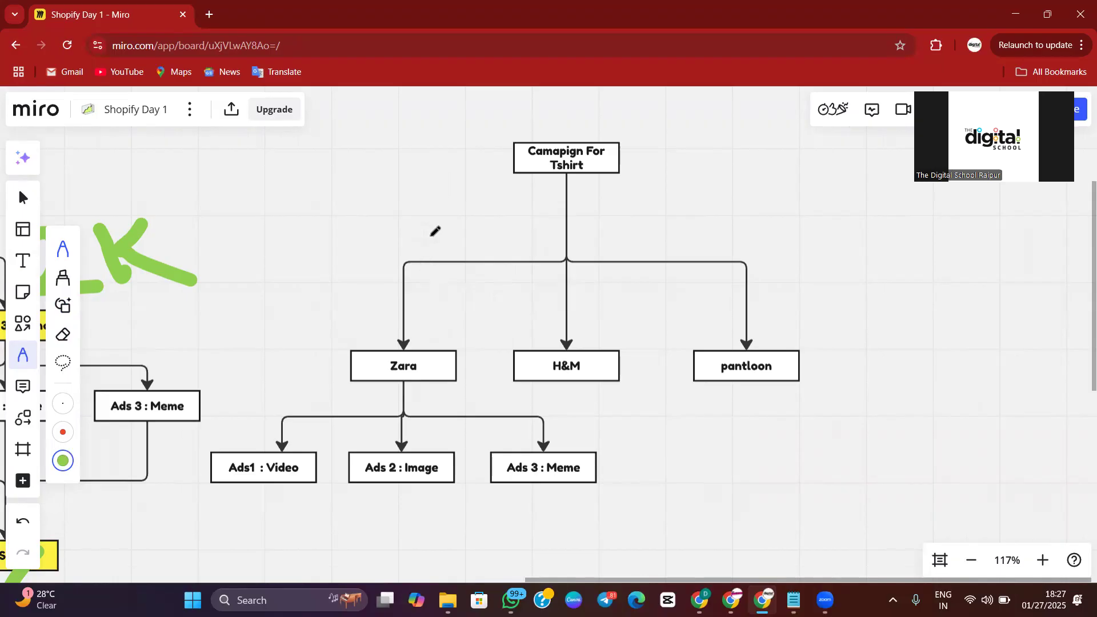
{"action": "mouse_move", "coordinate": [420, 234]}
{"action": "left_mouse_down"}
{"action": "mouse_move", "coordinate": [446, 260]}
{"action": "mouse_move", "coordinate": [464, 249]}
{"action": "mouse_move", "coordinate": [456, 260]}
{"action": "left_mouse_up"}
{"action": "mouse_move", "coordinate": [594, 227]}
{"action": "left_mouse_down"}
{"action": "mouse_move", "coordinate": [595, 259]}
{"action": "mouse_move", "coordinate": [626, 227]}
{"action": "left_mouse_up"}
{"action": "mouse_move", "coordinate": [710, 224]}
{"action": "left_mouse_down"}
{"action": "mouse_move", "coordinate": [751, 223]}
{"action": "mouse_move", "coordinate": [753, 251]}
{"action": "mouse_move", "coordinate": [729, 270]}
{"action": "left_mouse_up"}
{"action": "mouse_move", "coordinate": [780, 222]}
{"action": "left_mouse_down"}
{"action": "mouse_move", "coordinate": [784, 264]}
{"action": "mouse_move", "coordinate": [828, 249]}
{"action": "left_mouse_up"}
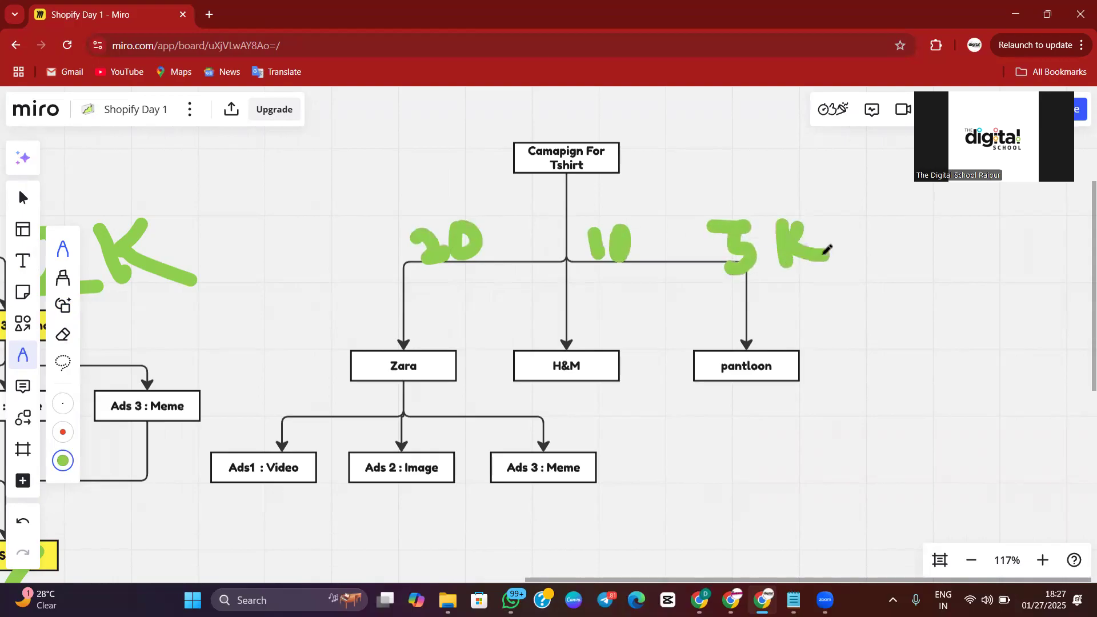
{"action": "left_click_drag", "start_coordinate": [724, 302], "coordinate": [823, 281]}
{"action": "left_click_drag", "start_coordinate": [573, 282], "coordinate": [620, 281]}
{"action": "left_click_drag", "start_coordinate": [423, 282], "coordinate": [478, 279]}
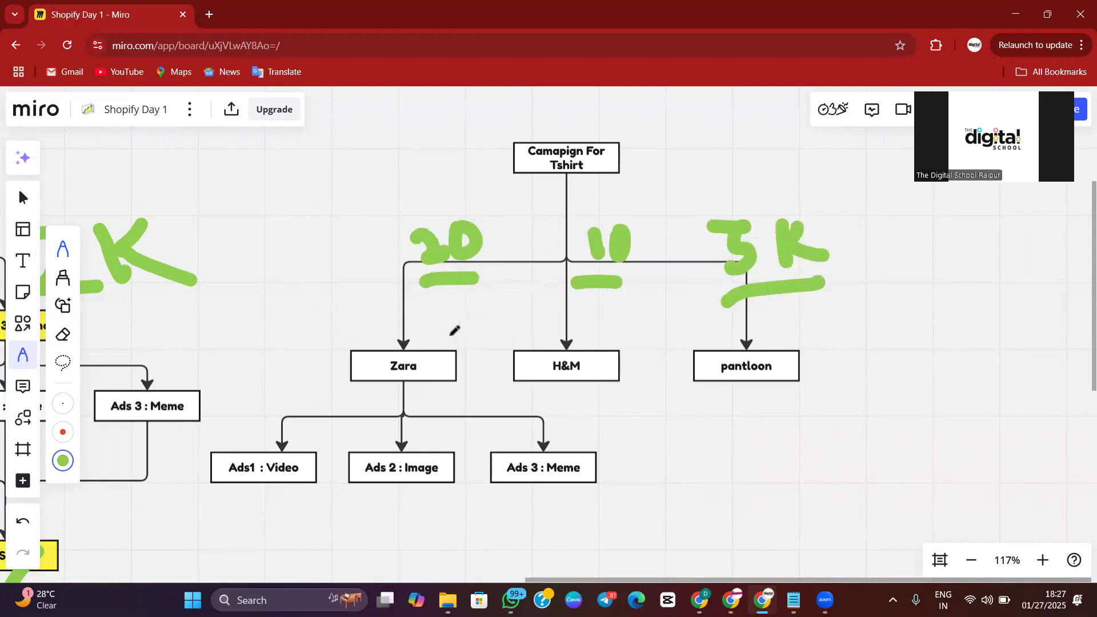
{"action": "left_click", "coordinate": [63, 334]}
{"action": "mouse_move", "coordinate": [309, 298]}
{"action": "left_mouse_down"}
{"action": "mouse_move", "coordinate": [681, 215]}
{"action": "mouse_move", "coordinate": [720, 275]}
{"action": "mouse_move", "coordinate": [811, 283]}
{"action": "left_mouse_up"}
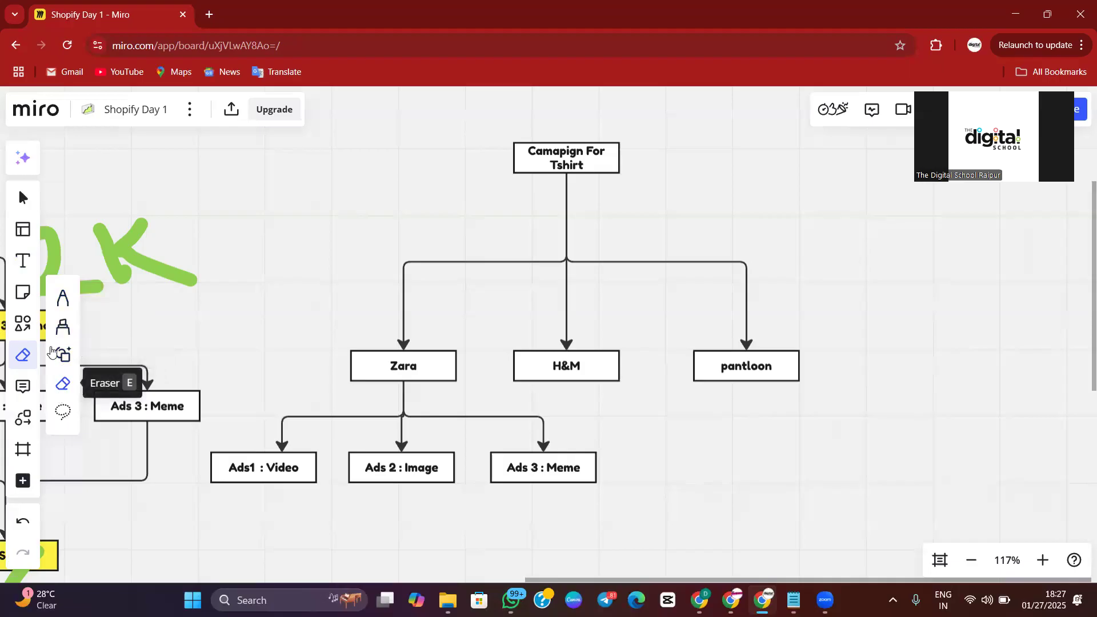
With the green pen, write 2K over each of the Zara, H&M and pantloon branches
{"action": "left_click", "coordinate": [63, 297]}
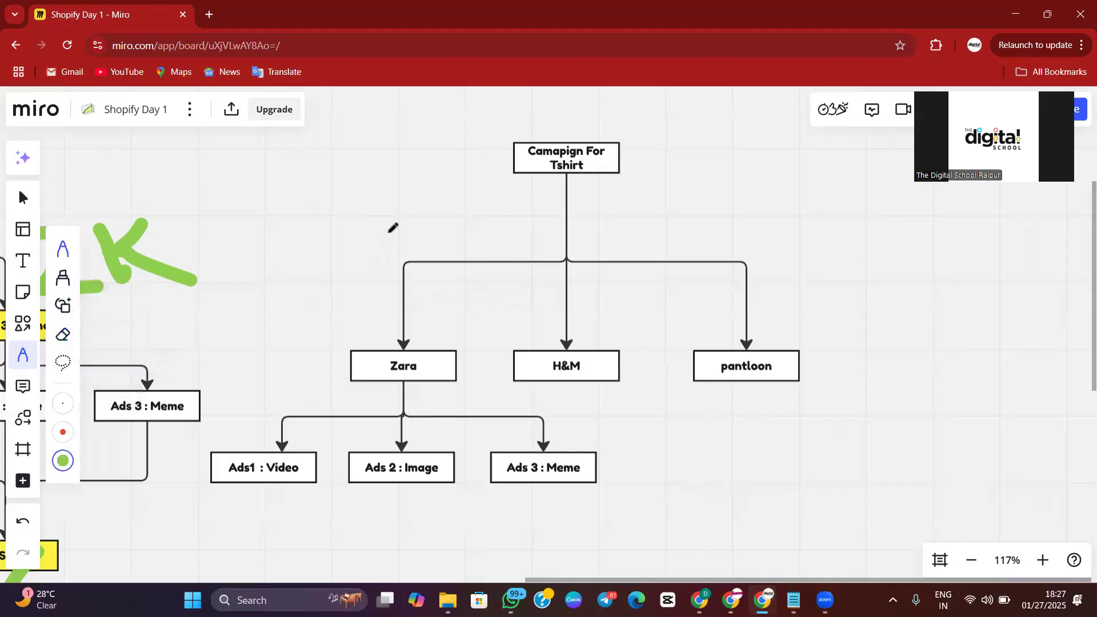
{"action": "left_click_drag", "start_coordinate": [389, 240], "coordinate": [432, 264]}
{"action": "left_click_drag", "start_coordinate": [455, 220], "coordinate": [457, 279]}
{"action": "left_click_drag", "start_coordinate": [477, 229], "coordinate": [500, 269]}
{"action": "mouse_move", "coordinate": [546, 227]}
{"action": "left_mouse_down"}
{"action": "mouse_move", "coordinate": [553, 262]}
{"action": "mouse_move", "coordinate": [586, 263]}
{"action": "left_mouse_up"}
{"action": "left_click_drag", "start_coordinate": [599, 229], "coordinate": [610, 280]}
{"action": "left_click_drag", "start_coordinate": [626, 222], "coordinate": [645, 260]}
{"action": "left_click_drag", "start_coordinate": [730, 218], "coordinate": [806, 258]}
{"action": "left_click_drag", "start_coordinate": [800, 212], "coordinate": [820, 264]}
{"action": "mouse_move", "coordinate": [846, 209]}
{"action": "left_mouse_down"}
{"action": "mouse_move", "coordinate": [854, 240]}
{"action": "mouse_move", "coordinate": [888, 250]}
{"action": "left_mouse_up"}
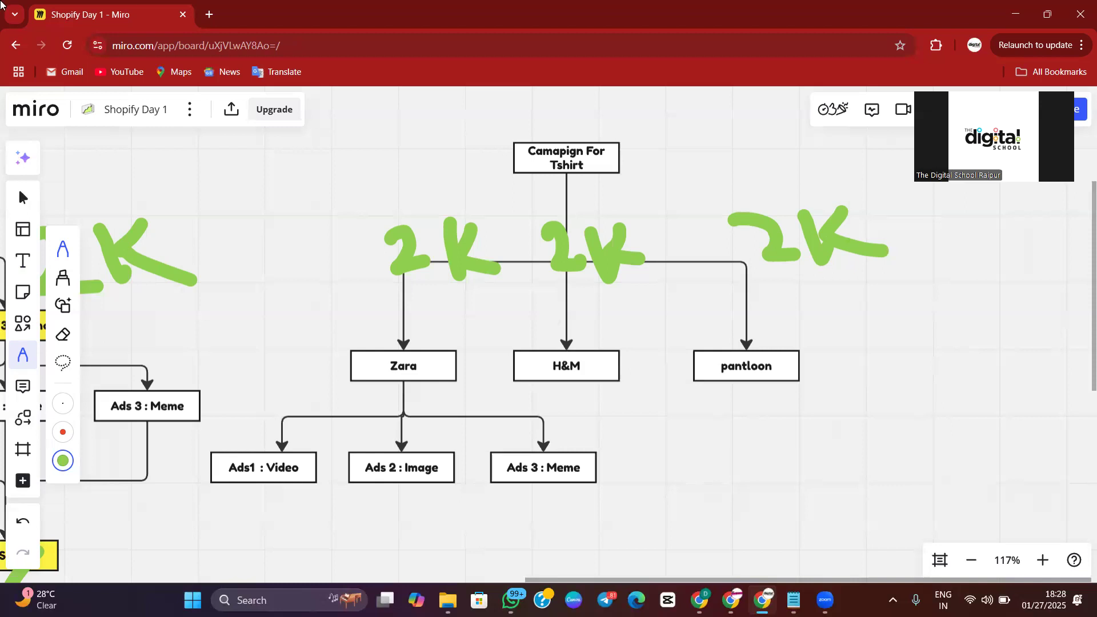
Search Google for 'ads library' in a new tab and open Facebook's Ad Library in its own tab
{"action": "left_click", "coordinate": [209, 14]}
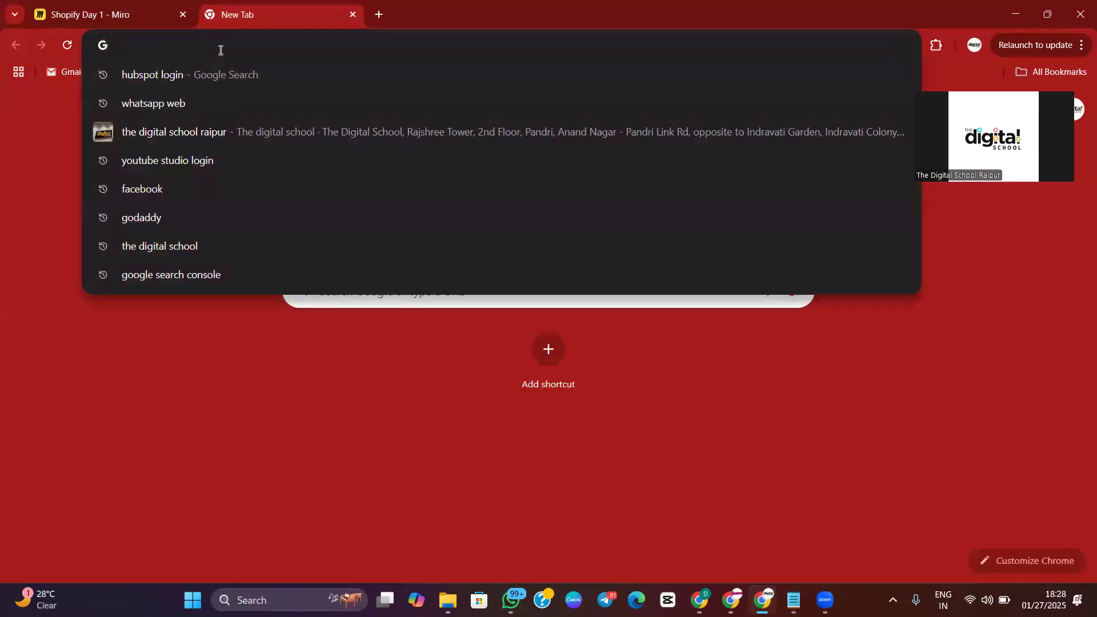
{"action": "type", "text": "ads"}
{"action": "key", "text": "Down"}
{"action": "key", "text": "Down"}
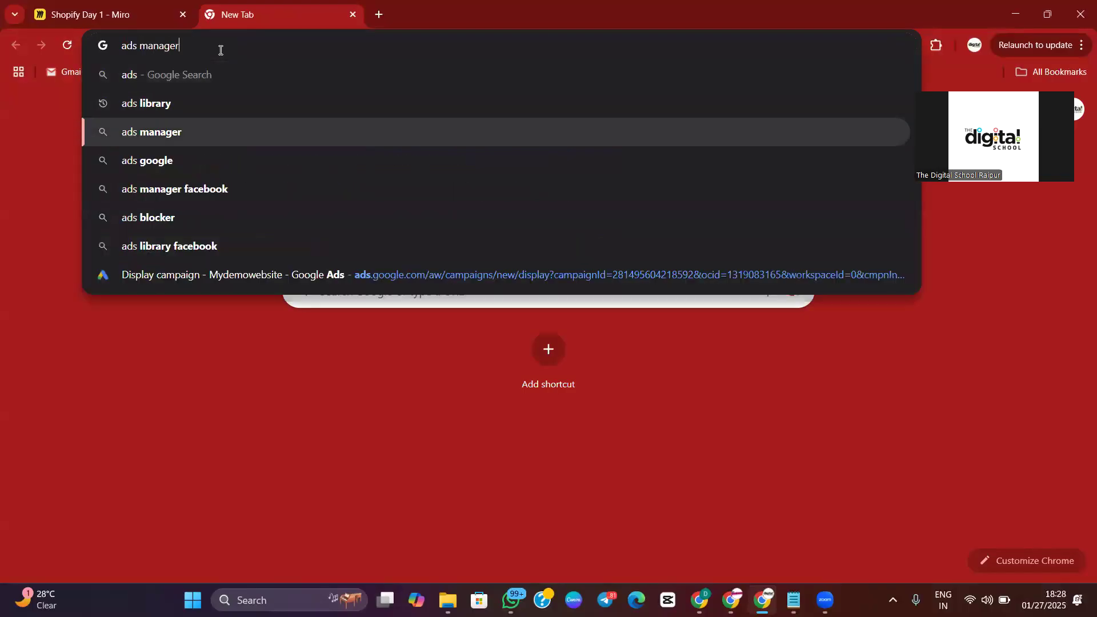
{"action": "key", "text": "Up"}
{"action": "key", "text": "Return"}
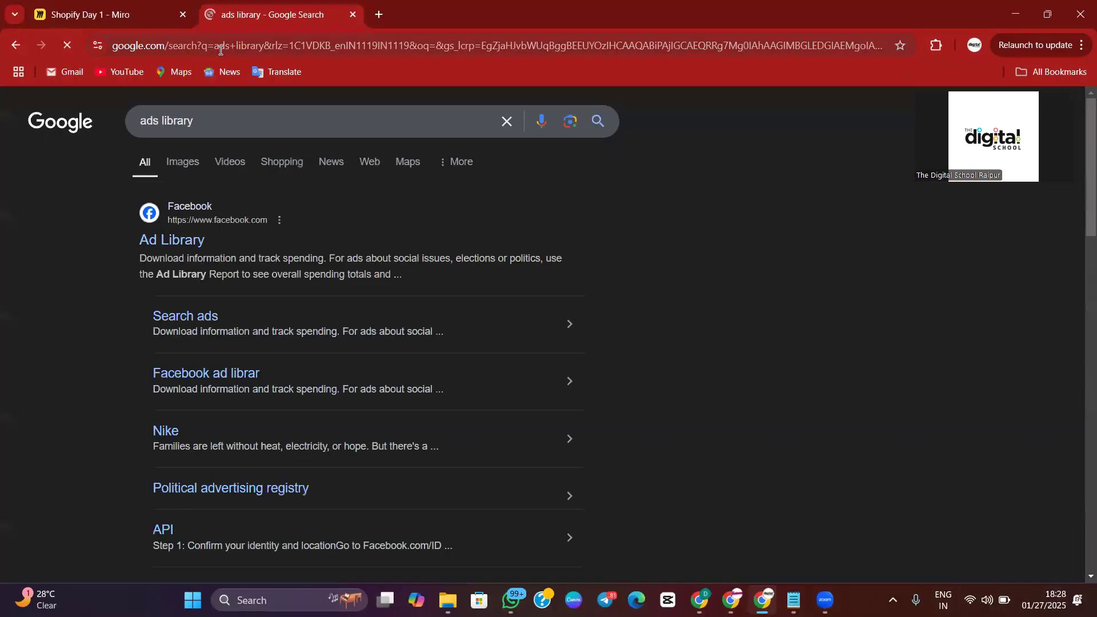
{"action": "right_click", "coordinate": [181, 242]}
{"action": "left_click", "coordinate": [210, 250]}
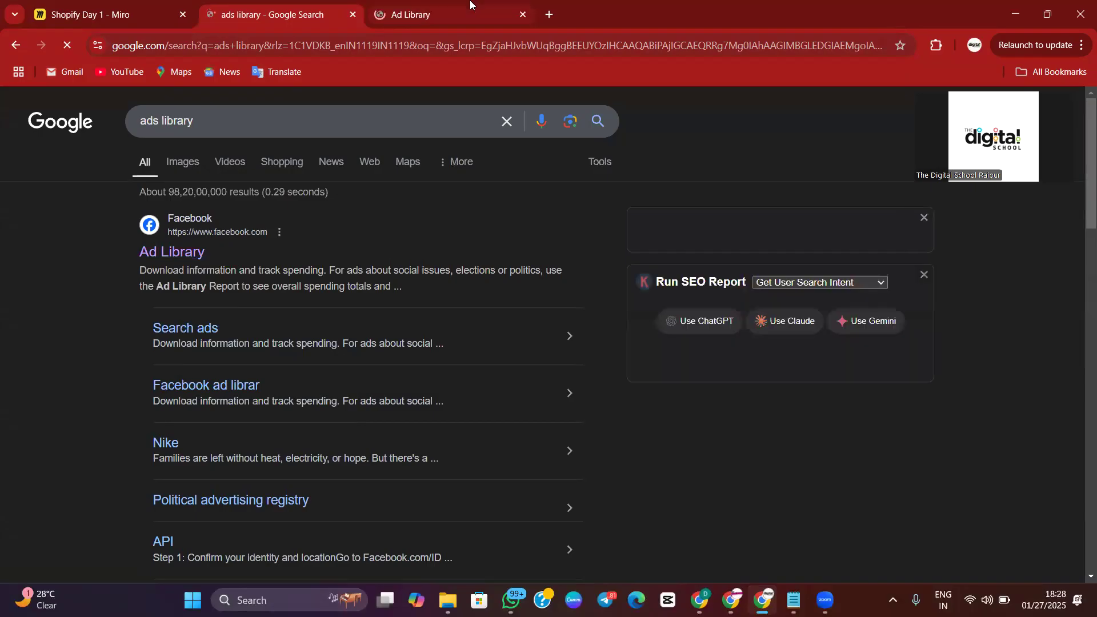
{"action": "left_click", "coordinate": [457, 15]}
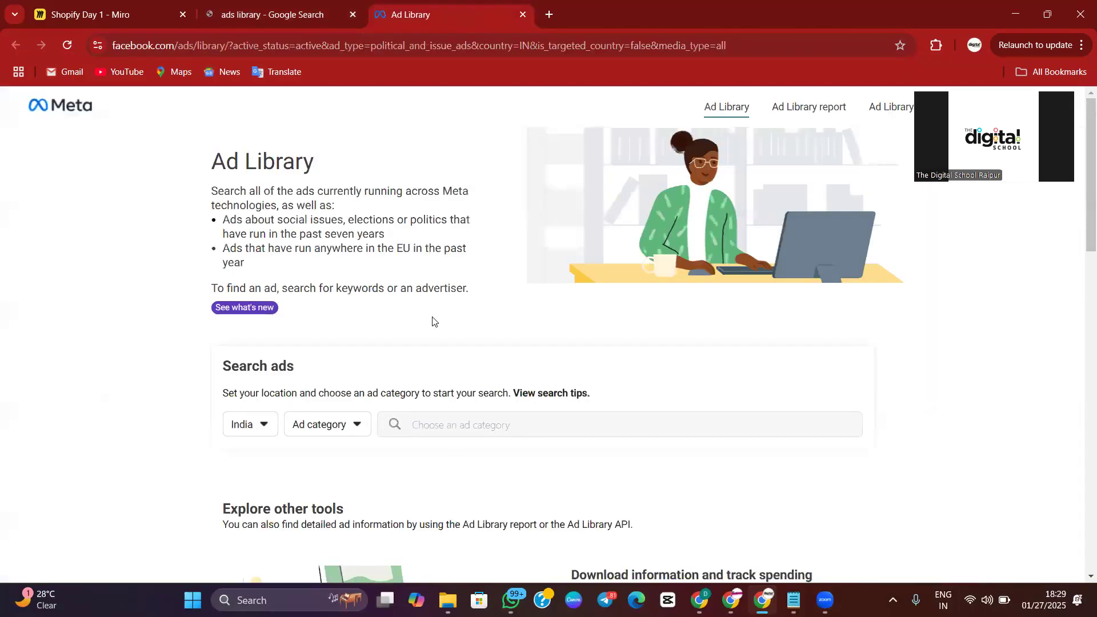
Set Ad category to All ads and search 'astro' to open Astrotalk's active ads
{"action": "left_click", "coordinate": [351, 425]}
{"action": "left_click", "coordinate": [345, 490]}
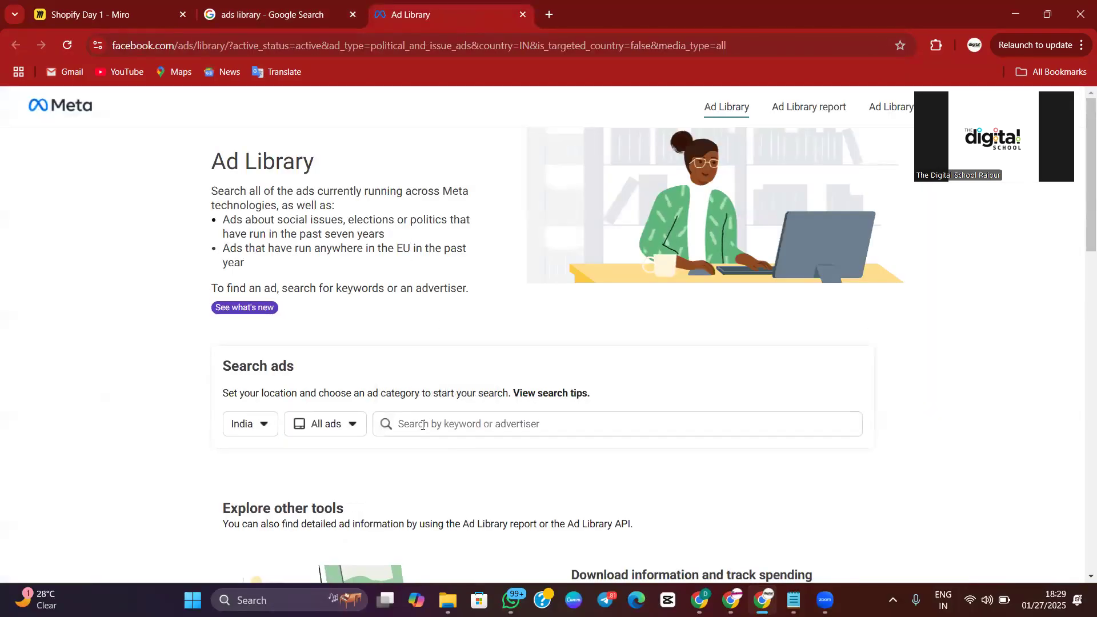
{"action": "left_click", "coordinate": [425, 425]}
{"action": "type", "text": "astro"}
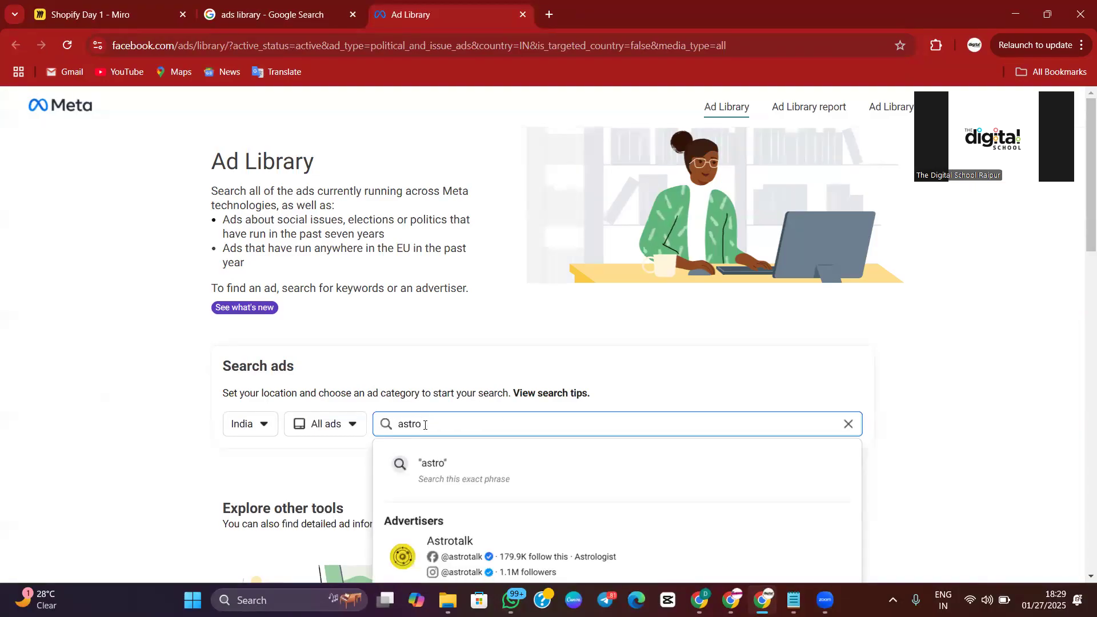
{"action": "left_click", "coordinate": [579, 557]}
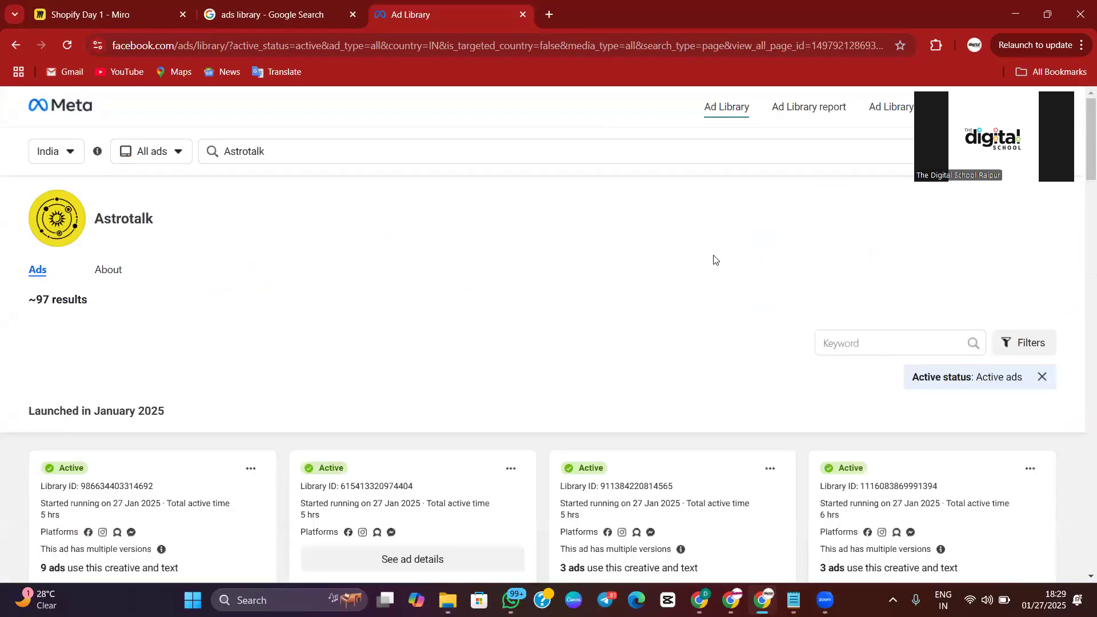
{"action": "scroll", "coordinate": [714, 260], "scroll_direction": "down", "scroll_amount": 3}
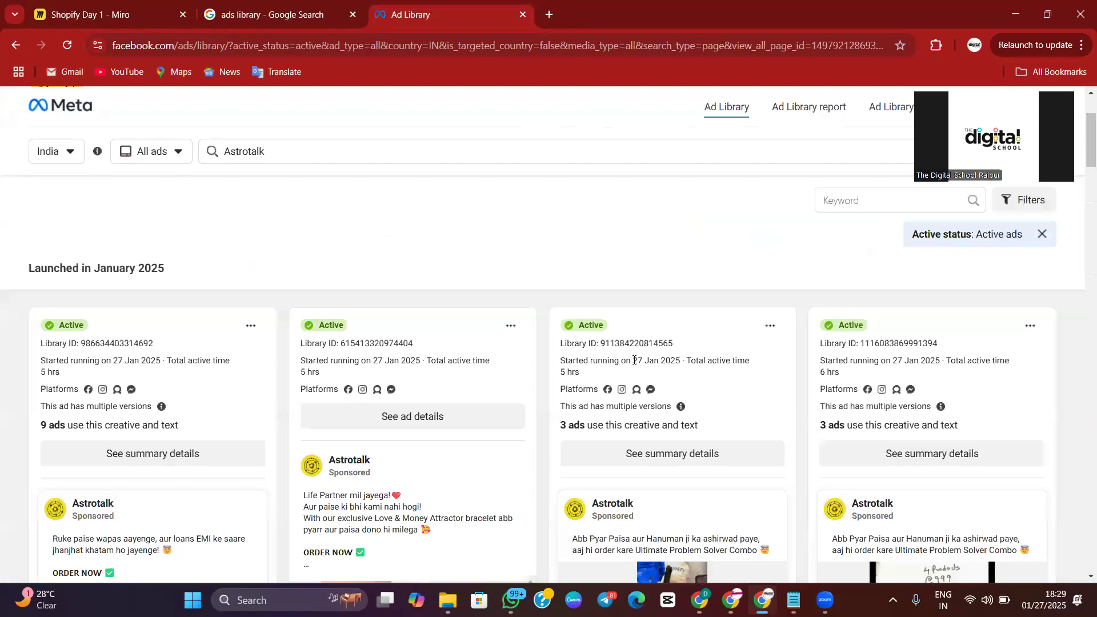
{"action": "scroll", "coordinate": [642, 361], "scroll_direction": "down", "scroll_amount": 3}
Play the third Astrotalk ad's video full screen, then return to the grid
{"action": "left_click", "coordinate": [651, 508]}
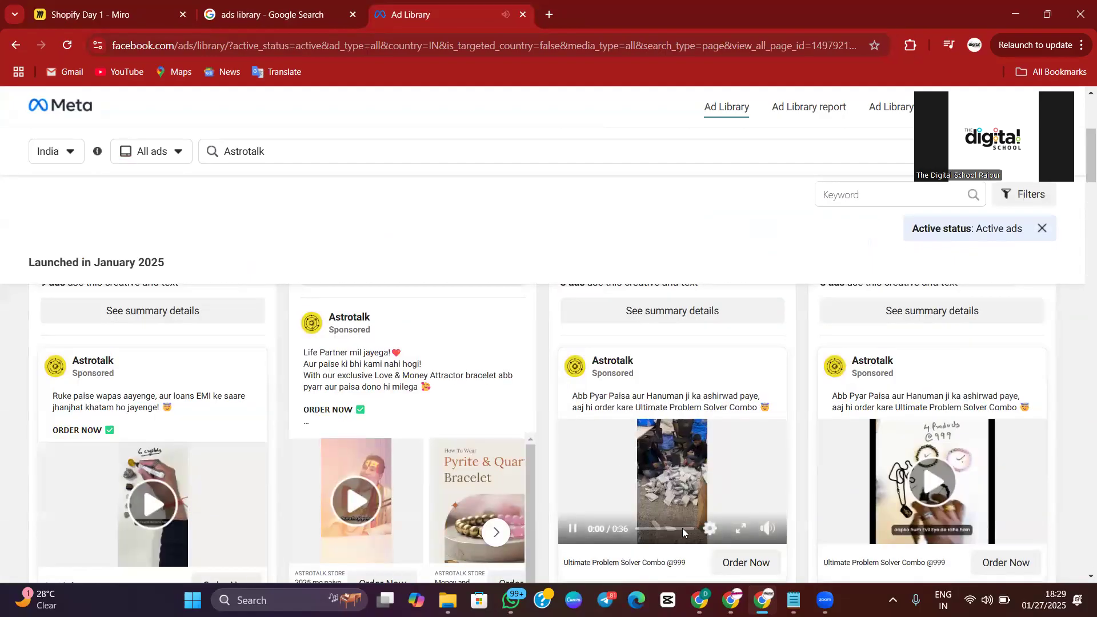
{"action": "left_click", "coordinate": [743, 527]}
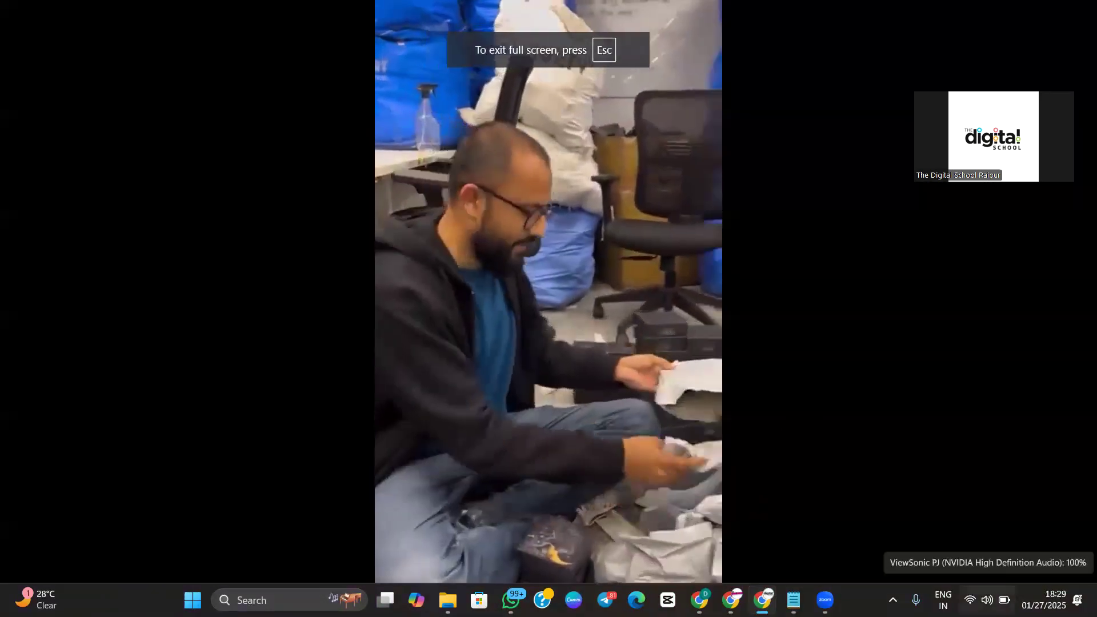
{"action": "left_click", "coordinate": [987, 600]}
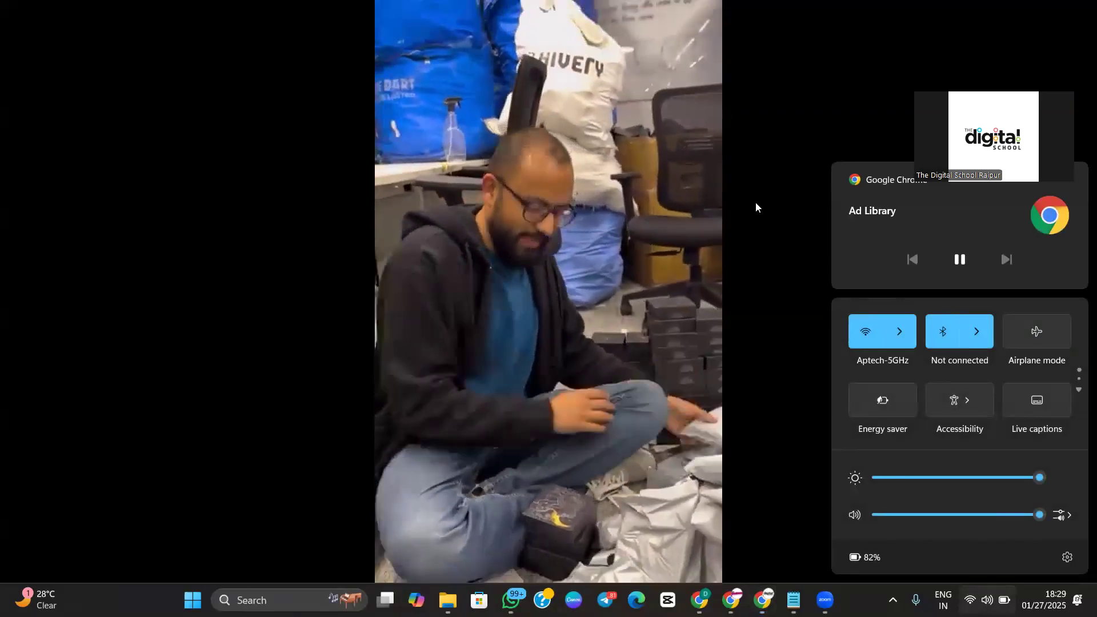
{"action": "left_click", "coordinate": [735, 338]}
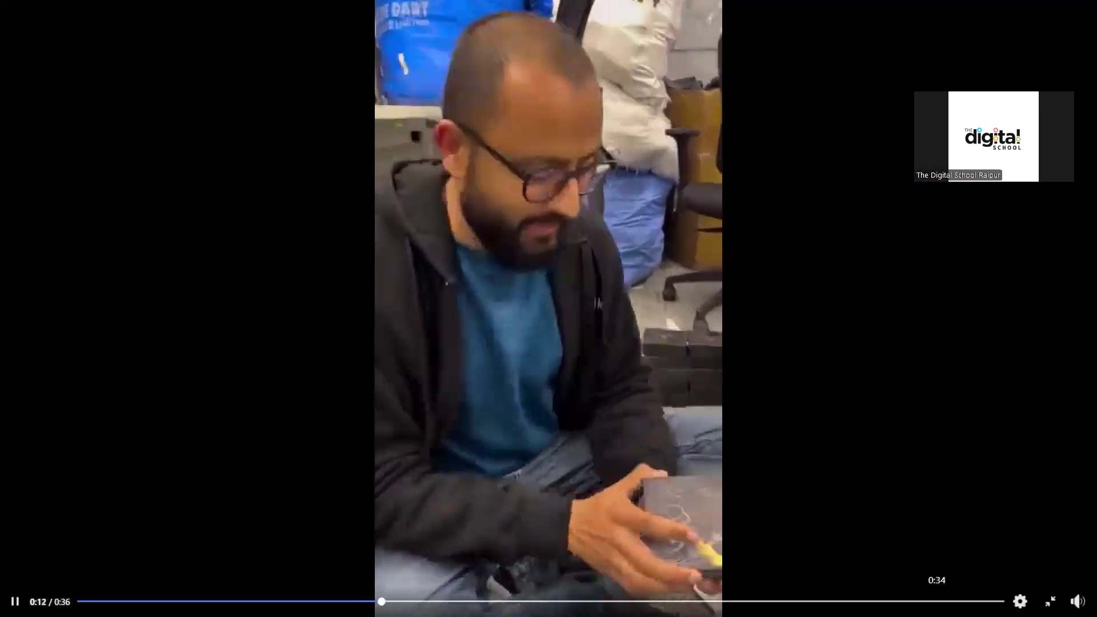
{"action": "left_click", "coordinate": [1050, 601]}
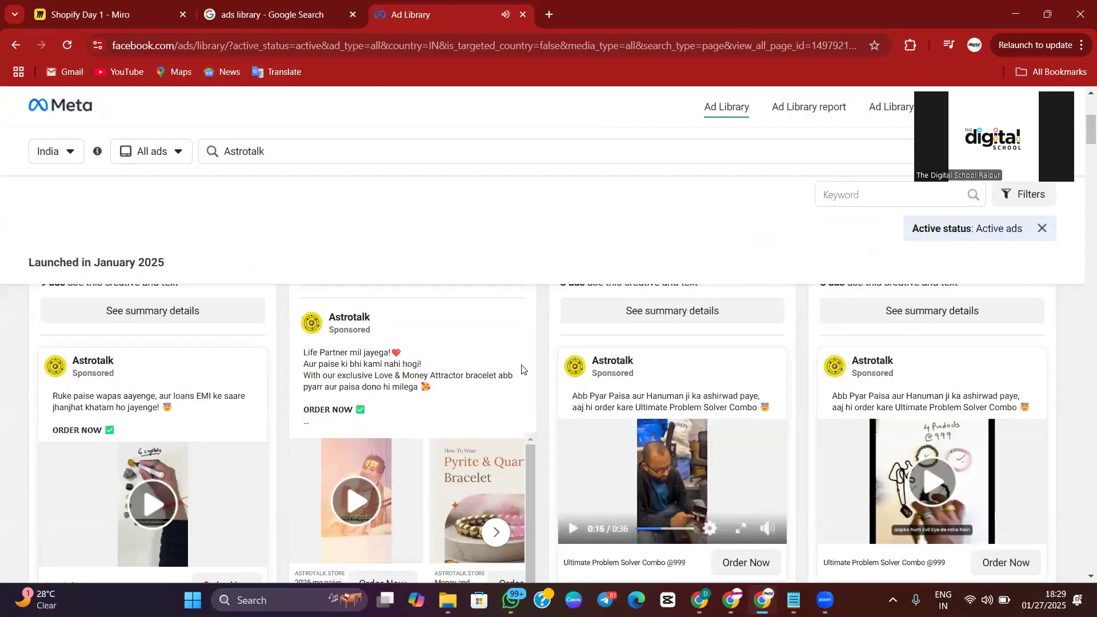
Rewatch the third ad's video full screen, then exit and rewind it to the start
{"action": "scroll", "coordinate": [221, 354], "scroll_direction": "up", "scroll_amount": 3}
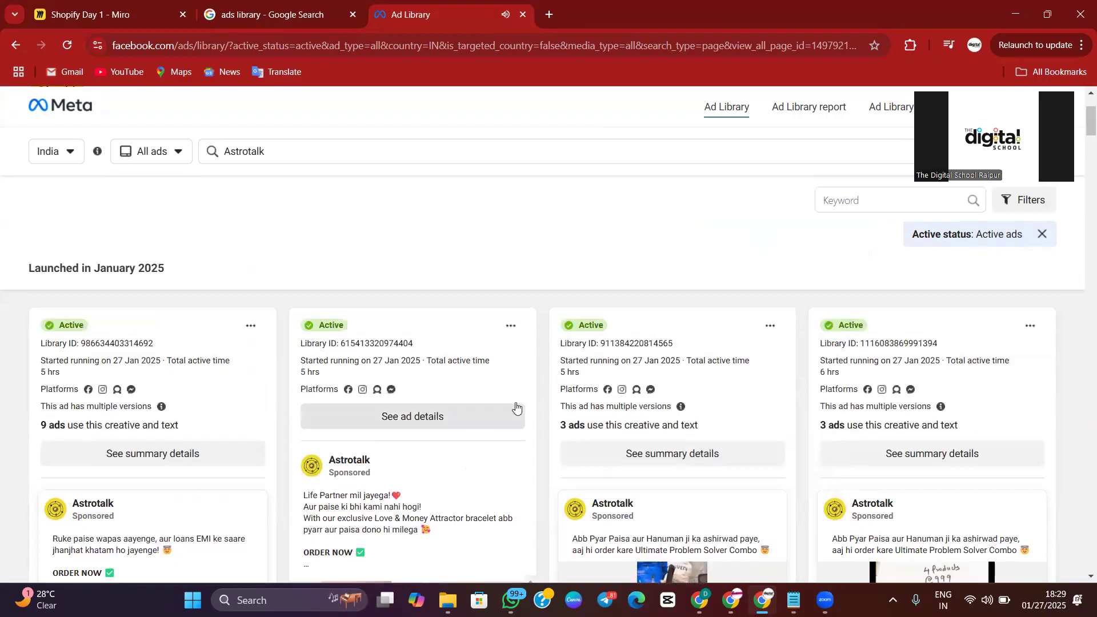
{"action": "scroll", "coordinate": [510, 332], "scroll_direction": "down", "scroll_amount": 4}
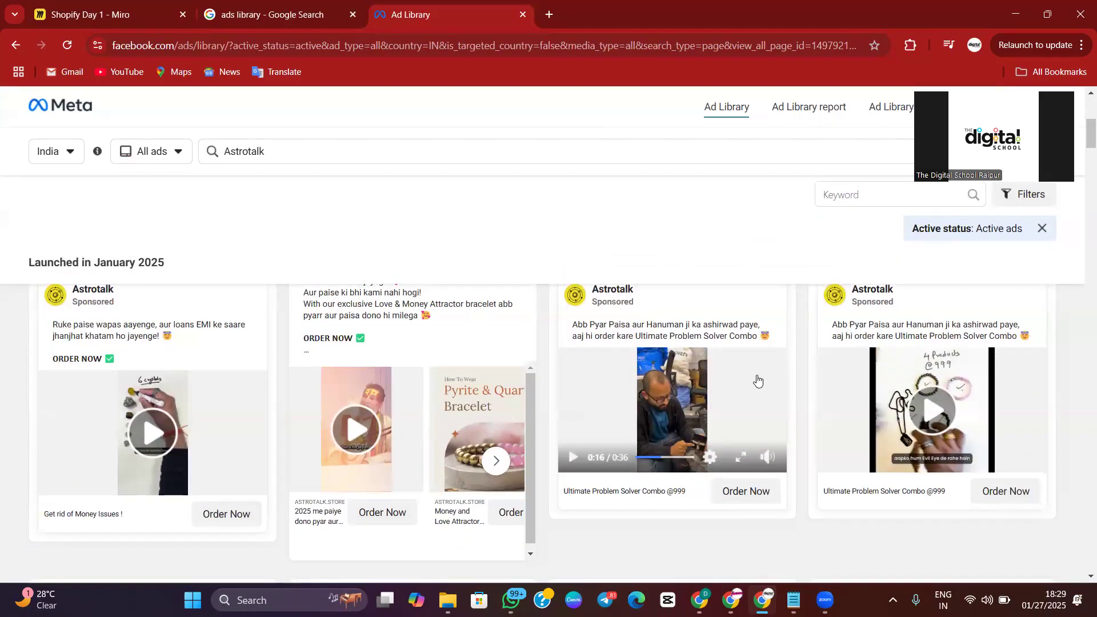
{"action": "scroll", "coordinate": [389, 415], "scroll_direction": "down", "scroll_amount": 3}
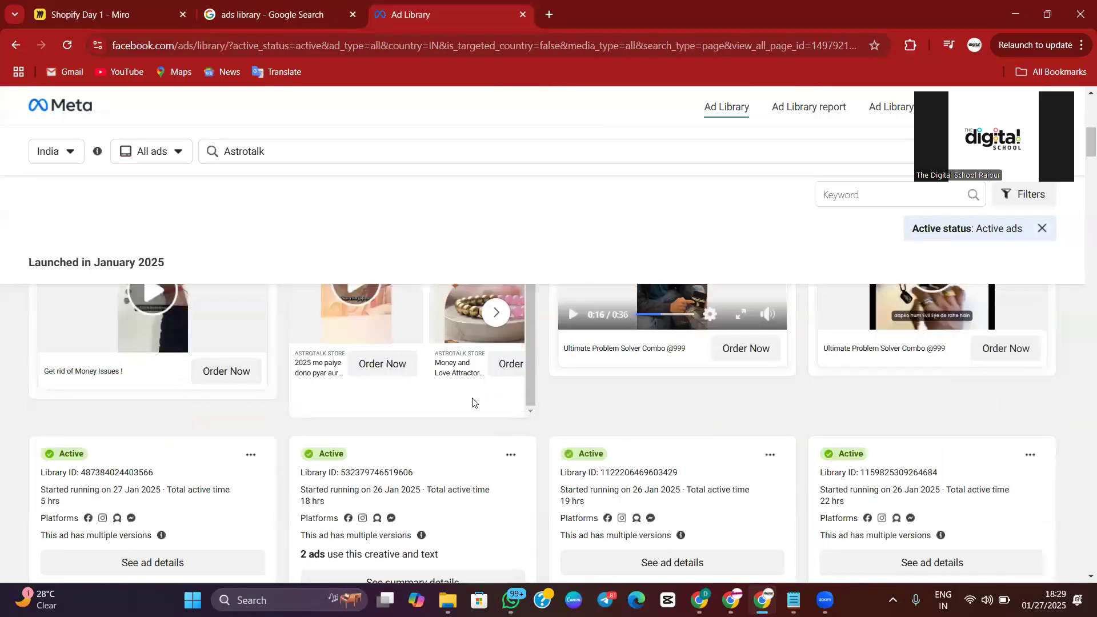
{"action": "scroll", "coordinate": [817, 424], "scroll_direction": "up", "scroll_amount": 1}
{"action": "scroll", "coordinate": [817, 424], "scroll_direction": "up", "scroll_amount": 2}
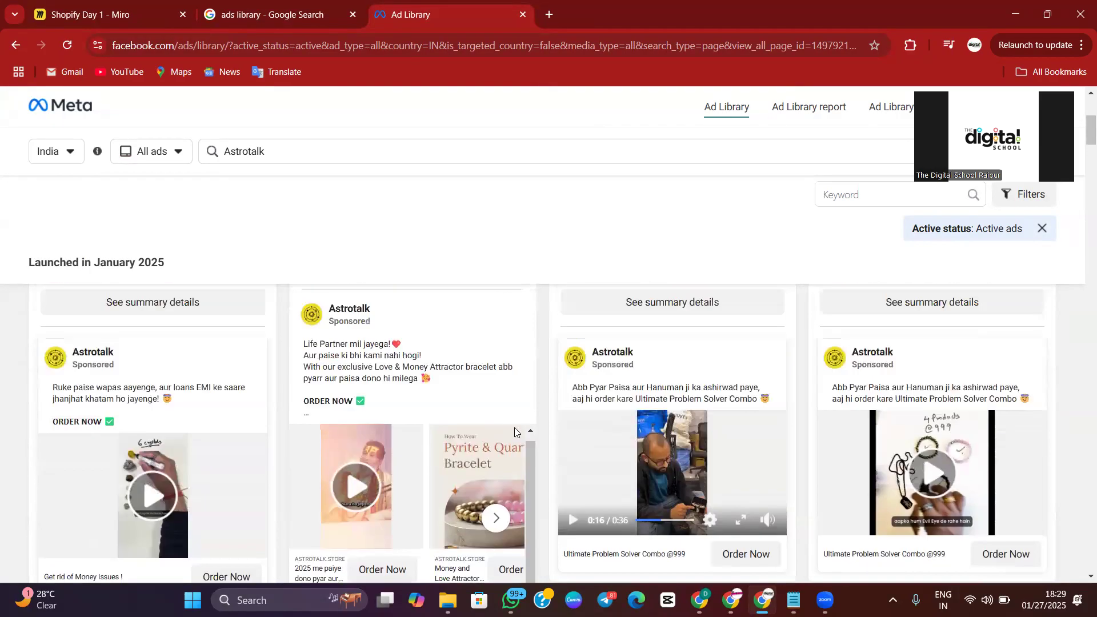
{"action": "scroll", "coordinate": [400, 371], "scroll_direction": "down", "scroll_amount": 1}
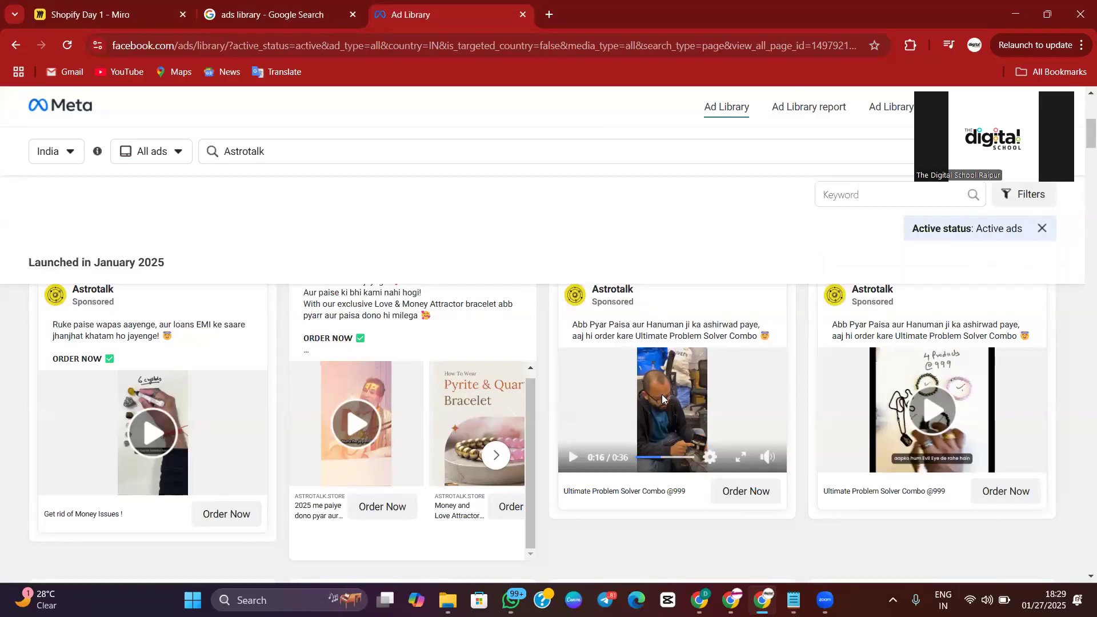
{"action": "left_click", "coordinate": [740, 457]}
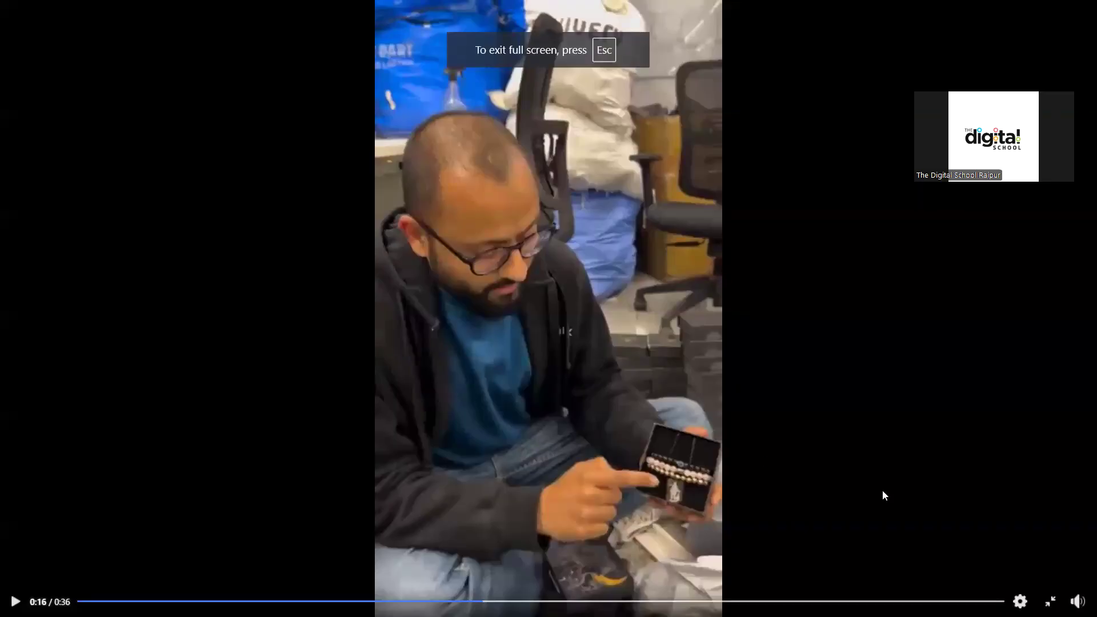
{"action": "key", "text": "Escape"}
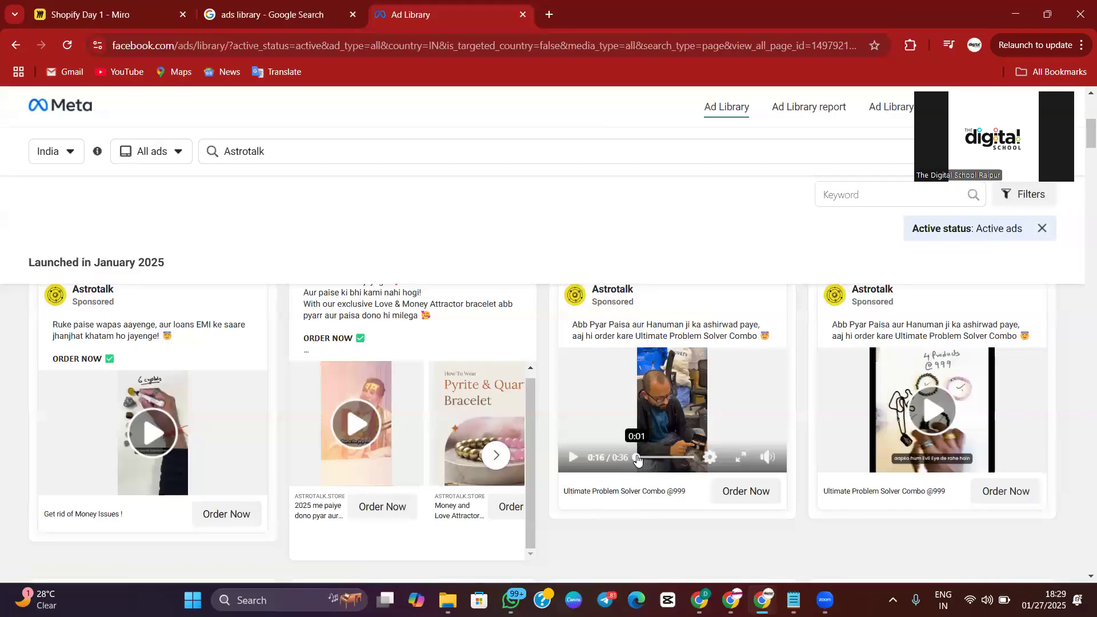
{"action": "left_click", "coordinate": [639, 457]}
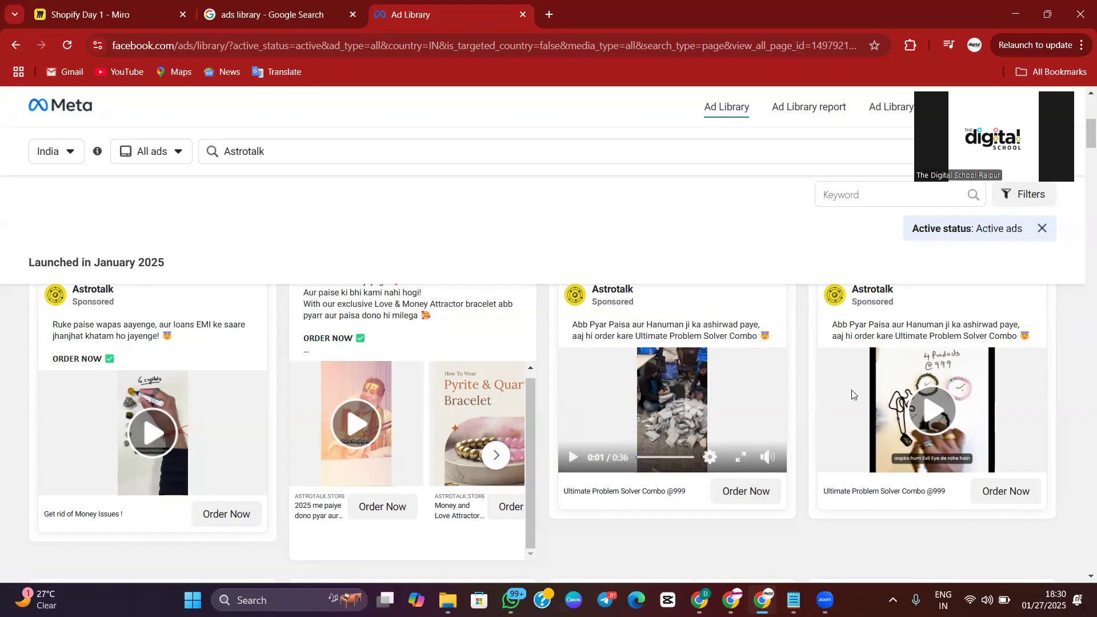
Play and pause the fourth ad's video and the second ad's carousel video
{"action": "left_click", "coordinate": [936, 414]}
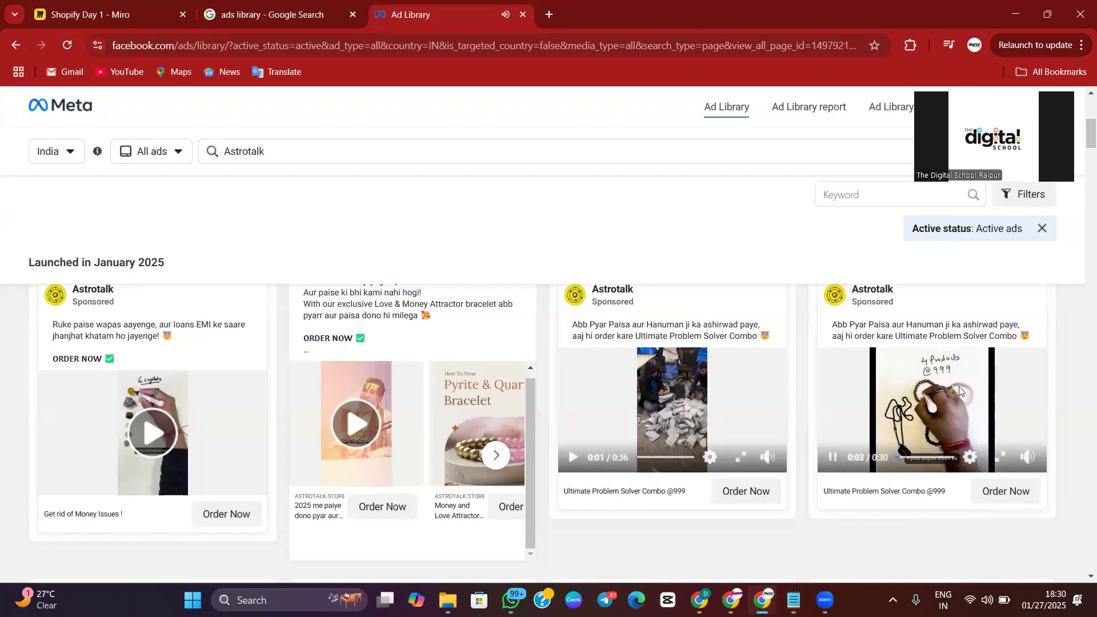
{"action": "left_click", "coordinate": [834, 460]}
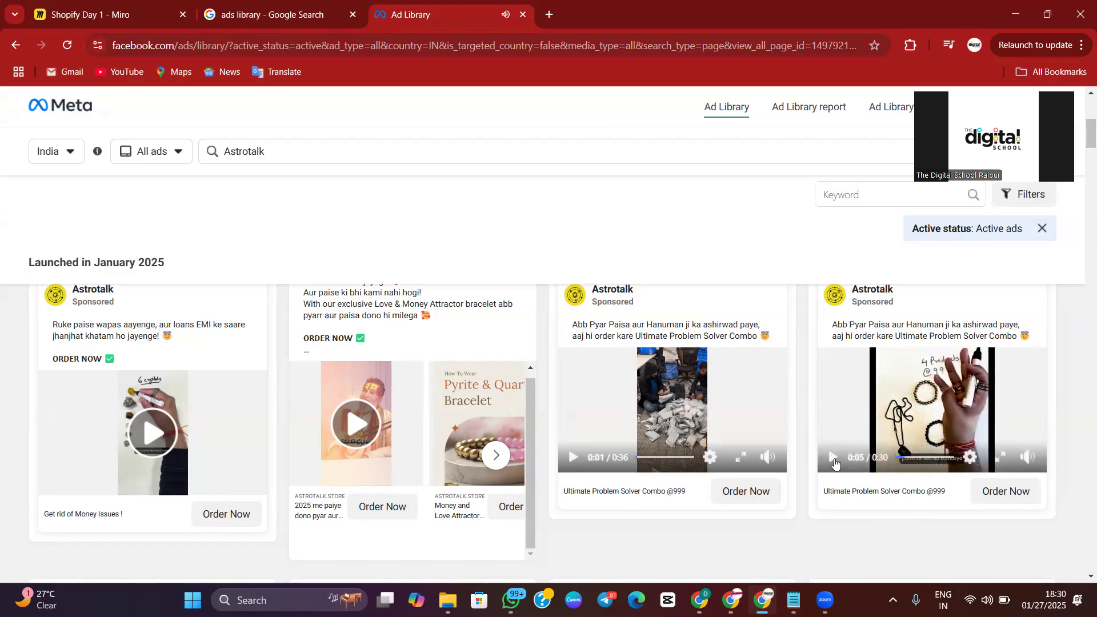
{"action": "left_click", "coordinate": [359, 438]}
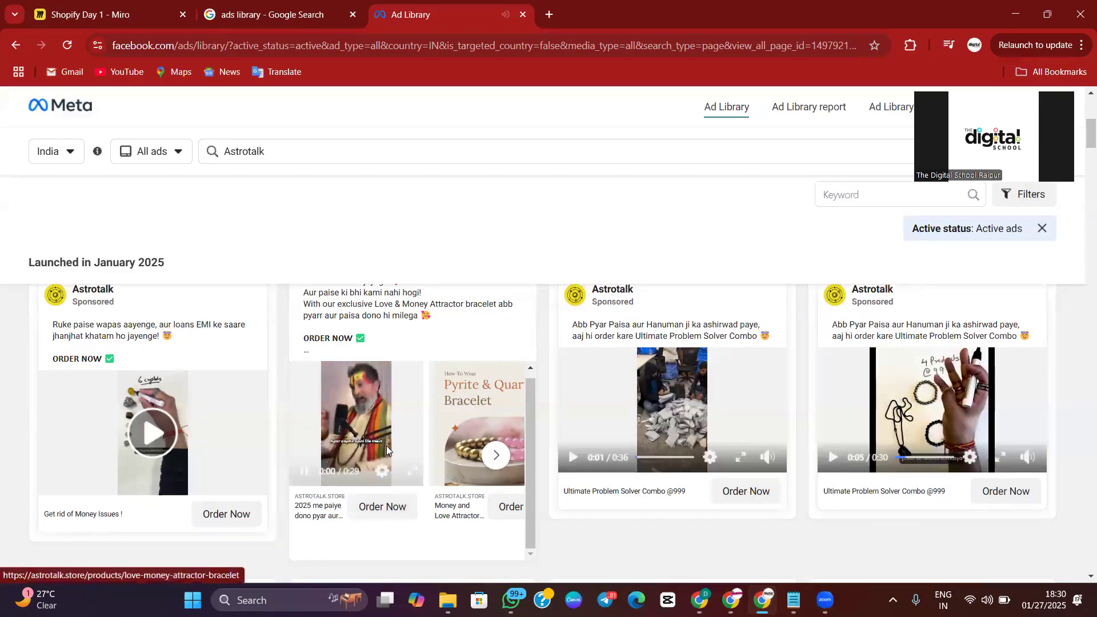
{"action": "left_click", "coordinate": [304, 470]}
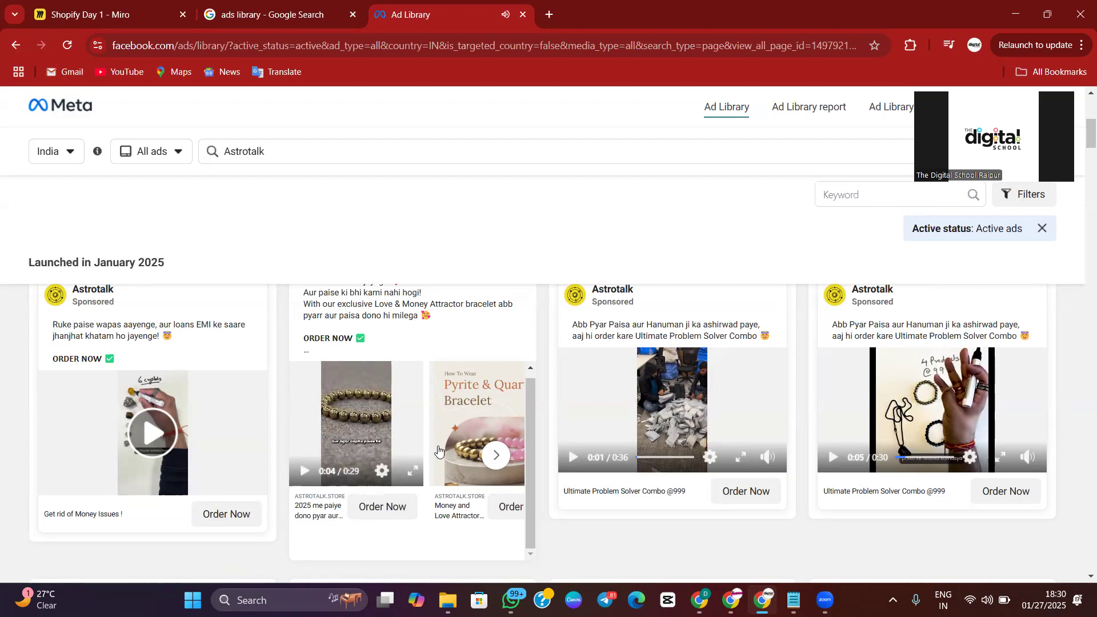
Page the bracelet carousel past the Pyrite & Quartz and refund cards to its last card
{"action": "left_click", "coordinate": [496, 455]}
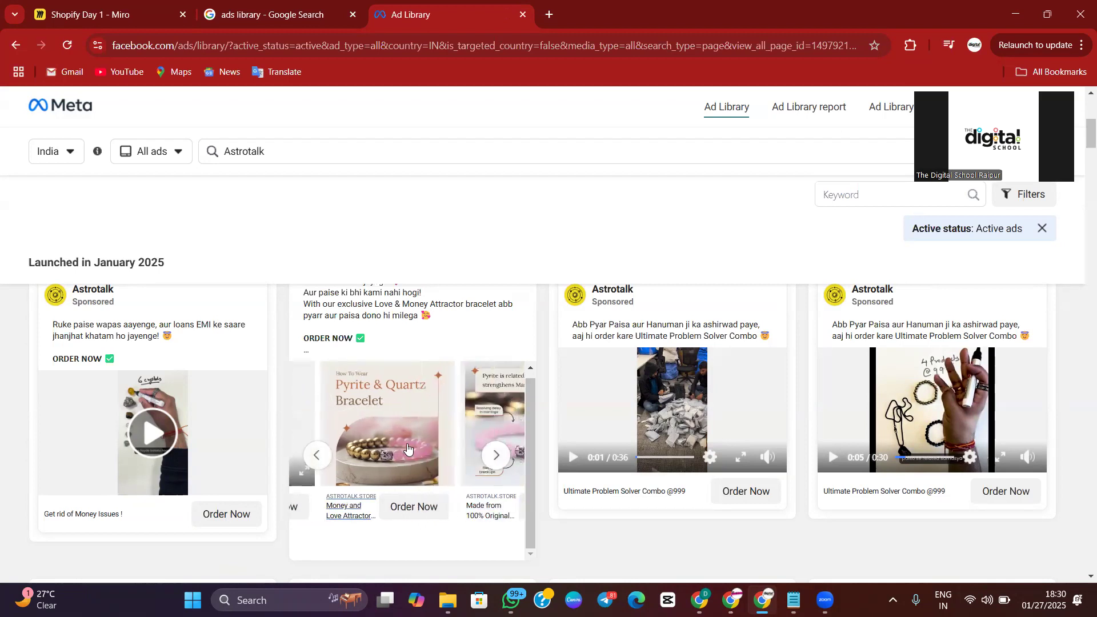
{"action": "left_click", "coordinate": [496, 455]}
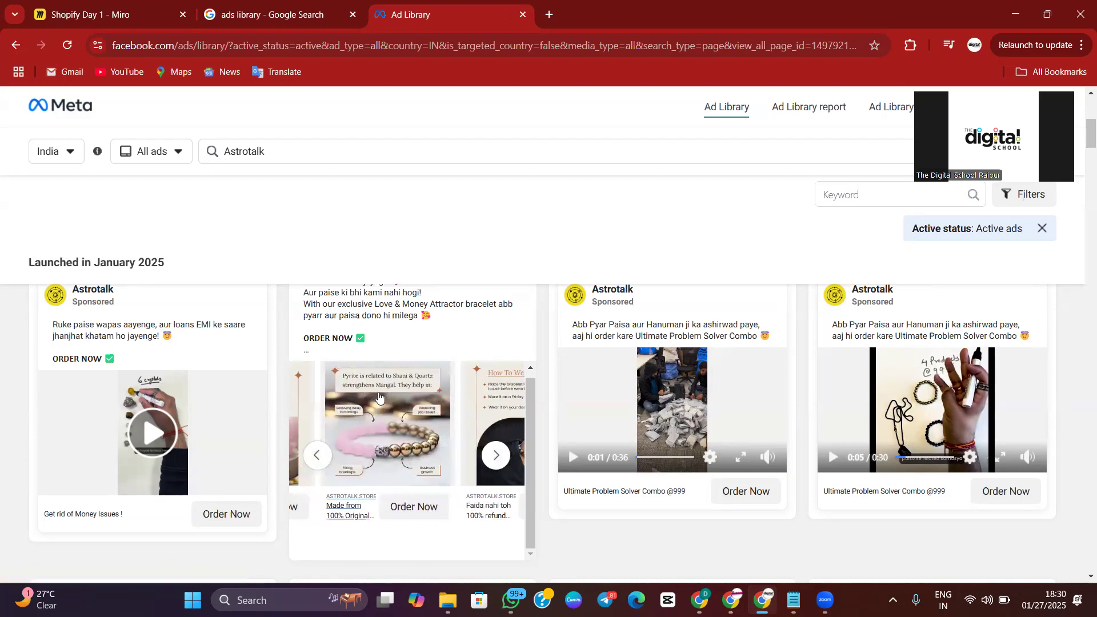
{"action": "left_click", "coordinate": [496, 455]}
{"action": "left_click", "coordinate": [504, 453]}
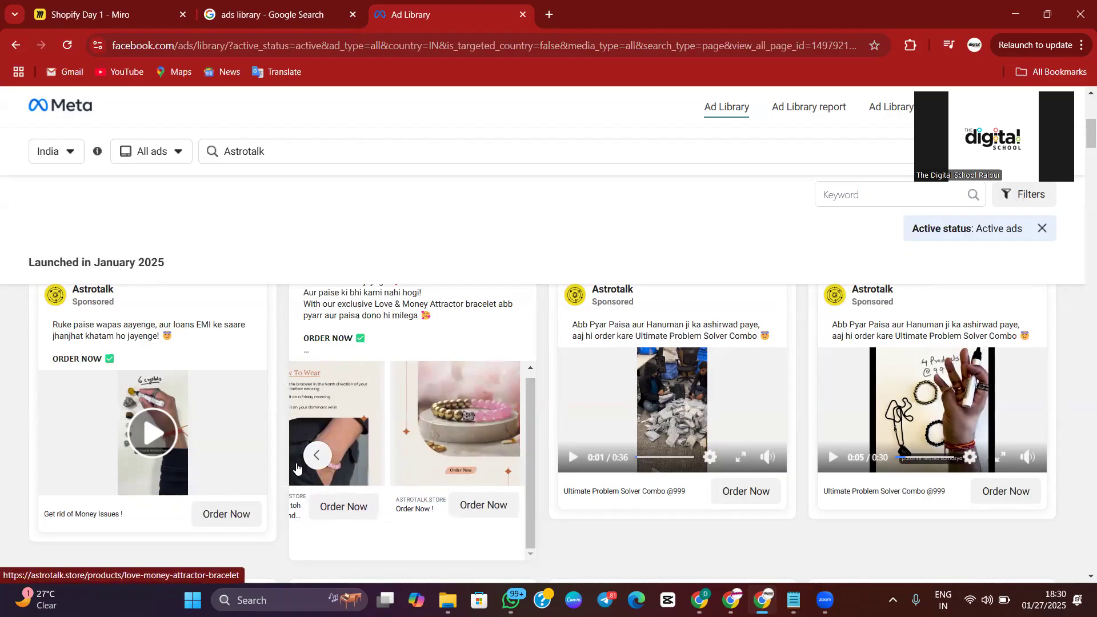
{"action": "scroll", "coordinate": [784, 417], "scroll_direction": "up", "scroll_amount": 7}
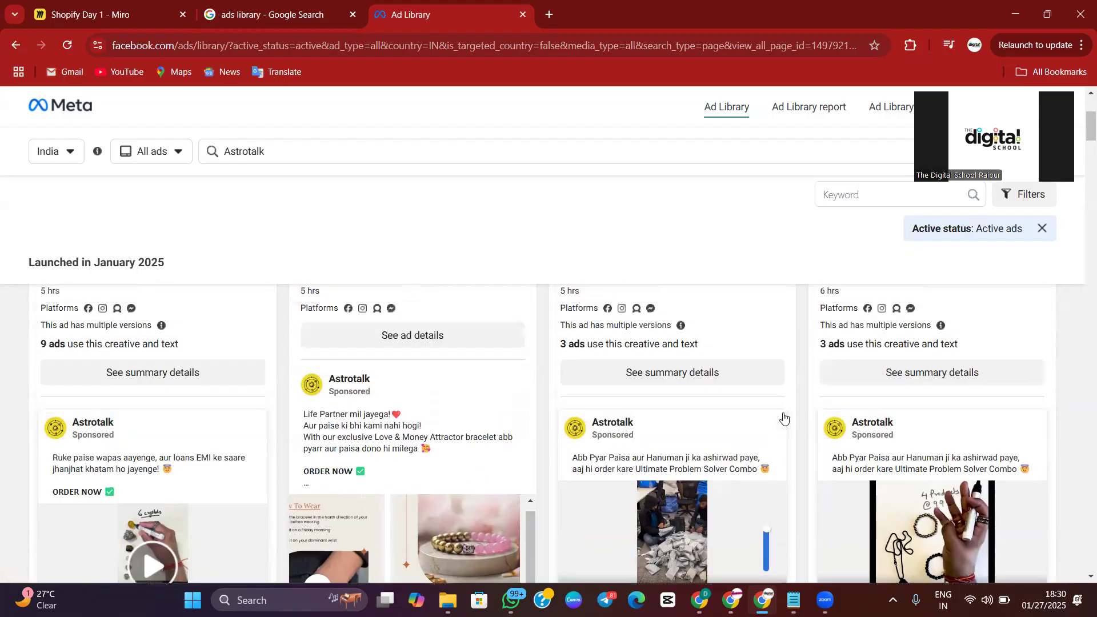
Filter Astrotalk's ads to impressions up to 1 Dec 2024 using the date filter
{"action": "left_click", "coordinate": [1016, 346]}
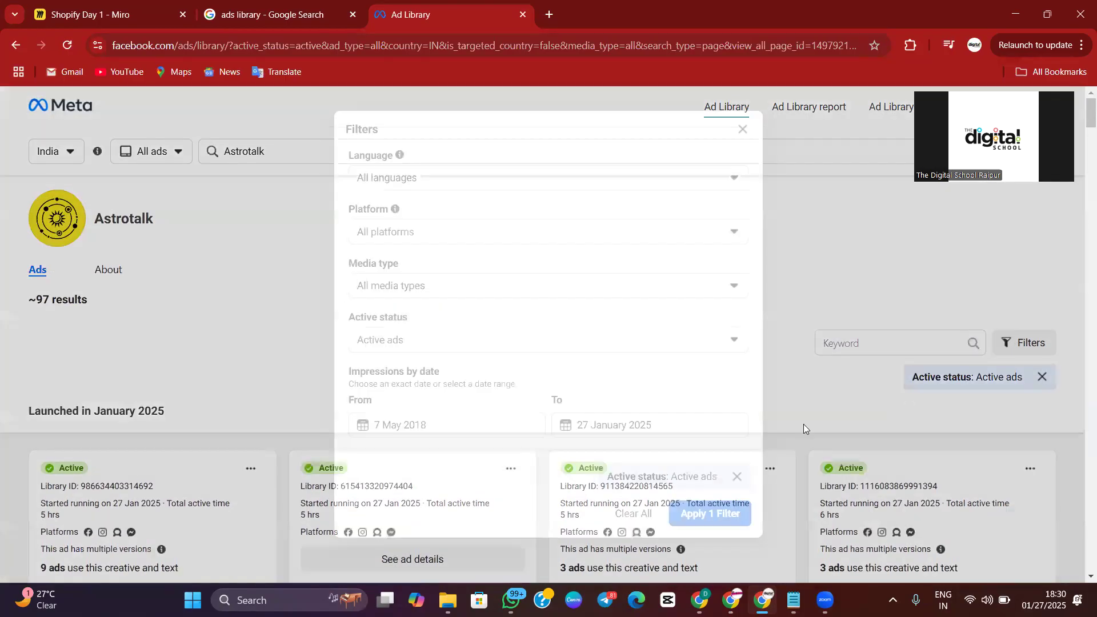
{"action": "left_click", "coordinate": [461, 428]}
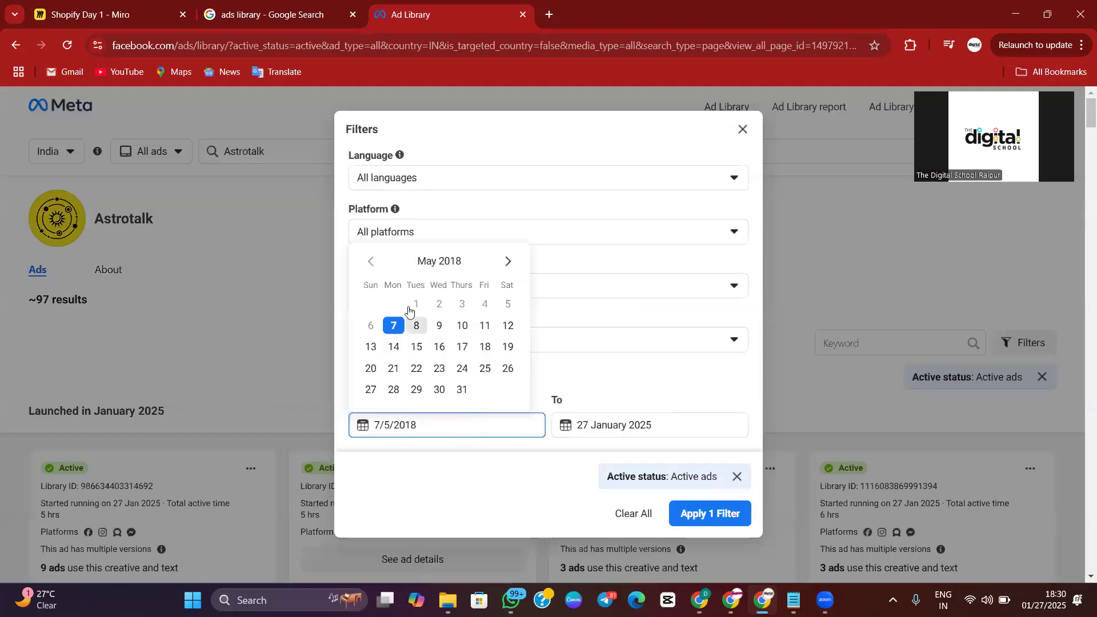
{"action": "left_click", "coordinate": [643, 426]}
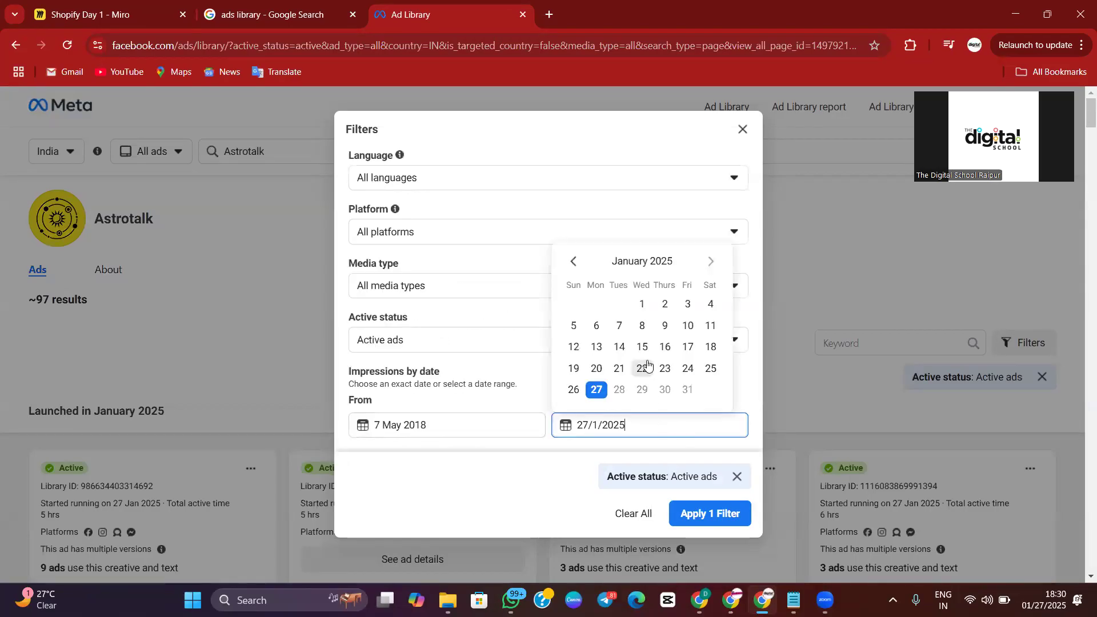
{"action": "left_click", "coordinate": [574, 265]}
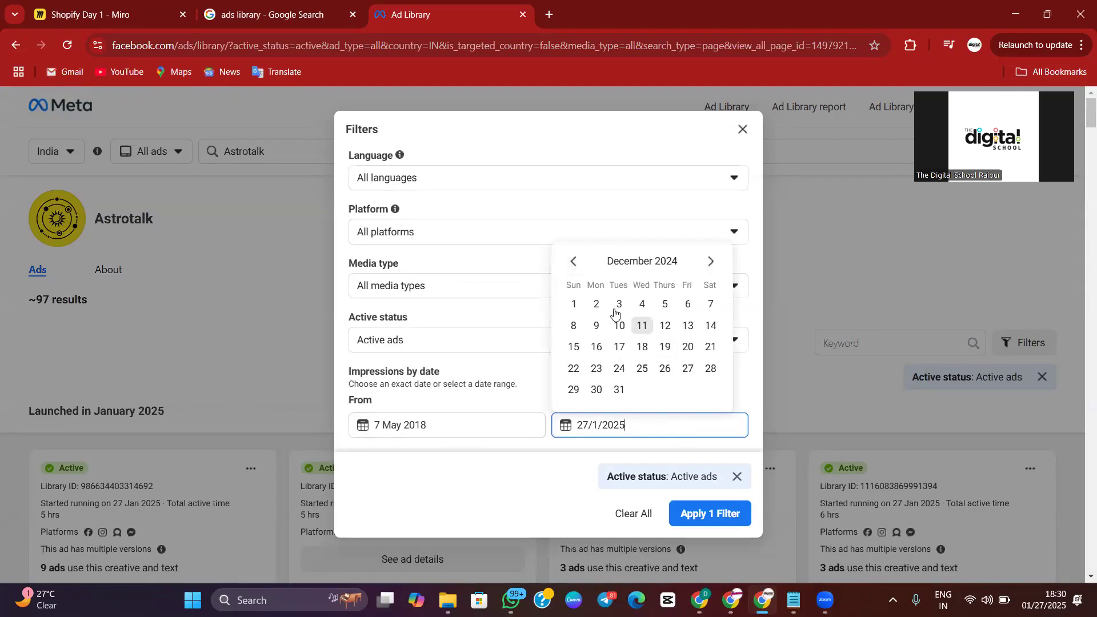
{"action": "left_click", "coordinate": [574, 304]}
{"action": "left_click", "coordinate": [698, 517]}
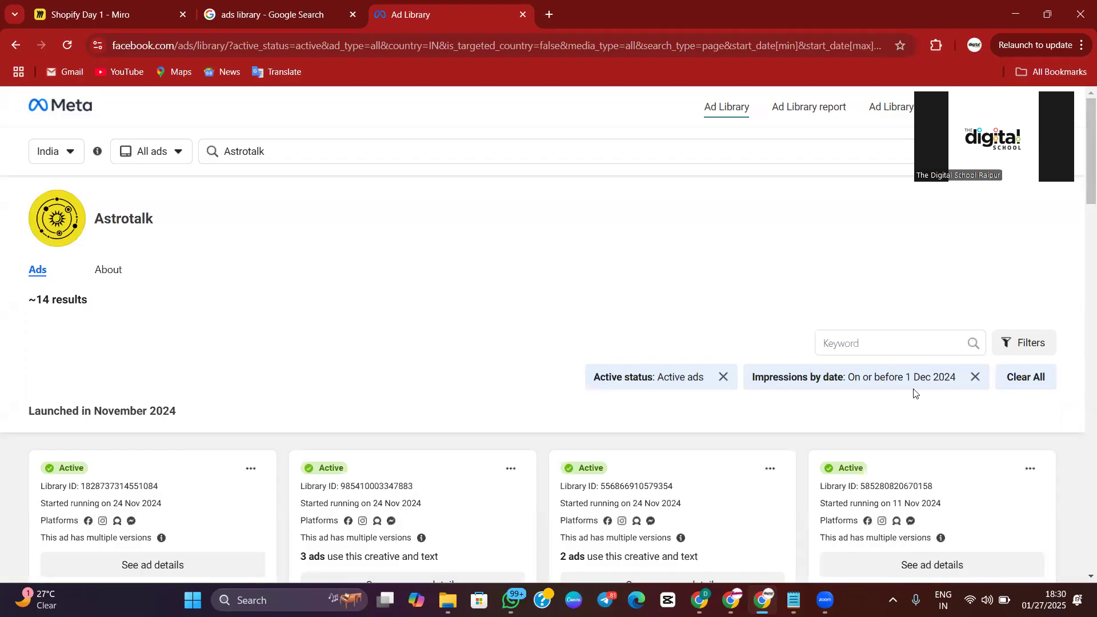
Play and pause the second and third November ads' videos
{"action": "scroll", "coordinate": [188, 443], "scroll_direction": "down", "scroll_amount": 3}
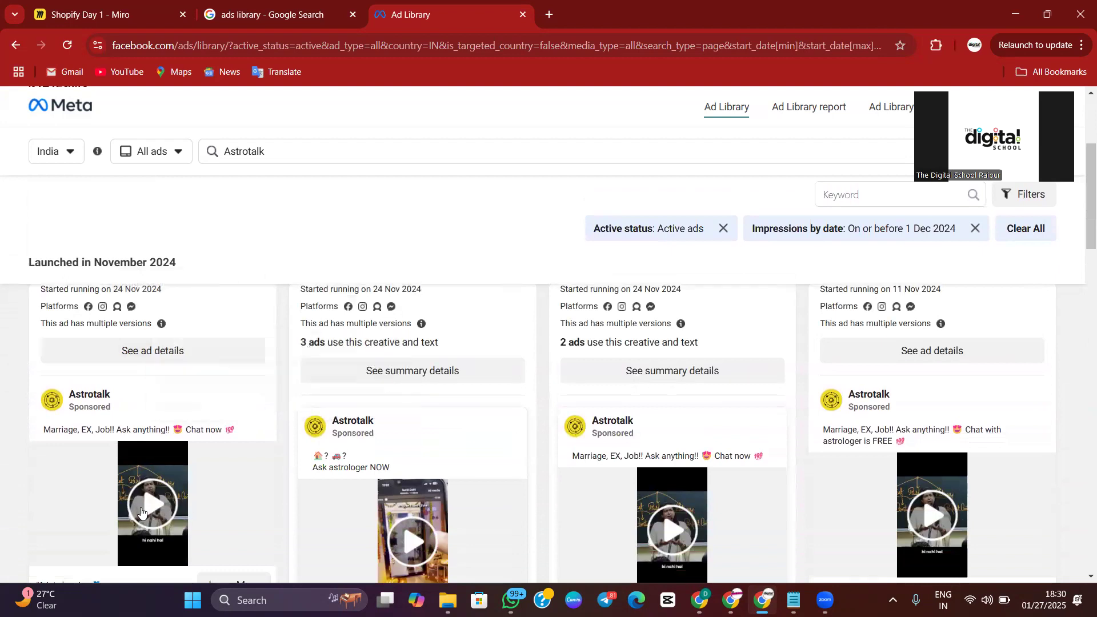
{"action": "scroll", "coordinate": [254, 356], "scroll_direction": "down", "scroll_amount": 1}
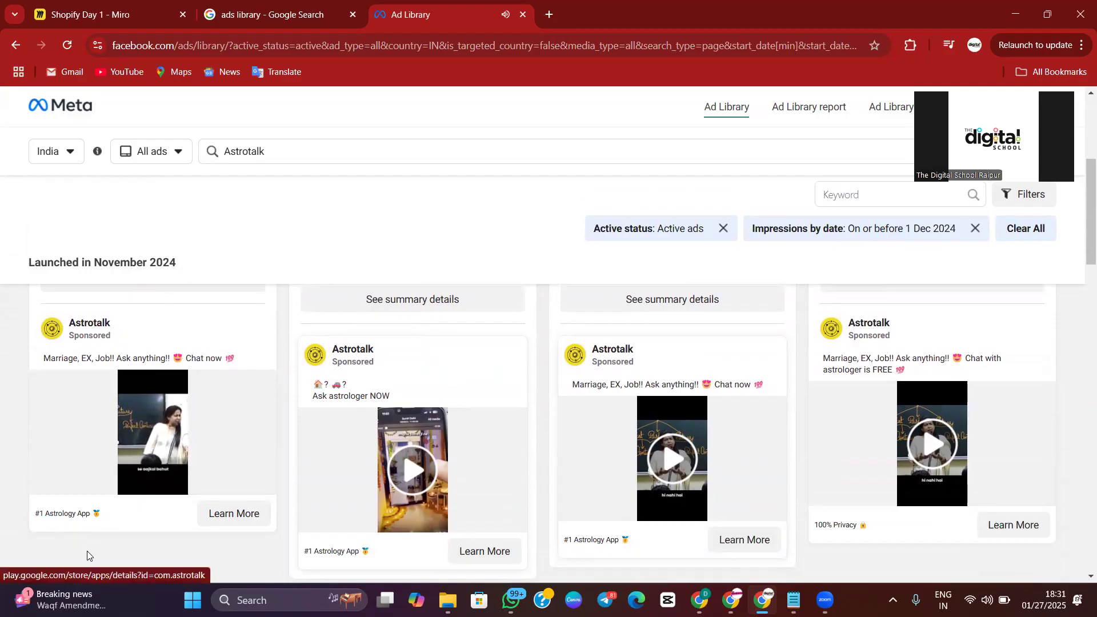
{"action": "left_click", "coordinate": [419, 487]}
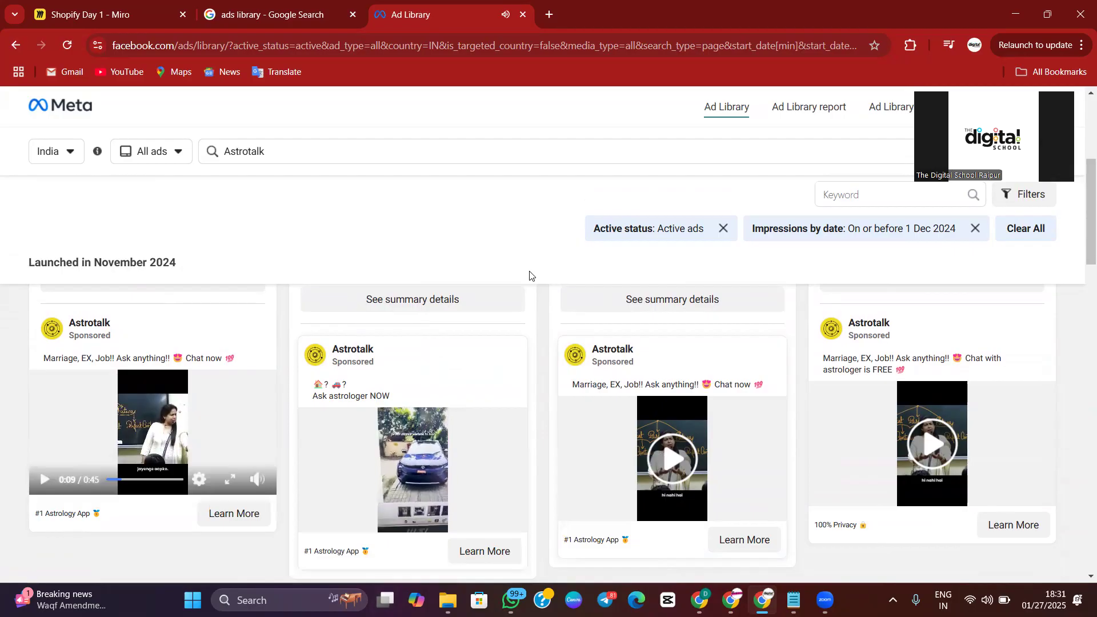
{"action": "left_click", "coordinate": [313, 517]}
{"action": "left_click", "coordinate": [672, 459]}
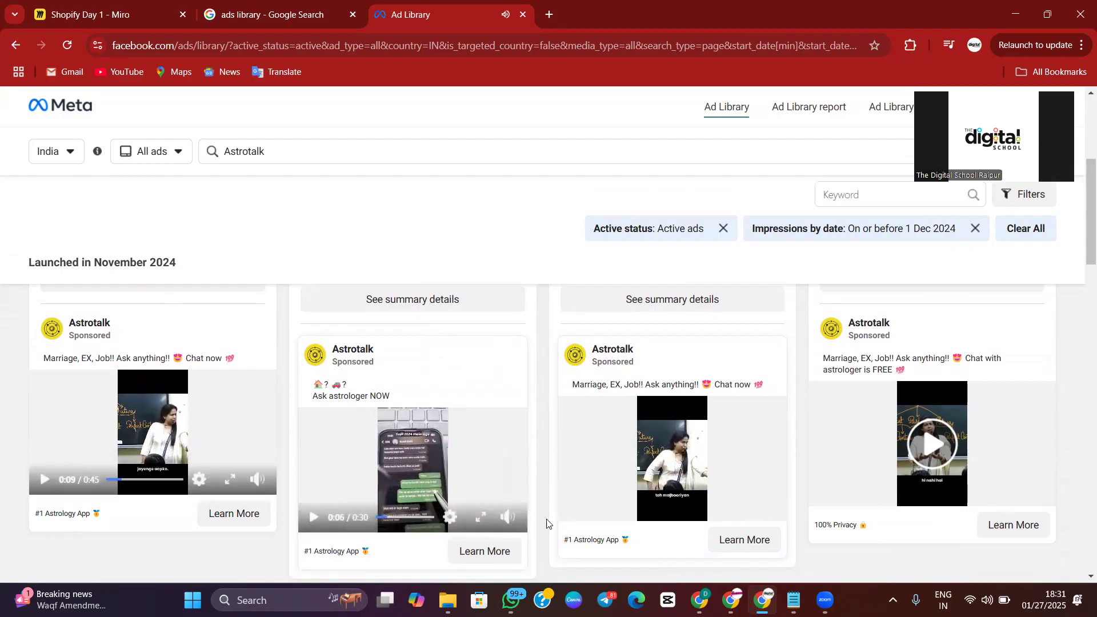
{"action": "left_click", "coordinate": [578, 441]}
Play the fourth October 2024 ad's video full screen, then bring it back into the grid
{"action": "scroll", "coordinate": [577, 445], "scroll_direction": "down", "scroll_amount": 10}
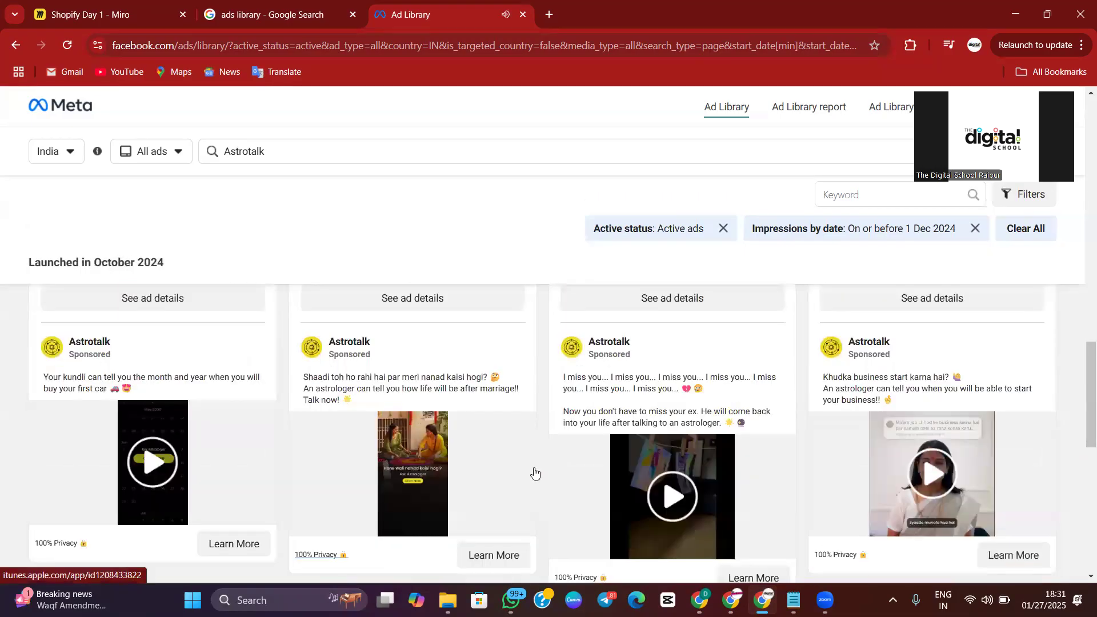
{"action": "scroll", "coordinate": [564, 480], "scroll_direction": "down", "scroll_amount": 2}
{"action": "scroll", "coordinate": [934, 413], "scroll_direction": "up", "scroll_amount": 1}
{"action": "left_click", "coordinate": [933, 414]}
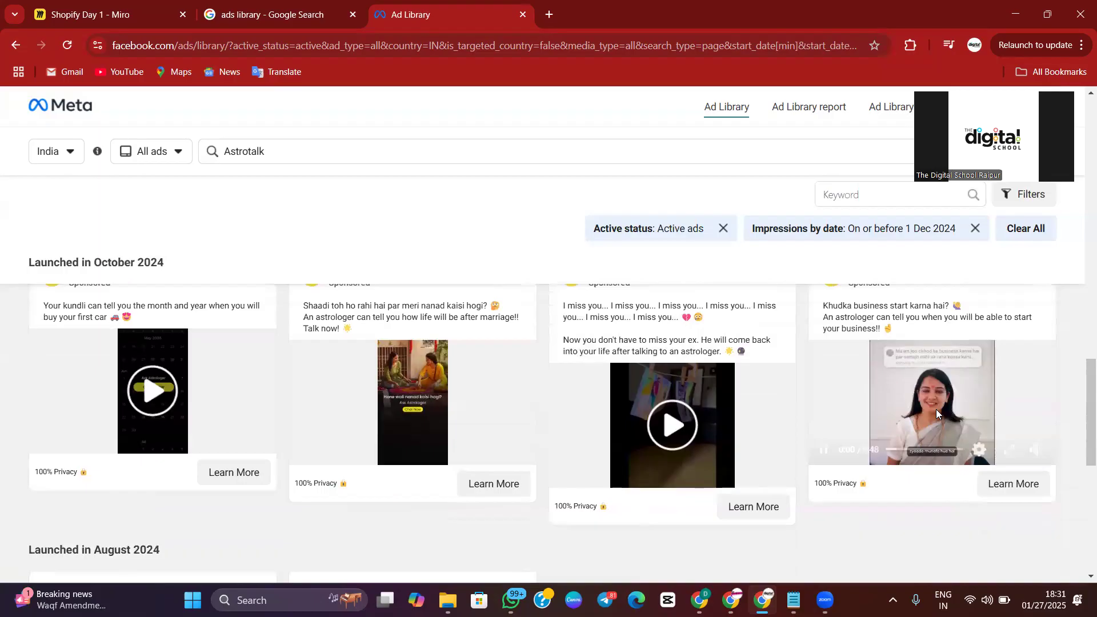
{"action": "scroll", "coordinate": [873, 549], "scroll_direction": "up", "scroll_amount": 1}
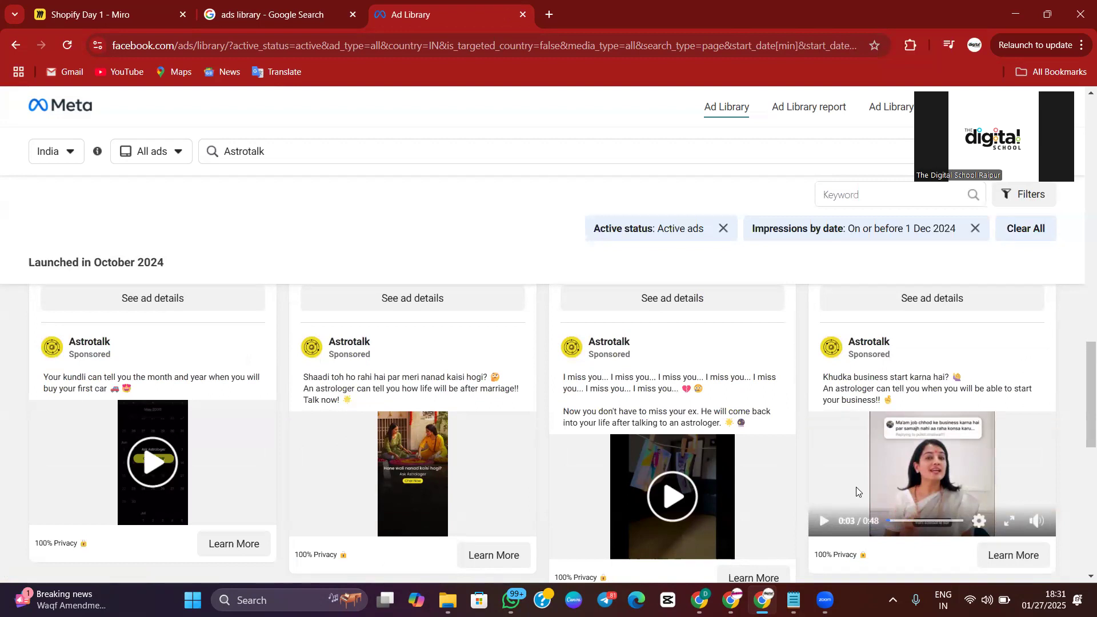
{"action": "left_click", "coordinate": [1010, 521]}
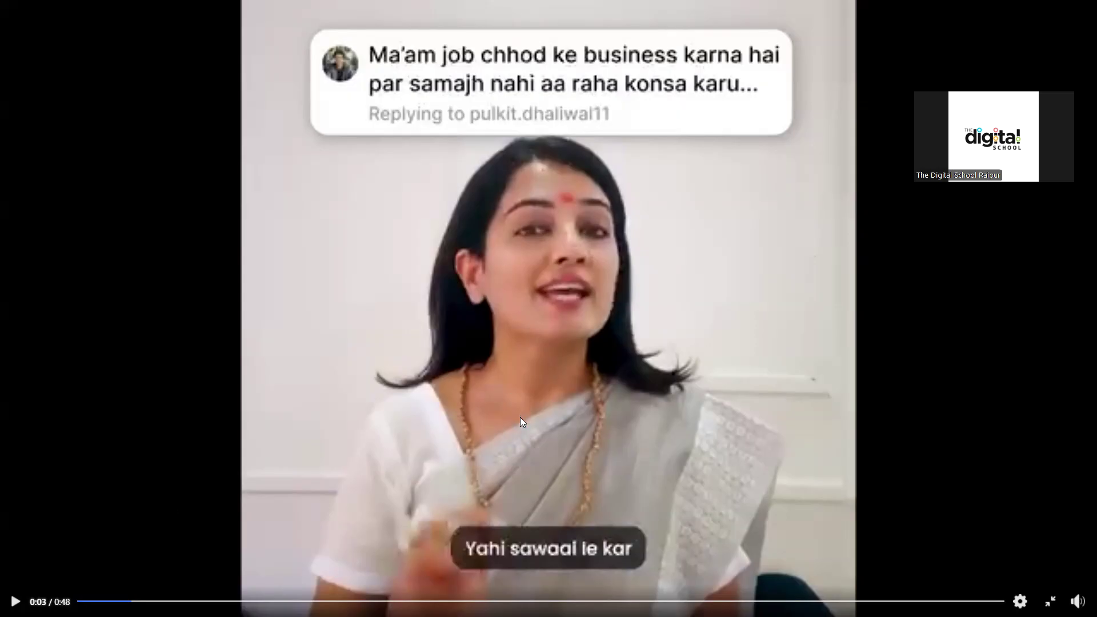
{"action": "left_click", "coordinate": [1050, 601]}
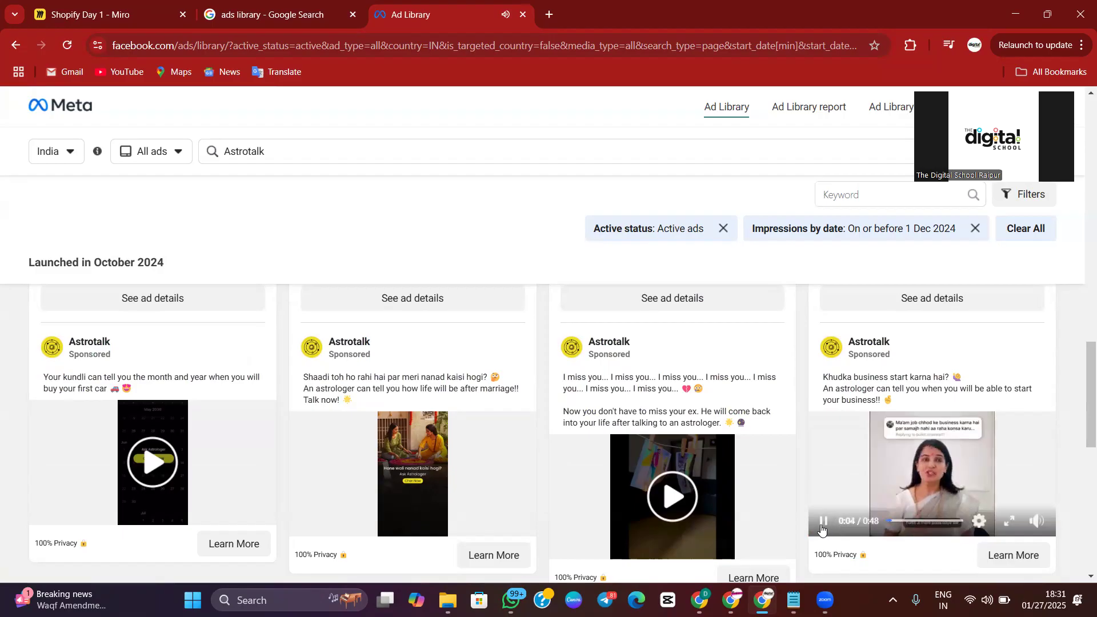
{"action": "scroll", "coordinate": [765, 403], "scroll_direction": "up", "scroll_amount": 2}
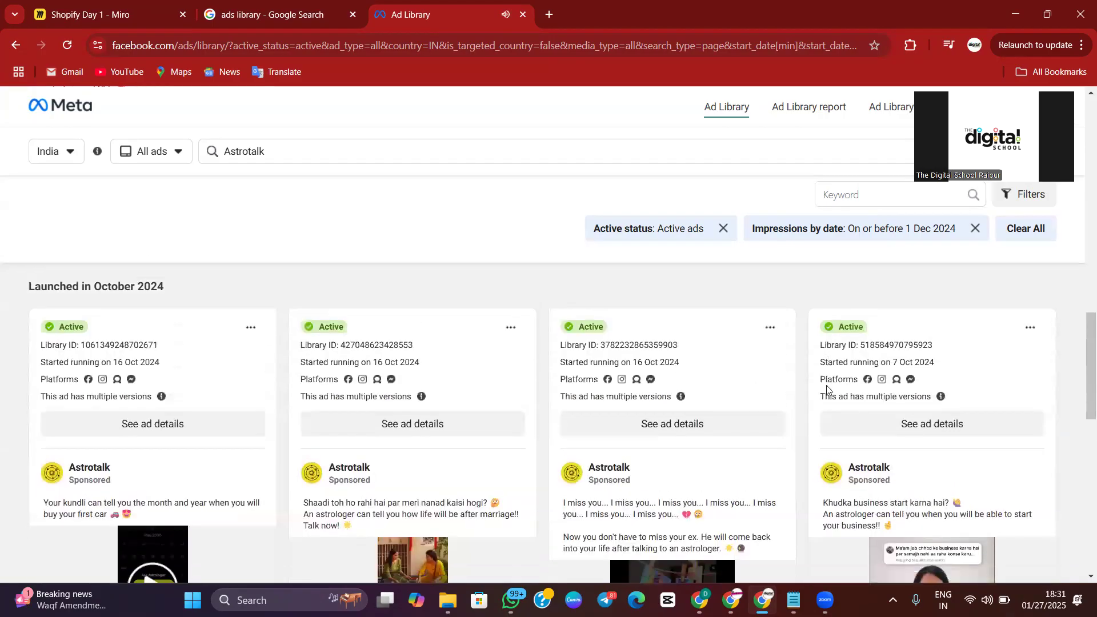
Highlight the fourth ad's 'Started running on 7 Oct 2024' date and scroll the results
{"action": "left_click_drag", "start_coordinate": [890, 361], "coordinate": [930, 362]}
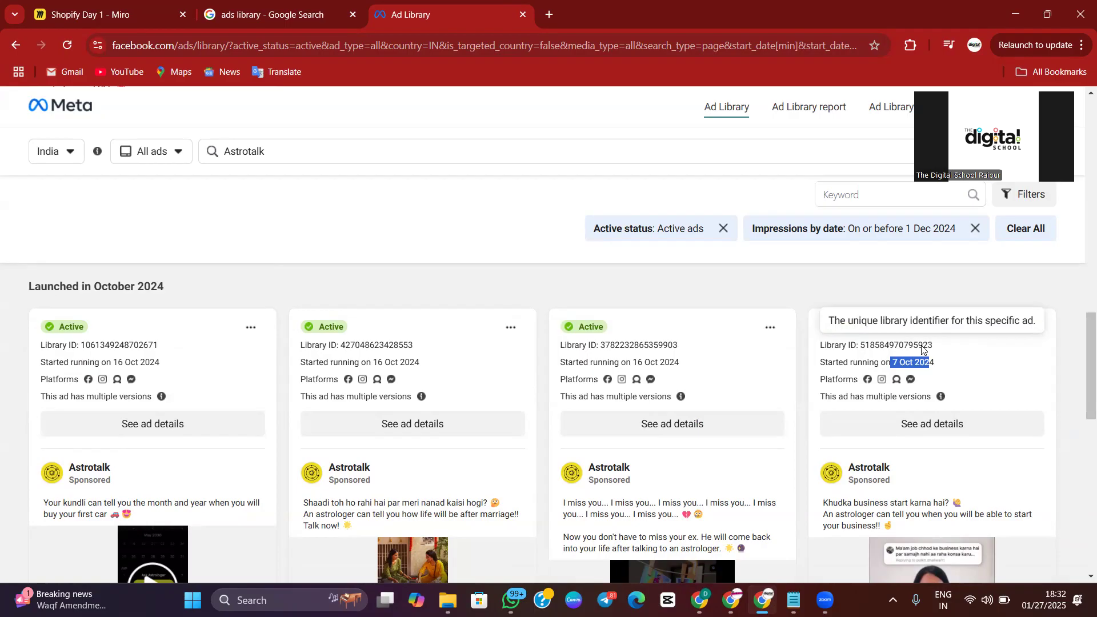
{"action": "scroll", "coordinate": [923, 350], "scroll_direction": "down", "scroll_amount": 1}
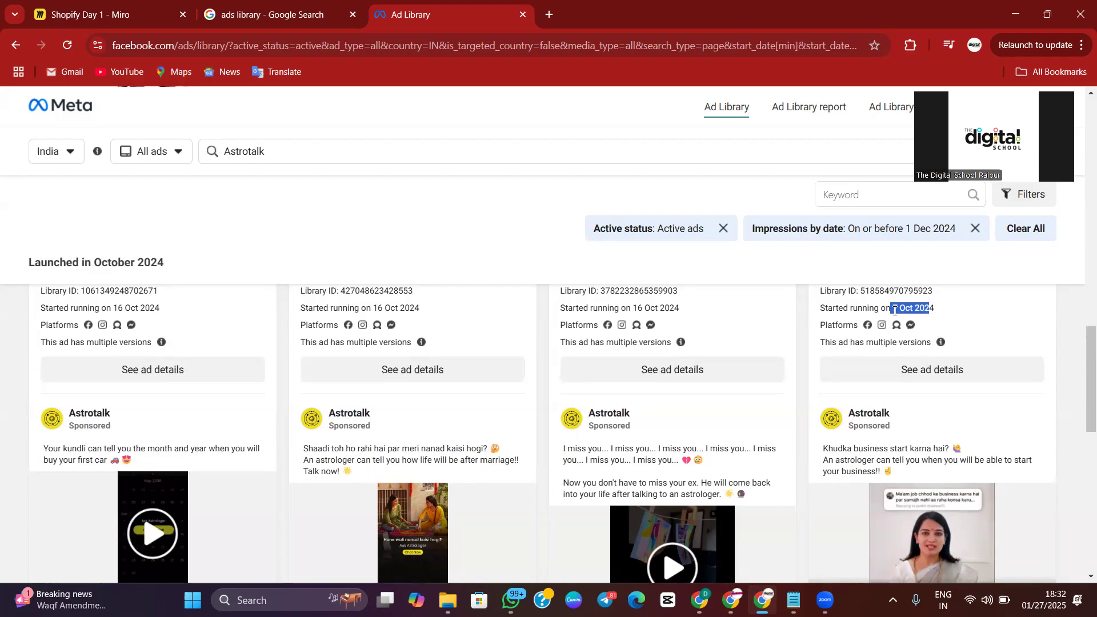
{"action": "left_click_drag", "start_coordinate": [895, 310], "coordinate": [896, 305]}
{"action": "scroll", "coordinate": [876, 412], "scroll_direction": "down", "scroll_amount": 2}
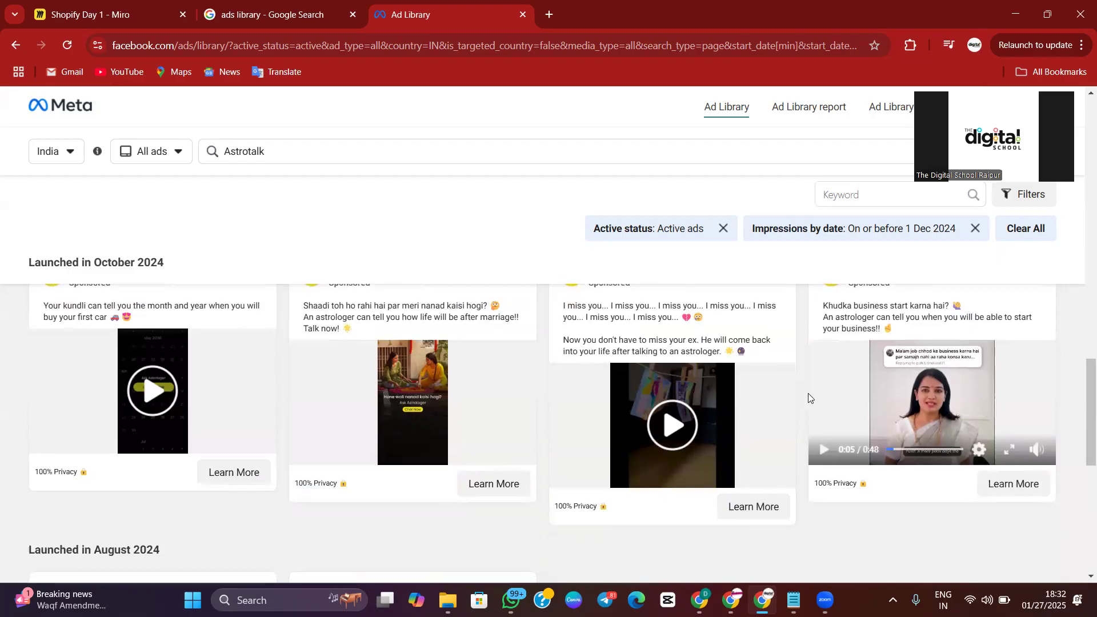
{"action": "scroll", "coordinate": [763, 436], "scroll_direction": "up", "scroll_amount": 2}
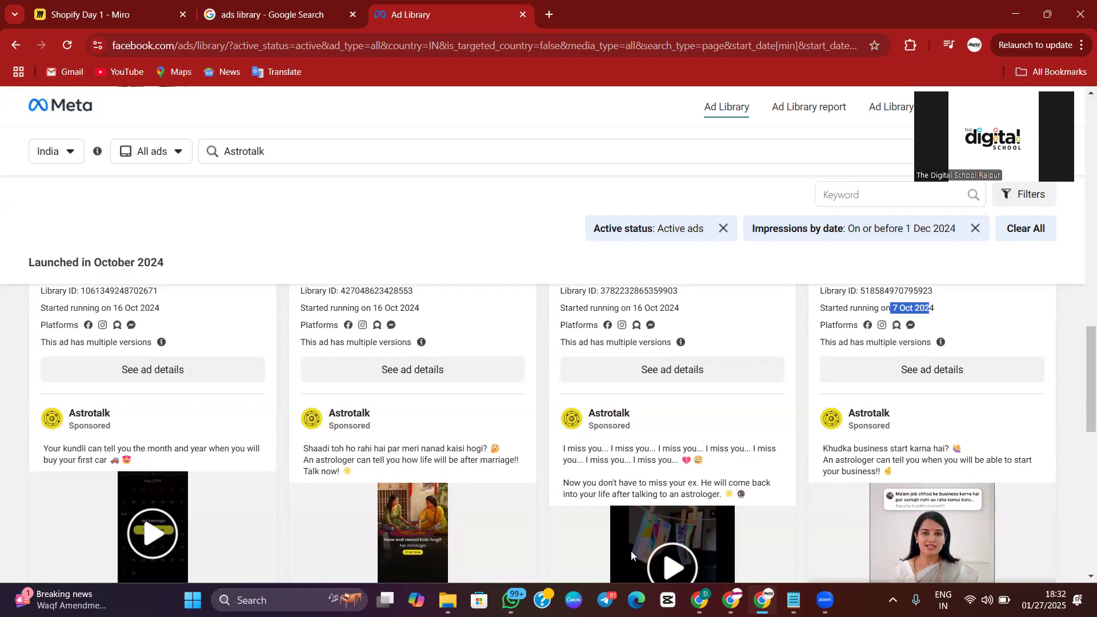
Return to the Miro campaign board tab
{"action": "mouse_move", "coordinate": [762, 594]}
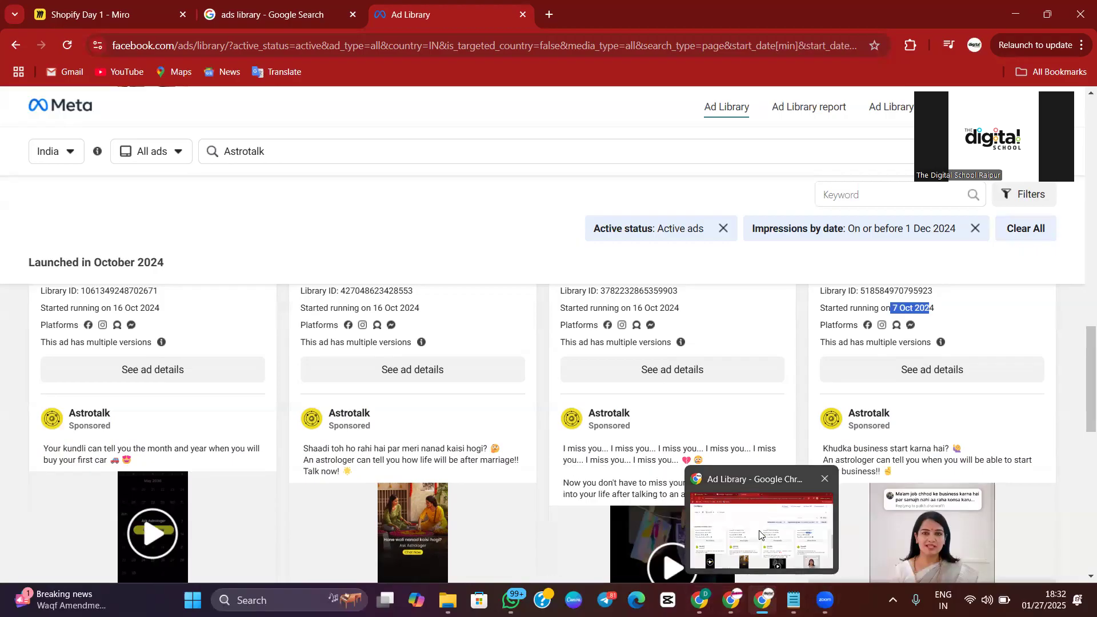
{"action": "left_click", "coordinate": [760, 536]}
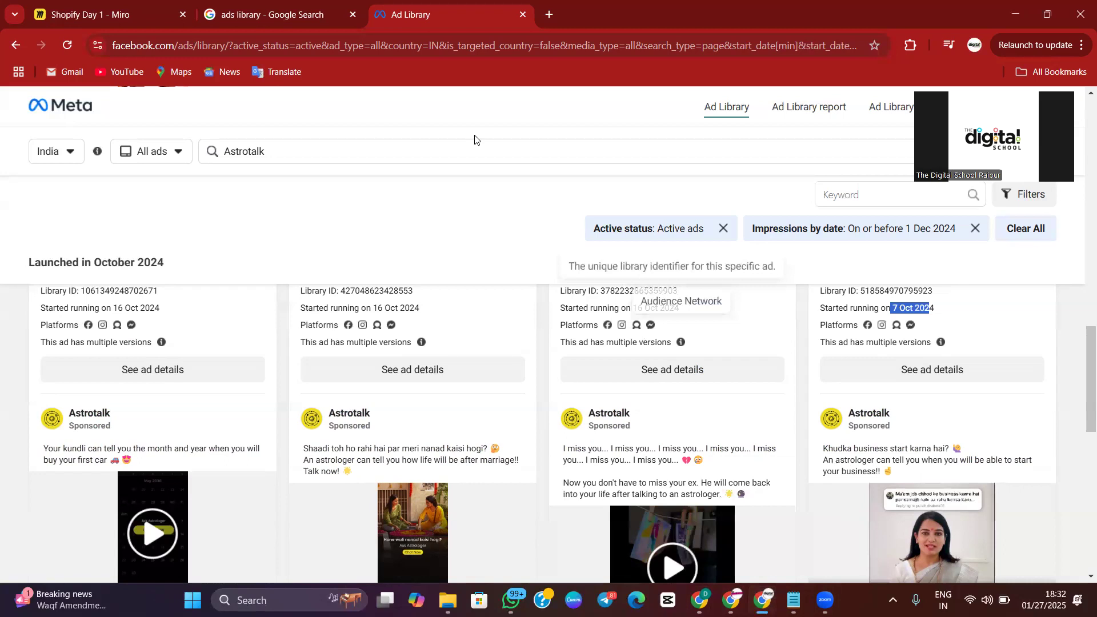
{"action": "left_click", "coordinate": [136, 5]}
{"action": "scroll", "coordinate": [667, 453], "scroll_direction": "down", "scroll_amount": 4}
Draw a green arrow under Ads1 : Video labelled '6 month' and box the Zara ad set
{"action": "left_click_drag", "start_coordinate": [664, 435], "coordinate": [656, 370]}
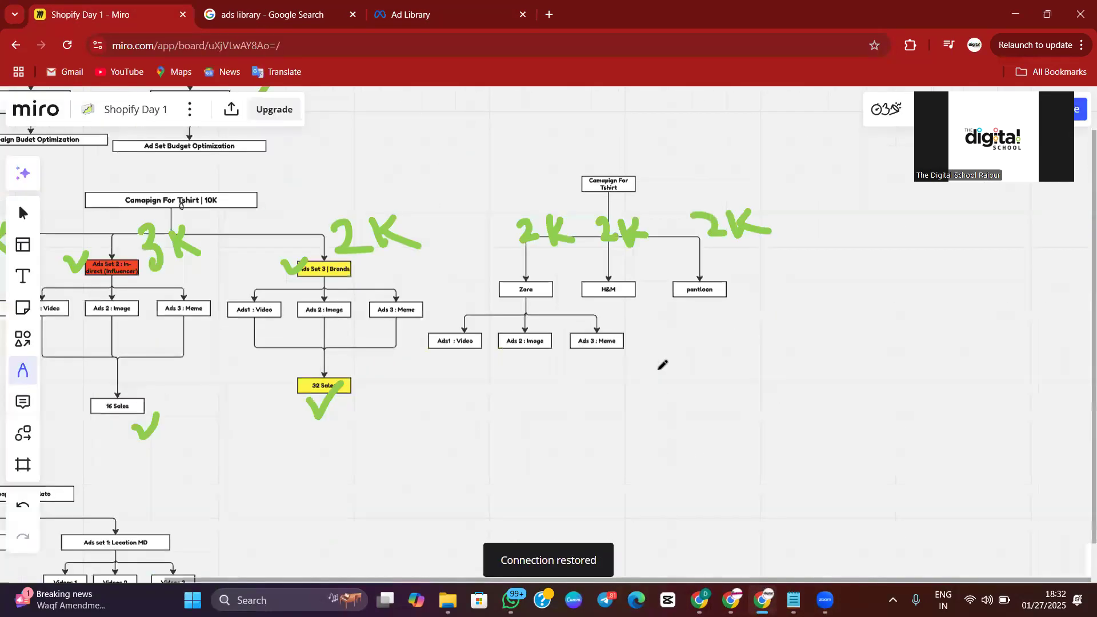
{"action": "mouse_move", "coordinate": [453, 342]}
{"action": "left_mouse_down"}
{"action": "mouse_move", "coordinate": [458, 369]}
{"action": "mouse_move", "coordinate": [484, 389]}
{"action": "mouse_move", "coordinate": [474, 427]}
{"action": "left_mouse_up"}
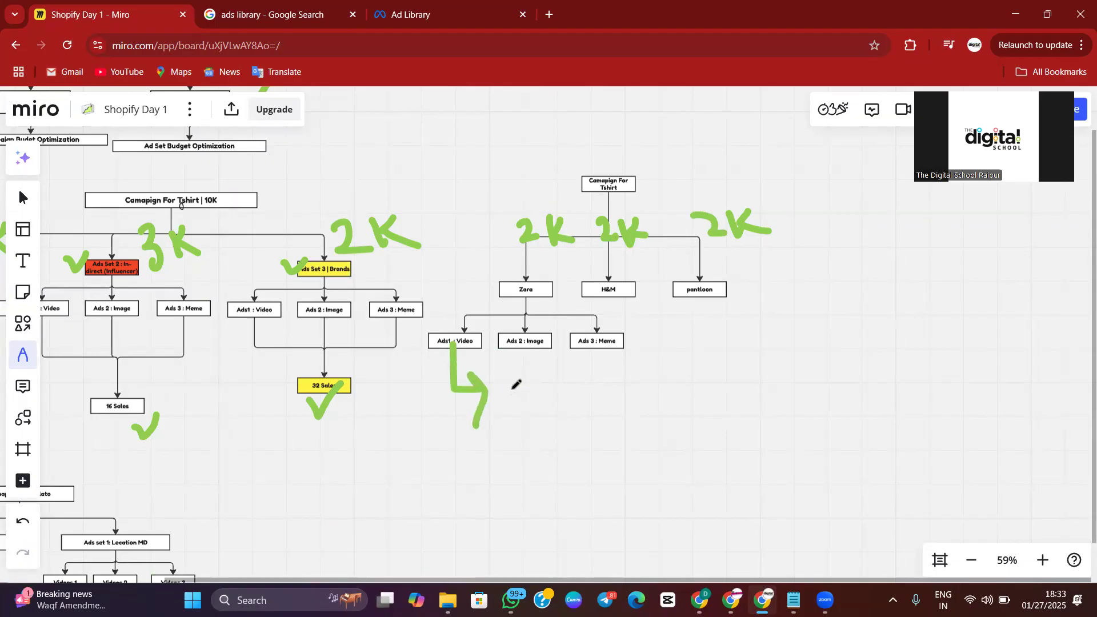
{"action": "mouse_move", "coordinate": [508, 382]}
{"action": "left_mouse_down"}
{"action": "mouse_move", "coordinate": [504, 404]}
{"action": "mouse_move", "coordinate": [564, 399]}
{"action": "mouse_move", "coordinate": [583, 422]}
{"action": "mouse_move", "coordinate": [613, 392]}
{"action": "mouse_move", "coordinate": [652, 416]}
{"action": "left_mouse_up"}
{"action": "left_click_drag", "start_coordinate": [664, 372], "coordinate": [671, 417]}
{"action": "left_click_drag", "start_coordinate": [689, 366], "coordinate": [733, 408]}
{"action": "left_click_drag", "start_coordinate": [666, 389], "coordinate": [677, 385]}
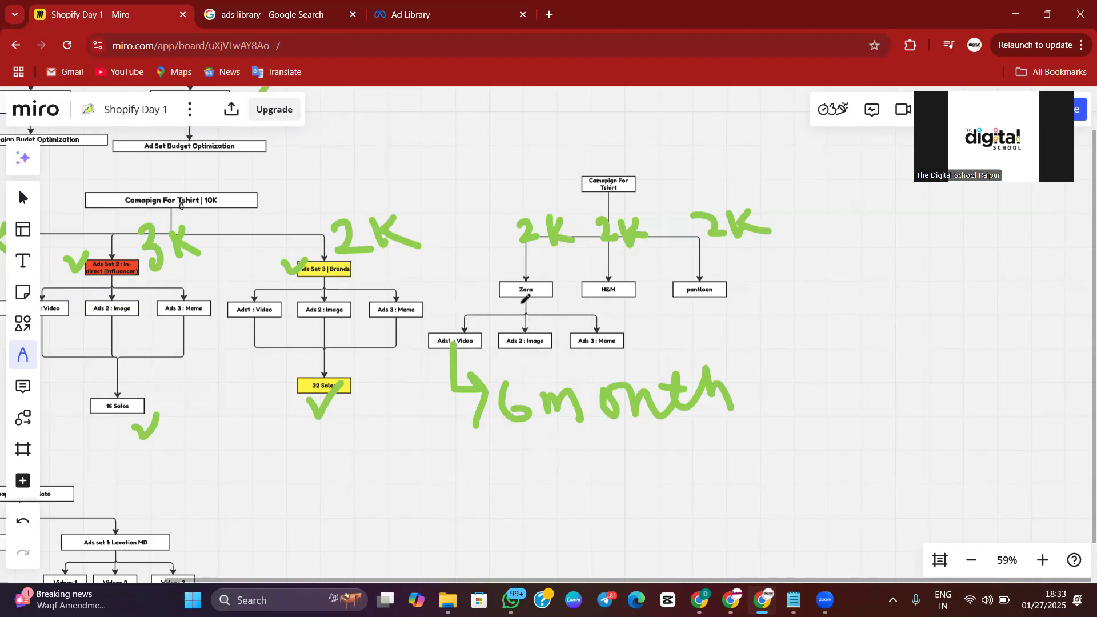
{"action": "mouse_move", "coordinate": [472, 266]}
{"action": "left_mouse_down"}
{"action": "mouse_move", "coordinate": [462, 265]}
{"action": "mouse_move", "coordinate": [571, 257]}
{"action": "mouse_move", "coordinate": [475, 303]}
{"action": "left_mouse_up"}
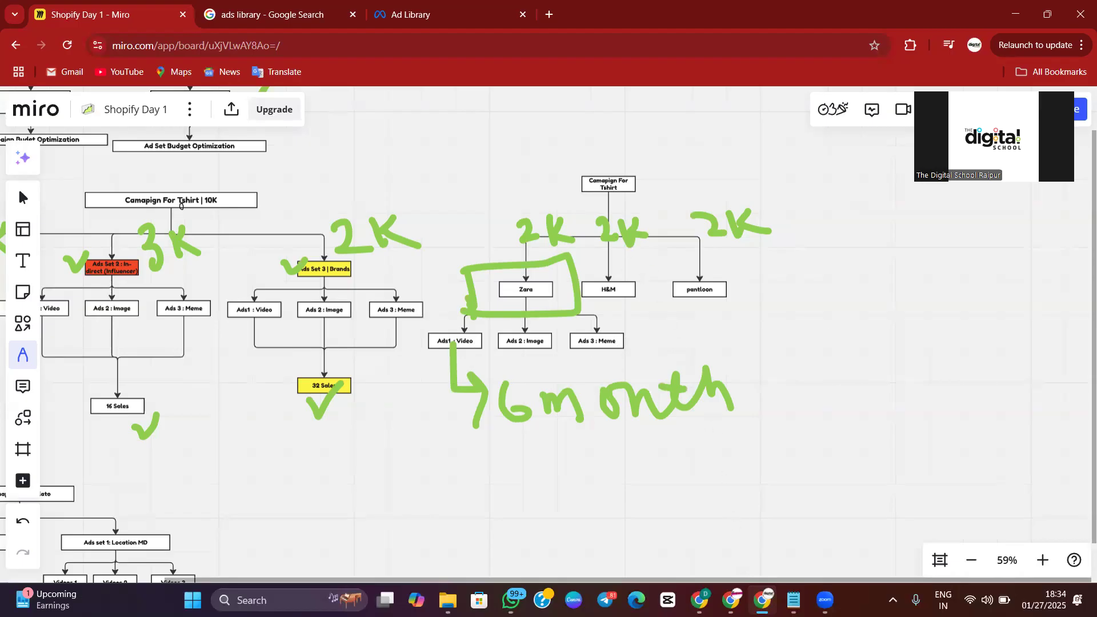
From the Ad Library window, open facebook.com in a new tab and submit the saved login
{"action": "mouse_move", "coordinate": [730, 600]}
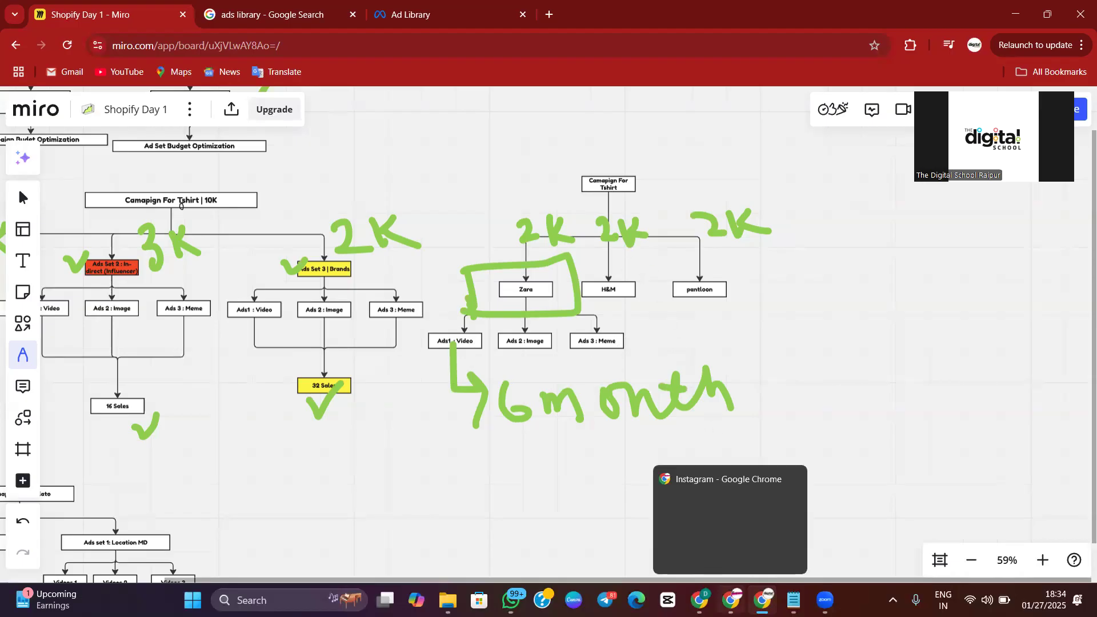
{"action": "left_click", "coordinate": [441, 16]}
{"action": "left_click", "coordinate": [551, 16]}
{"action": "type", "text": "f"}
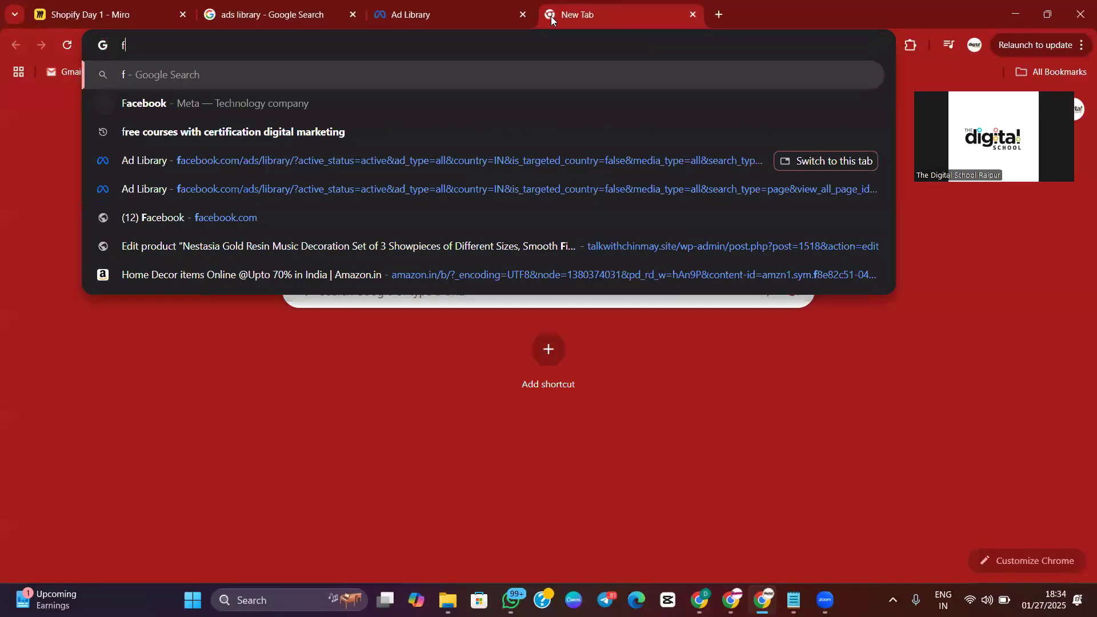
{"action": "left_click", "coordinate": [146, 221]}
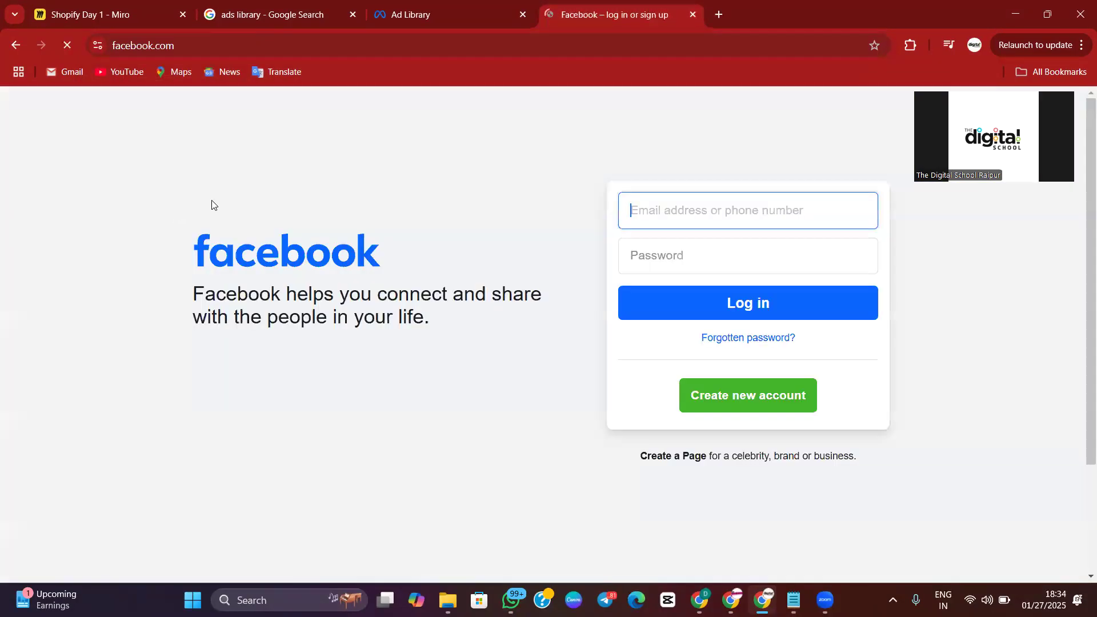
{"action": "left_click", "coordinate": [659, 305]}
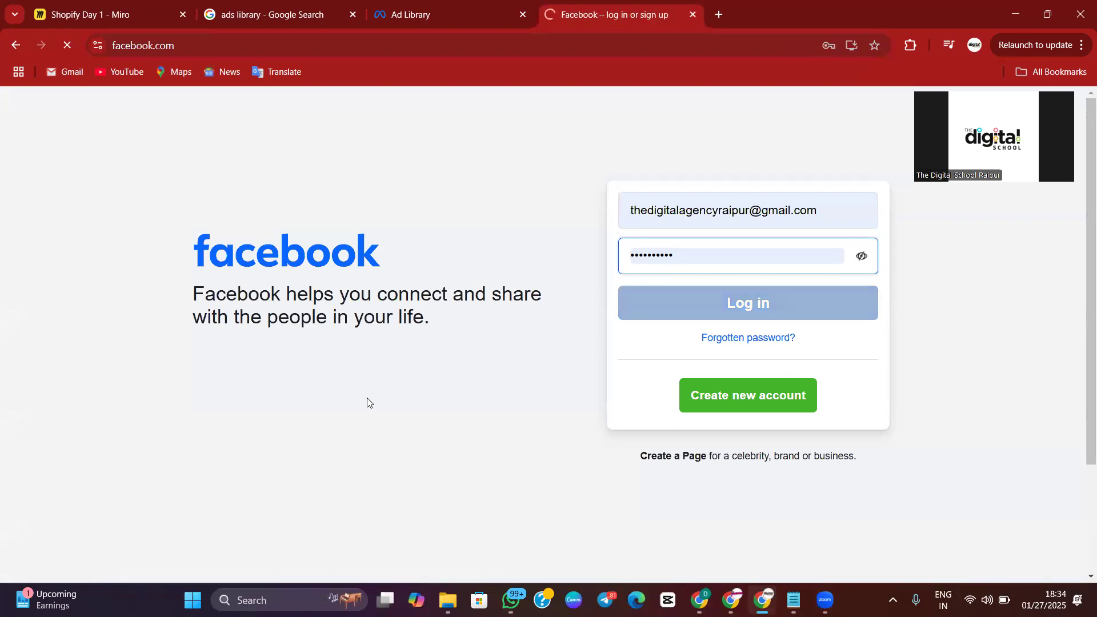
{"action": "mouse_move", "coordinate": [699, 600]}
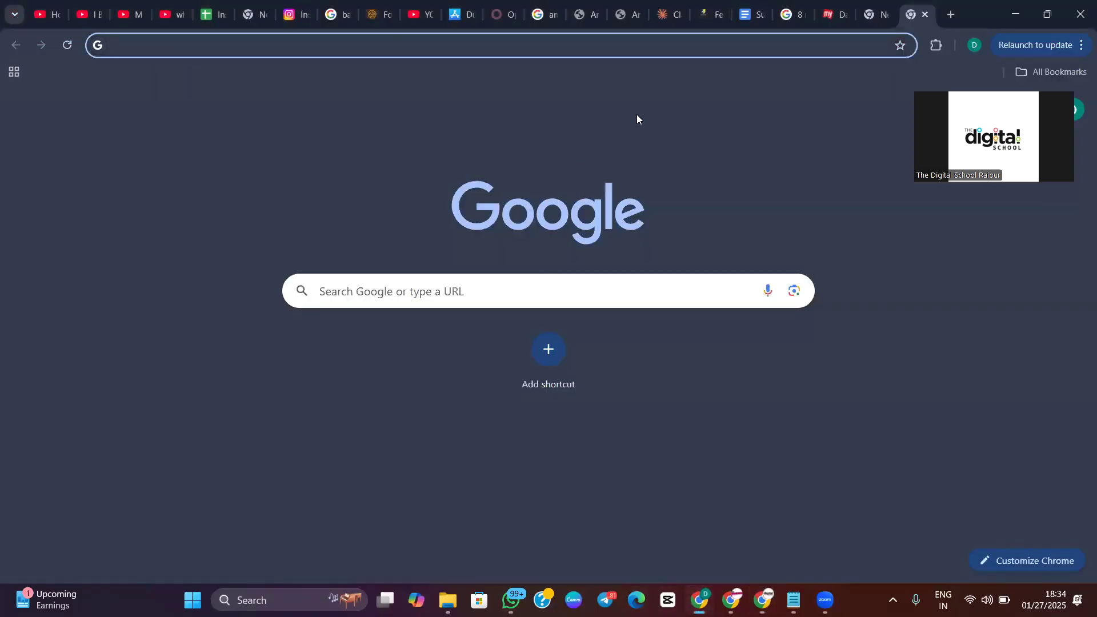
Search Google for facebook, log in to reach the approval page, then open another Chrome profile
{"action": "type", "text": "f"}
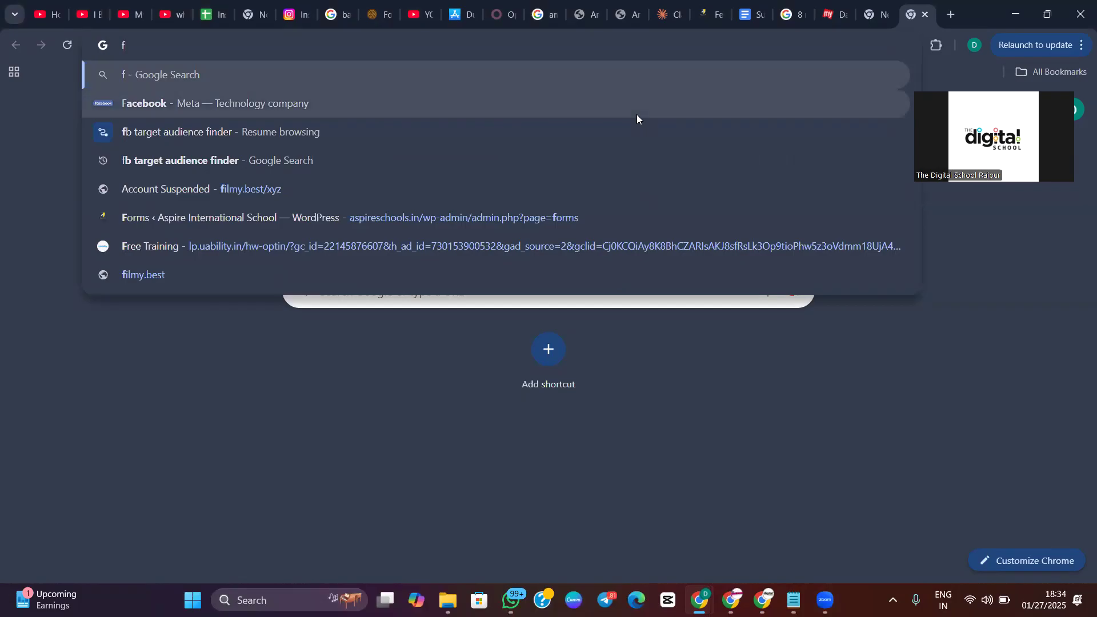
{"action": "left_click", "coordinate": [636, 114]}
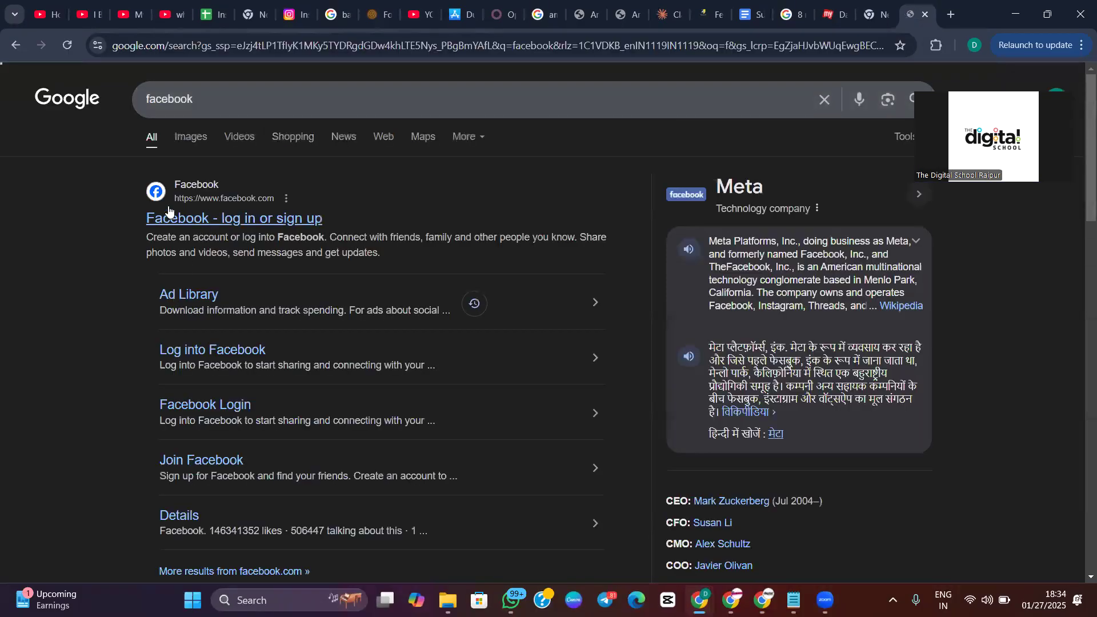
{"action": "left_click", "coordinate": [183, 221]}
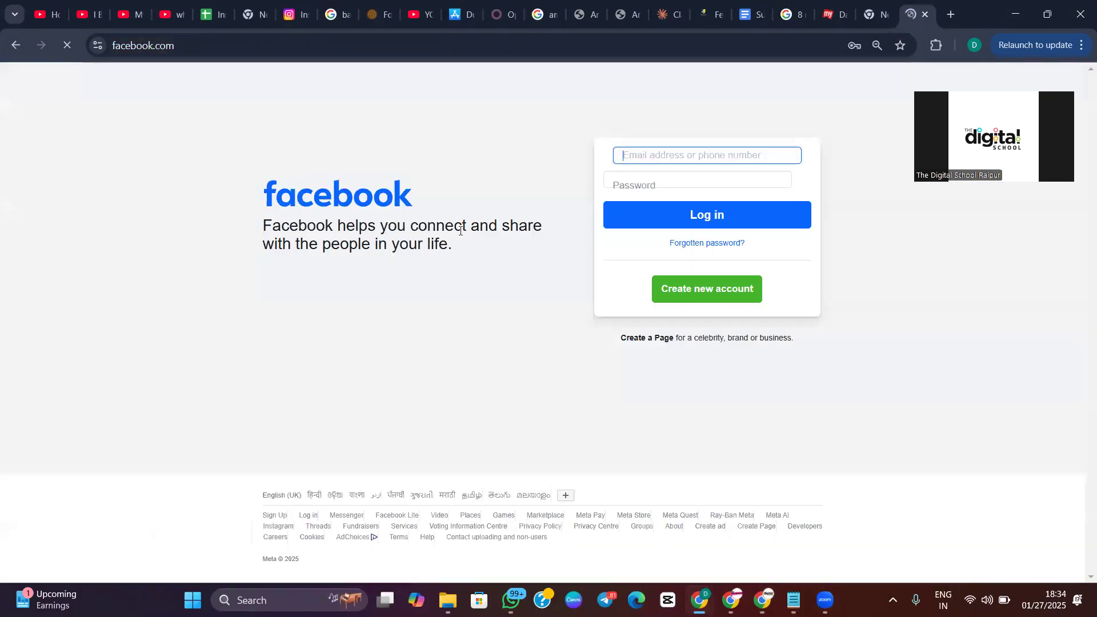
{"action": "left_click", "coordinate": [659, 214]}
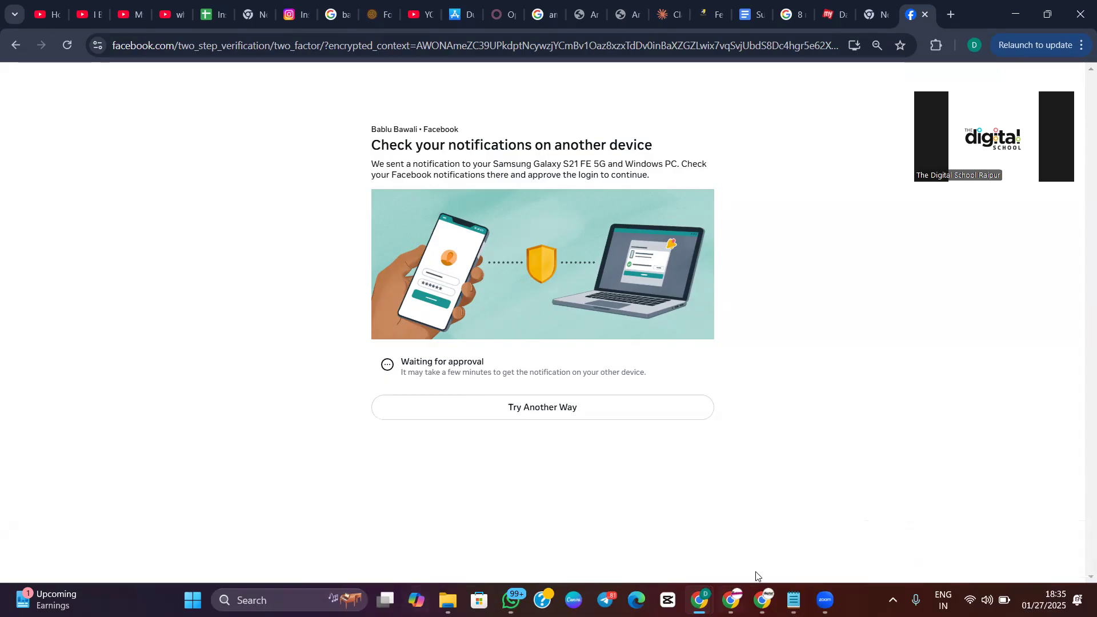
{"action": "left_click", "coordinate": [975, 45]}
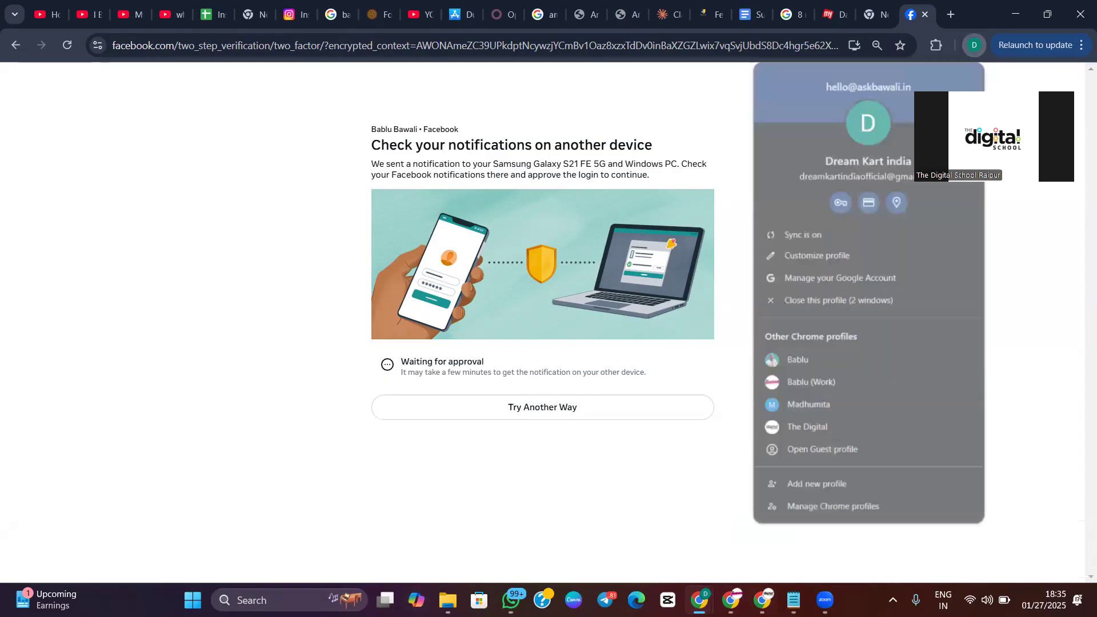
{"action": "left_click", "coordinate": [800, 360]}
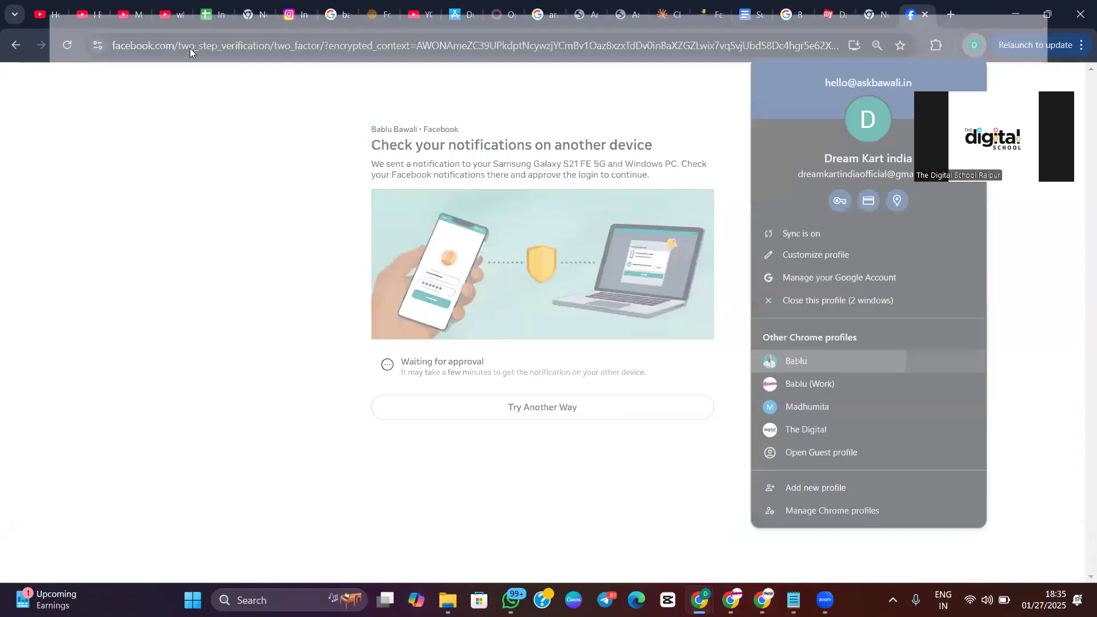
Load facebook.com via the 'fa' suggestion and add an empty new tab beside '(8) Facebook'
{"action": "type", "text": "f"}
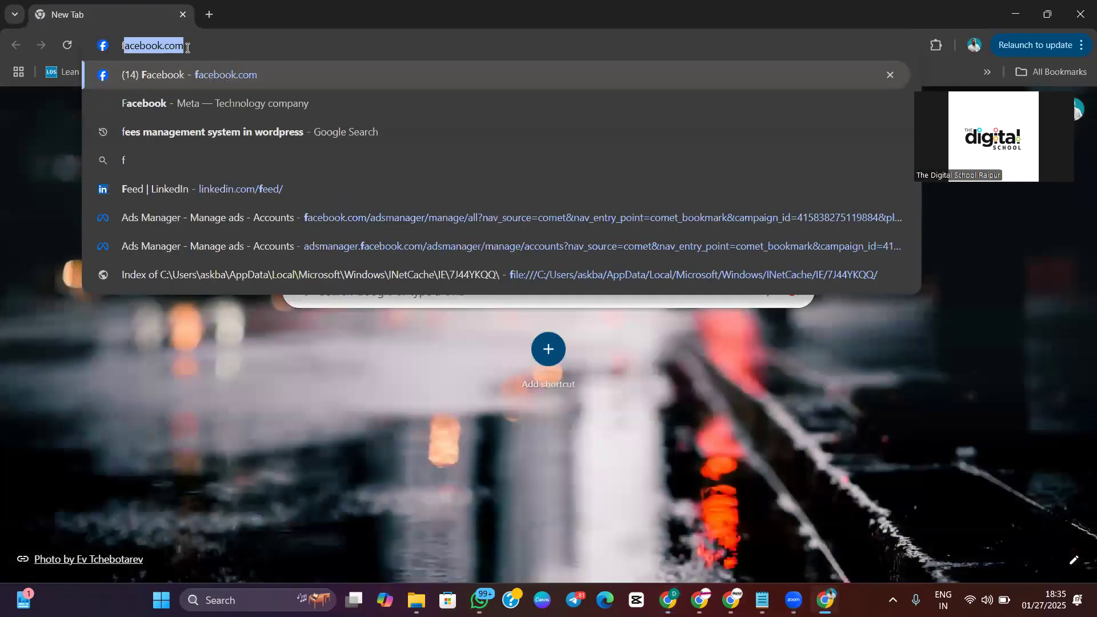
{"action": "type", "text": "f"}
{"action": "key", "text": "BackSpace"}
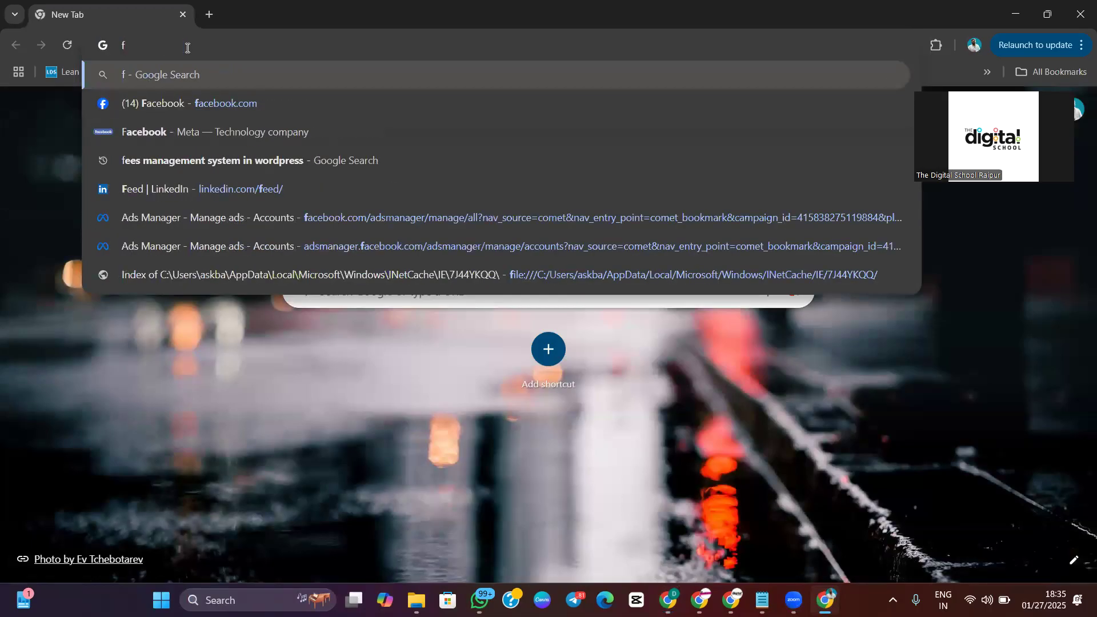
{"action": "type", "text": "a"}
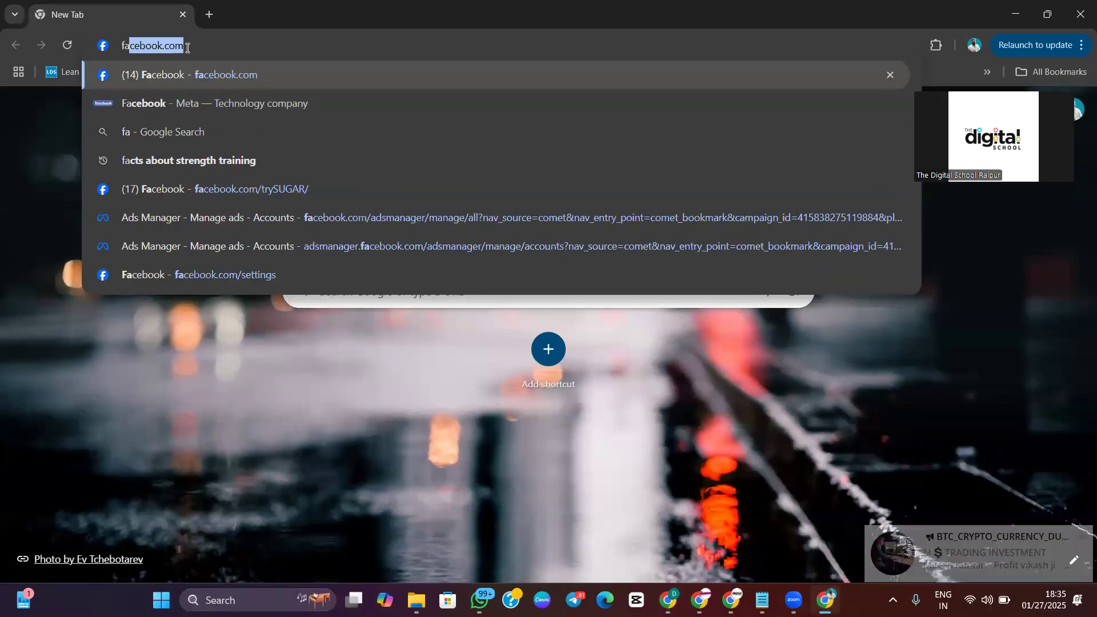
{"action": "key", "text": "Return"}
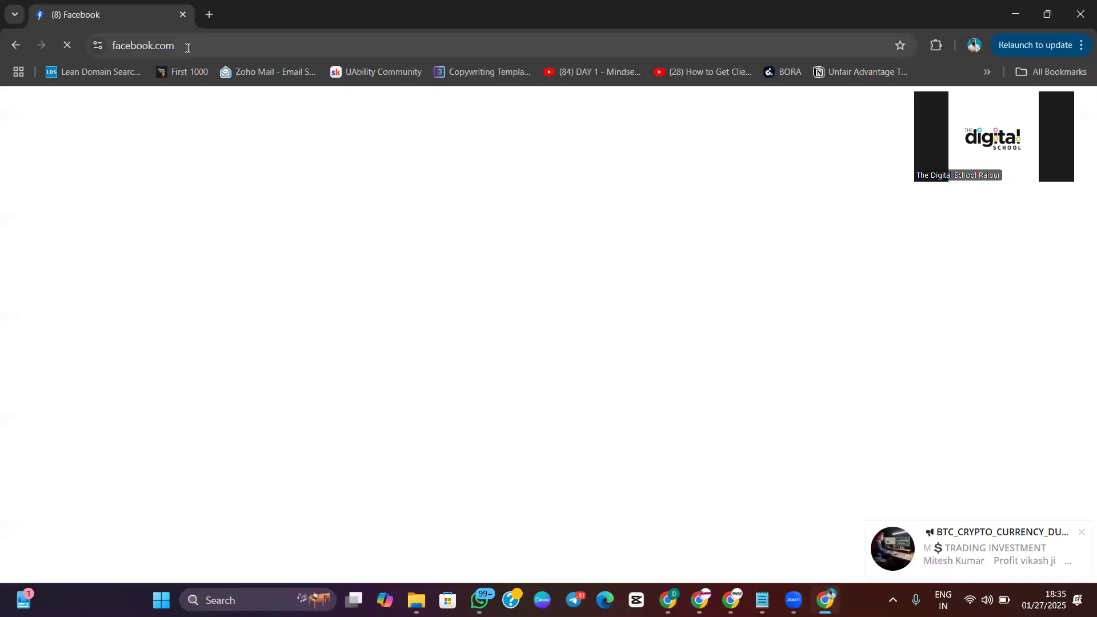
{"action": "left_click", "coordinate": [209, 15]}
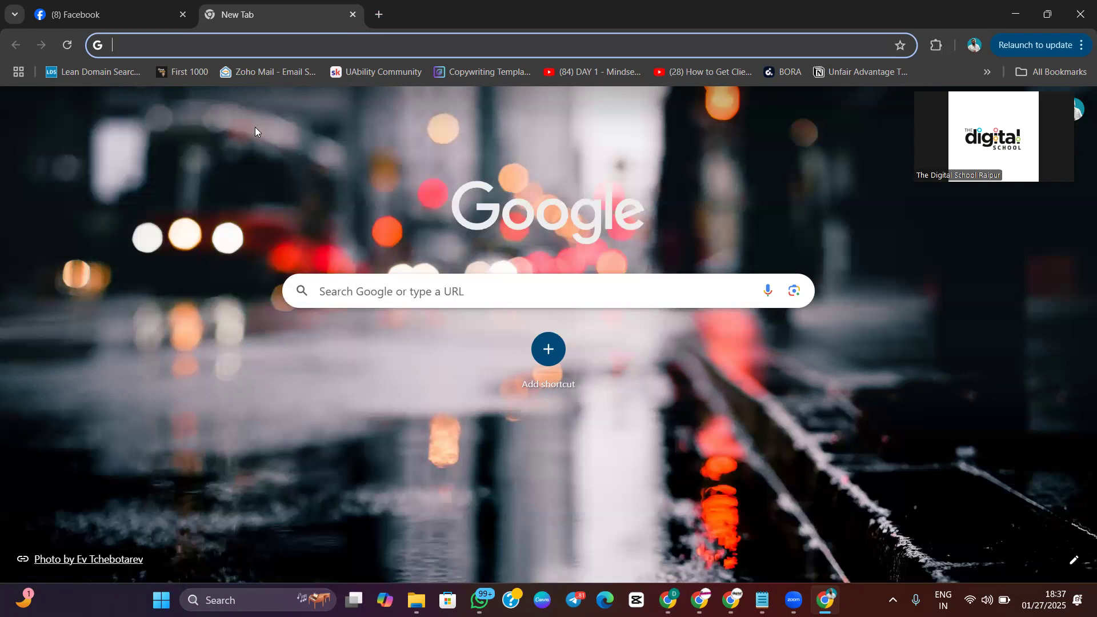
Reload the Facebook tab, then minimize and close the extra Facebook browser window
{"action": "left_click", "coordinate": [121, 16]}
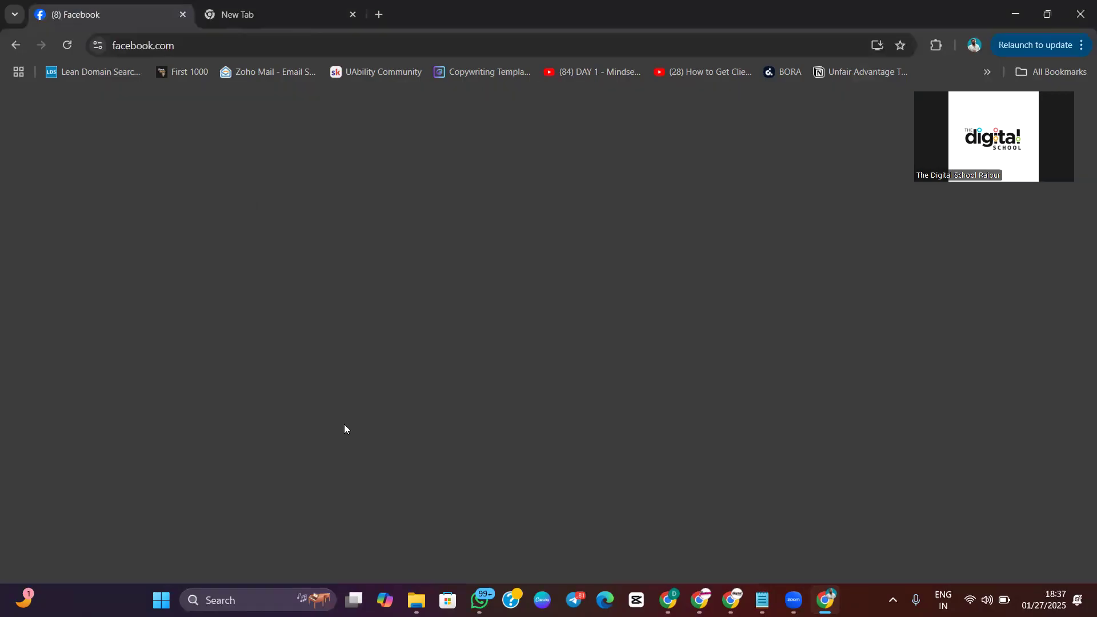
{"action": "left_click", "coordinate": [66, 45]}
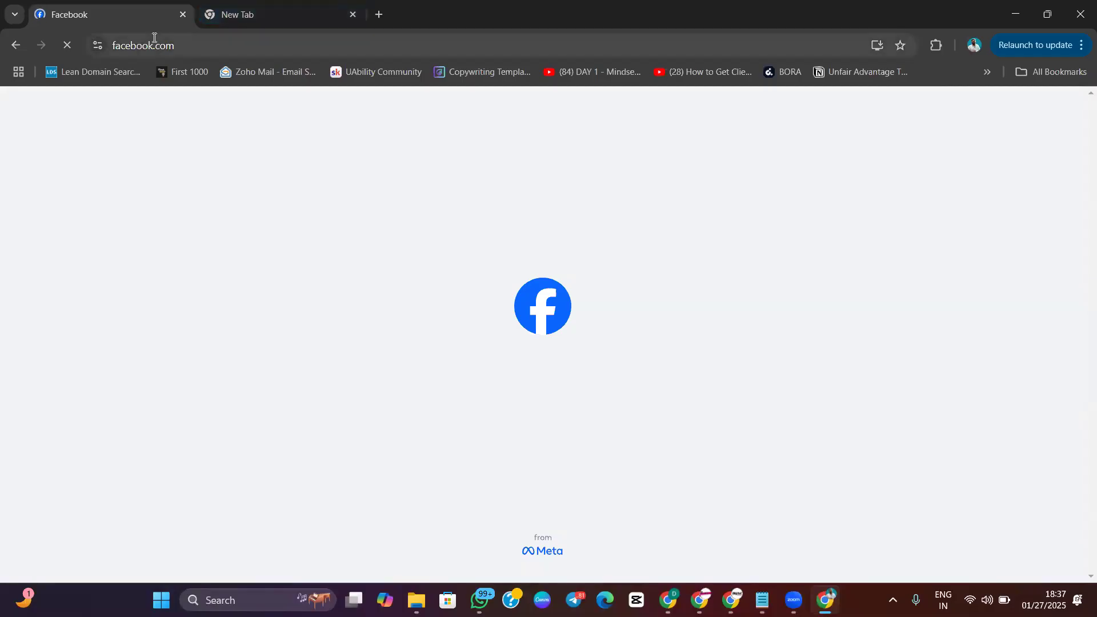
{"action": "mouse_move", "coordinate": [667, 600]}
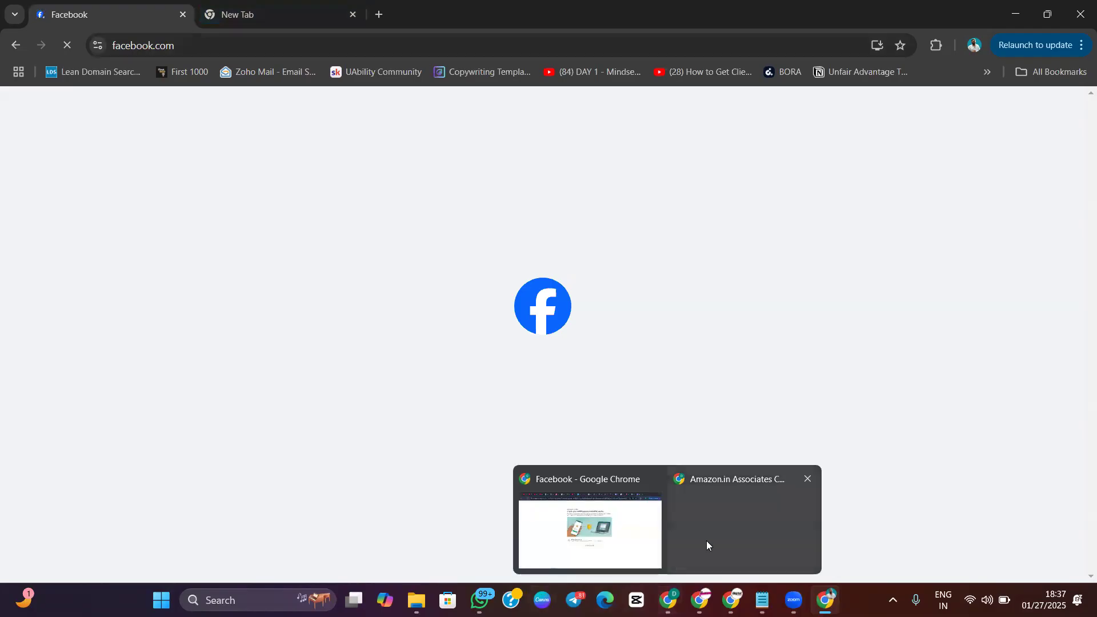
{"action": "left_click", "coordinate": [569, 521]}
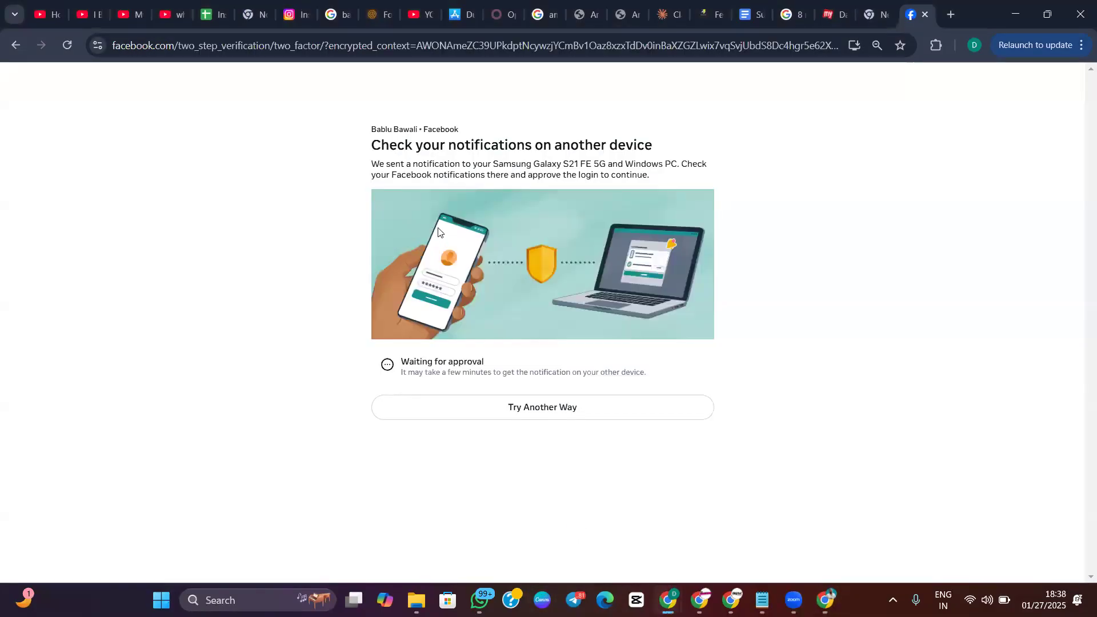
{"action": "left_click", "coordinate": [1016, 14]}
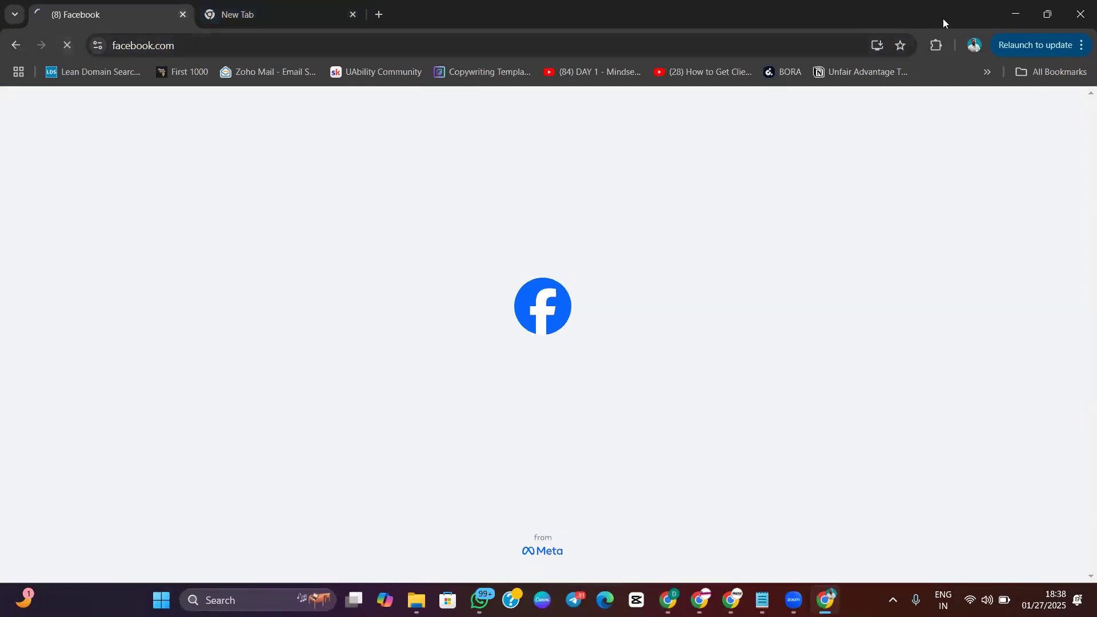
{"action": "key", "text": "ctrl+w"}
{"action": "left_click", "coordinate": [1079, 16]}
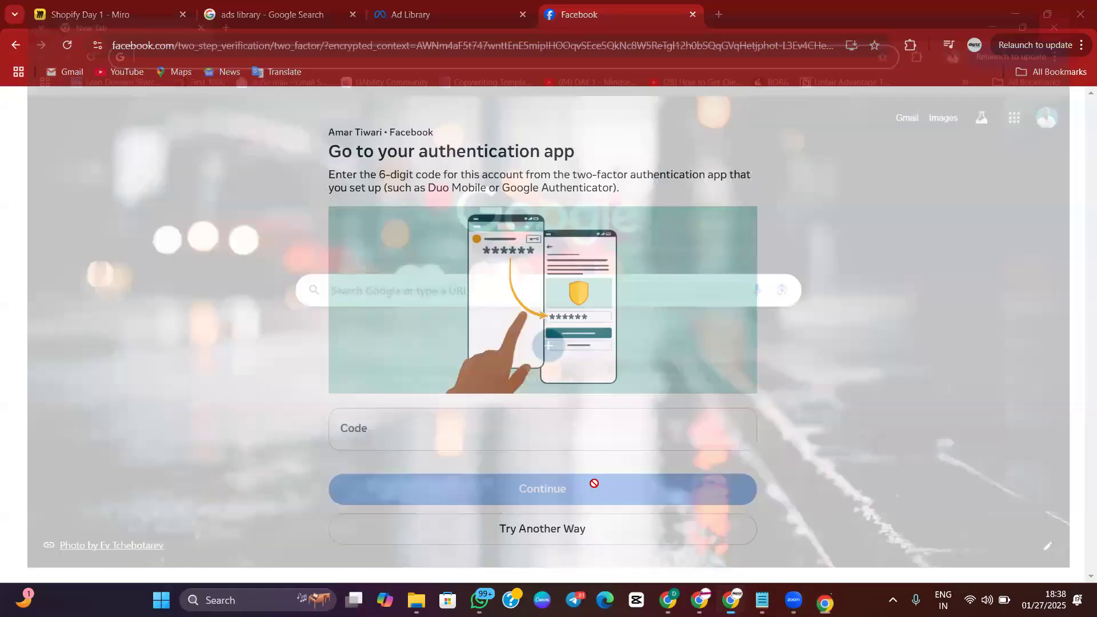
Reload the verification page in both Facebook windows until two-step verification shows again
{"action": "left_click", "coordinate": [72, 45]}
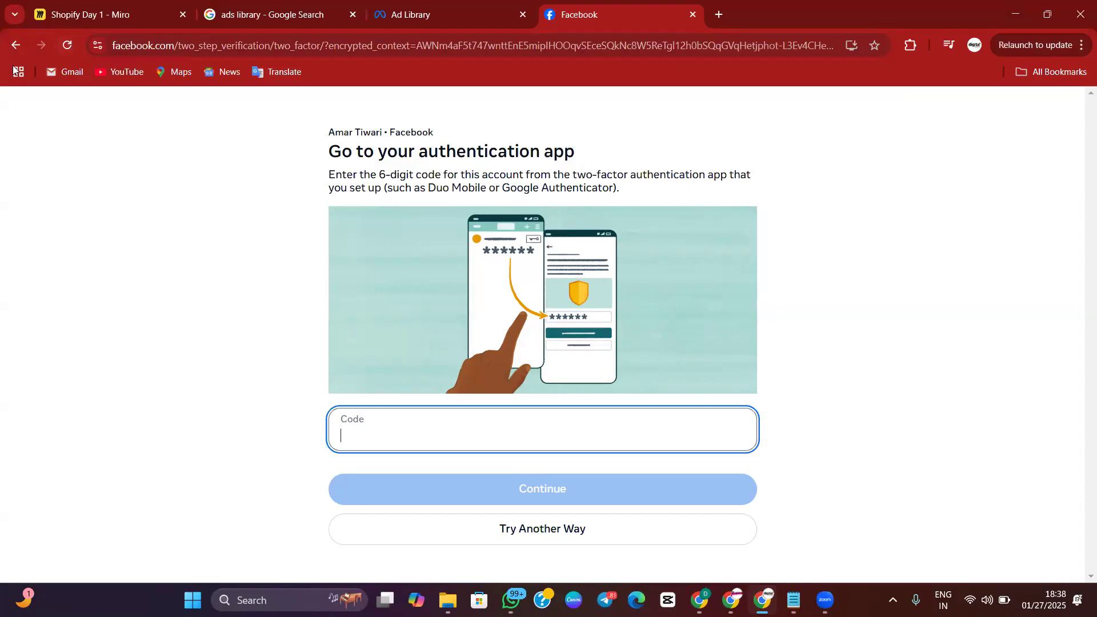
{"action": "mouse_move", "coordinate": [699, 600]}
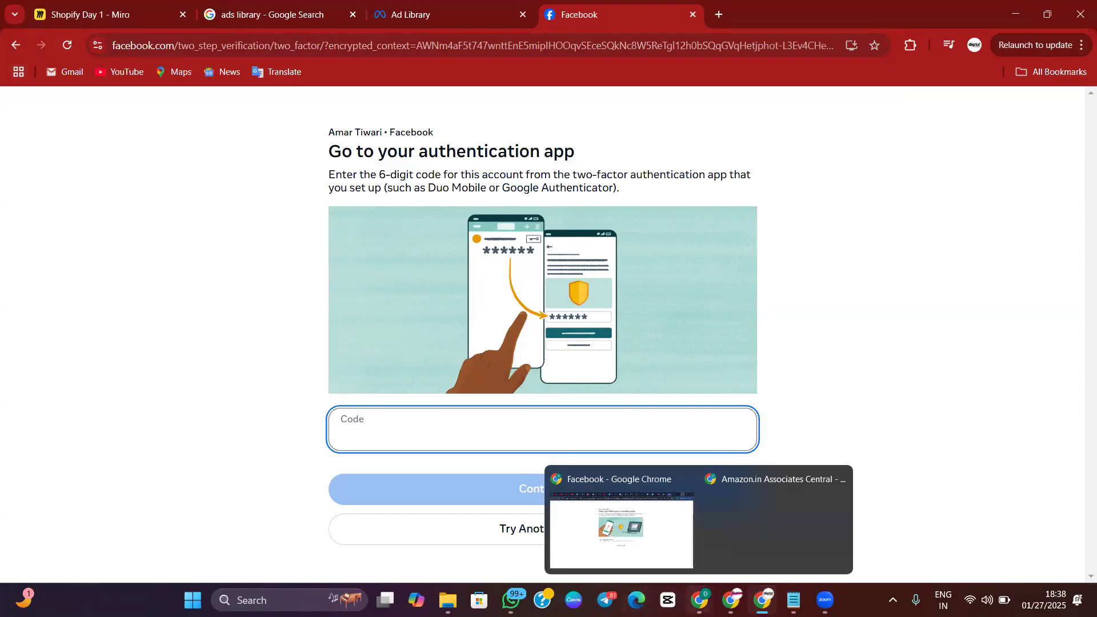
{"action": "left_click", "coordinate": [642, 517]}
{"action": "left_click", "coordinate": [67, 44]}
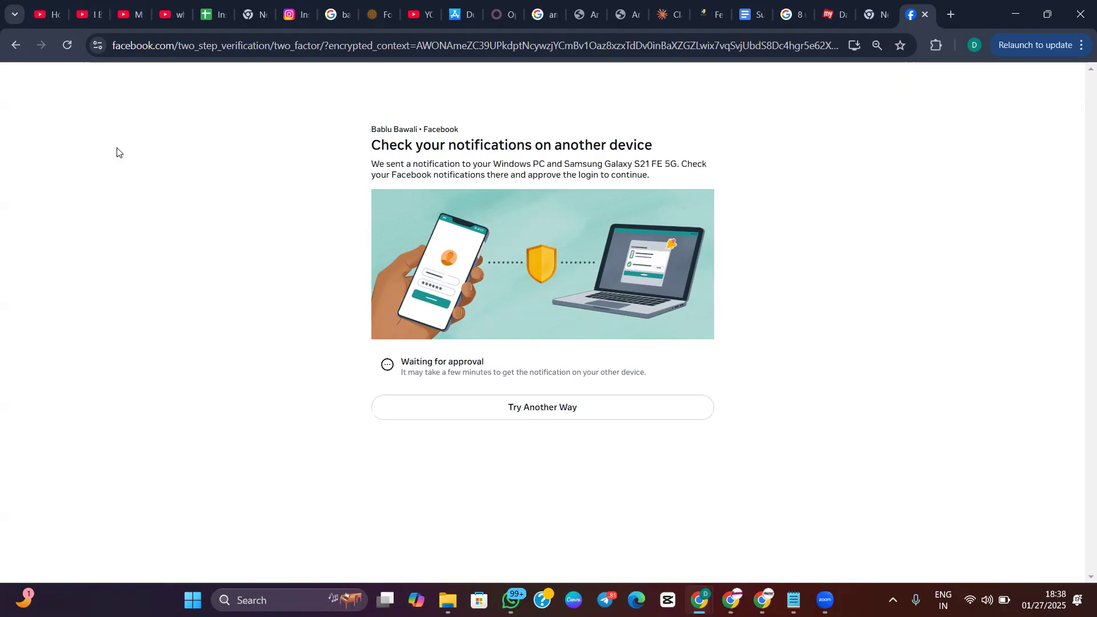
Switch the login confirmation to a WhatsApp code via Try Another Way and submit the received code
{"action": "left_click", "coordinate": [496, 409]}
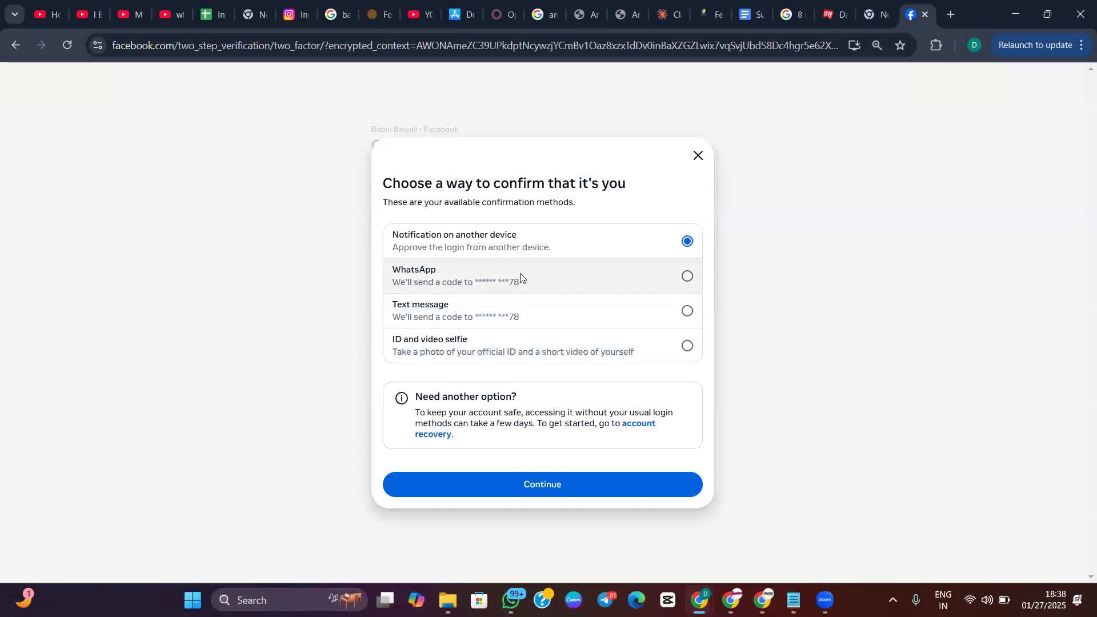
{"action": "left_click", "coordinate": [506, 485]}
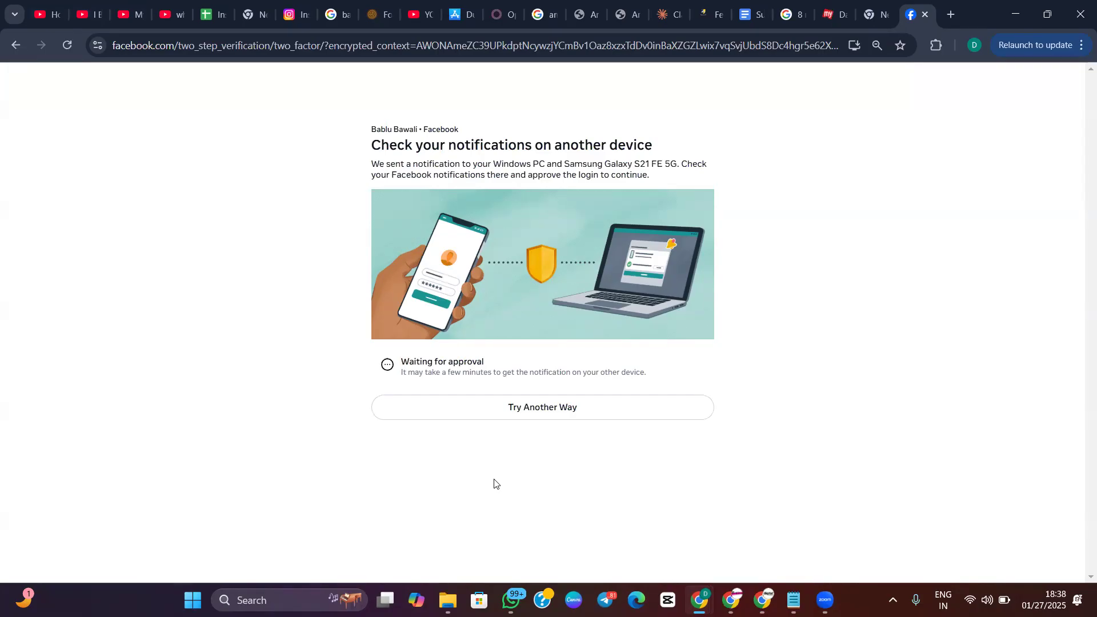
{"action": "left_click", "coordinate": [531, 411]}
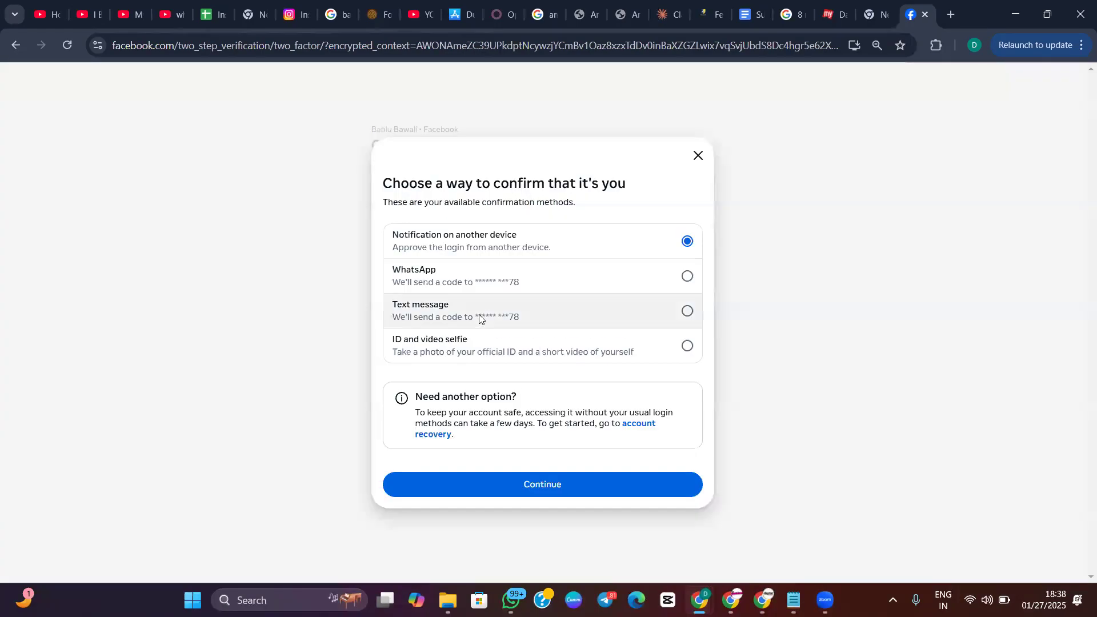
{"action": "left_click", "coordinate": [514, 289]}
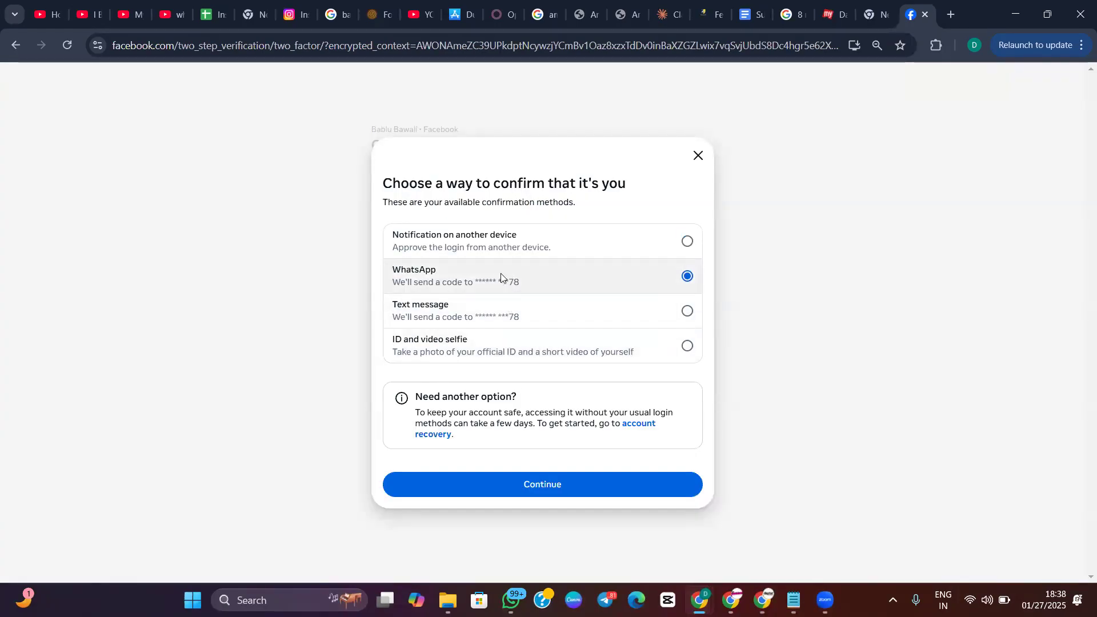
{"action": "left_click", "coordinate": [535, 488]}
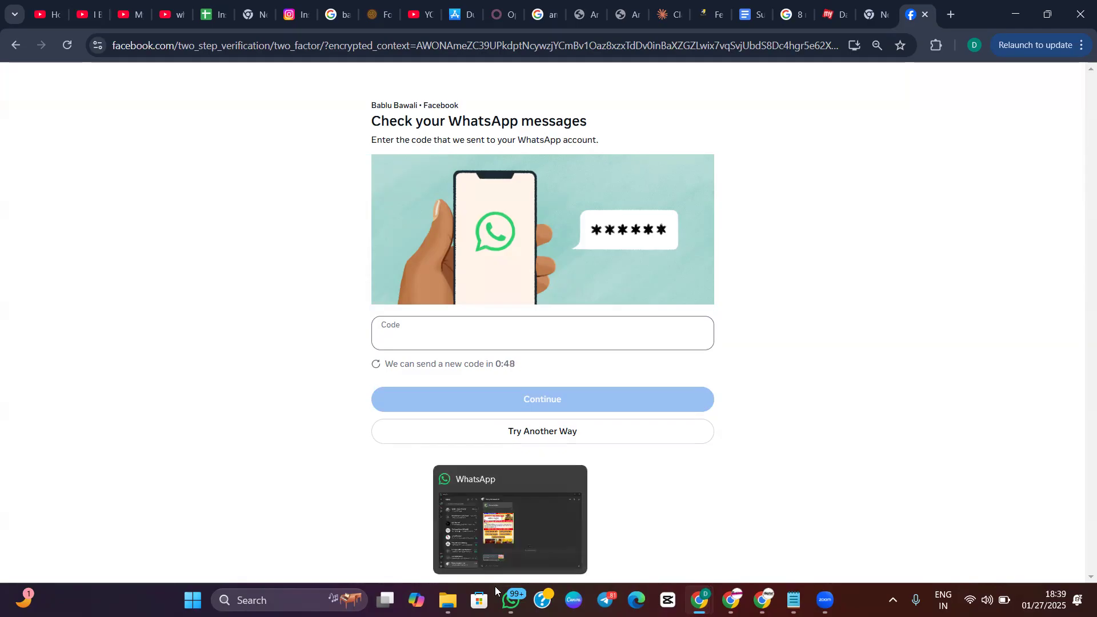
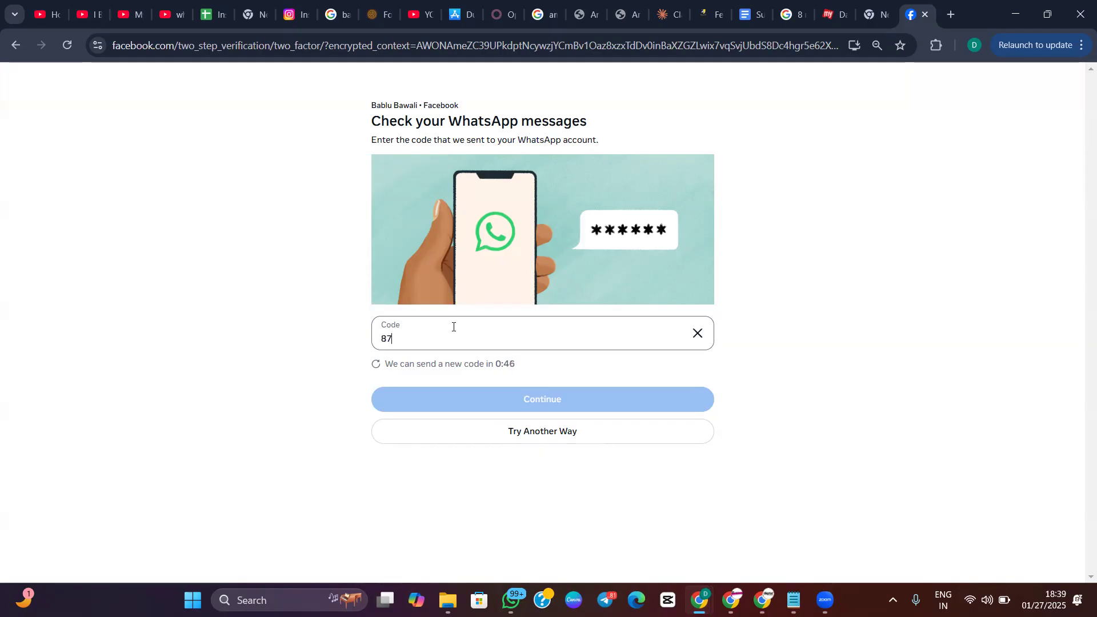
{"action": "key", "text": "Return"}
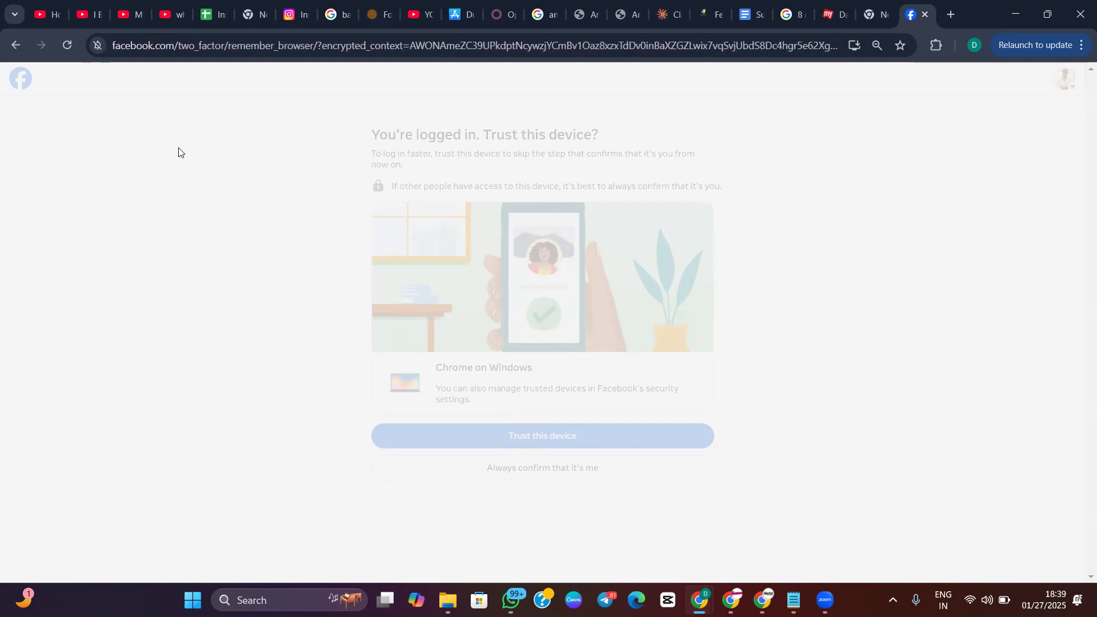
Allow Facebook notifications in the site permissions and trust this device
{"action": "left_click", "coordinate": [98, 45]}
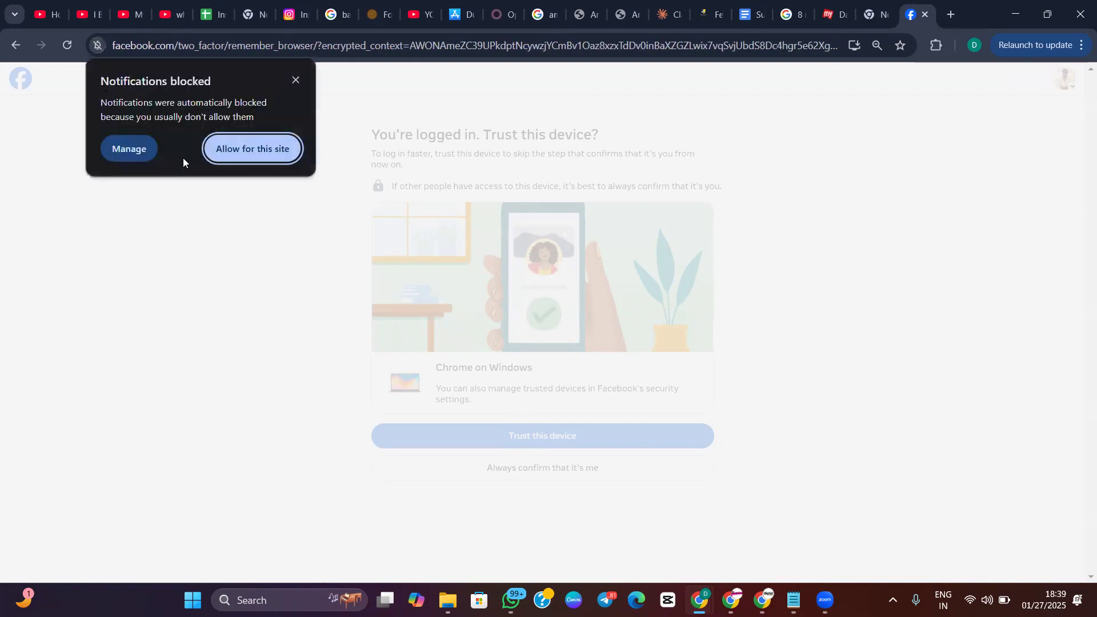
{"action": "left_click", "coordinate": [258, 149]}
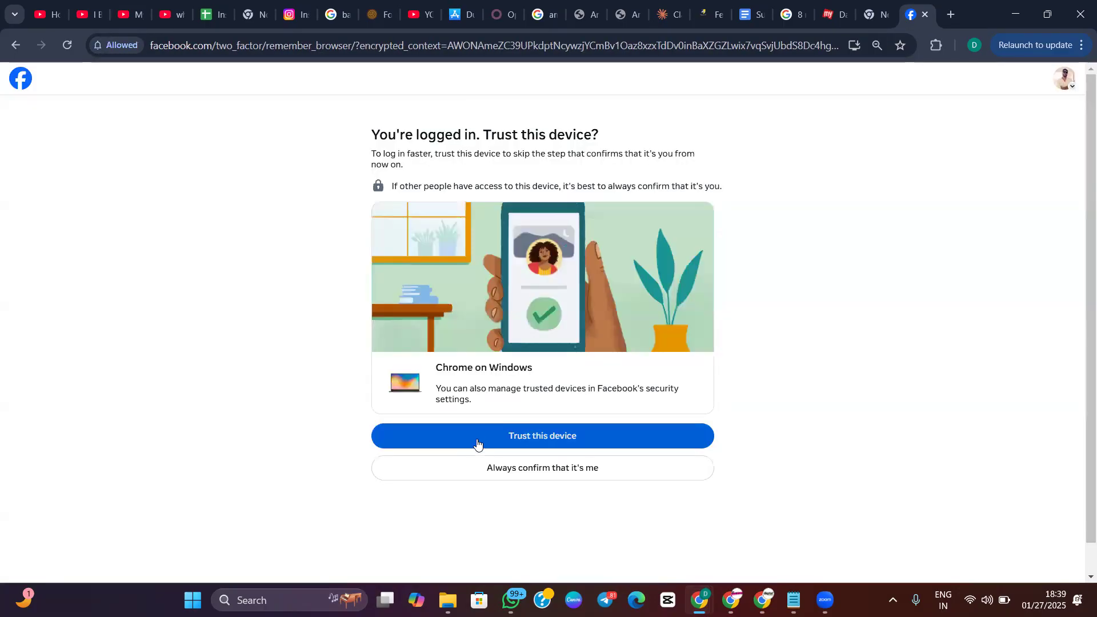
{"action": "left_click", "coordinate": [477, 444]}
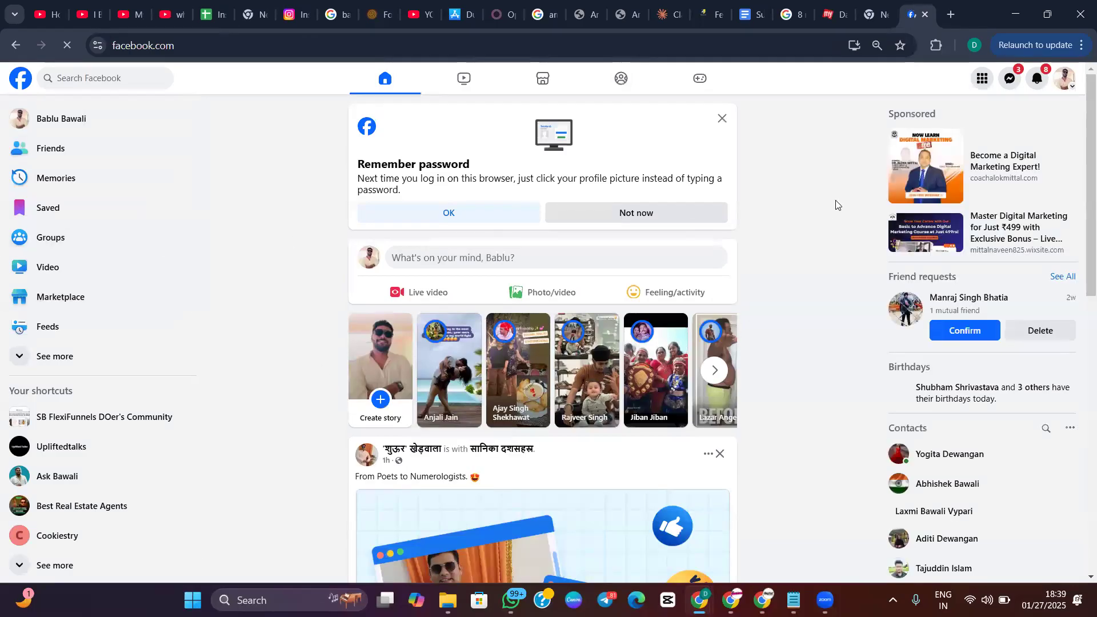
Go to Ads Manager from Facebook's Menu grid
{"action": "left_click", "coordinate": [989, 85]}
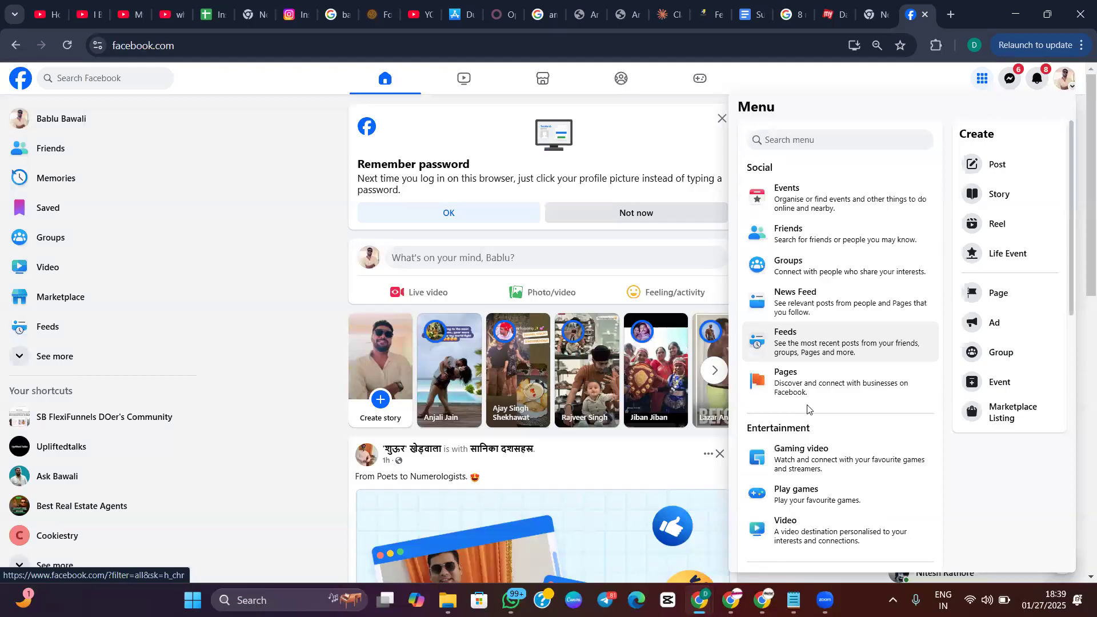
{"action": "scroll", "coordinate": [807, 409], "scroll_direction": "down", "scroll_amount": 8}
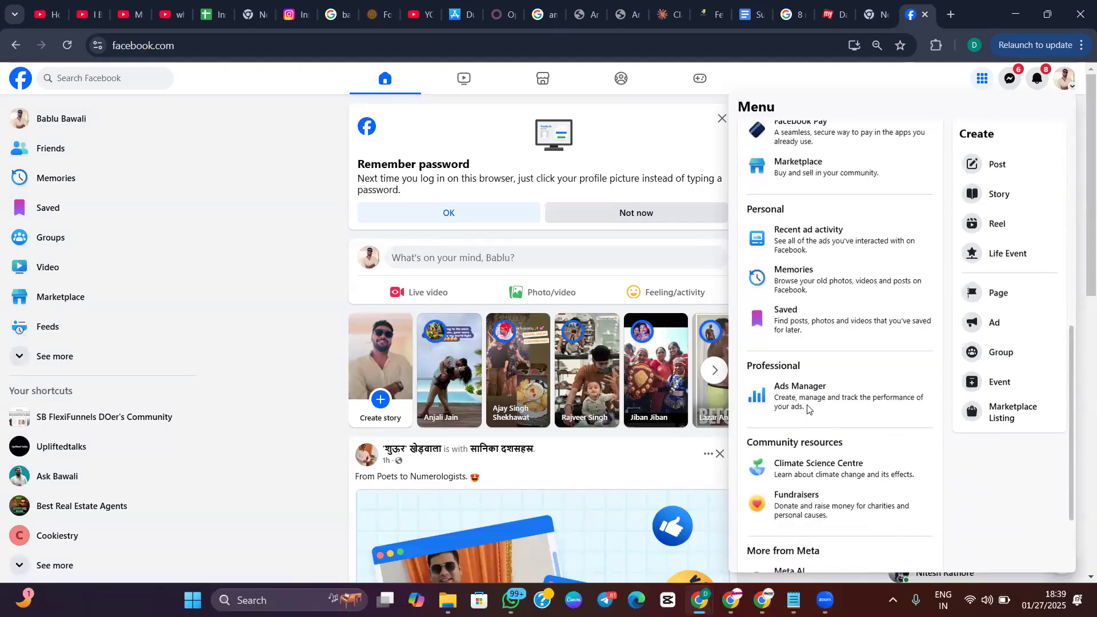
{"action": "left_click", "coordinate": [808, 378]}
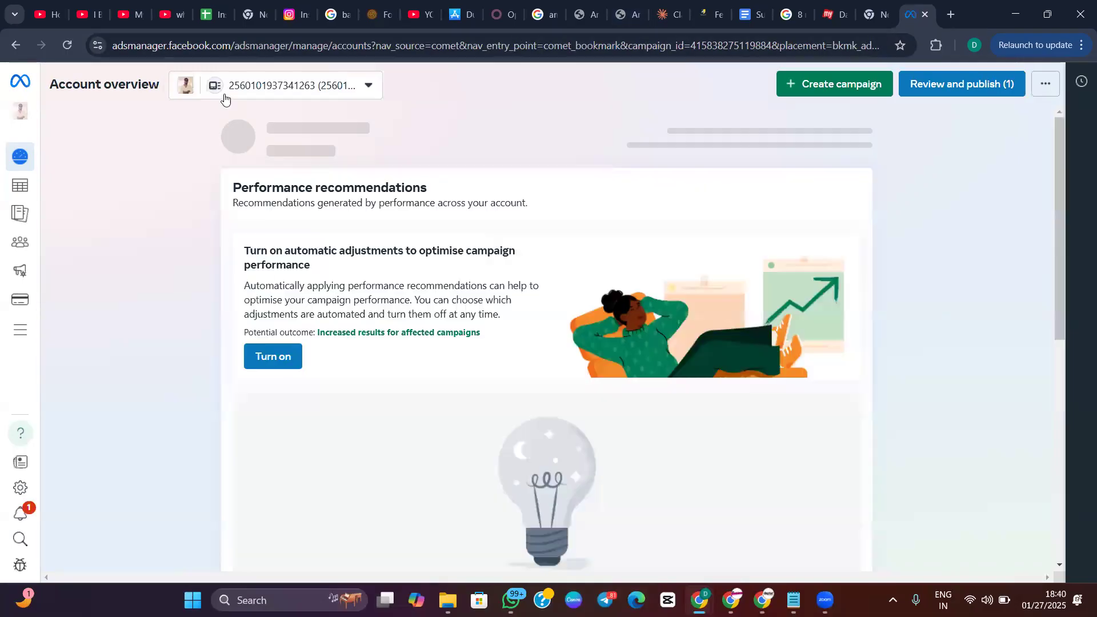
Select The Digital Agency Ad Account under the business portfolio and show its six campaigns
{"action": "left_click", "coordinate": [227, 92]}
{"action": "scroll", "coordinate": [302, 275], "scroll_direction": "up", "scroll_amount": 10}
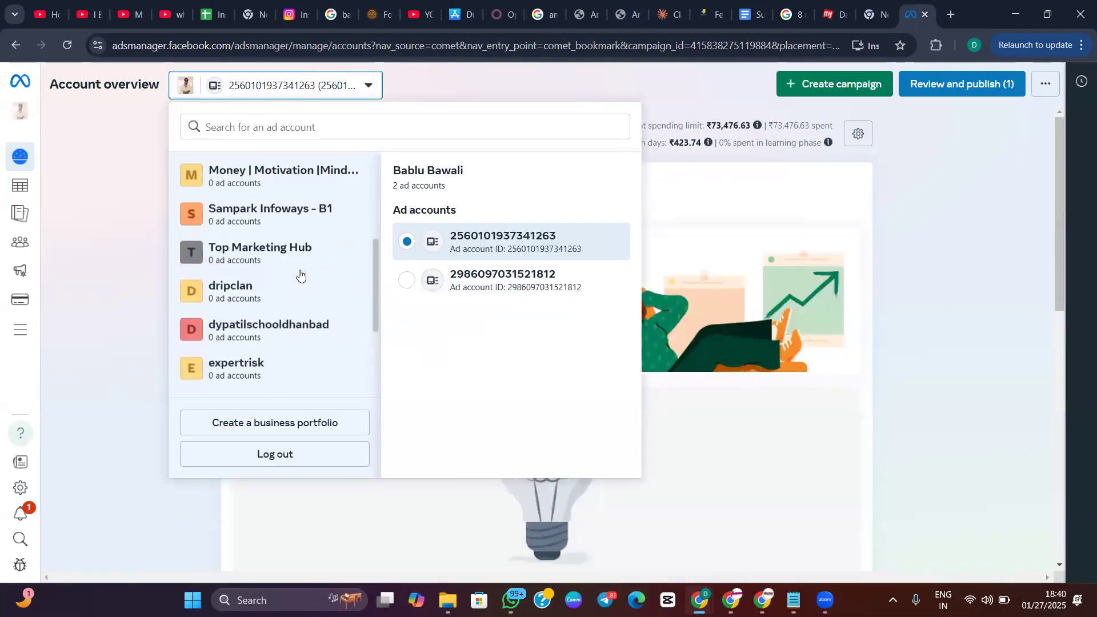
{"action": "left_click", "coordinate": [320, 203]}
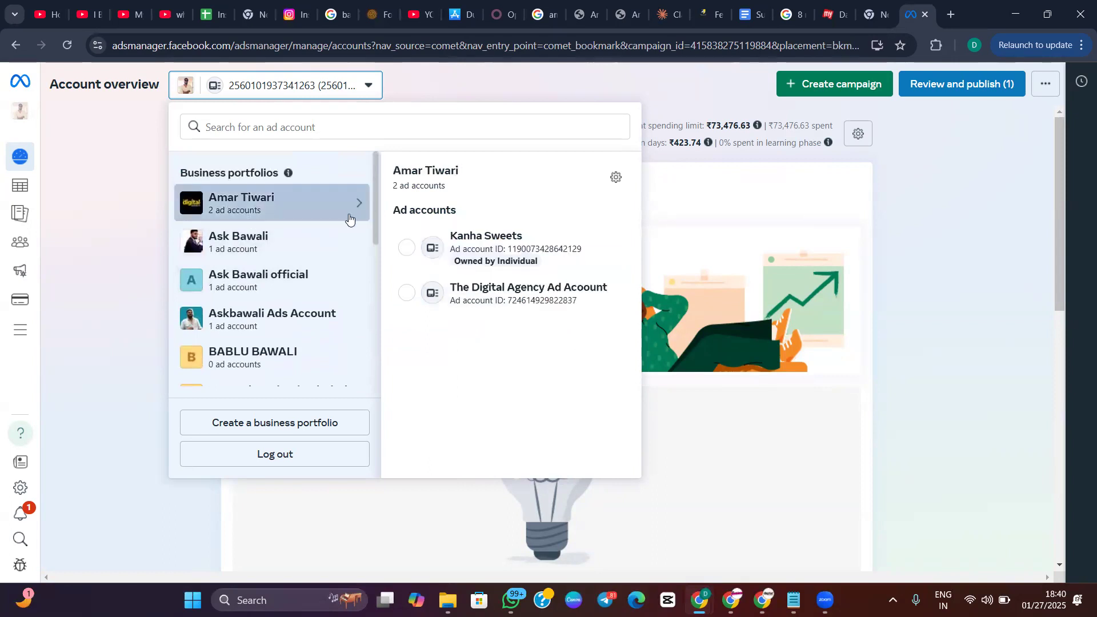
{"action": "left_click", "coordinate": [461, 291]}
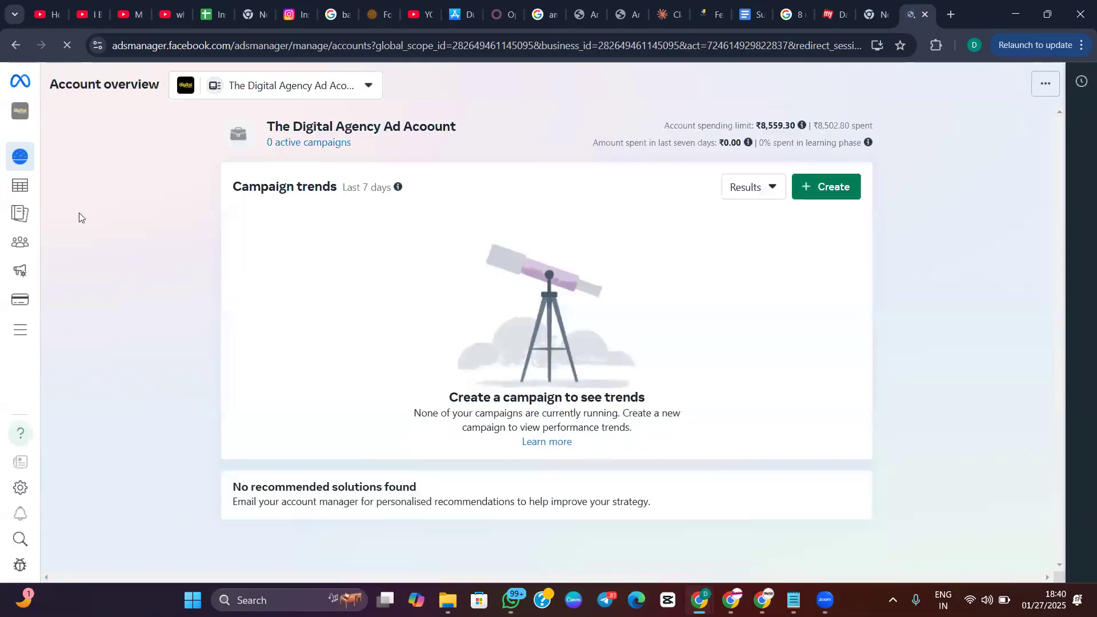
{"action": "left_click", "coordinate": [20, 185]}
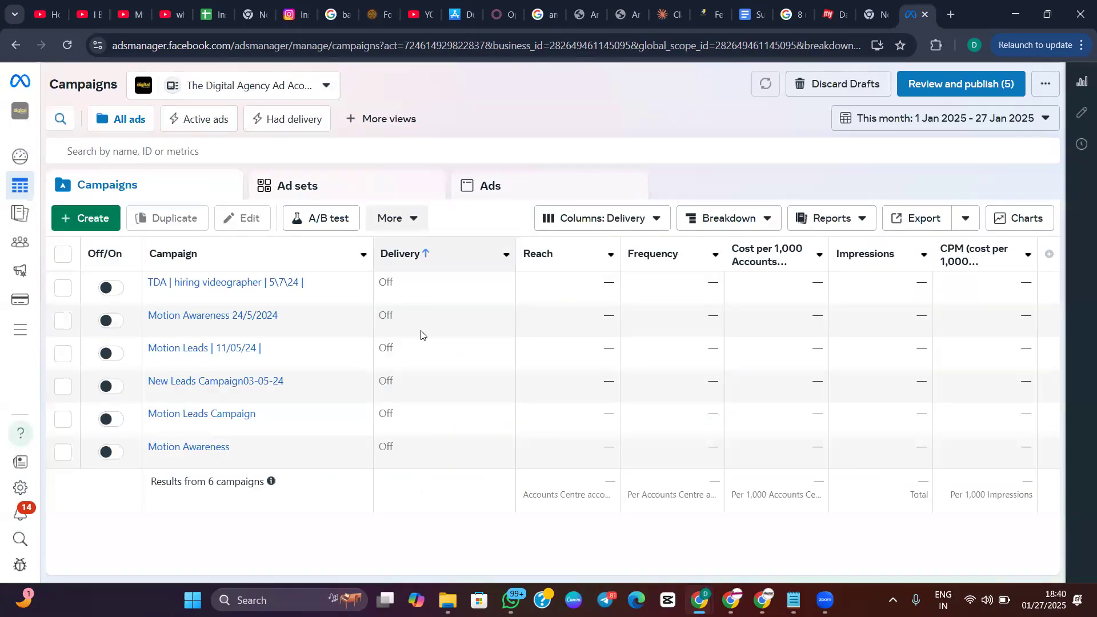
Set the campaigns table's reporting date range to Maximum
{"action": "left_click", "coordinate": [259, 92]}
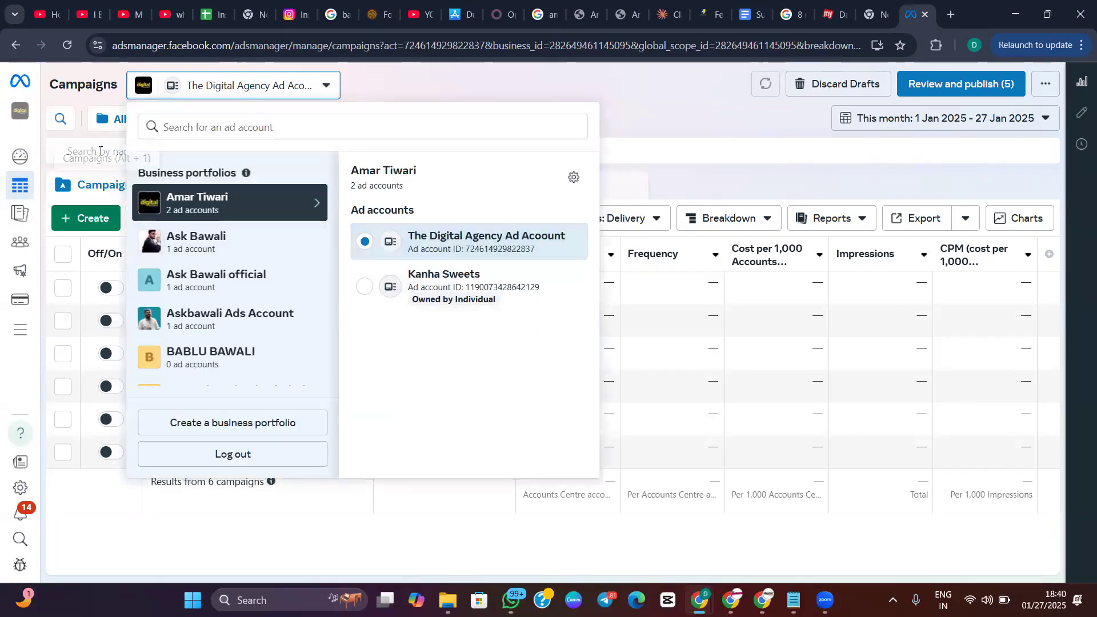
{"action": "left_click", "coordinate": [72, 155]}
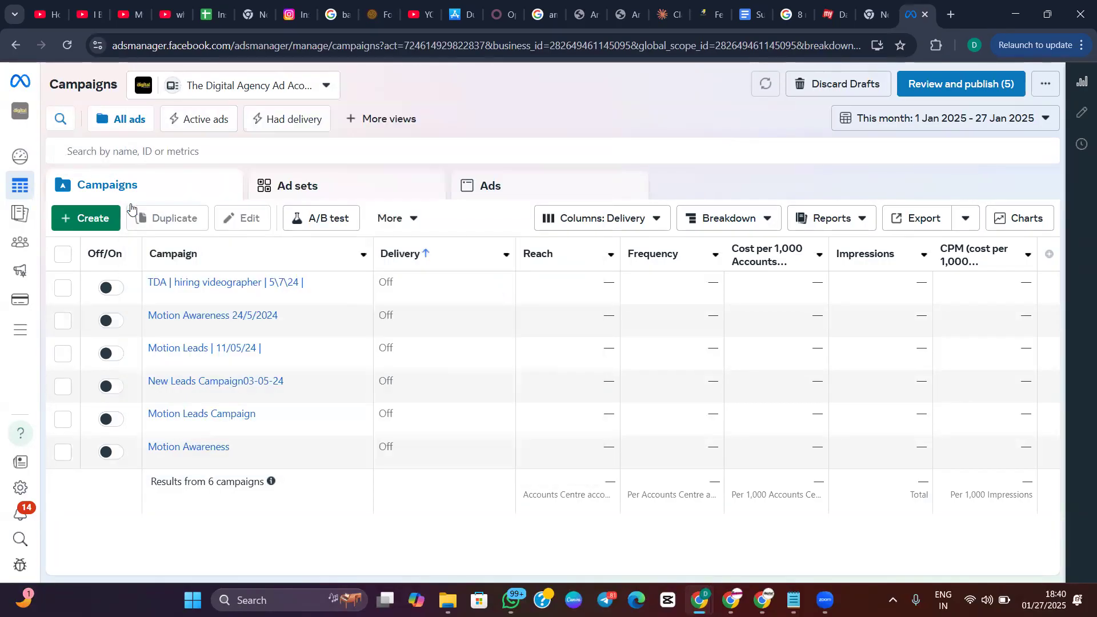
{"action": "left_click", "coordinate": [933, 118]}
{"action": "left_click", "coordinate": [680, 379]}
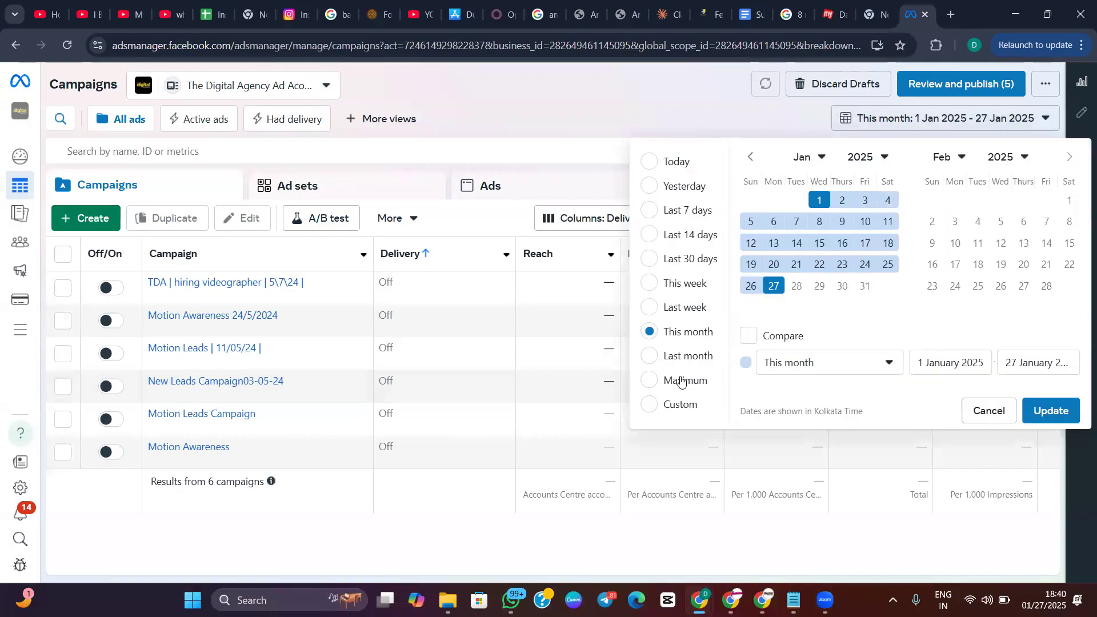
{"action": "left_click", "coordinate": [1057, 405]}
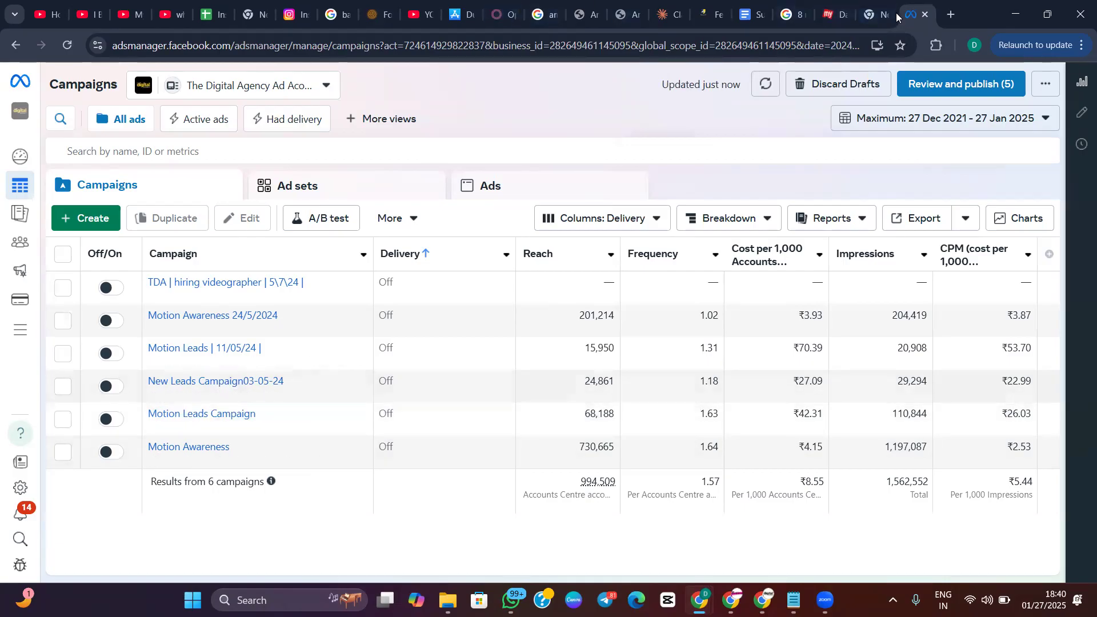
Switch to the personal profile's first ad account and set its date range to Maximum
{"action": "left_click", "coordinate": [189, 85]}
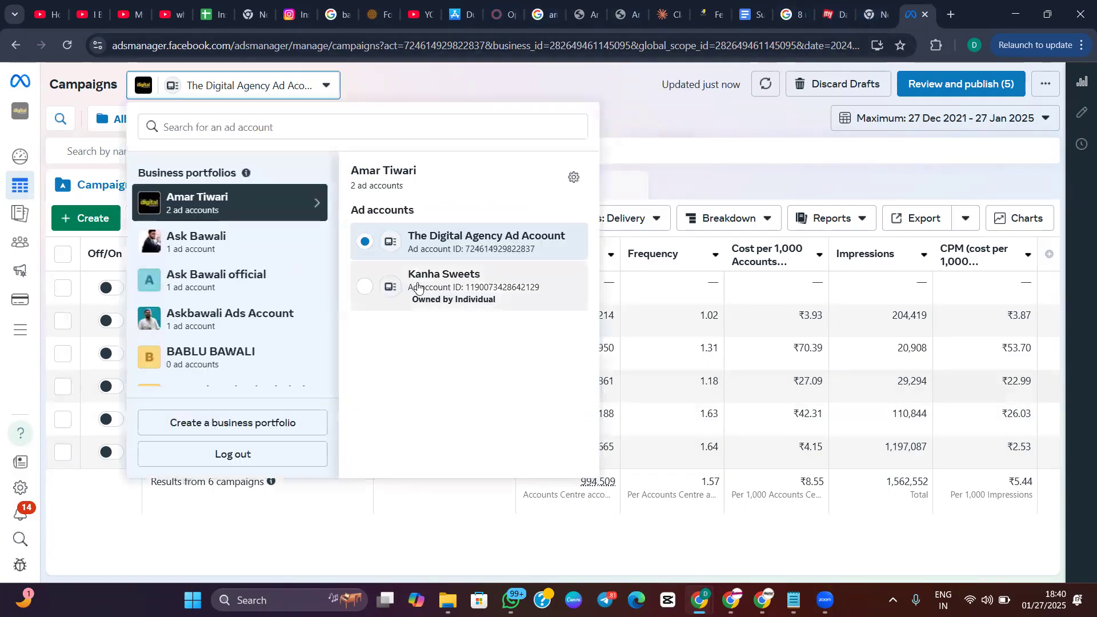
{"action": "scroll", "coordinate": [272, 366], "scroll_direction": "down", "scroll_amount": 6}
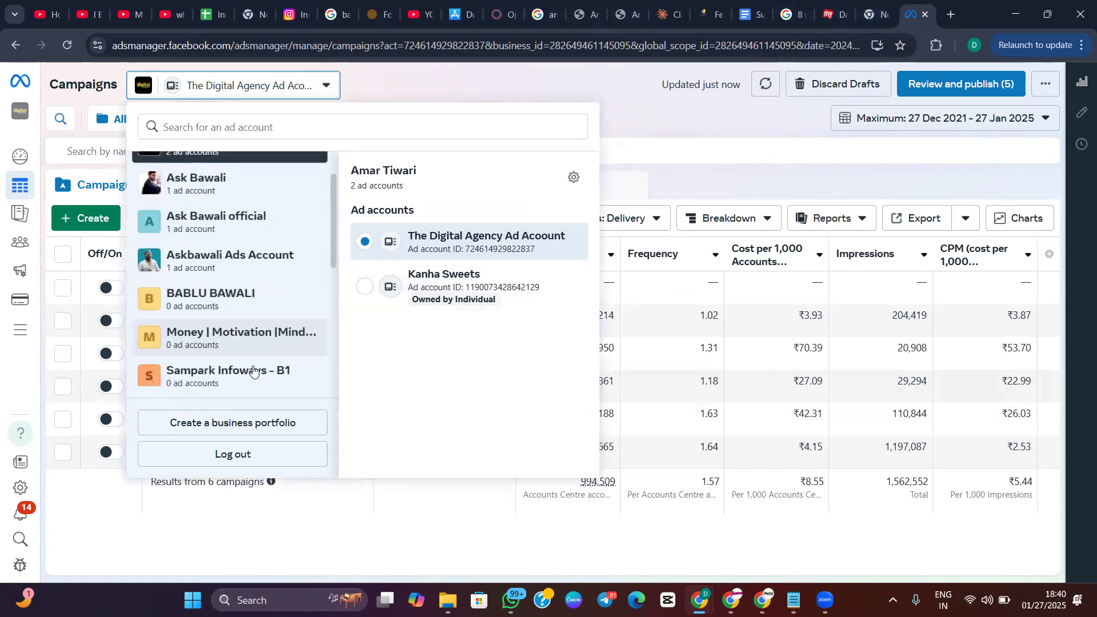
{"action": "left_click", "coordinate": [228, 370]}
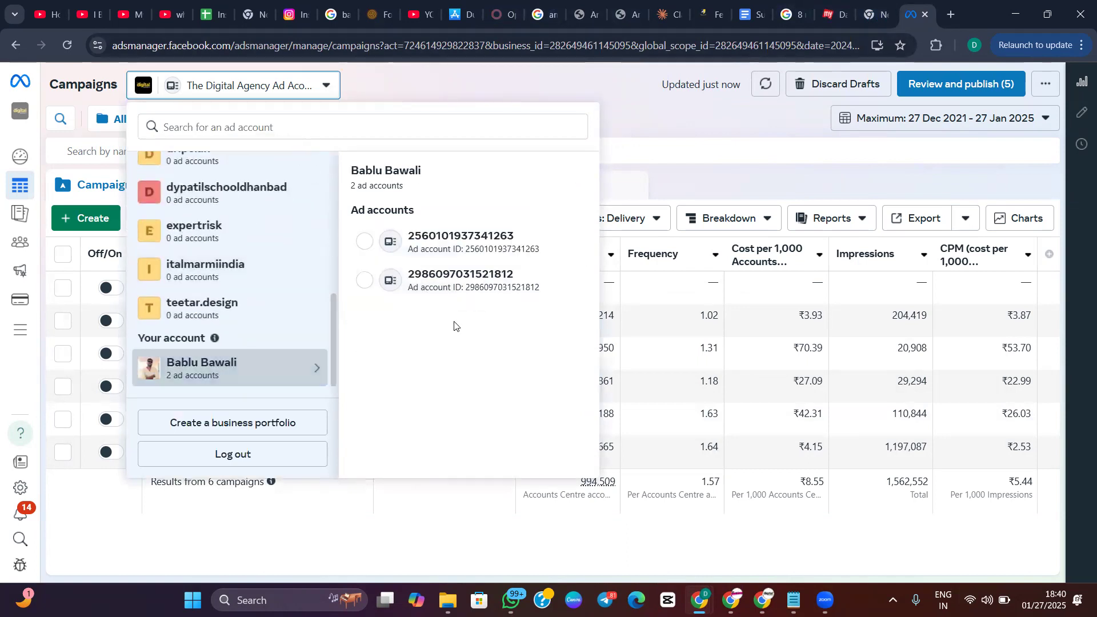
{"action": "left_click", "coordinate": [450, 252]}
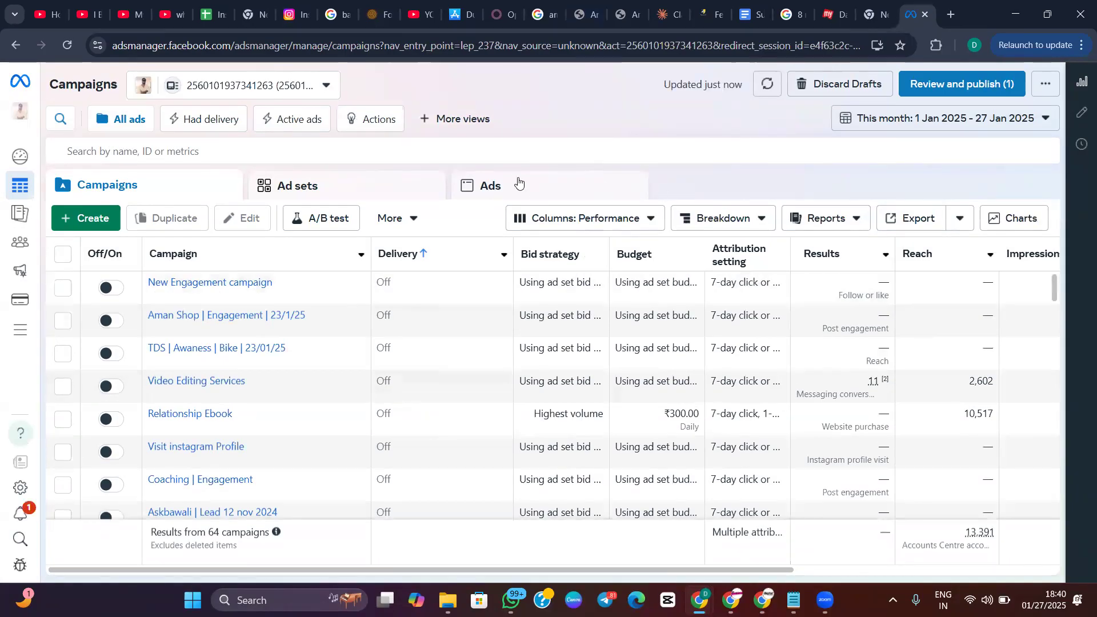
{"action": "left_click", "coordinate": [892, 118]}
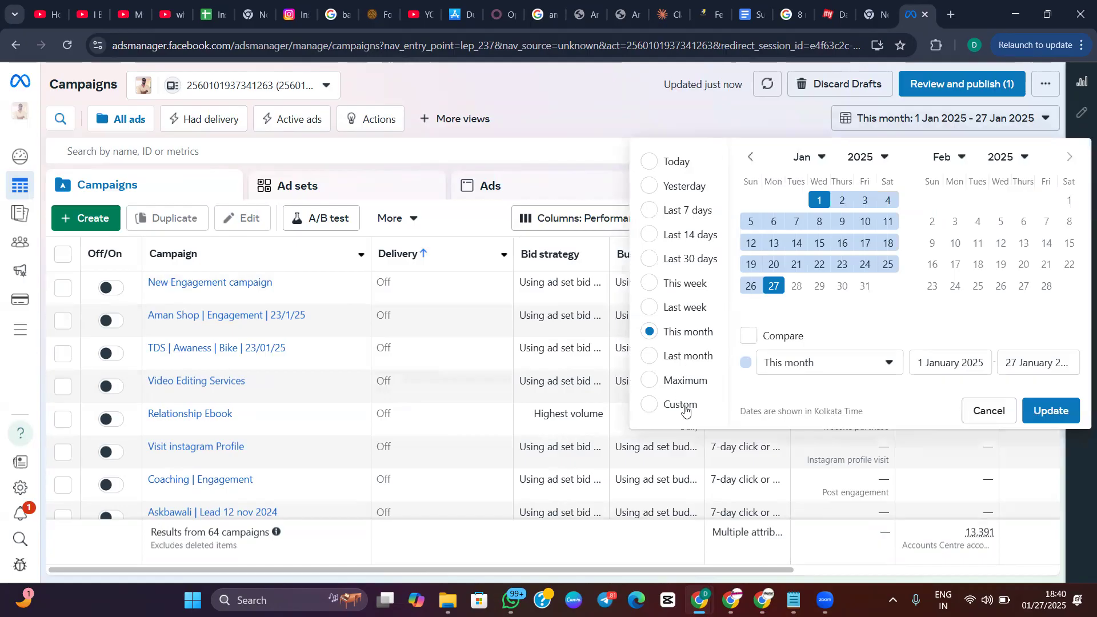
{"action": "left_click", "coordinate": [688, 381]}
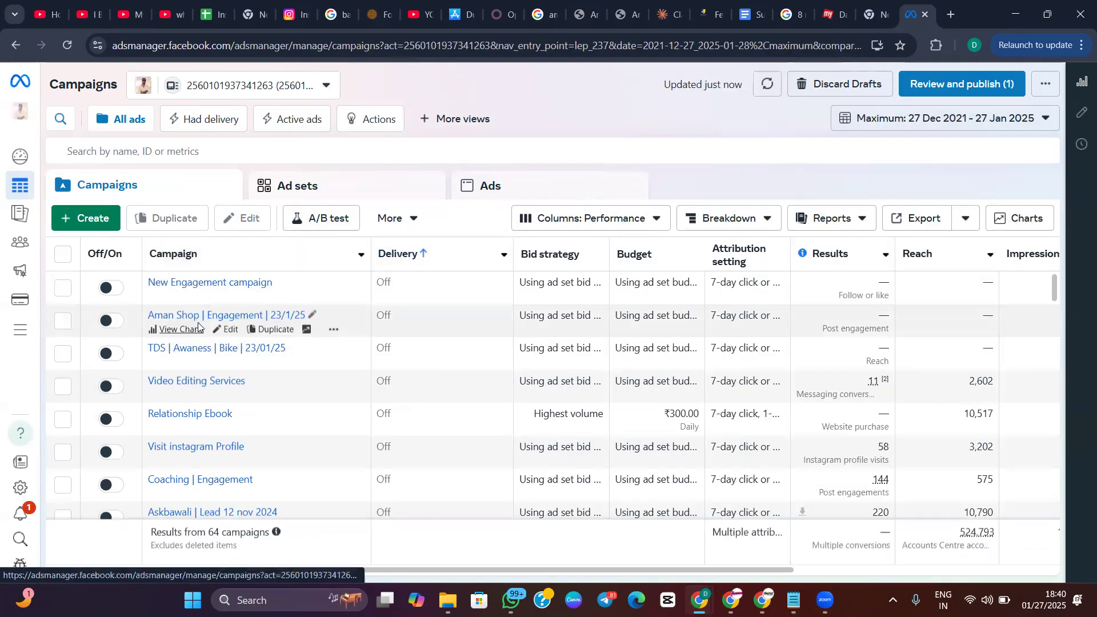
Scroll the 64 campaigns and tick Digital Product : Video Pack
{"action": "scroll", "coordinate": [198, 324], "scroll_direction": "down", "scroll_amount": 1}
{"action": "scroll", "coordinate": [198, 326], "scroll_direction": "down", "scroll_amount": 1}
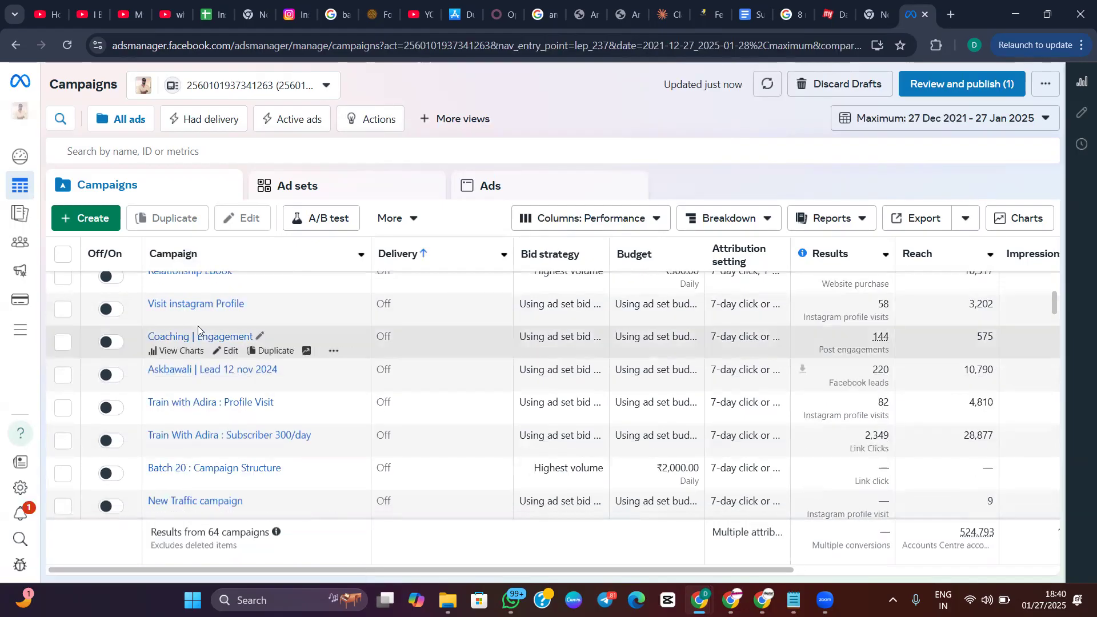
{"action": "scroll", "coordinate": [198, 326], "scroll_direction": "down", "scroll_amount": 1}
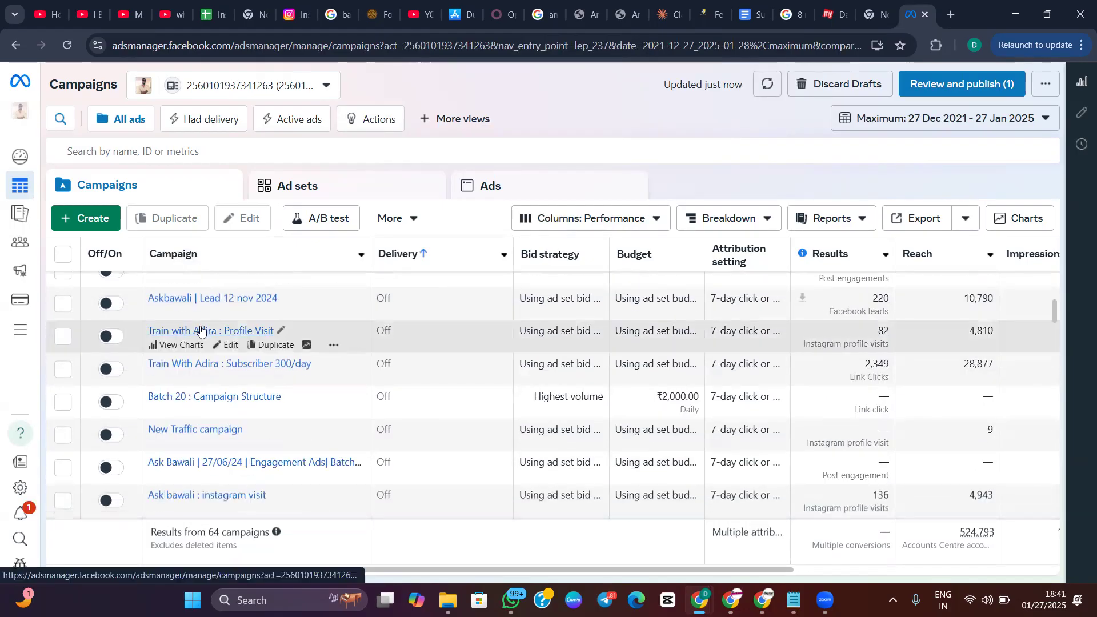
{"action": "scroll", "coordinate": [201, 329], "scroll_direction": "down", "scroll_amount": 1}
{"action": "scroll", "coordinate": [202, 330], "scroll_direction": "down", "scroll_amount": 1}
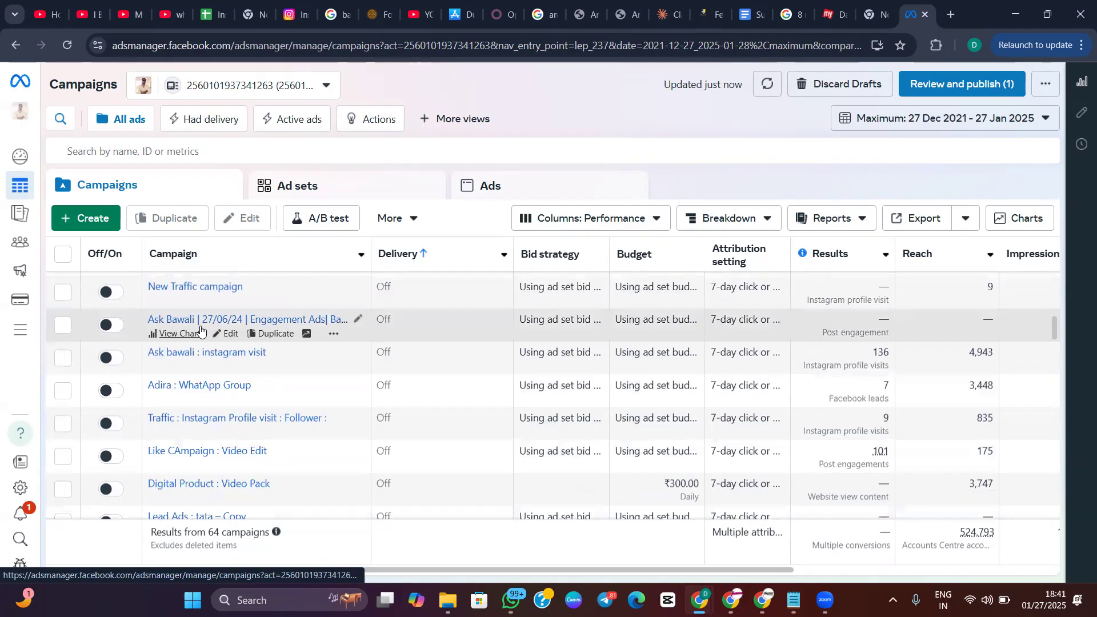
{"action": "scroll", "coordinate": [197, 335], "scroll_direction": "down", "scroll_amount": 1}
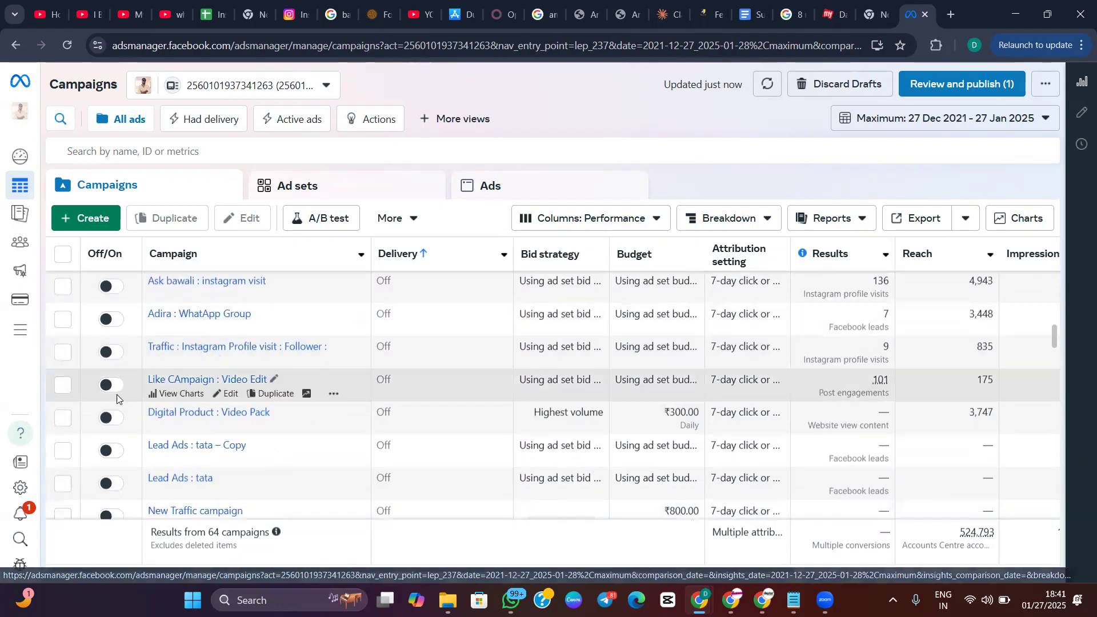
{"action": "left_click", "coordinate": [63, 420]}
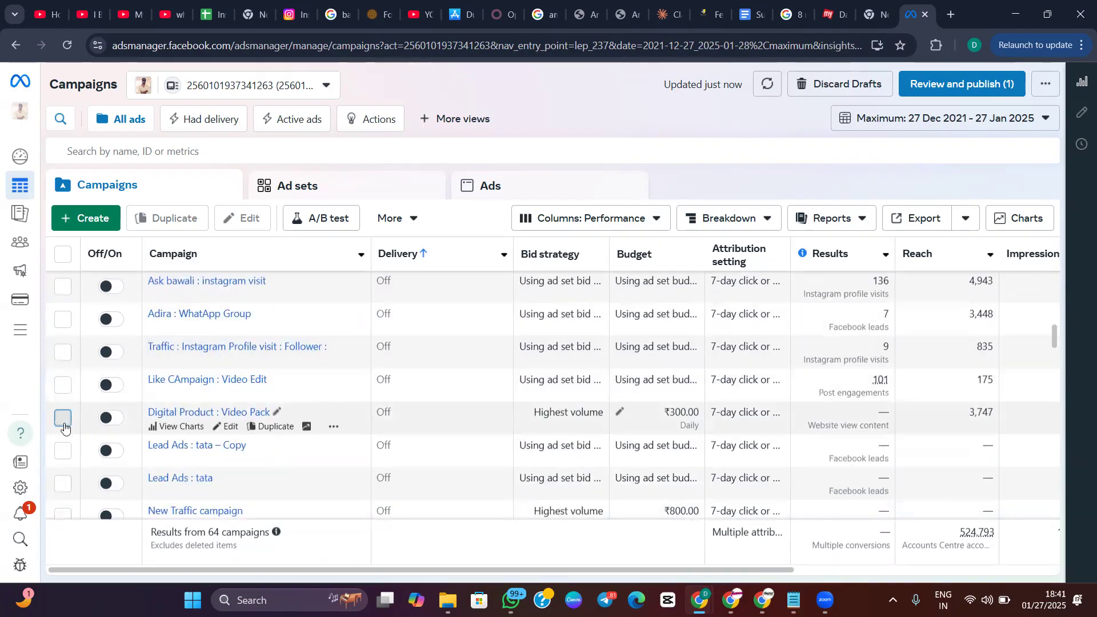
View the campaign's ad sets and check the Video Editing Software ad set's ads
{"action": "left_click", "coordinate": [326, 186]}
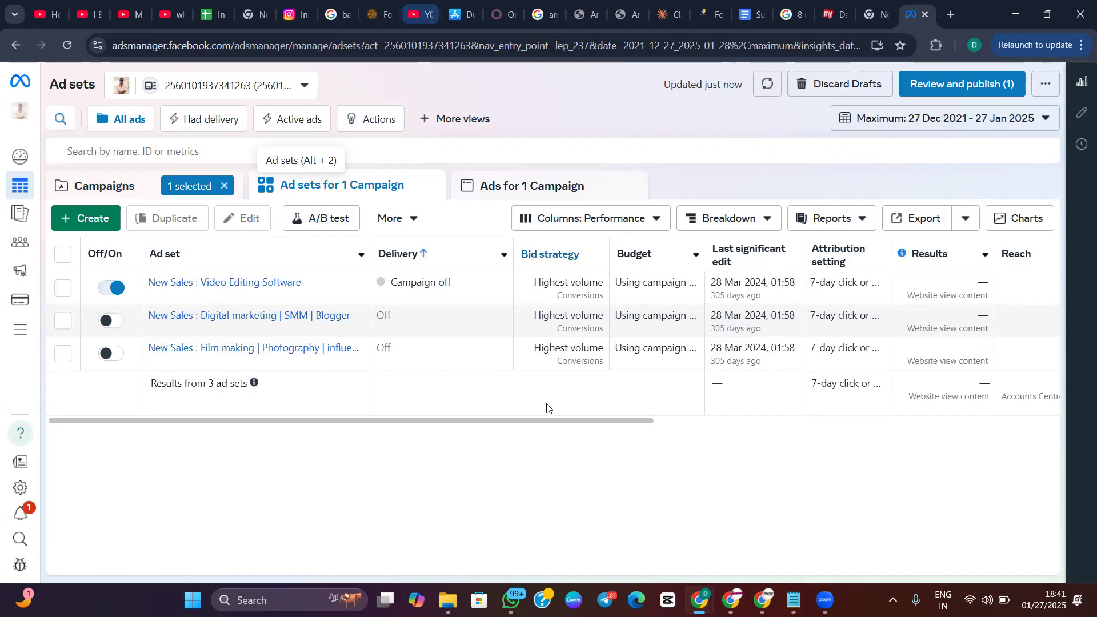
{"action": "mouse_move", "coordinate": [534, 421]}
{"action": "left_mouse_down"}
{"action": "mouse_move", "coordinate": [825, 426]}
{"action": "mouse_move", "coordinate": [644, 433]}
{"action": "mouse_move", "coordinate": [519, 409]}
{"action": "left_mouse_up"}
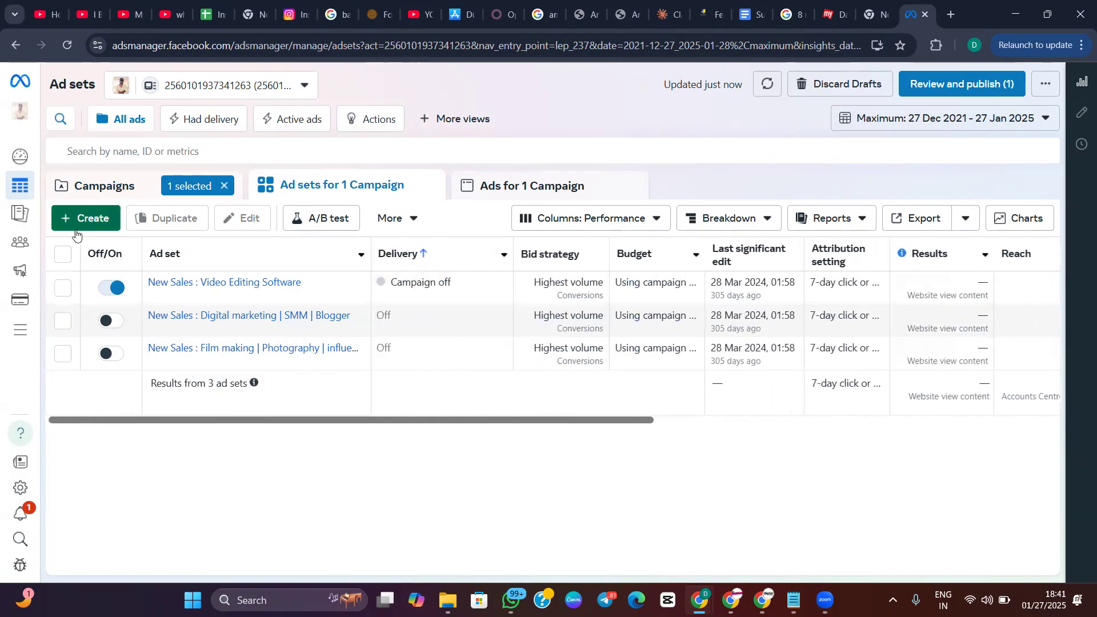
{"action": "left_click", "coordinate": [63, 289]}
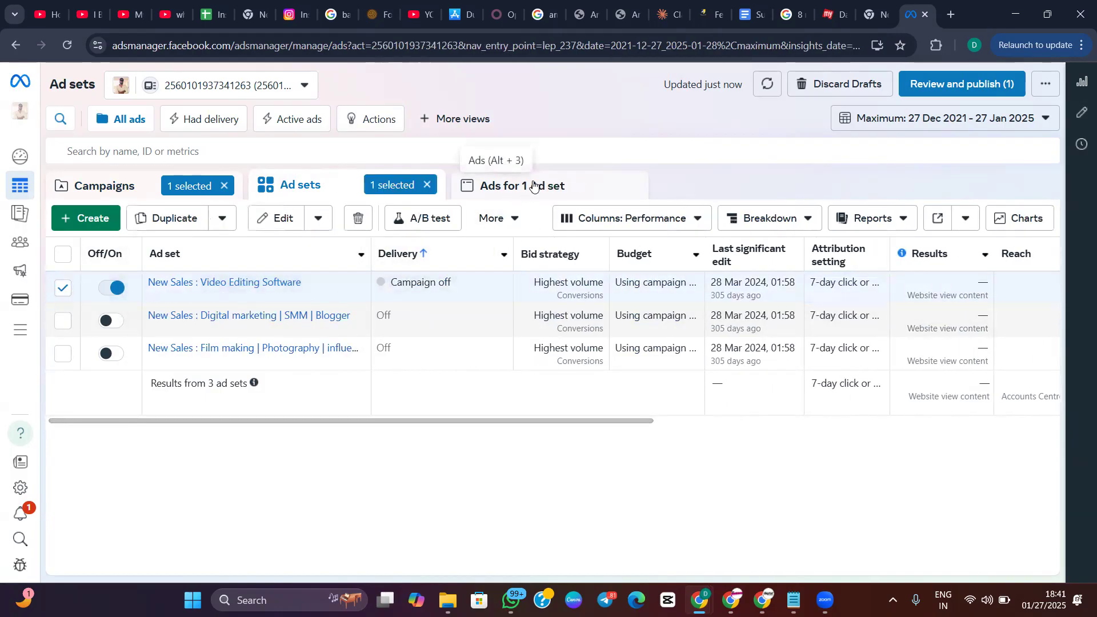
{"action": "left_click", "coordinate": [532, 185]}
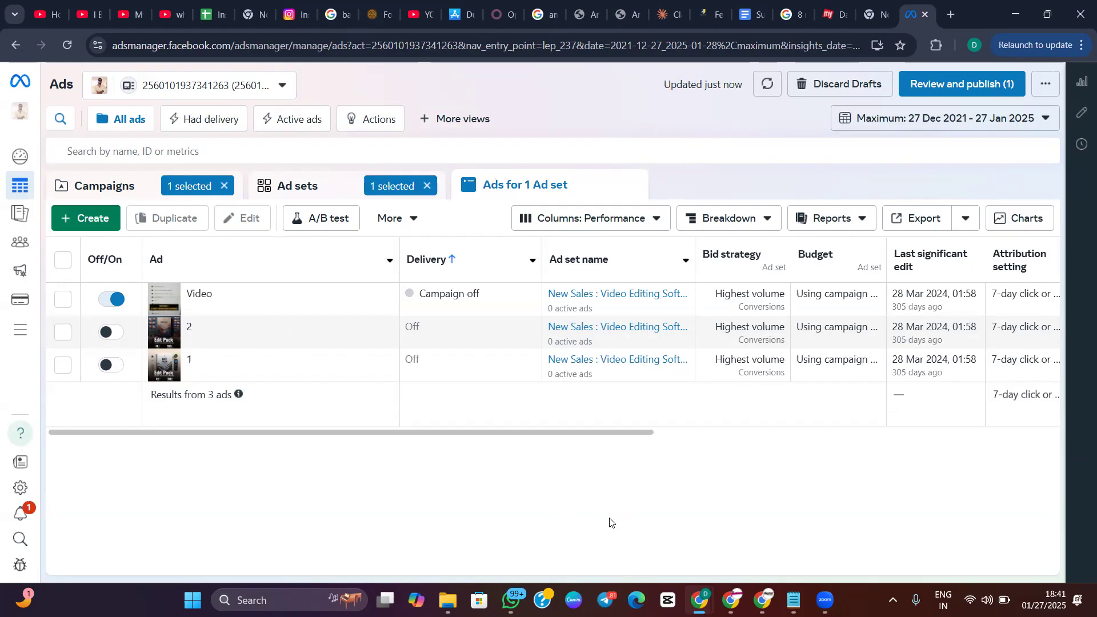
{"action": "left_click", "coordinate": [297, 186]}
Add Digital marketing and Film making, review all 9 ads, then return to ad sets
{"action": "left_click", "coordinate": [63, 321]}
{"action": "left_click", "coordinate": [63, 354]}
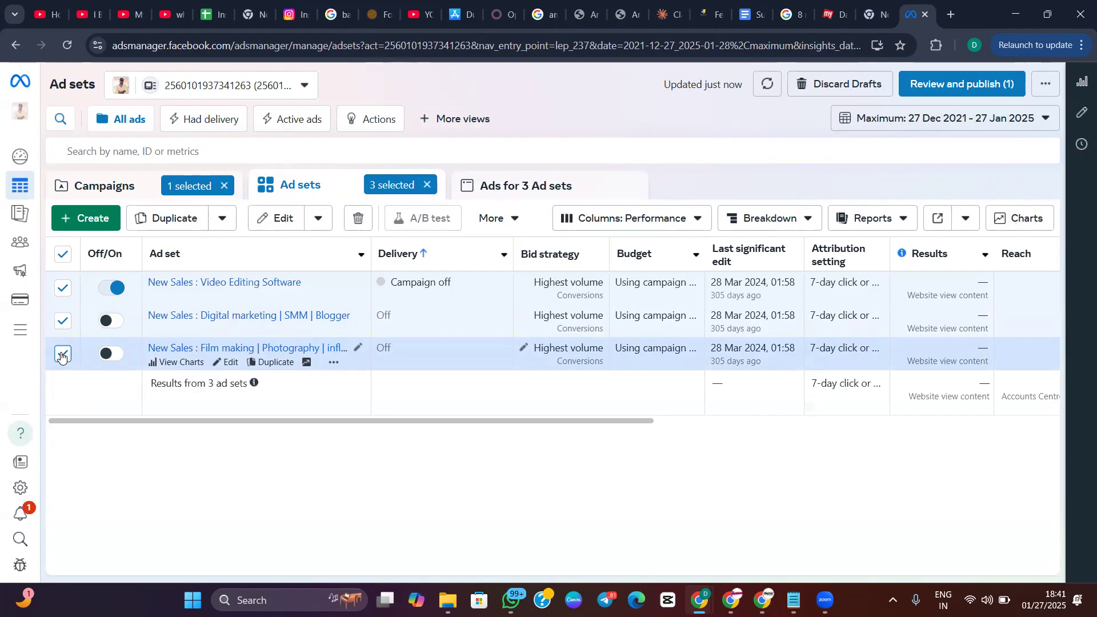
{"action": "left_click", "coordinate": [532, 189]}
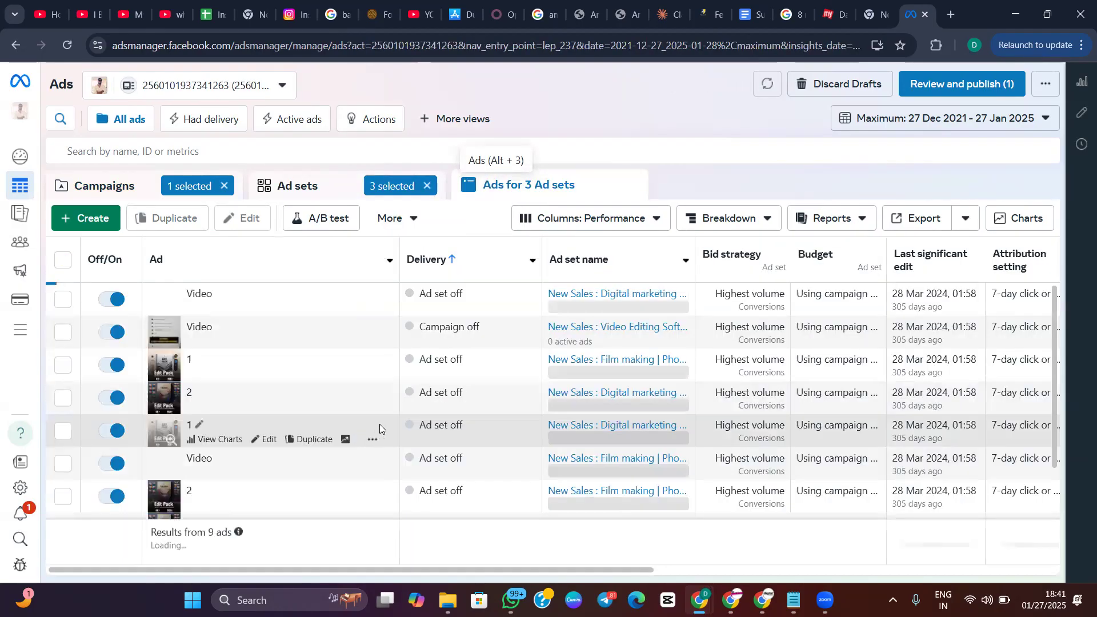
{"action": "scroll", "coordinate": [431, 422], "scroll_direction": "down", "scroll_amount": 2}
{"action": "scroll", "coordinate": [431, 422], "scroll_direction": "up", "scroll_amount": 2}
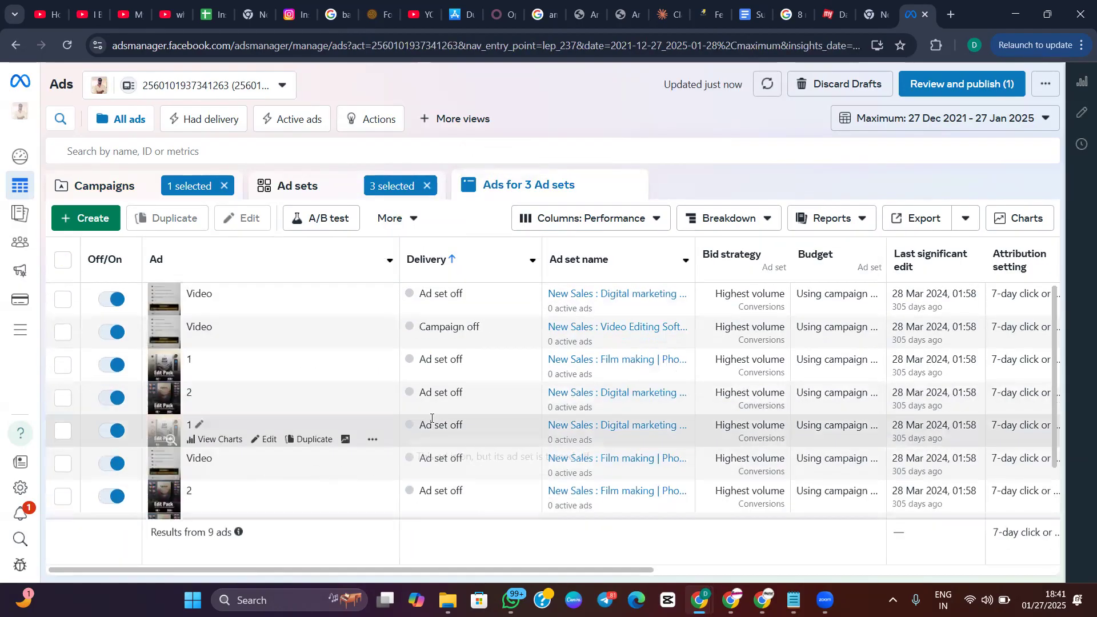
{"action": "triple_click", "coordinate": [182, 533]}
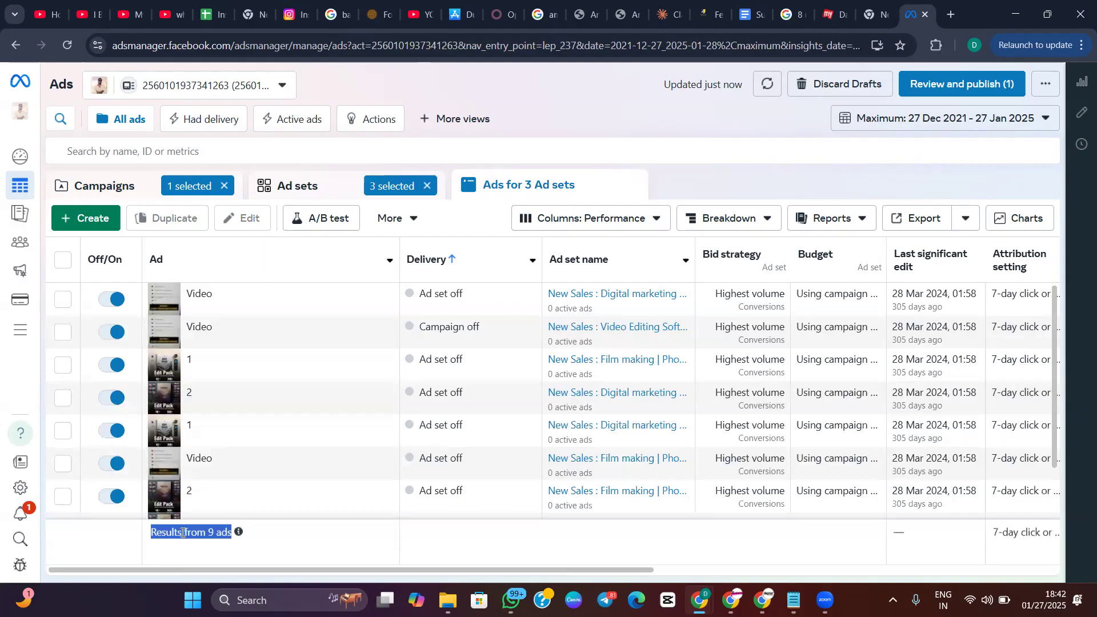
{"action": "left_click", "coordinate": [284, 195]}
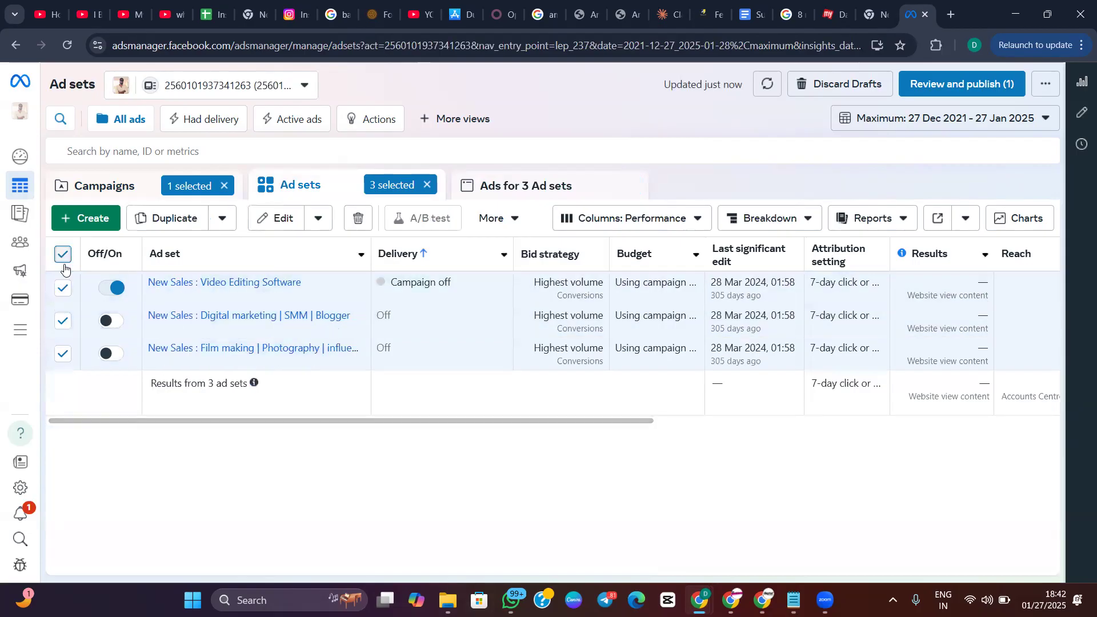
Deselect all ad sets, scroll to compare reach and ₹288.20 spent, then open Columns: Performance
{"action": "left_click", "coordinate": [63, 265]}
{"action": "left_click_drag", "start_coordinate": [193, 421], "coordinate": [666, 421]}
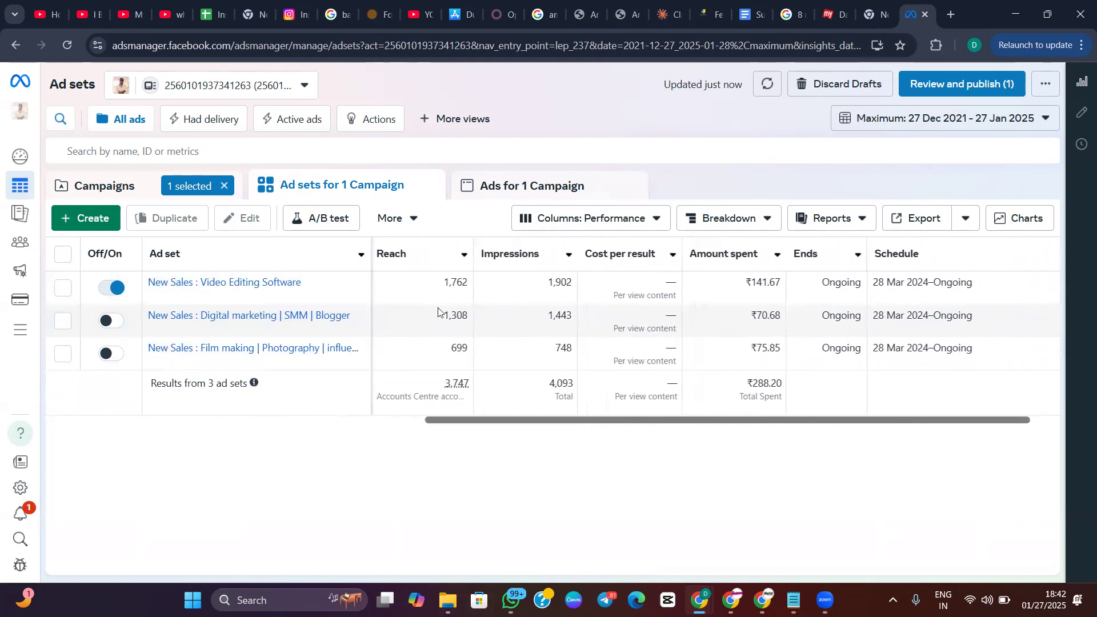
{"action": "mouse_move", "coordinate": [386, 258]}
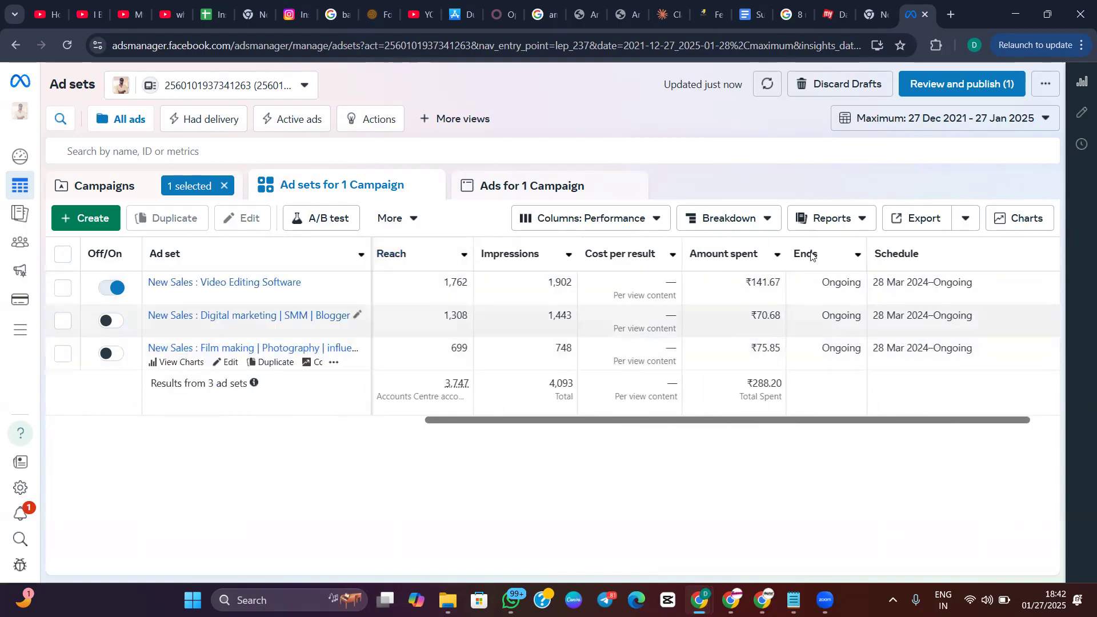
{"action": "left_click_drag", "start_coordinate": [628, 420], "coordinate": [229, 371]}
{"action": "left_click", "coordinate": [528, 230]}
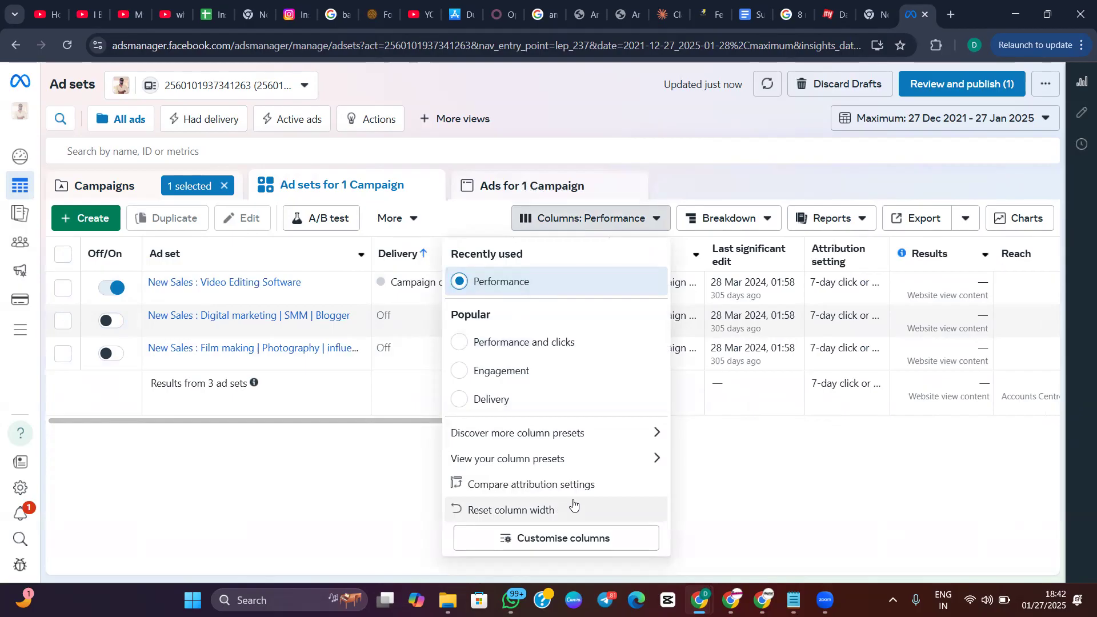
In Customise columns, add the Frequency and Views performance columns
{"action": "left_click", "coordinate": [563, 537]}
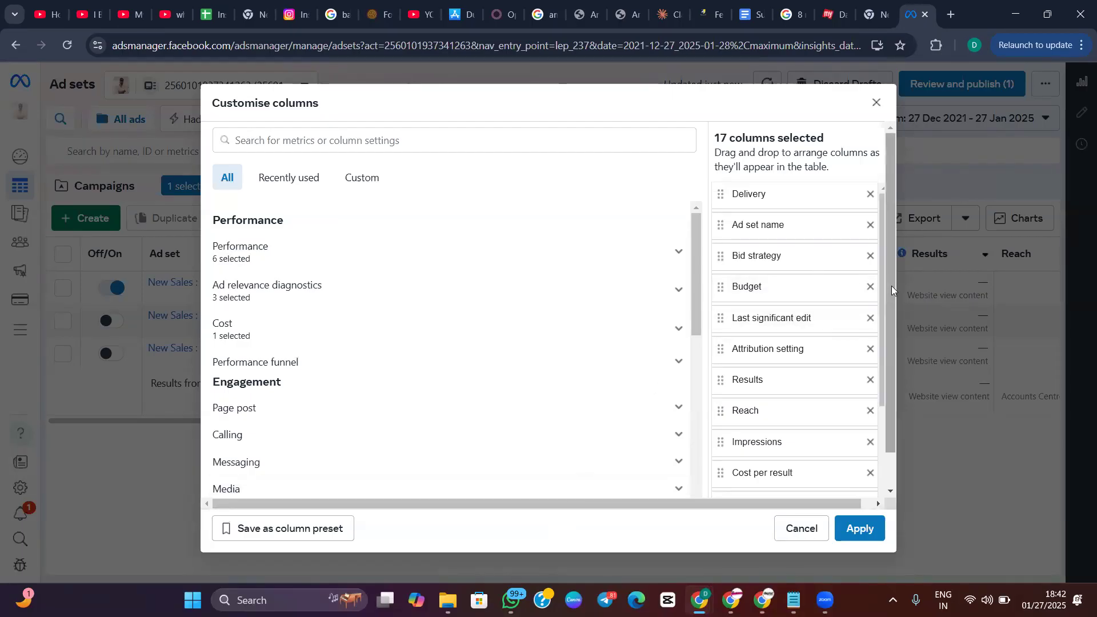
{"action": "scroll", "coordinate": [860, 386], "scroll_direction": "down", "scroll_amount": 3}
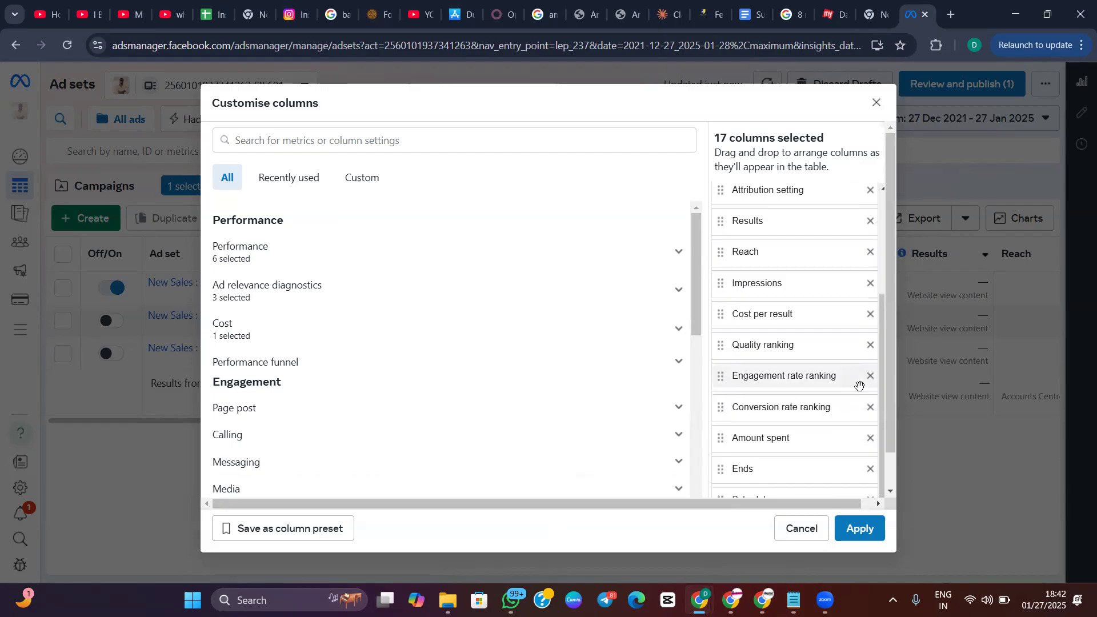
{"action": "left_click_drag", "start_coordinate": [891, 404], "coordinate": [887, 451]}
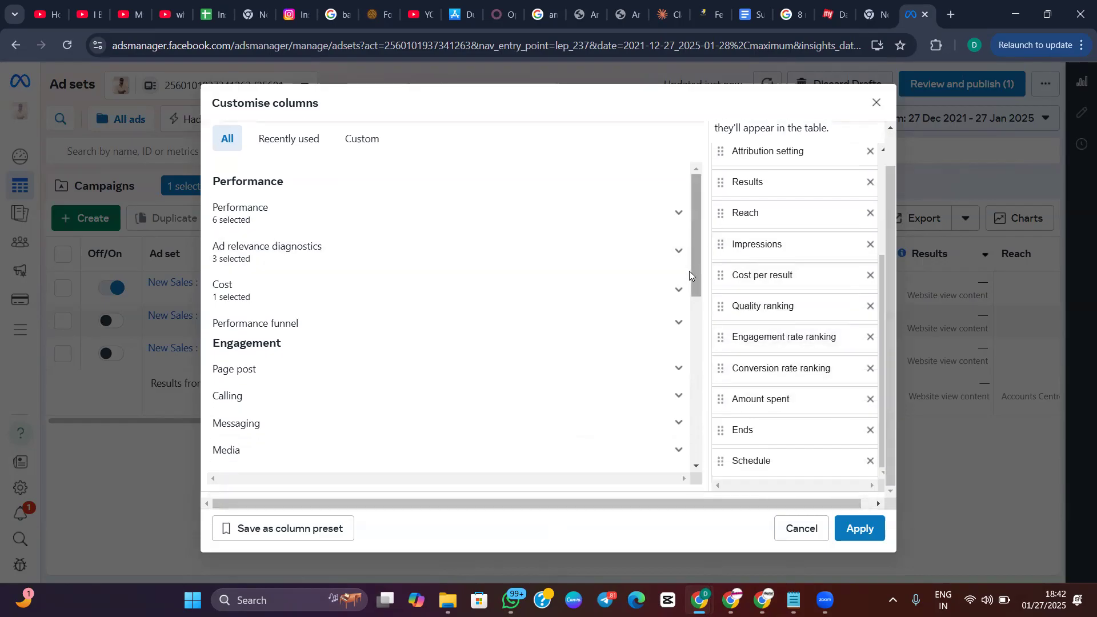
{"action": "scroll", "coordinate": [284, 324], "scroll_direction": "up", "scroll_amount": 1}
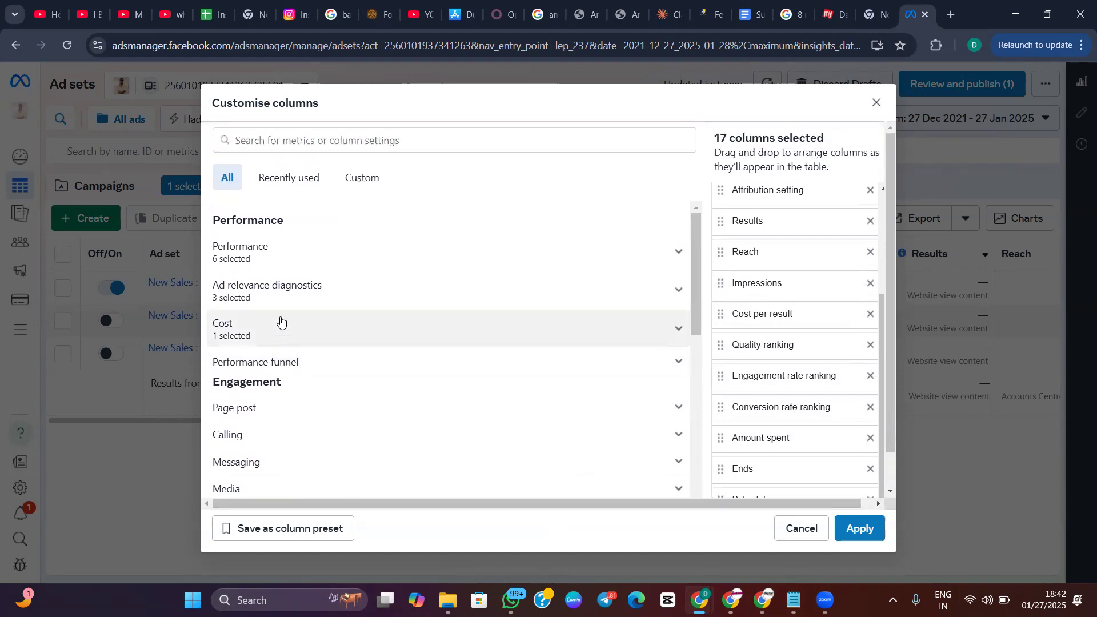
{"action": "left_click", "coordinate": [250, 255]}
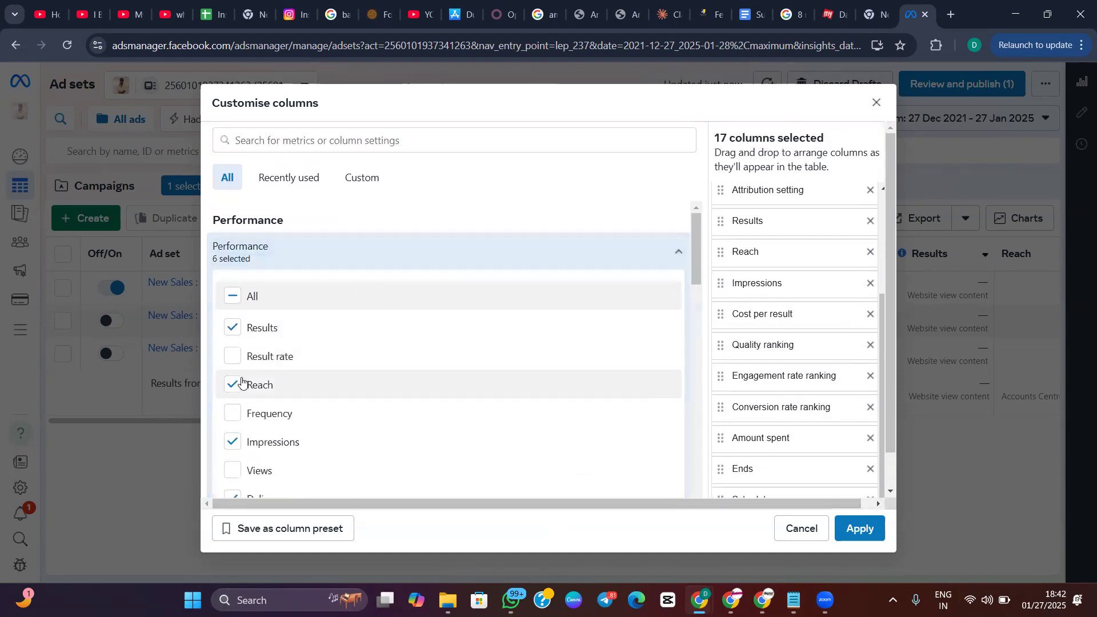
{"action": "left_click", "coordinate": [234, 415]}
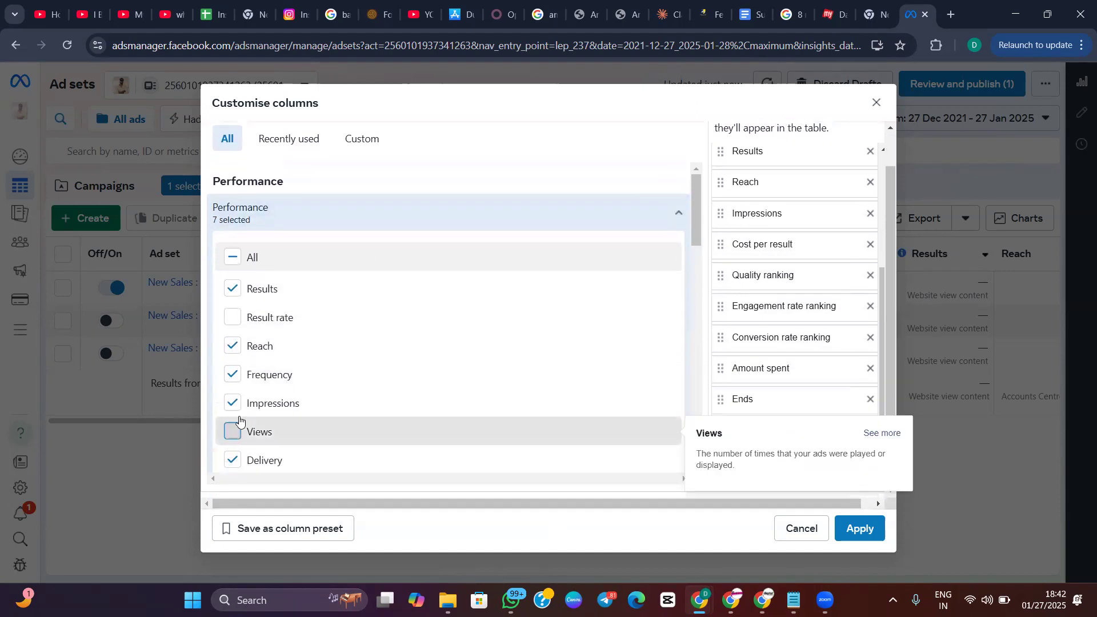
{"action": "left_click", "coordinate": [235, 431]}
Add the Clicks (all) and CTR (all) columns and apply the custom column set
{"action": "scroll", "coordinate": [275, 394], "scroll_direction": "down", "scroll_amount": 2}
{"action": "scroll", "coordinate": [255, 373], "scroll_direction": "down", "scroll_amount": 2}
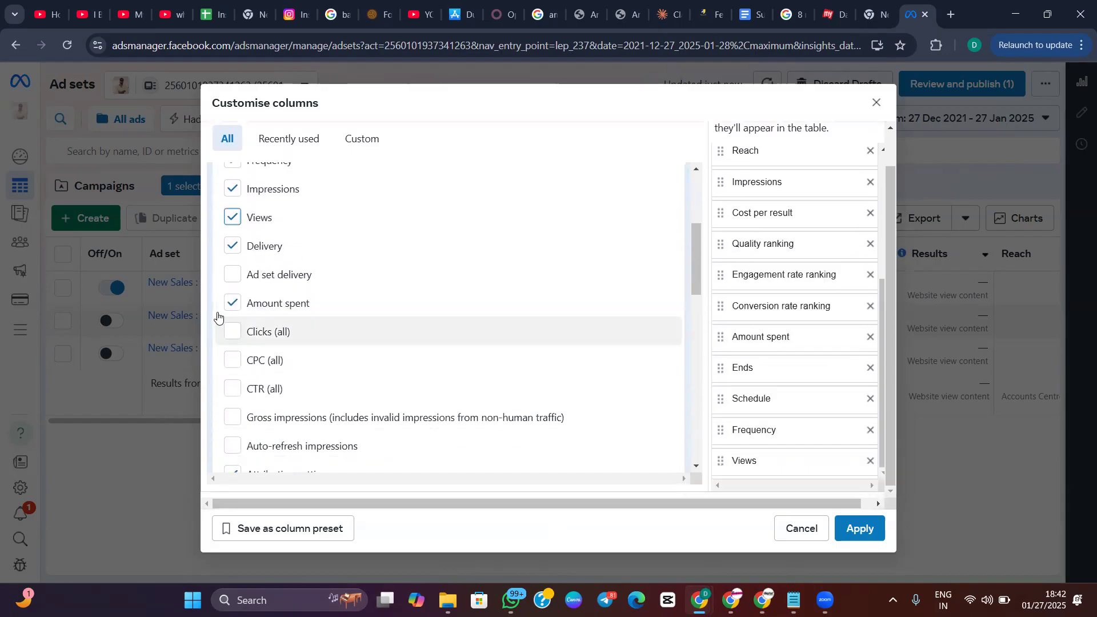
{"action": "left_click", "coordinate": [248, 330]}
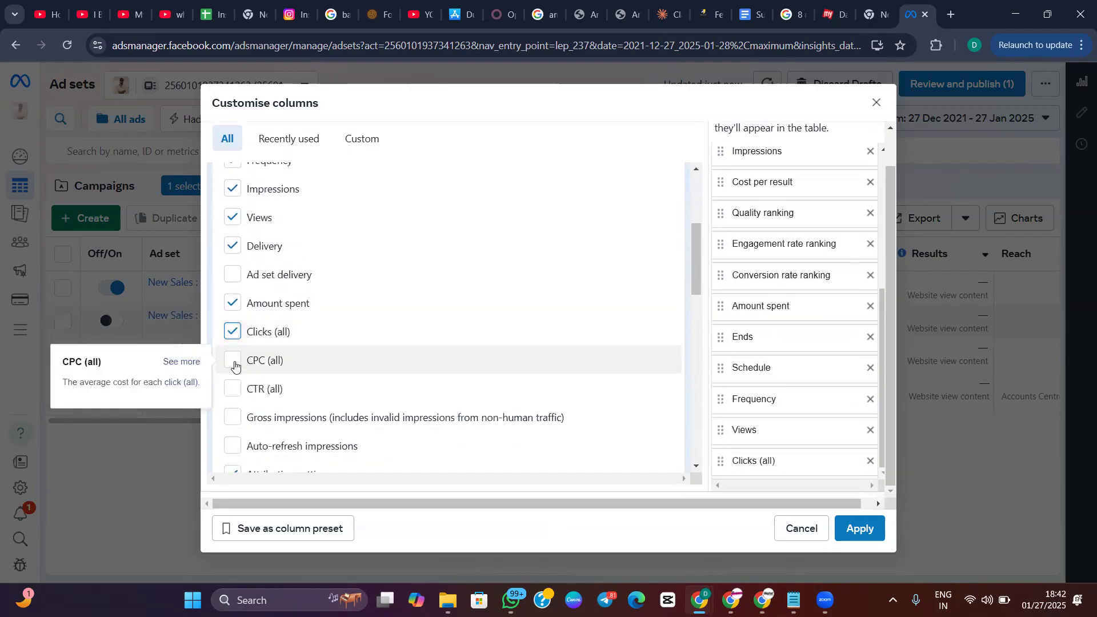
{"action": "left_click", "coordinate": [236, 386]}
{"action": "scroll", "coordinate": [255, 359], "scroll_direction": "down", "scroll_amount": 3}
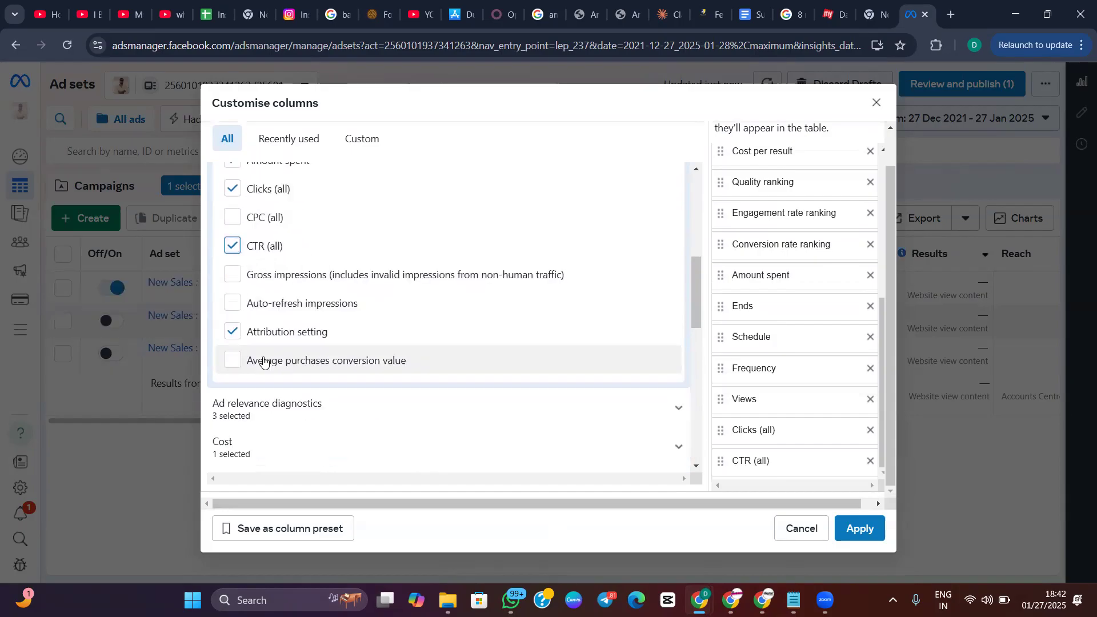
{"action": "left_click", "coordinate": [847, 528]}
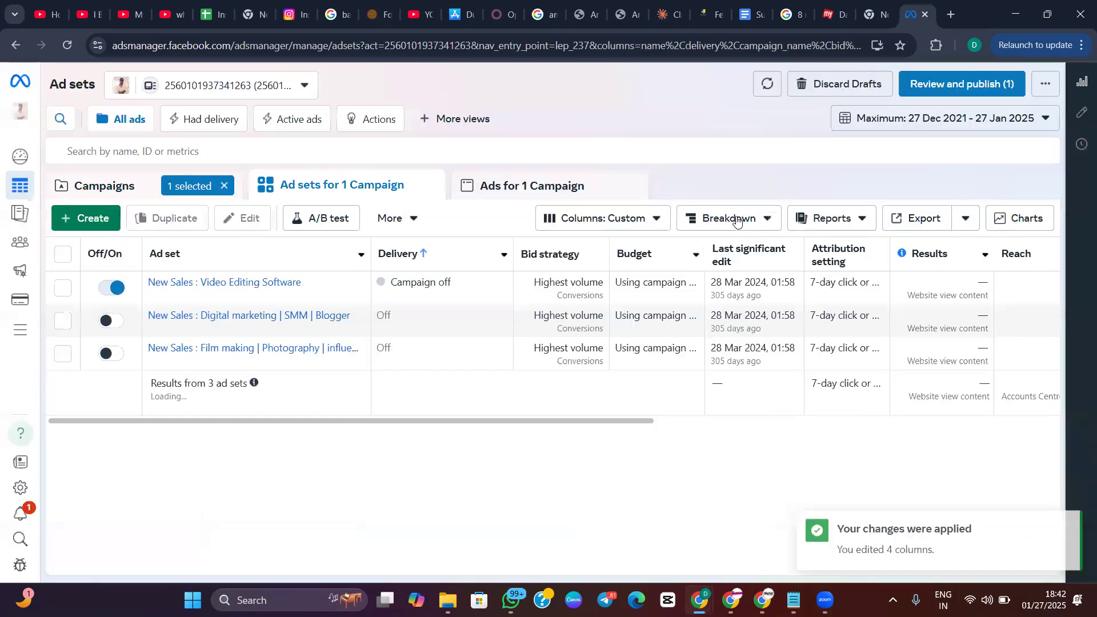
{"action": "left_click_drag", "start_coordinate": [444, 419], "coordinate": [469, 420]}
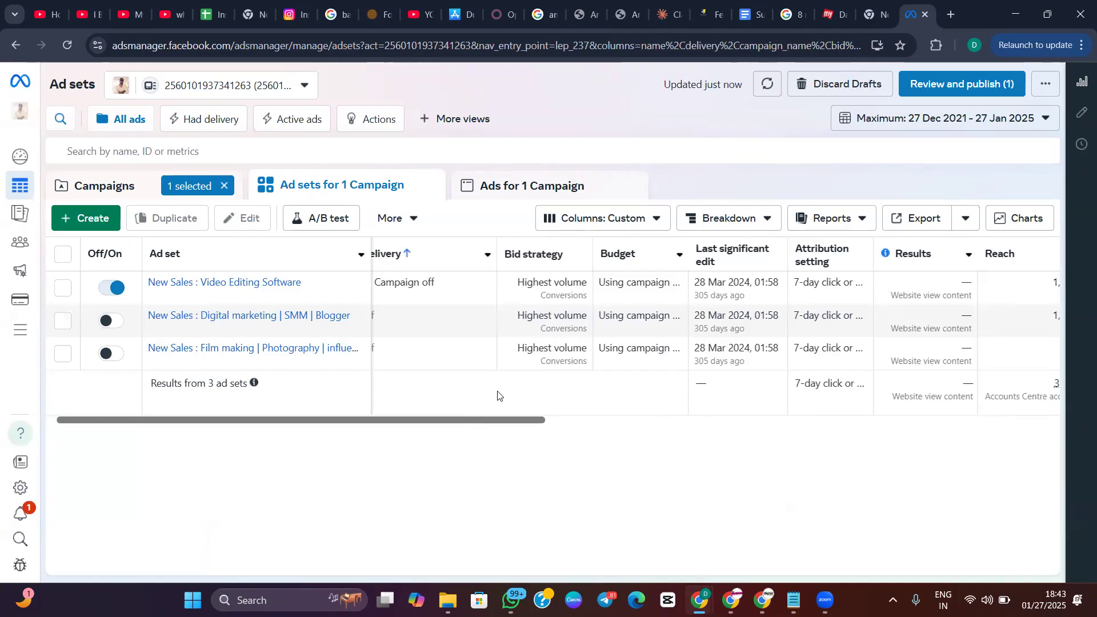
{"action": "left_click_drag", "start_coordinate": [437, 422], "coordinate": [808, 420]}
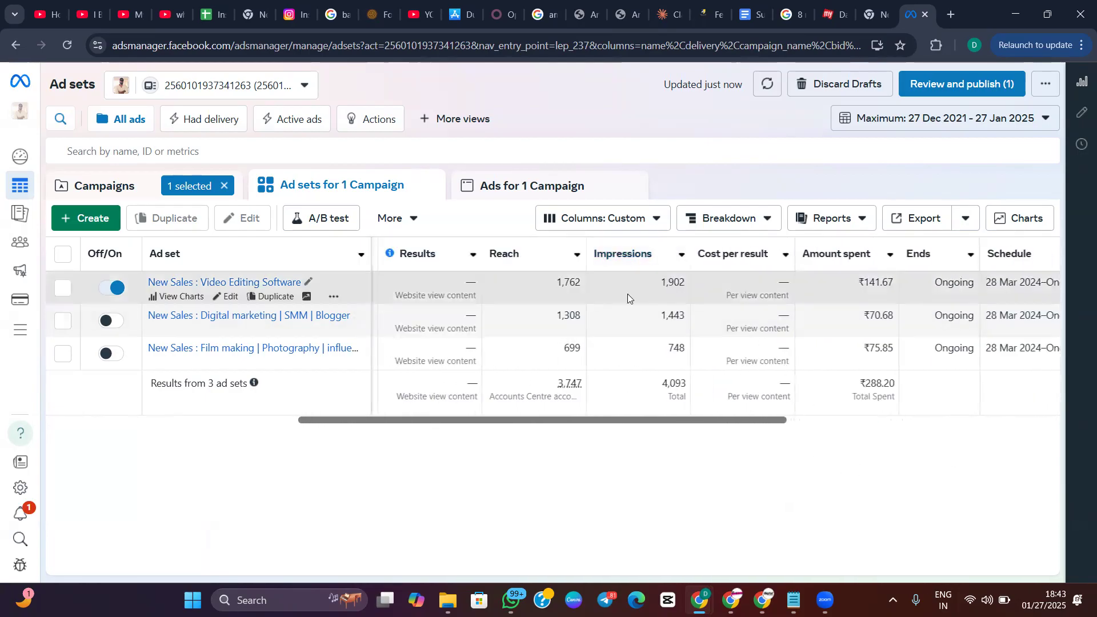
{"action": "double_click", "coordinate": [569, 282]}
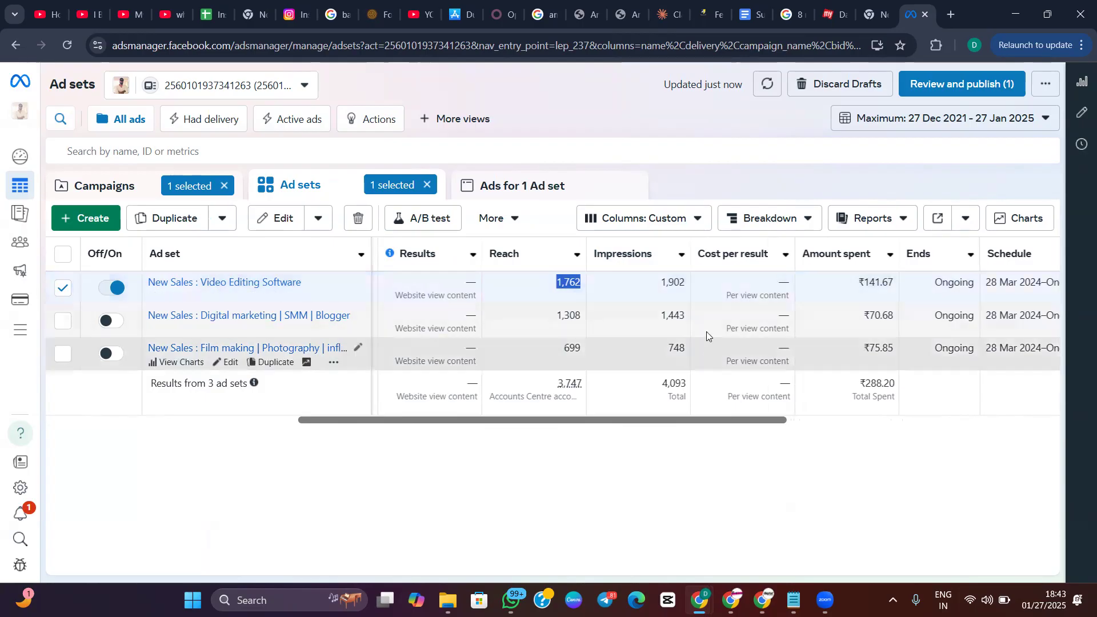
{"action": "double_click", "coordinate": [664, 316]}
{"action": "double_click", "coordinate": [568, 315]}
{"action": "double_click", "coordinate": [666, 350]}
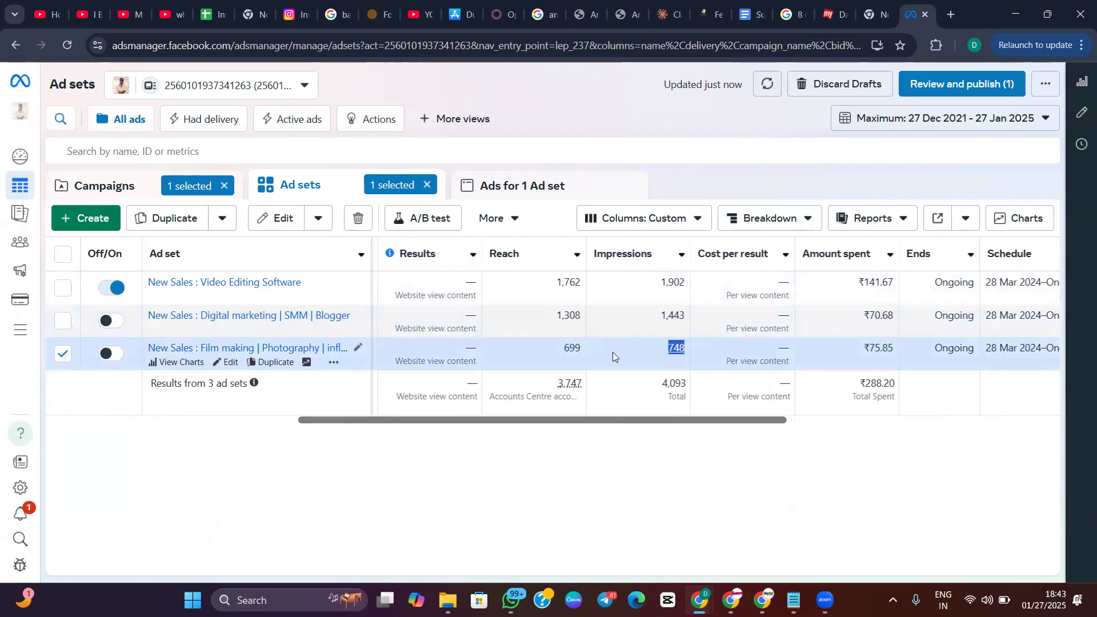
{"action": "double_click", "coordinate": [572, 349]}
{"action": "left_click_drag", "start_coordinate": [589, 425], "coordinate": [899, 408]}
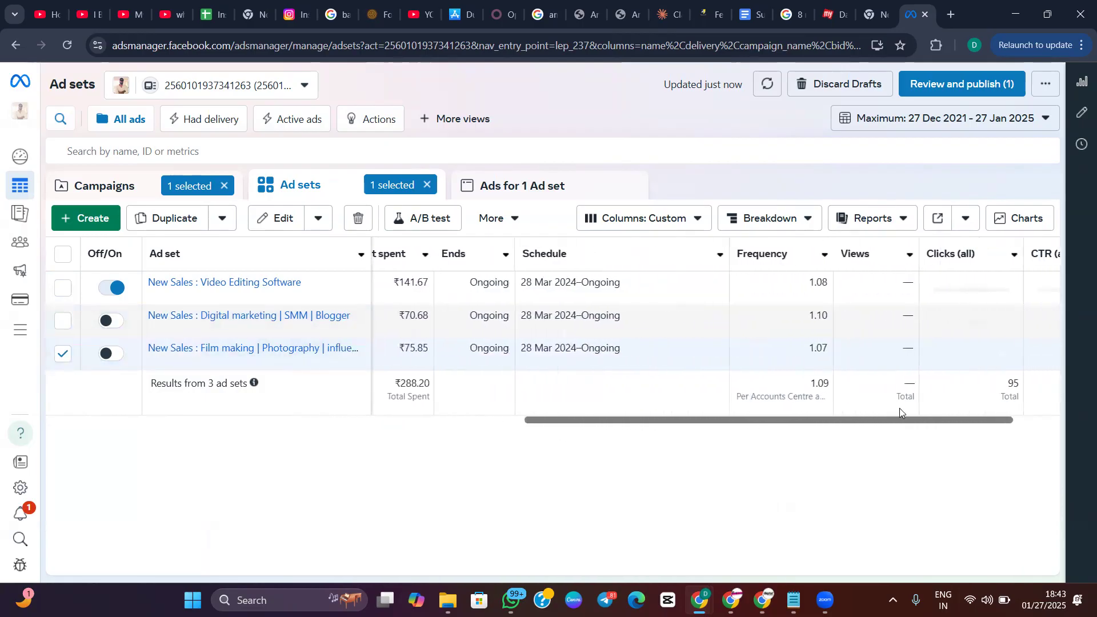
{"action": "double_click", "coordinate": [800, 286]}
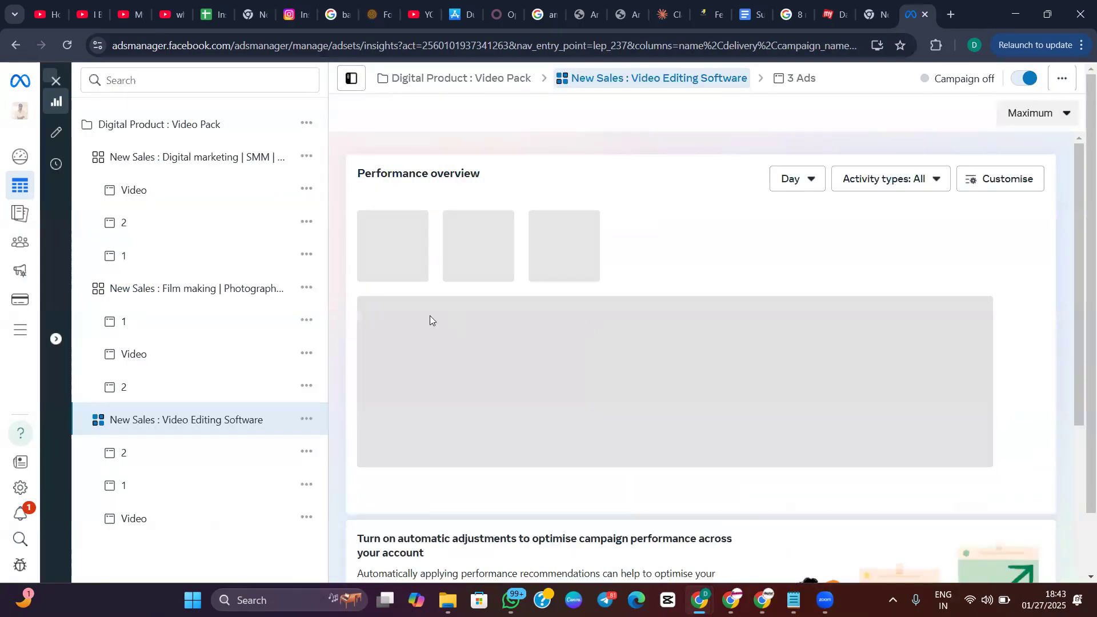
{"action": "left_click", "coordinate": [55, 84]}
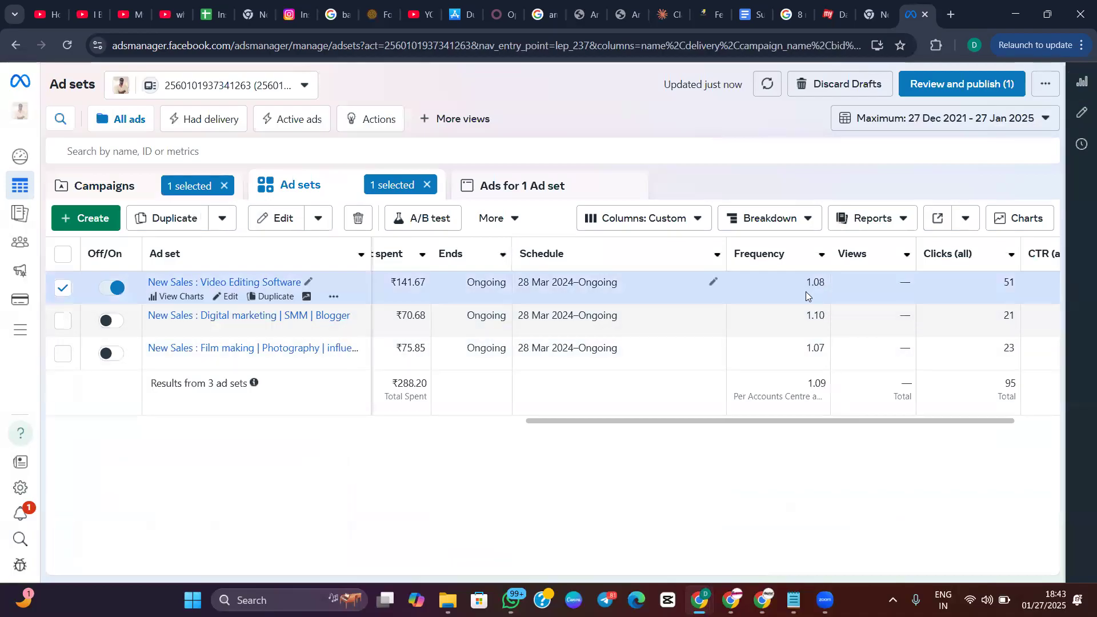
{"action": "left_click_drag", "start_coordinate": [800, 420], "coordinate": [951, 410]}
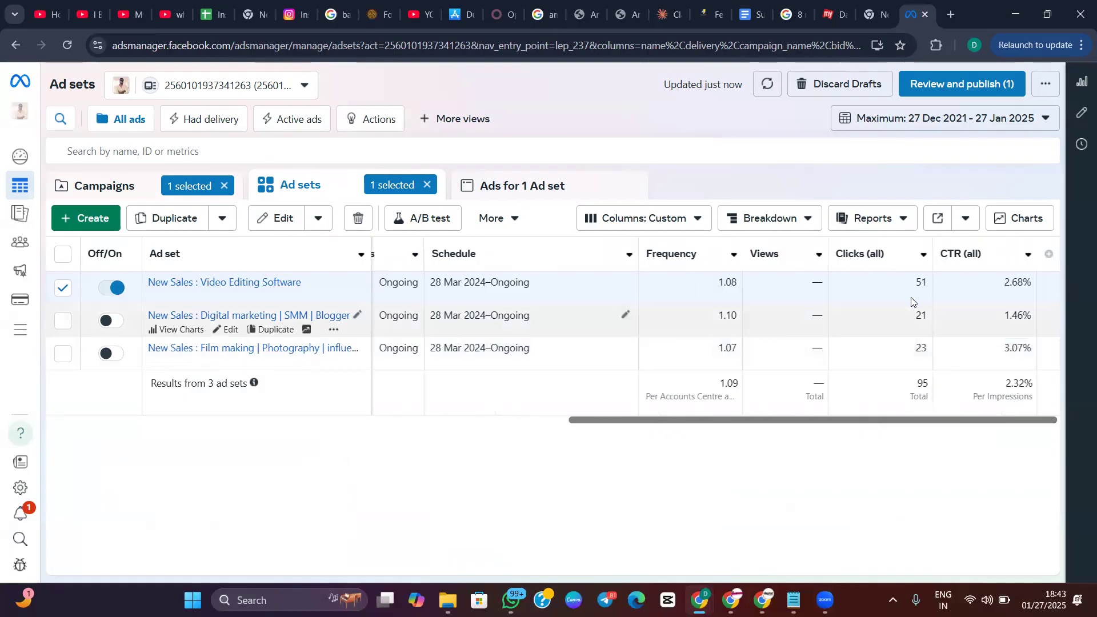
{"action": "left_click_drag", "start_coordinate": [915, 285], "coordinate": [927, 286]}
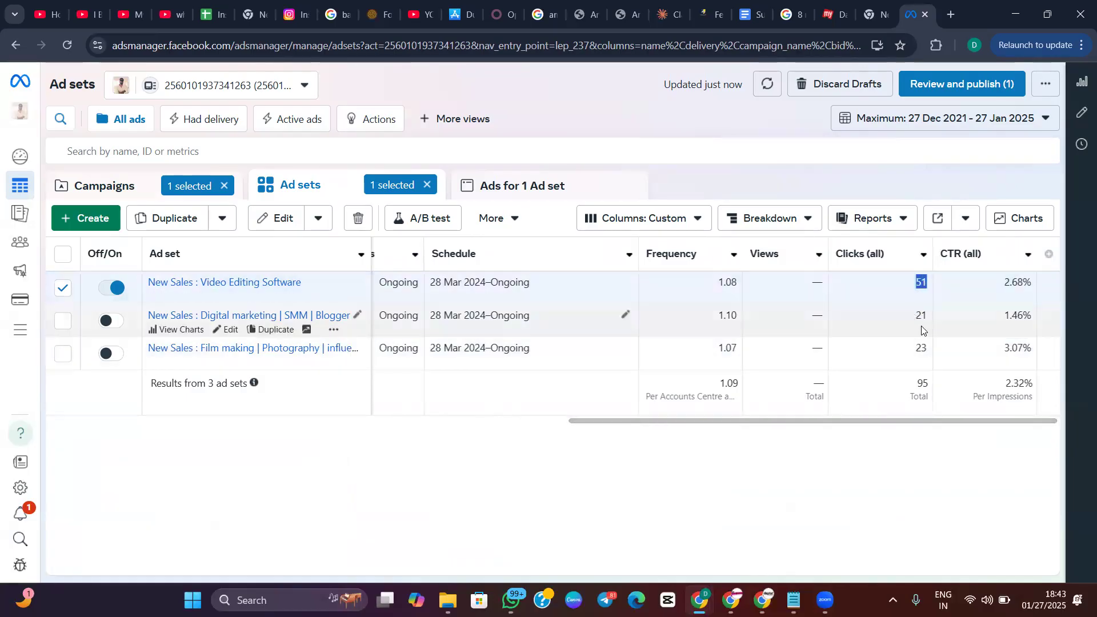
{"action": "left_click_drag", "start_coordinate": [915, 316], "coordinate": [929, 347]}
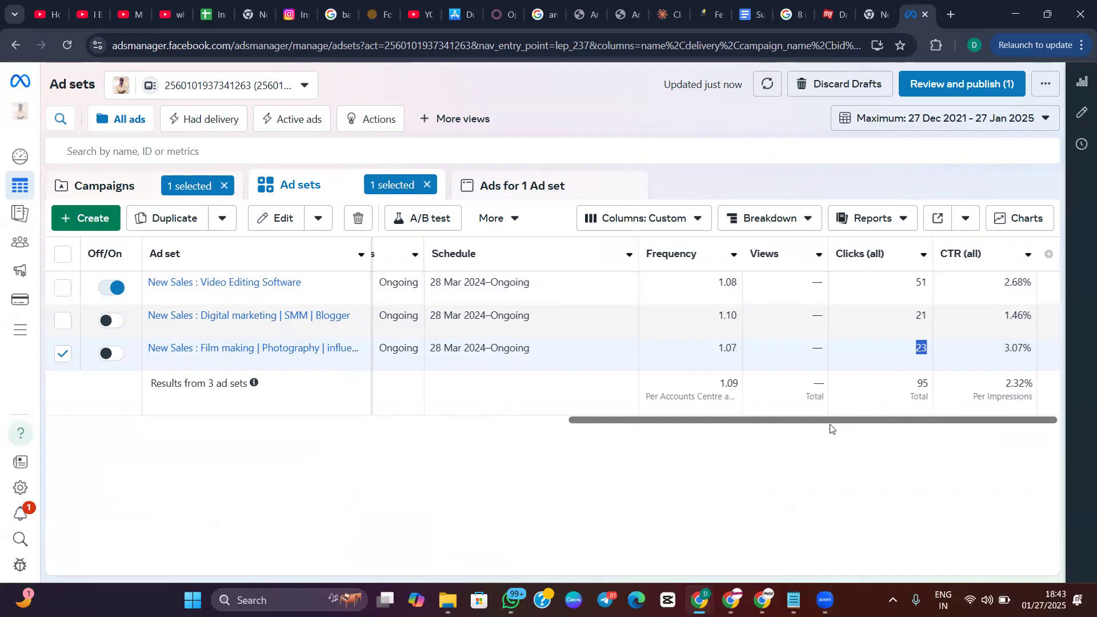
{"action": "left_click_drag", "start_coordinate": [837, 420], "coordinate": [534, 413]}
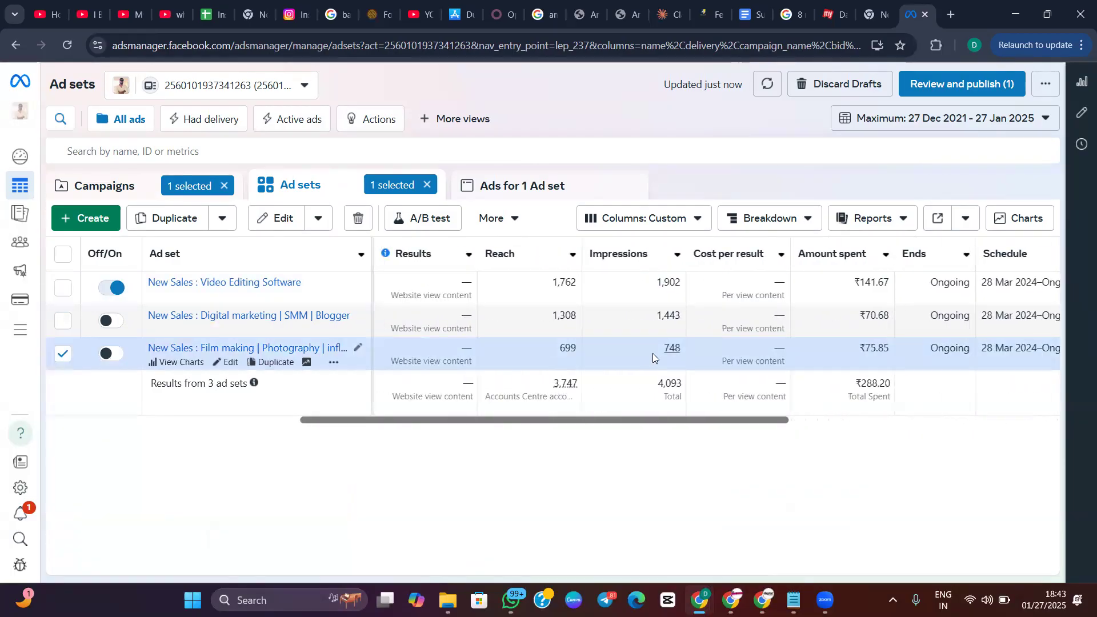
{"action": "left_click_drag", "start_coordinate": [744, 422], "coordinate": [1079, 419]}
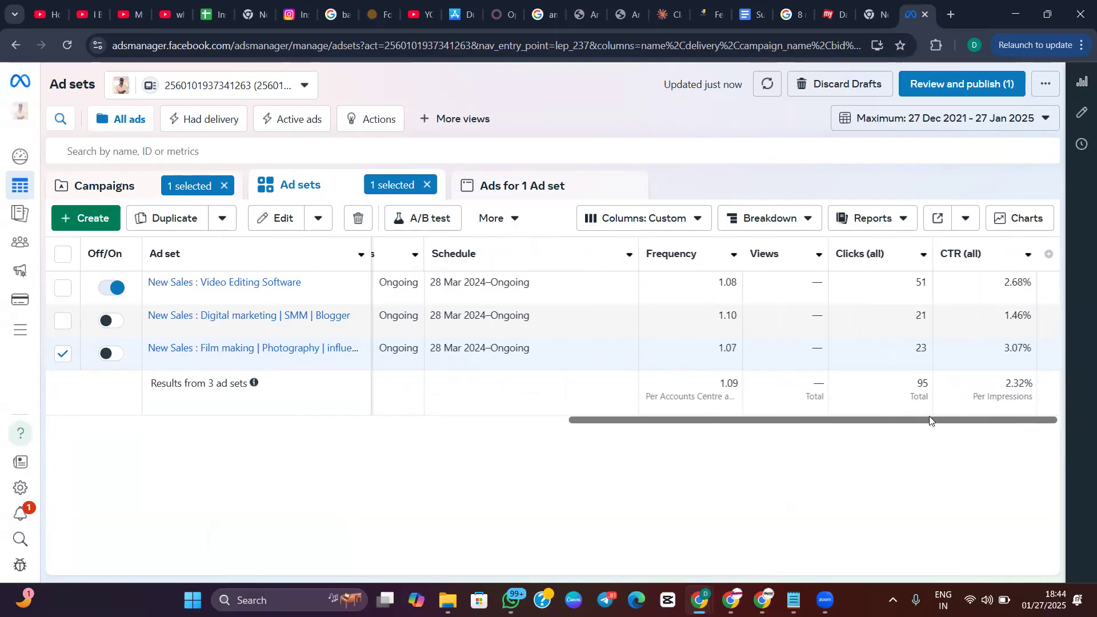
{"action": "left_click_drag", "start_coordinate": [927, 423], "coordinate": [987, 408]}
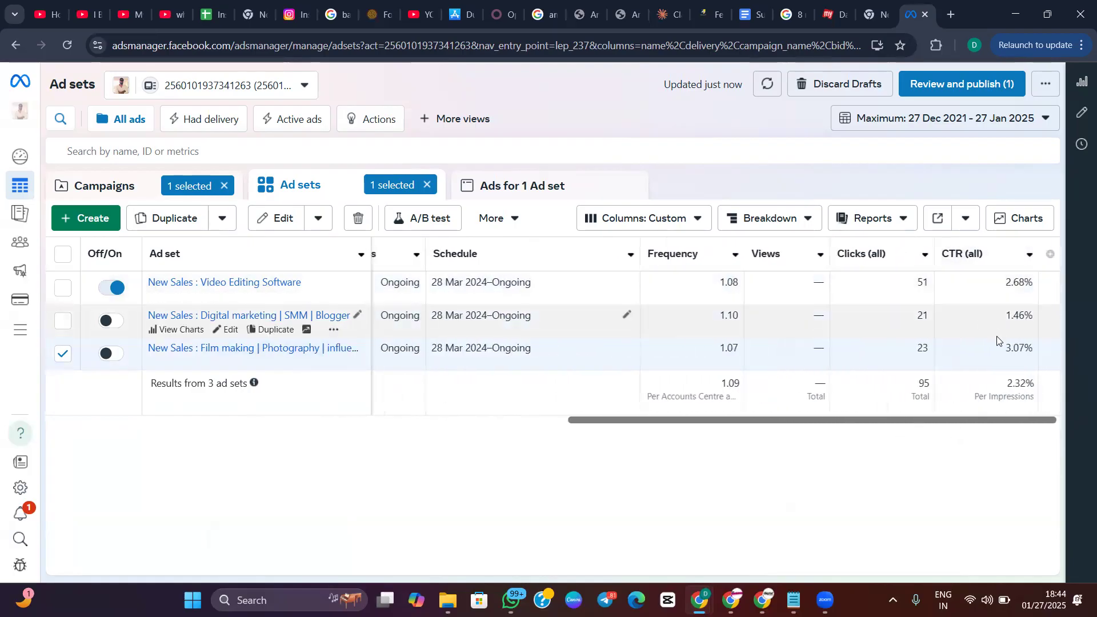
{"action": "left_click_drag", "start_coordinate": [999, 320], "coordinate": [1035, 320]}
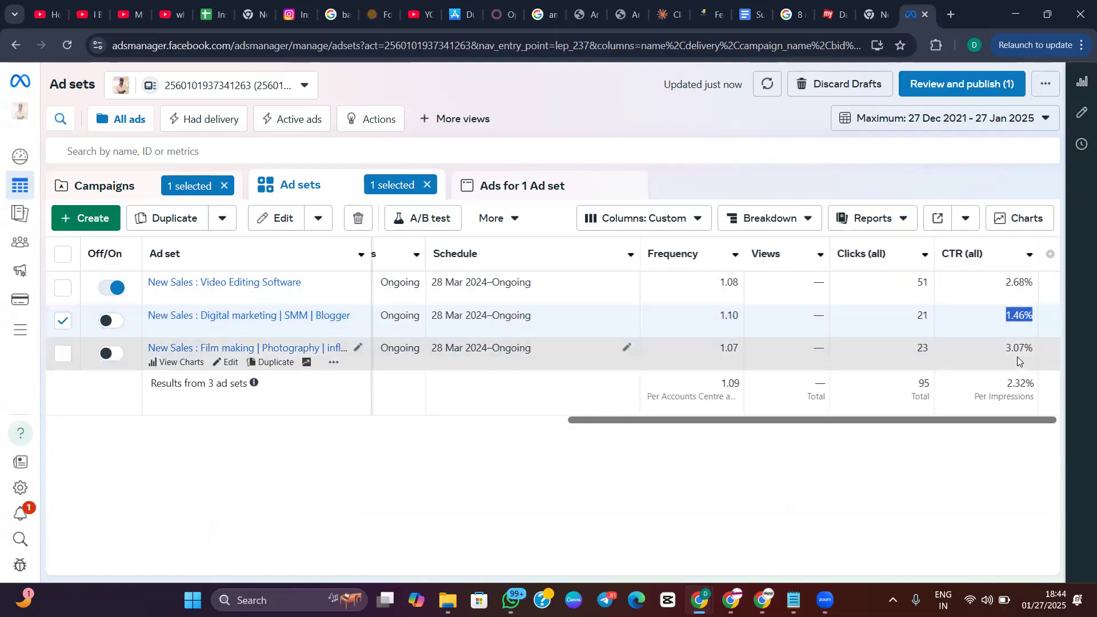
{"action": "left_click", "coordinate": [381, 479]}
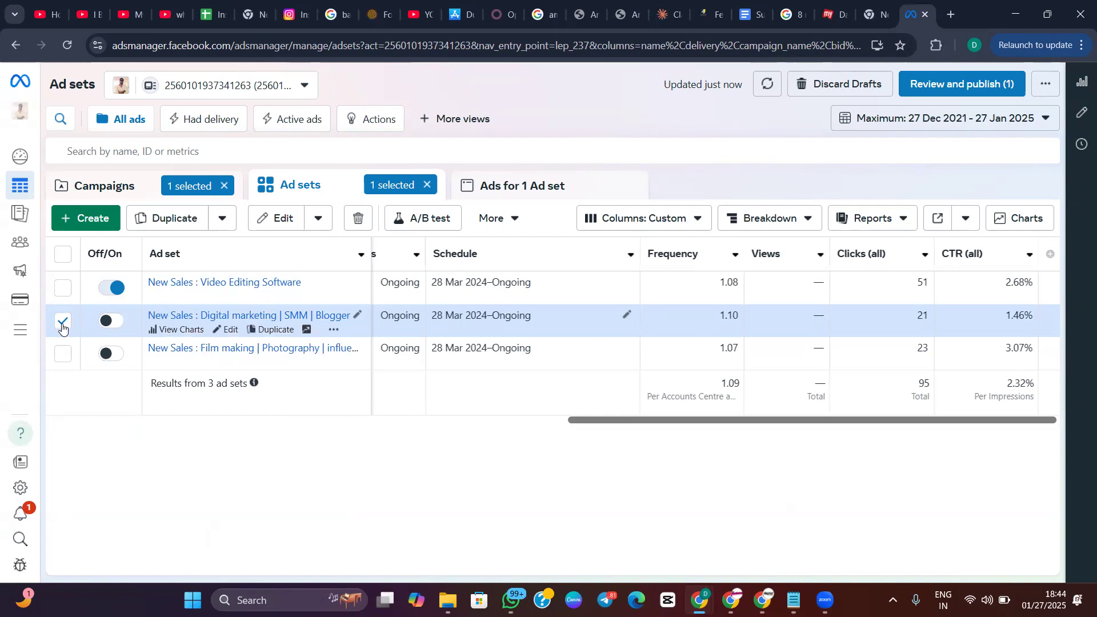
{"action": "left_click", "coordinate": [63, 324]}
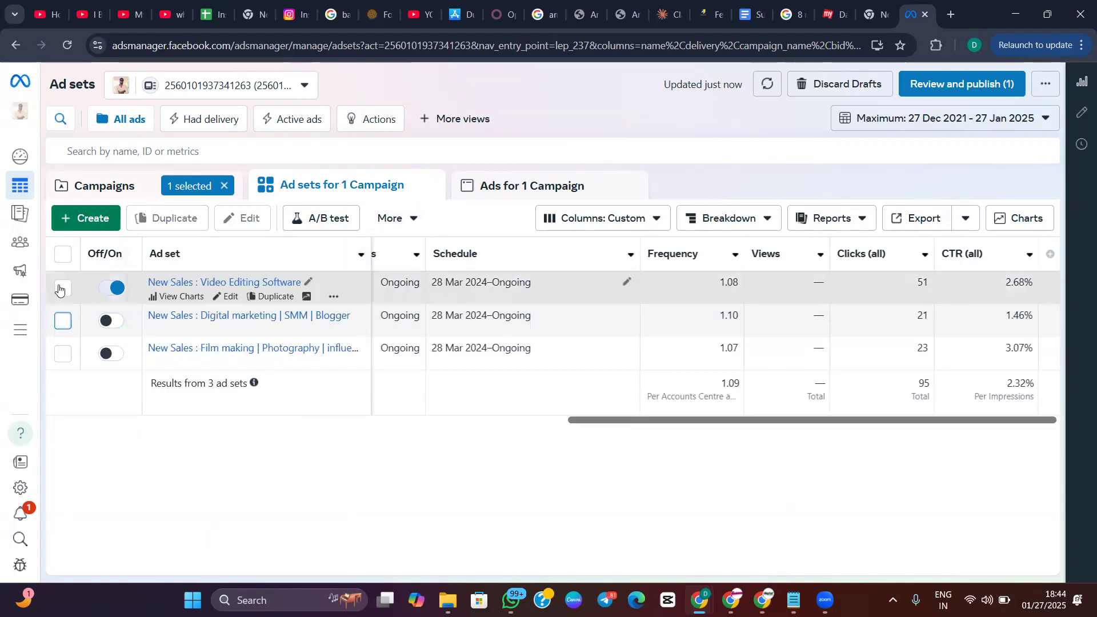
{"action": "left_click", "coordinate": [510, 194]}
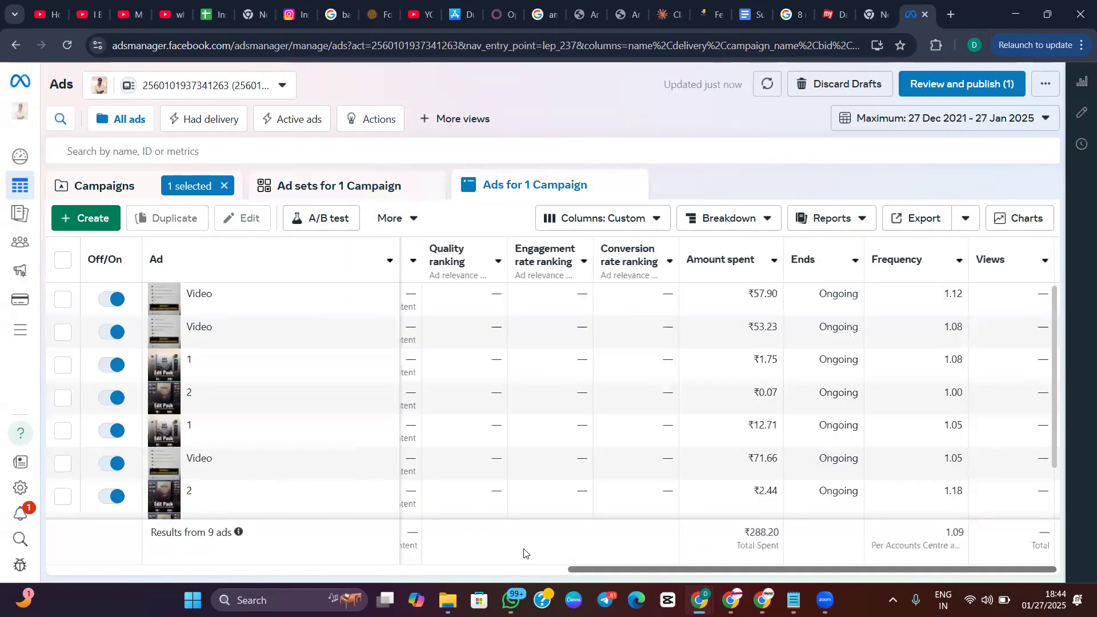
{"action": "left_click_drag", "start_coordinate": [594, 568], "coordinate": [797, 572]}
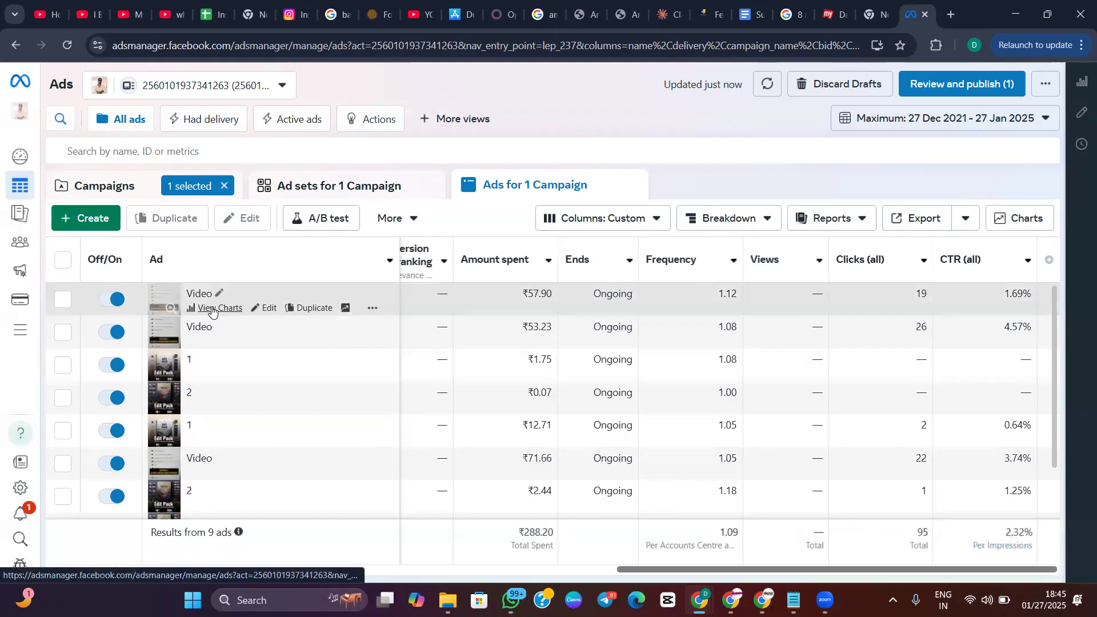
{"action": "left_click", "coordinate": [323, 186]}
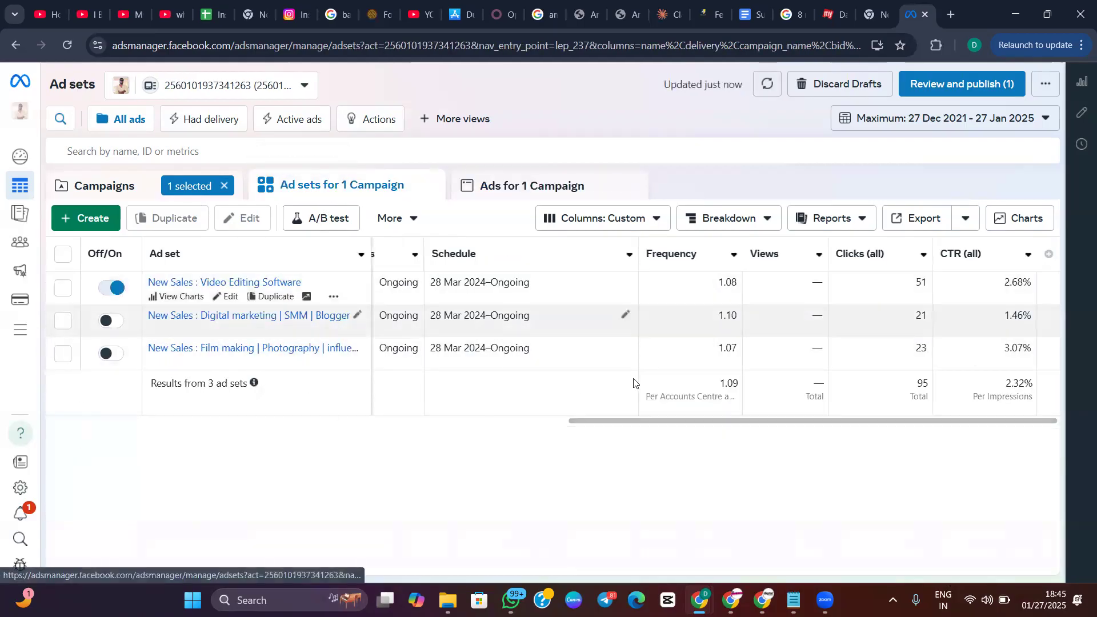
Filter to the Film making ad set's ads and open the performance charts for ad 1
{"action": "left_click", "coordinate": [61, 355]}
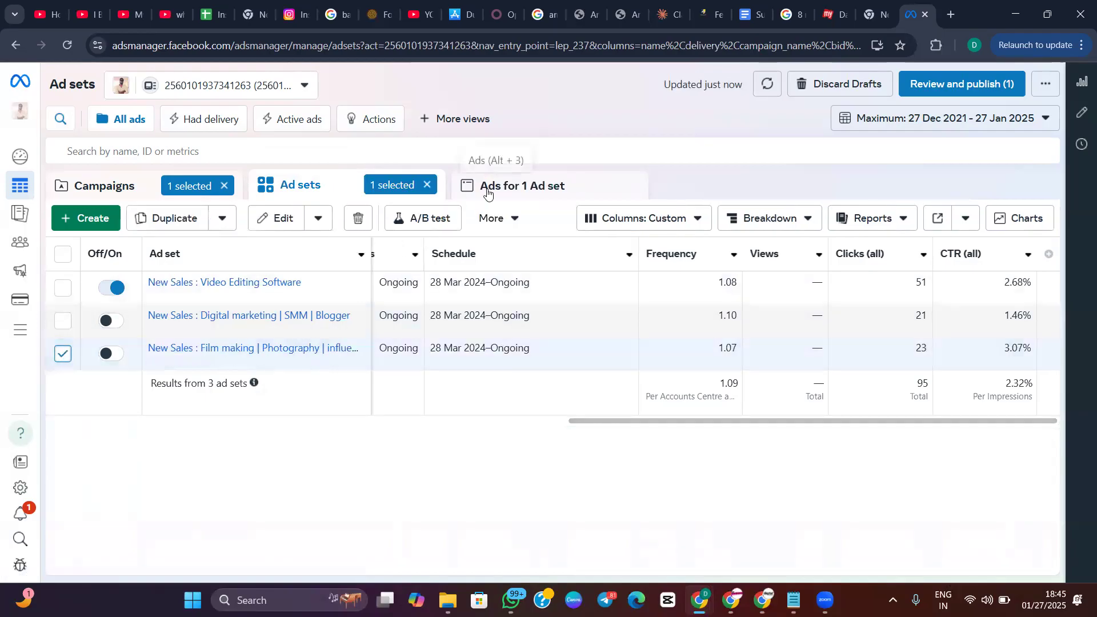
{"action": "left_click", "coordinate": [494, 187]}
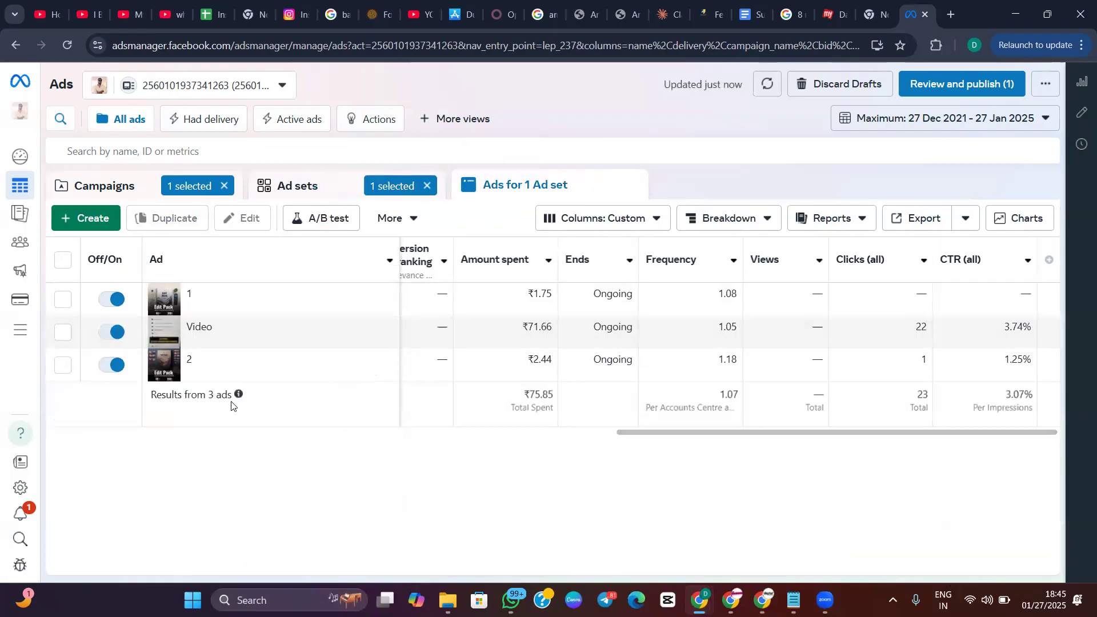
{"action": "left_click", "coordinate": [172, 309]}
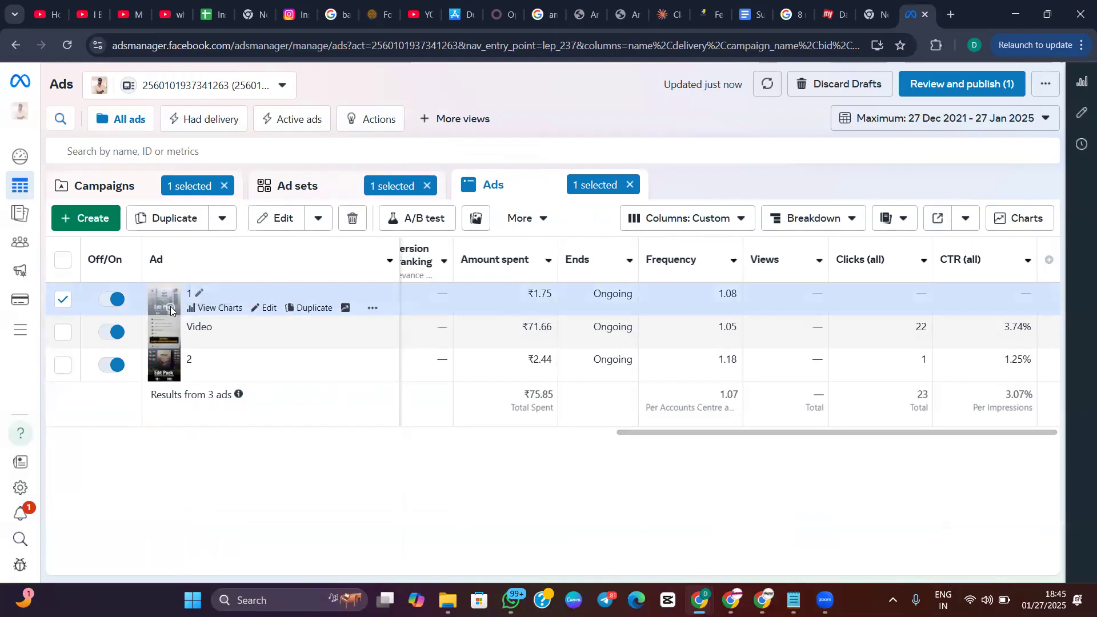
{"action": "left_click", "coordinate": [63, 300]}
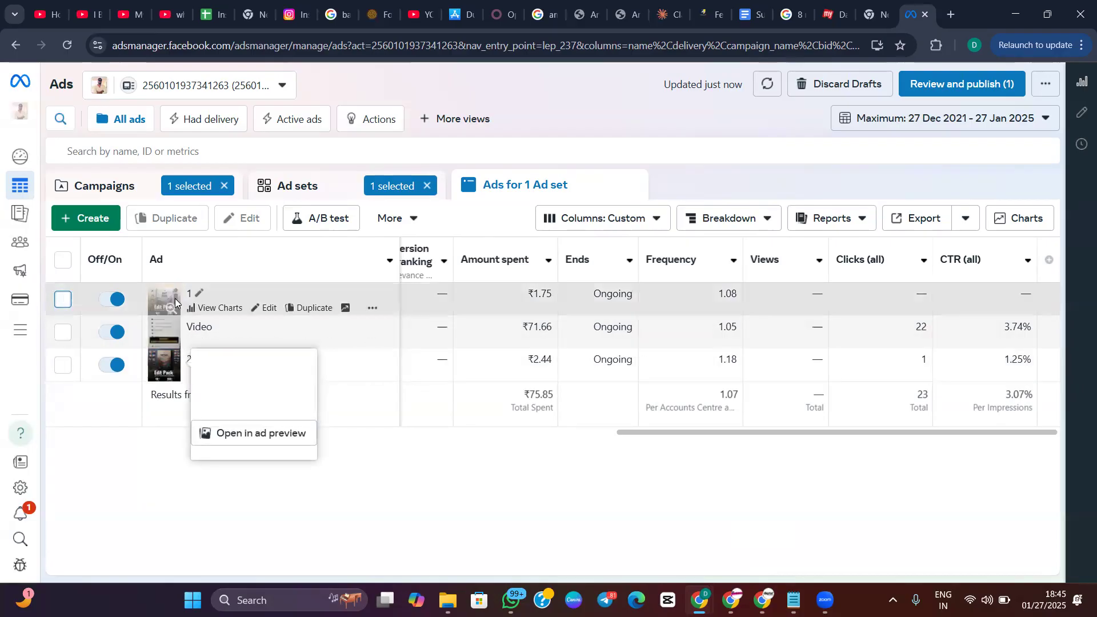
{"action": "mouse_move", "coordinate": [176, 303]}
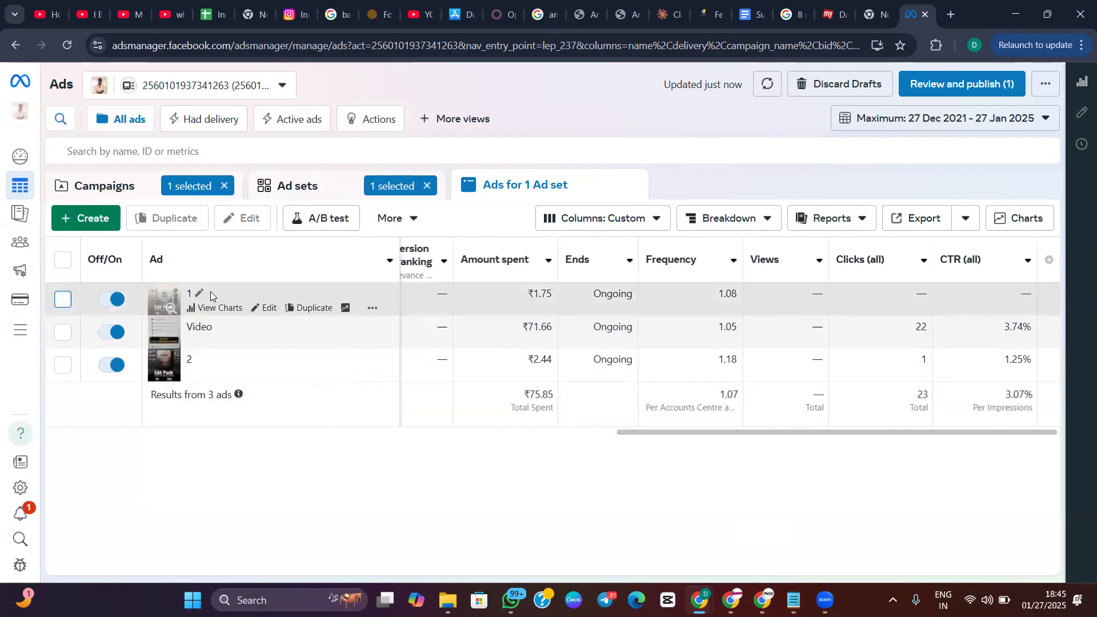
{"action": "left_click", "coordinate": [218, 310]}
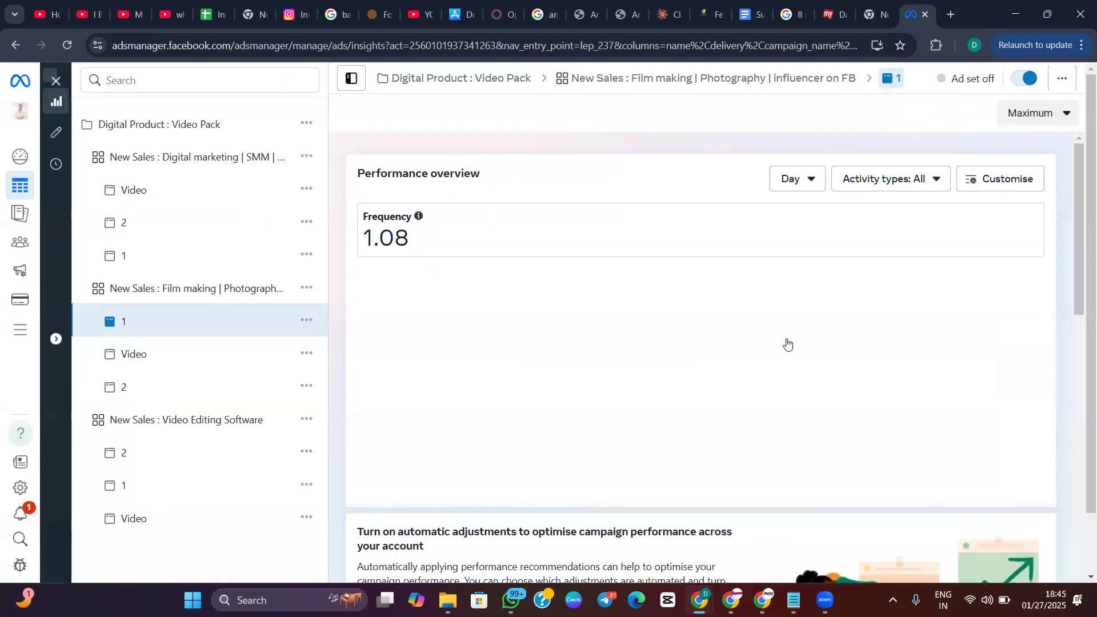
Switch the sidebar preview from ad 1 to ad 2, showing its Edit Pack creative
{"action": "scroll", "coordinate": [1041, 247], "scroll_direction": "down", "scroll_amount": 10}
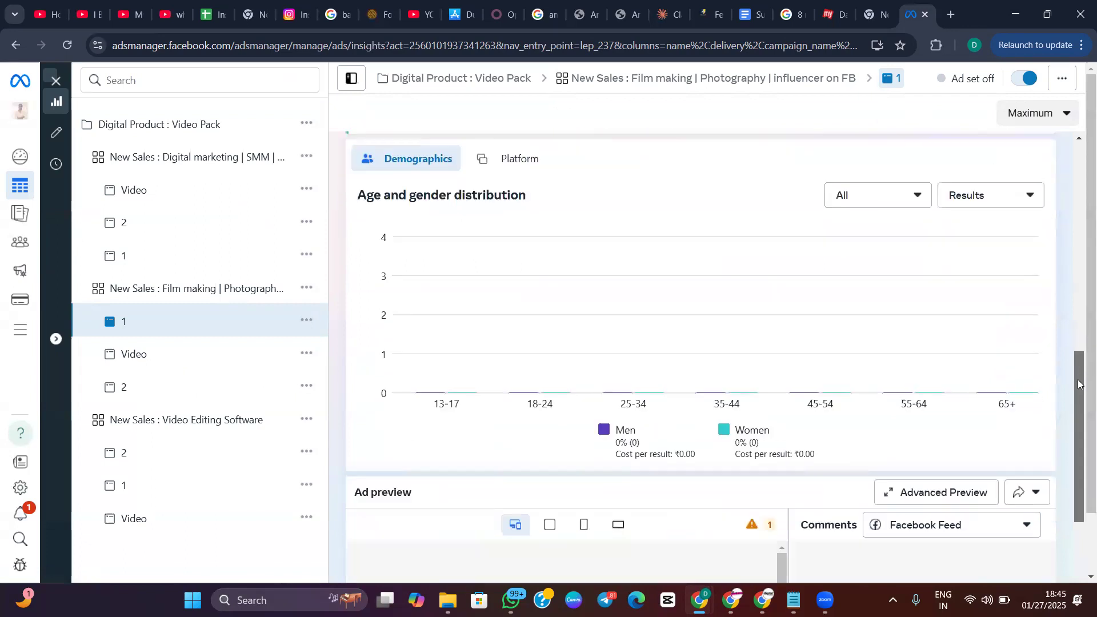
{"action": "scroll", "coordinate": [1079, 384], "scroll_direction": "down", "scroll_amount": 6}
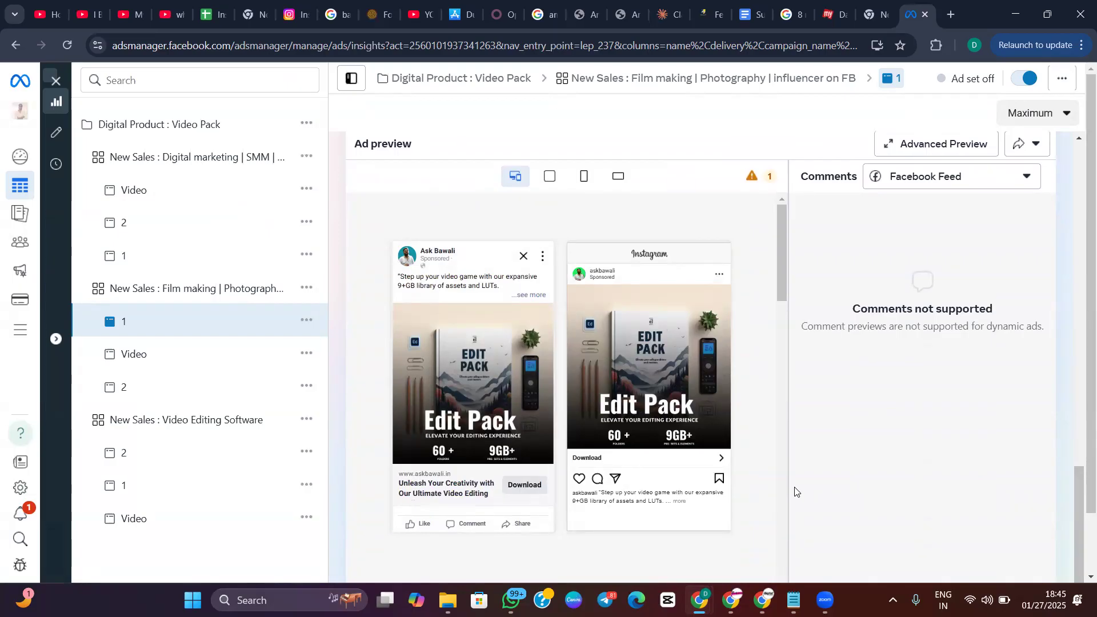
{"action": "left_click", "coordinate": [125, 391]}
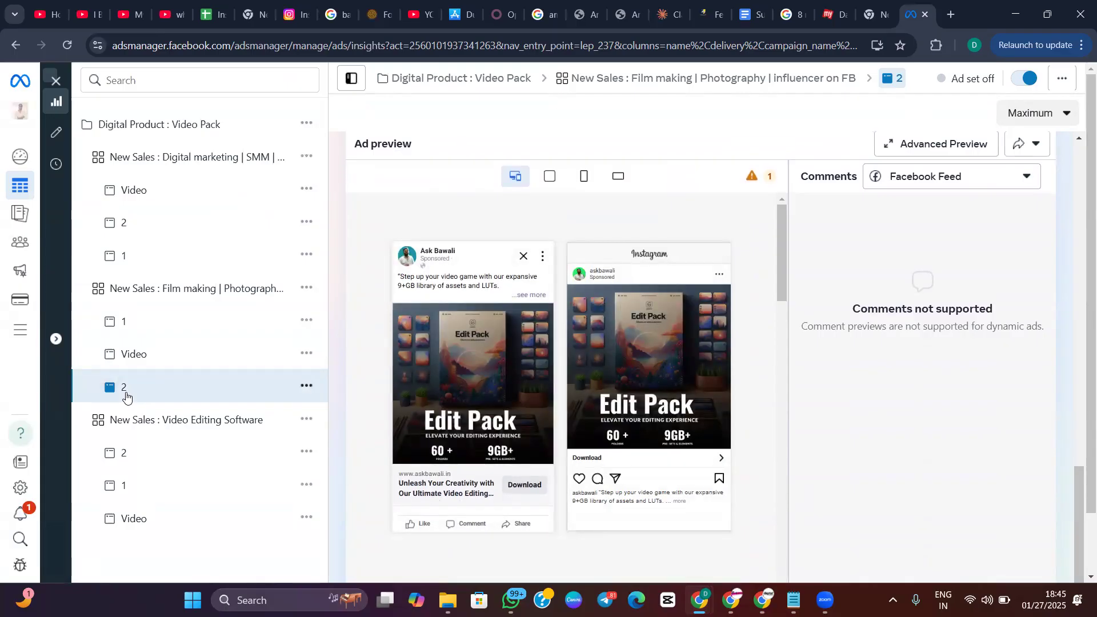
{"action": "left_click", "coordinate": [153, 330]}
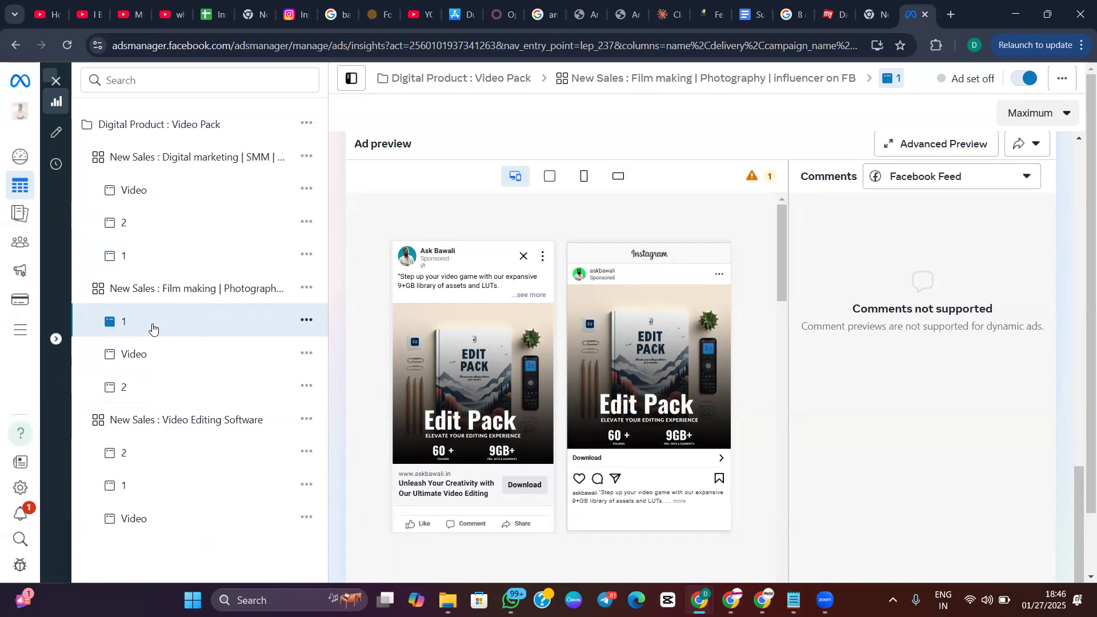
{"action": "left_click", "coordinate": [160, 382]}
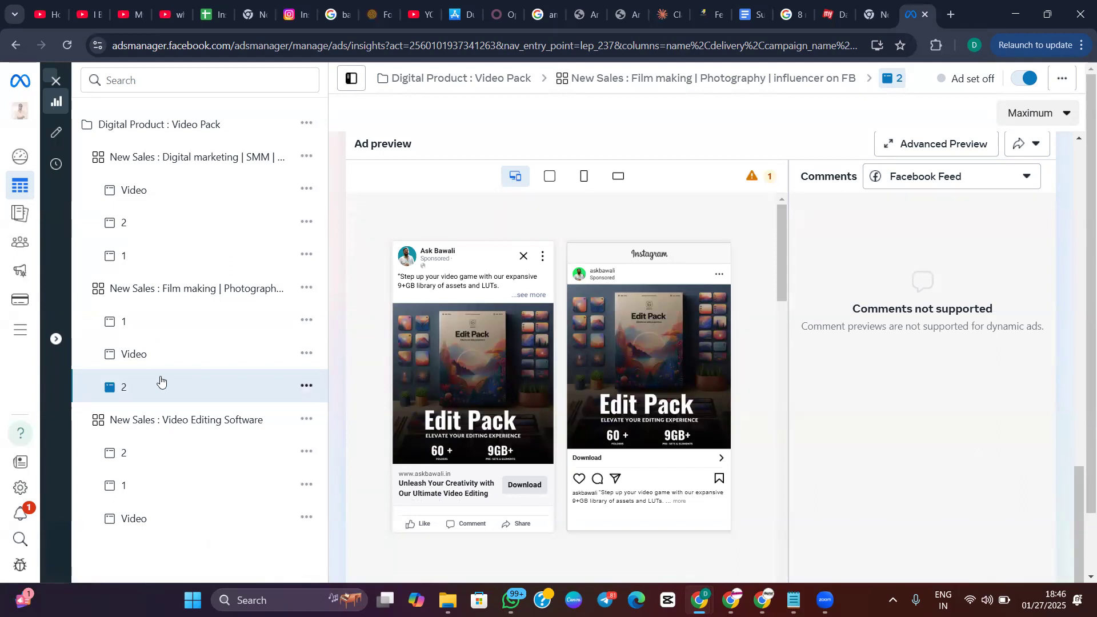
{"action": "scroll", "coordinate": [161, 381], "scroll_direction": "up", "scroll_amount": 3}
{"action": "scroll", "coordinate": [161, 381], "scroll_direction": "up", "scroll_amount": 1}
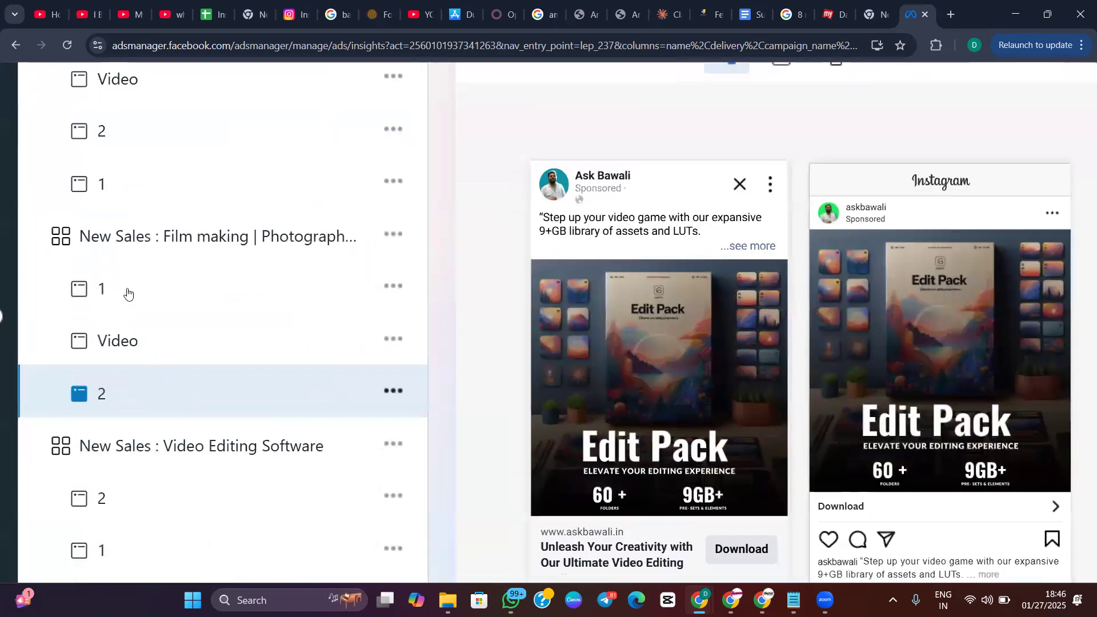
Flip twice between the ad 1 and ad 2 creatives, then load the Video ad's preview
{"action": "left_click", "coordinate": [128, 293]}
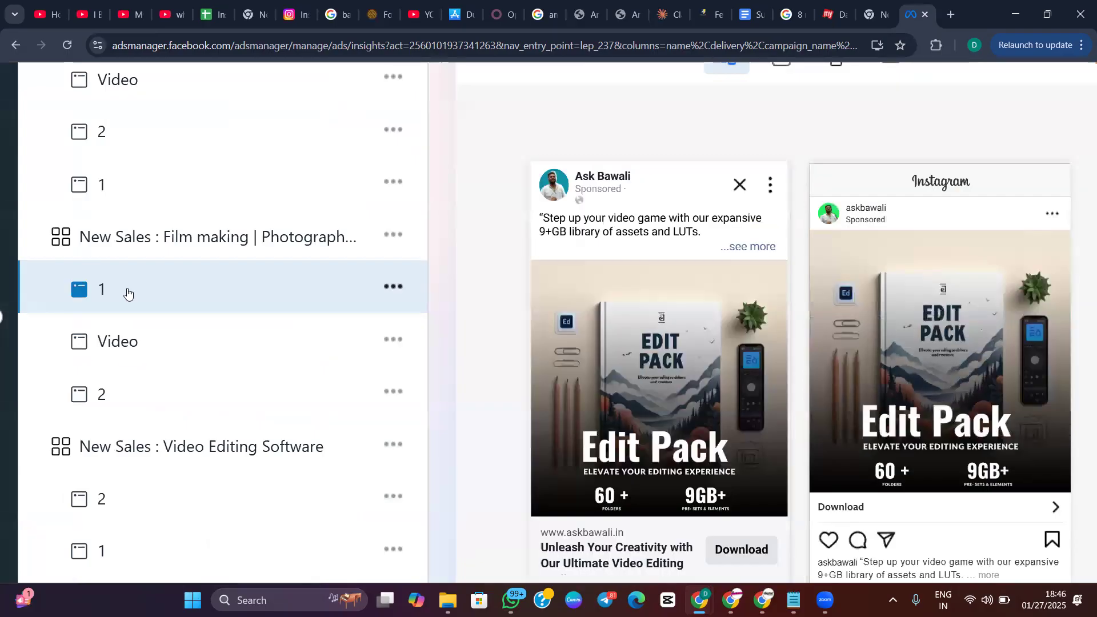
{"action": "left_click", "coordinate": [128, 397]}
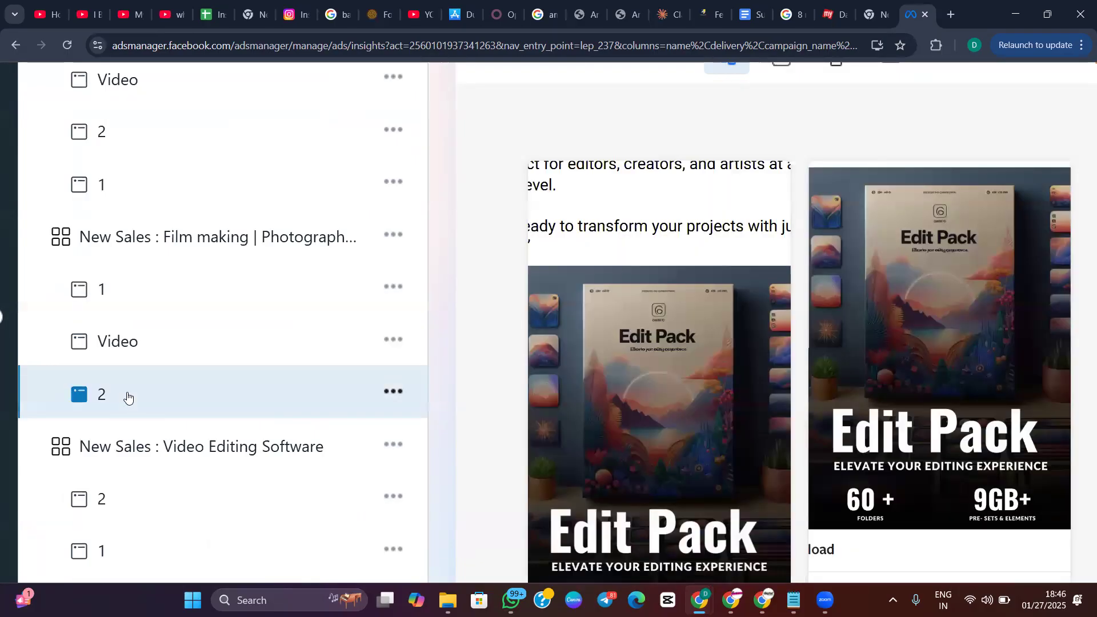
{"action": "left_click", "coordinate": [120, 306]}
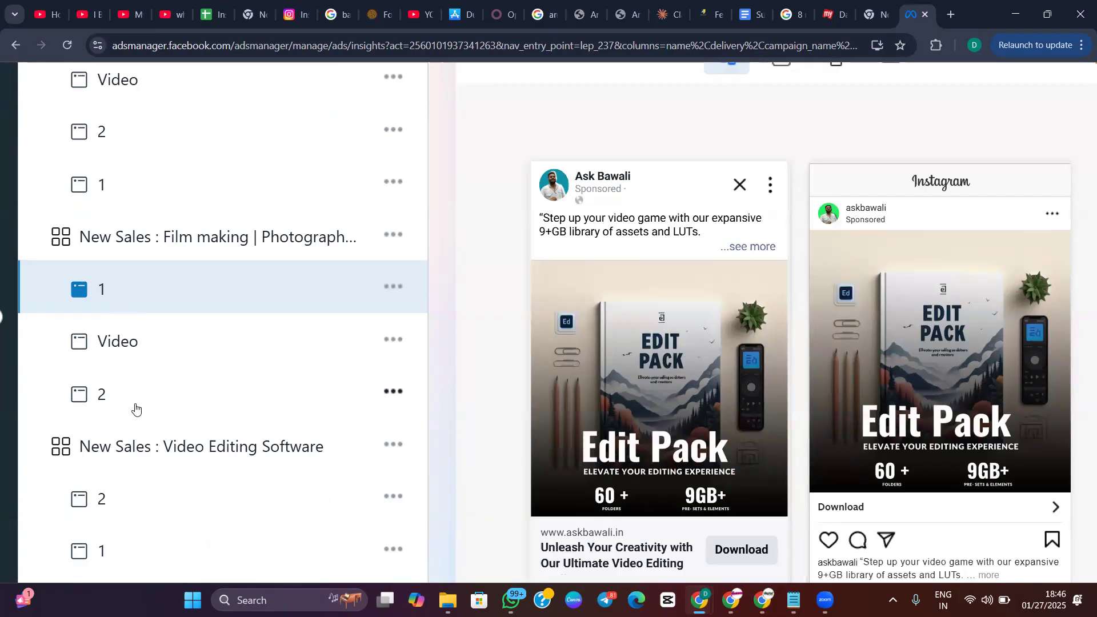
{"action": "left_click", "coordinate": [136, 409]}
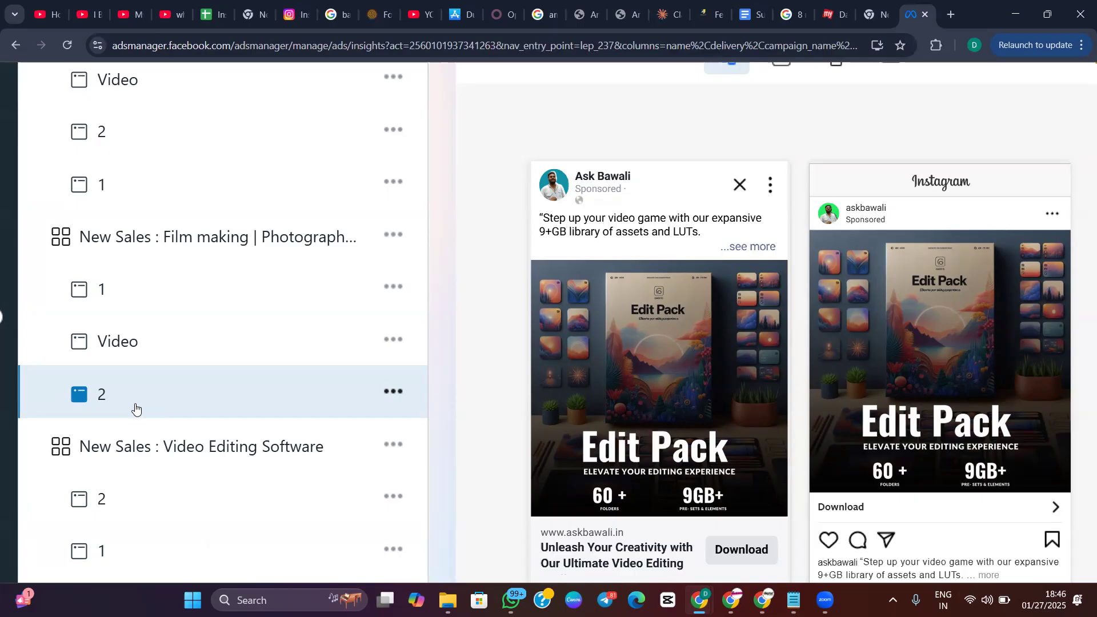
{"action": "left_click", "coordinate": [114, 346]}
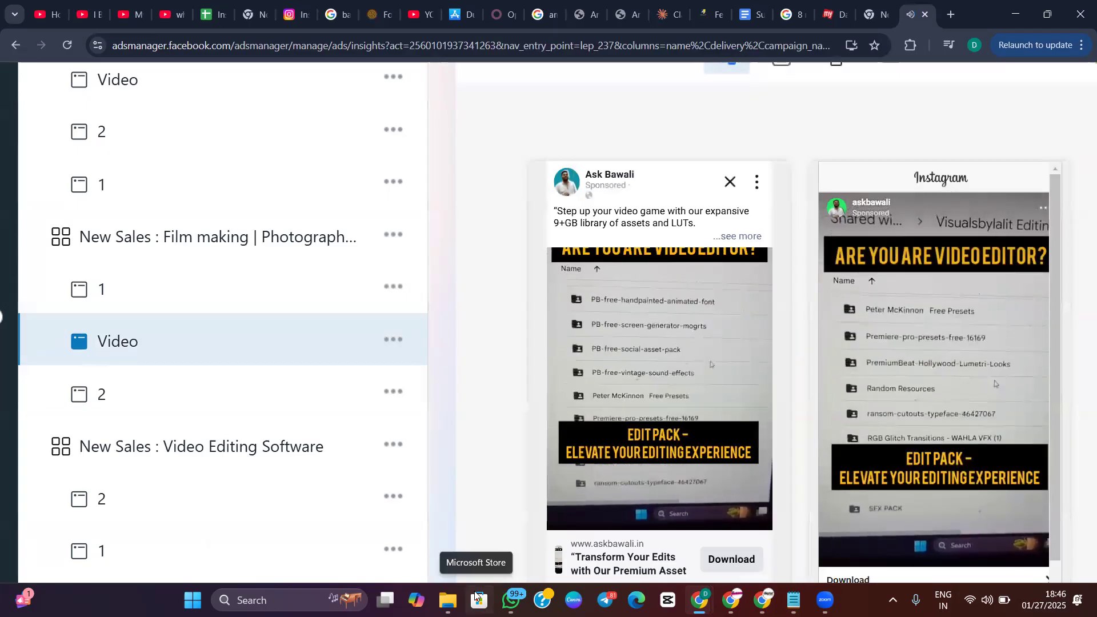
Pause the Video ad's Facebook feed preview, zoom back out, and show ad 1's image
{"action": "mouse_move", "coordinate": [612, 431]}
{"action": "left_click", "coordinate": [561, 516]}
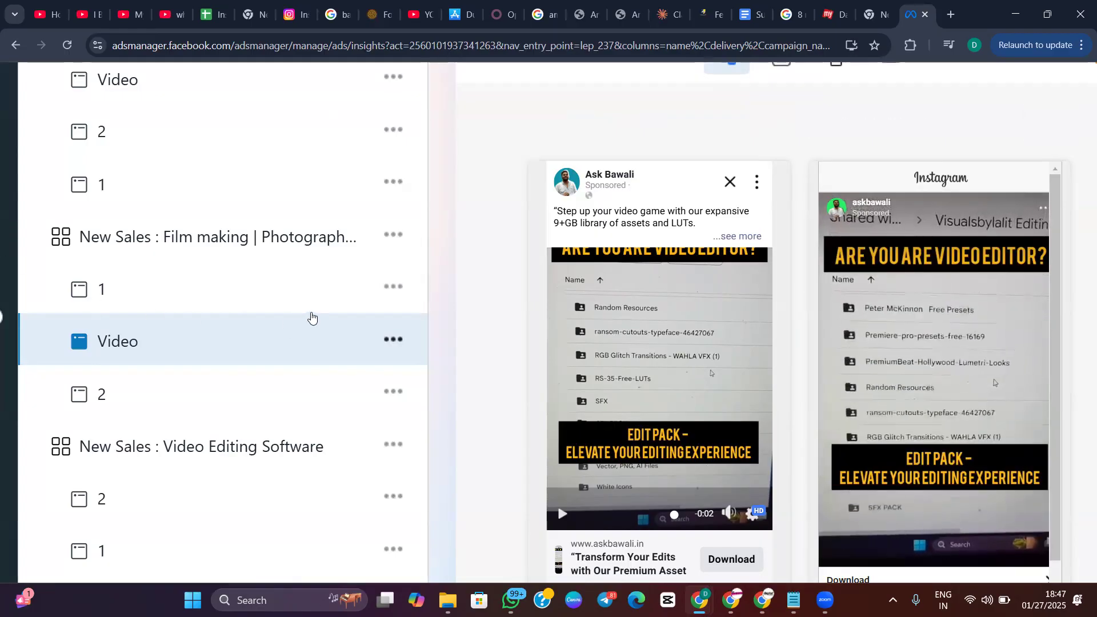
{"action": "key", "text": "ctrl+minus"}
{"action": "key", "text": "ctrl+minus"}
{"action": "key", "text": "ctrl+minus"}
{"action": "left_click", "coordinate": [140, 317]}
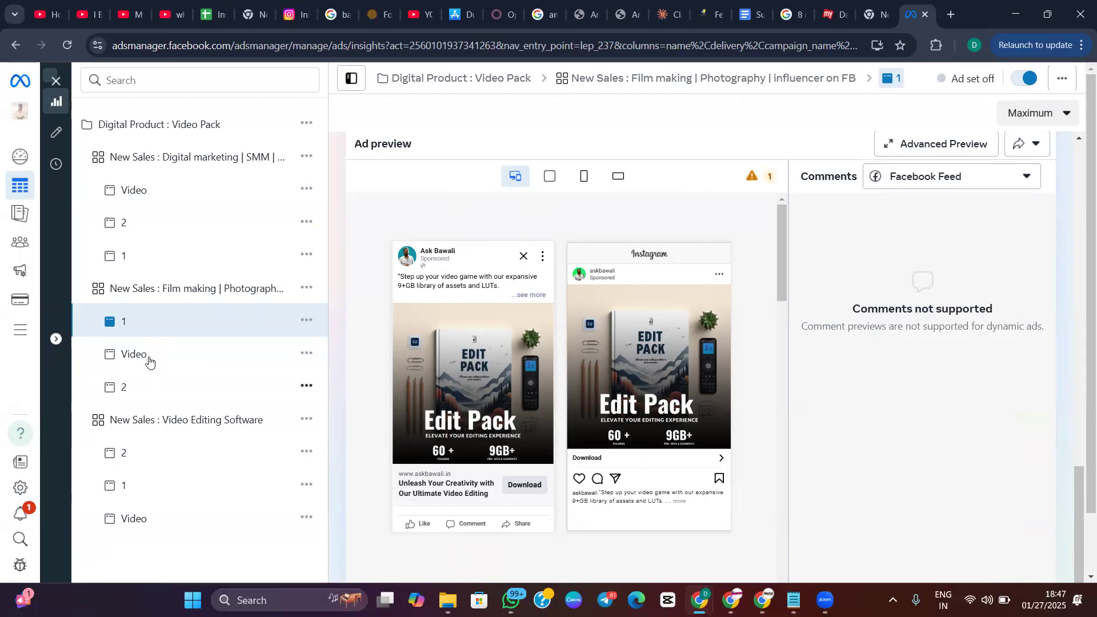
Close the preview, note the Video ad's 3.74% CTR, then view the Video Editing Software ads
{"action": "left_click", "coordinate": [55, 81]}
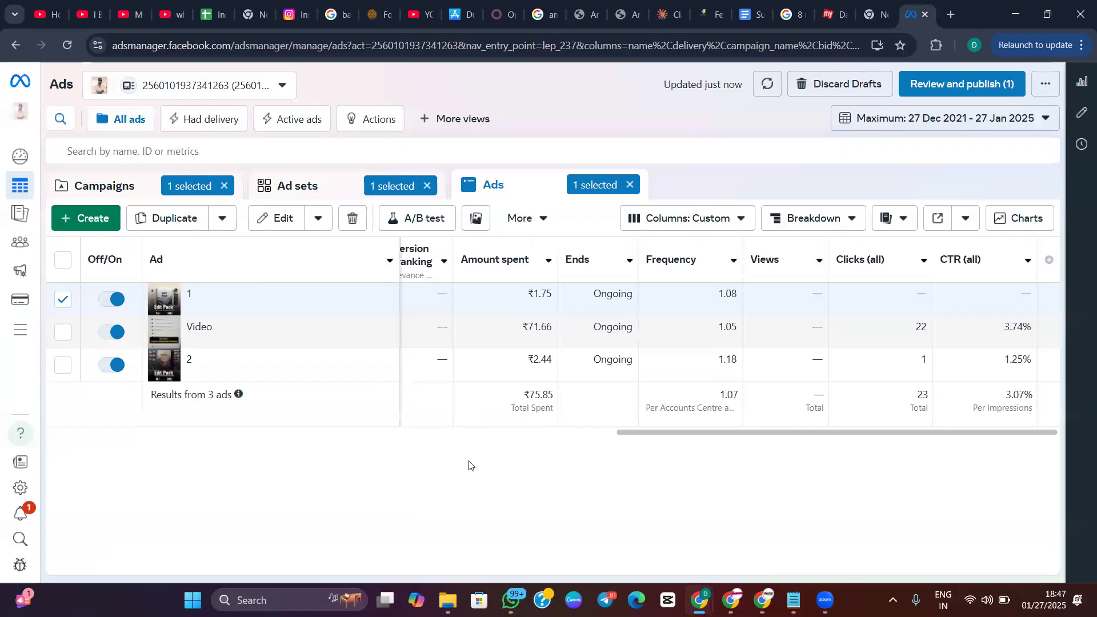
{"action": "left_click_drag", "start_coordinate": [708, 433], "coordinate": [962, 366]}
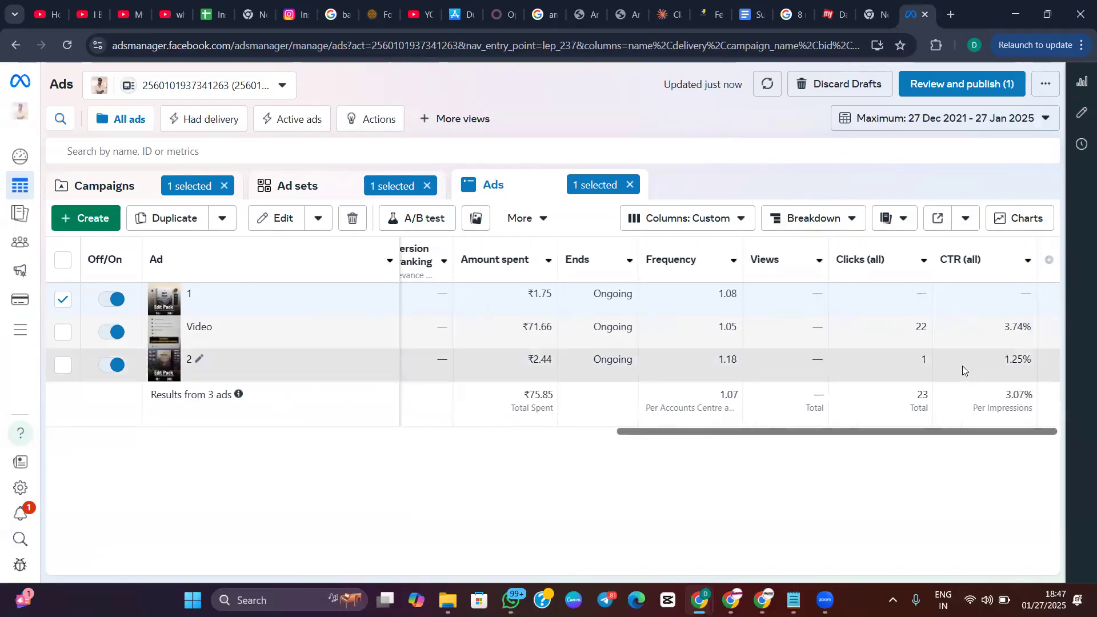
{"action": "double_click", "coordinate": [1006, 331]}
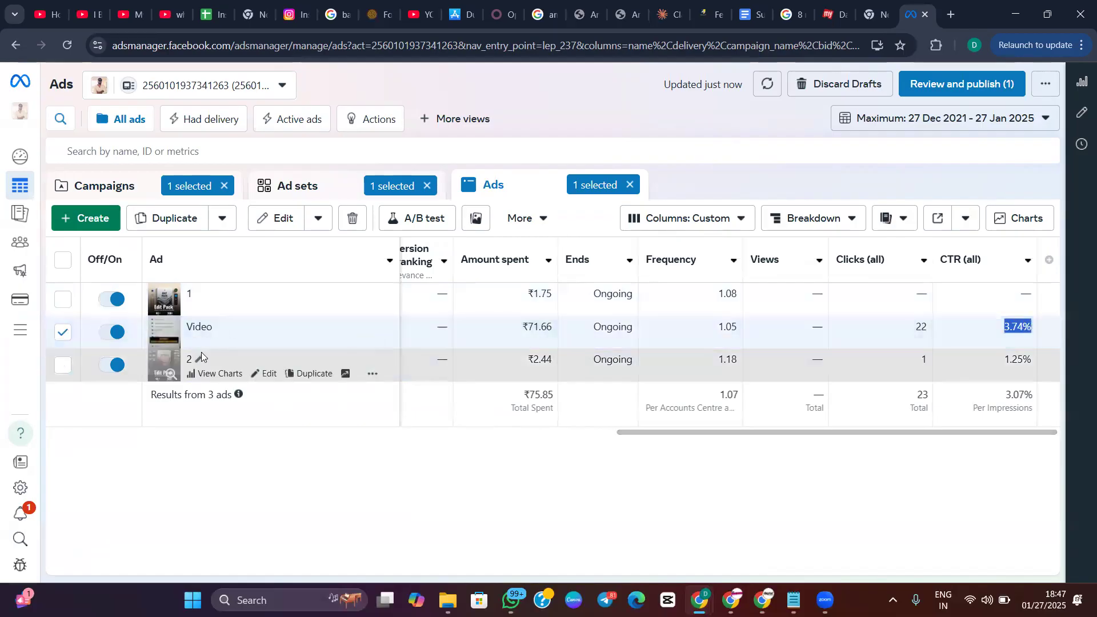
{"action": "left_click", "coordinate": [298, 188]}
{"action": "left_click", "coordinate": [62, 352]}
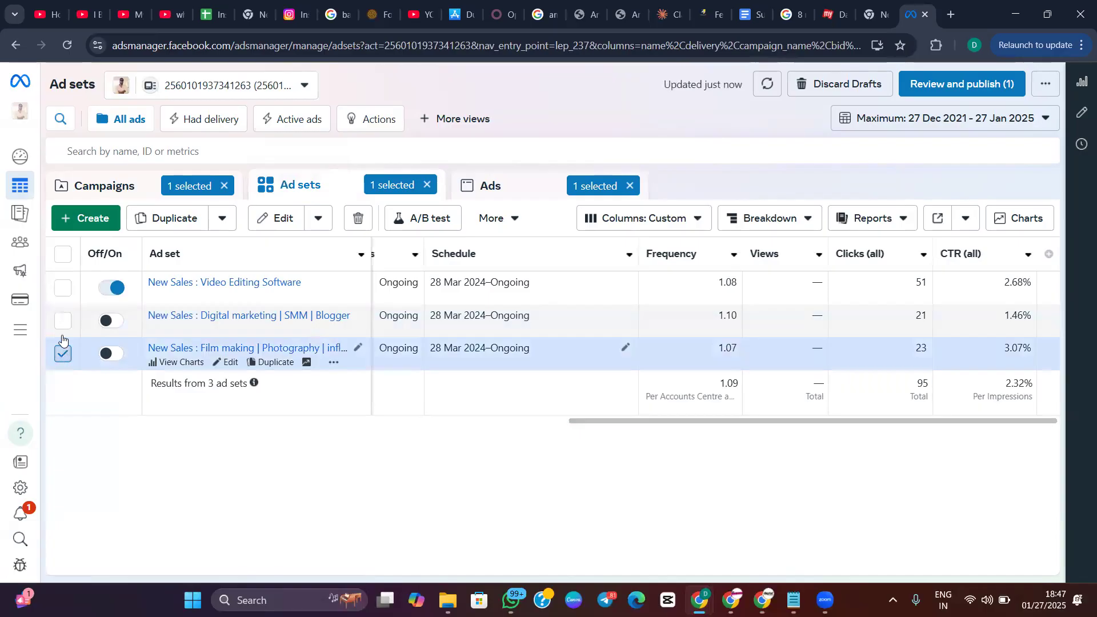
{"action": "left_click", "coordinate": [62, 288]}
{"action": "left_click", "coordinate": [529, 186]}
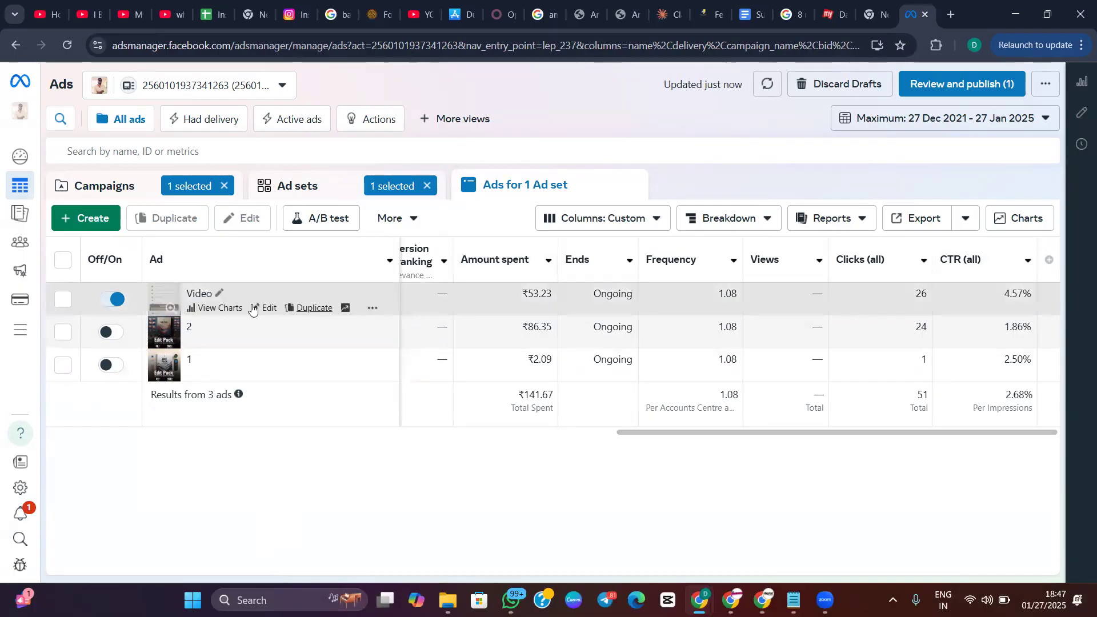
Return to the Film making ad set's ads and highlight the Video ad's 3.74% CTR
{"action": "left_click", "coordinate": [287, 187]}
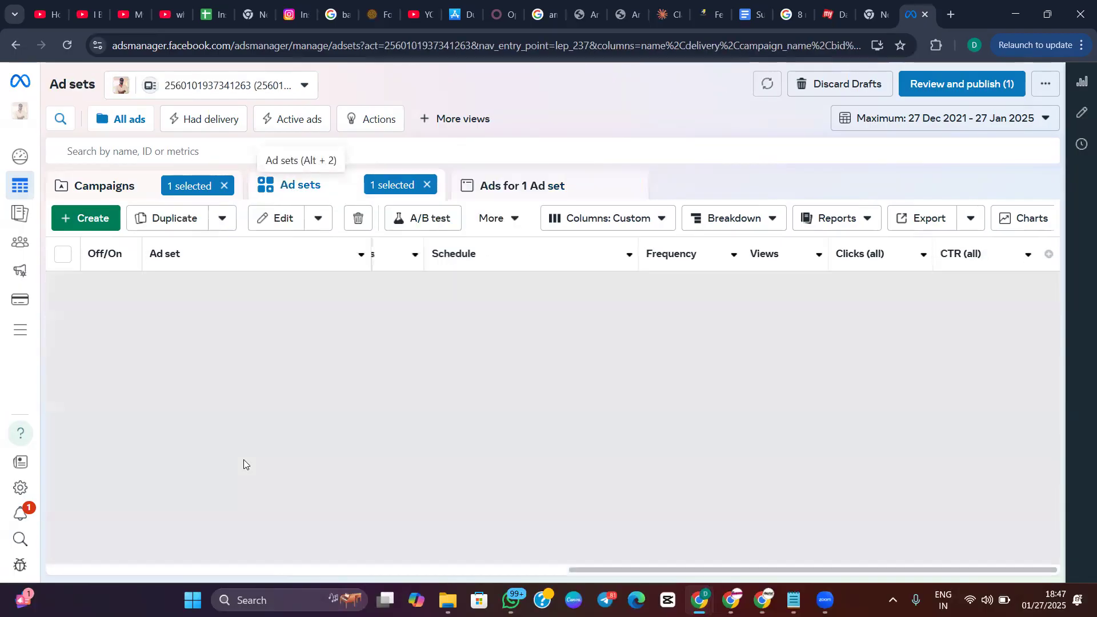
{"action": "left_click", "coordinate": [63, 288]}
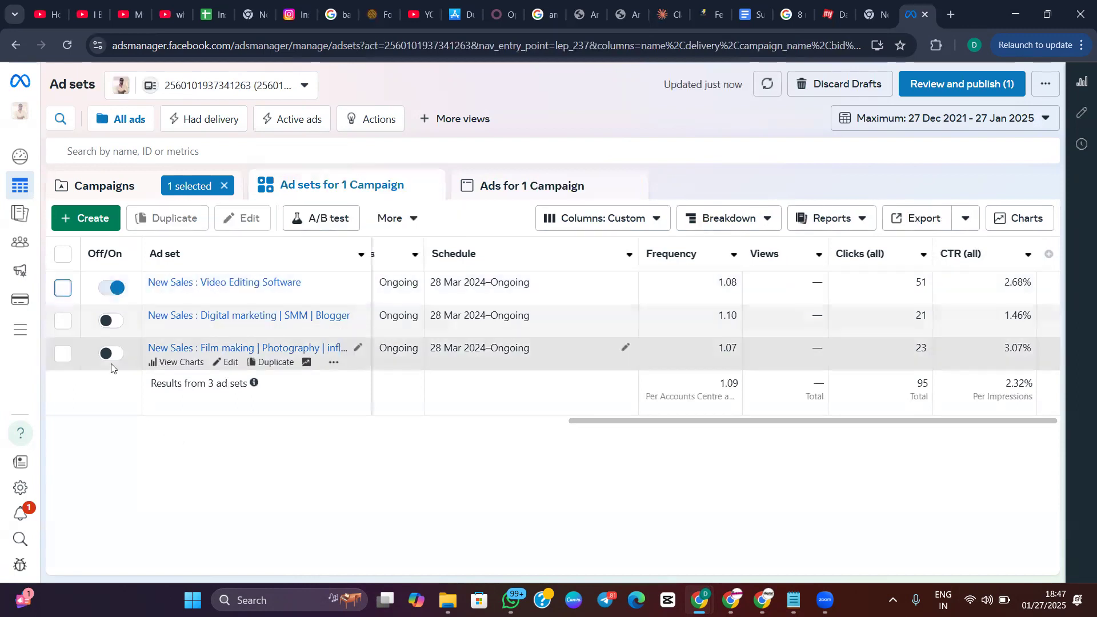
{"action": "left_click", "coordinate": [63, 356]}
{"action": "left_click", "coordinate": [531, 186]}
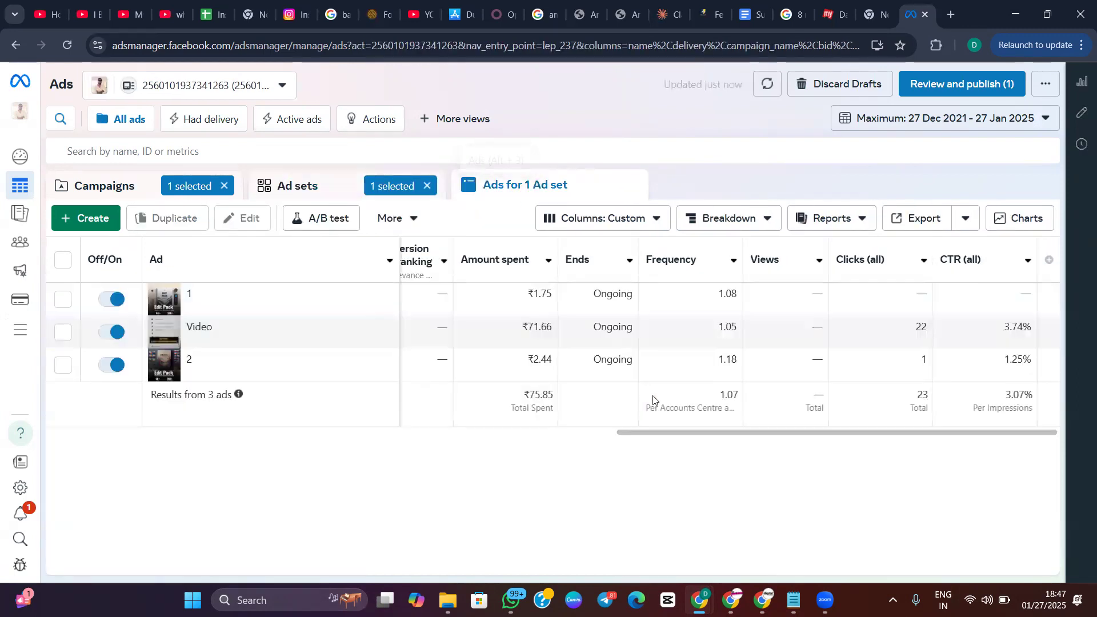
{"action": "left_click_drag", "start_coordinate": [1004, 328], "coordinate": [1034, 329]}
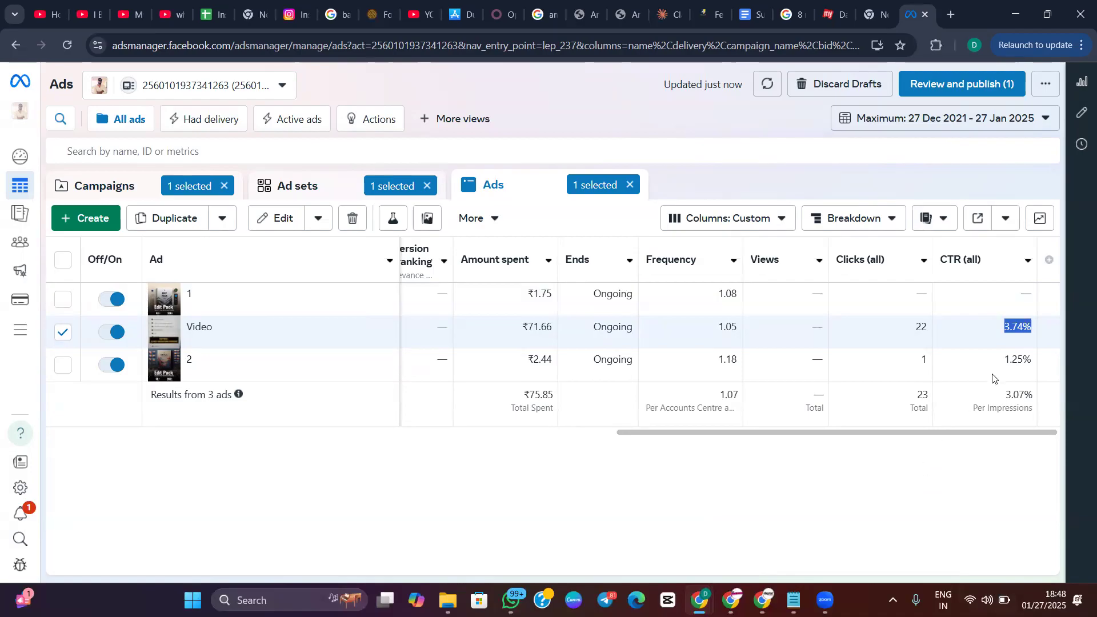
Show the Video Editing Software ads and highlight the Video ad's 4.57% CTR
{"action": "left_click", "coordinate": [297, 185]}
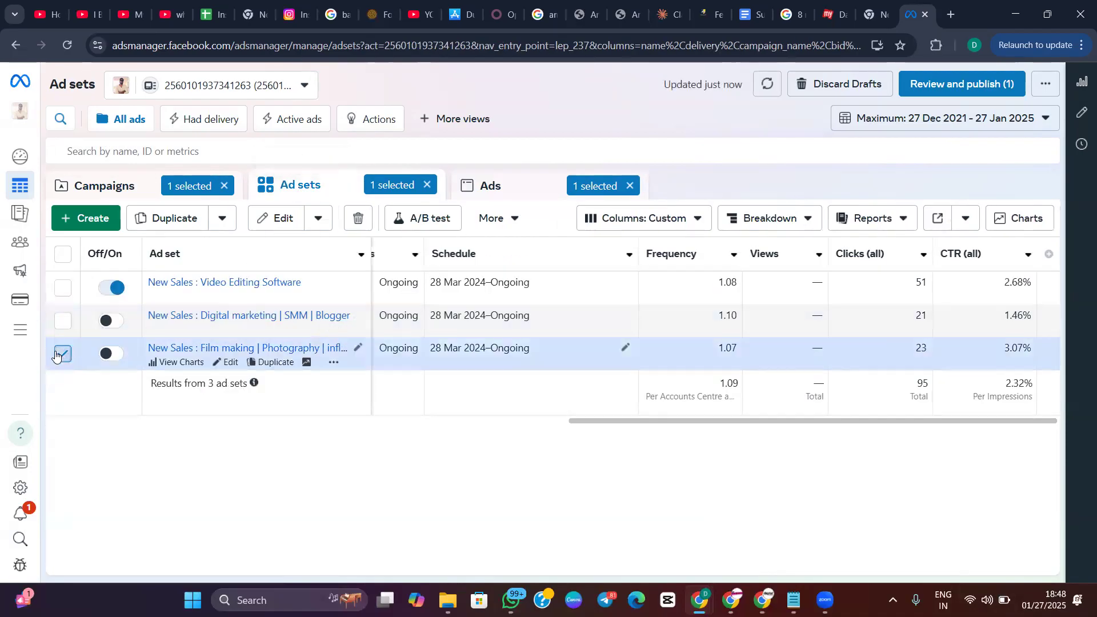
{"action": "left_click", "coordinate": [63, 354]}
{"action": "left_click", "coordinate": [395, 286]}
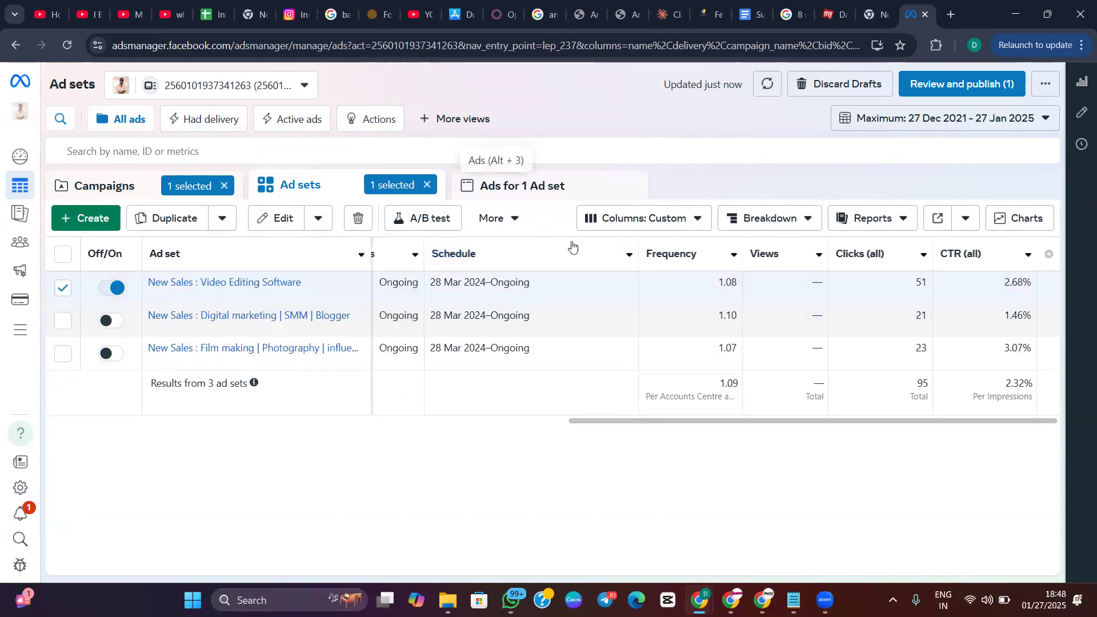
{"action": "left_click", "coordinate": [514, 185]}
{"action": "left_click_drag", "start_coordinate": [1011, 294], "coordinate": [1023, 293]}
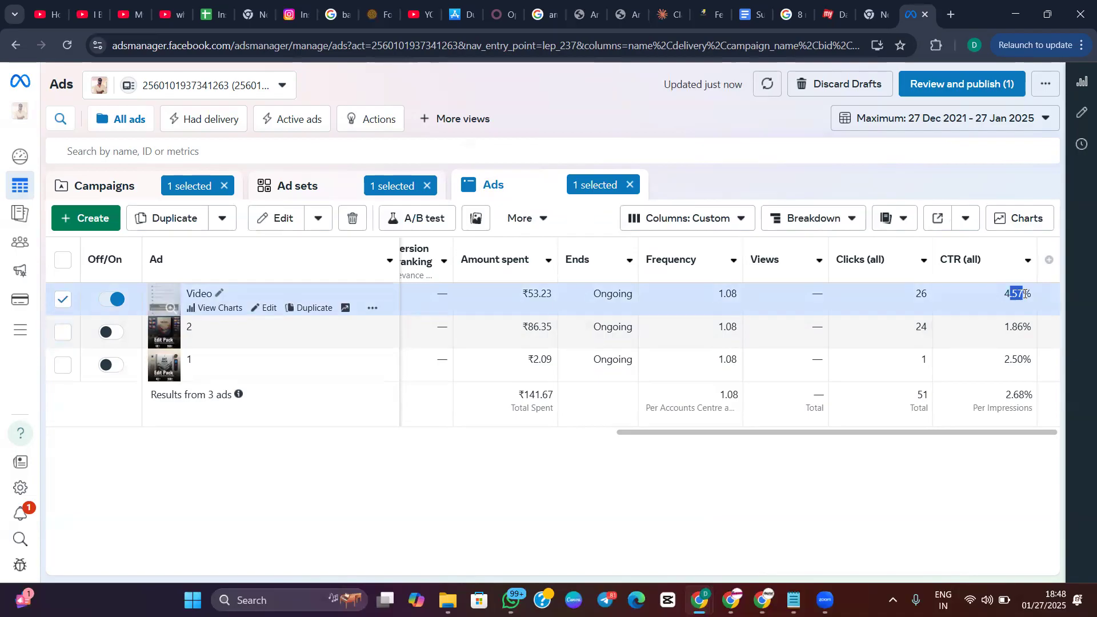
{"action": "left_click", "coordinate": [290, 188]}
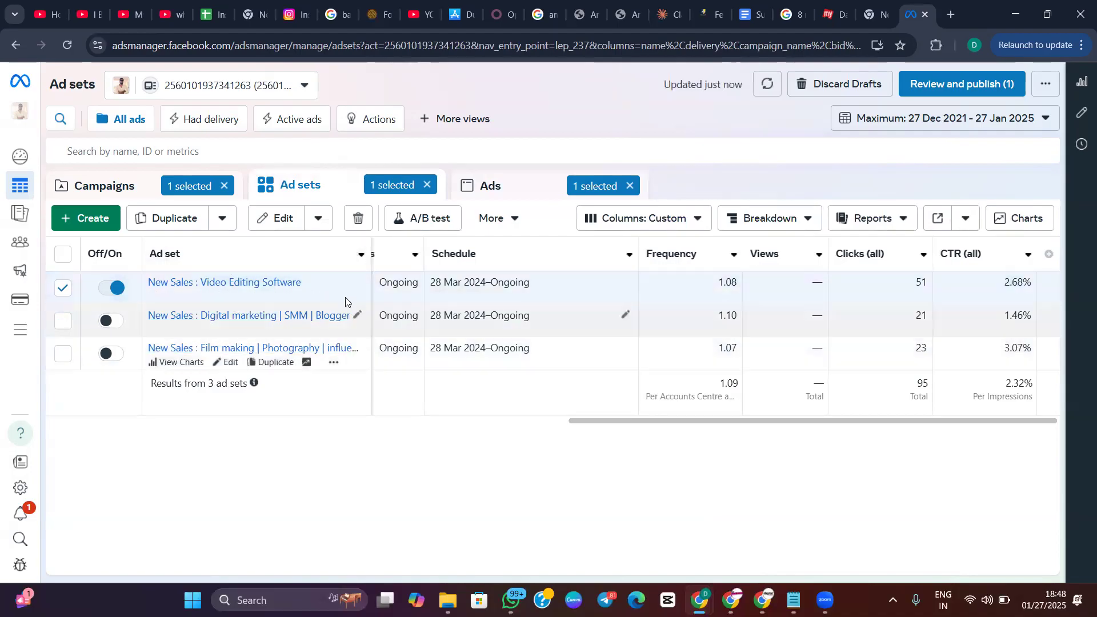
{"action": "left_click", "coordinate": [501, 189]}
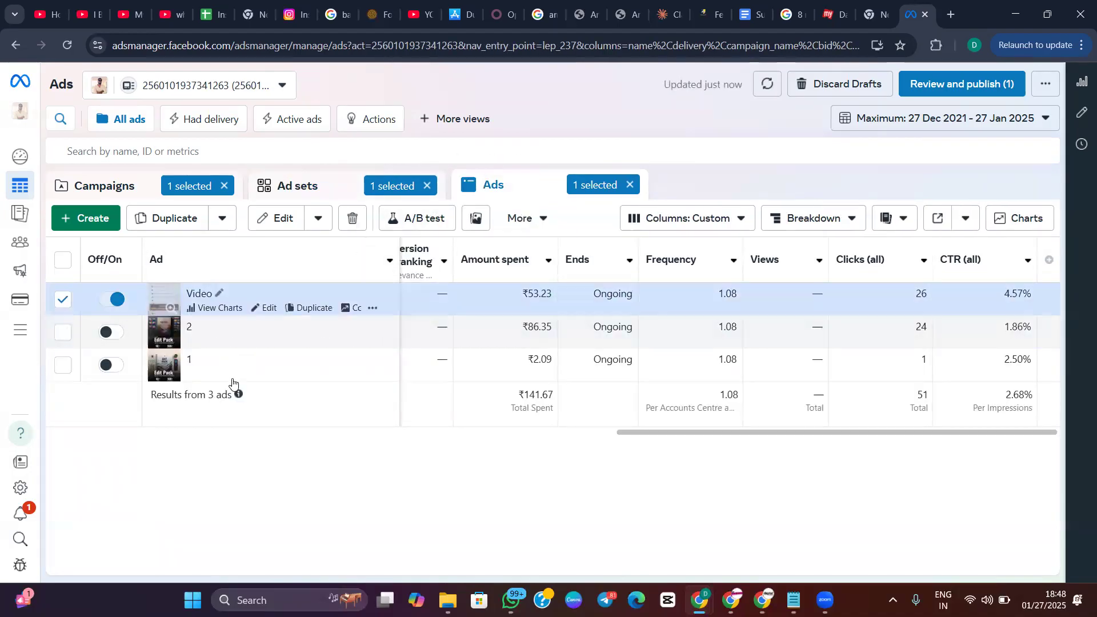
Add the Digital marketing and Film making ad sets to view all nine ads
{"action": "left_click", "coordinate": [289, 188]}
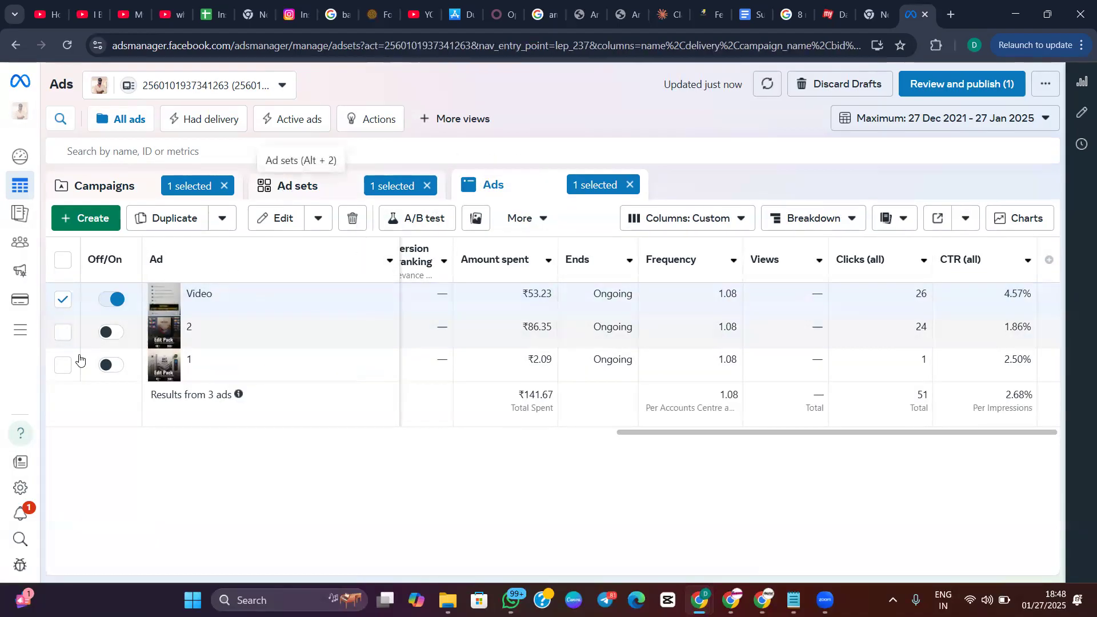
{"action": "left_click", "coordinate": [63, 320]}
{"action": "left_click", "coordinate": [64, 355]}
{"action": "left_click", "coordinate": [486, 195]}
{"action": "scroll", "coordinate": [220, 518], "scroll_direction": "down", "scroll_amount": 2}
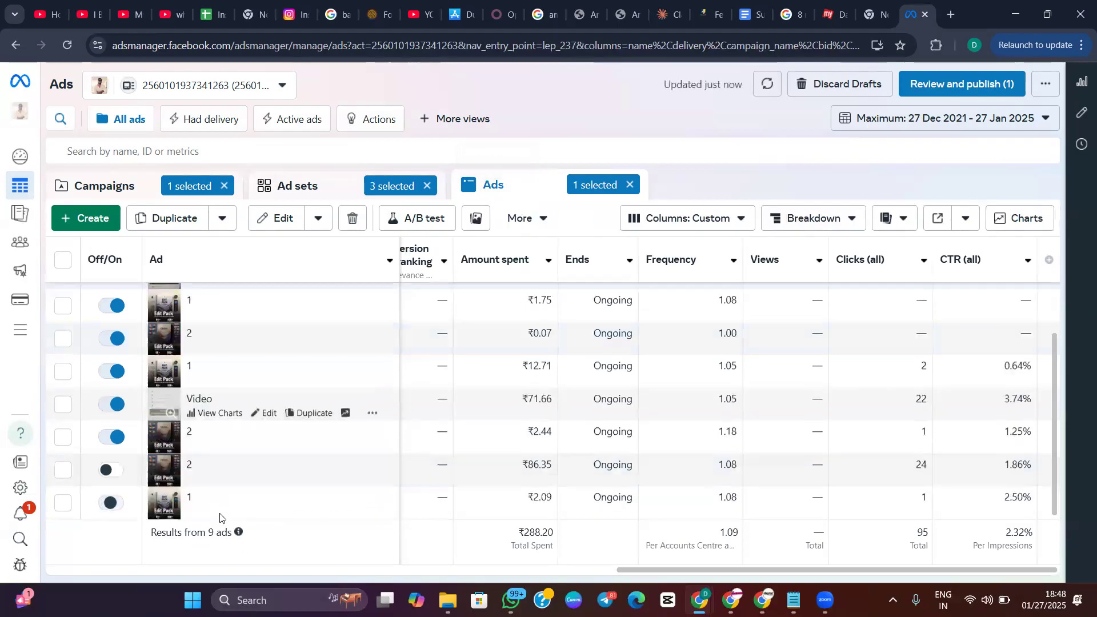
Clear the selections and reopen only the Video Editing Software ad set's ads
{"action": "left_click", "coordinate": [304, 189]}
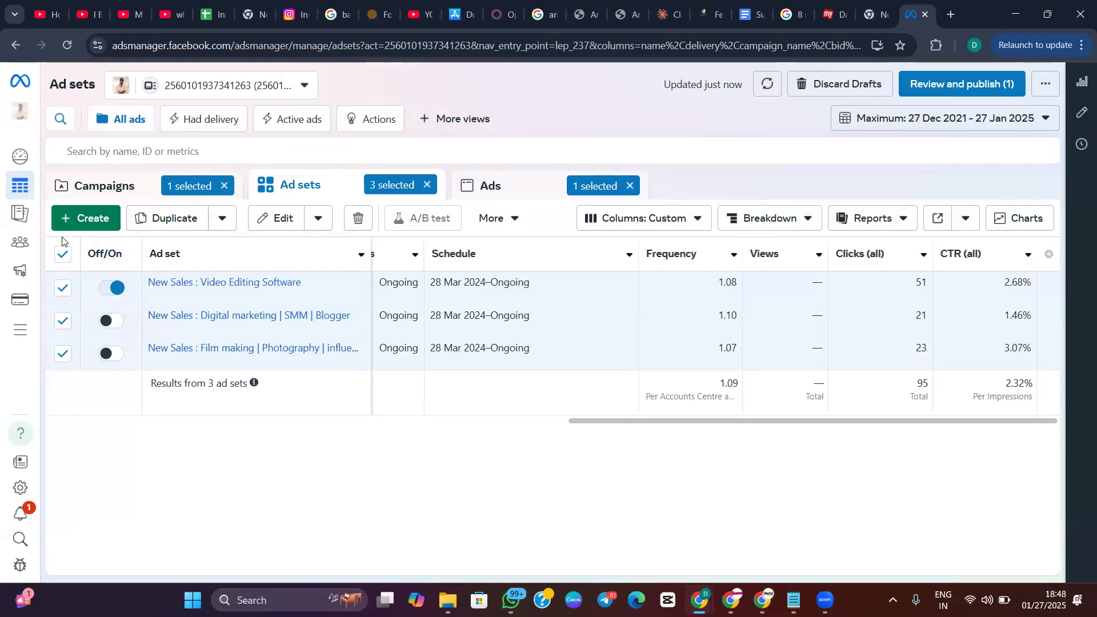
{"action": "left_click", "coordinate": [62, 253]}
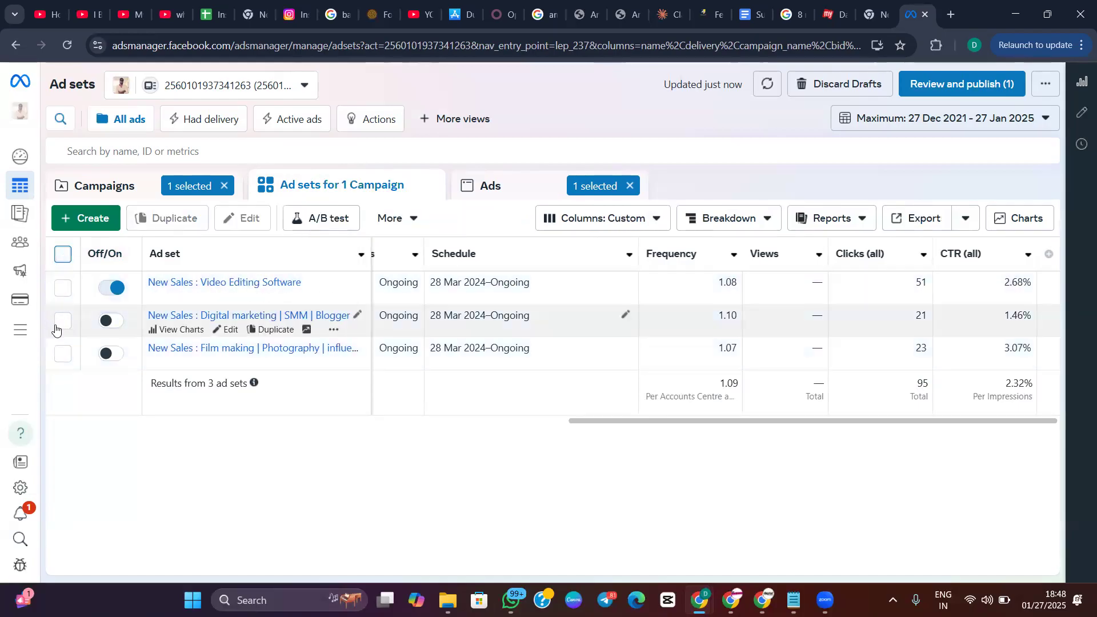
{"action": "left_click", "coordinate": [63, 288]}
{"action": "left_click", "coordinate": [489, 184]}
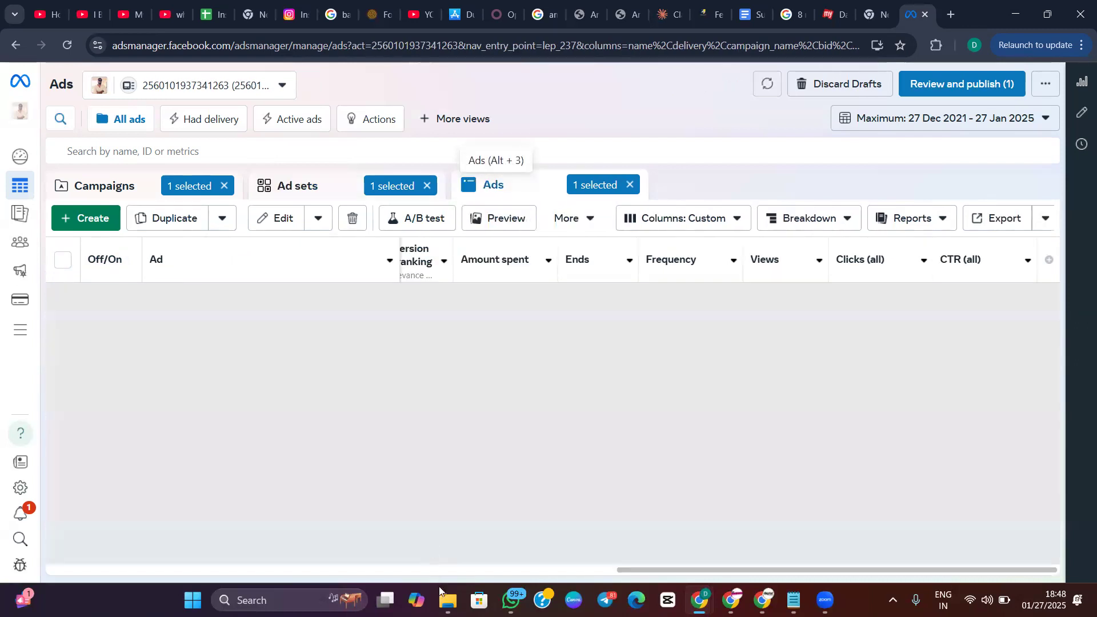
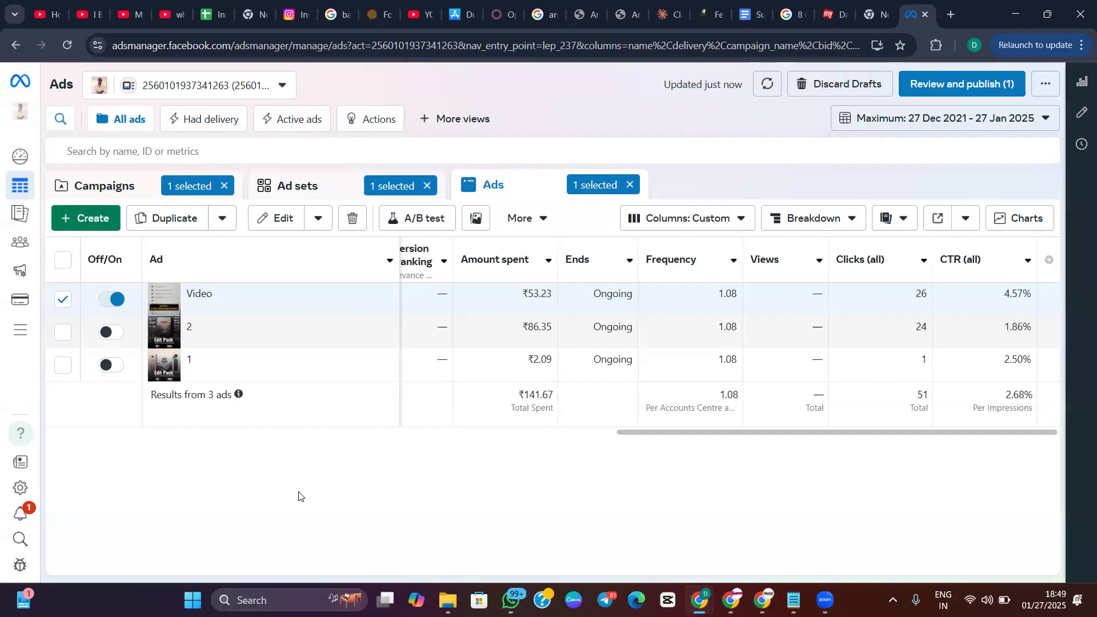
Briefly preview the Video Editing Services campaign's ads and ad sets, then deselect it
{"action": "left_click", "coordinate": [94, 187]}
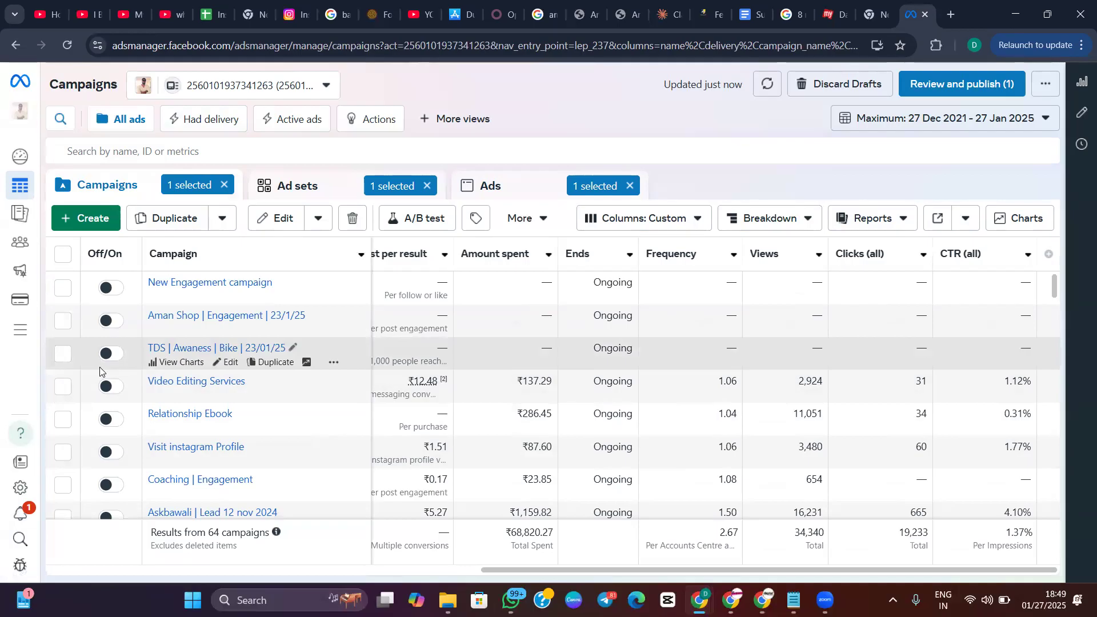
{"action": "left_click", "coordinate": [62, 386]}
{"action": "left_click", "coordinate": [529, 188]}
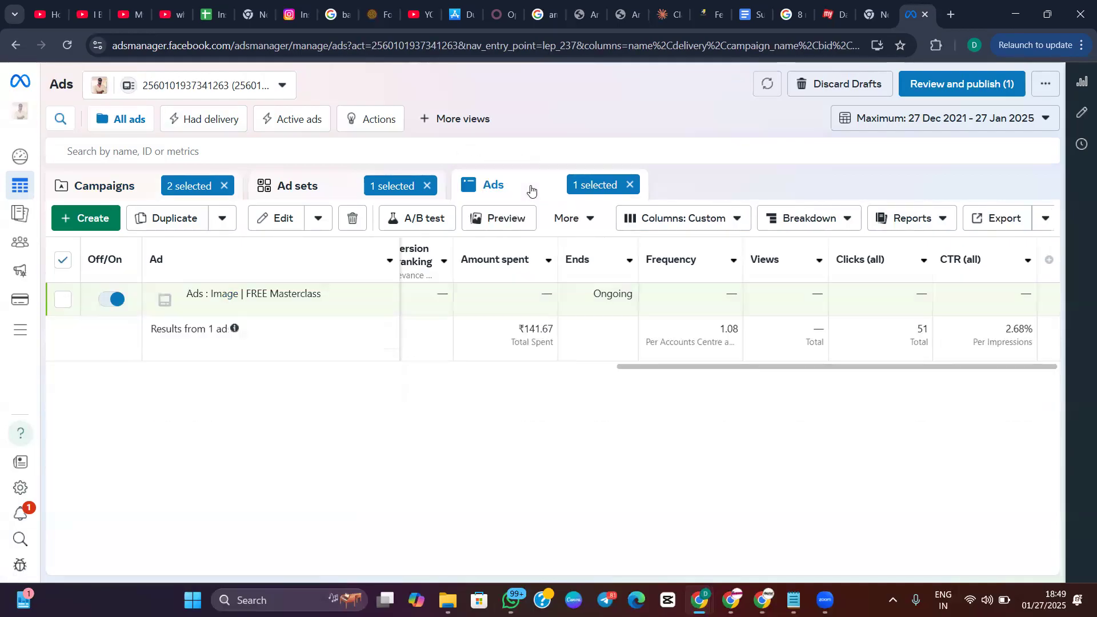
{"action": "left_click", "coordinate": [315, 189]}
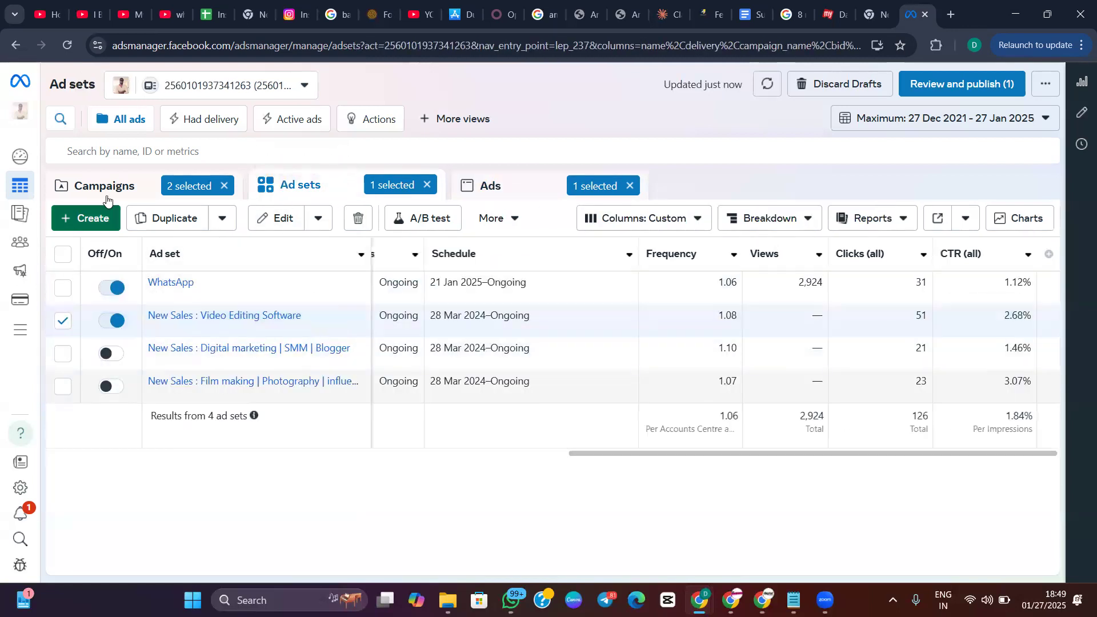
{"action": "left_click", "coordinate": [105, 191]}
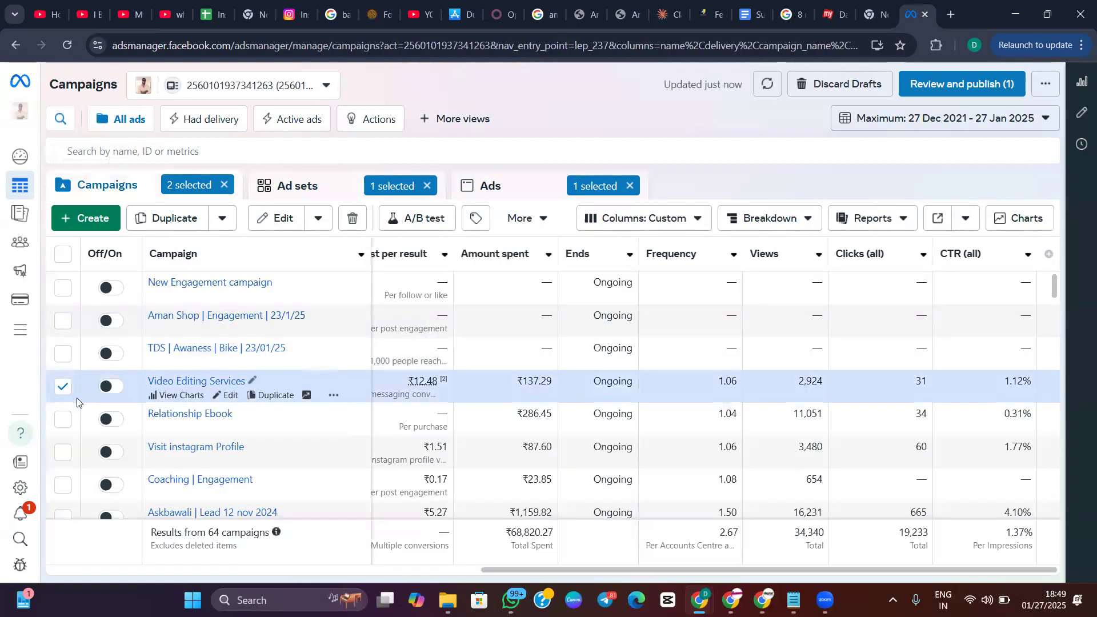
{"action": "left_click", "coordinate": [64, 387]}
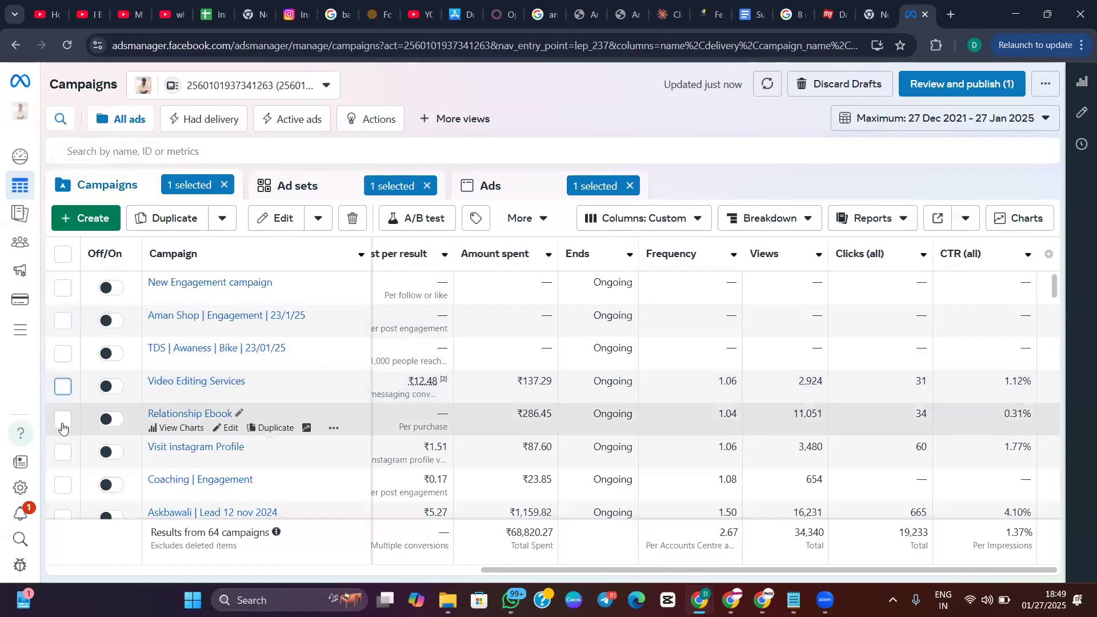
Leave only the Askbawali | Lead 12 nov 2024 campaign selected in the campaigns list
{"action": "scroll", "coordinate": [68, 386], "scroll_direction": "down", "scroll_amount": 1}
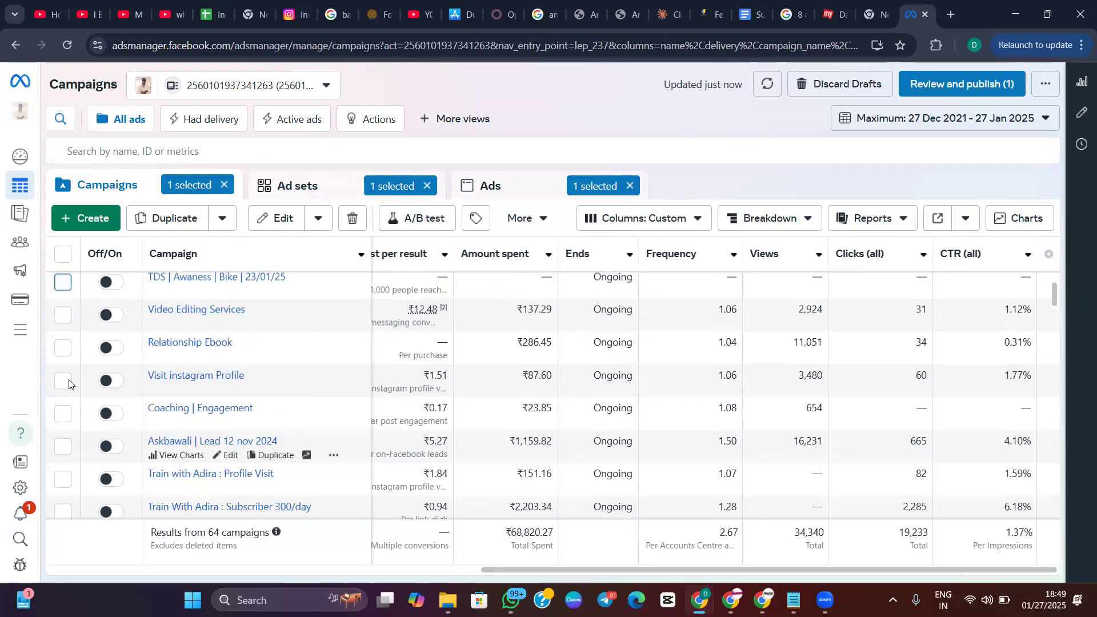
{"action": "scroll", "coordinate": [69, 389], "scroll_direction": "up", "scroll_amount": 1}
{"action": "left_click", "coordinate": [63, 419]}
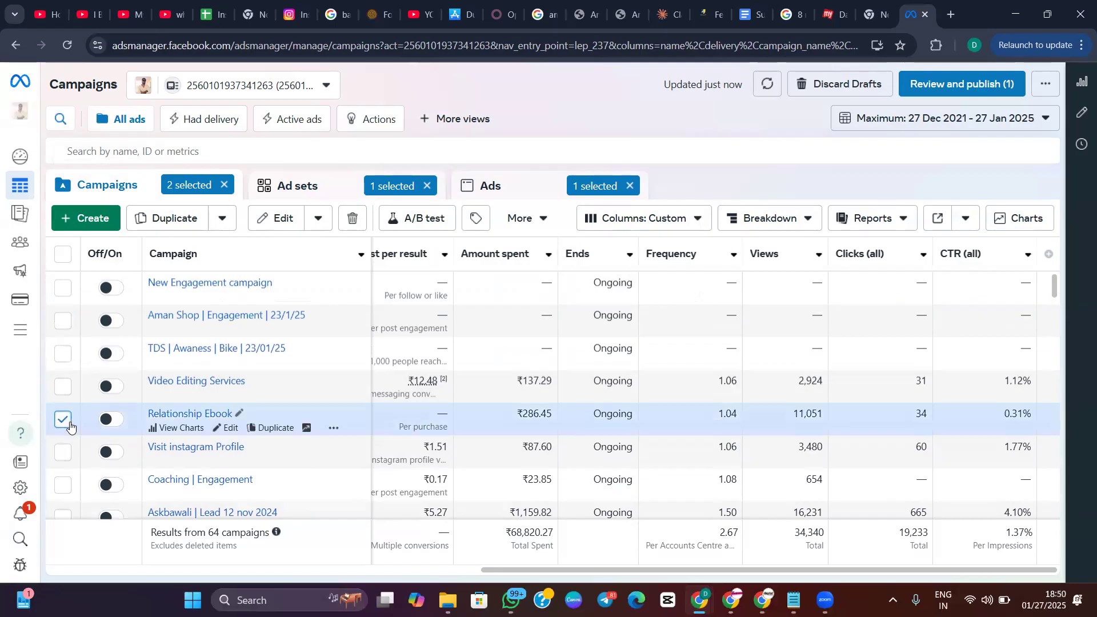
{"action": "left_click", "coordinate": [63, 419]}
{"action": "scroll", "coordinate": [90, 421], "scroll_direction": "down", "scroll_amount": 1}
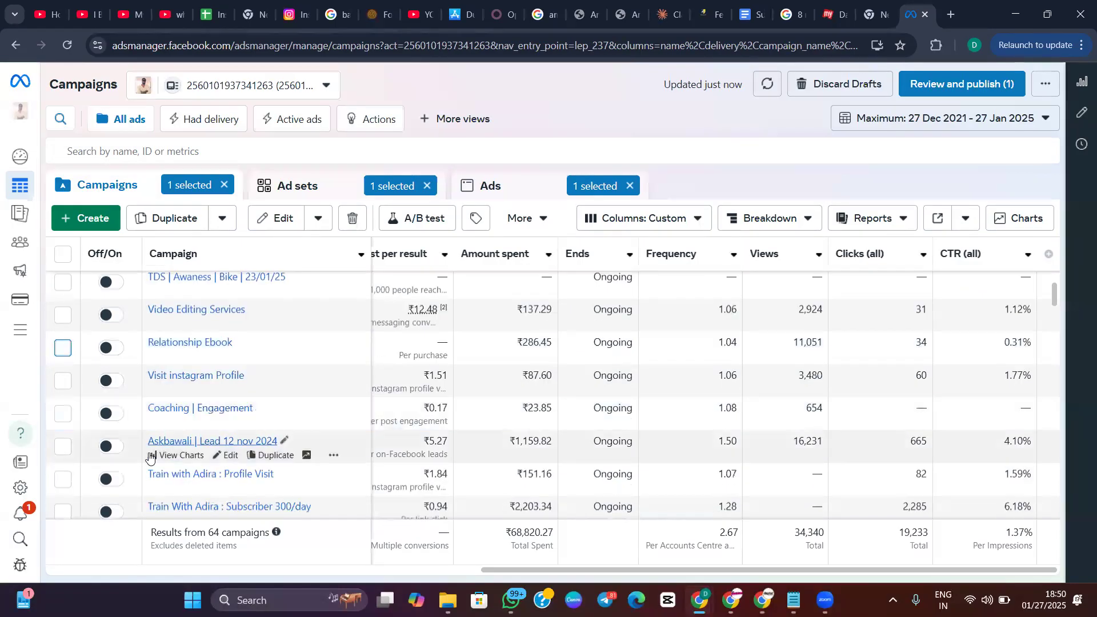
{"action": "left_click", "coordinate": [63, 450]}
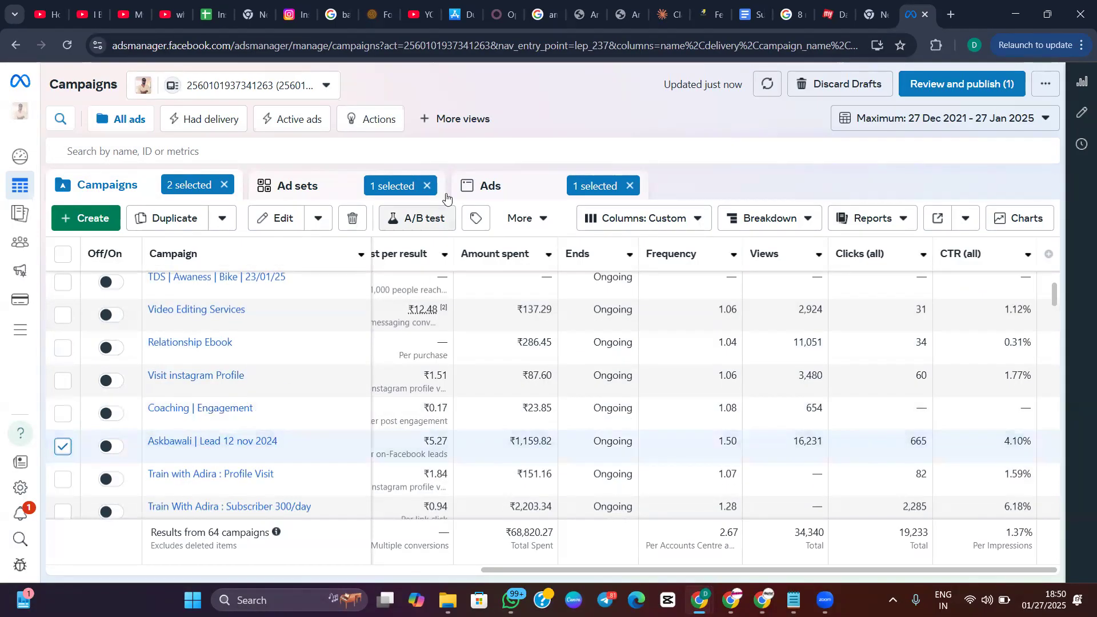
{"action": "scroll", "coordinate": [88, 358], "scroll_direction": "down", "scroll_amount": 3}
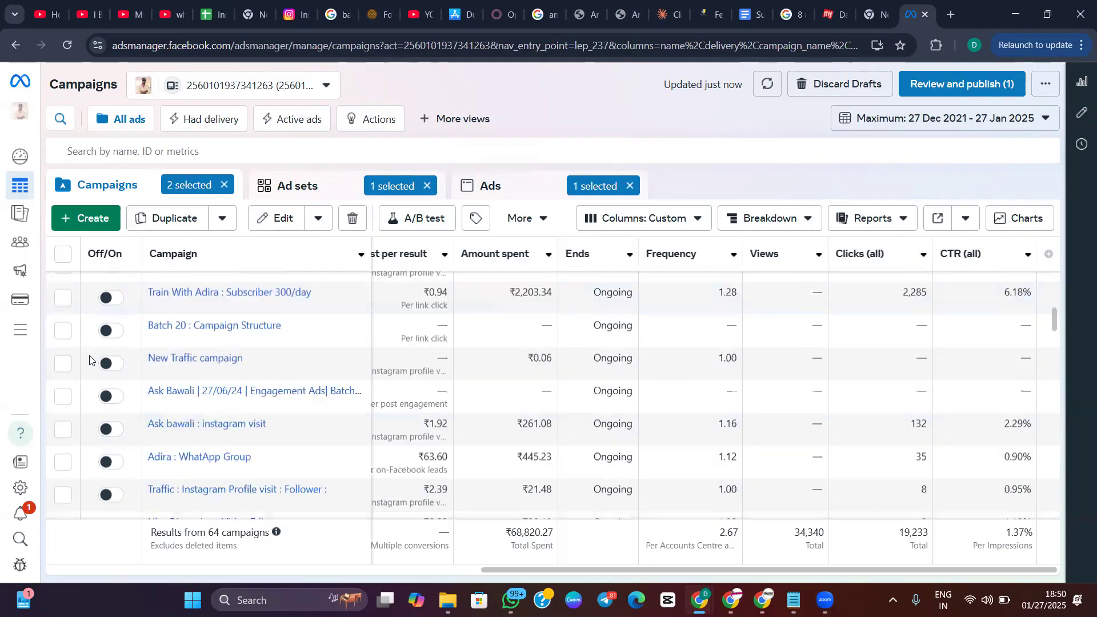
{"action": "scroll", "coordinate": [90, 360], "scroll_direction": "up", "scroll_amount": 4}
{"action": "left_click", "coordinate": [63, 255]}
{"action": "left_click", "coordinate": [62, 255]}
{"action": "scroll", "coordinate": [64, 283], "scroll_direction": "down", "scroll_amount": 1}
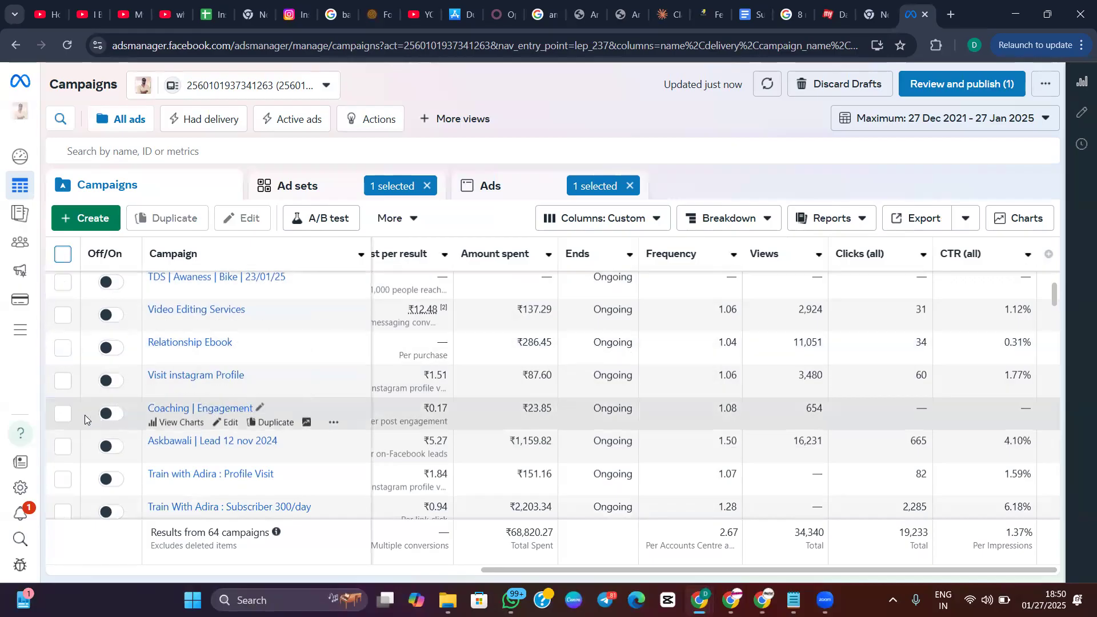
{"action": "left_click", "coordinate": [63, 447]}
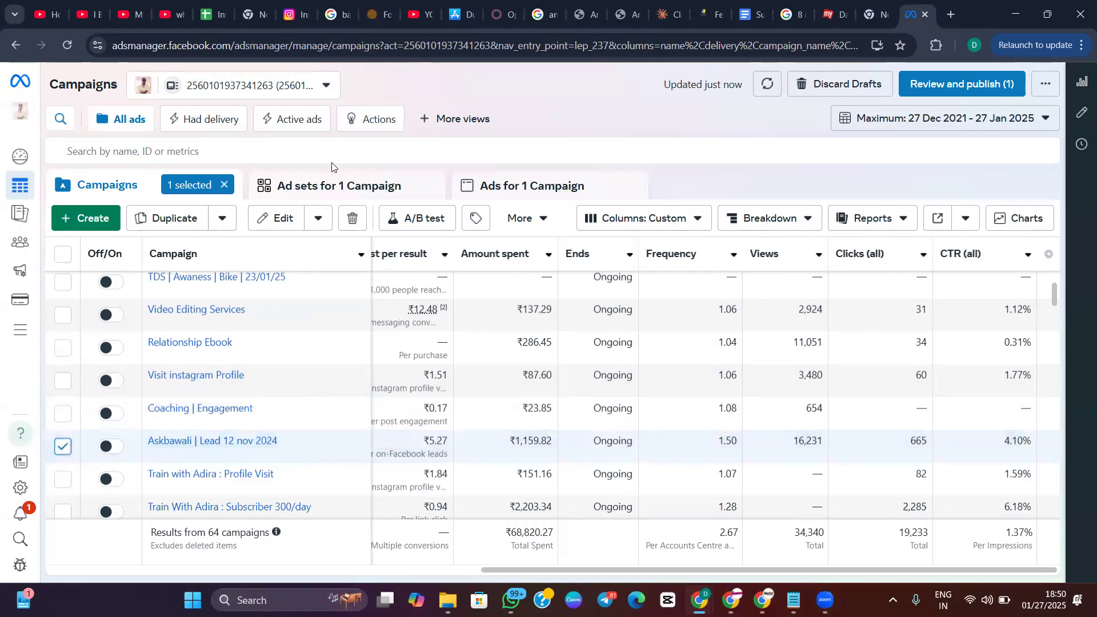
Check the campaign's total spend, then show the two ads of Ads Set 1 : High Value Goods + travel
{"action": "left_click", "coordinate": [354, 197]}
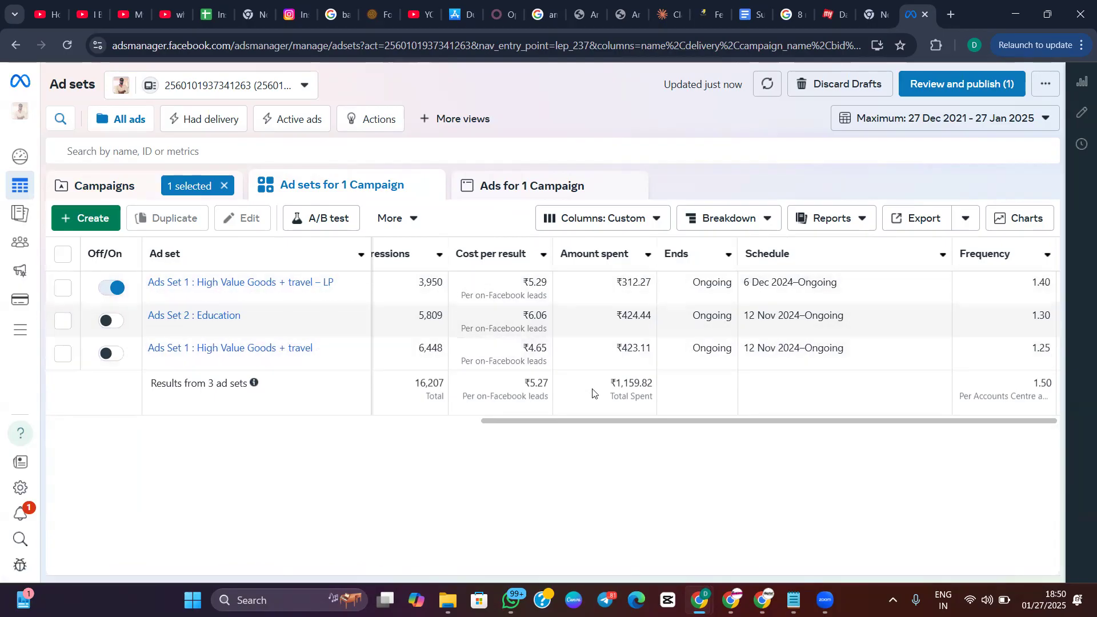
{"action": "left_click_drag", "start_coordinate": [603, 385], "coordinate": [650, 383]}
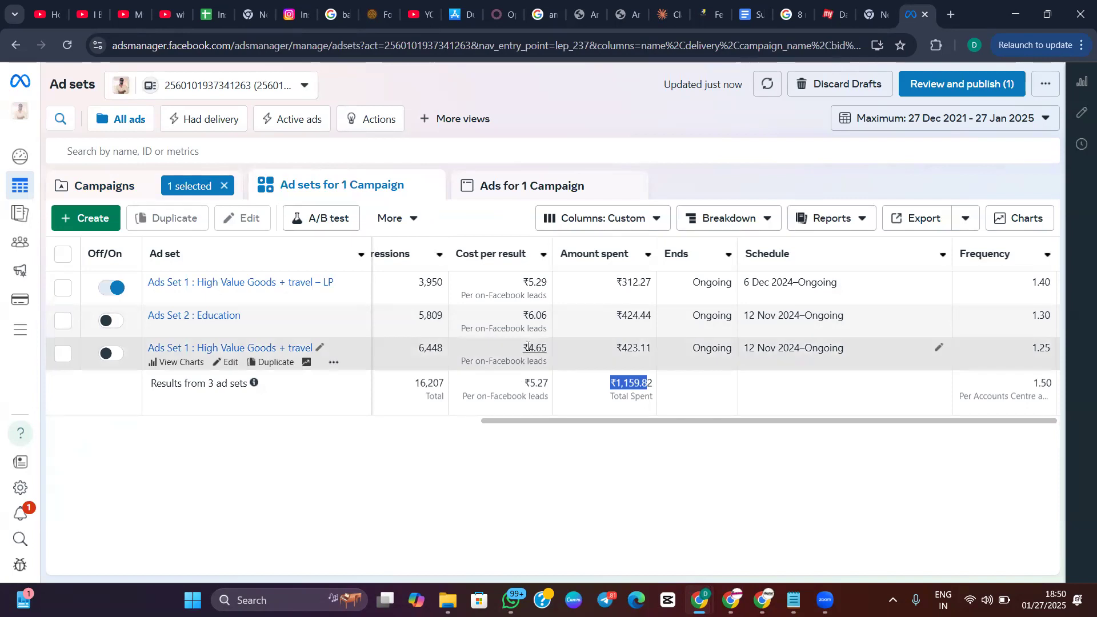
{"action": "left_click", "coordinate": [62, 355]}
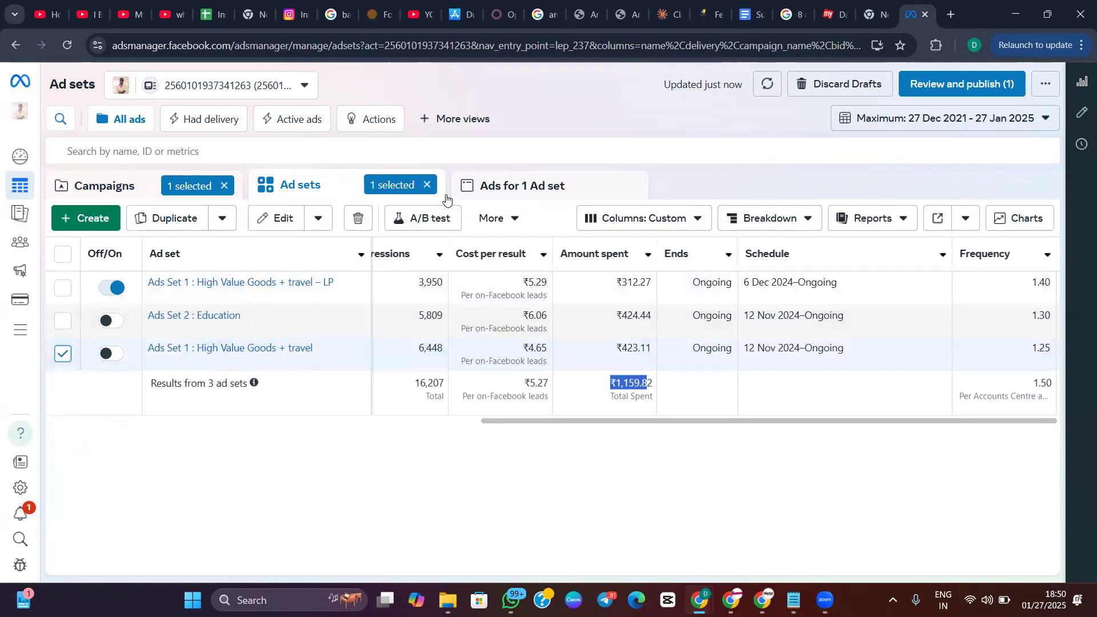
{"action": "left_click", "coordinate": [521, 186]}
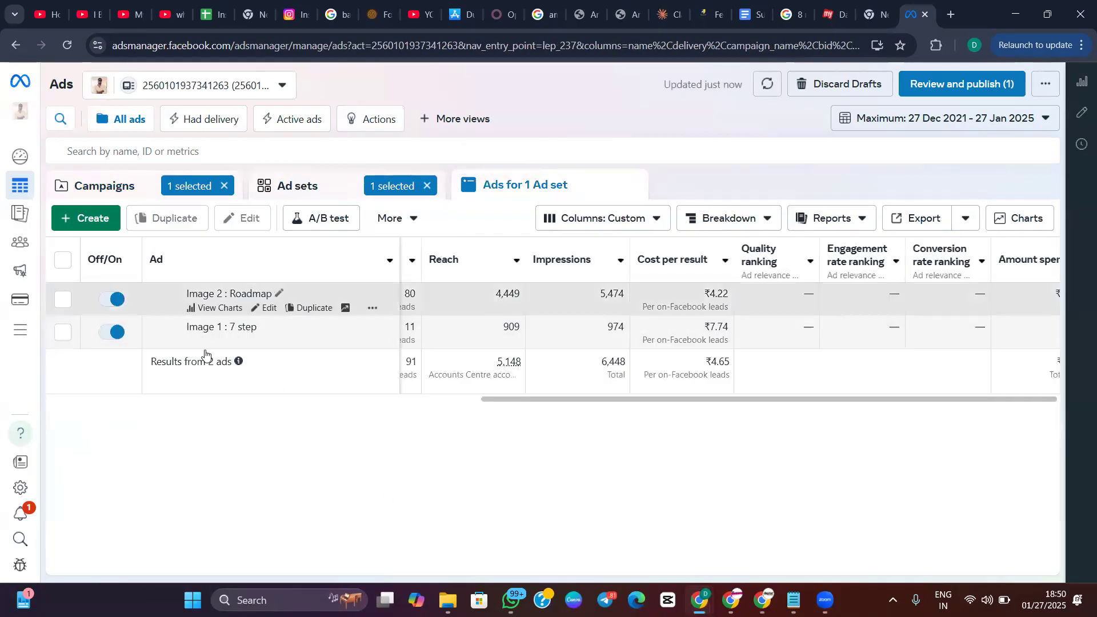
{"action": "left_click_drag", "start_coordinate": [512, 401], "coordinate": [869, 424]}
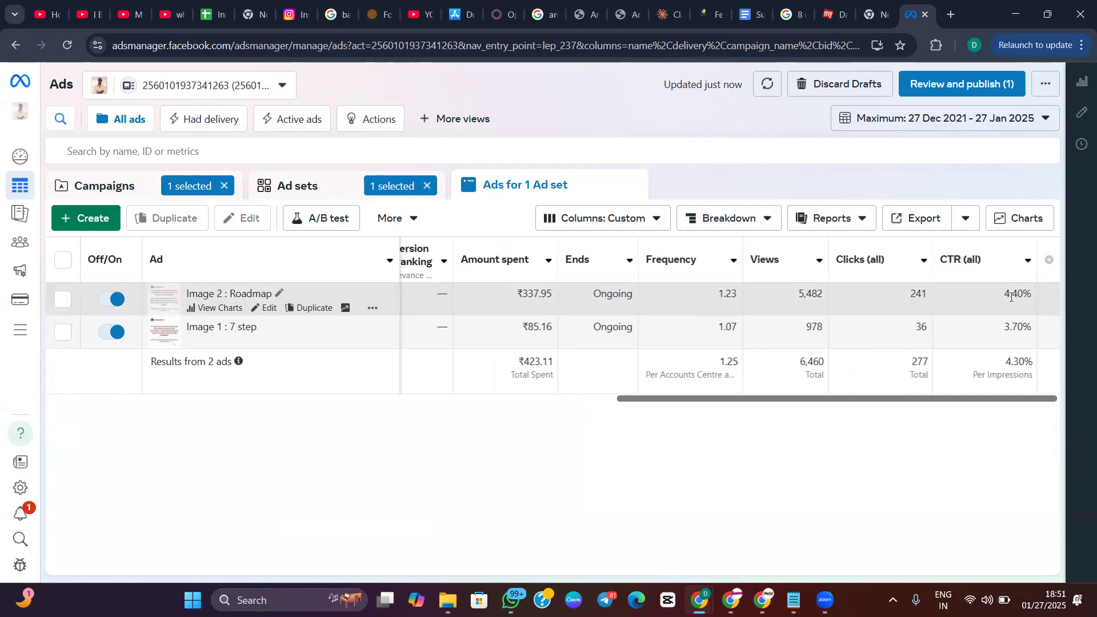
{"action": "left_click", "coordinate": [220, 307]}
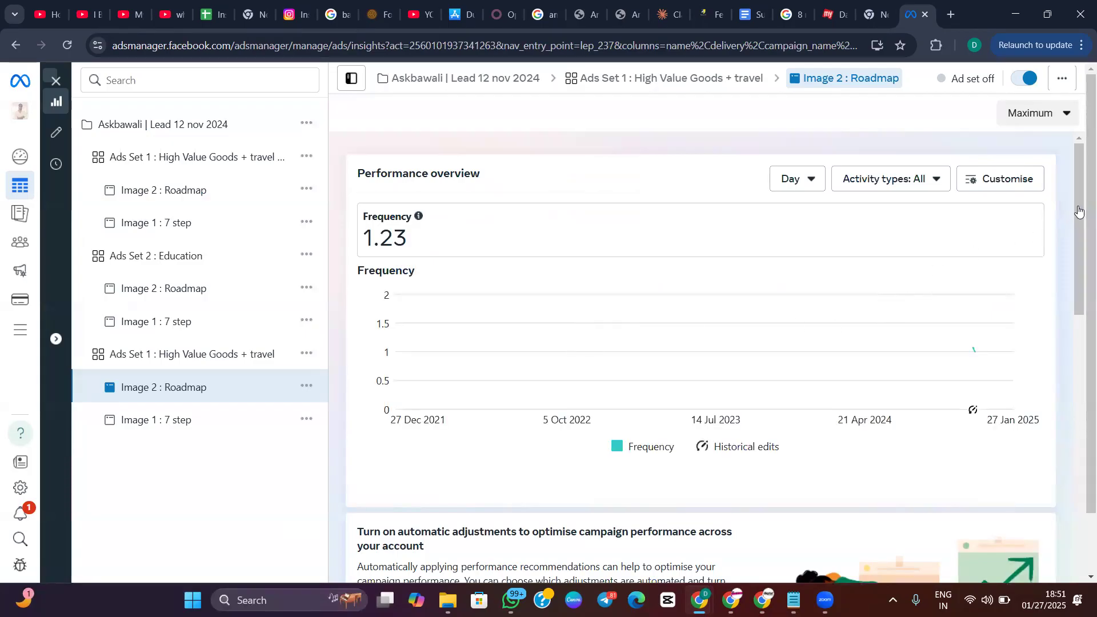
{"action": "left_click_drag", "start_coordinate": [1079, 212], "coordinate": [1081, 296]}
{"action": "scroll", "coordinate": [1081, 363], "scroll_direction": "down", "scroll_amount": 7}
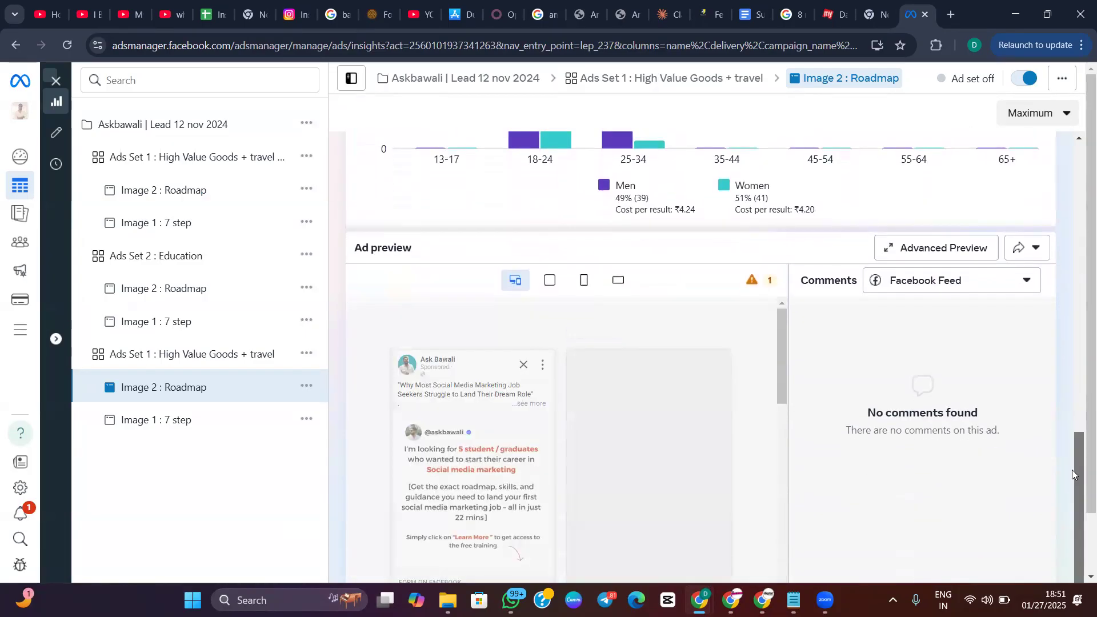
{"action": "scroll", "coordinate": [1081, 442], "scroll_direction": "down", "scroll_amount": 2}
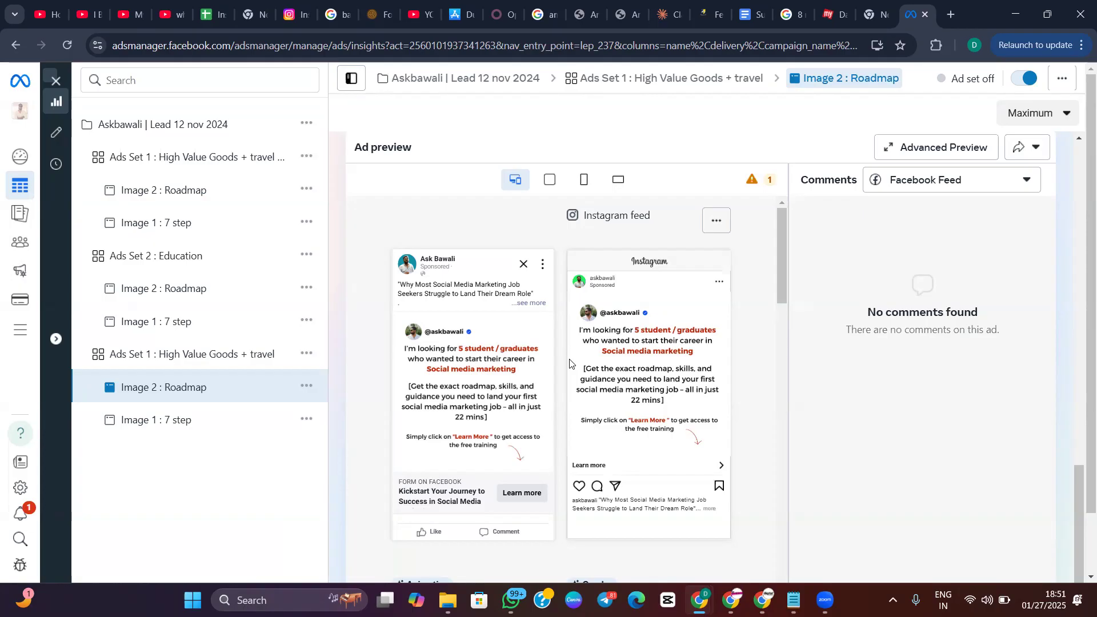
{"action": "left_click", "coordinate": [56, 81]}
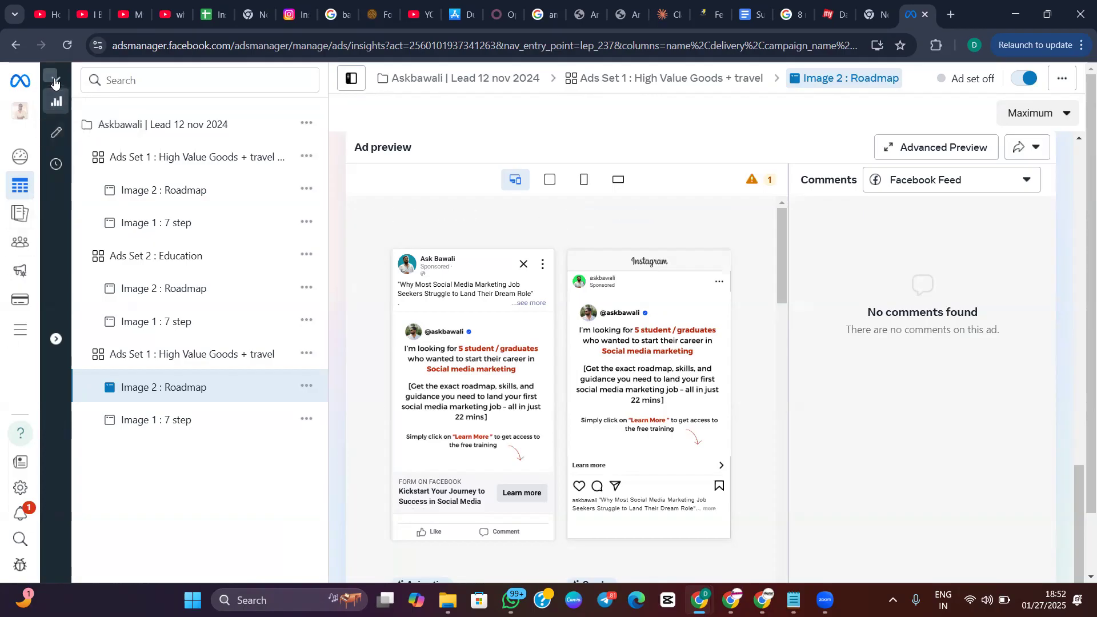
{"action": "left_click_drag", "start_coordinate": [754, 394], "coordinate": [75, 383]}
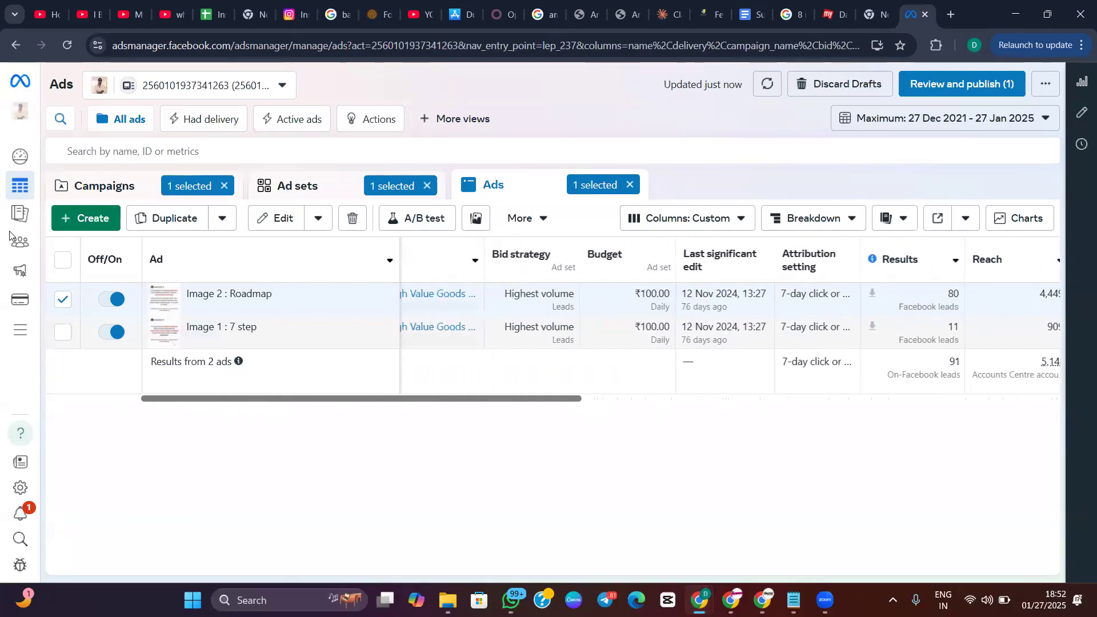
Clear all campaign and ad set selections, then begin a new campaign with + Create
{"action": "left_click", "coordinate": [108, 184]}
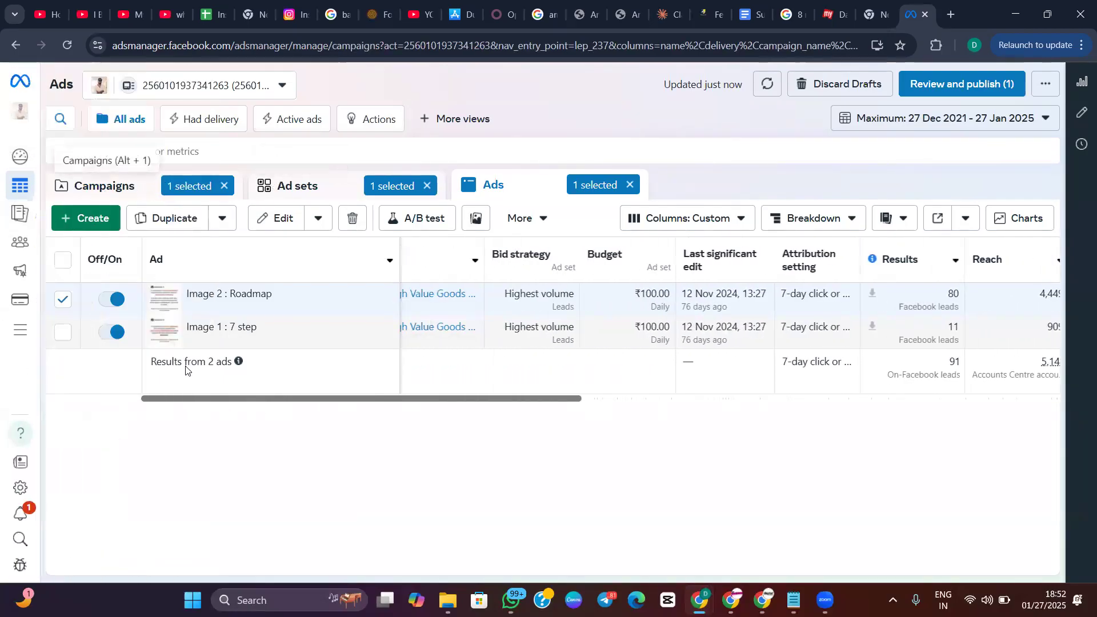
{"action": "left_click", "coordinate": [62, 260]}
{"action": "left_click", "coordinate": [62, 260]}
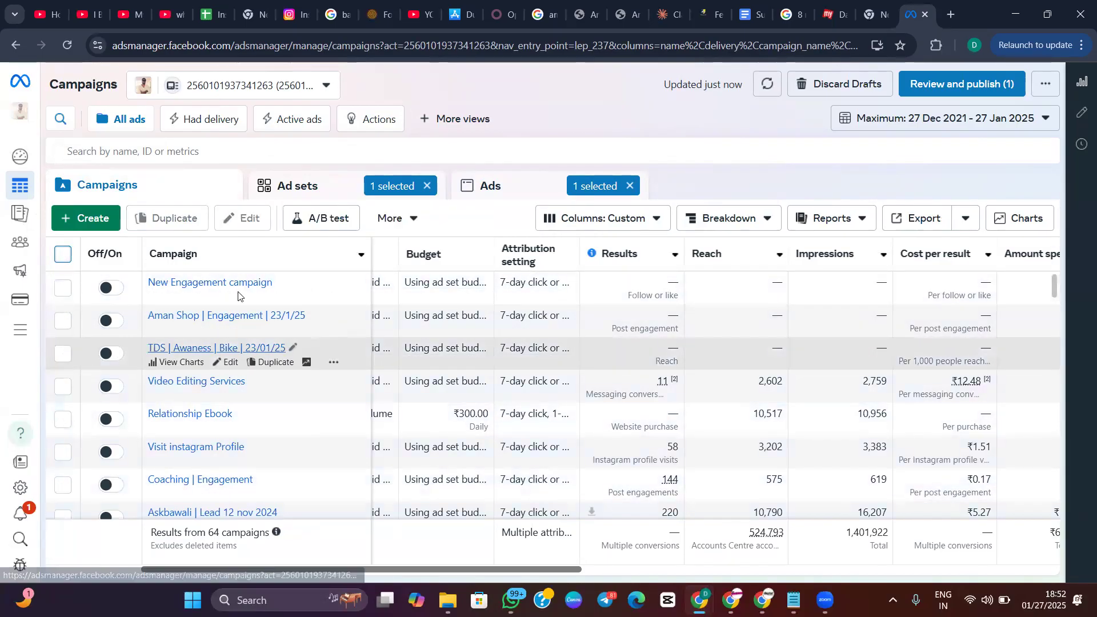
{"action": "left_click", "coordinate": [351, 182]}
{"action": "left_click", "coordinate": [425, 186]}
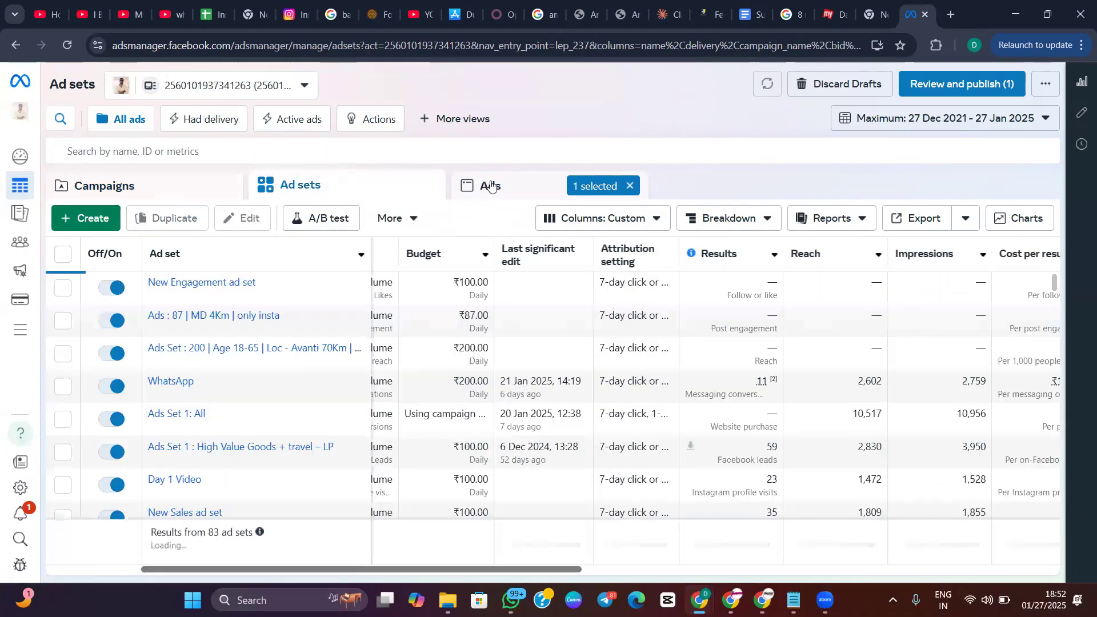
{"action": "left_click", "coordinate": [490, 186]}
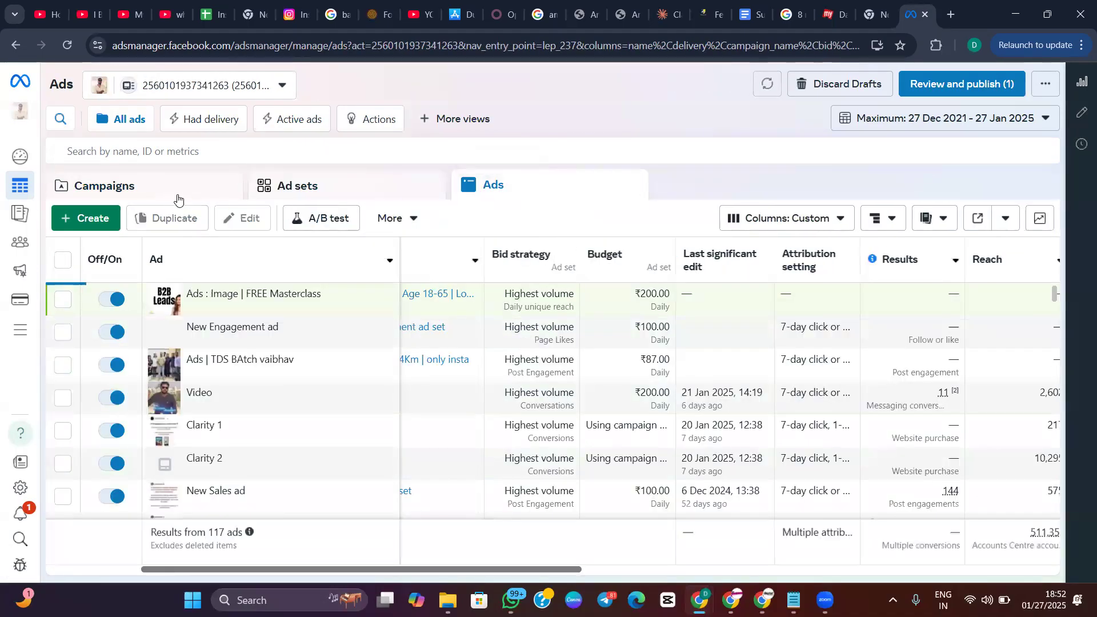
{"action": "left_click", "coordinate": [165, 189]}
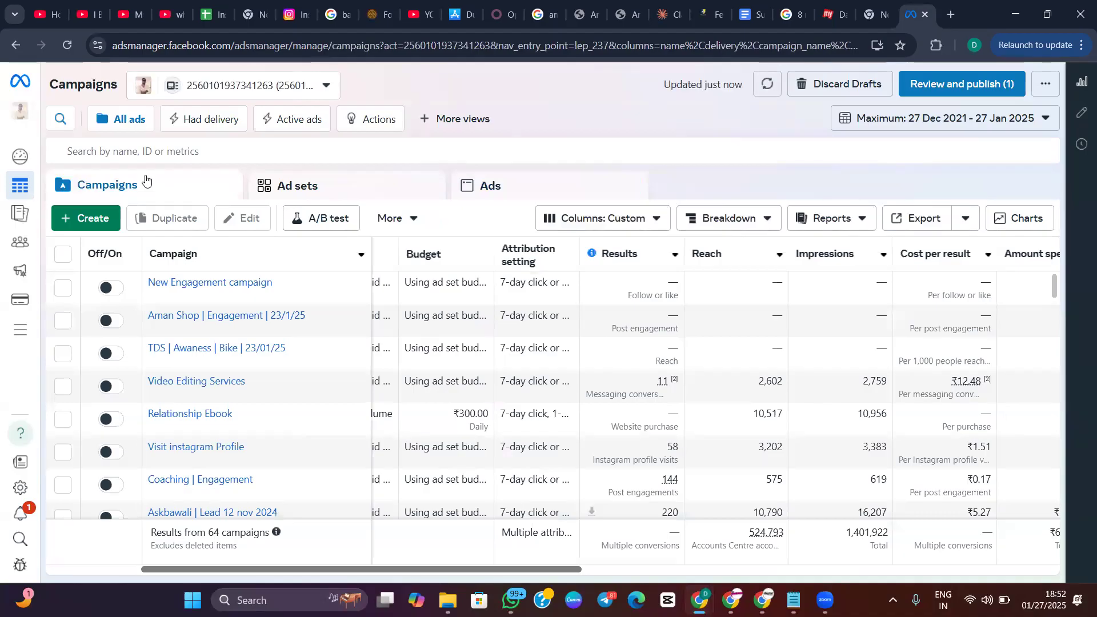
{"action": "left_click", "coordinate": [85, 217]}
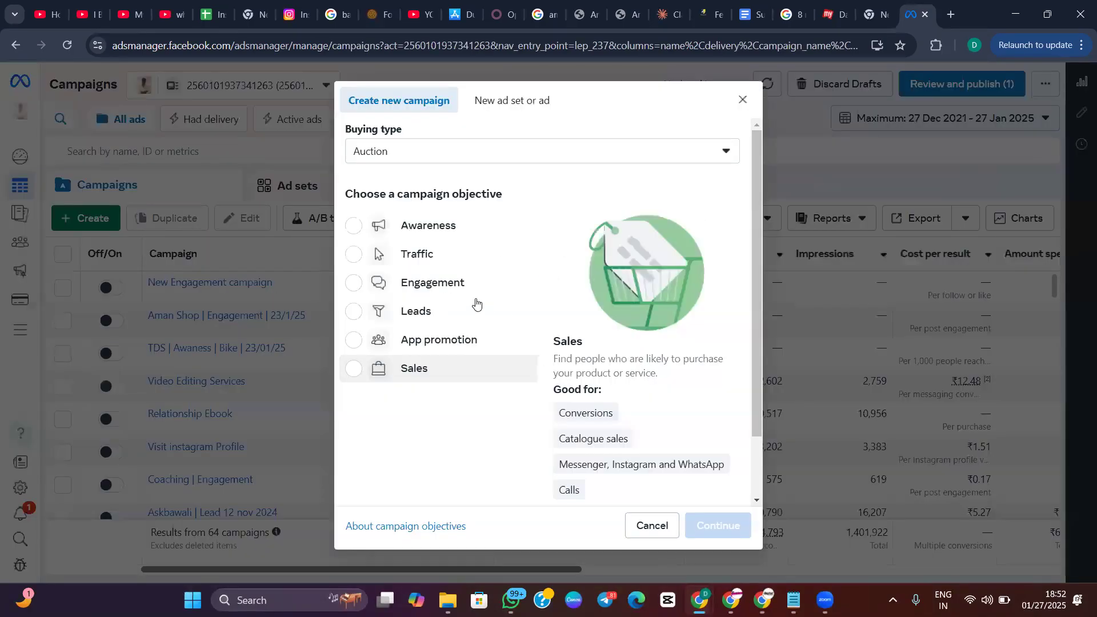
Choose the Engagement objective as a manual engagement campaign and proceed to the ad set level
{"action": "left_click", "coordinate": [451, 283]}
{"action": "left_click", "coordinate": [737, 521]}
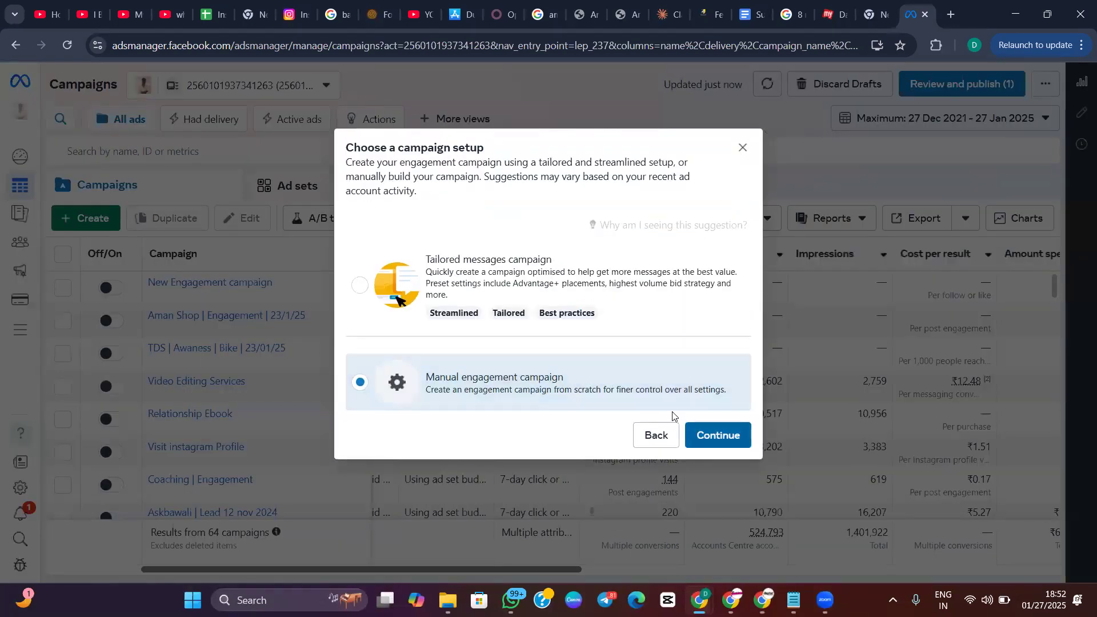
{"action": "left_click", "coordinate": [702, 436]}
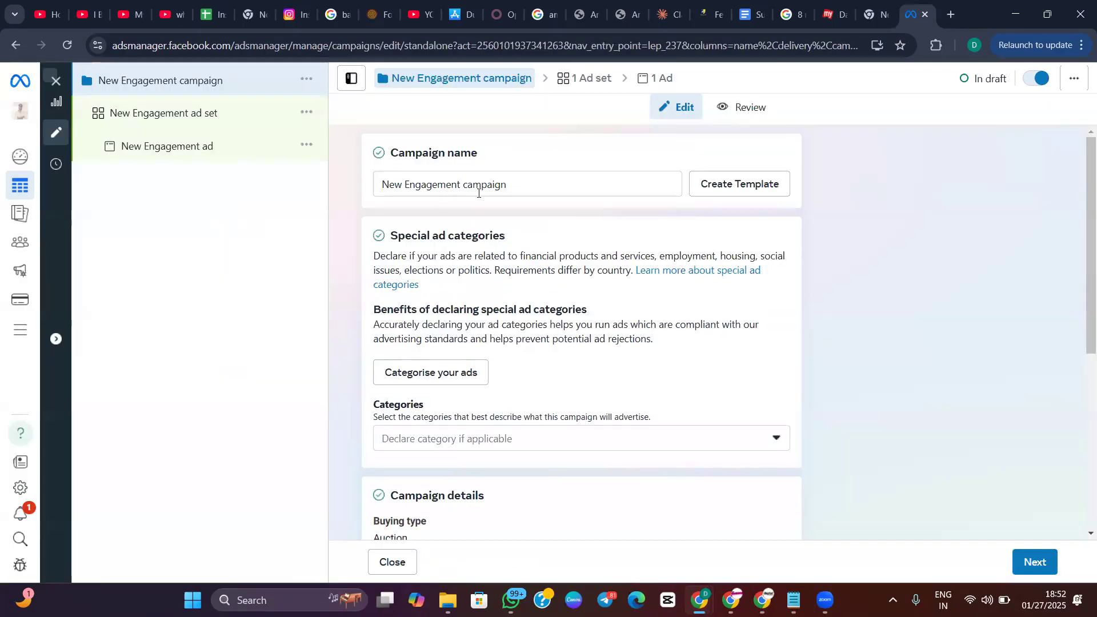
{"action": "scroll", "coordinate": [536, 271], "scroll_direction": "down", "scroll_amount": 6}
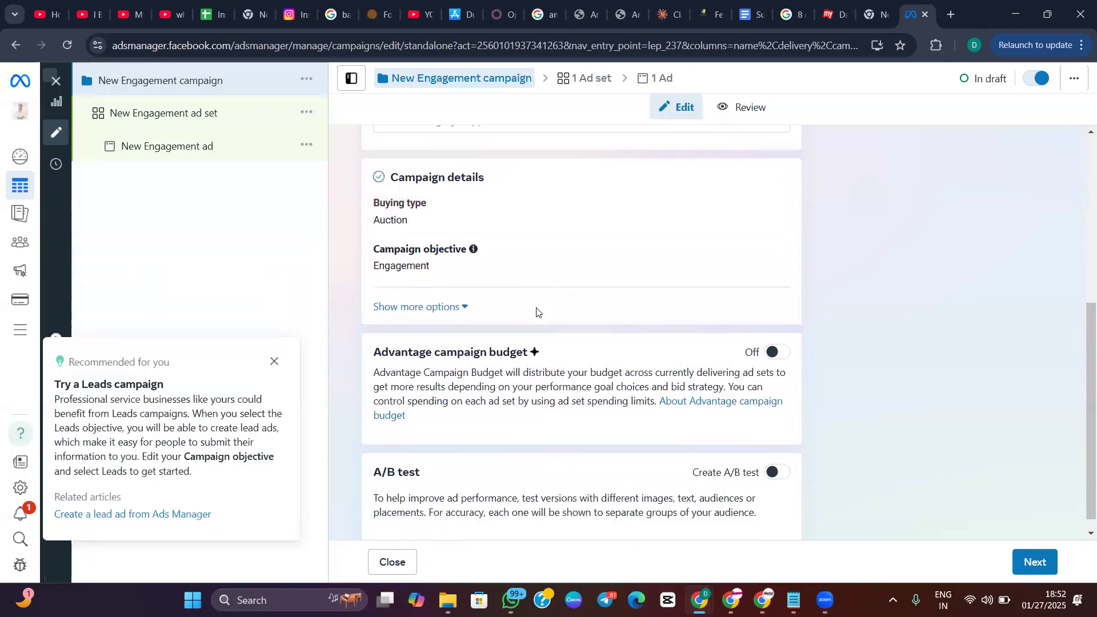
{"action": "left_click", "coordinate": [1038, 562]}
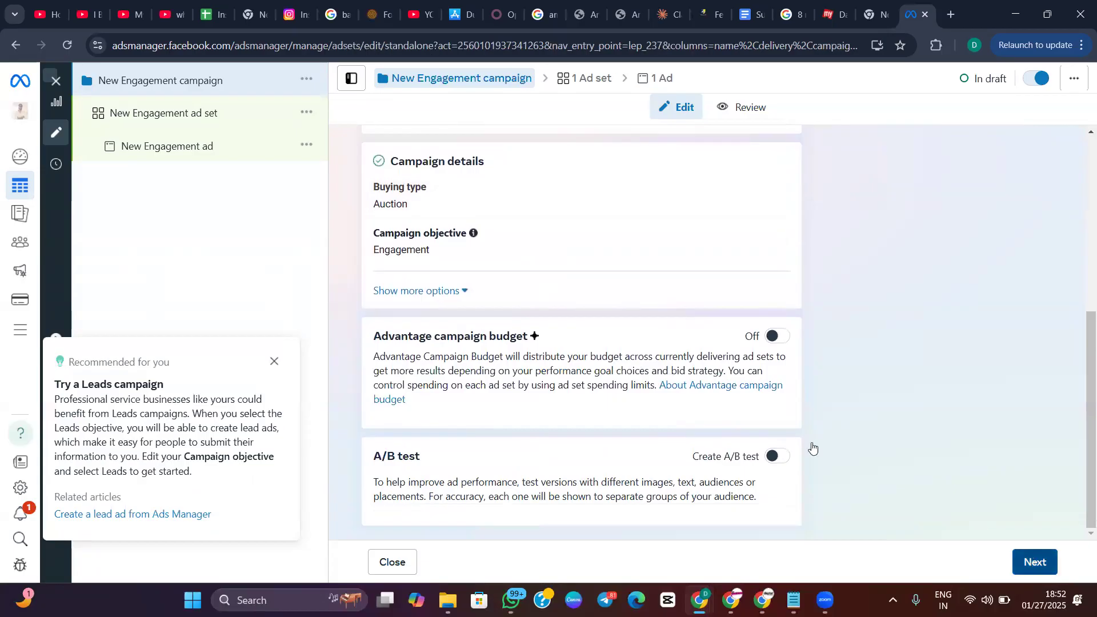
Rename the ad set to 'Ads 1'
{"action": "triple_click", "coordinate": [473, 183]}
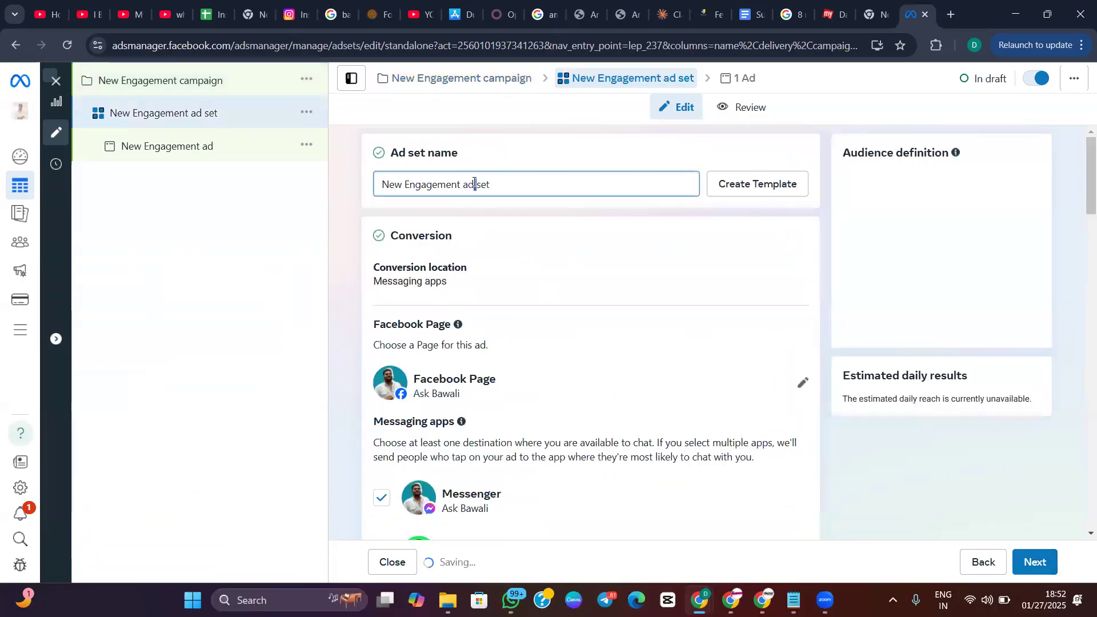
{"action": "type", "text": "Ads 1"}
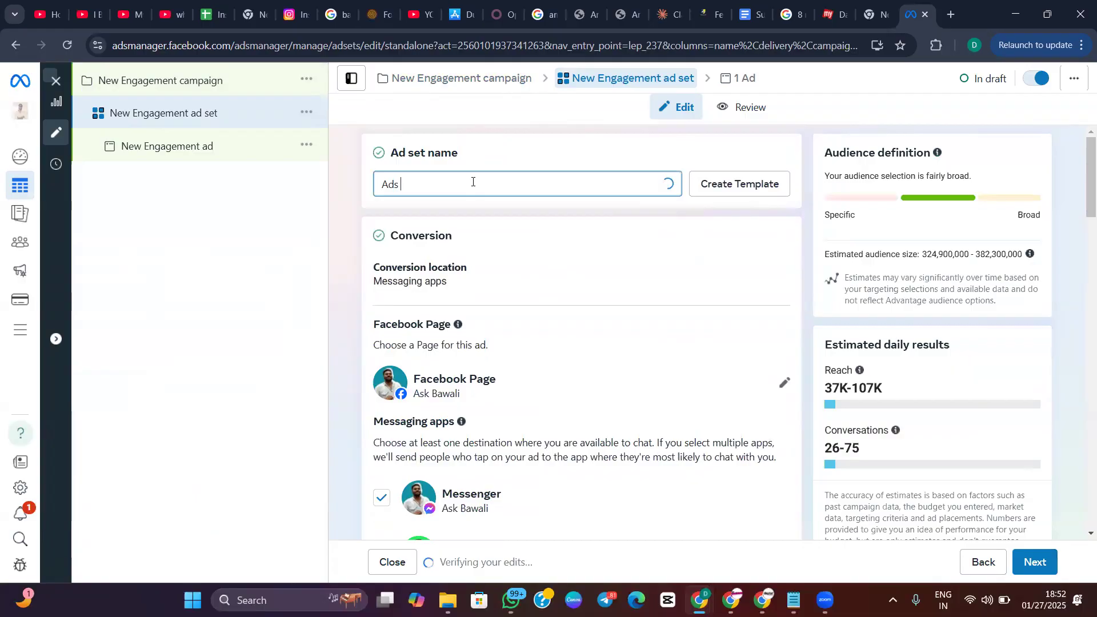
{"action": "left_click", "coordinate": [318, 211]}
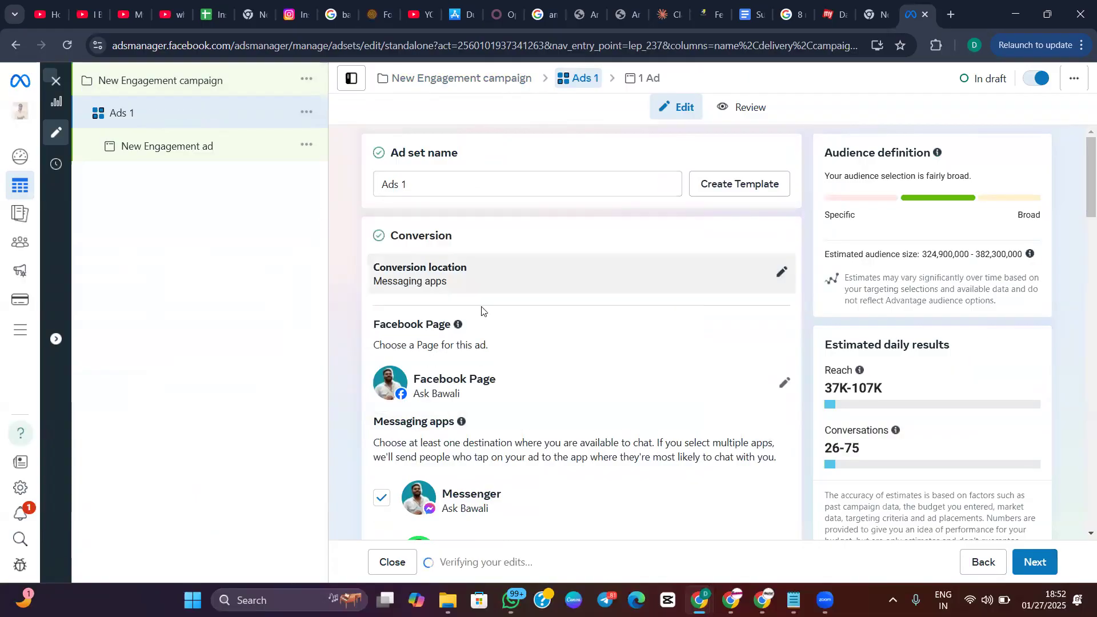
{"action": "scroll", "coordinate": [804, 427], "scroll_direction": "down", "scroll_amount": 1}
{"action": "scroll", "coordinate": [804, 426], "scroll_direction": "down", "scroll_amount": 3}
Rename the ad to 'Ads 1 | Image' and exit the editor to the publish prompt
{"action": "left_click", "coordinate": [1033, 561]}
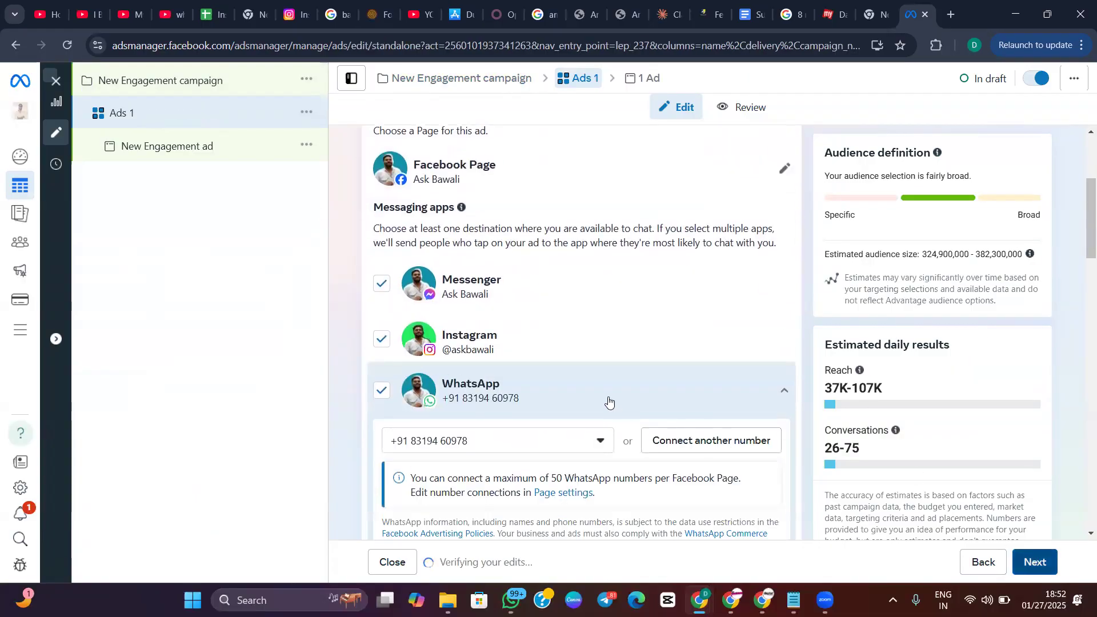
{"action": "triple_click", "coordinate": [443, 184]}
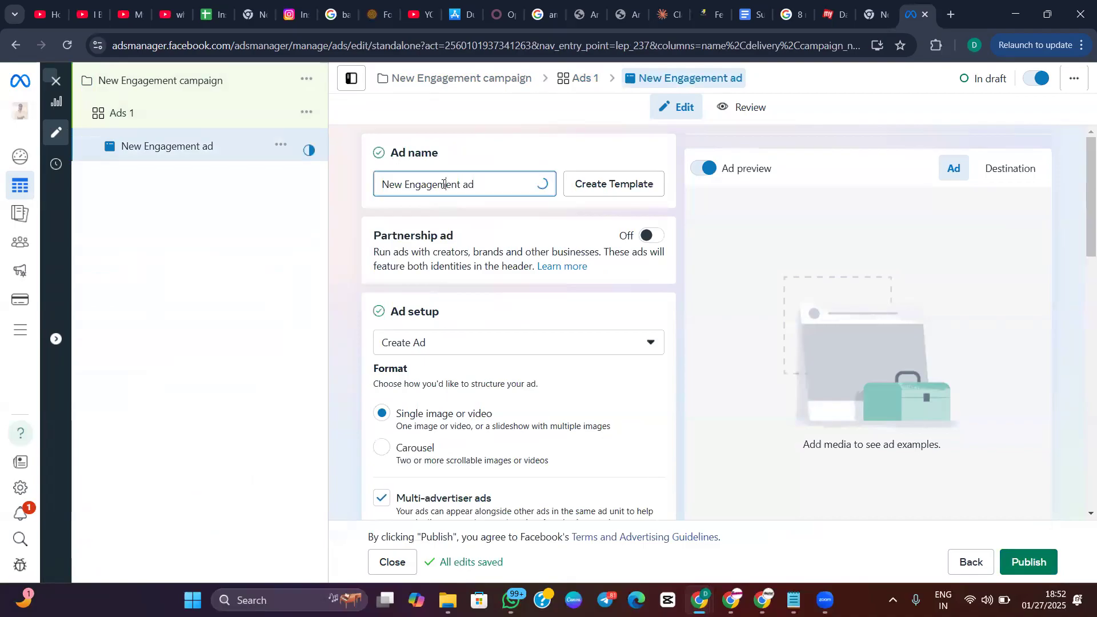
{"action": "type", "text": "Ads 1"}
{"action": "left_click", "coordinate": [310, 247]}
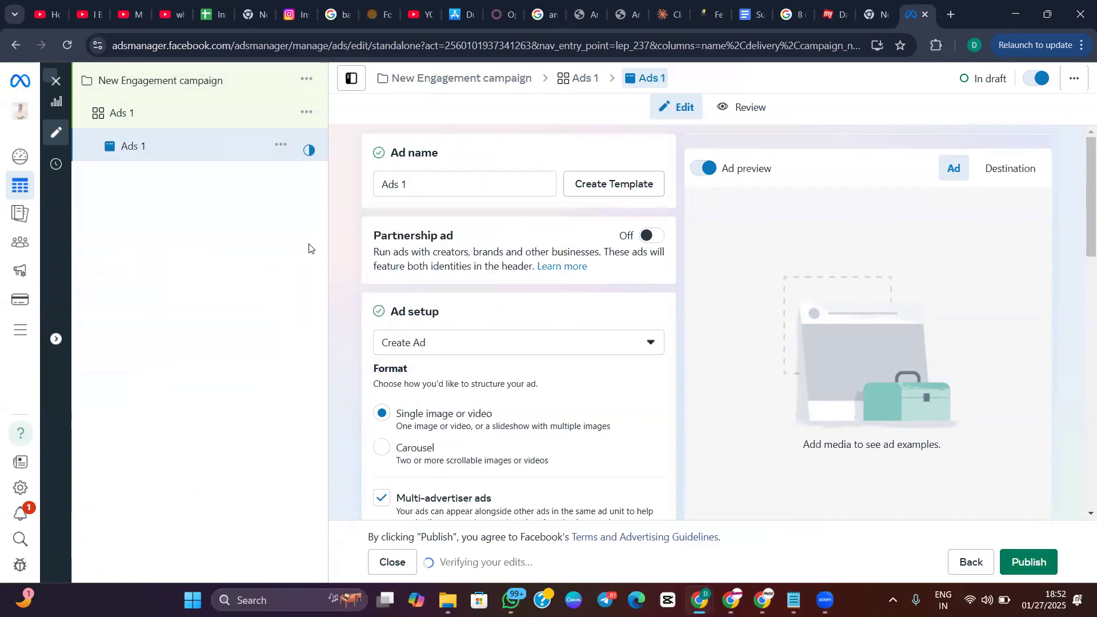
{"action": "left_click", "coordinate": [467, 178]}
{"action": "type", "text": "| Image"}
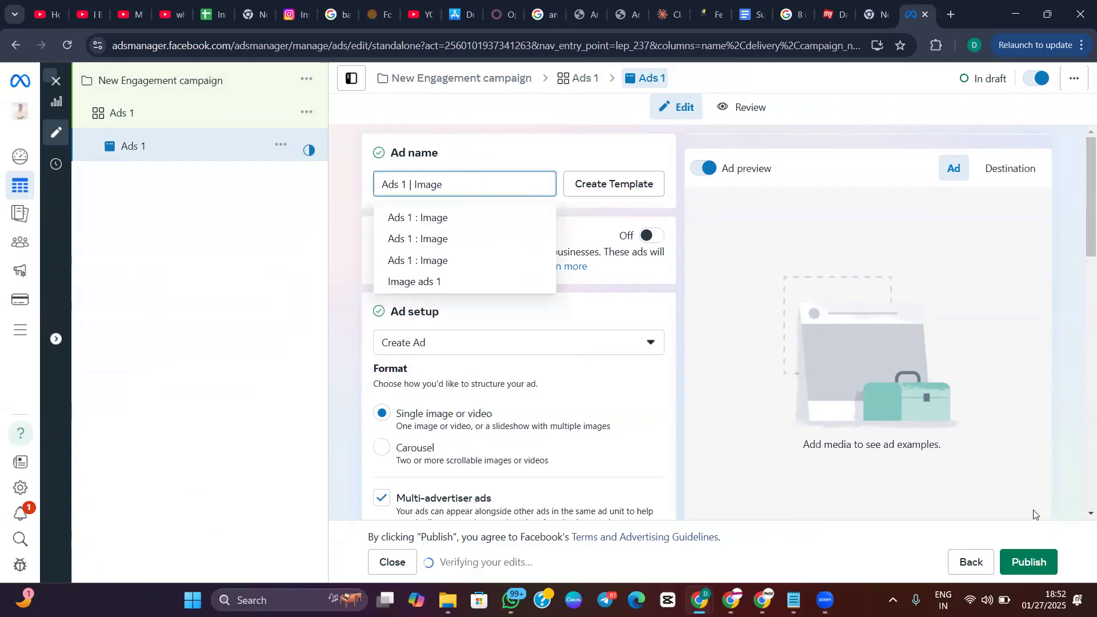
{"action": "left_click", "coordinate": [1039, 564]}
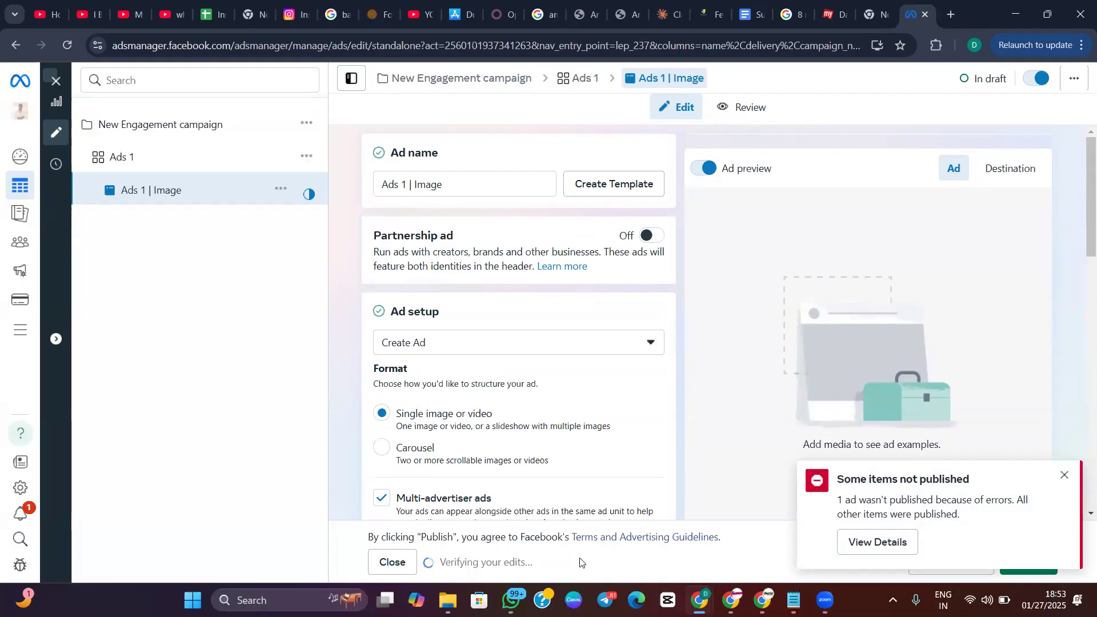
{"action": "left_click", "coordinate": [57, 82]}
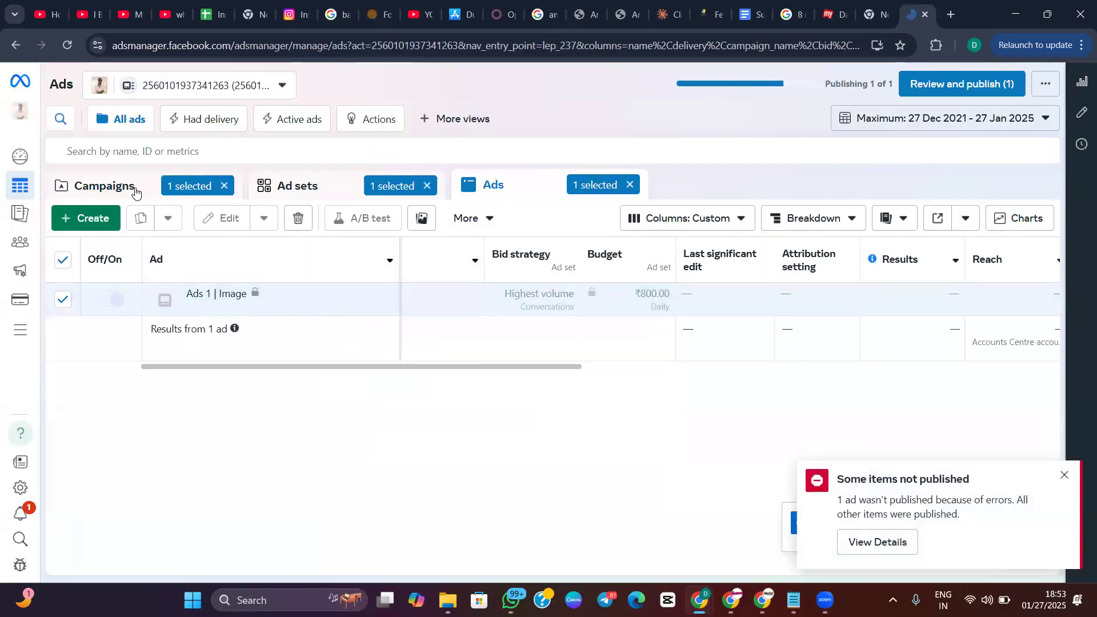
Duplicate Ads 1 | Image into the same campaign as 'Ads 2 | Video' and publish the drafts
{"action": "left_click", "coordinate": [136, 193]}
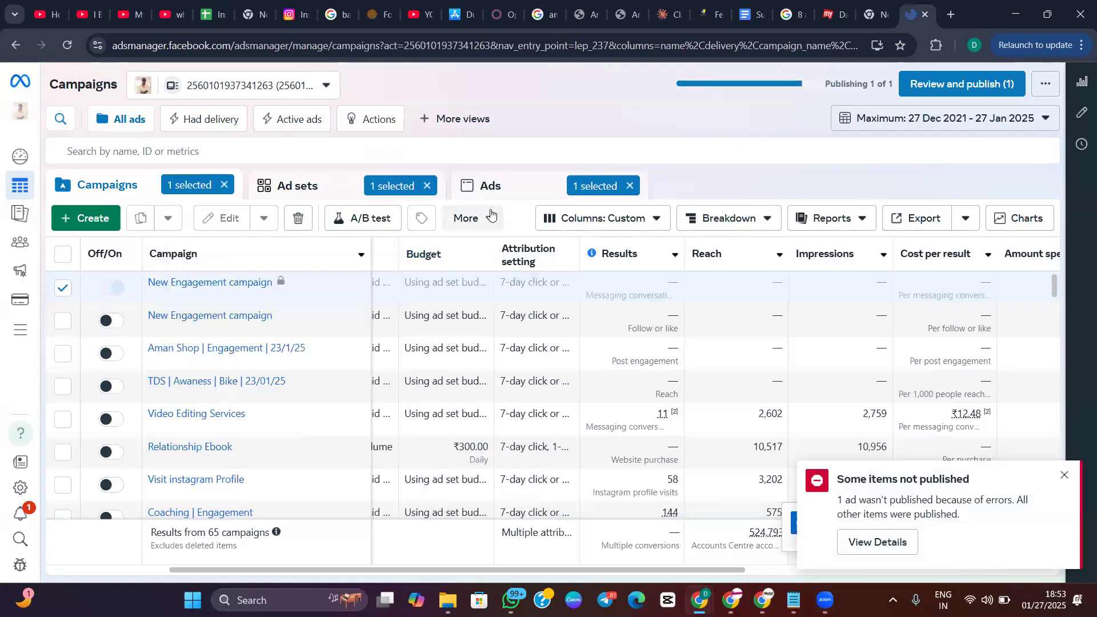
{"action": "left_click", "coordinate": [491, 185]}
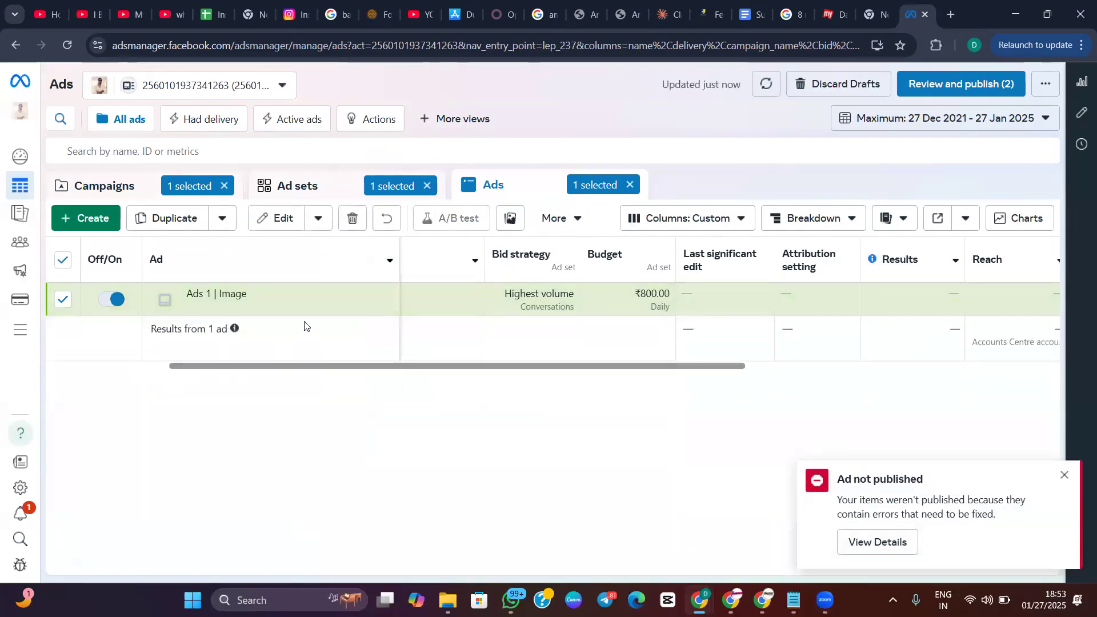
{"action": "left_click", "coordinate": [314, 308]}
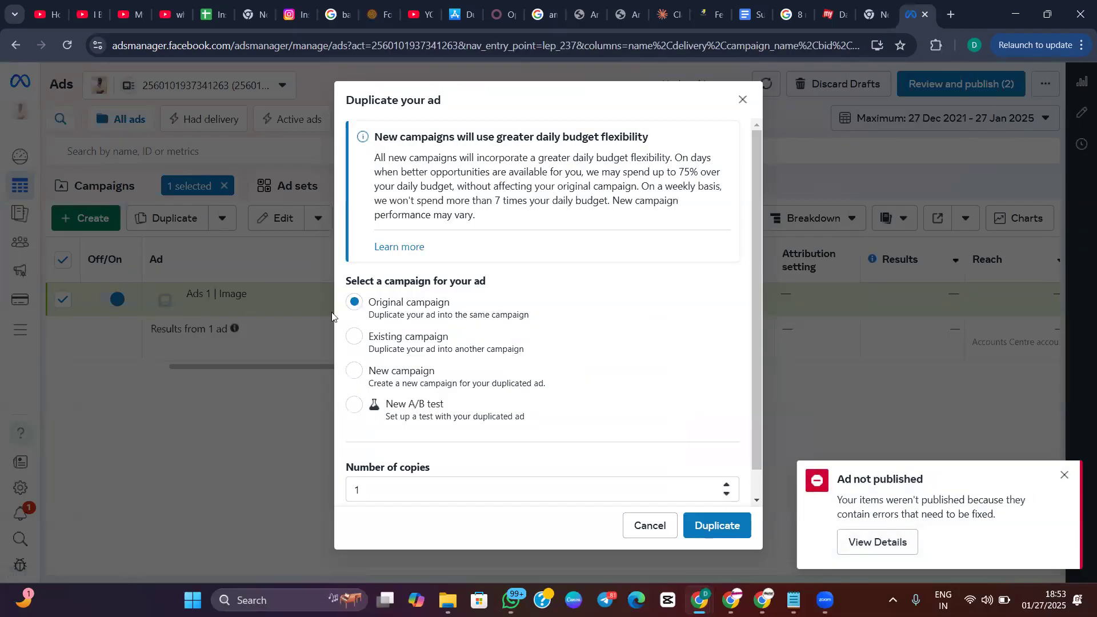
{"action": "left_click", "coordinate": [690, 521]}
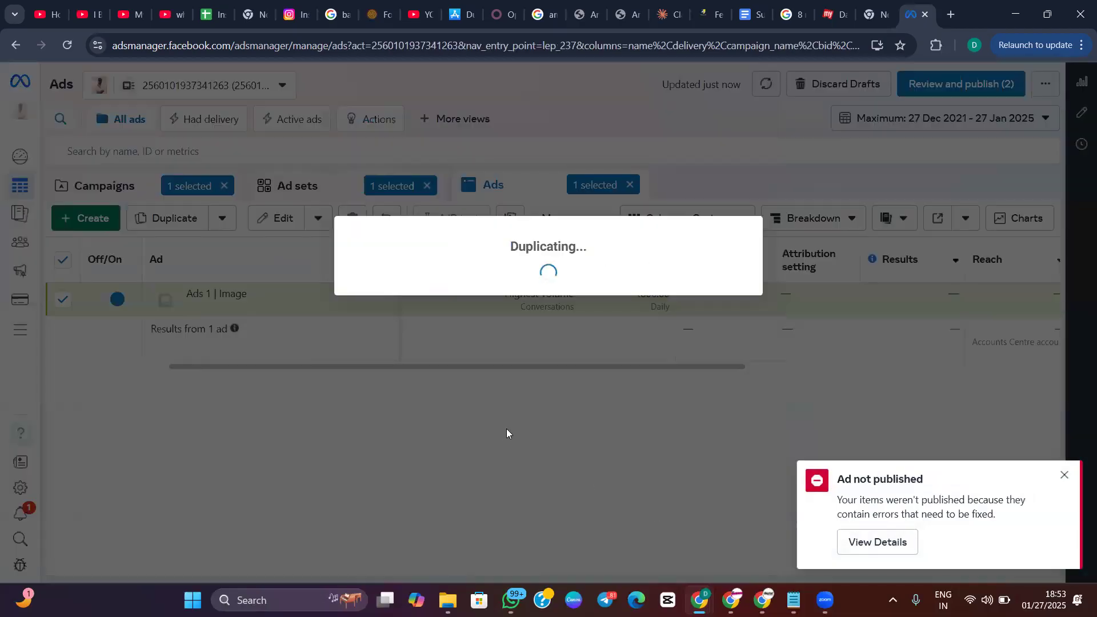
{"action": "left_click", "coordinate": [469, 178]}
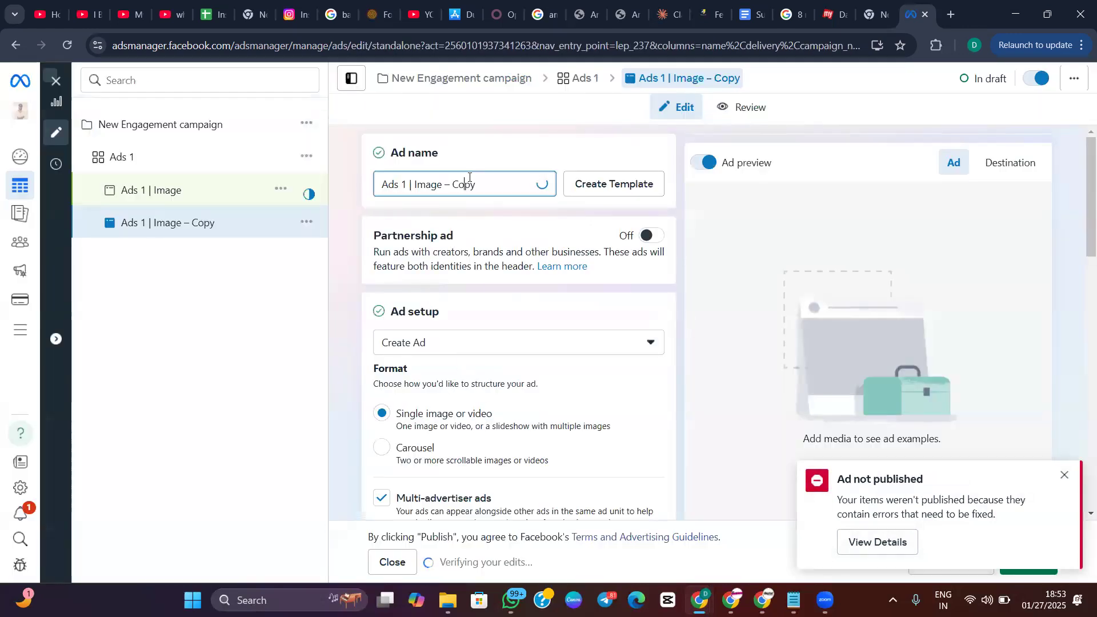
{"action": "left_click_drag", "start_coordinate": [479, 182], "coordinate": [403, 194]}
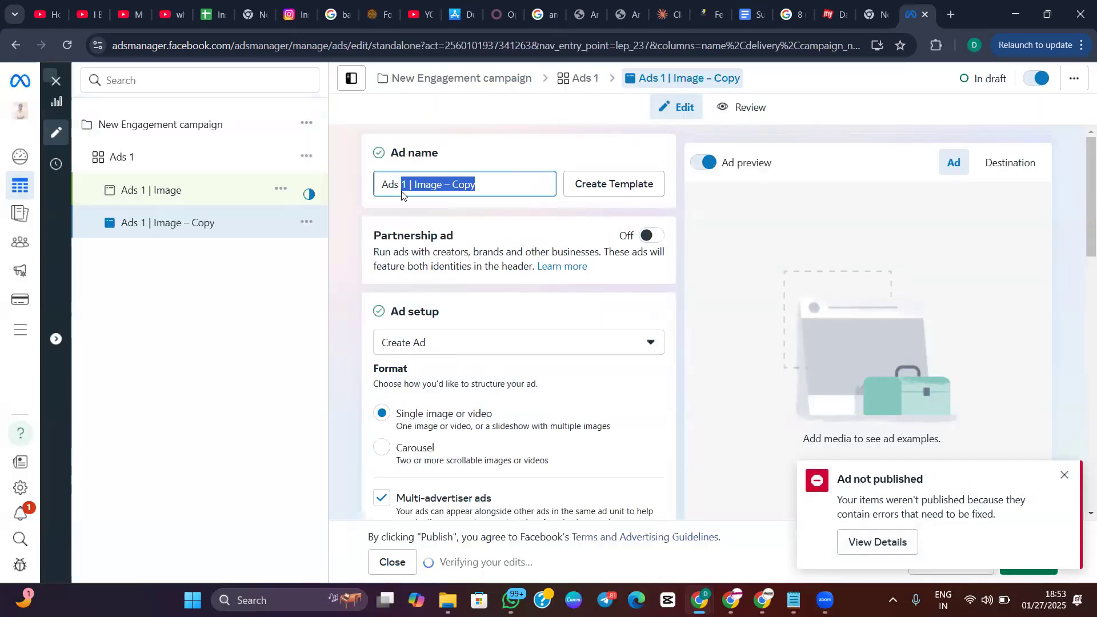
{"action": "type", "text": "2 | Video"}
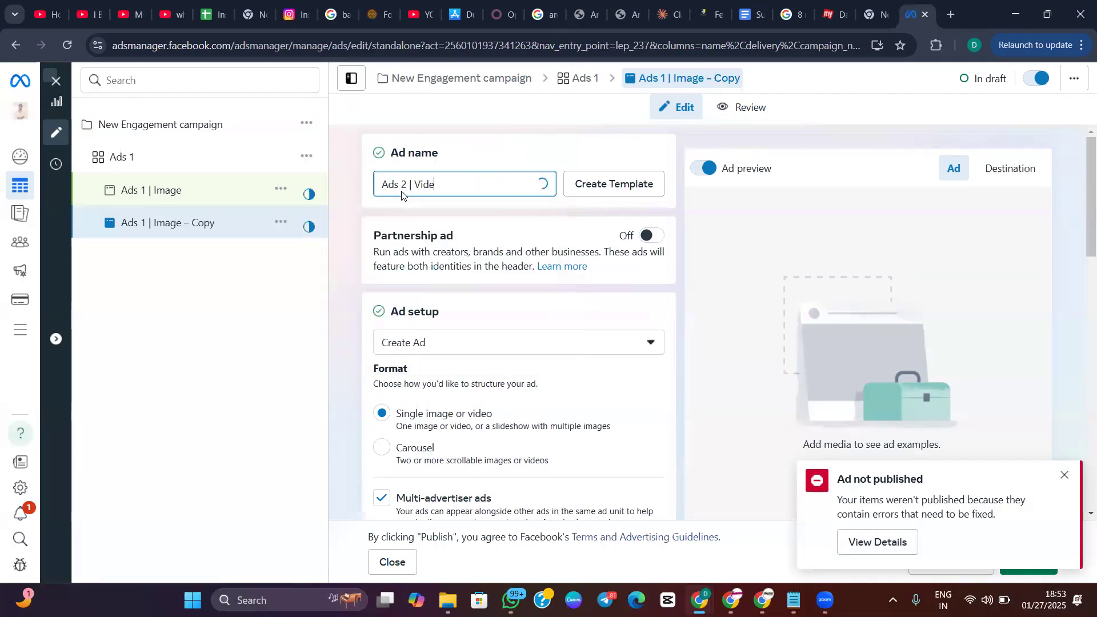
{"action": "left_click", "coordinate": [1064, 475]}
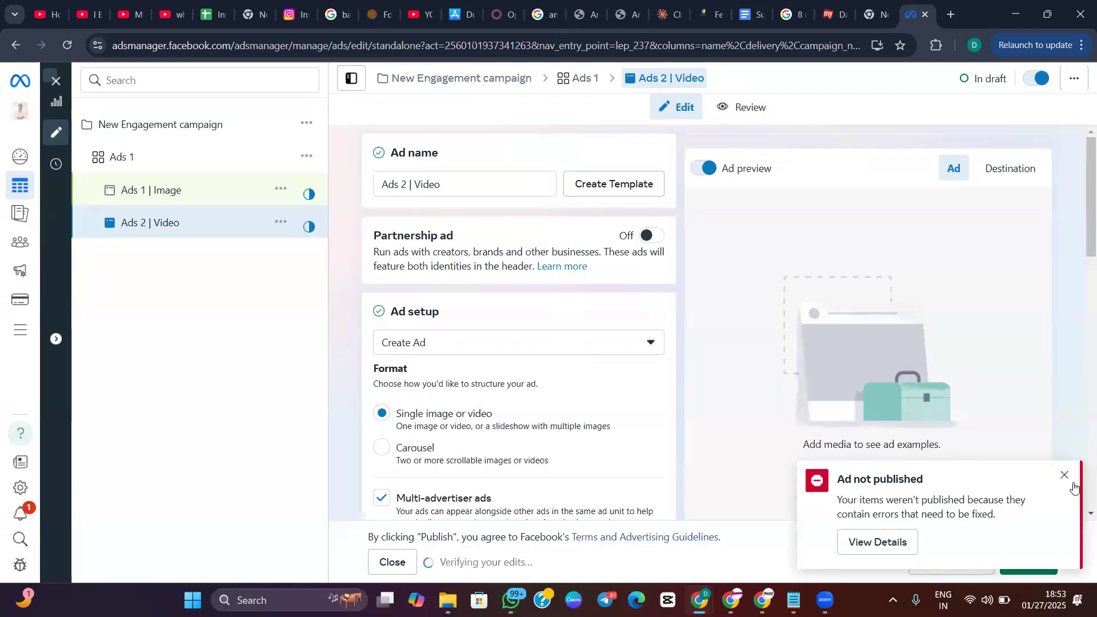
{"action": "left_click", "coordinate": [1063, 475]}
{"action": "left_click", "coordinate": [56, 81]}
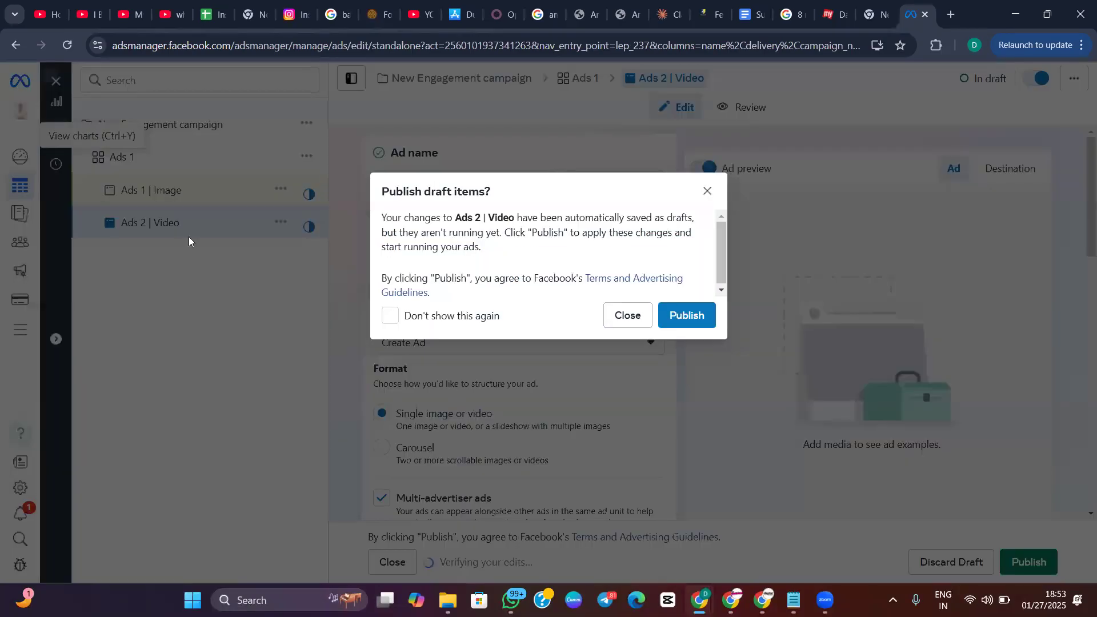
{"action": "left_click", "coordinate": [611, 328]}
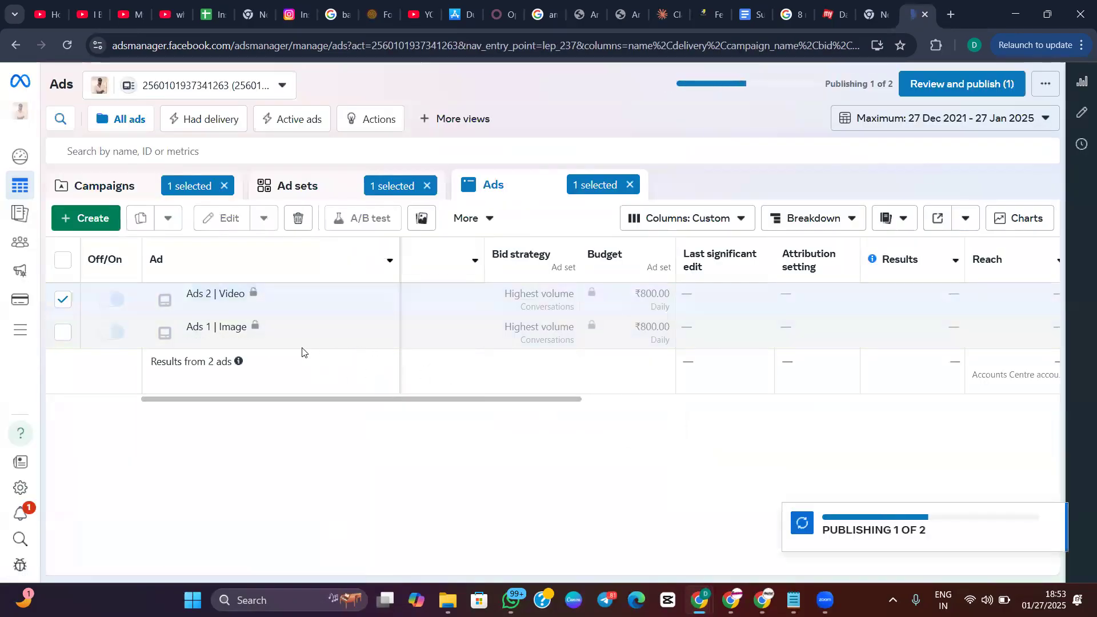
Duplicate the image ad and rename the copy 'Ads 3| meme'
{"action": "left_click", "coordinate": [351, 341]}
{"action": "left_click", "coordinate": [327, 400]}
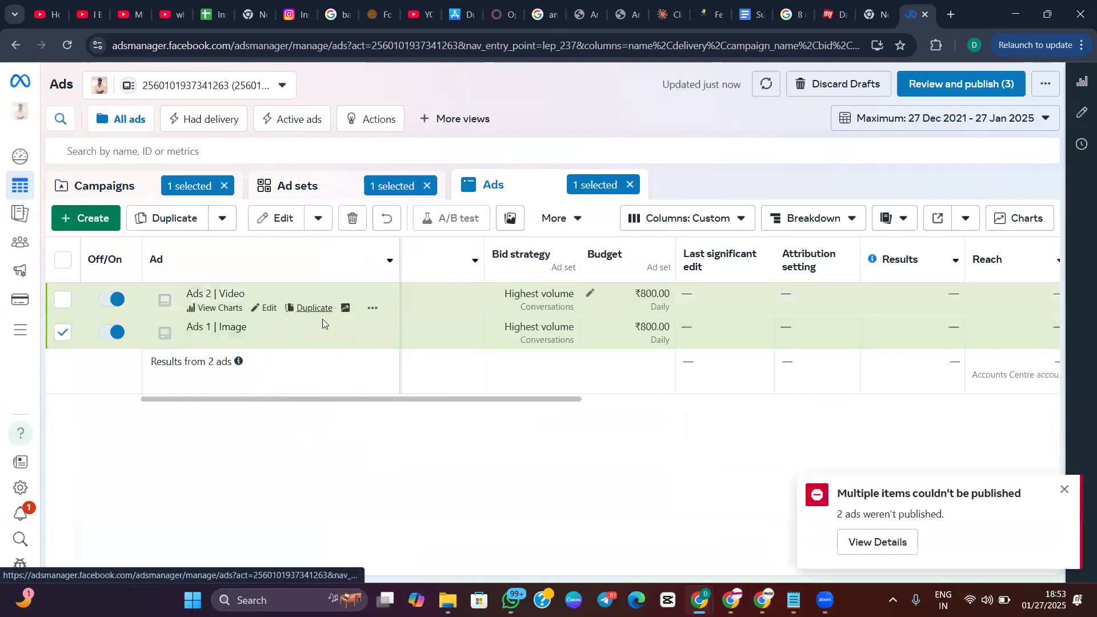
{"action": "left_click", "coordinate": [313, 341]}
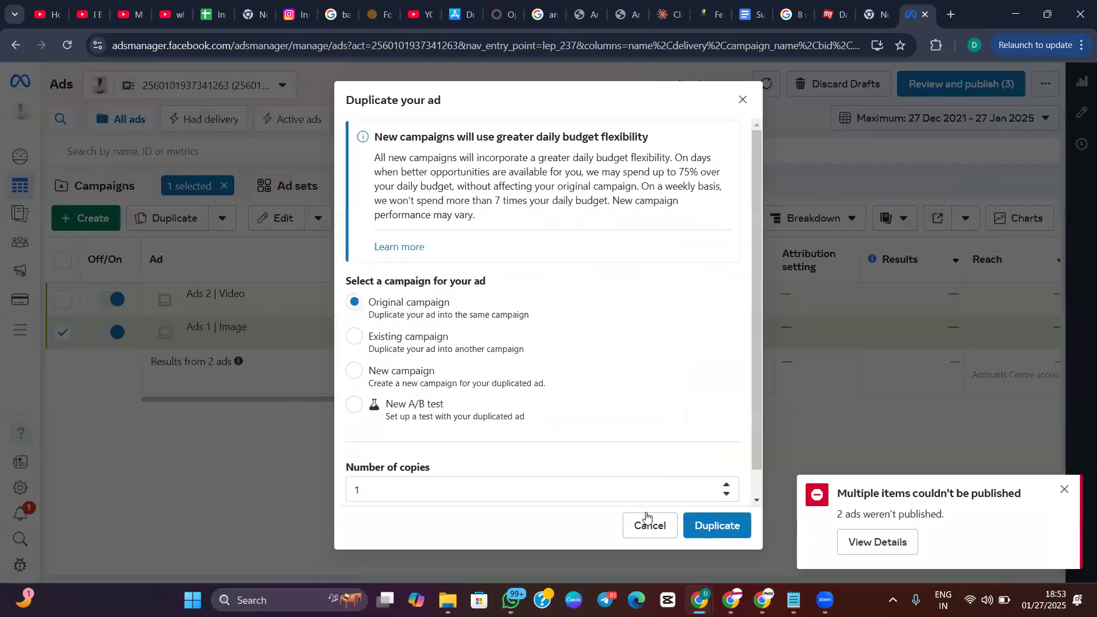
{"action": "left_click", "coordinate": [717, 523]}
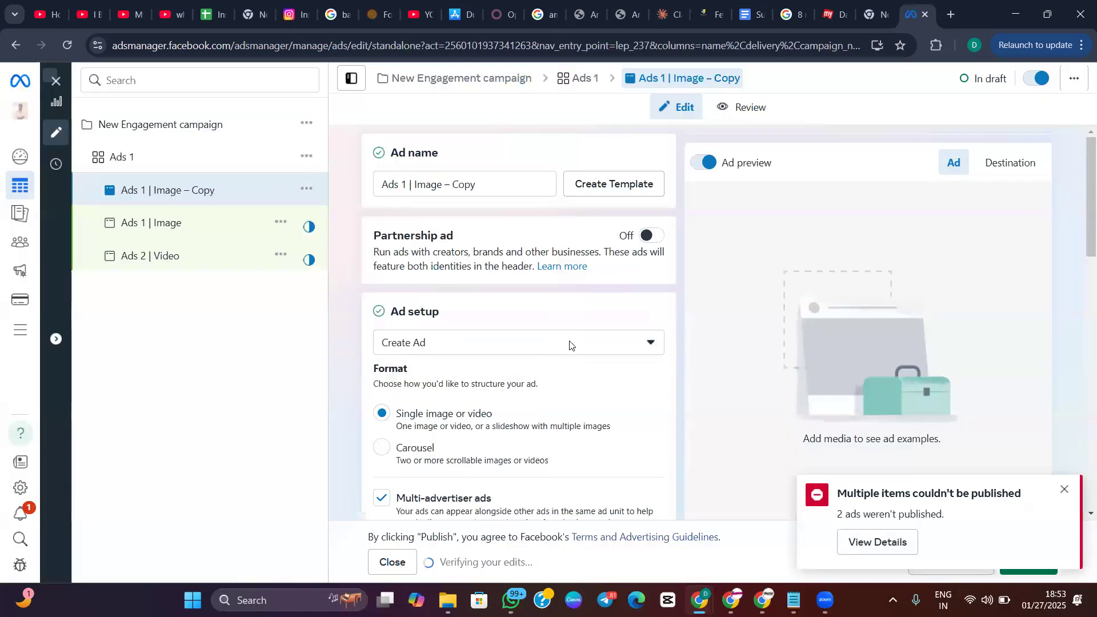
{"action": "left_click_drag", "start_coordinate": [485, 189], "coordinate": [411, 200]}
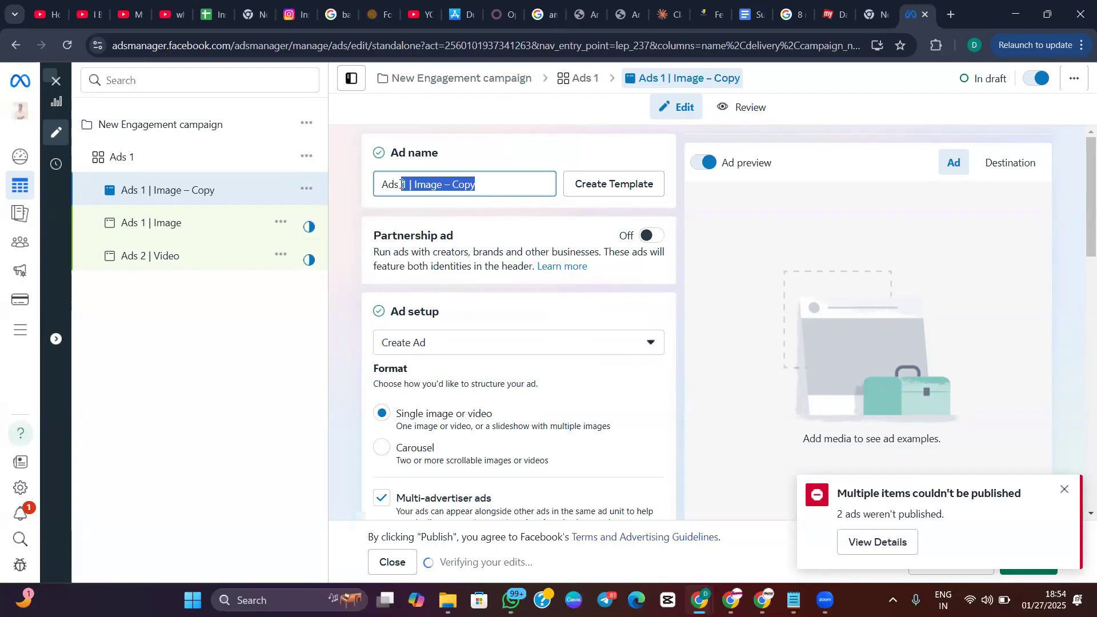
{"action": "key", "text": "BackSpace"}
{"action": "key", "text": "BackSpace"}
{"action": "type", "text": "2v"}
{"action": "key", "text": "BackSpace"}
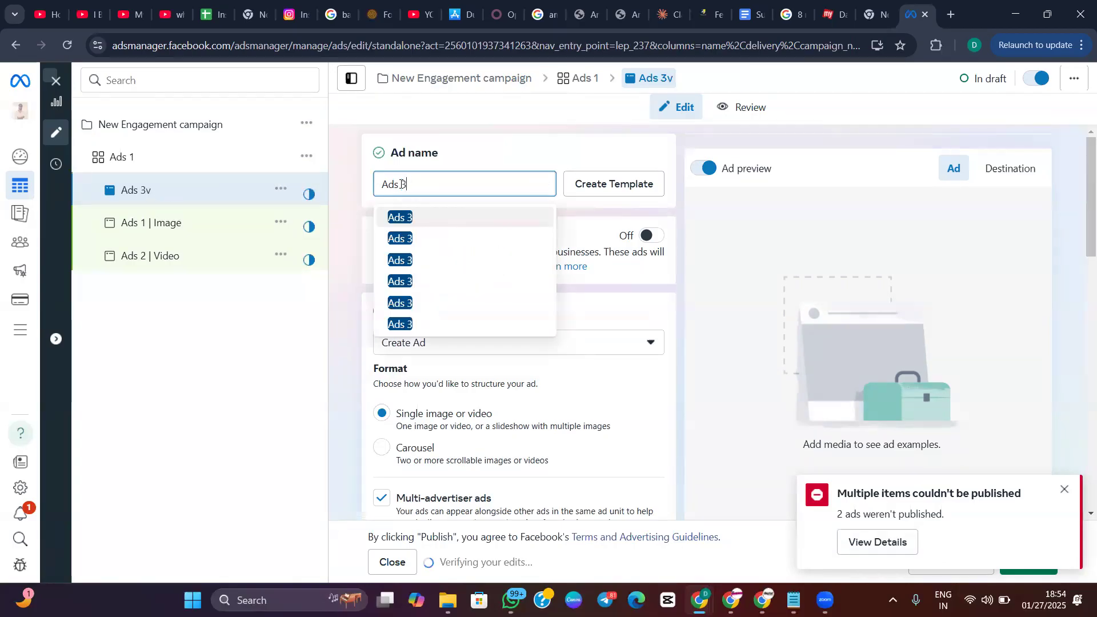
{"action": "type", "text": "| mem"}
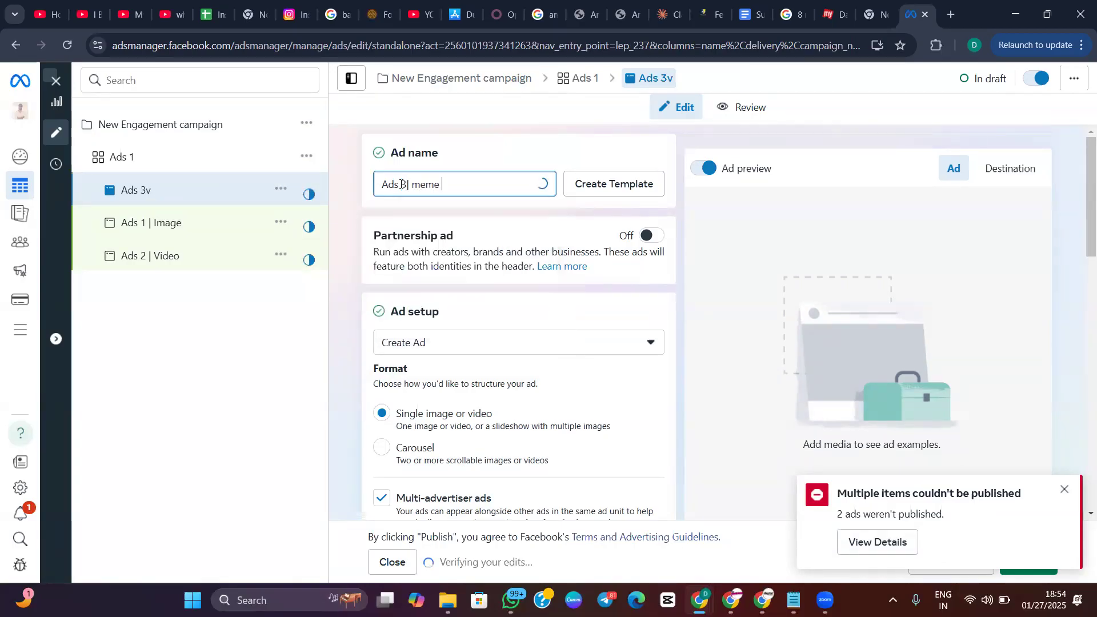
{"action": "type", "text": "e"}
Try publishing the ad, then close the editor without publishing the drafts
{"action": "left_click", "coordinate": [1064, 489]}
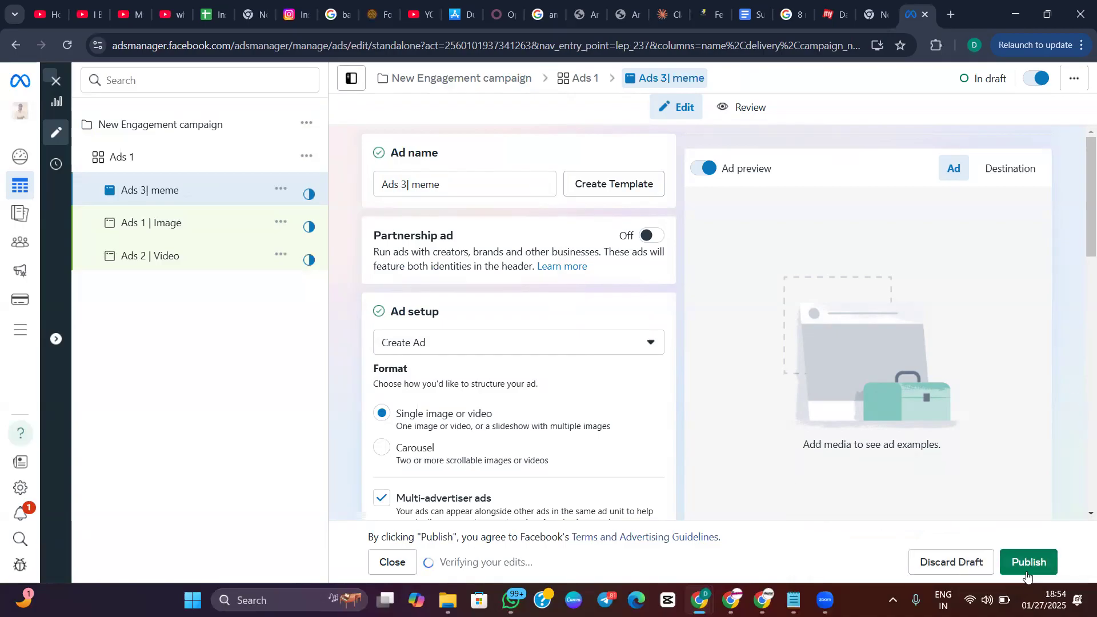
{"action": "left_click", "coordinate": [1021, 564]}
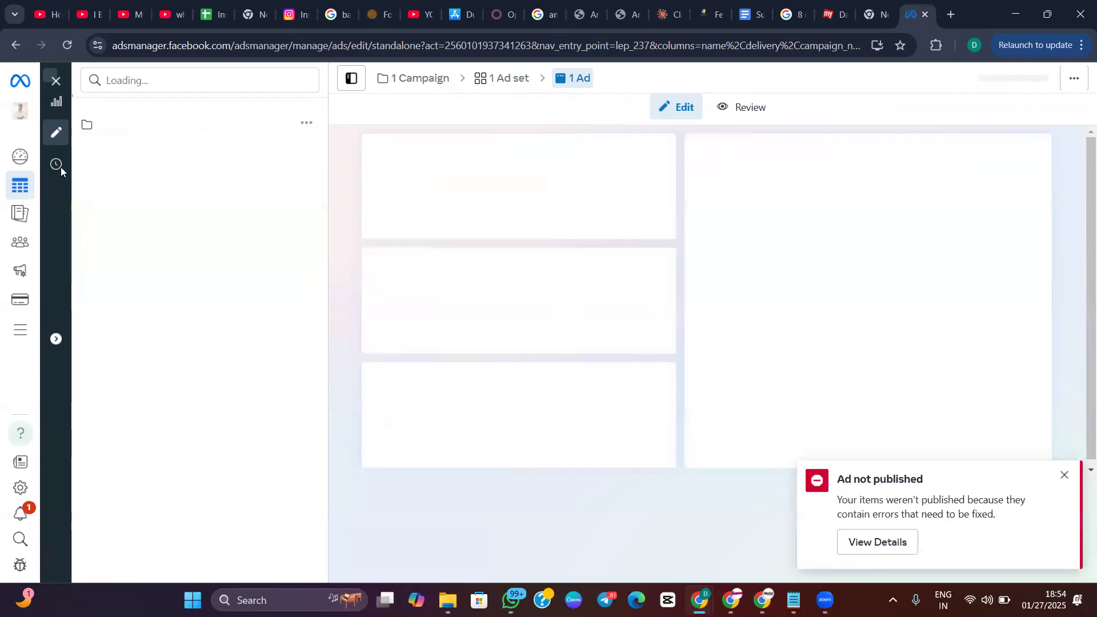
{"action": "left_click", "coordinate": [56, 81]}
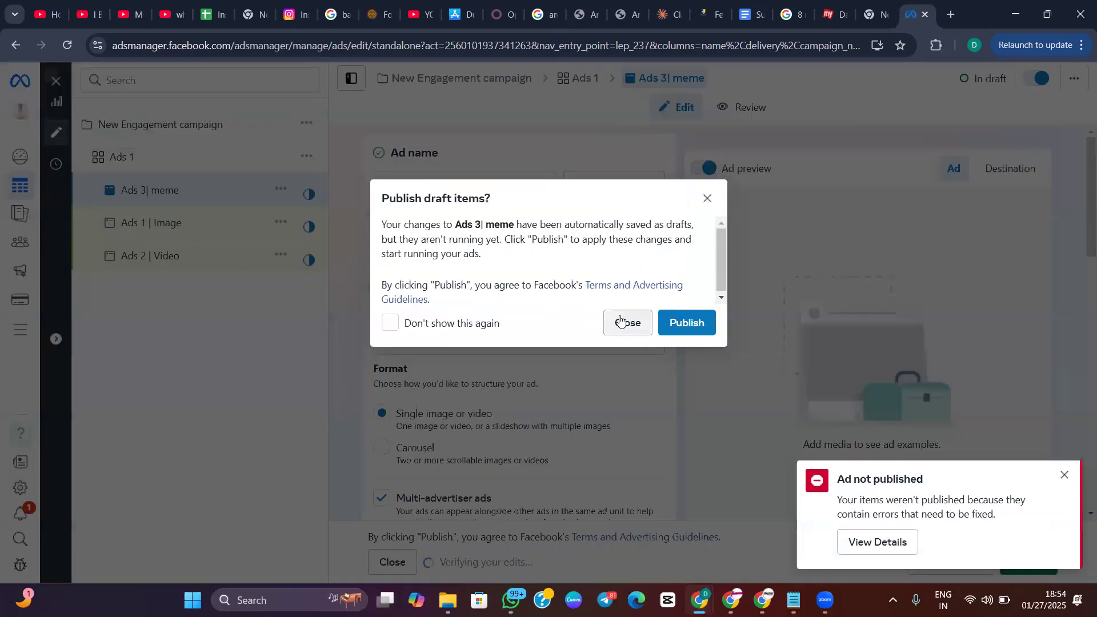
{"action": "left_click", "coordinate": [624, 316]}
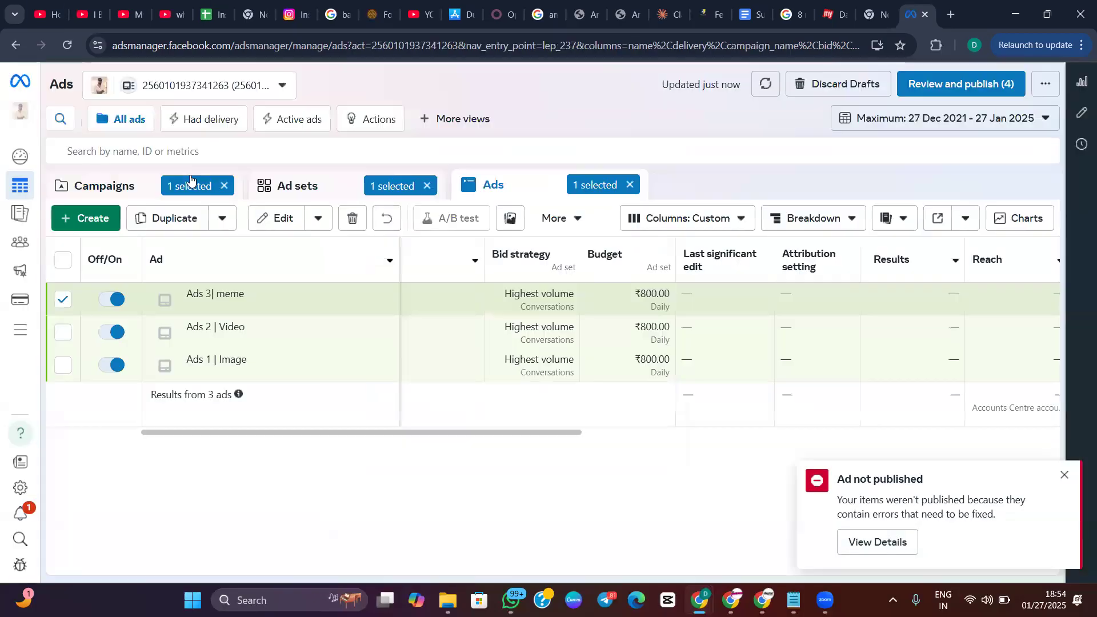
Duplicate the Ads 1 ad set into the same campaign and rename the copy 'Ads 2|'
{"action": "left_click", "coordinate": [328, 190]}
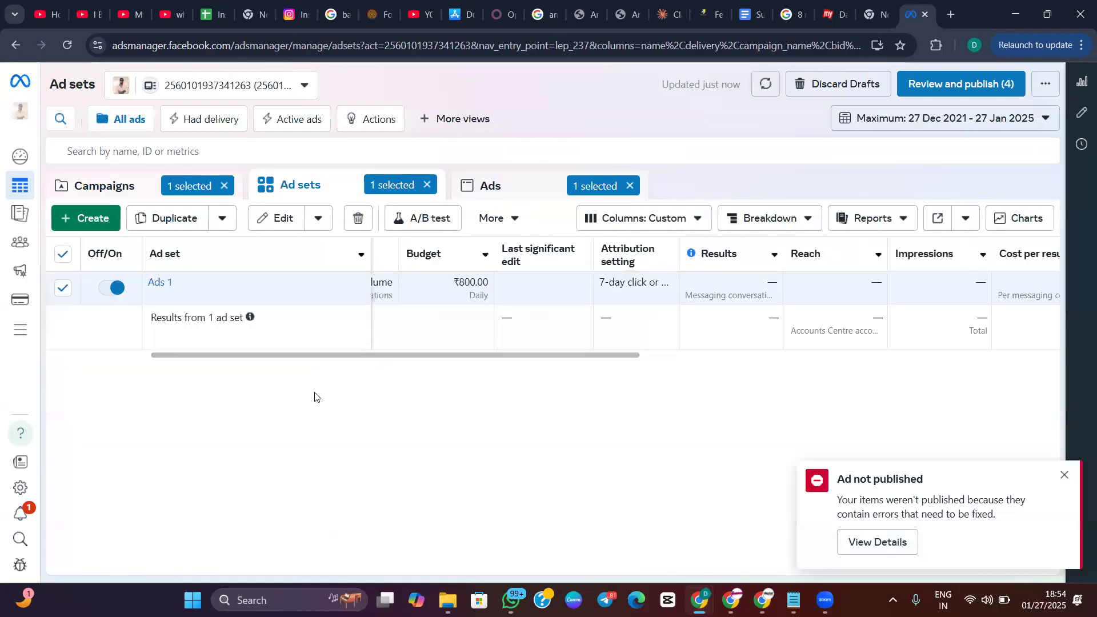
{"action": "left_click", "coordinate": [62, 255]}
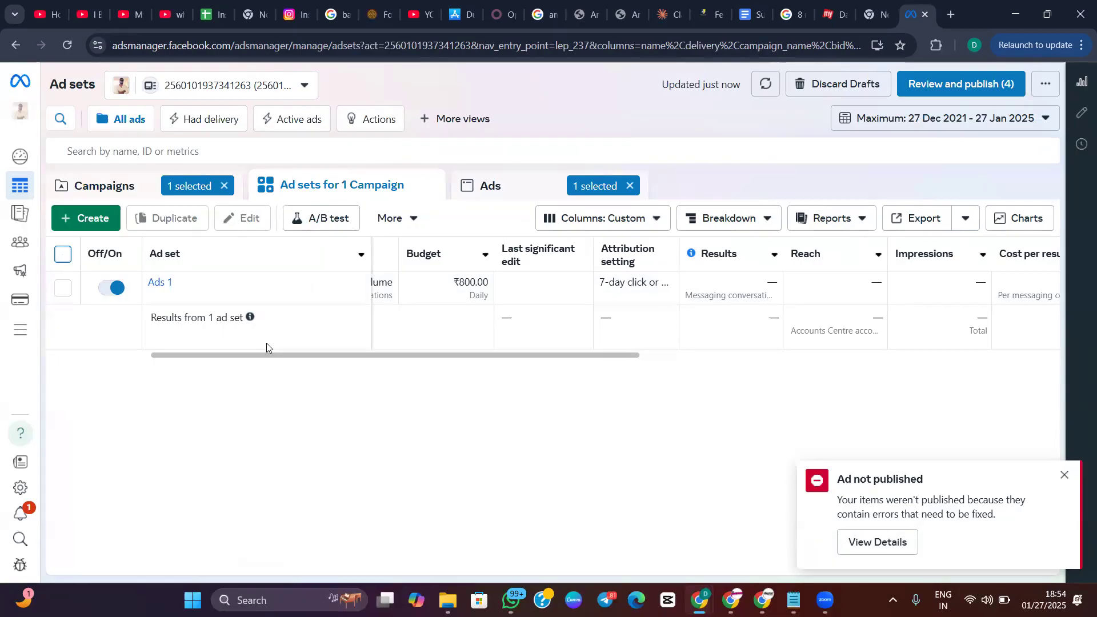
{"action": "mouse_move", "coordinate": [227, 300]}
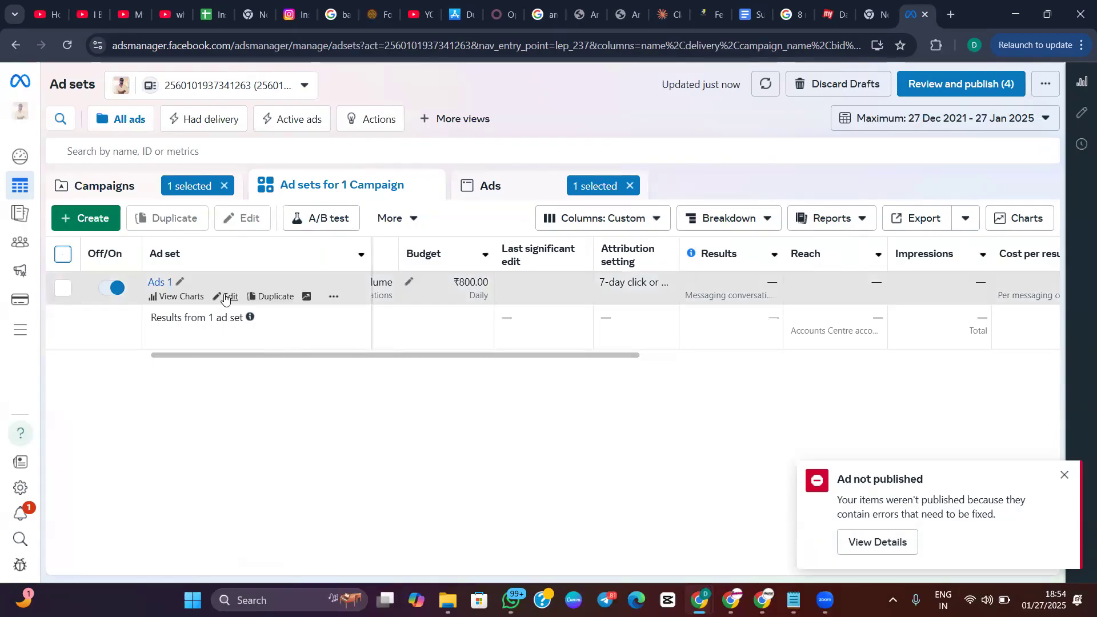
{"action": "left_click", "coordinate": [275, 295]}
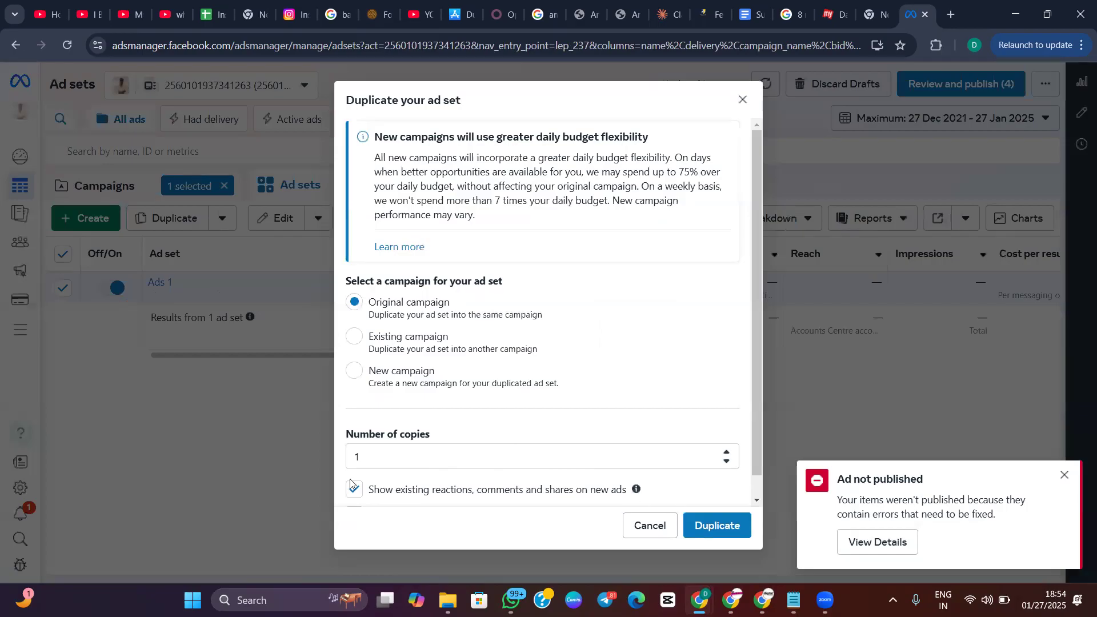
{"action": "left_click", "coordinate": [713, 527]}
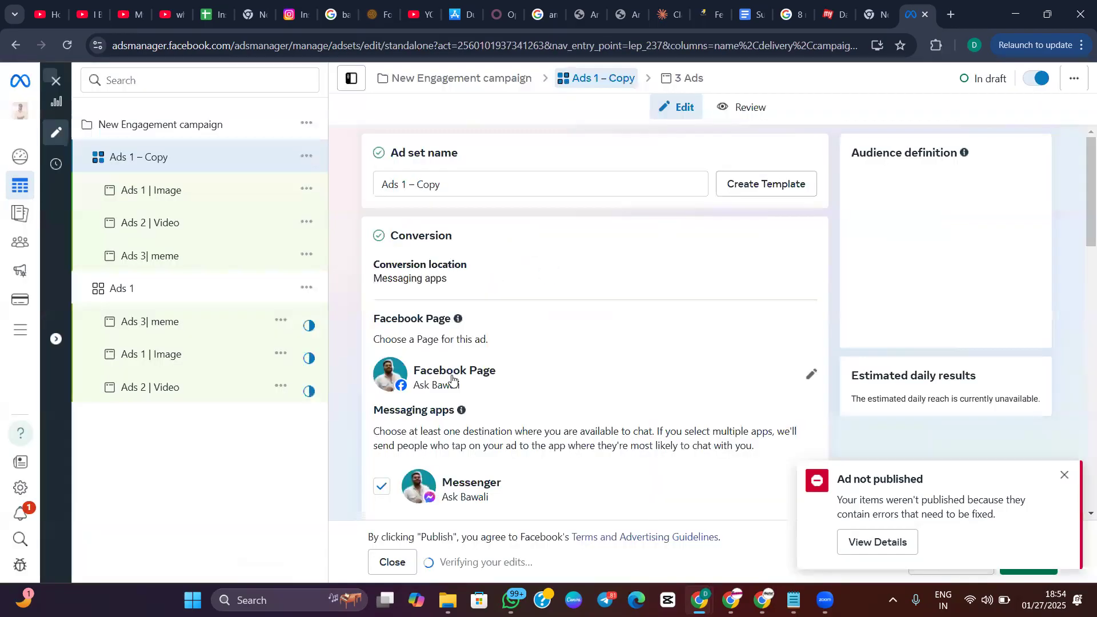
{"action": "left_click_drag", "start_coordinate": [441, 185], "coordinate": [405, 185]}
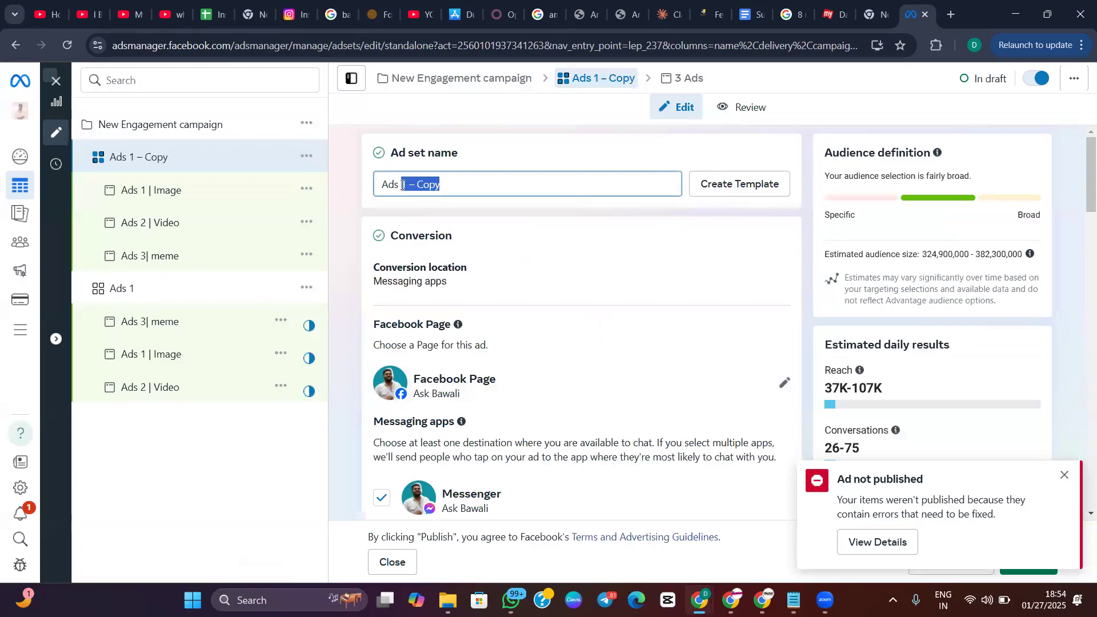
{"action": "type", "text": "2v"}
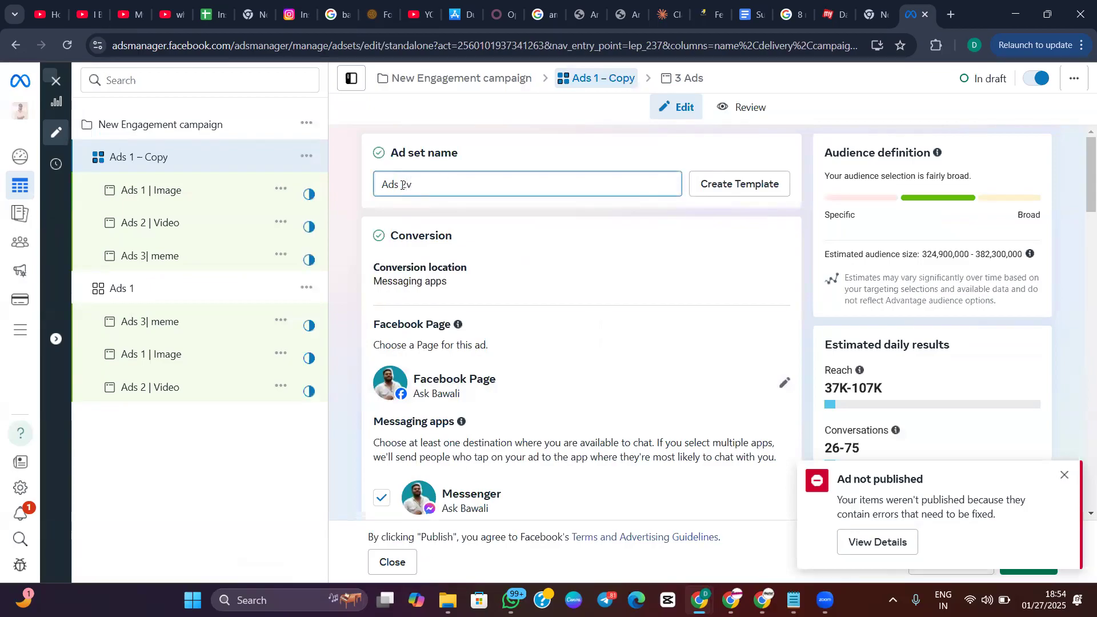
{"action": "key", "text": "BackSpace"}
{"action": "type", "text": "|"}
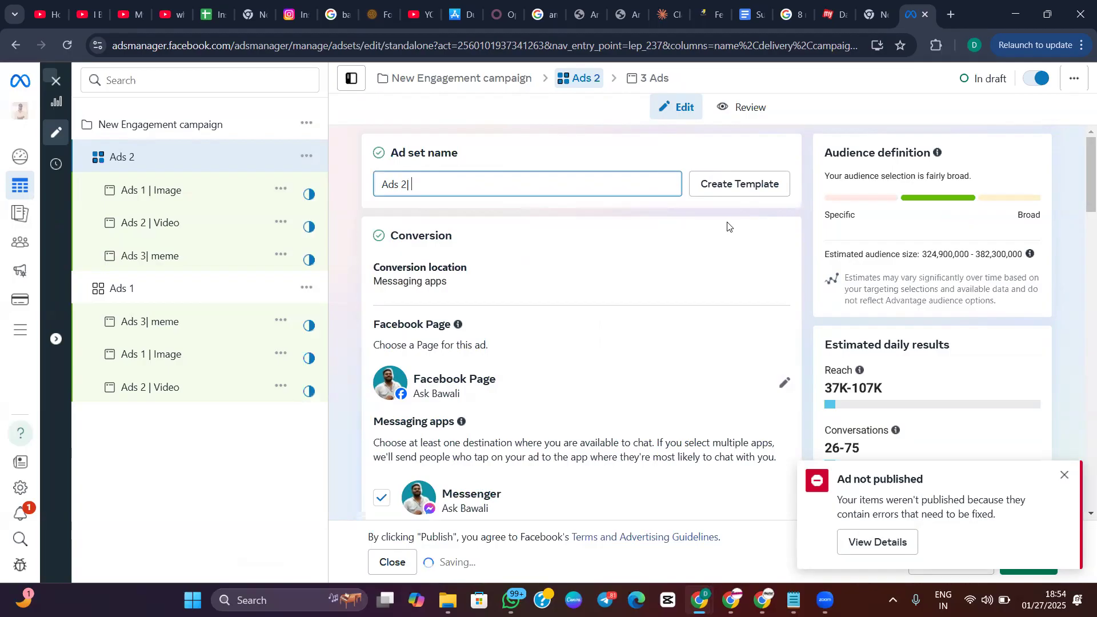
{"action": "left_click", "coordinate": [1064, 475]}
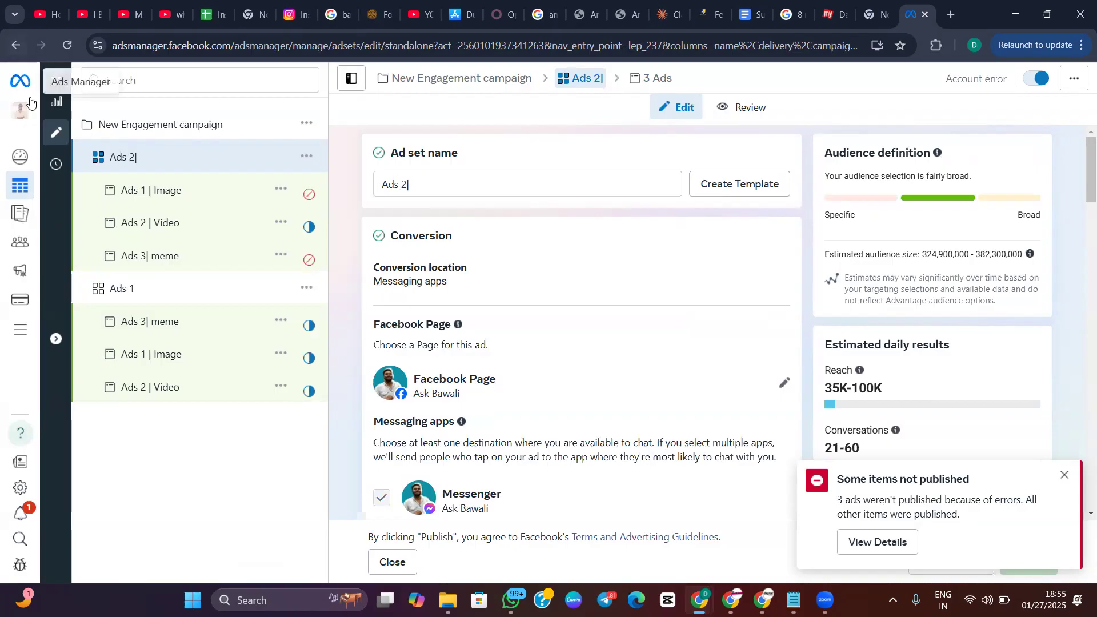
{"action": "left_click", "coordinate": [54, 84]}
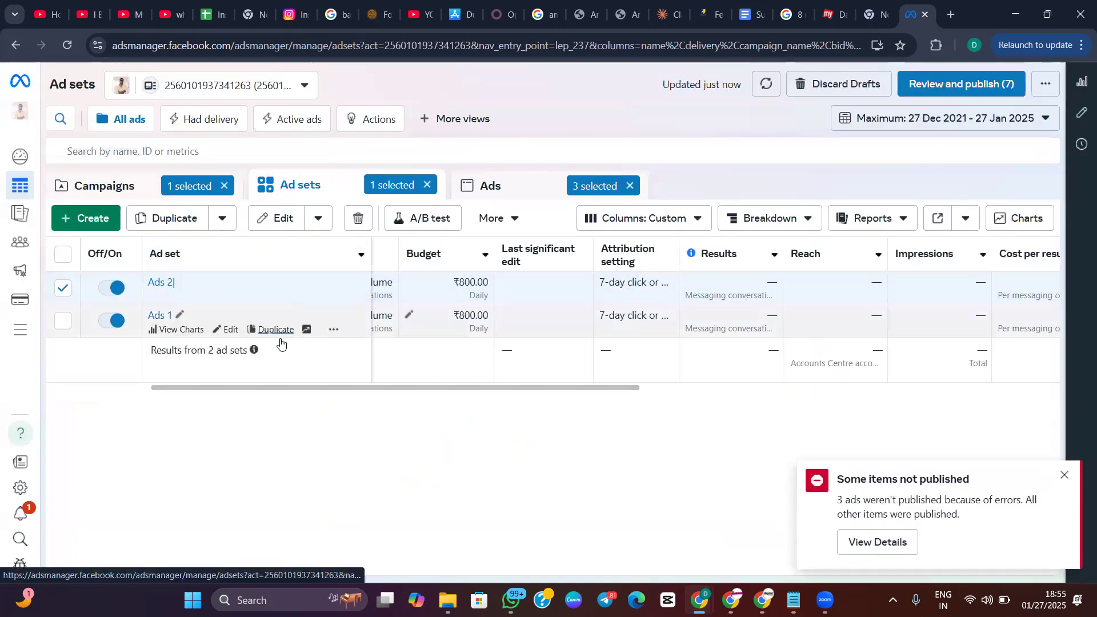
Duplicate the Ads 1 ad set again, naming the copy 'Ads 3'
{"action": "left_click", "coordinate": [283, 334]}
{"action": "left_click", "coordinate": [704, 524]}
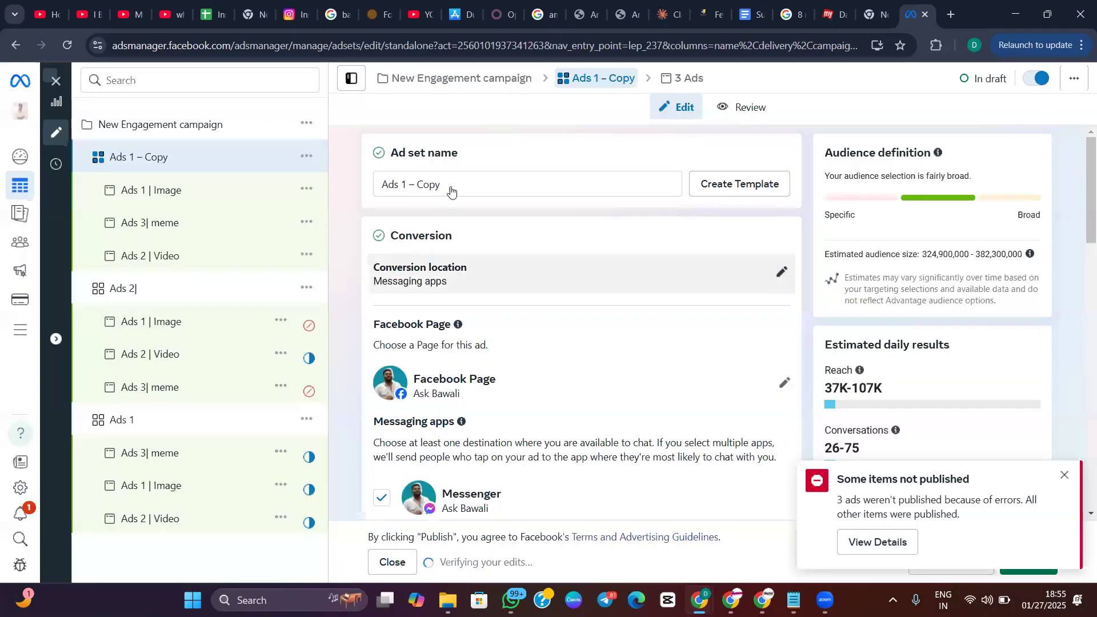
{"action": "left_click_drag", "start_coordinate": [441, 184], "coordinate": [403, 186]}
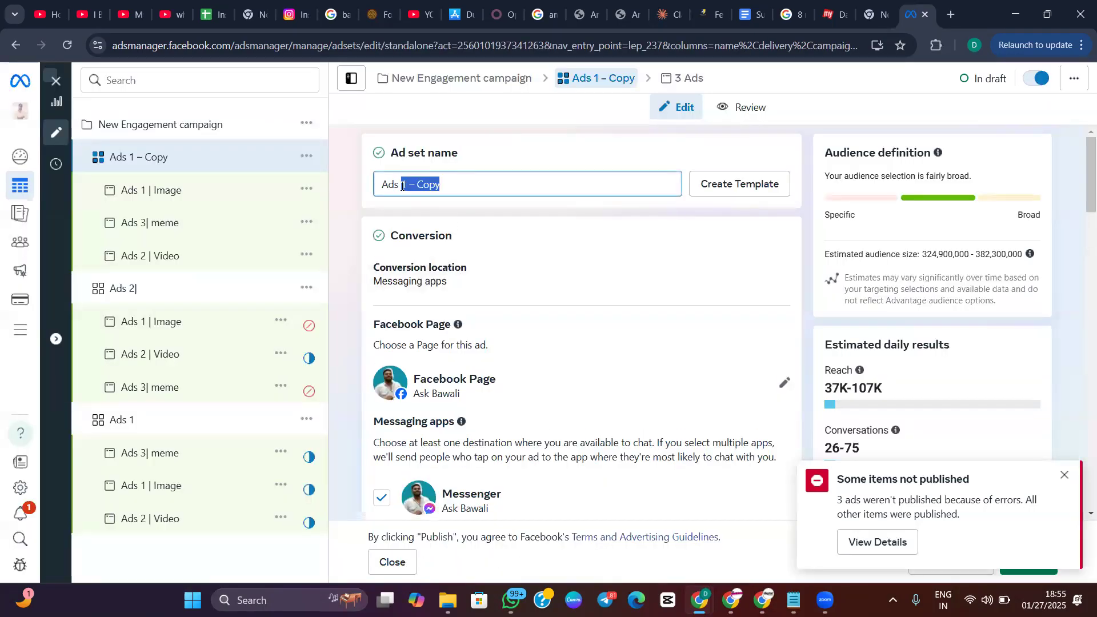
{"action": "type", "text": "3"}
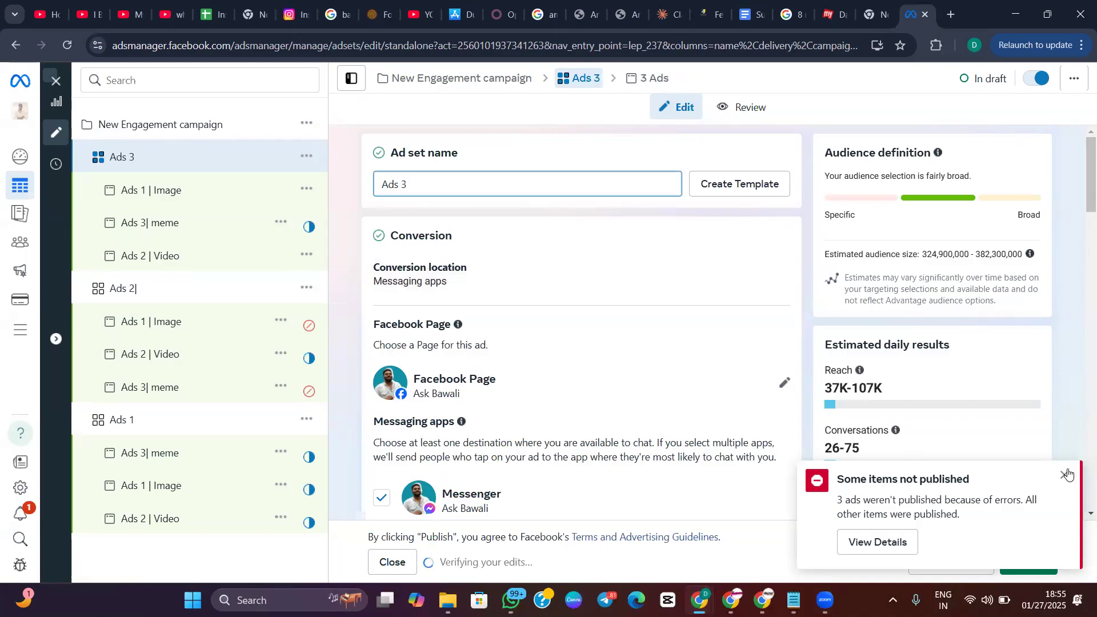
{"action": "left_click", "coordinate": [1067, 475]}
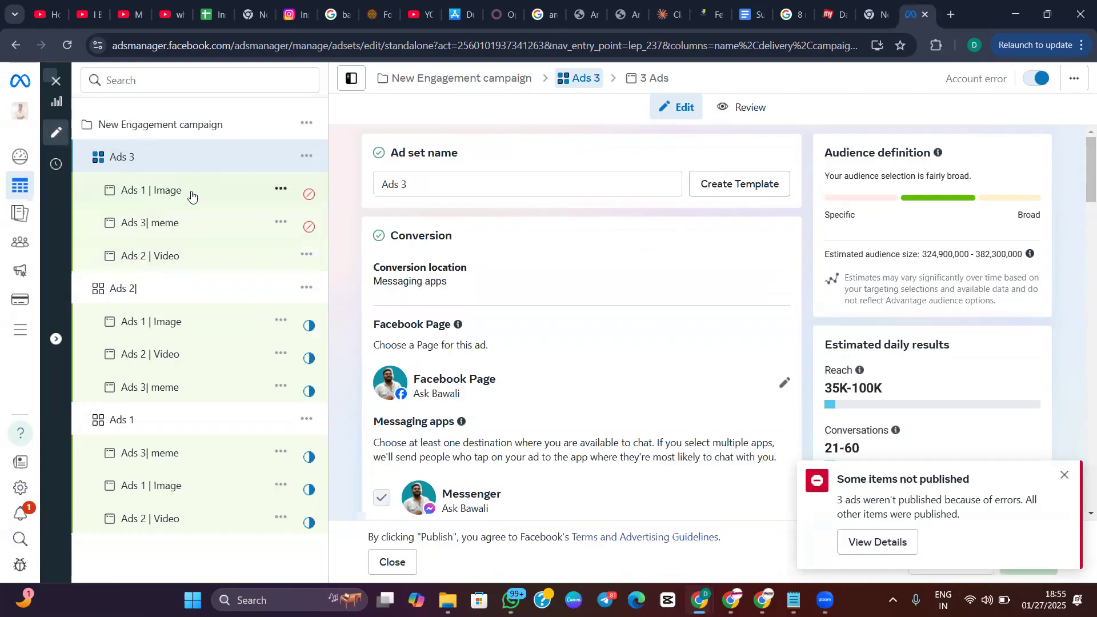
{"action": "left_click", "coordinate": [55, 80]}
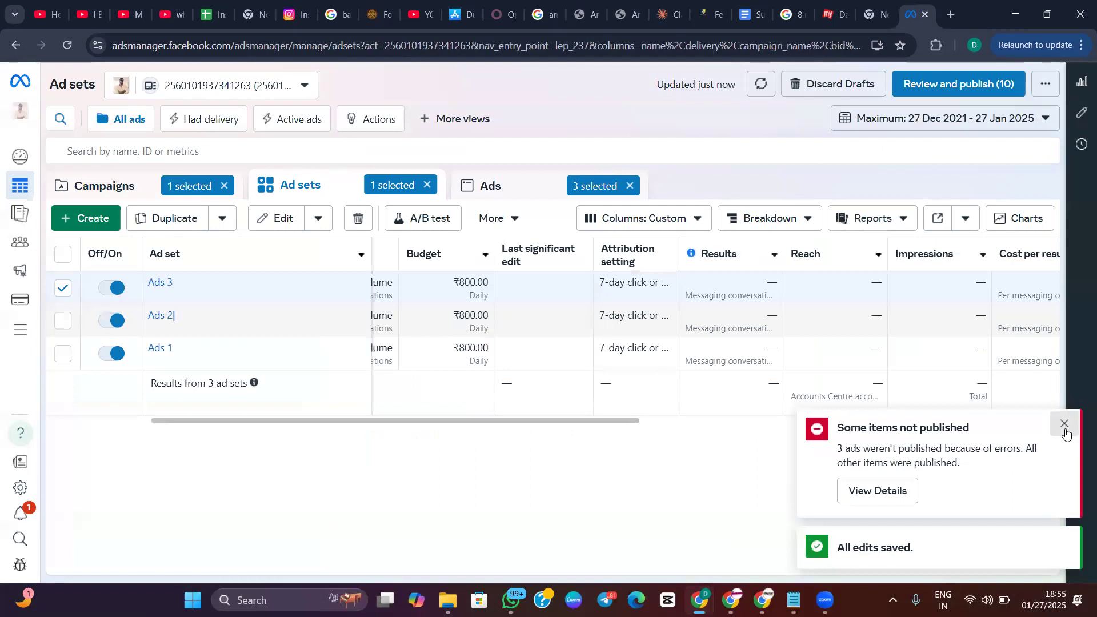
{"action": "left_click", "coordinate": [1064, 420]}
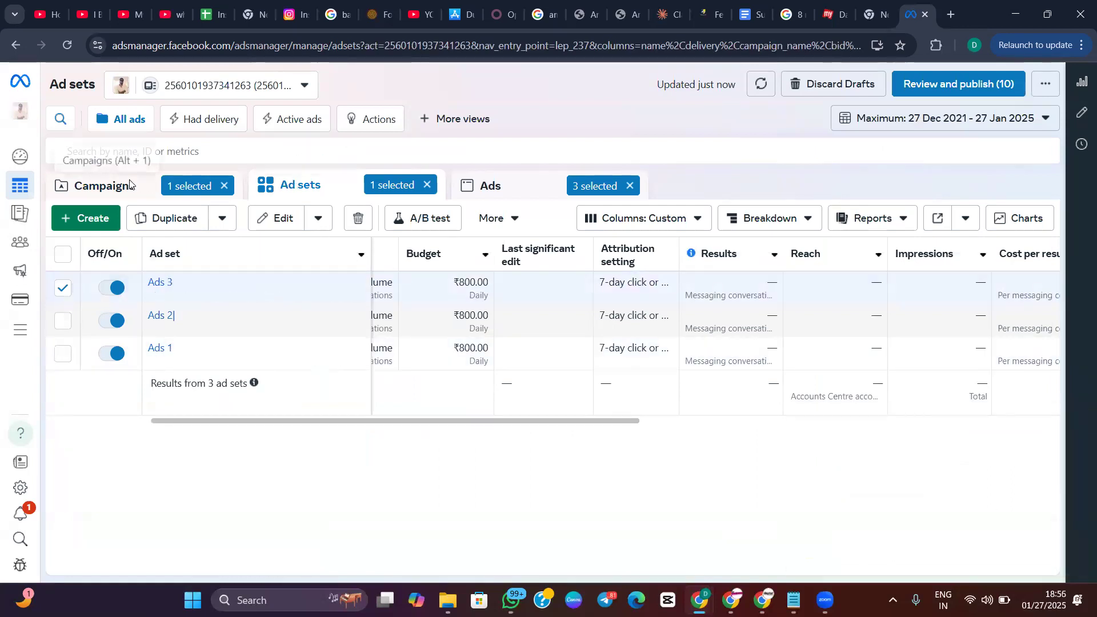
Select the Ads 2| and Ads 1 ad sets and view their ads
{"action": "left_click", "coordinate": [106, 185]}
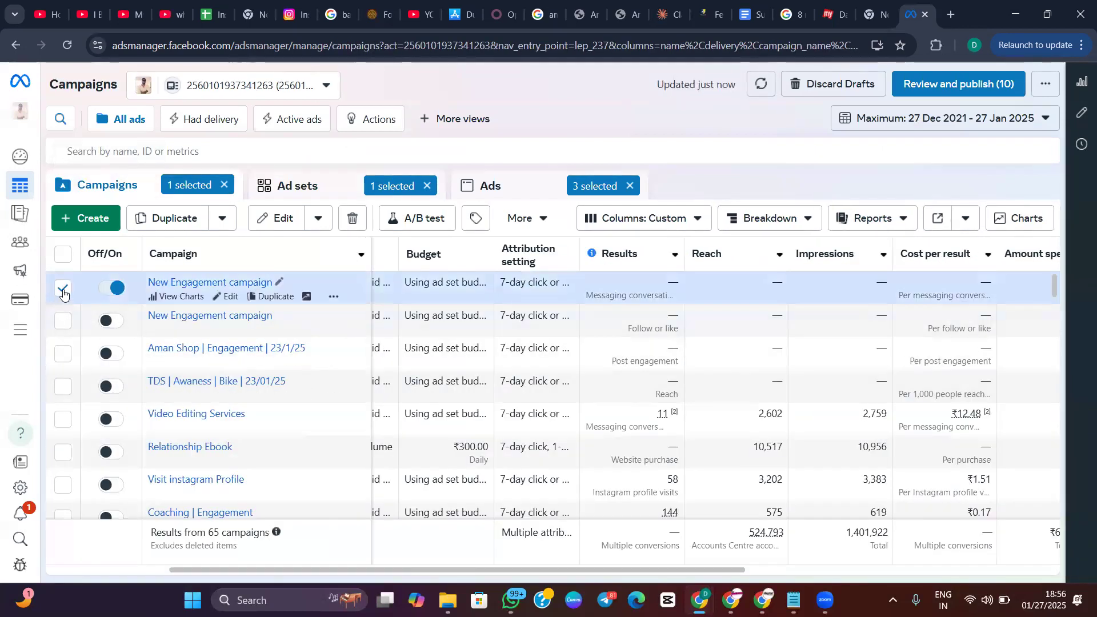
{"action": "left_click", "coordinate": [277, 191]}
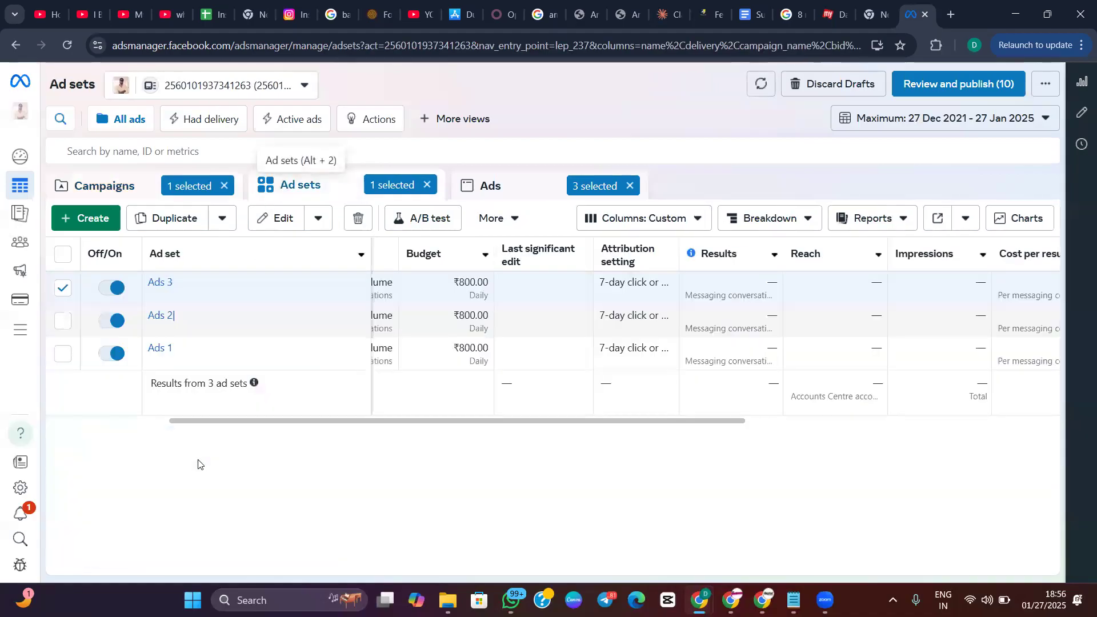
{"action": "left_click", "coordinate": [63, 321]}
{"action": "left_click", "coordinate": [63, 353]}
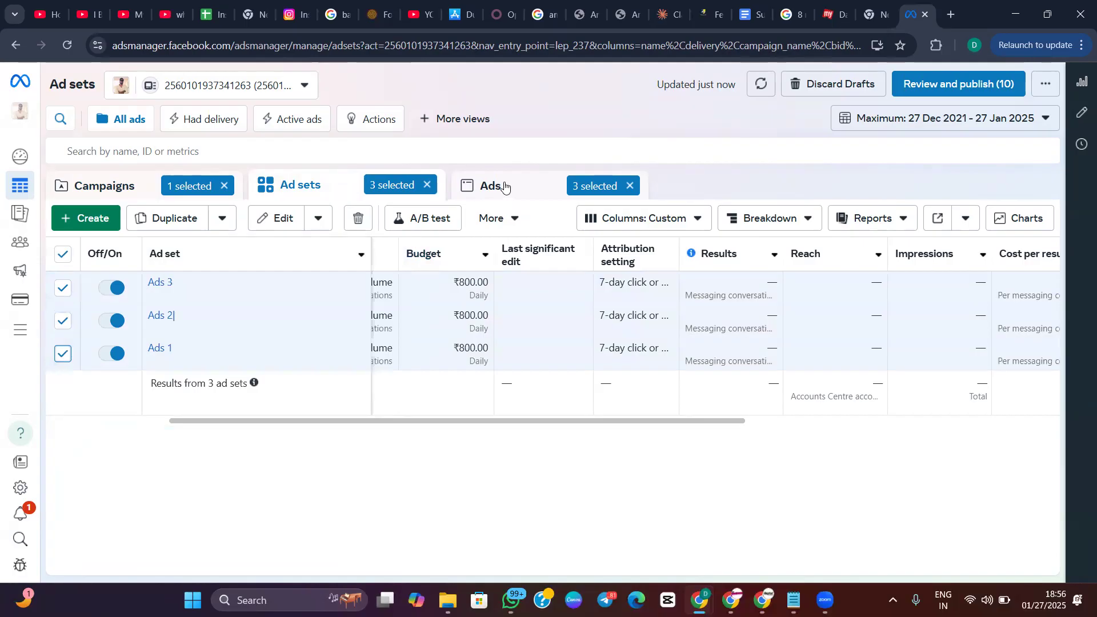
{"action": "left_click", "coordinate": [505, 187]}
{"action": "scroll", "coordinate": [289, 485], "scroll_direction": "down", "scroll_amount": 3}
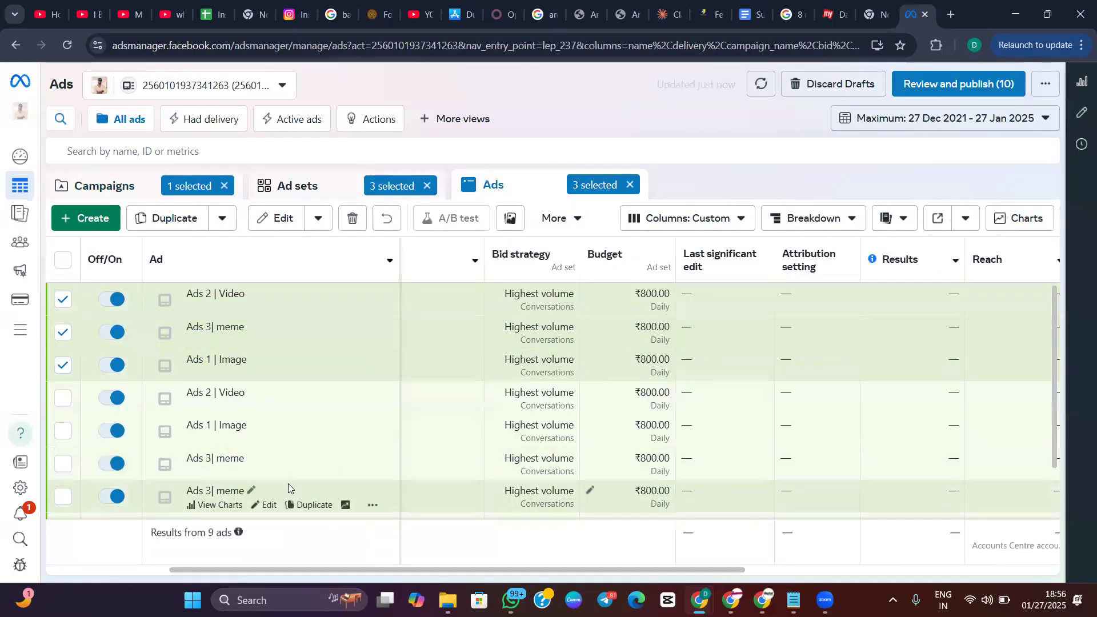
{"action": "scroll", "coordinate": [288, 483], "scroll_direction": "up", "scroll_amount": 3}
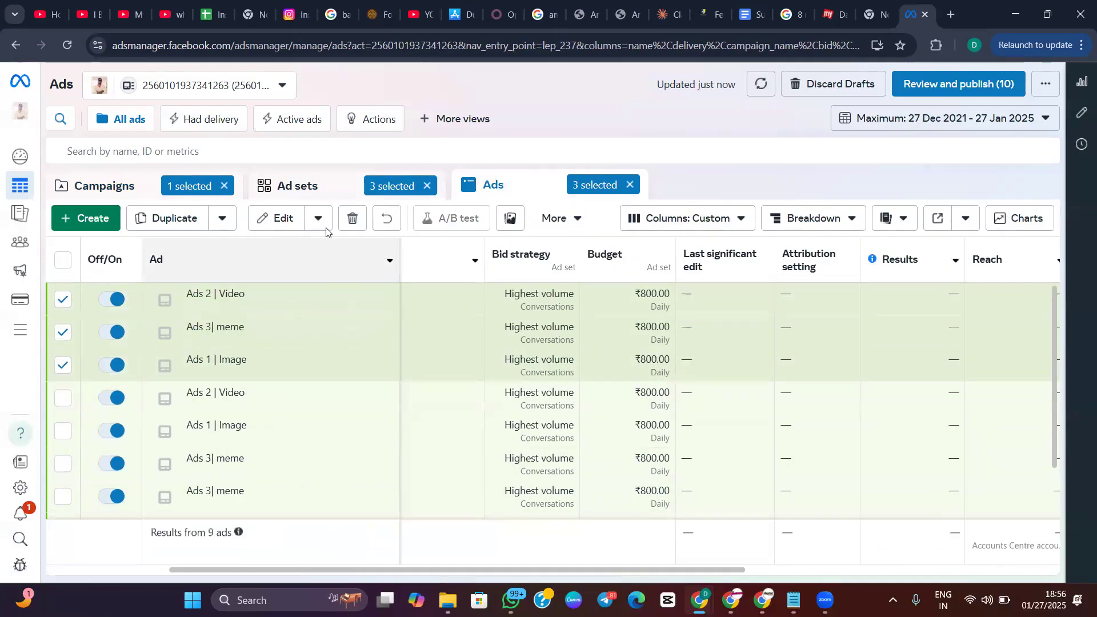
Narrow the selection, then clear all ad set selections and reopen the campaign's ad sets
{"action": "left_click", "coordinate": [301, 186]}
{"action": "left_click", "coordinate": [63, 353]}
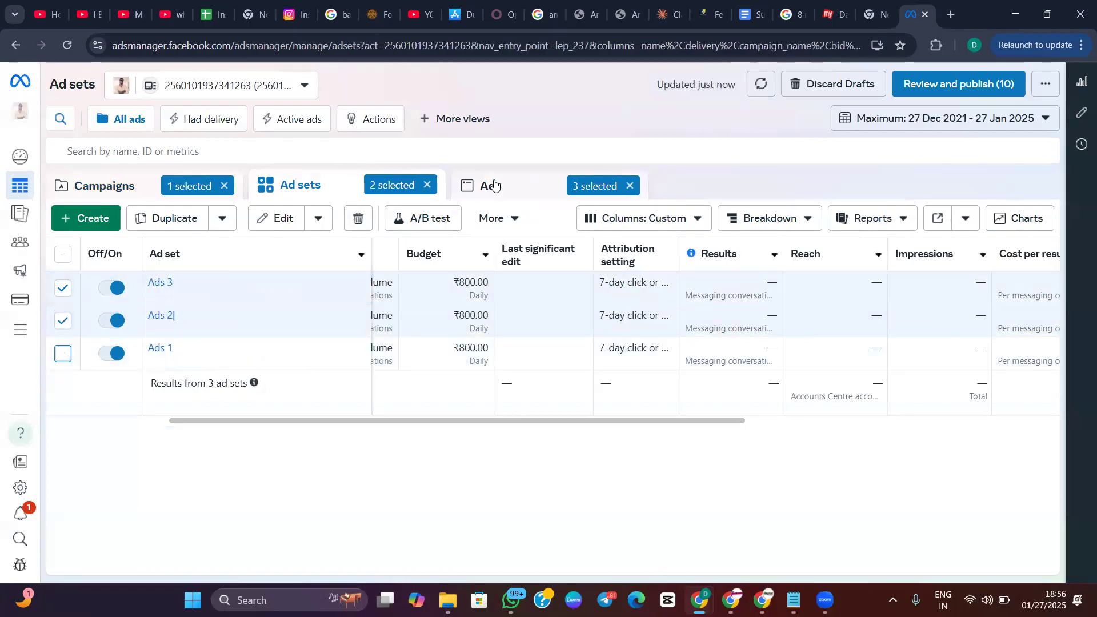
{"action": "left_click", "coordinate": [502, 187]}
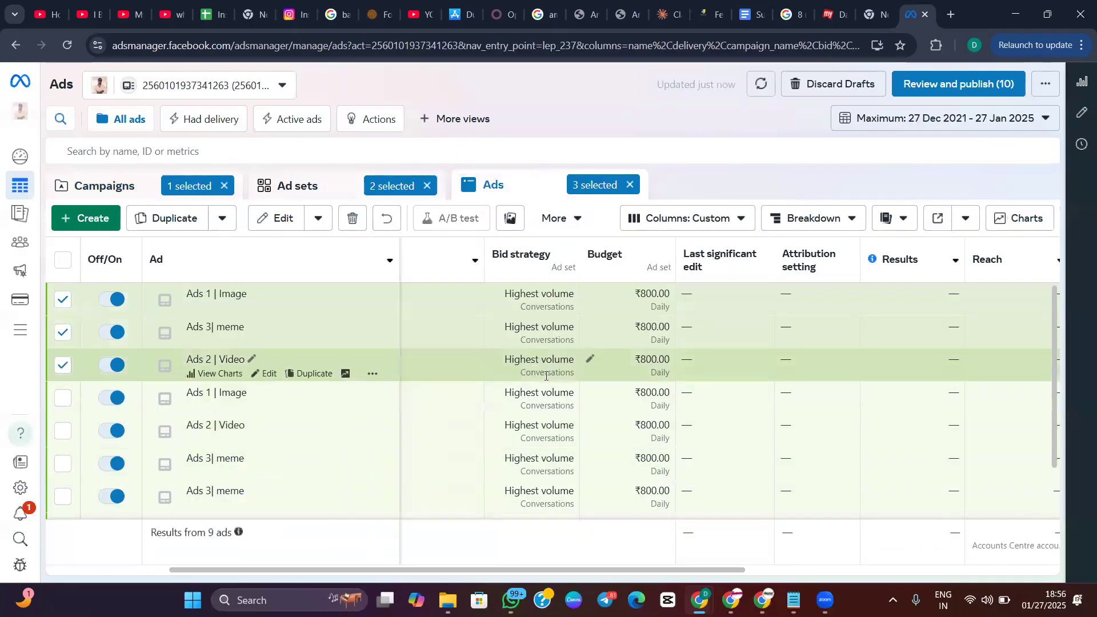
{"action": "left_click", "coordinate": [290, 185]}
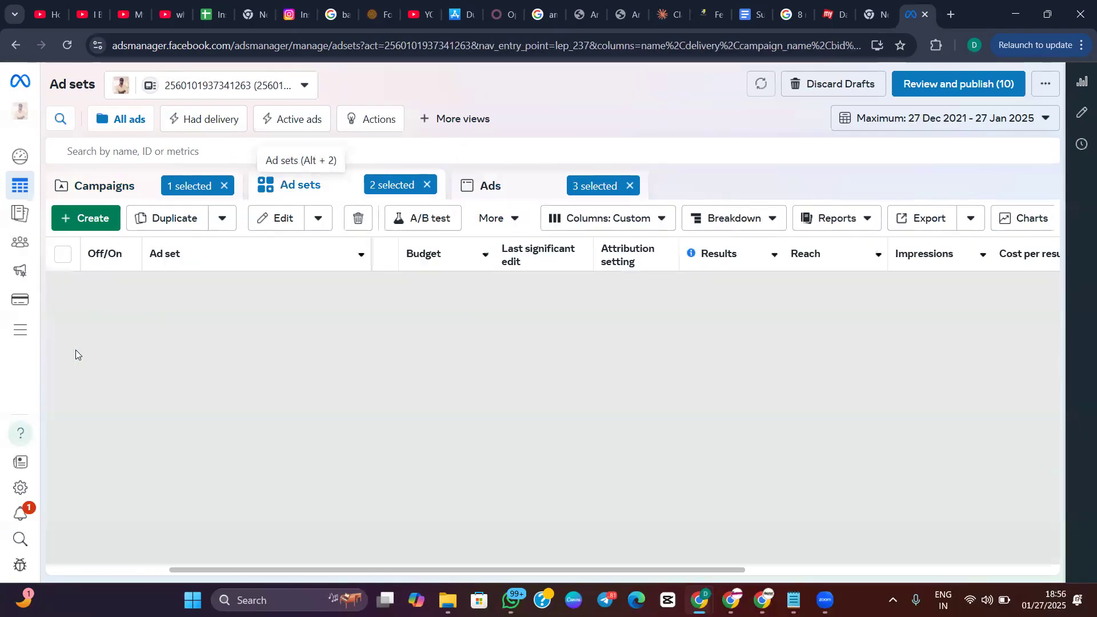
{"action": "left_click", "coordinate": [63, 288]}
{"action": "left_click", "coordinate": [62, 317]}
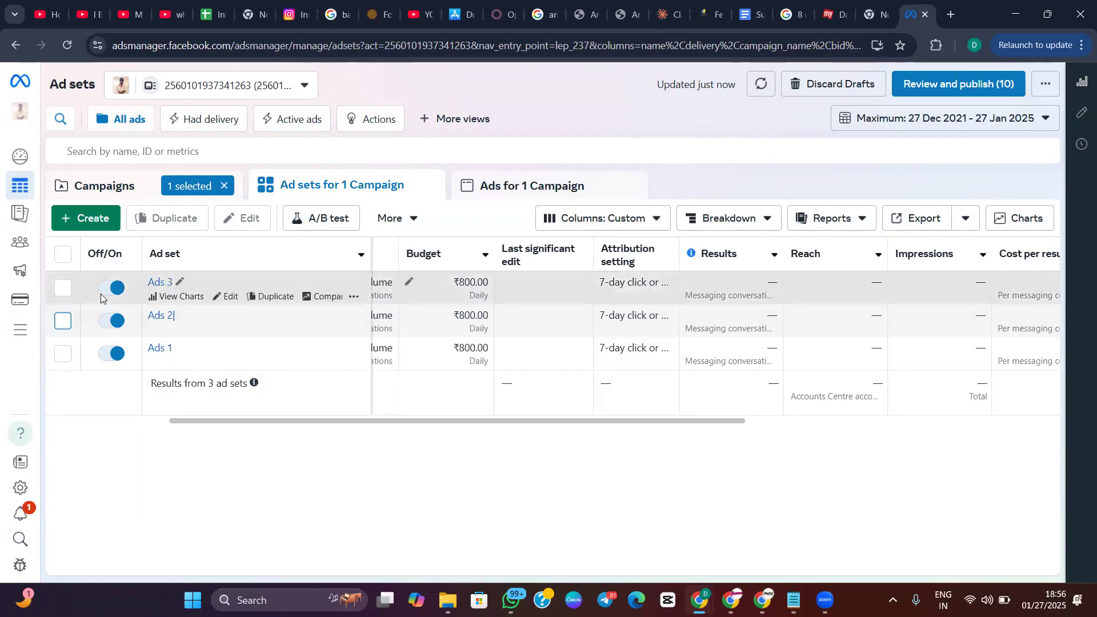
{"action": "left_click", "coordinate": [131, 187]}
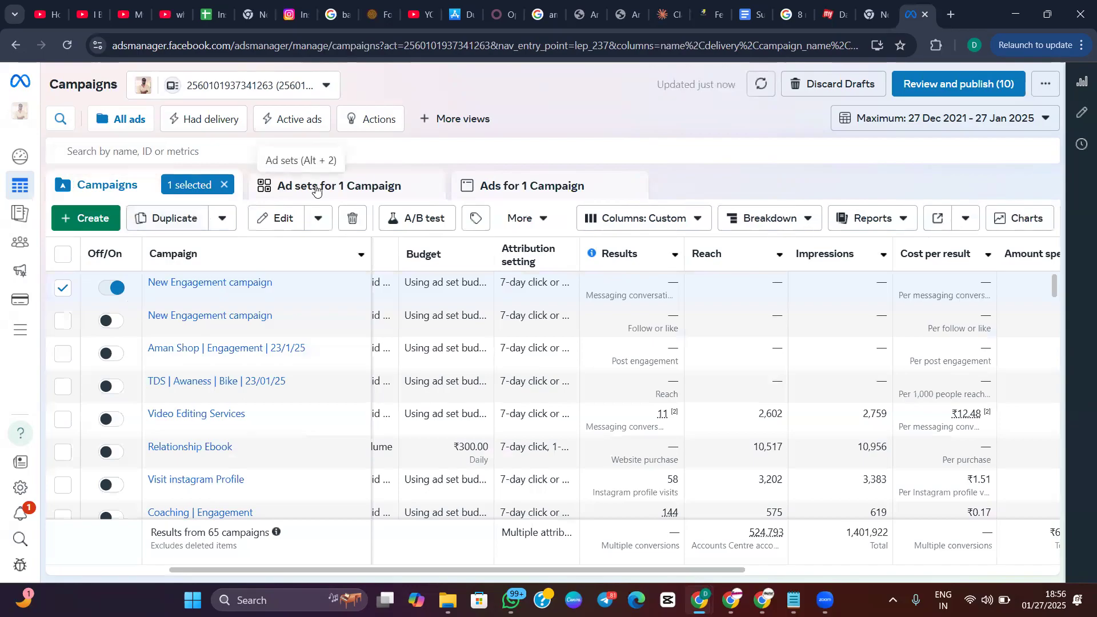
{"action": "left_click", "coordinate": [304, 187]}
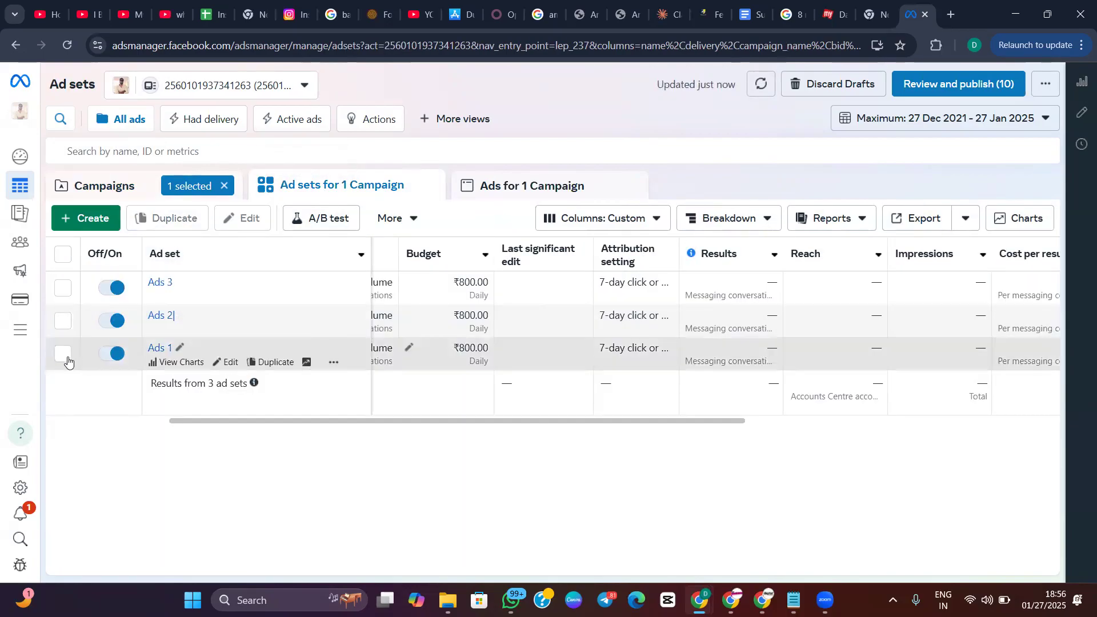
Switch the Ads 1 ad set to the original audience options instead of Advantage+
{"action": "left_click", "coordinate": [230, 362]}
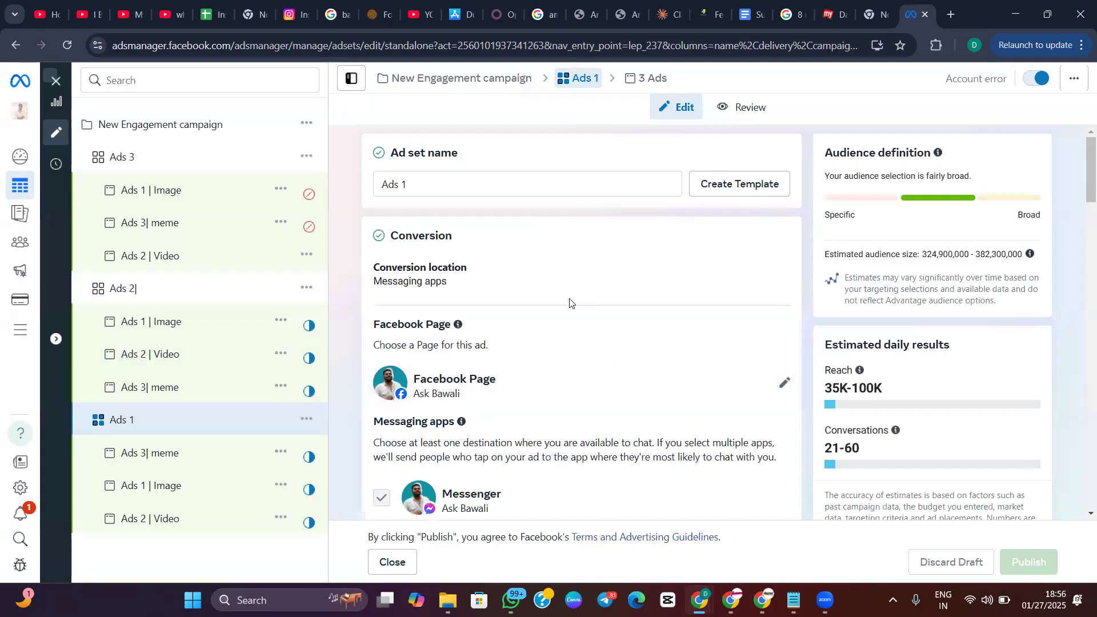
{"action": "scroll", "coordinate": [563, 336], "scroll_direction": "down", "scroll_amount": 3}
{"action": "scroll", "coordinate": [568, 360], "scroll_direction": "down", "scroll_amount": 20}
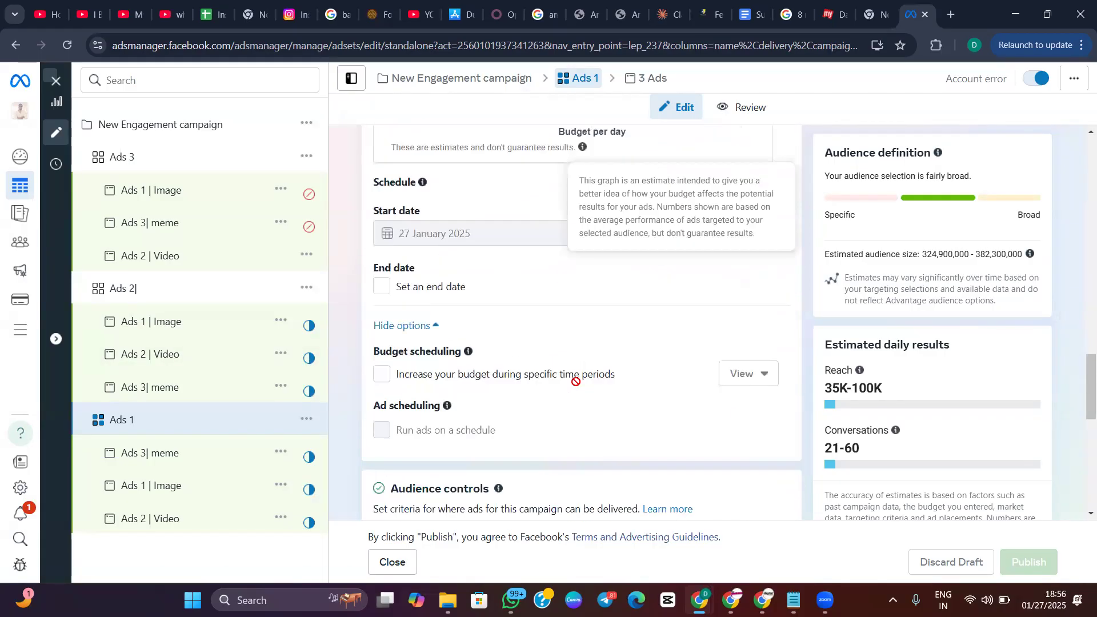
{"action": "scroll", "coordinate": [577, 388], "scroll_direction": "down", "scroll_amount": 5}
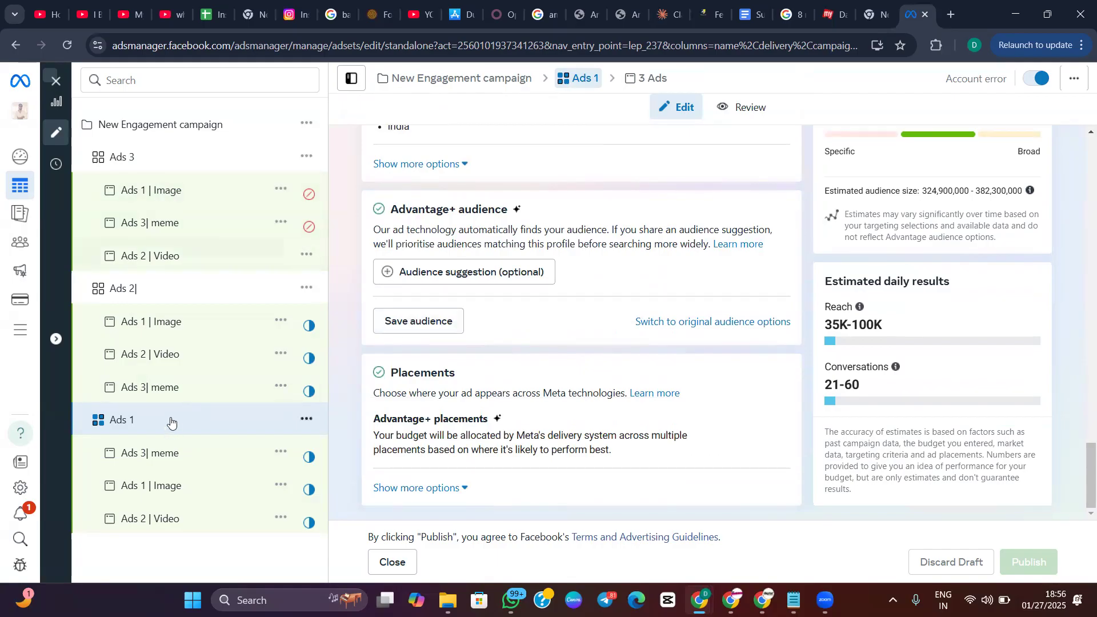
{"action": "scroll", "coordinate": [676, 408], "scroll_direction": "up", "scroll_amount": 1}
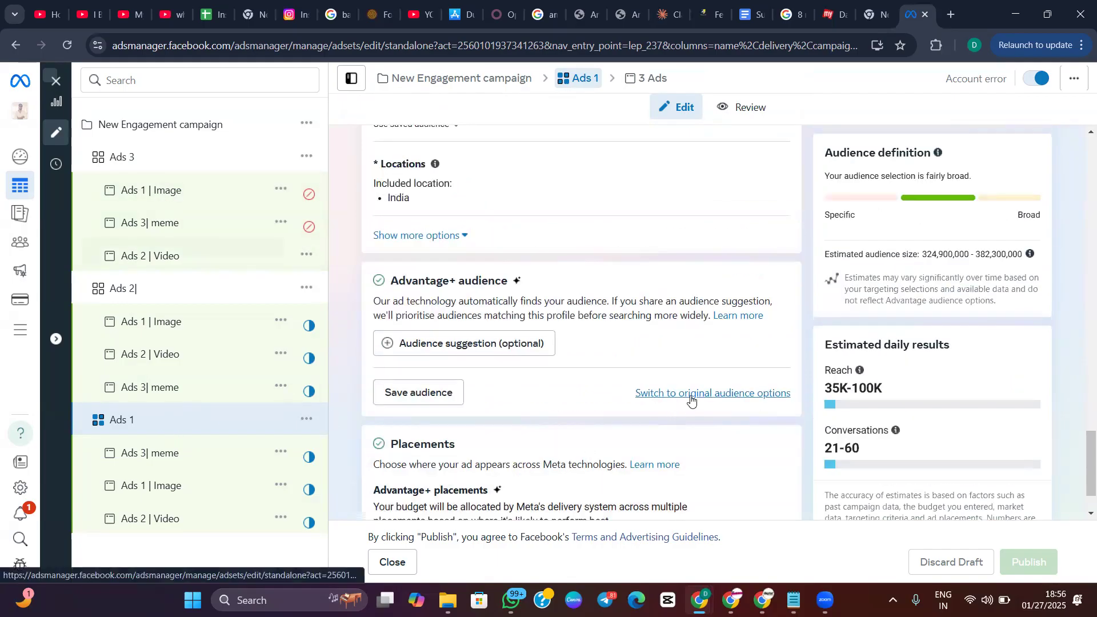
{"action": "left_click", "coordinate": [689, 395]}
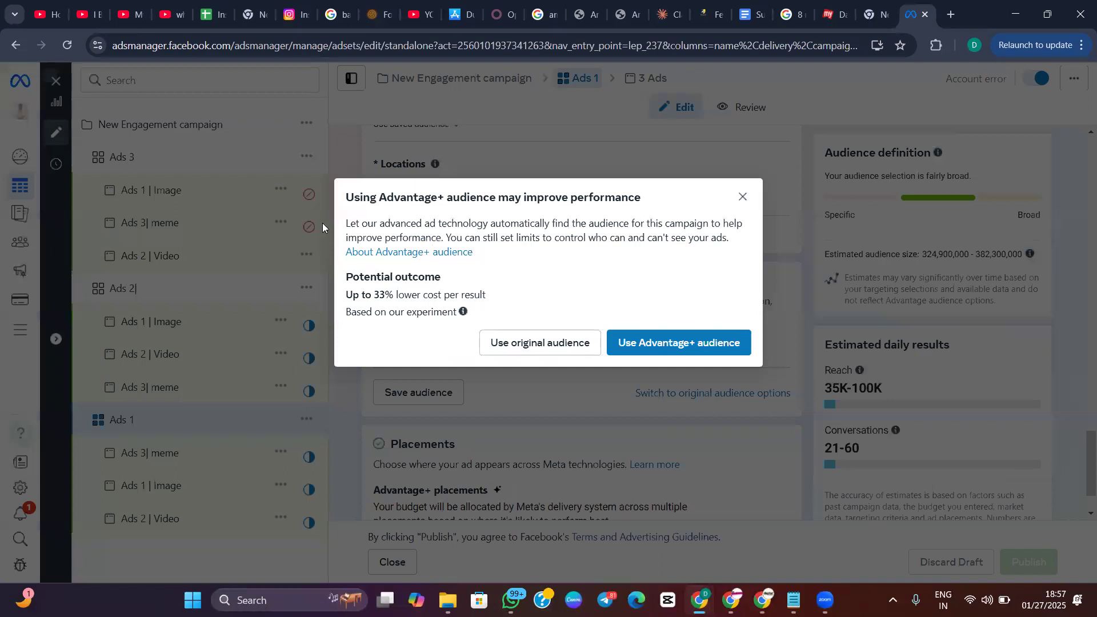
{"action": "left_click", "coordinate": [526, 345]}
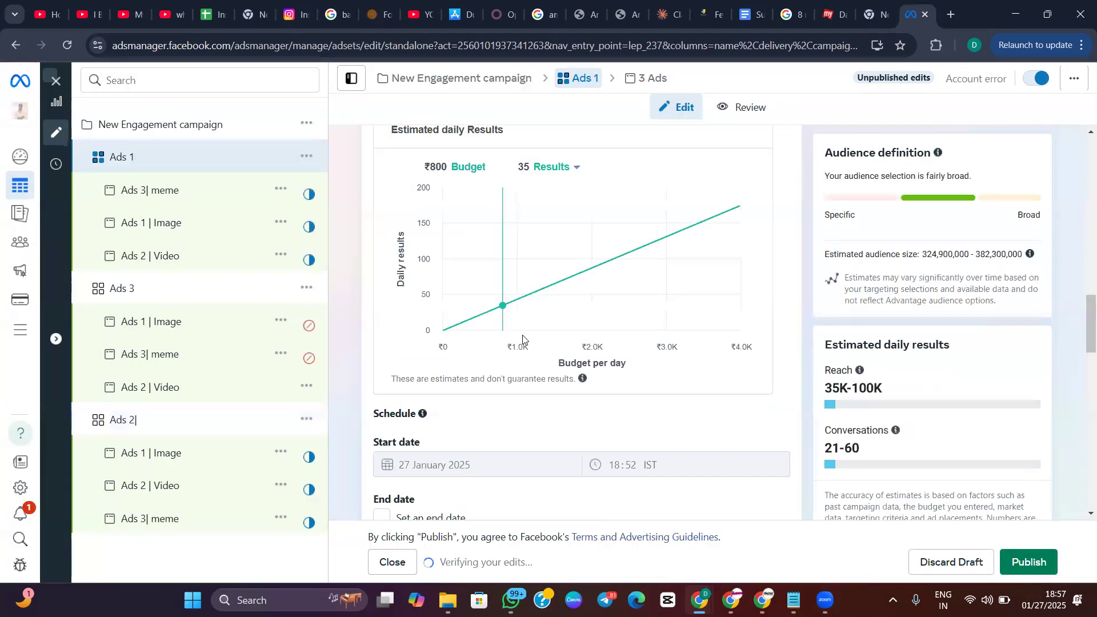
Cap the audience's maximum age at 60
{"action": "scroll", "coordinate": [590, 362], "scroll_direction": "down", "scroll_amount": 10}
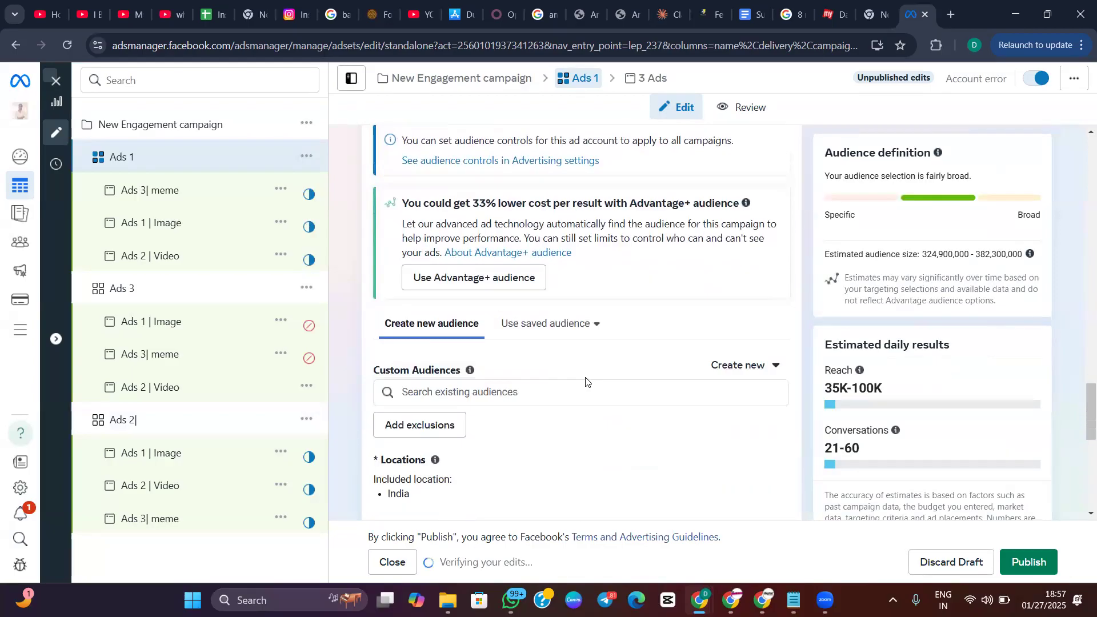
{"action": "left_click", "coordinate": [764, 312]}
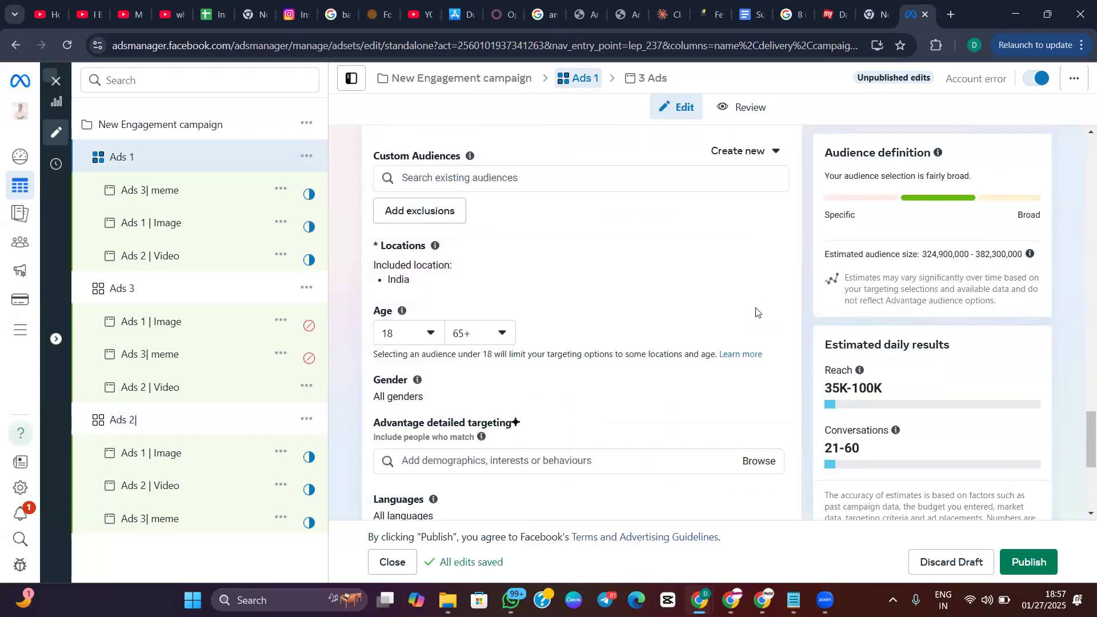
{"action": "left_click", "coordinate": [499, 334]}
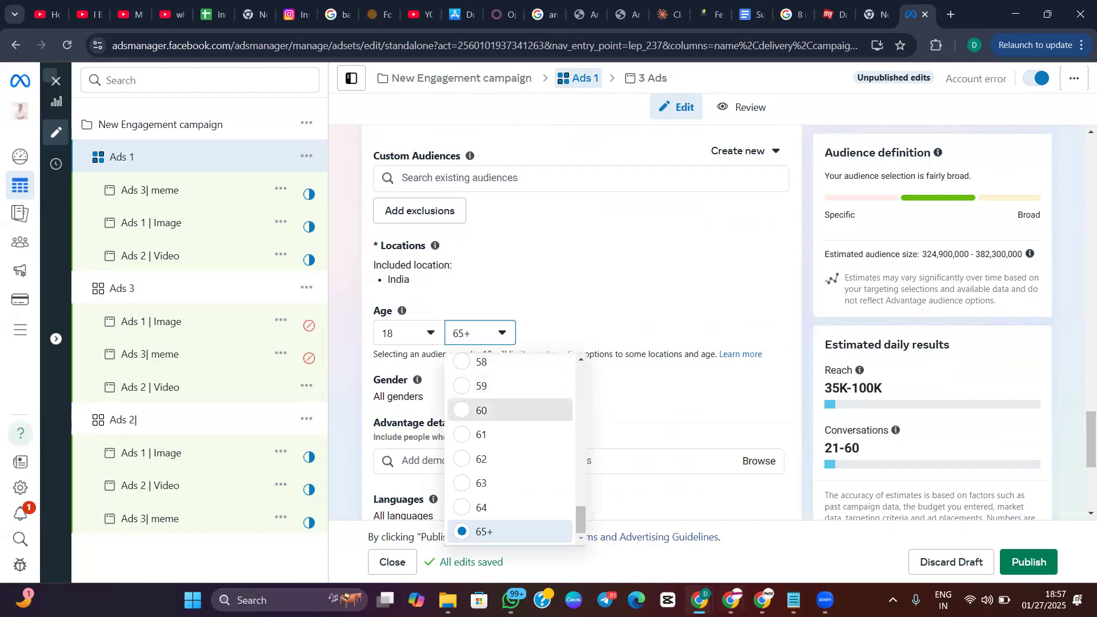
{"action": "left_click", "coordinate": [486, 412]}
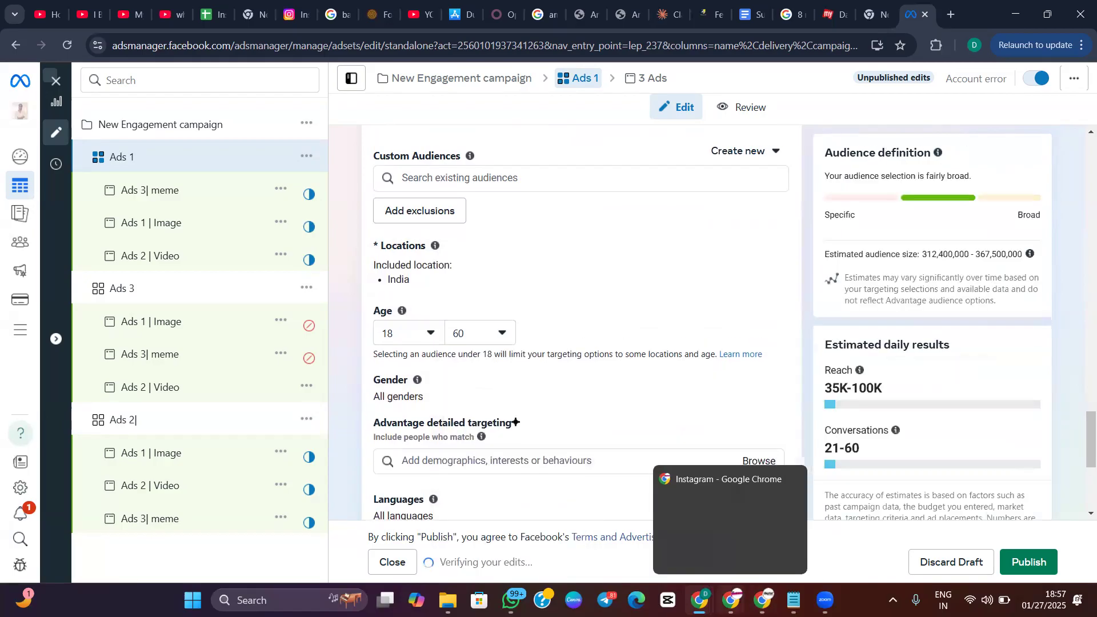
Erase the green handwritten budget figures and ticks on the Miro diagram, then return to Ads Manager
{"action": "mouse_move", "coordinate": [763, 600]}
{"action": "left_click", "coordinate": [764, 554]}
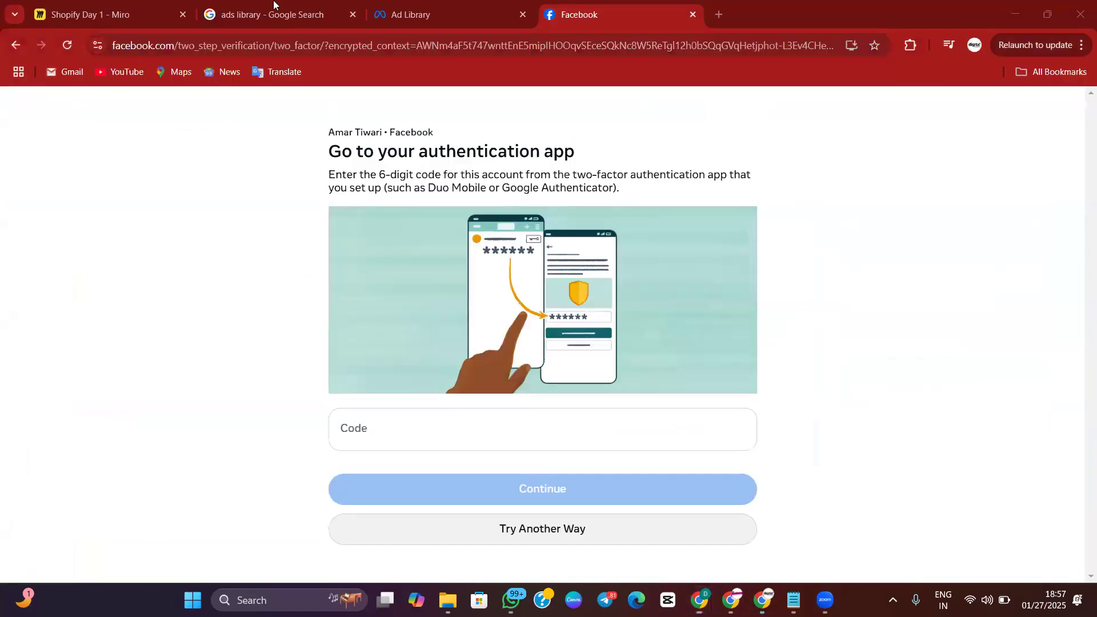
{"action": "key", "text": "ctrl+1"}
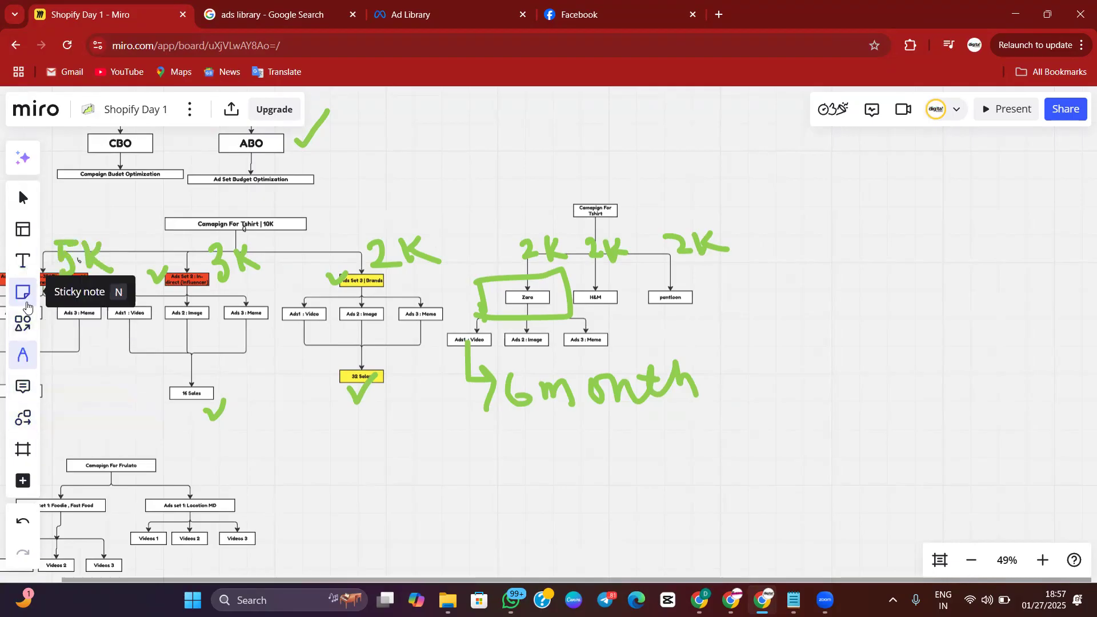
{"action": "left_click", "coordinate": [23, 355]}
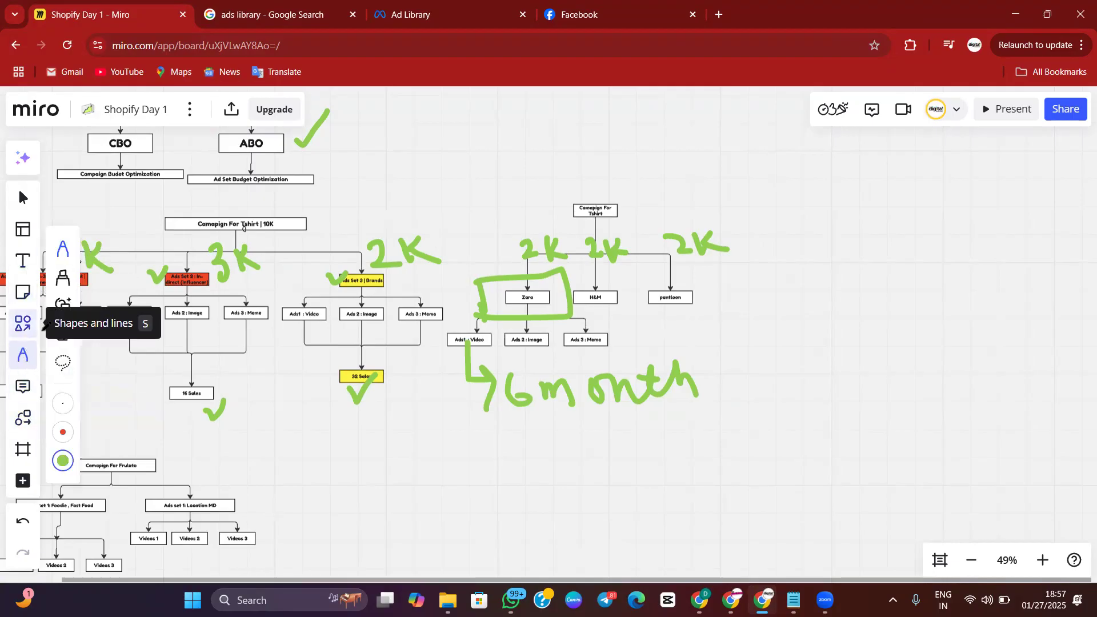
{"action": "left_click", "coordinate": [63, 333]}
{"action": "mouse_move", "coordinate": [246, 265]}
{"action": "left_mouse_down"}
{"action": "mouse_move", "coordinate": [159, 274]}
{"action": "mouse_move", "coordinate": [443, 272]}
{"action": "mouse_move", "coordinate": [433, 235]}
{"action": "mouse_move", "coordinate": [705, 379]}
{"action": "mouse_move", "coordinate": [563, 349]}
{"action": "mouse_move", "coordinate": [612, 355]}
{"action": "mouse_move", "coordinate": [583, 345]}
{"action": "mouse_move", "coordinate": [540, 271]}
{"action": "mouse_move", "coordinate": [541, 280]}
{"action": "mouse_move", "coordinate": [639, 286]}
{"action": "mouse_move", "coordinate": [578, 264]}
{"action": "mouse_move", "coordinate": [622, 287]}
{"action": "mouse_move", "coordinate": [667, 274]}
{"action": "mouse_move", "coordinate": [440, 294]}
{"action": "mouse_move", "coordinate": [189, 399]}
{"action": "mouse_move", "coordinate": [400, 380]}
{"action": "mouse_move", "coordinate": [138, 244]}
{"action": "mouse_move", "coordinate": [80, 246]}
{"action": "mouse_move", "coordinate": [784, 526]}
{"action": "left_mouse_up"}
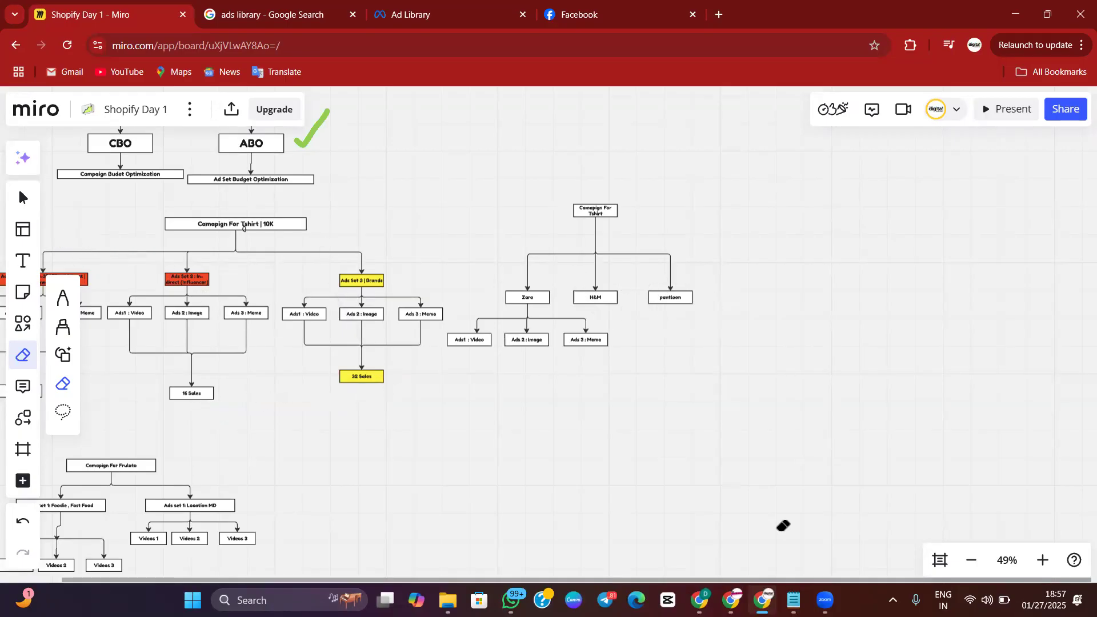
{"action": "mouse_move", "coordinate": [763, 600]}
{"action": "mouse_move", "coordinate": [699, 600]}
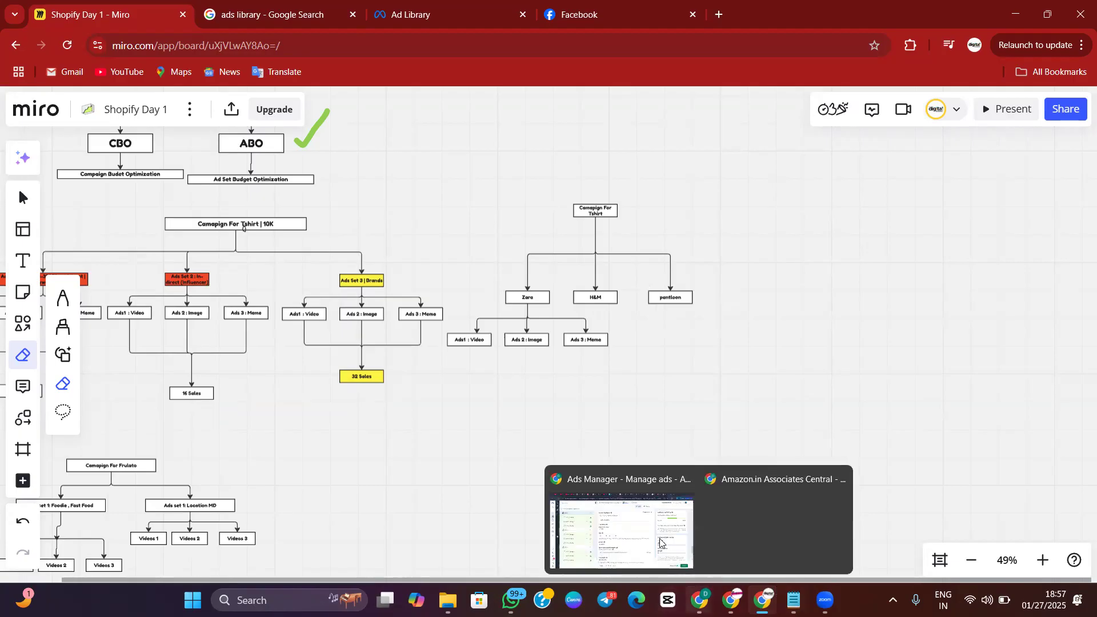
{"action": "left_click", "coordinate": [660, 543]}
Add H&M (clothing) to the ad set's detailed targeting interests
{"action": "scroll", "coordinate": [571, 395], "scroll_direction": "down", "scroll_amount": 1}
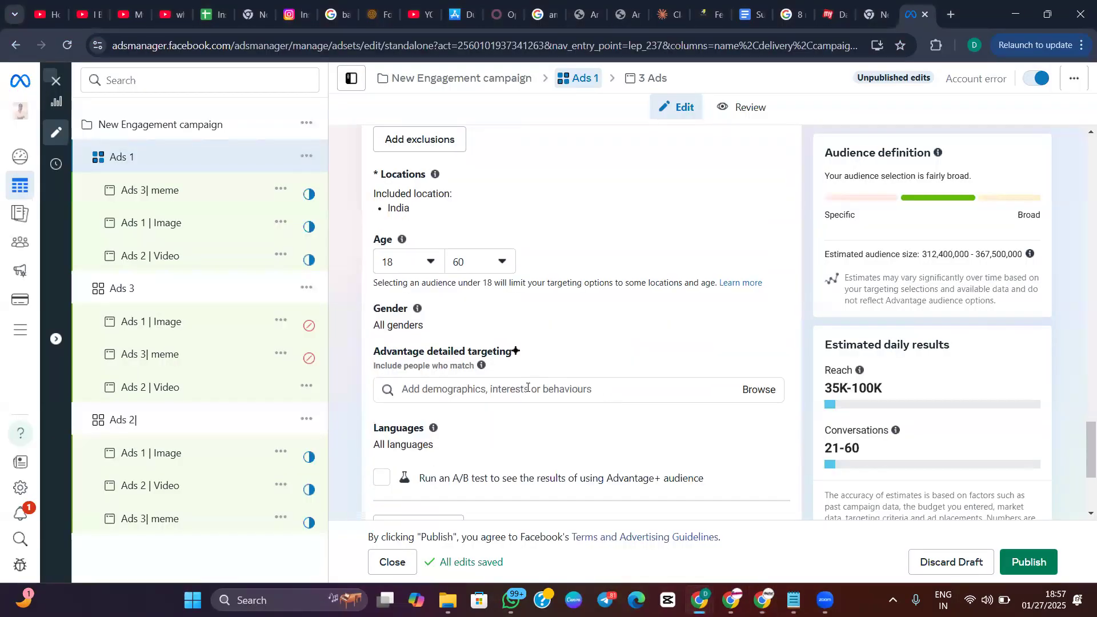
{"action": "left_click", "coordinate": [528, 388]}
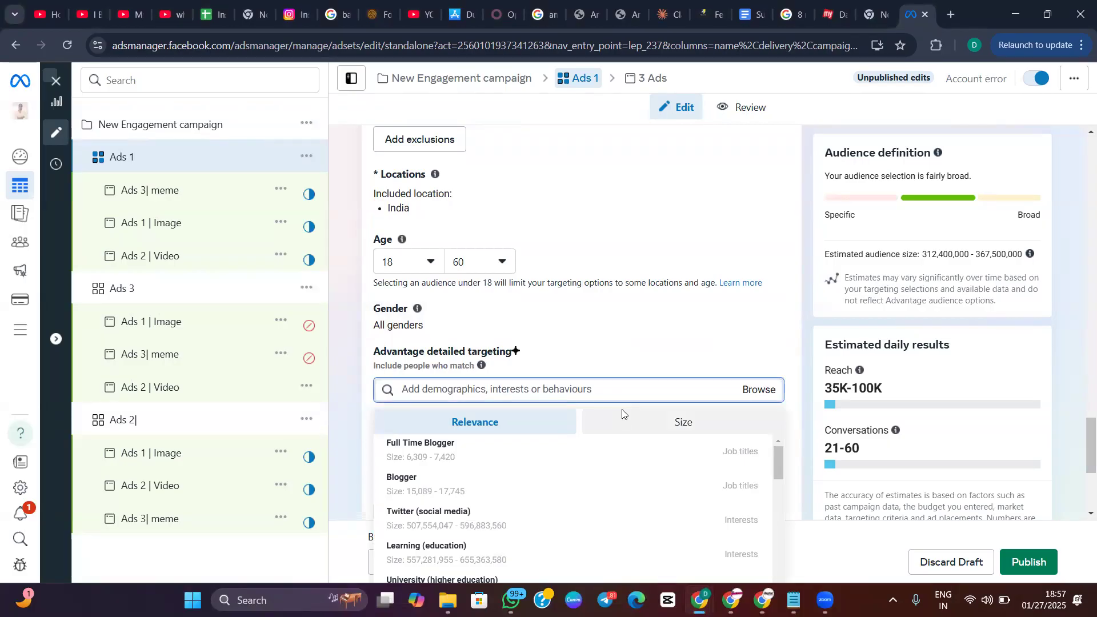
{"action": "type", "text": "H&M"}
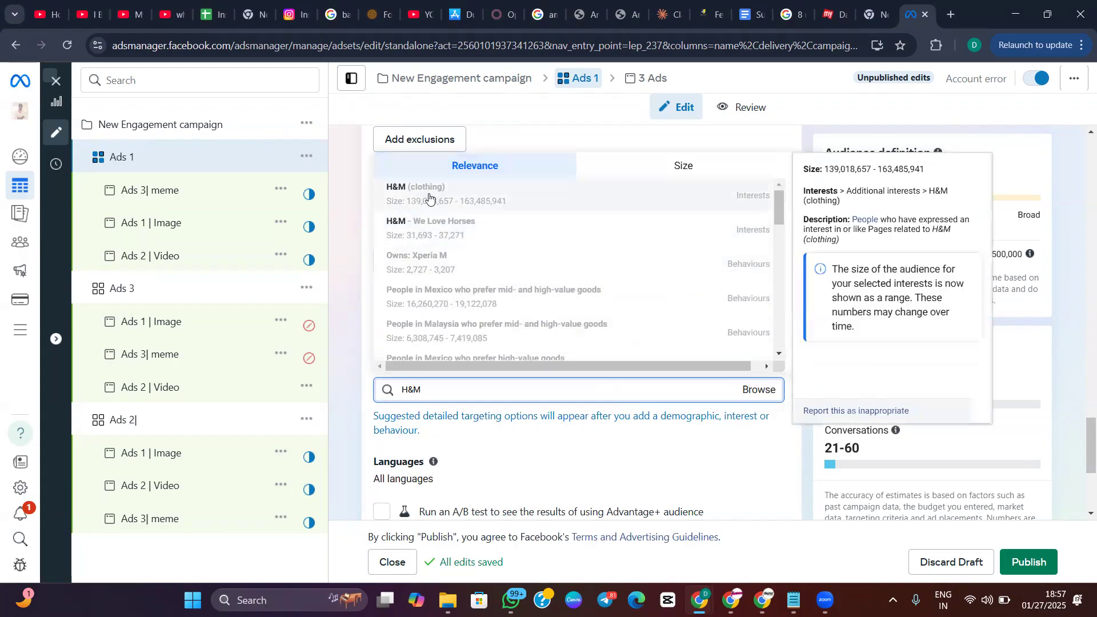
{"action": "left_click", "coordinate": [429, 198]}
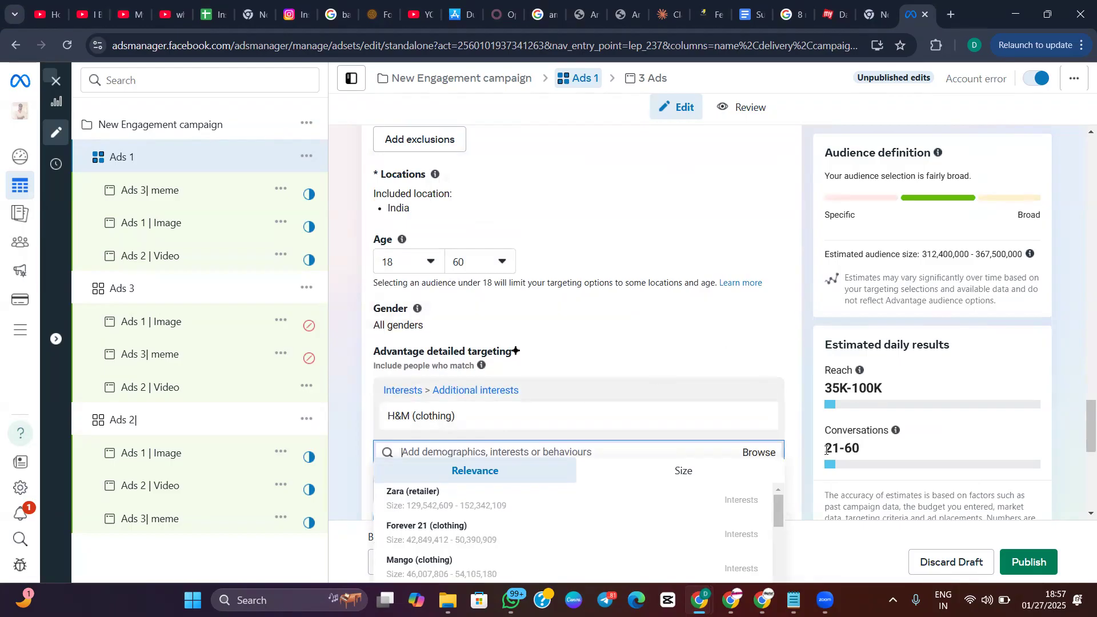
{"action": "left_click_drag", "start_coordinate": [825, 450], "coordinate": [869, 454]}
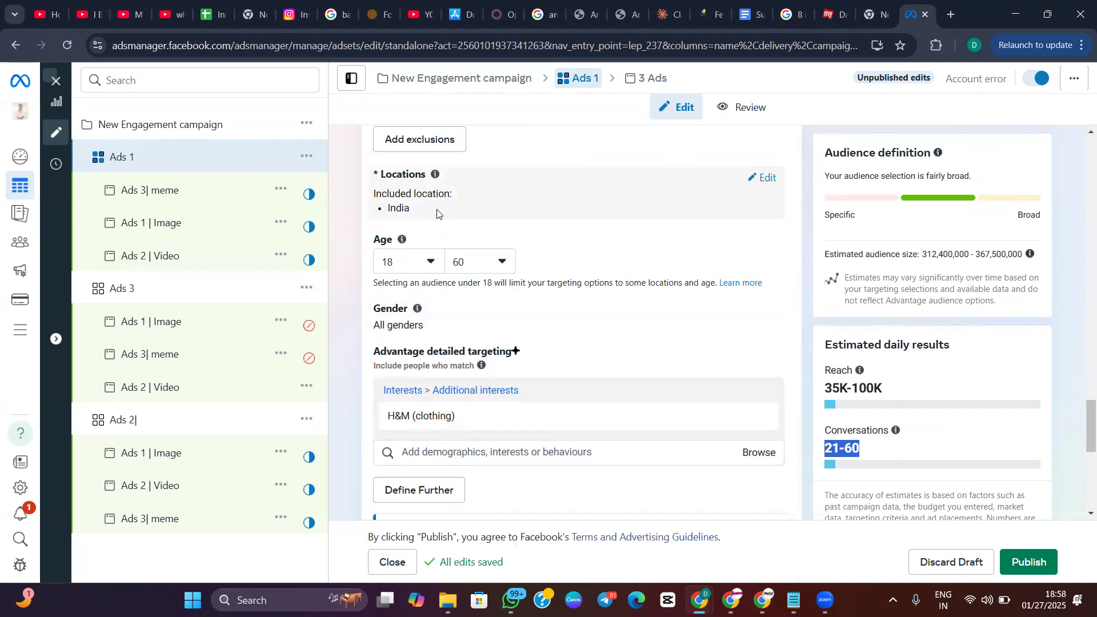
Replace India with Raipur, Chhattisgarh as the location, giving an estimated 22–62 daily conversations
{"action": "left_click", "coordinate": [763, 179]}
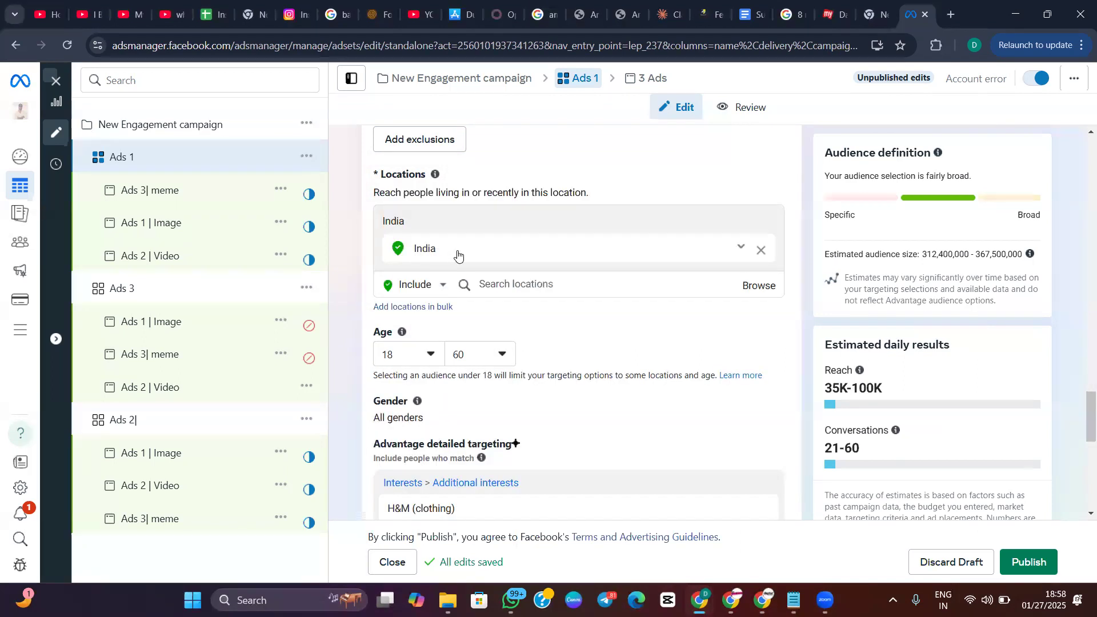
{"action": "left_click", "coordinate": [496, 278]}
{"action": "type", "text": "raipur"}
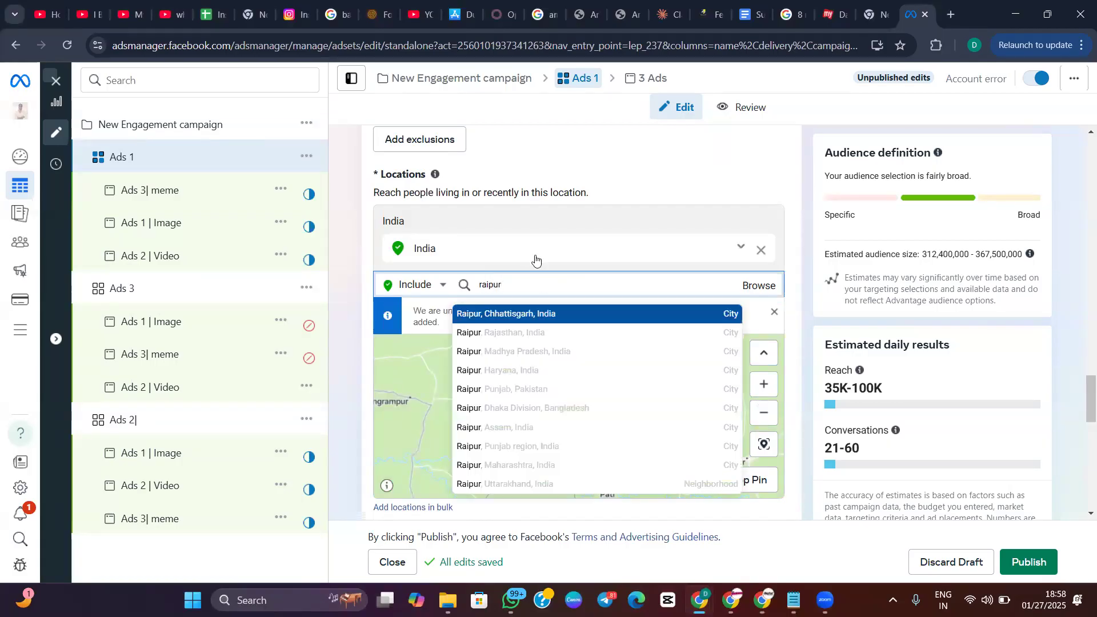
{"action": "left_click", "coordinate": [553, 314]}
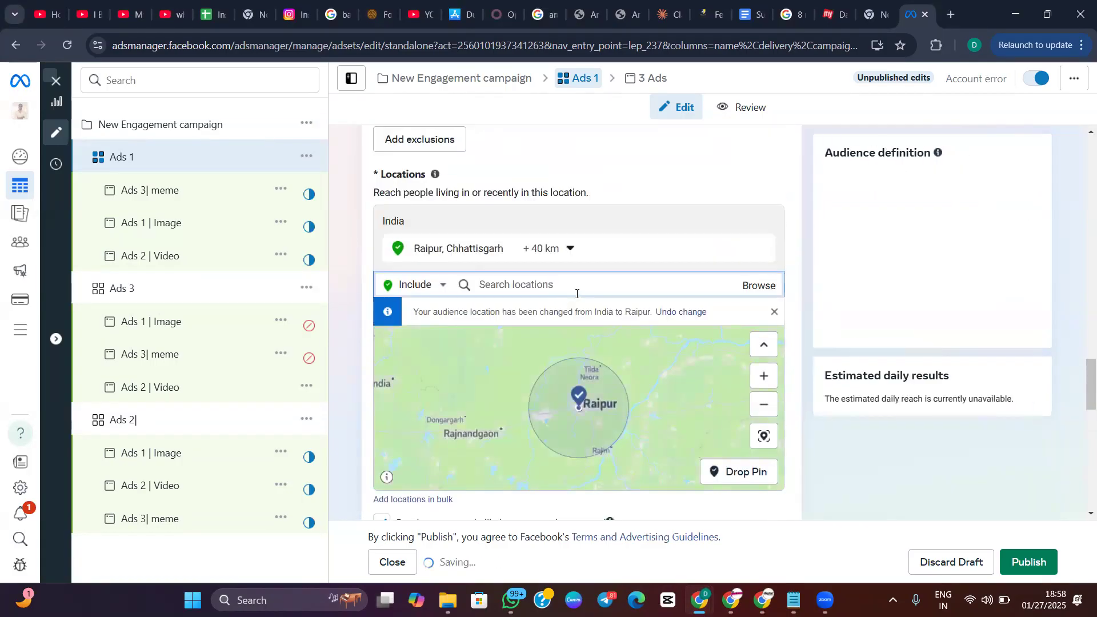
{"action": "left_click_drag", "start_coordinate": [823, 449], "coordinate": [866, 455]}
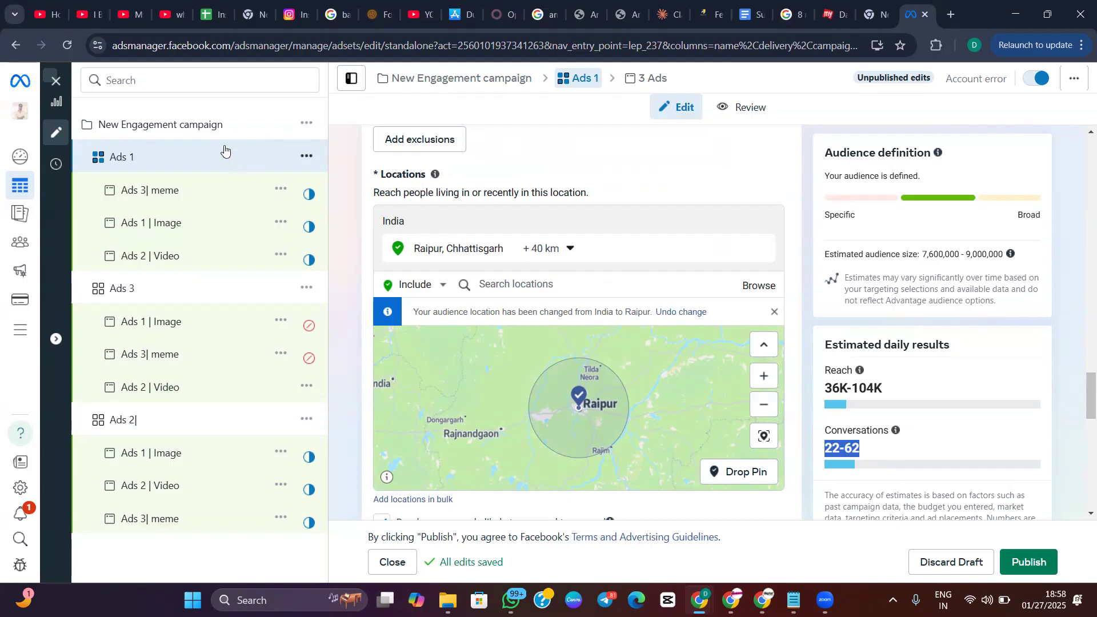
Erase the green tick beside the ABO box in Miro and go back to Ads Manager
{"action": "mouse_move", "coordinate": [760, 599]}
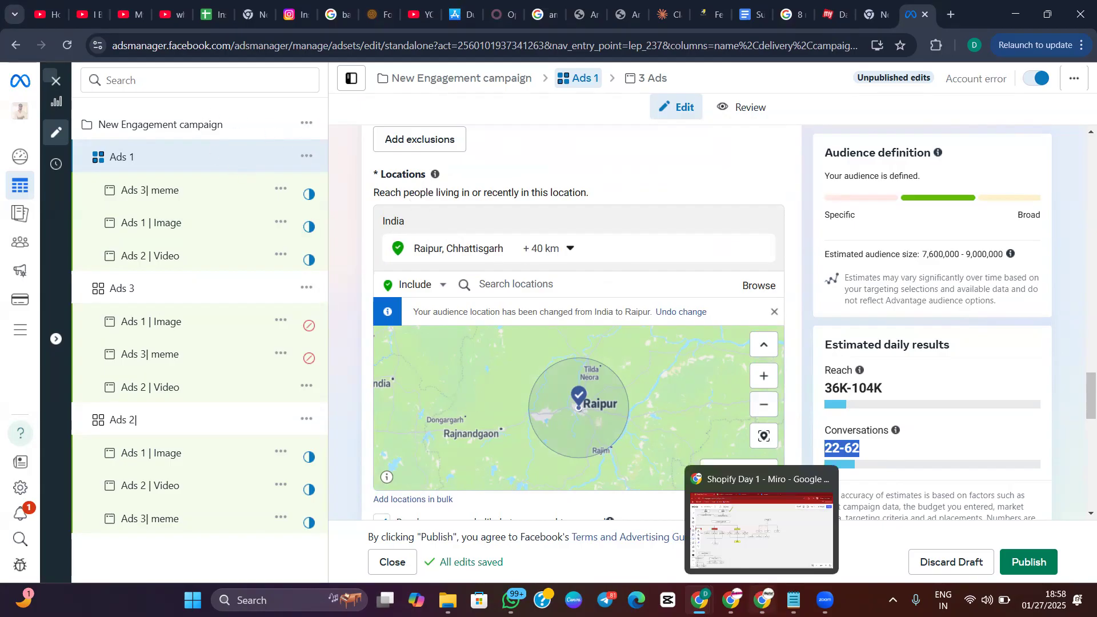
{"action": "left_click", "coordinate": [760, 531]}
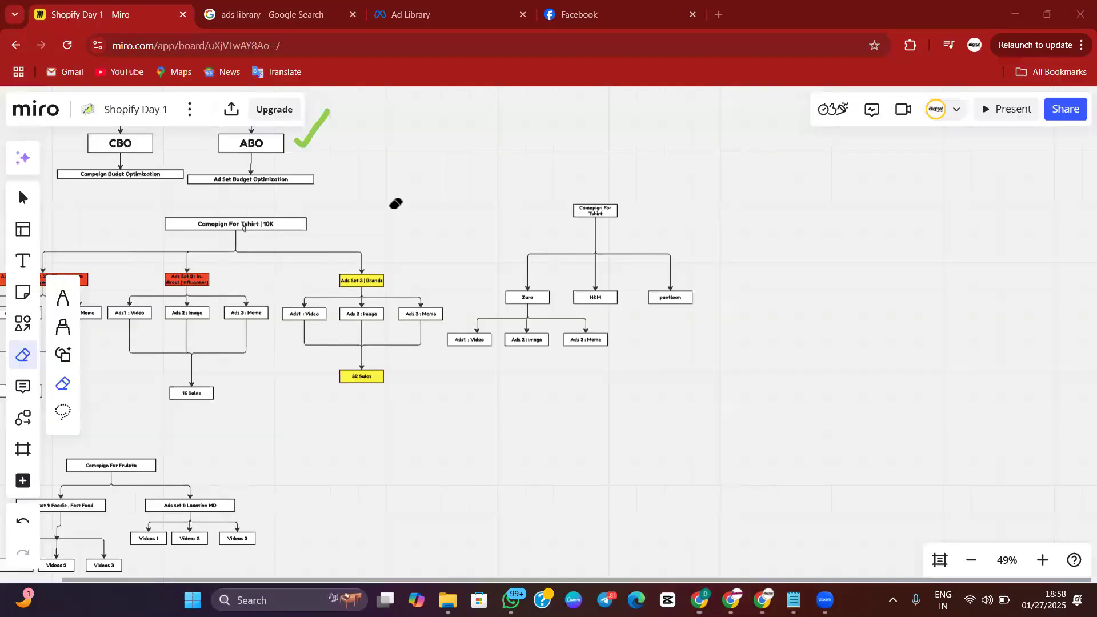
{"action": "left_click_drag", "start_coordinate": [367, 172], "coordinate": [290, 175]}
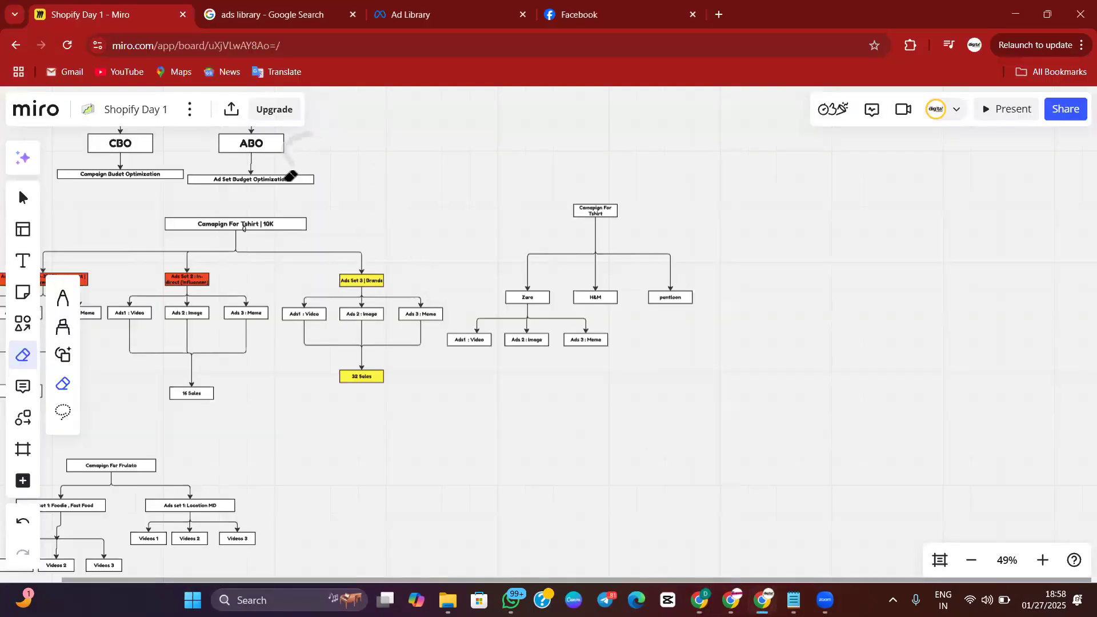
{"action": "scroll", "coordinate": [246, 244], "scroll_direction": "up", "scroll_amount": 5}
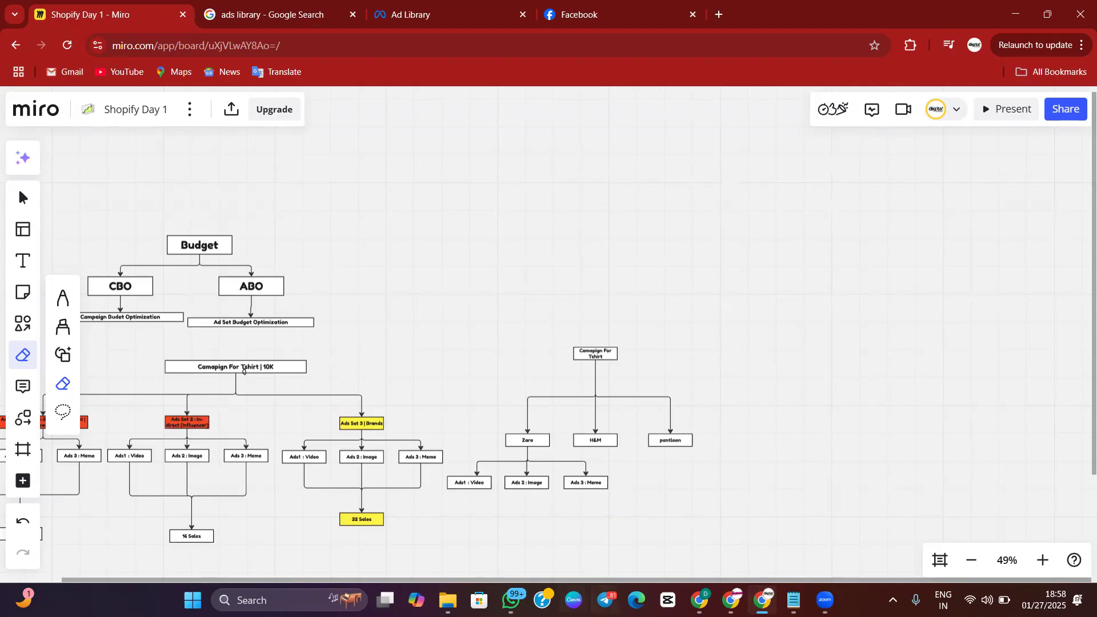
{"action": "mouse_move", "coordinate": [699, 600]}
{"action": "left_click", "coordinate": [621, 525]}
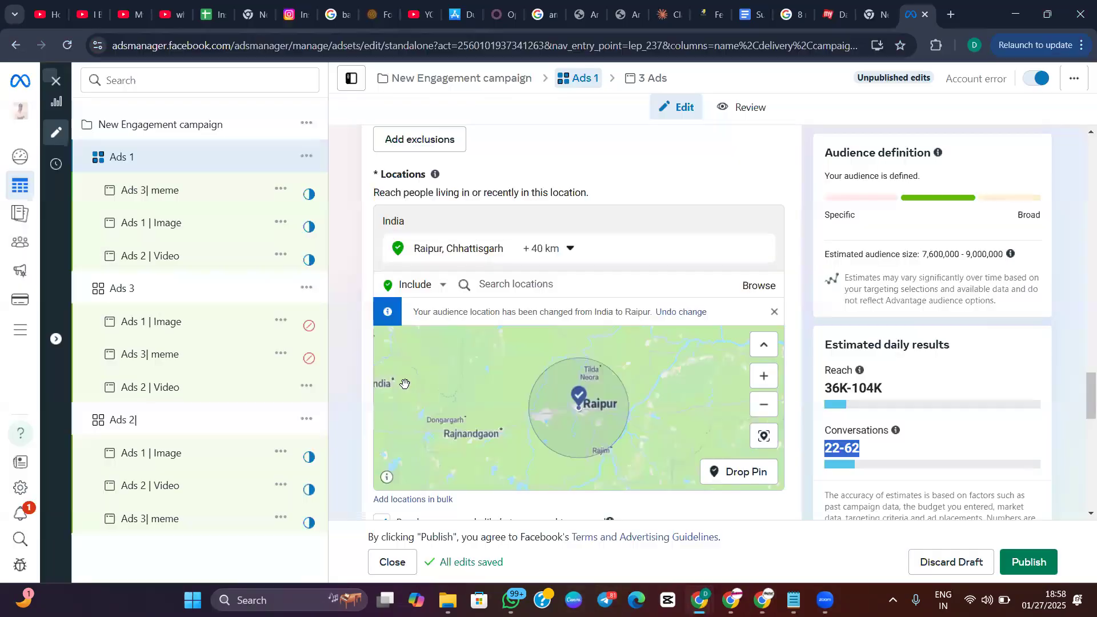
Open New Engagement campaign's settings and review the Advantage campaign budget section and its explanation
{"action": "left_click", "coordinate": [116, 129]}
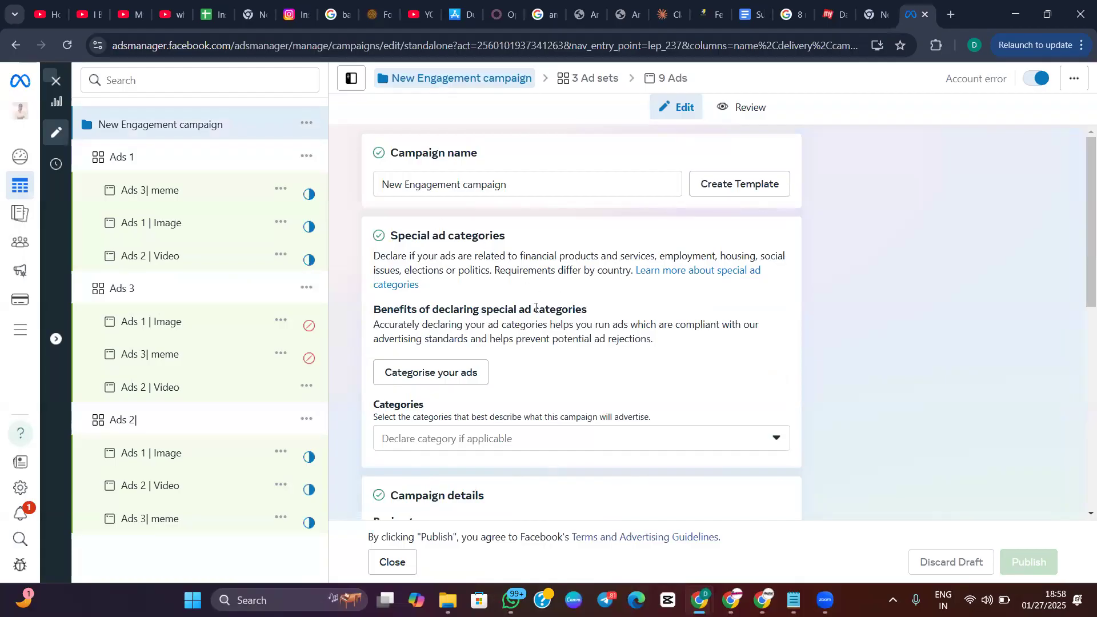
{"action": "scroll", "coordinate": [534, 300], "scroll_direction": "down", "scroll_amount": 5}
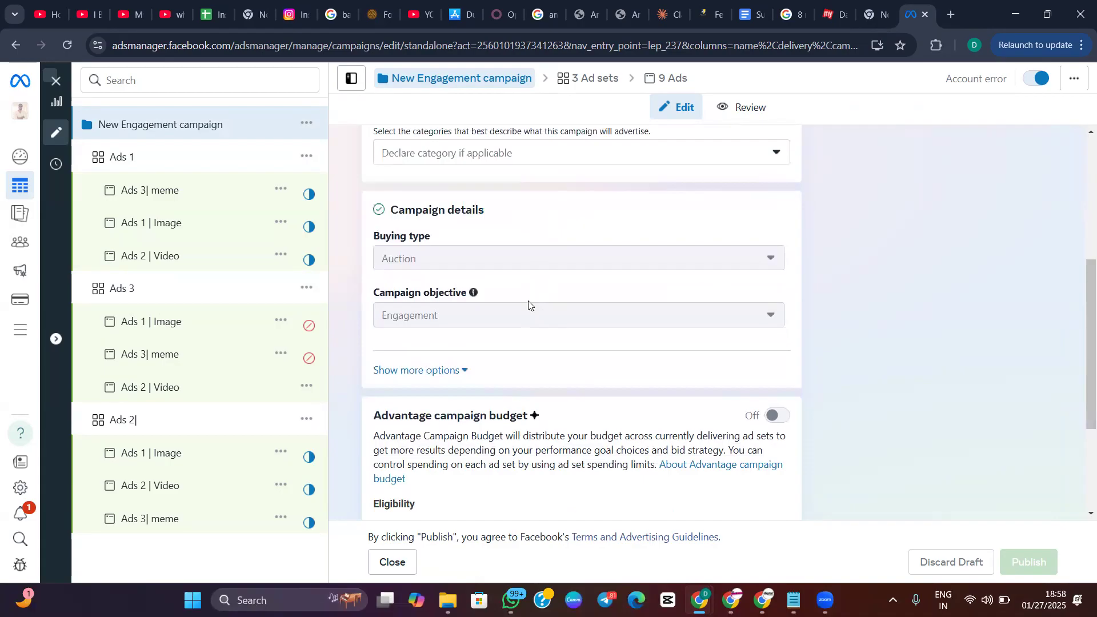
{"action": "scroll", "coordinate": [529, 306], "scroll_direction": "down", "scroll_amount": 3}
{"action": "double_click", "coordinate": [401, 292]}
{"action": "triple_click", "coordinate": [401, 287]}
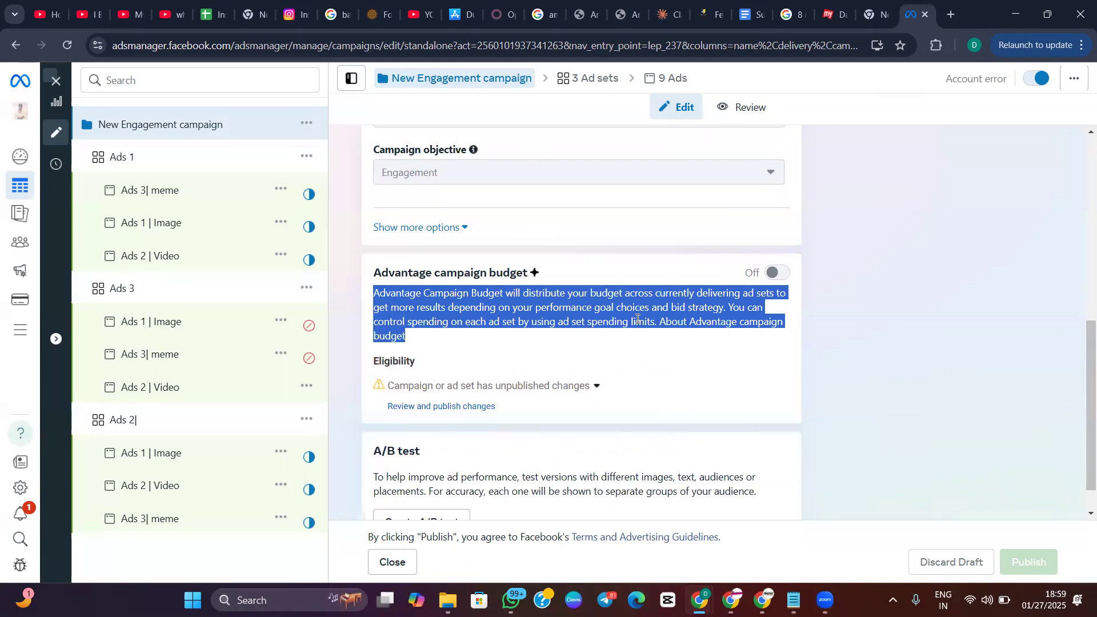
{"action": "left_click", "coordinate": [741, 294]}
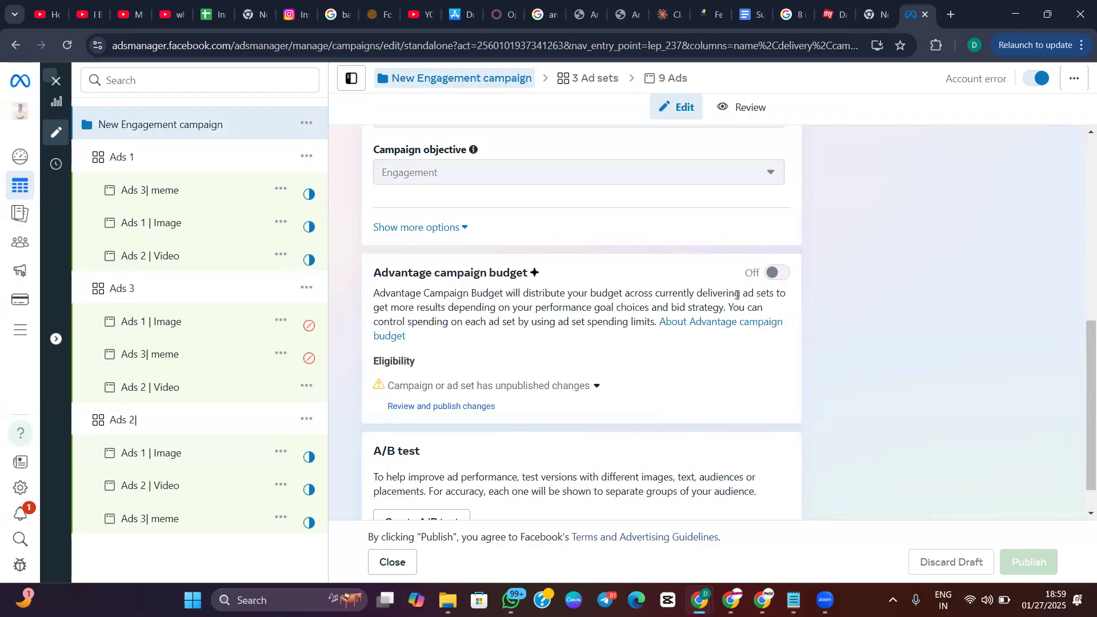
{"action": "left_click_drag", "start_coordinate": [742, 295], "coordinate": [786, 295]}
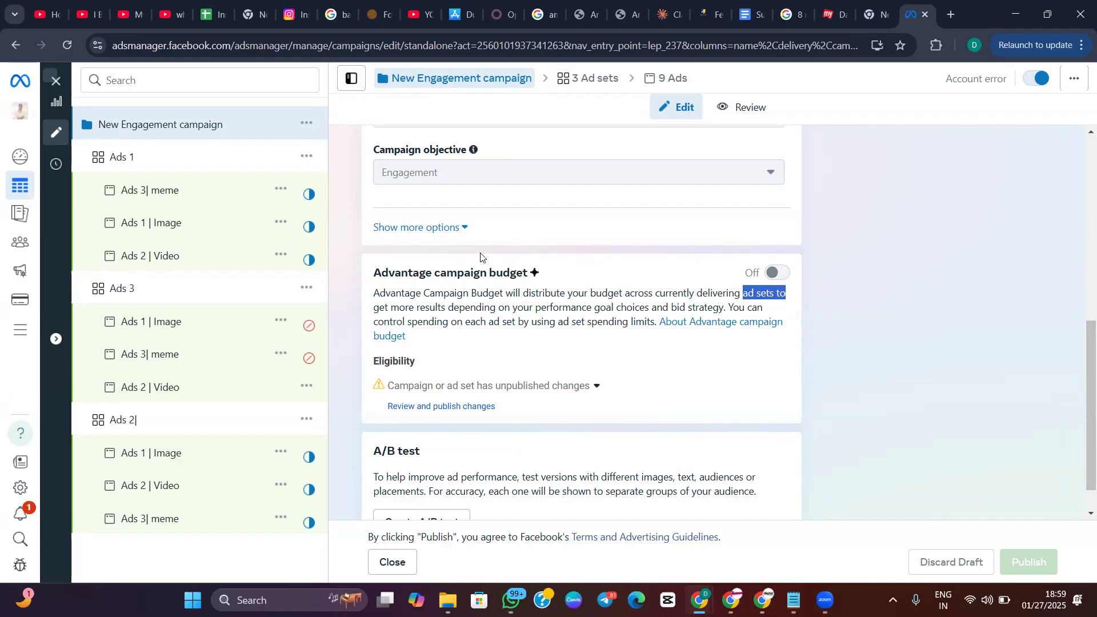
{"action": "mouse_move", "coordinate": [768, 283]}
Leave the editor and switch off the first New Engagement campaign in the campaigns list
{"action": "scroll", "coordinate": [629, 331], "scroll_direction": "down", "scroll_amount": 1}
{"action": "scroll", "coordinate": [656, 347], "scroll_direction": "up", "scroll_amount": 5}
{"action": "scroll", "coordinate": [653, 350], "scroll_direction": "up", "scroll_amount": 3}
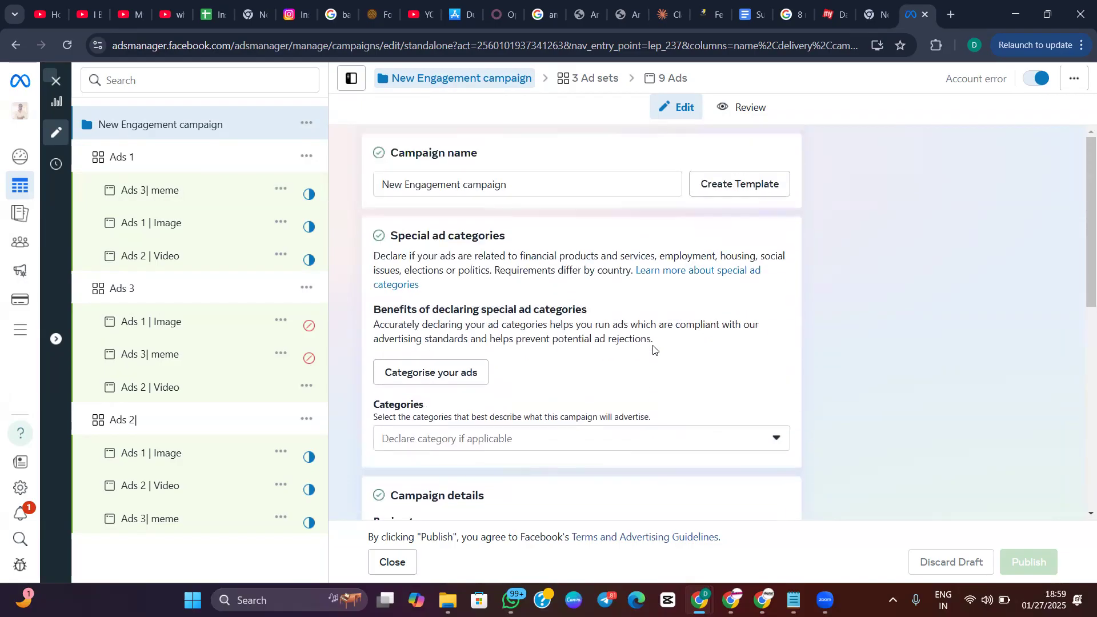
{"action": "left_click", "coordinate": [55, 87]}
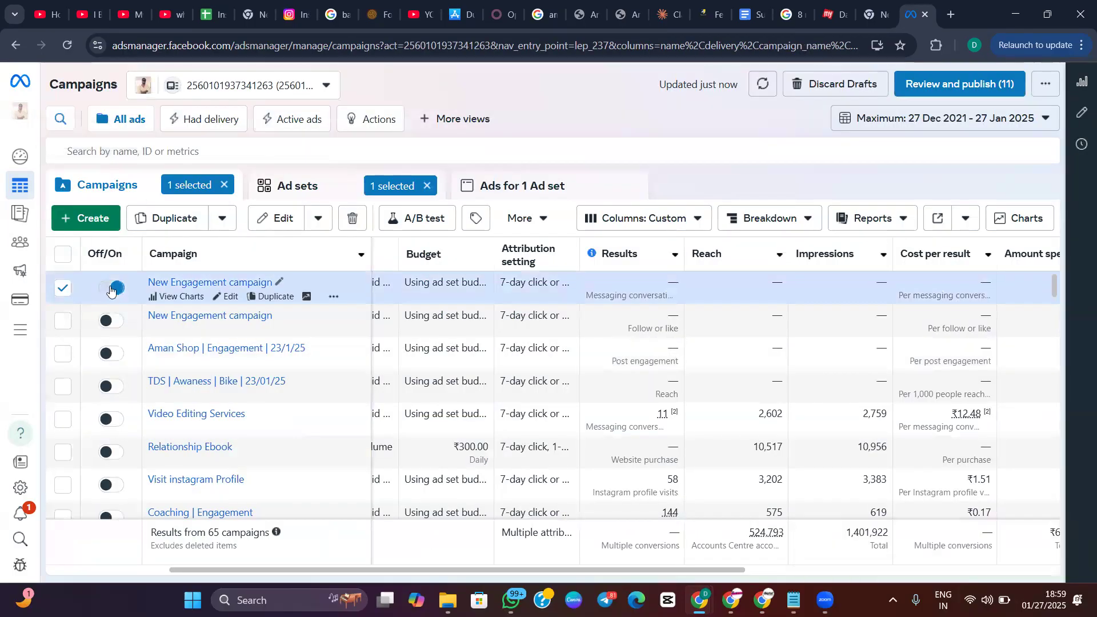
{"action": "left_click", "coordinate": [112, 288]}
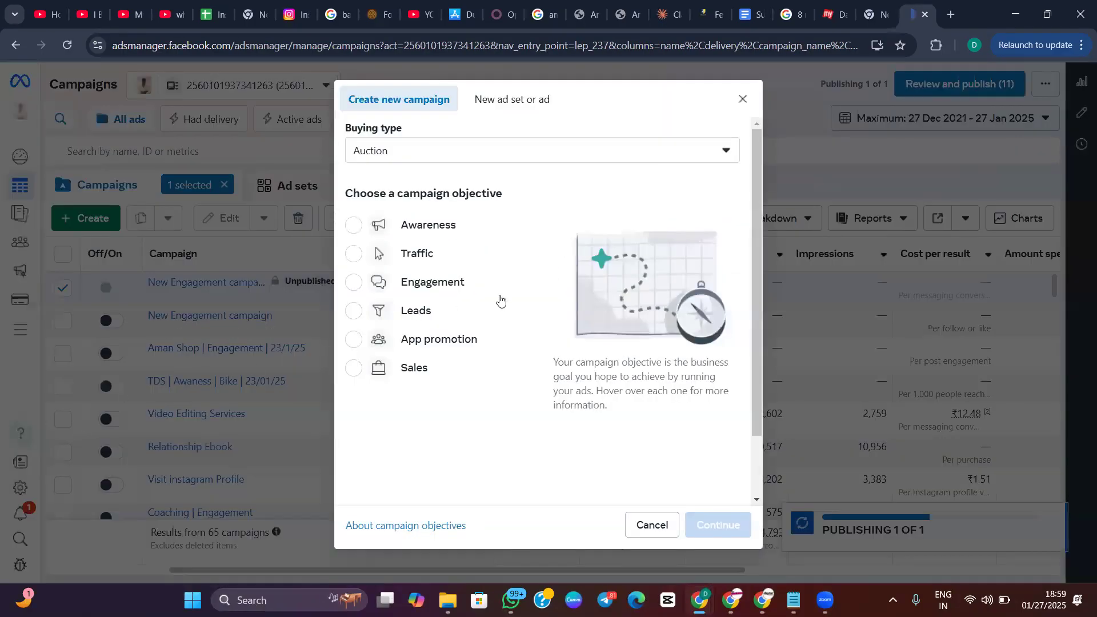
Create a new Engagement campaign using the manual engagement campaign setup
{"action": "left_click", "coordinate": [497, 288]}
{"action": "left_click", "coordinate": [723, 526]}
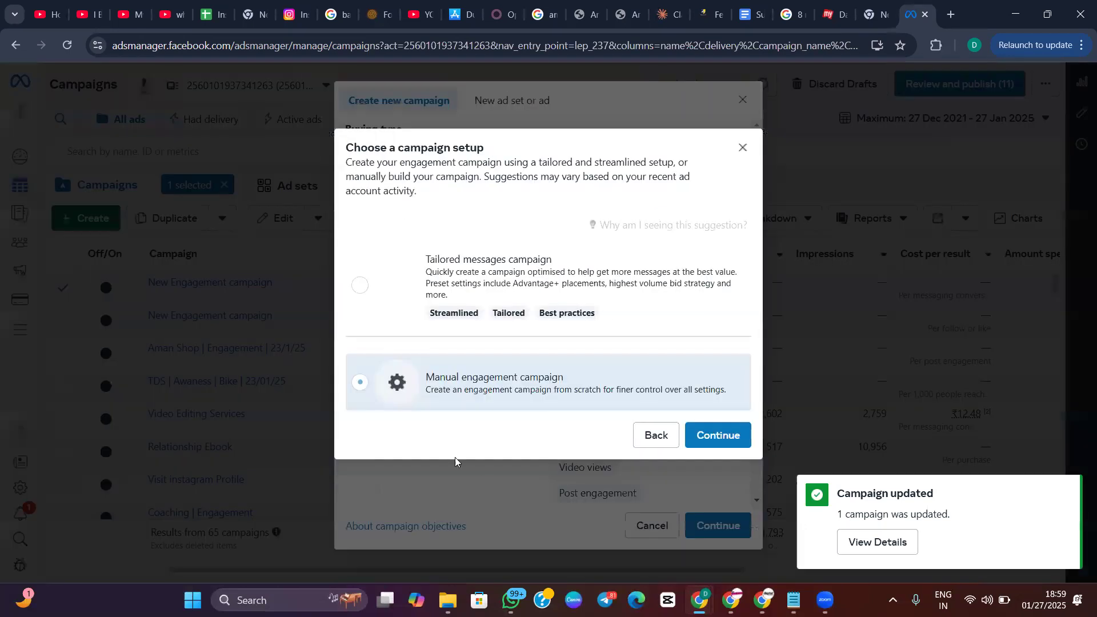
{"action": "left_click", "coordinate": [711, 437]}
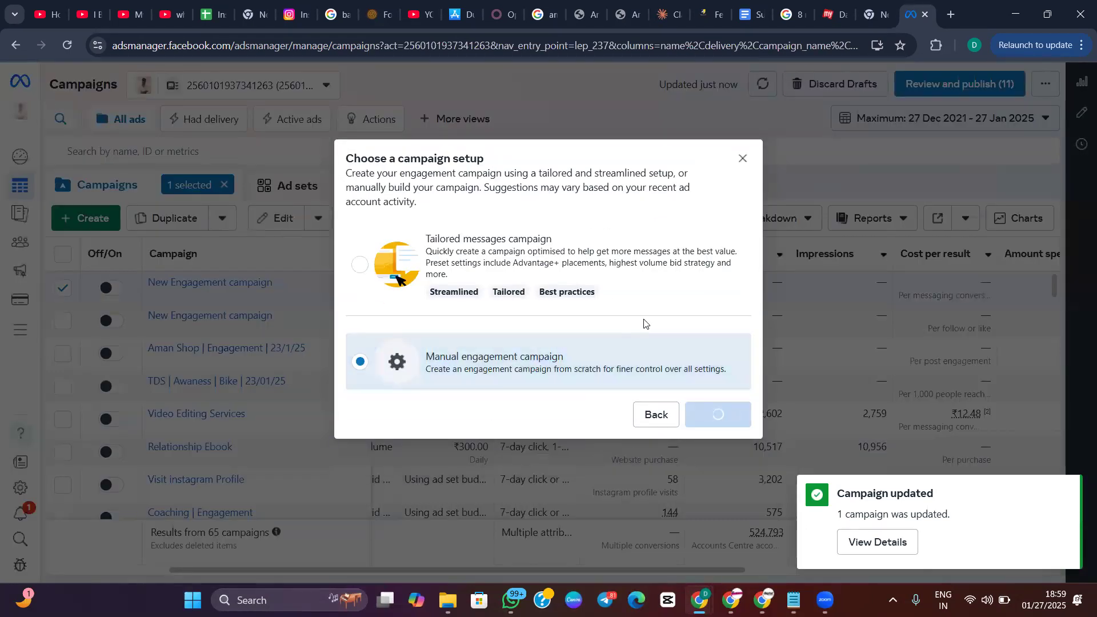
{"action": "scroll", "coordinate": [720, 357], "scroll_direction": "down", "scroll_amount": 5}
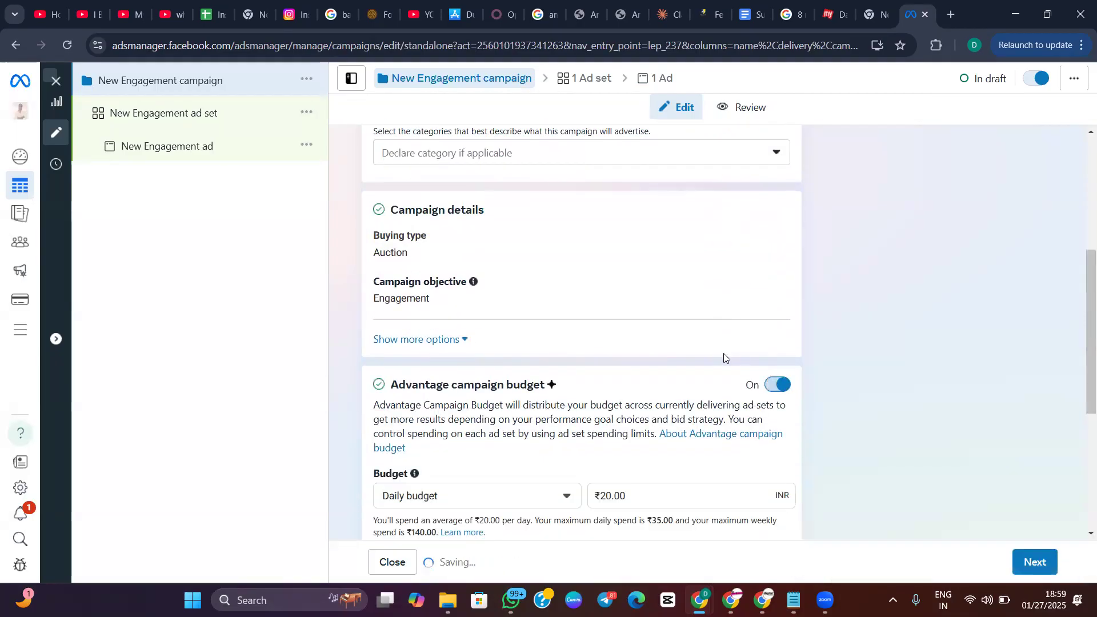
Change the campaign's daily budget from ₹20.00 to ₹200.00
{"action": "scroll", "coordinate": [536, 307], "scroll_direction": "down", "scroll_amount": 4}
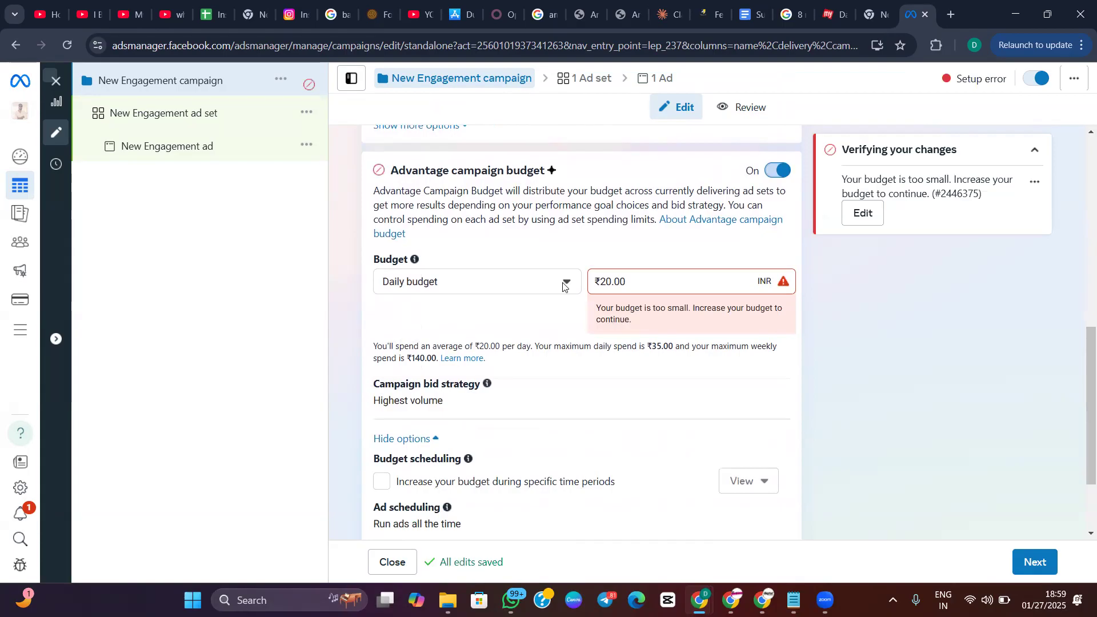
{"action": "triple_click", "coordinate": [631, 282]}
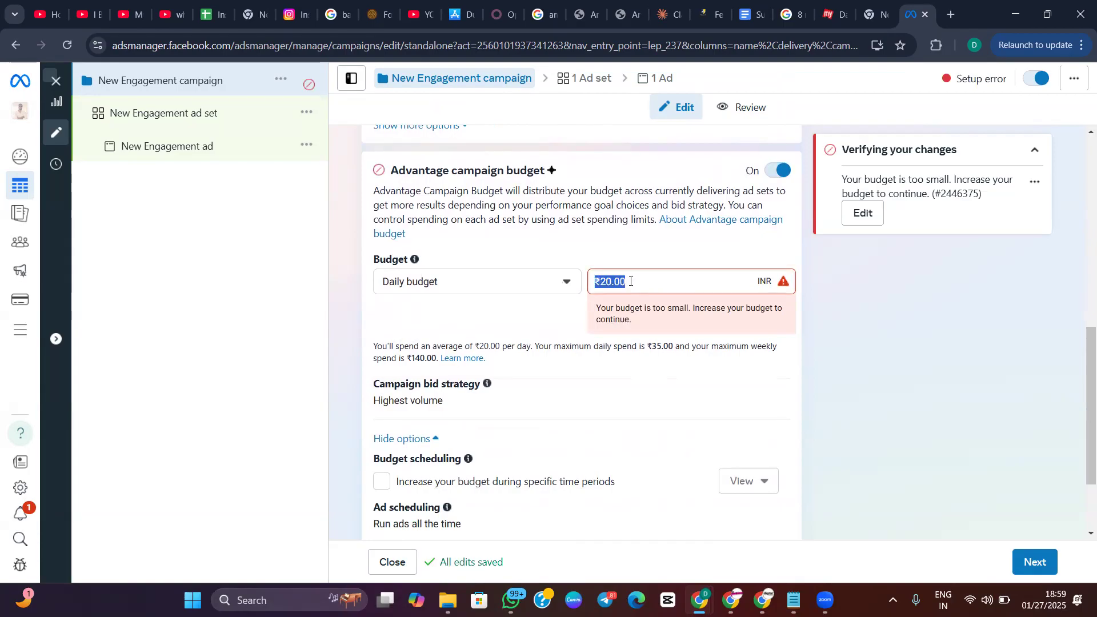
{"action": "type", "text": "200"}
{"action": "left_click", "coordinate": [523, 321]}
{"action": "left_click_drag", "start_coordinate": [436, 192], "coordinate": [699, 205]}
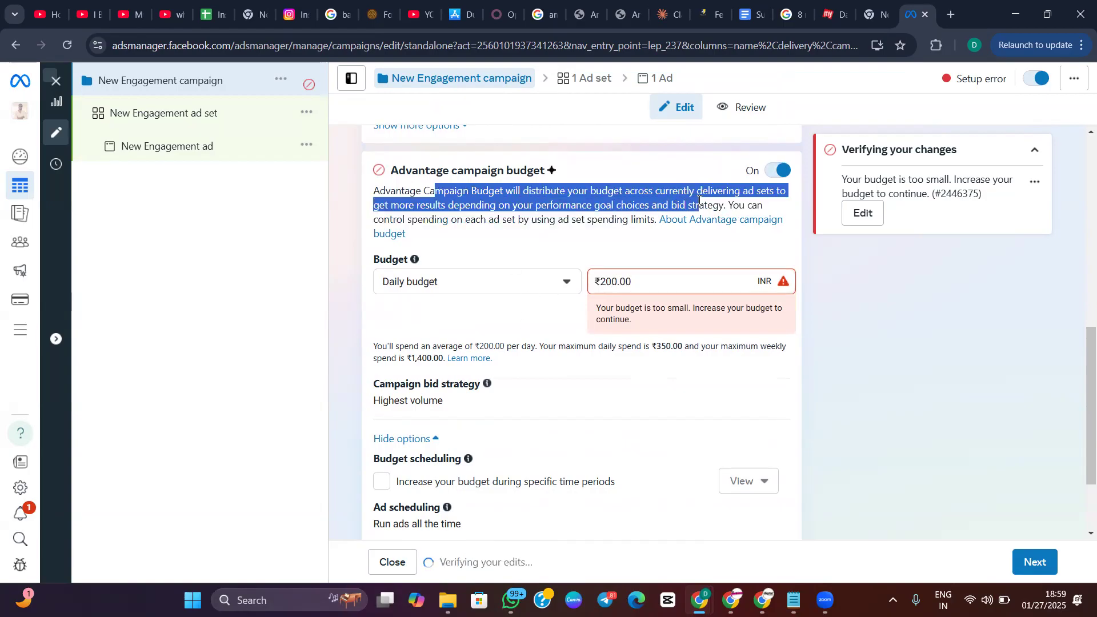
{"action": "left_click", "coordinate": [393, 167]}
{"action": "left_click_drag", "start_coordinate": [392, 167], "coordinate": [560, 192]}
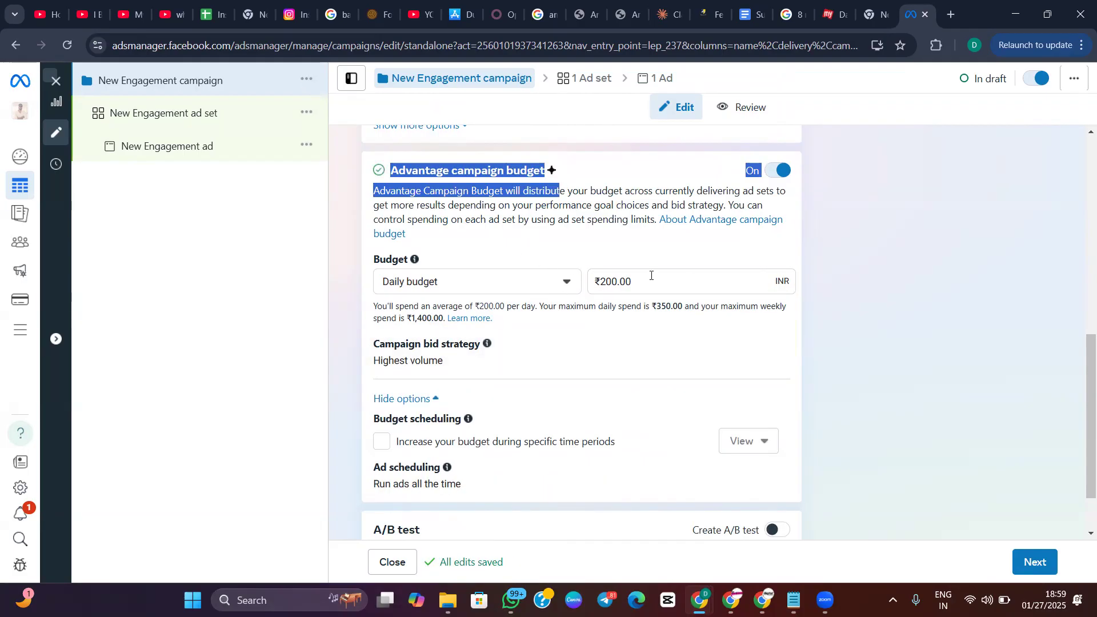
{"action": "left_click", "coordinate": [617, 250]}
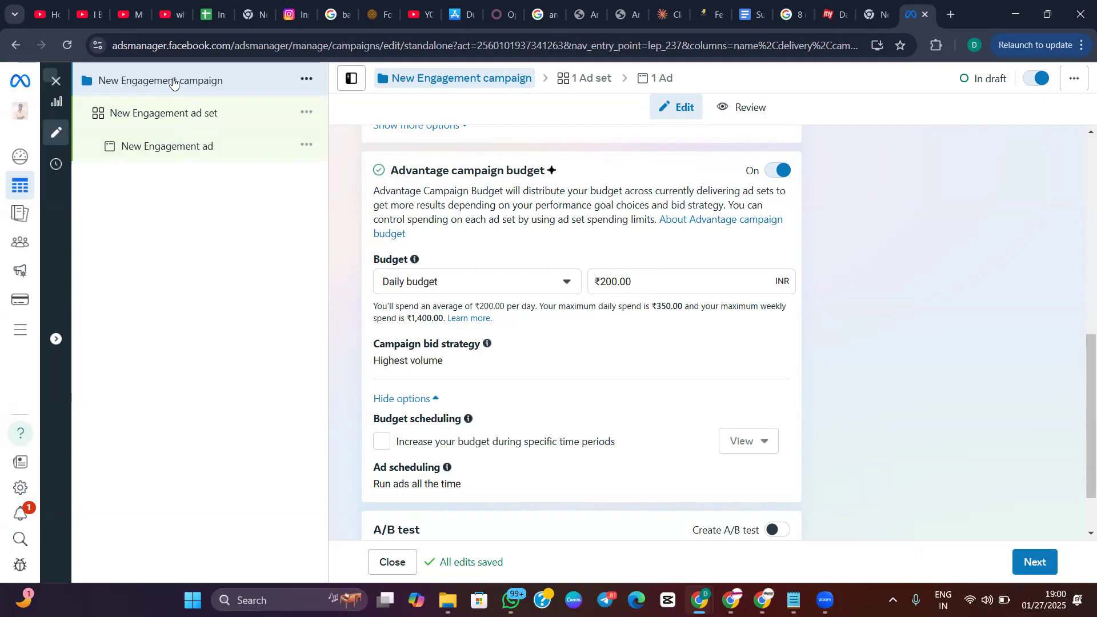
Turn Advantage campaign budget off, then view the ad and ad set settings
{"action": "left_click", "coordinate": [660, 278]}
{"action": "double_click", "coordinate": [660, 279]}
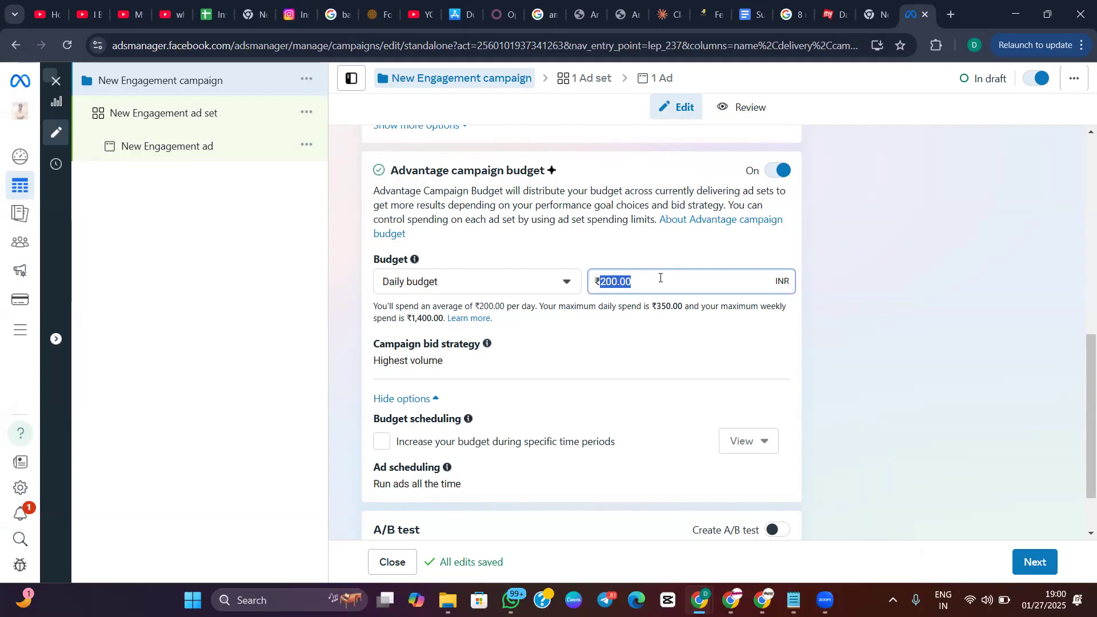
{"action": "left_click", "coordinate": [772, 171]}
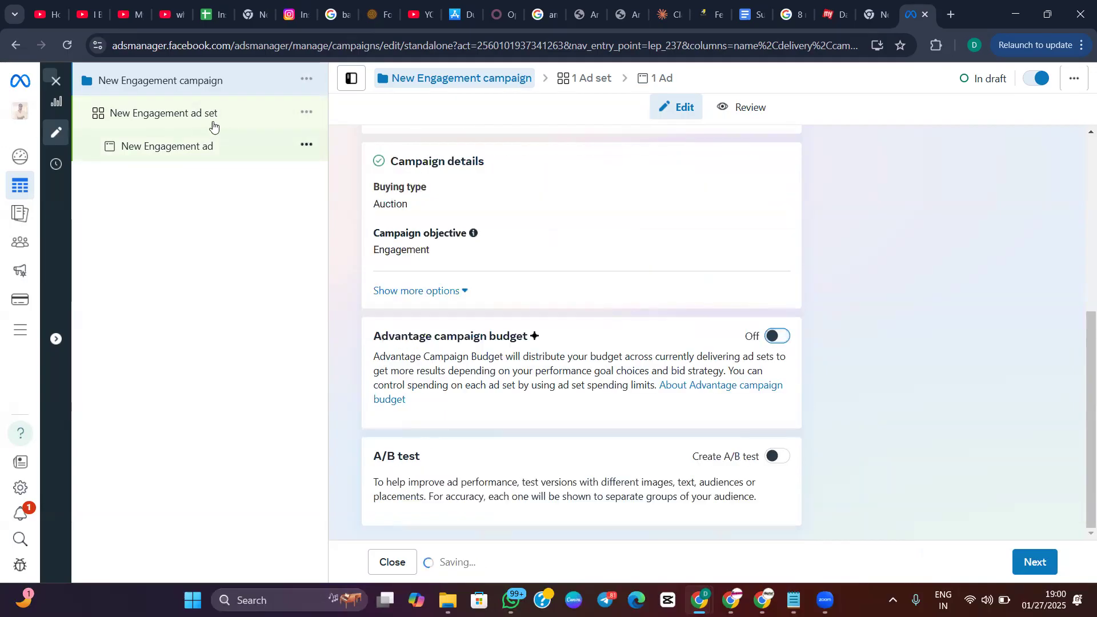
{"action": "left_click", "coordinate": [240, 160]}
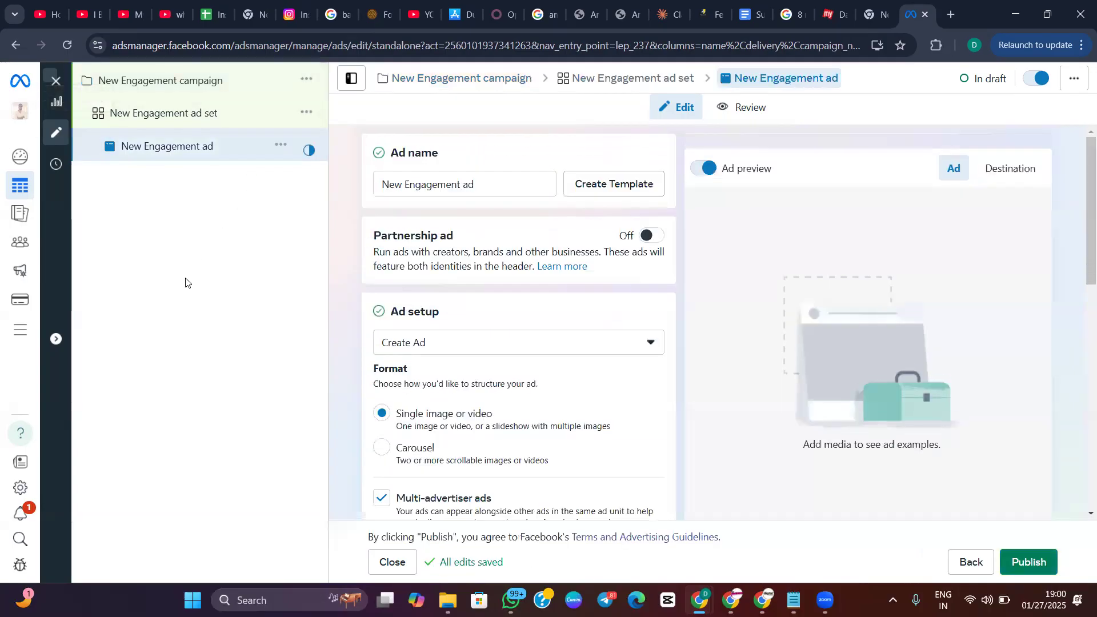
{"action": "left_click", "coordinate": [188, 113]}
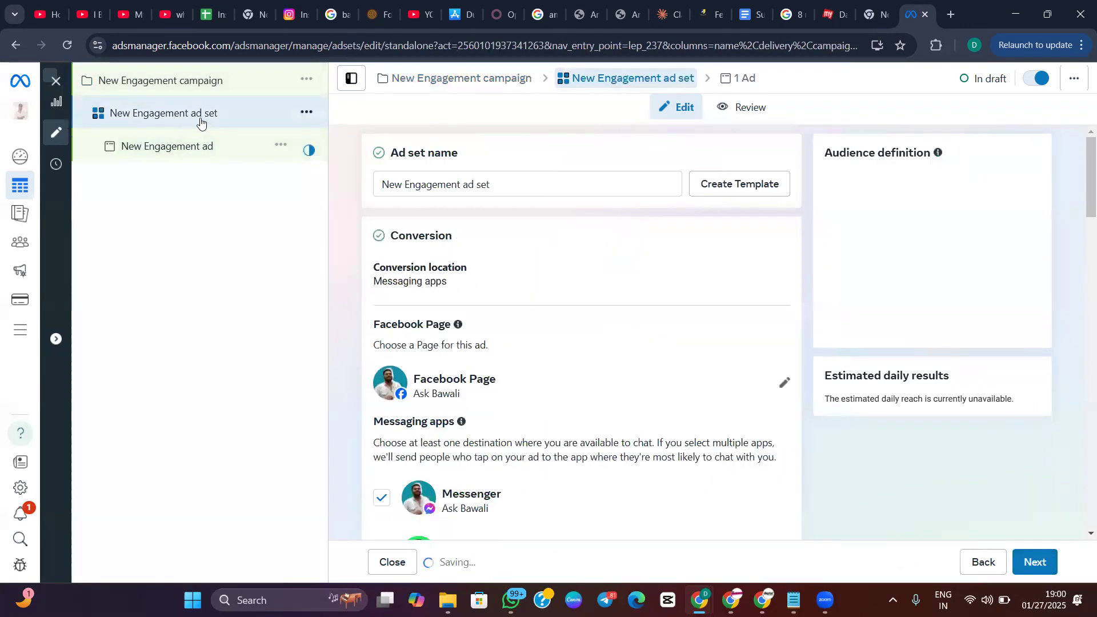
{"action": "scroll", "coordinate": [520, 342], "scroll_direction": "down", "scroll_amount": 15}
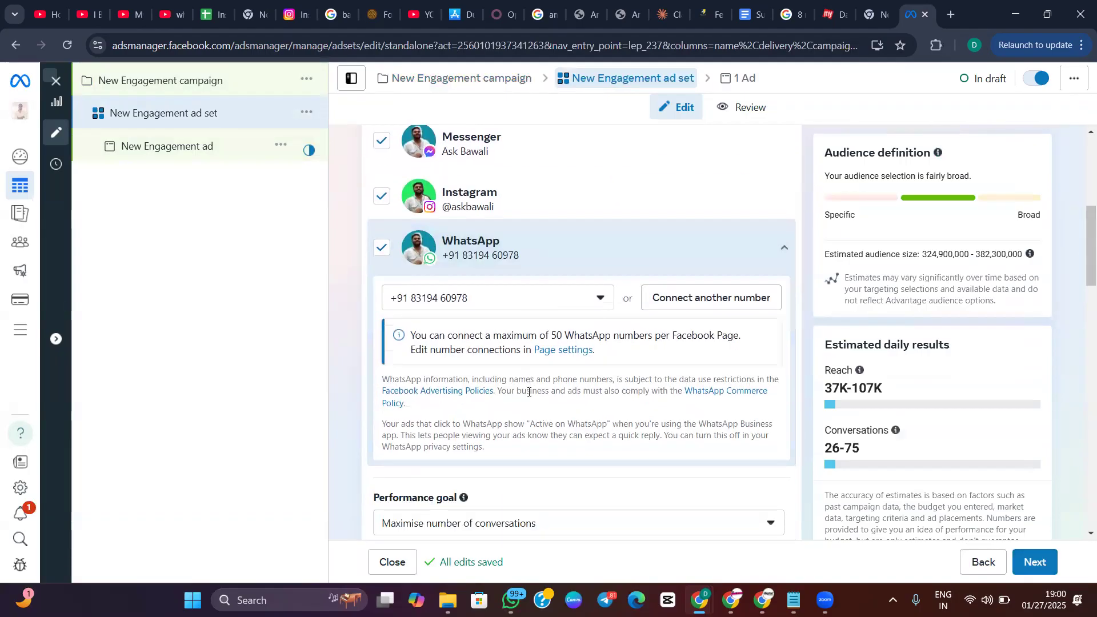
{"action": "scroll", "coordinate": [530, 407], "scroll_direction": "down", "scroll_amount": 1}
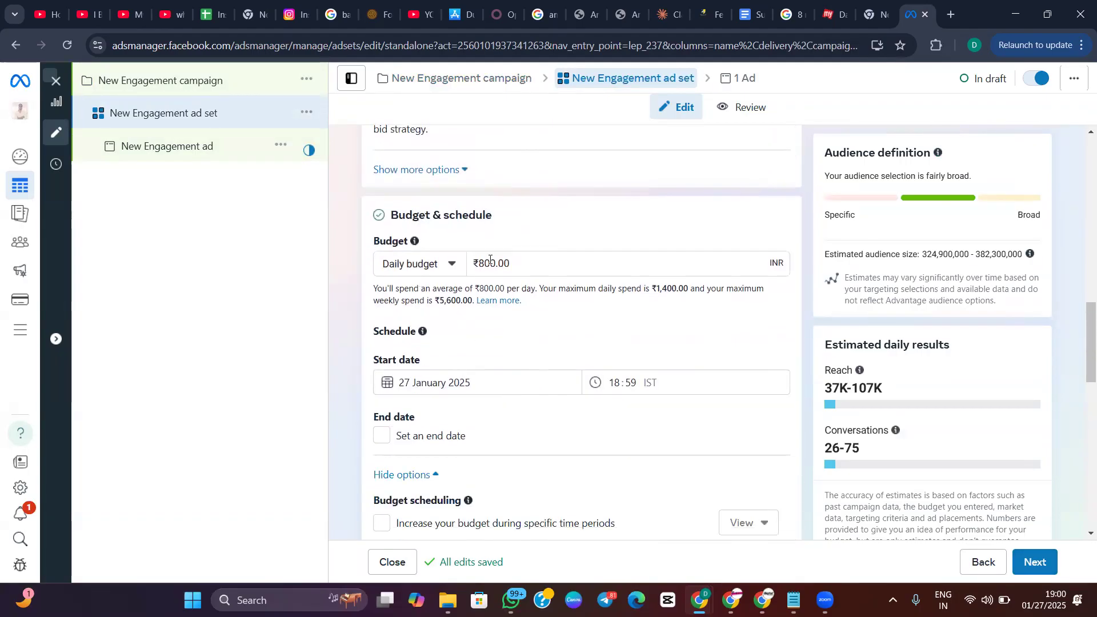
Turn Advantage campaign budget back on and check the ad set's Budget & schedule section
{"action": "left_click", "coordinate": [220, 83]}
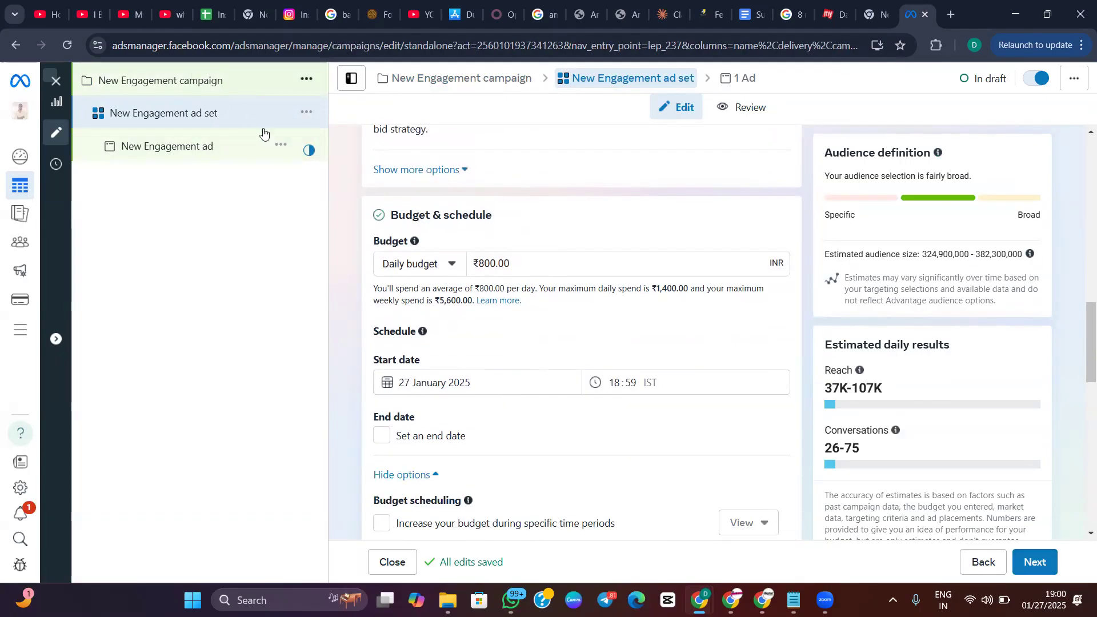
{"action": "scroll", "coordinate": [668, 413], "scroll_direction": "down", "scroll_amount": 5}
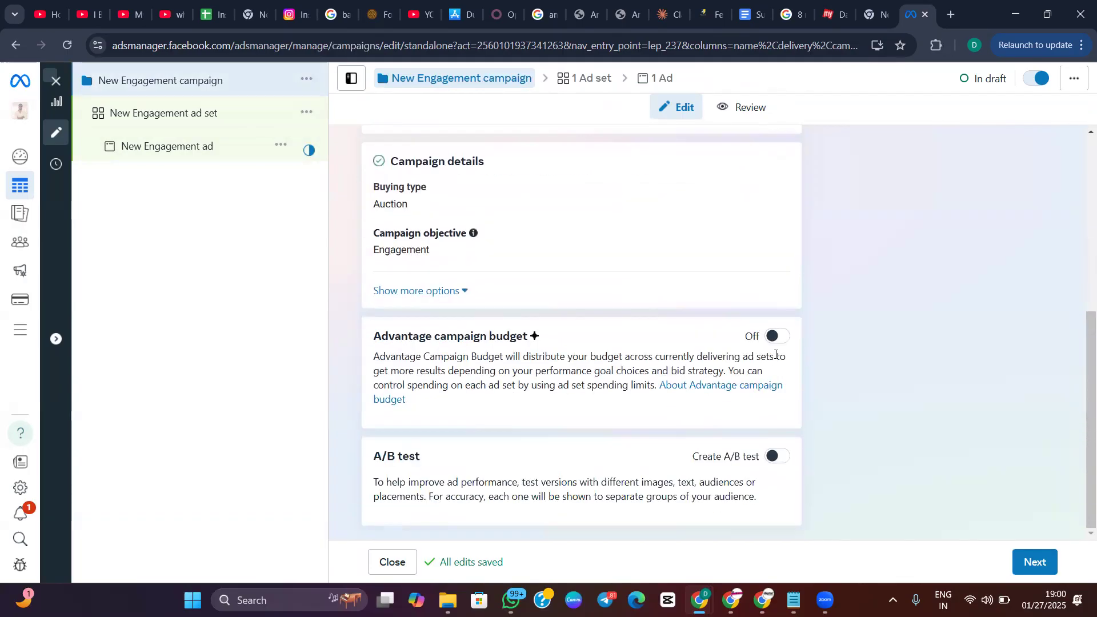
{"action": "left_click", "coordinate": [780, 339]}
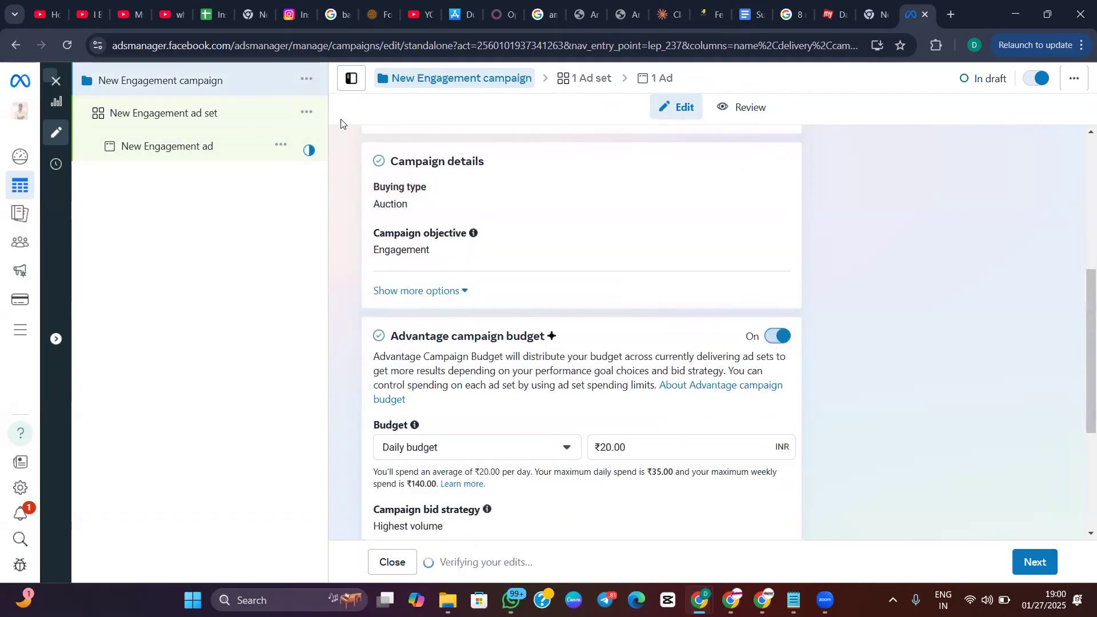
{"action": "left_click", "coordinate": [164, 114]}
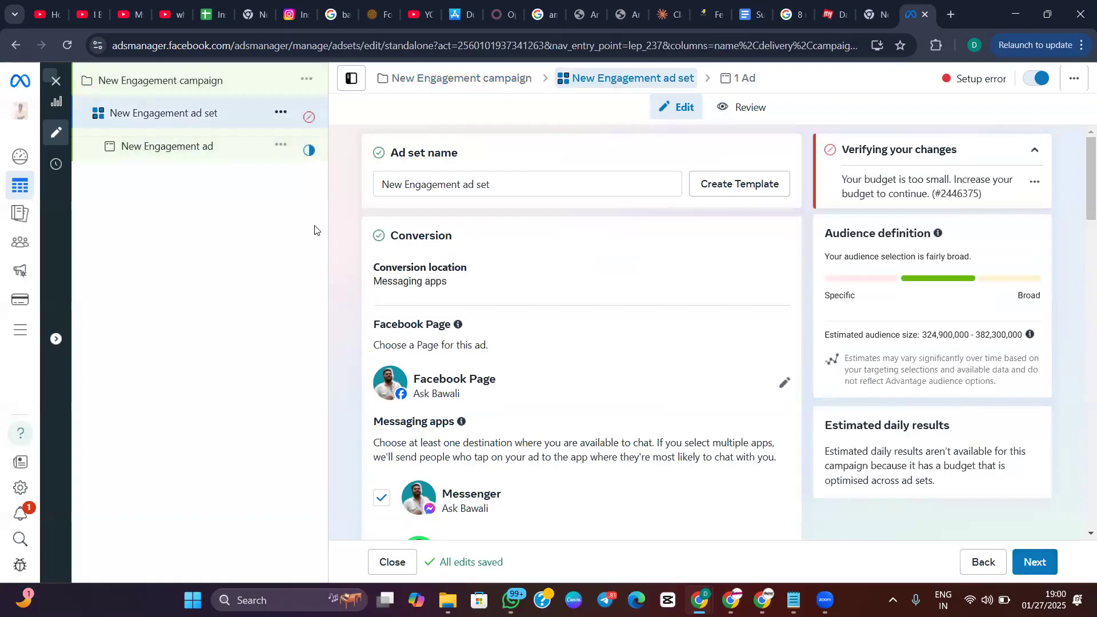
{"action": "scroll", "coordinate": [706, 398], "scroll_direction": "down", "scroll_amount": 13}
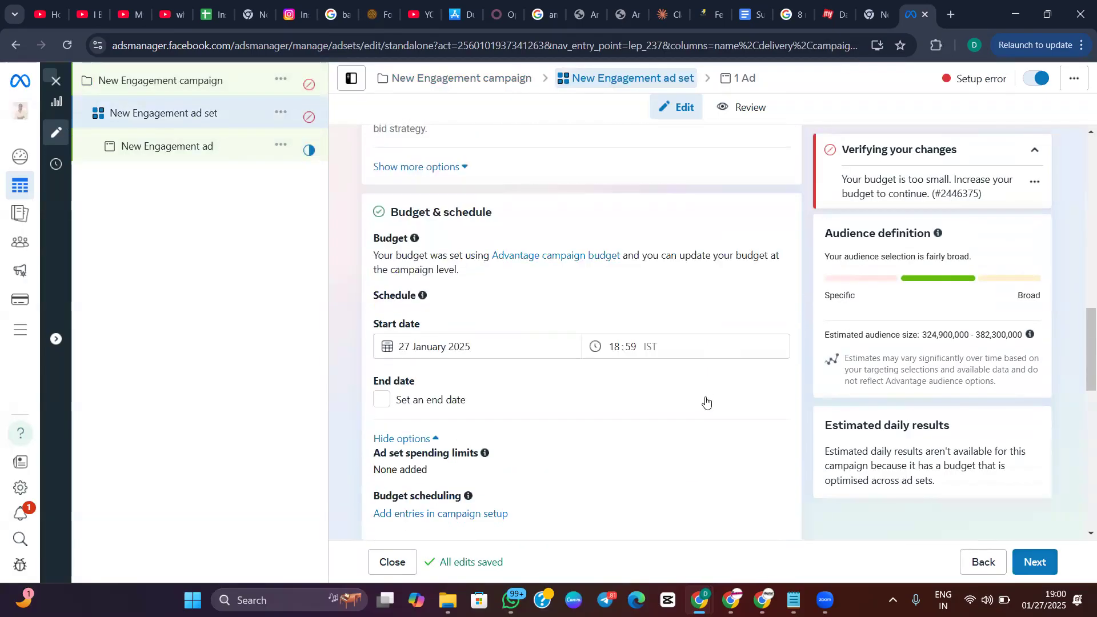
{"action": "scroll", "coordinate": [706, 402], "scroll_direction": "down", "scroll_amount": 9}
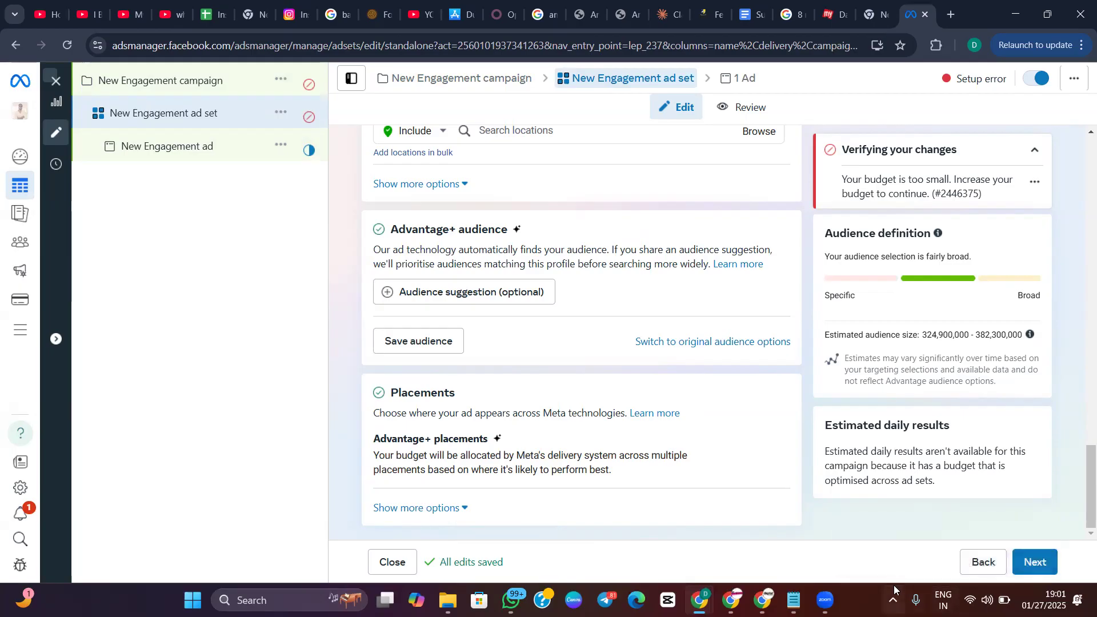
{"action": "mouse_move", "coordinate": [793, 600]}
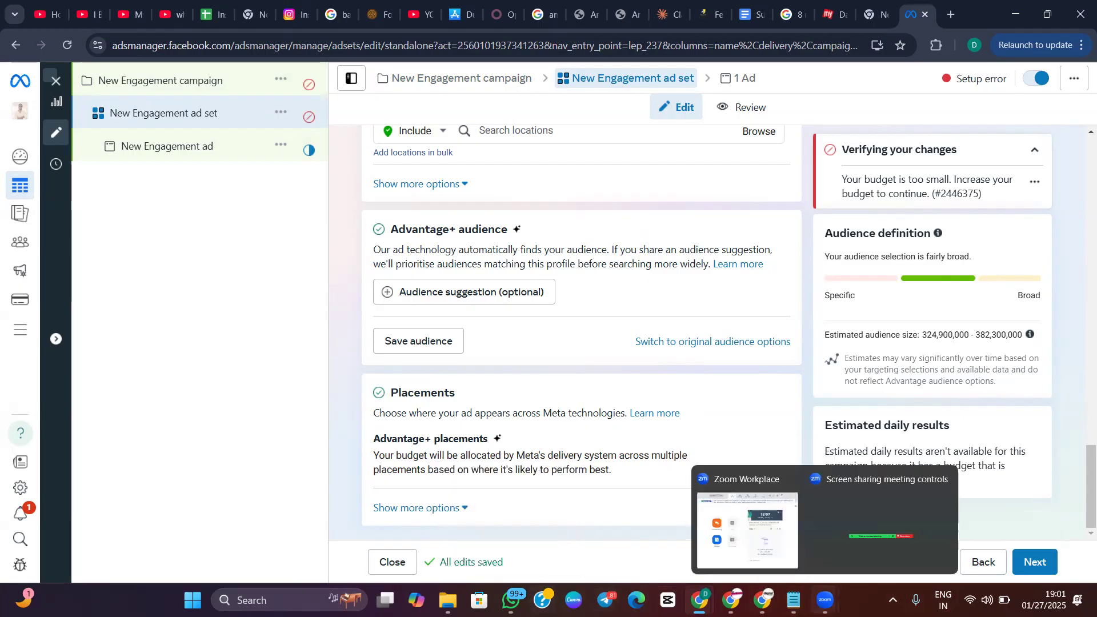
Duplicate the Ads Set 3 | Brands box and place the copy to its right
{"action": "left_click", "coordinate": [760, 529]}
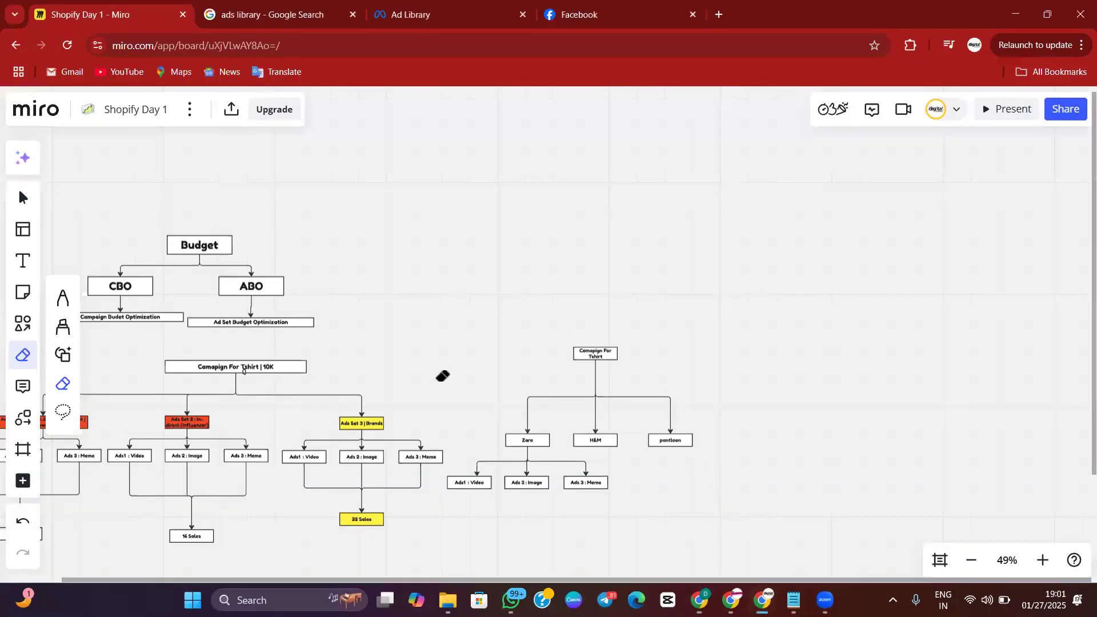
{"action": "scroll", "coordinate": [592, 441], "scroll_direction": "up", "scroll_amount": 1}
{"action": "scroll", "coordinate": [598, 445], "scroll_direction": "down", "scroll_amount": 2}
{"action": "scroll", "coordinate": [605, 423], "scroll_direction": "down", "scroll_amount": 2}
{"action": "scroll", "coordinate": [416, 383], "scroll_direction": "up", "scroll_amount": 2}
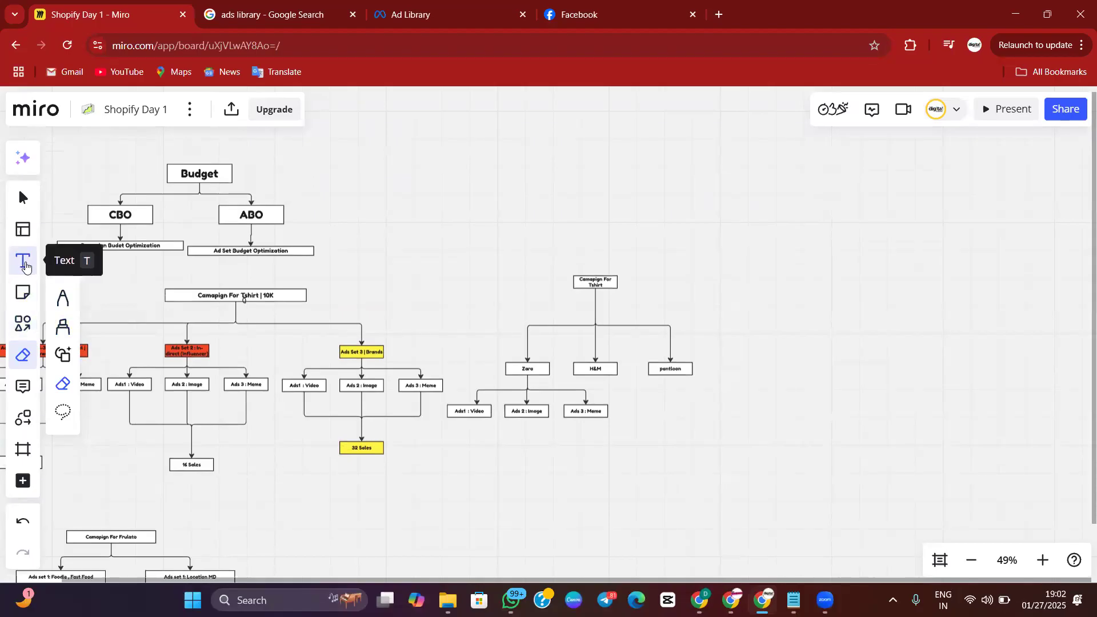
{"action": "left_click", "coordinate": [23, 198]}
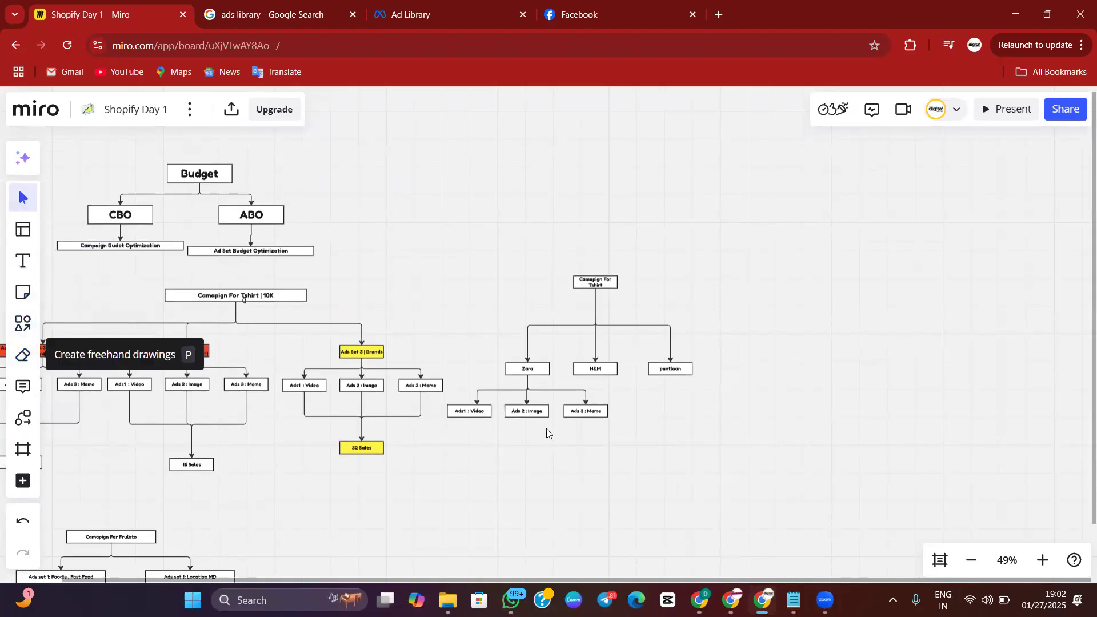
{"action": "scroll", "coordinate": [571, 411], "scroll_direction": "up", "scroll_amount": 3}
{"action": "scroll", "coordinate": [596, 386], "scroll_direction": "down", "scroll_amount": 2}
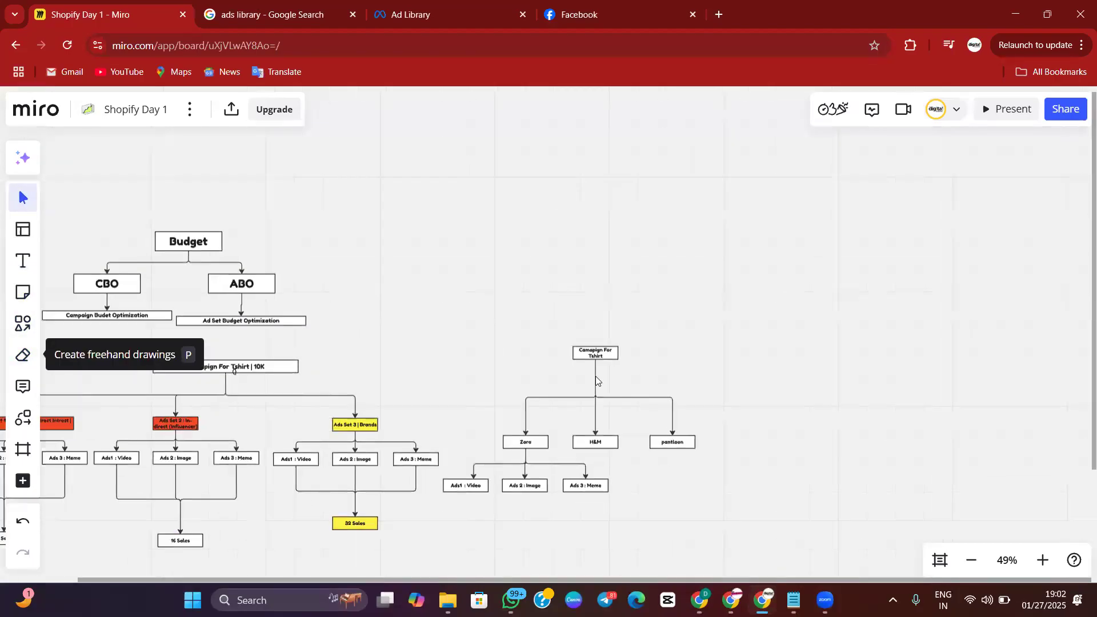
{"action": "scroll", "coordinate": [596, 379], "scroll_direction": "up", "scroll_amount": 5, "text": "ctrl"}
{"action": "scroll", "coordinate": [553, 393], "scroll_direction": "down", "scroll_amount": 2}
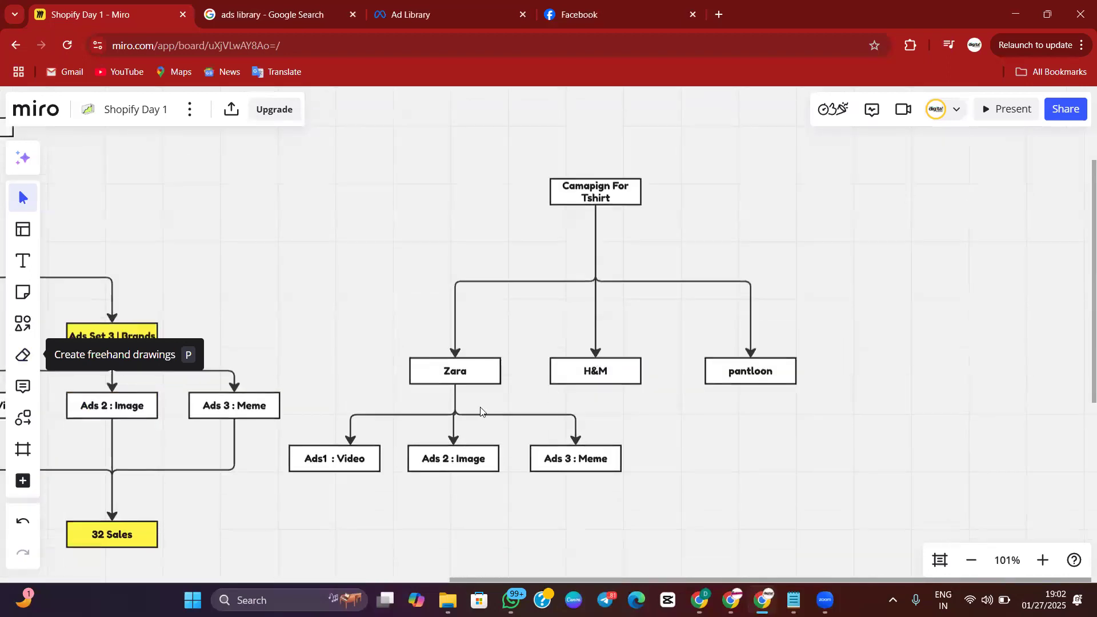
{"action": "scroll", "coordinate": [481, 409], "scroll_direction": "left", "scroll_amount": 10}
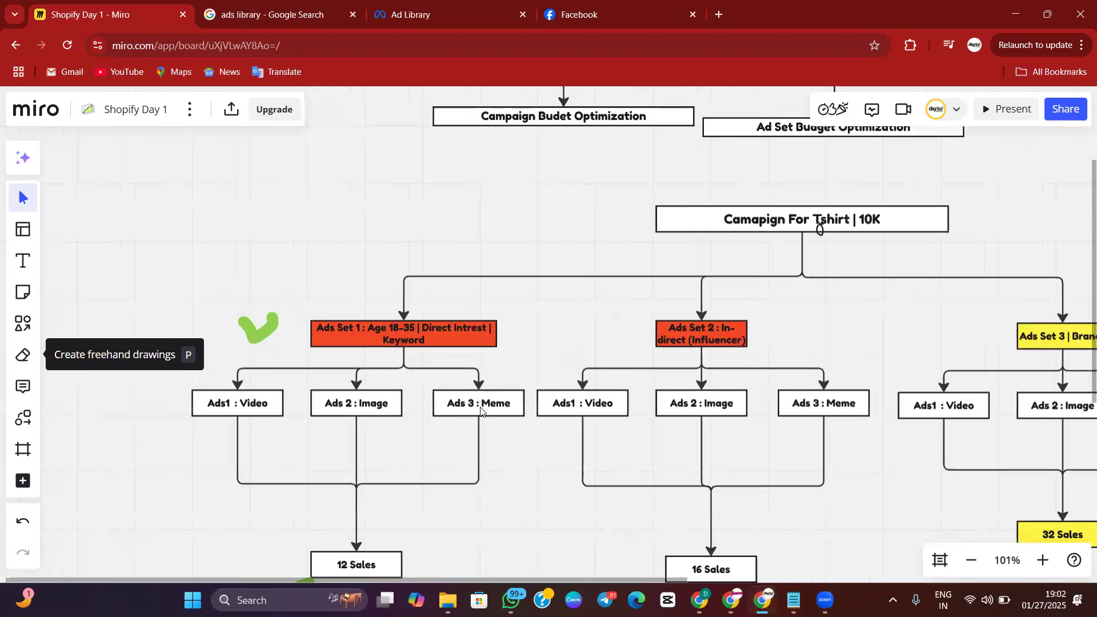
{"action": "scroll", "coordinate": [336, 356], "scroll_direction": "right", "scroll_amount": 3}
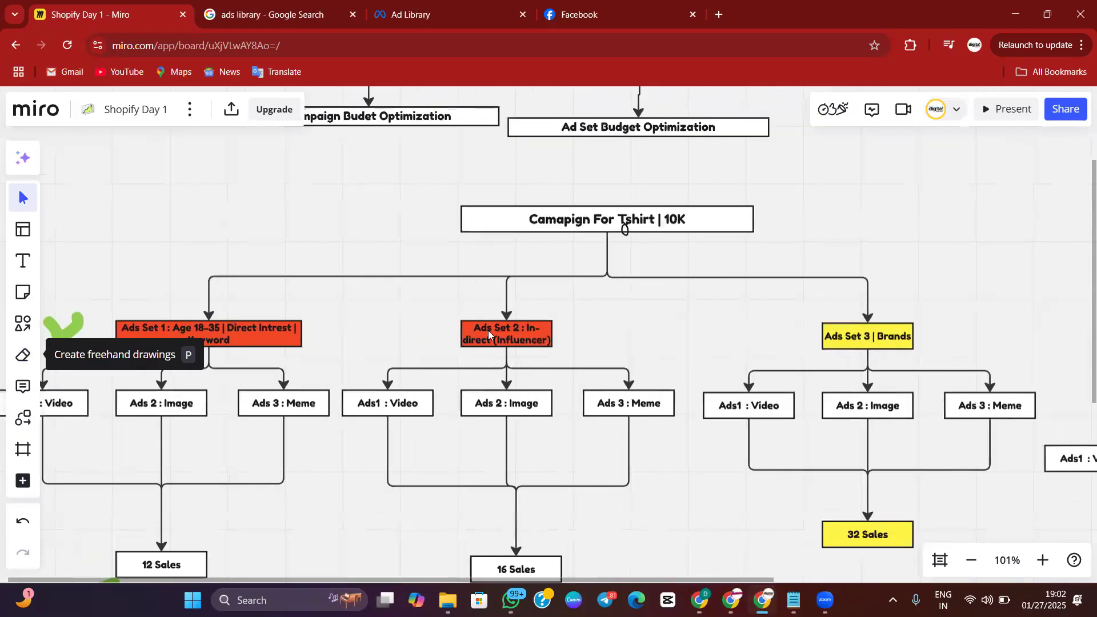
{"action": "scroll", "coordinate": [498, 330], "scroll_direction": "right", "scroll_amount": 3}
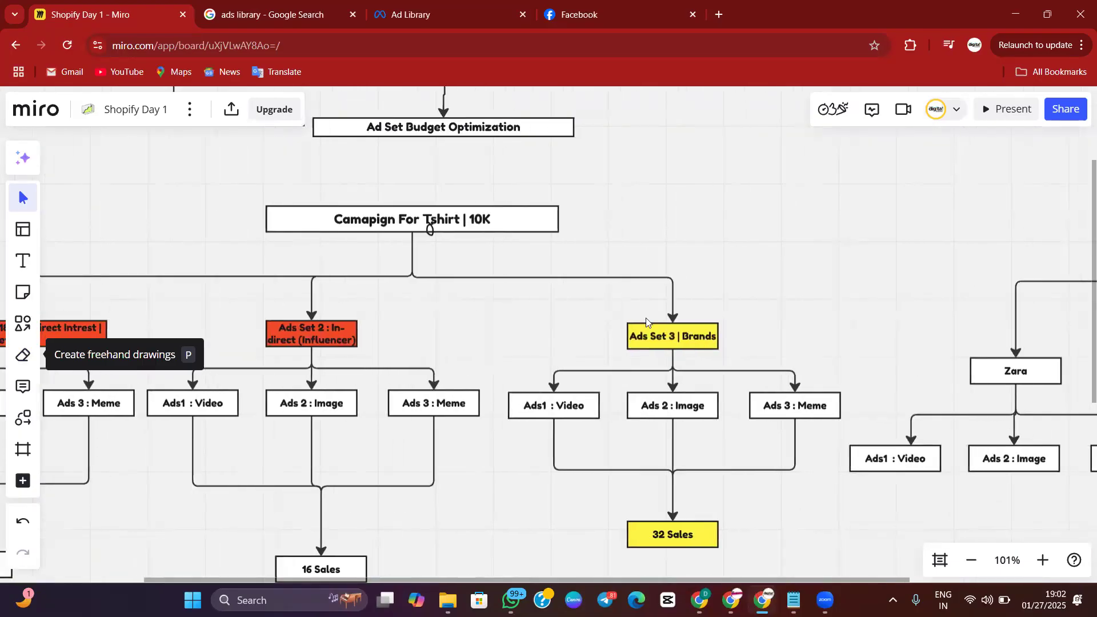
{"action": "left_click", "coordinate": [659, 334]}
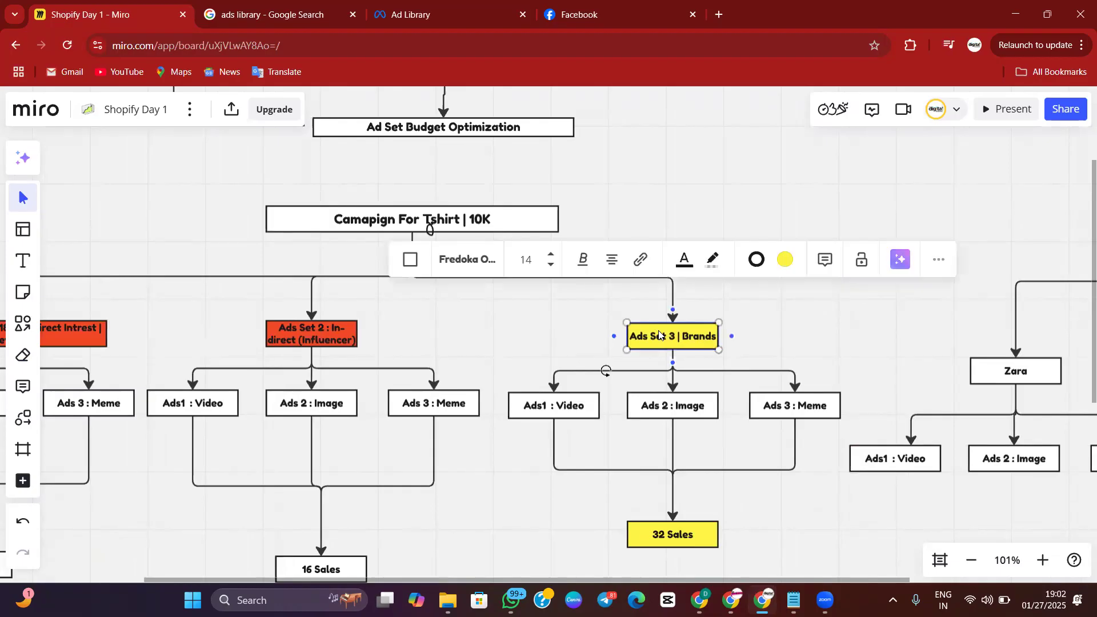
{"action": "key", "text": "ctrl+c"}
{"action": "key", "text": "ctrl+v"}
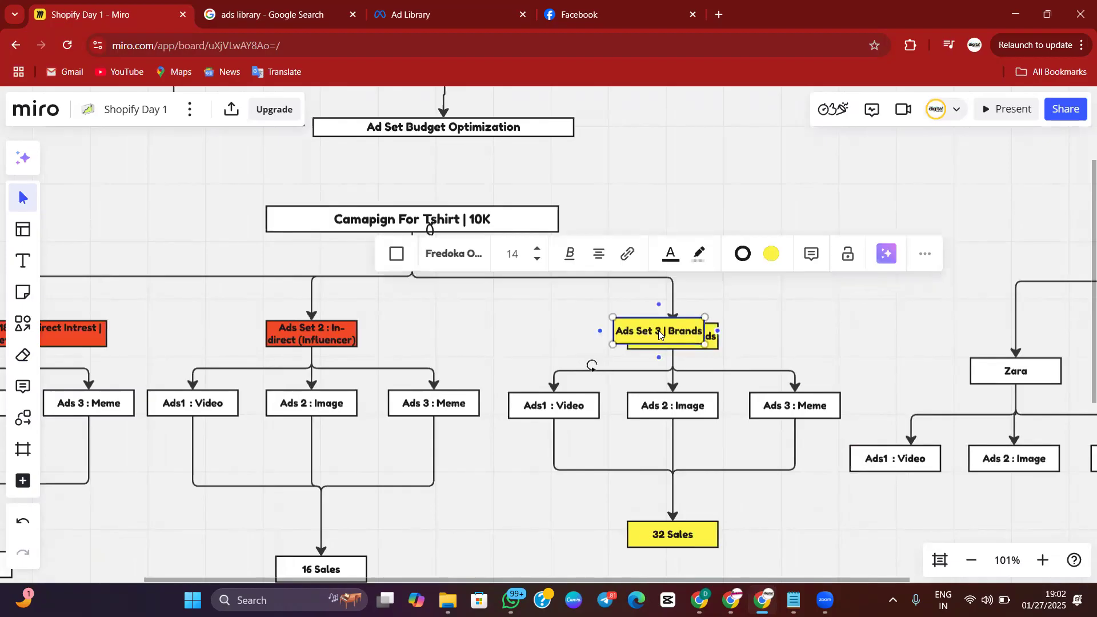
{"action": "left_click_drag", "start_coordinate": [658, 331], "coordinate": [820, 335]}
Relabel the copied box as 'ALL'
{"action": "double_click", "coordinate": [820, 336]}
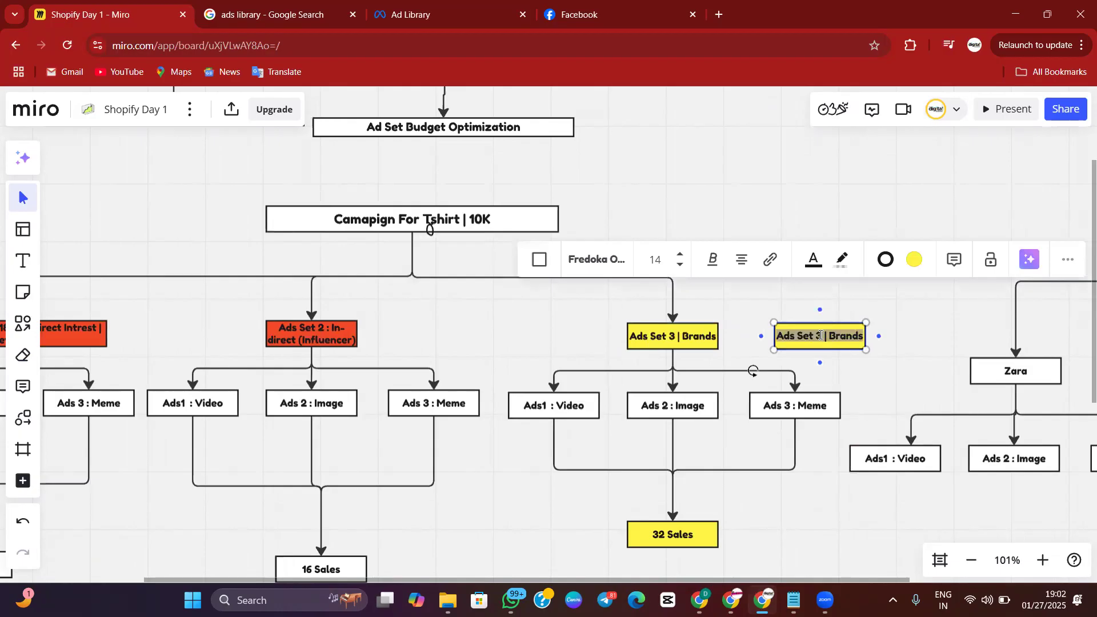
{"action": "type", "text": "ALL"}
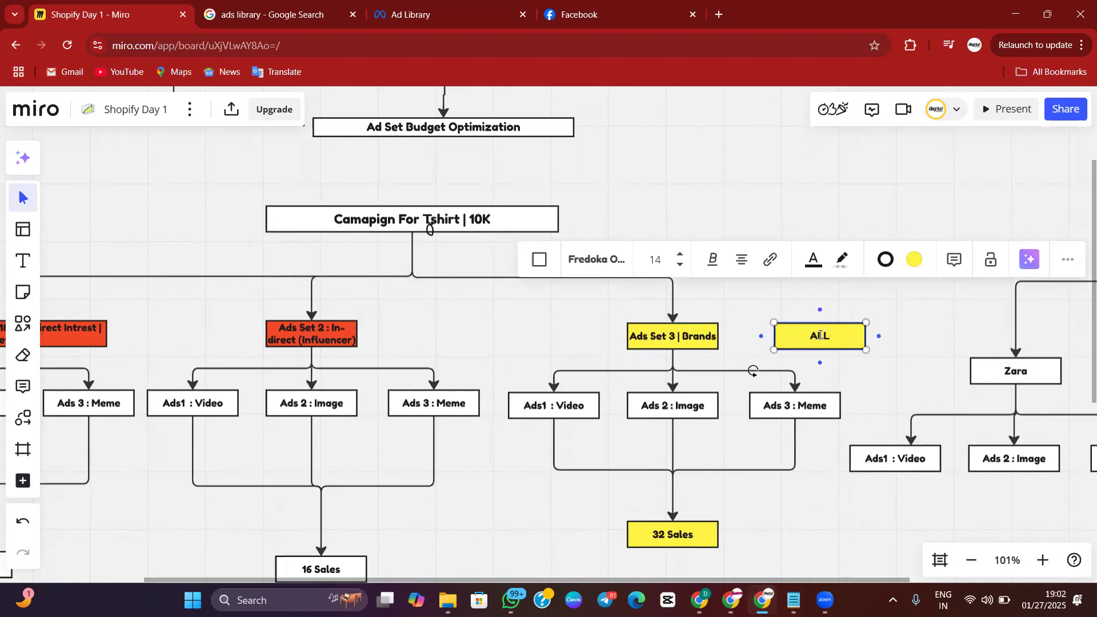
{"action": "left_click", "coordinate": [735, 298]}
Draw an arrow from the Camapign For Tshirt | 10K box to the ALL box
{"action": "left_click", "coordinate": [469, 227]}
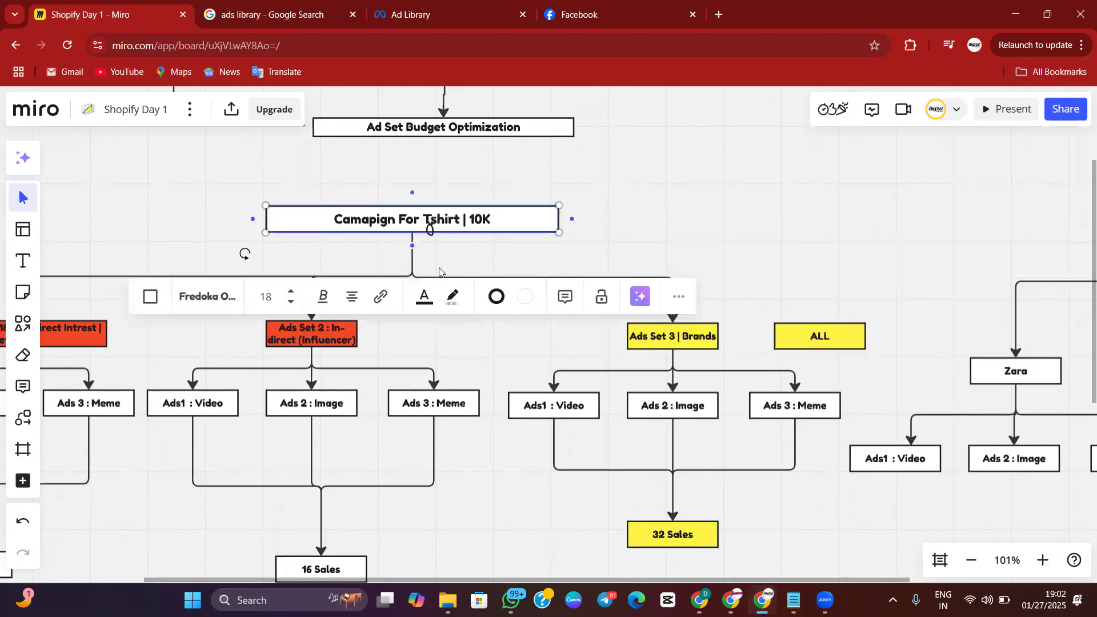
{"action": "left_click_drag", "start_coordinate": [412, 246], "coordinate": [820, 323]}
{"action": "left_click", "coordinate": [863, 220]}
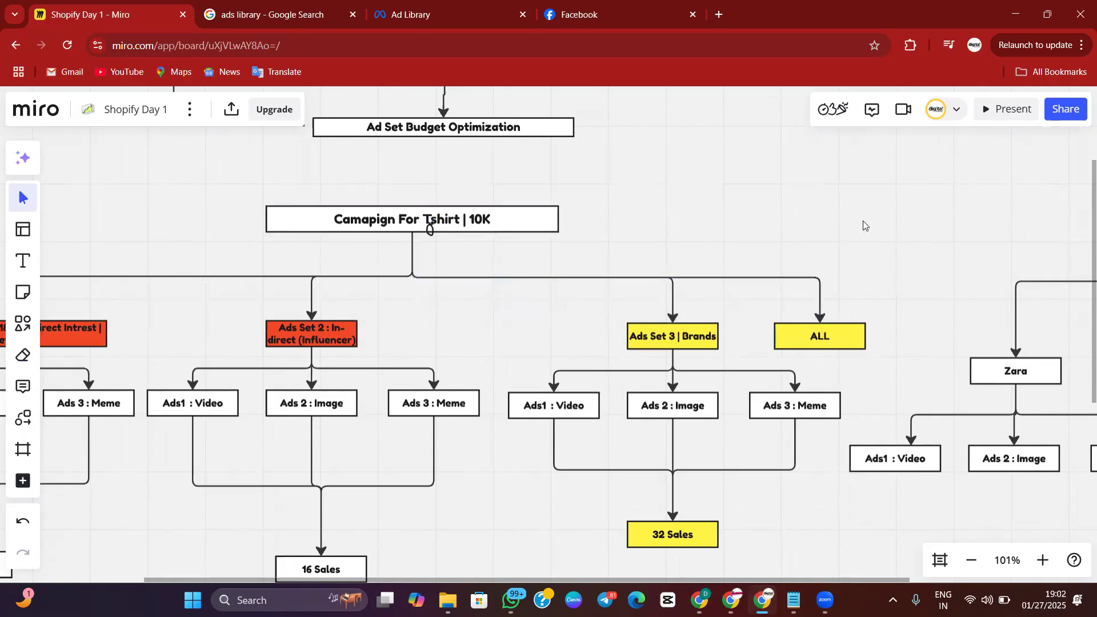
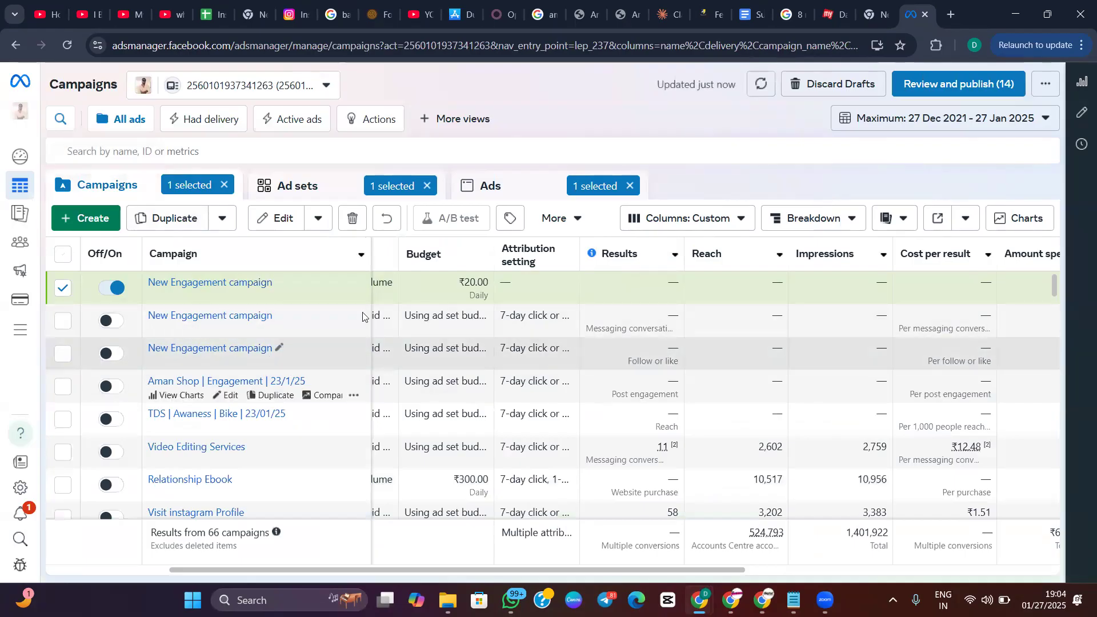
Switch the campaigns table from the Custom column preset to Performance and scroll through it
{"action": "left_click_drag", "start_coordinate": [425, 570], "coordinate": [1035, 568]}
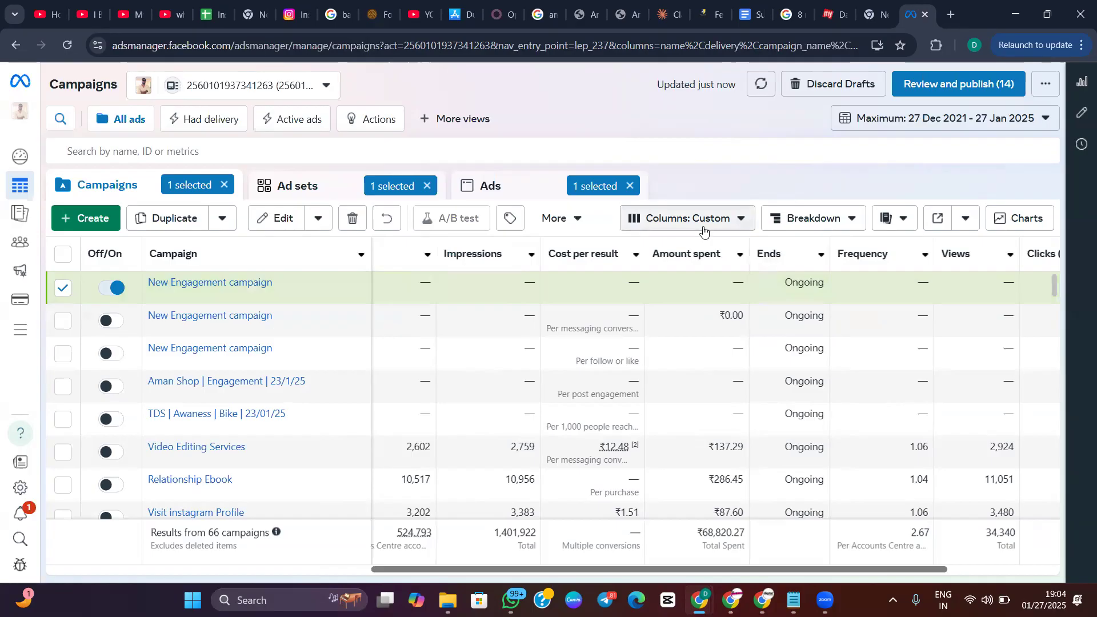
{"action": "left_click", "coordinate": [661, 219]}
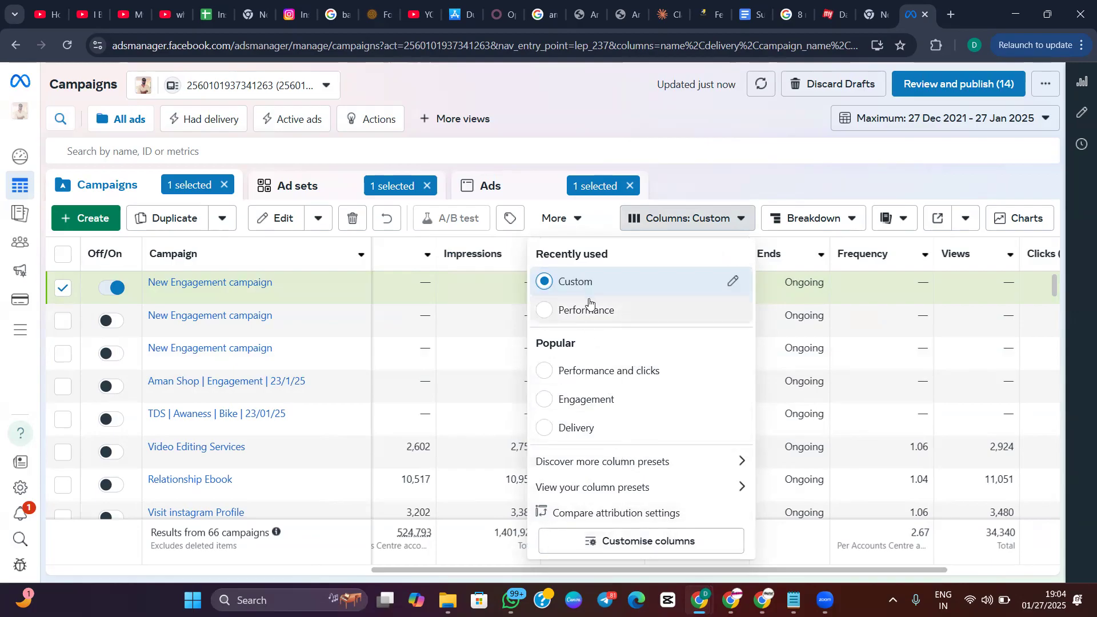
{"action": "left_click", "coordinate": [600, 318]}
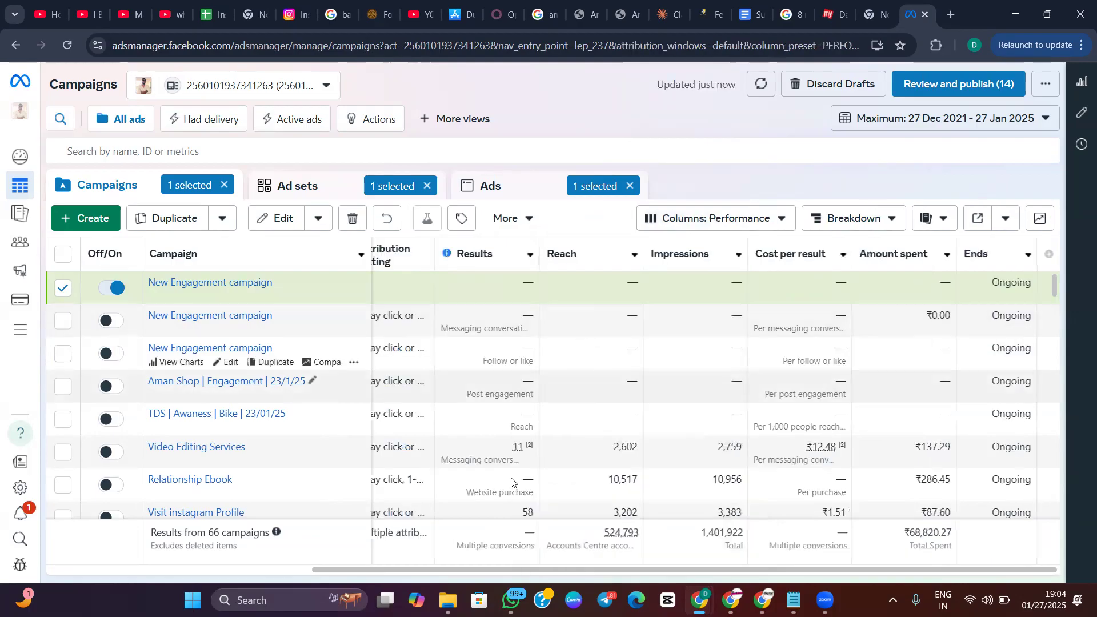
{"action": "left_click_drag", "start_coordinate": [578, 569], "coordinate": [251, 532]}
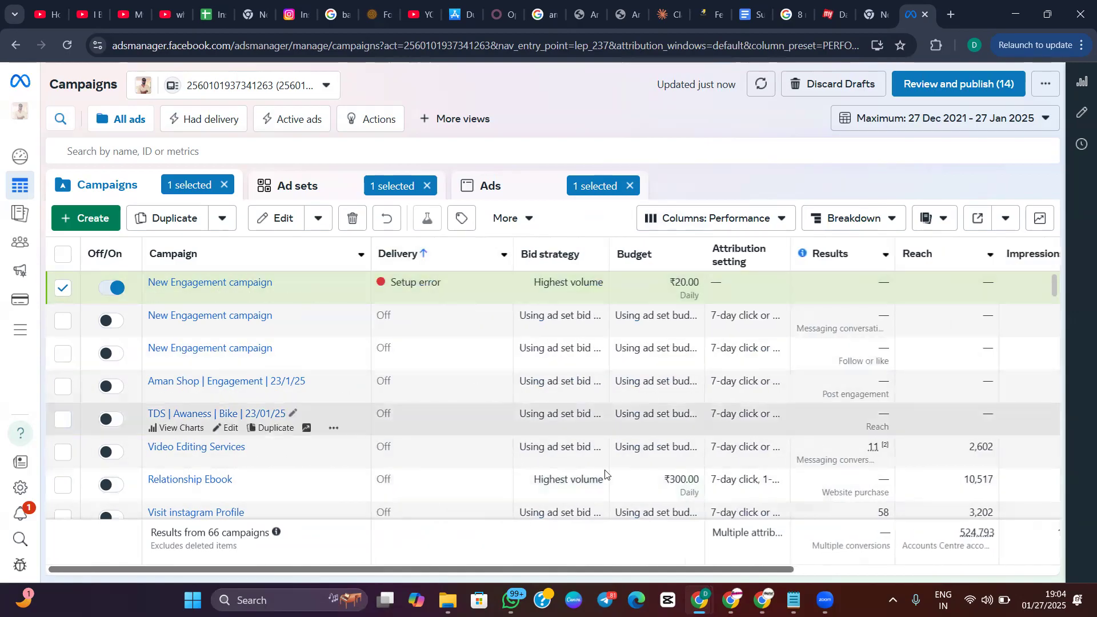
{"action": "left_click_drag", "start_coordinate": [551, 568], "coordinate": [1079, 562]}
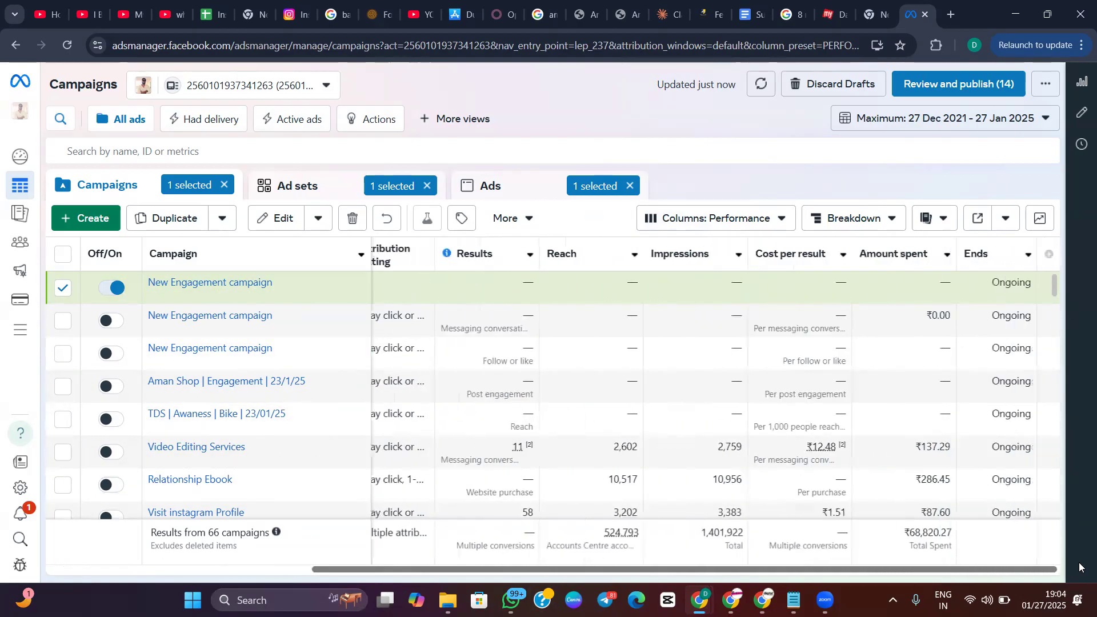
{"action": "left_click", "coordinate": [706, 226]}
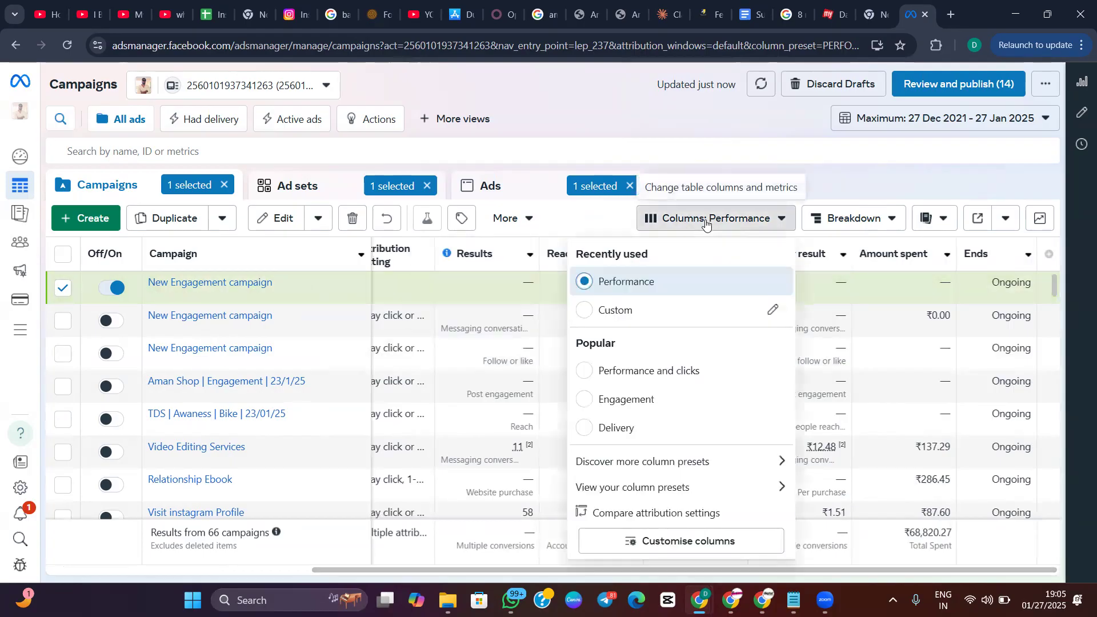
Open Customise columns and browse its All, Recently used and Custom metric tabs
{"action": "left_click", "coordinate": [644, 541]}
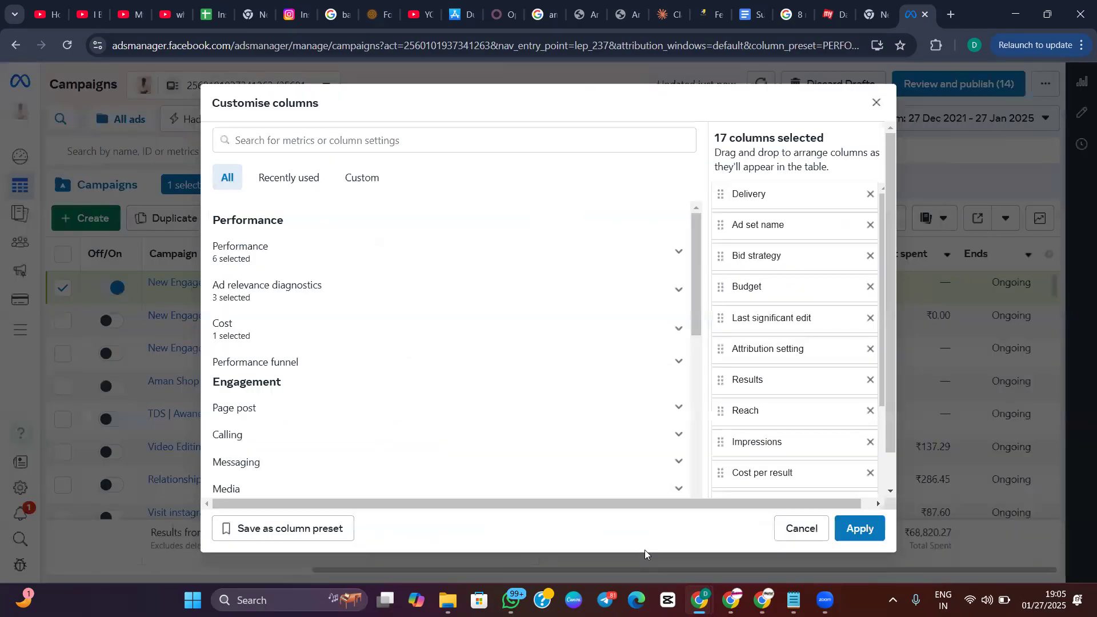
{"action": "left_click", "coordinate": [286, 177]}
{"action": "left_click", "coordinate": [362, 176]}
{"action": "left_click", "coordinate": [226, 176]}
{"action": "scroll", "coordinate": [331, 294], "scroll_direction": "down", "scroll_amount": 5}
{"action": "scroll", "coordinate": [333, 303], "scroll_direction": "down", "scroll_amount": 3}
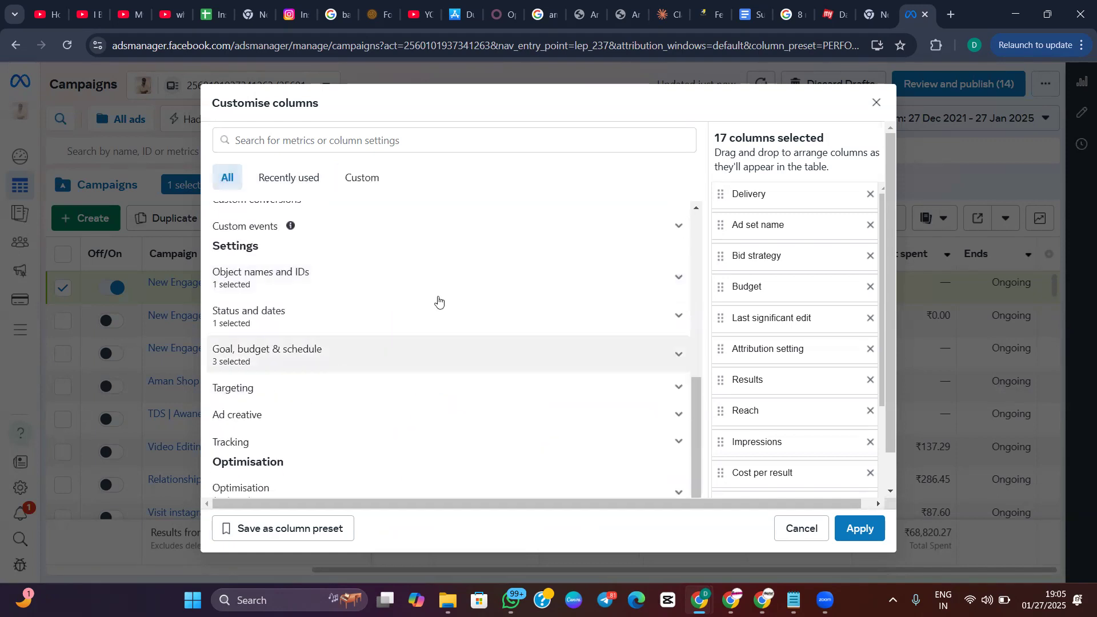
{"action": "scroll", "coordinate": [807, 355], "scroll_direction": "down", "scroll_amount": 4}
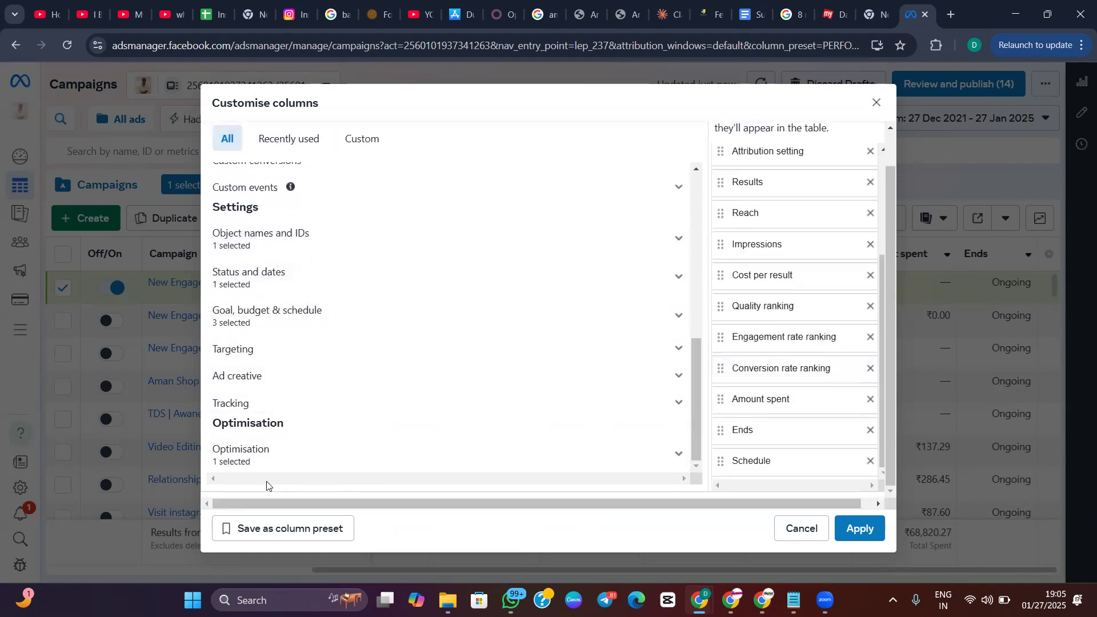
{"action": "scroll", "coordinate": [383, 494], "scroll_direction": "up", "scroll_amount": 2}
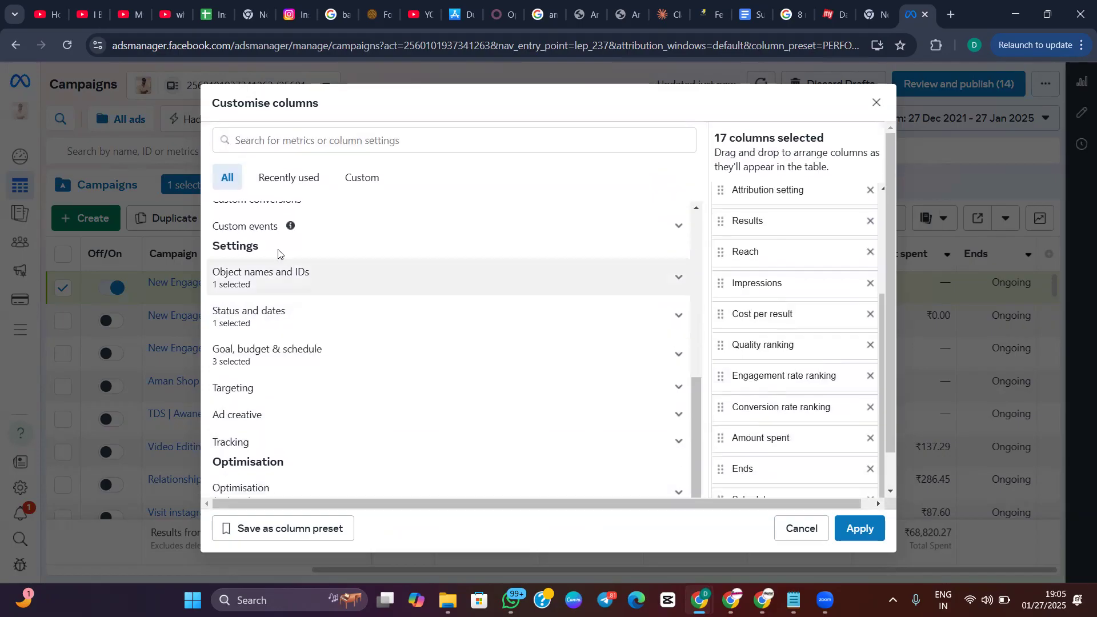
Revisit the metric tabs, then remove Attribution setting from the chosen columns
{"action": "left_click", "coordinate": [289, 140]}
{"action": "scroll", "coordinate": [386, 245], "scroll_direction": "up", "scroll_amount": 10}
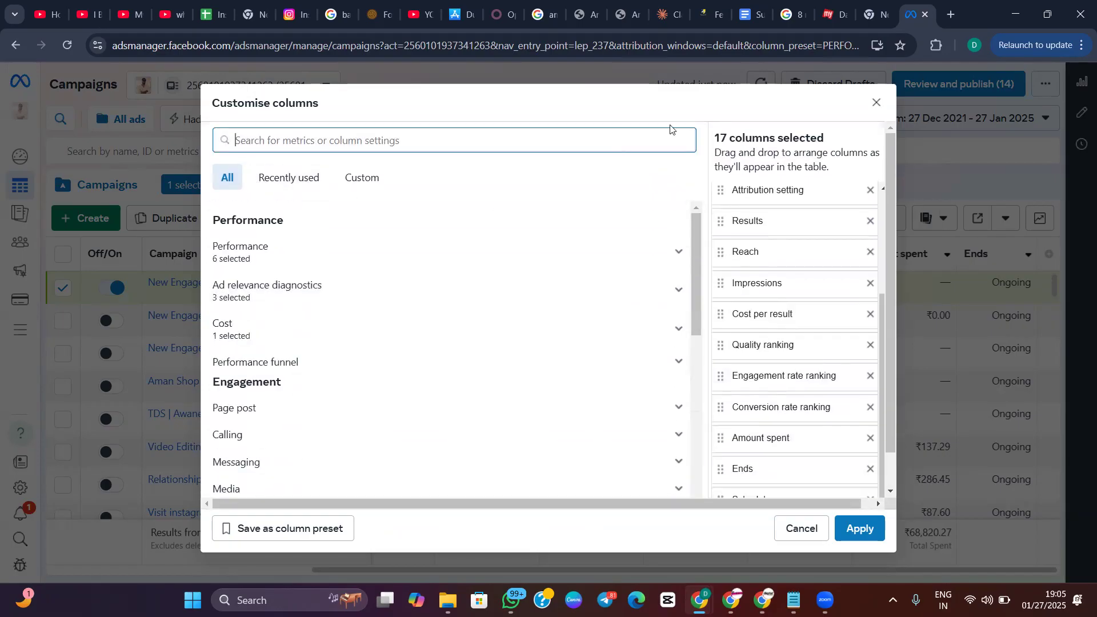
{"action": "left_click", "coordinate": [288, 178]}
{"action": "left_click", "coordinate": [365, 182]}
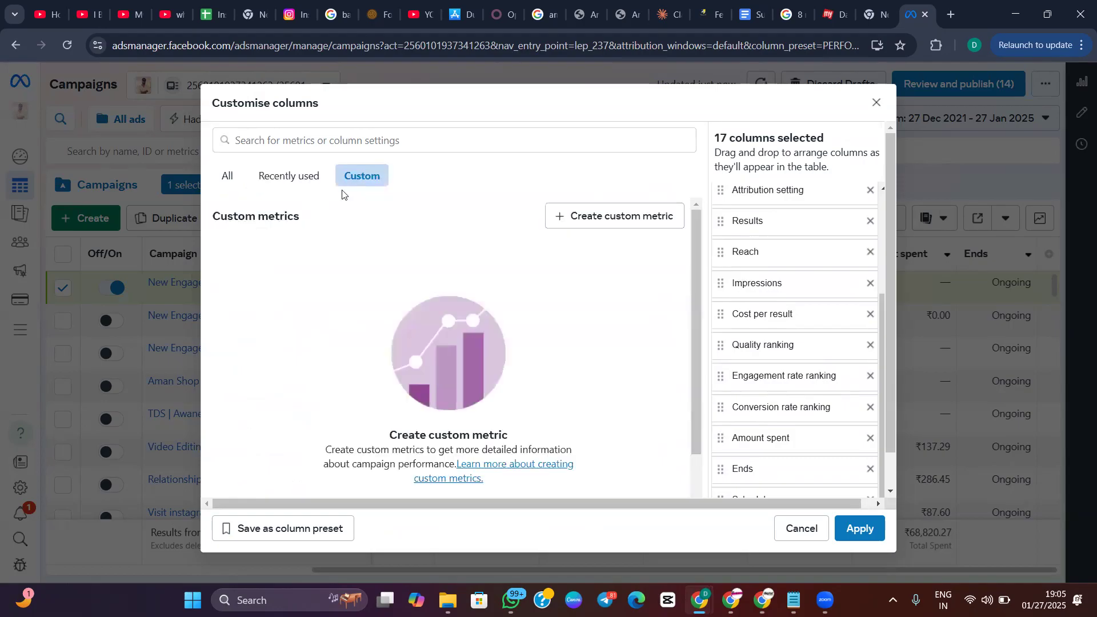
{"action": "left_click", "coordinate": [290, 178]}
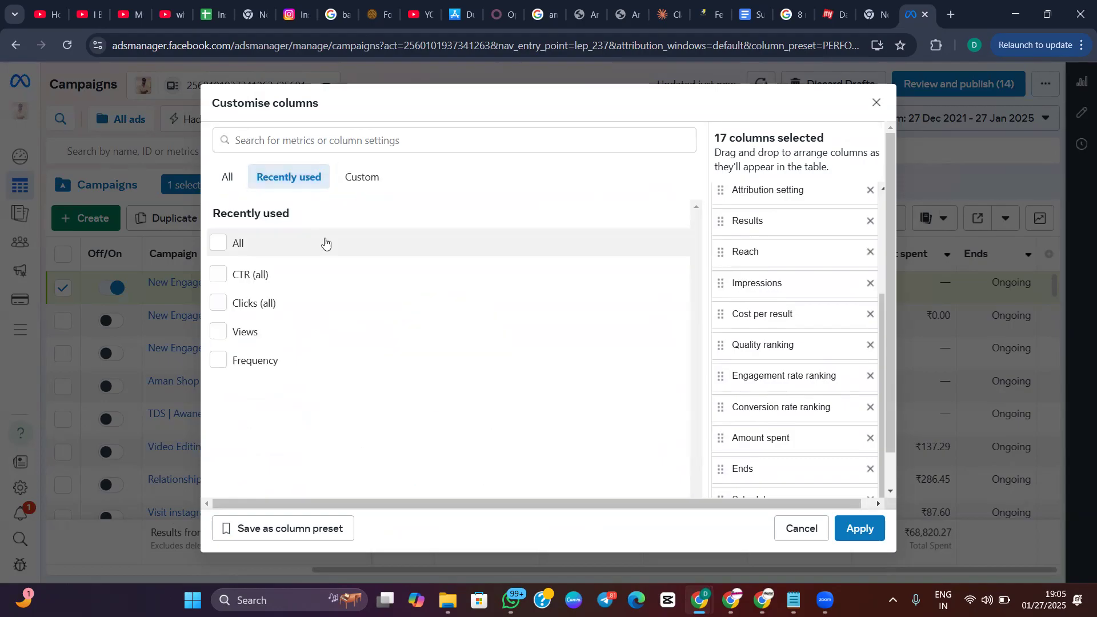
{"action": "left_click", "coordinate": [228, 177]}
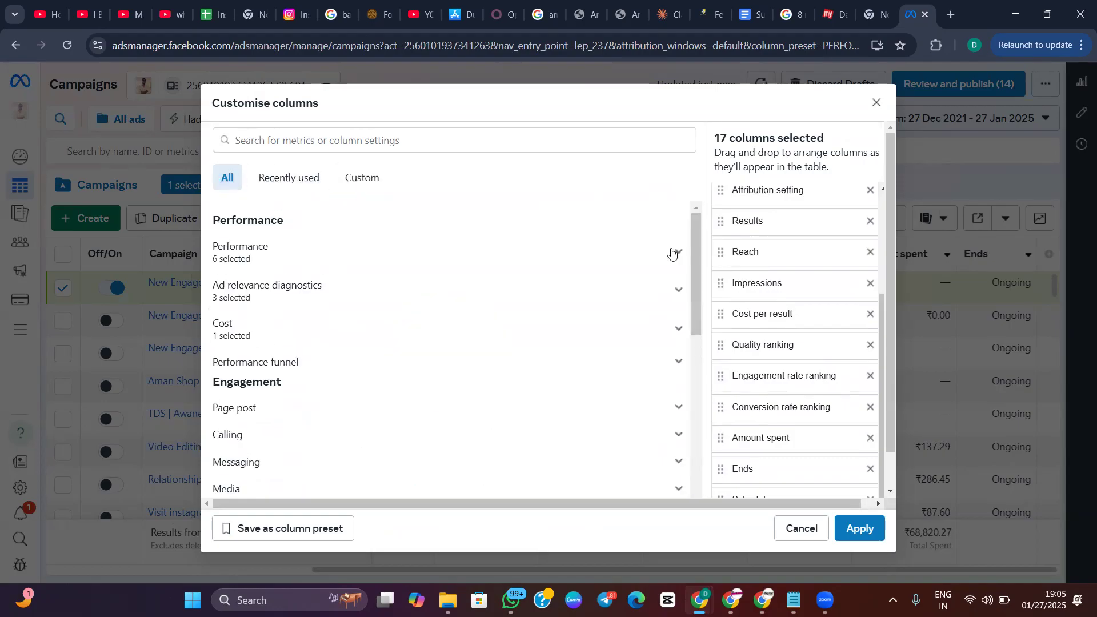
{"action": "left_click", "coordinate": [870, 191]}
Remove all the remaining chosen columns from the selection
{"action": "left_click", "coordinate": [870, 190]}
{"action": "double_click", "coordinate": [870, 190]}
{"action": "double_click", "coordinate": [870, 190]}
{"action": "double_click", "coordinate": [869, 191]}
{"action": "left_click", "coordinate": [869, 191]}
{"action": "double_click", "coordinate": [870, 191]}
{"action": "left_click", "coordinate": [869, 191]}
{"action": "double_click", "coordinate": [869, 194]}
{"action": "left_click", "coordinate": [870, 193]}
{"action": "left_click", "coordinate": [870, 193]}
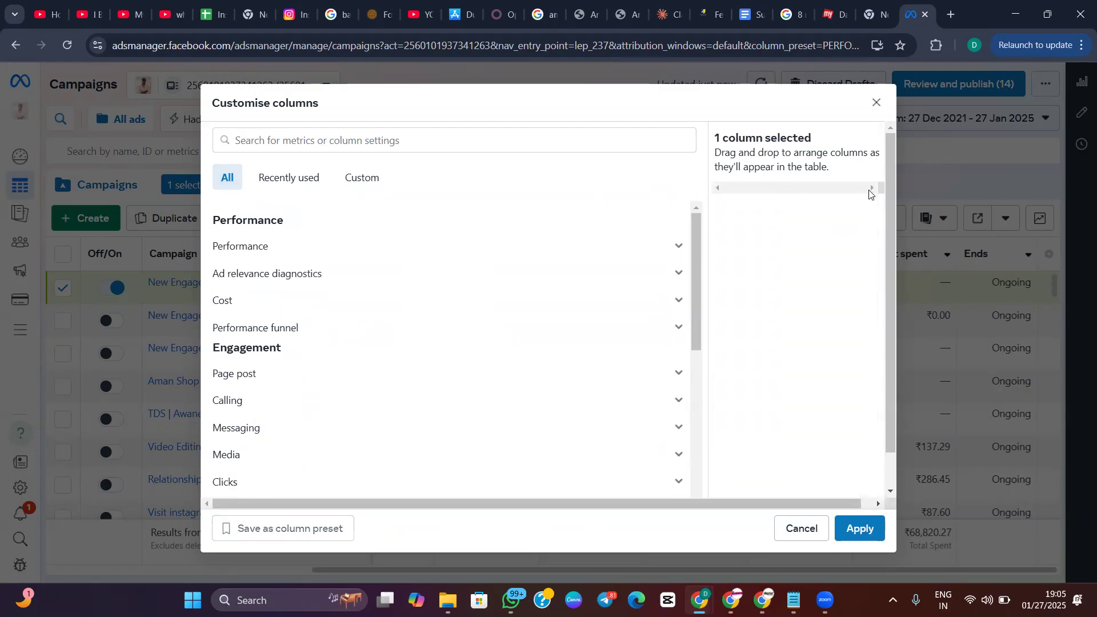
Add Campaign spending limit from the goal, budget & schedule metrics
{"action": "scroll", "coordinate": [351, 343], "scroll_direction": "down", "scroll_amount": 5}
{"action": "scroll", "coordinate": [351, 343], "scroll_direction": "up", "scroll_amount": 2}
{"action": "scroll", "coordinate": [361, 324], "scroll_direction": "down", "scroll_amount": 2}
{"action": "scroll", "coordinate": [366, 320], "scroll_direction": "down", "scroll_amount": 1}
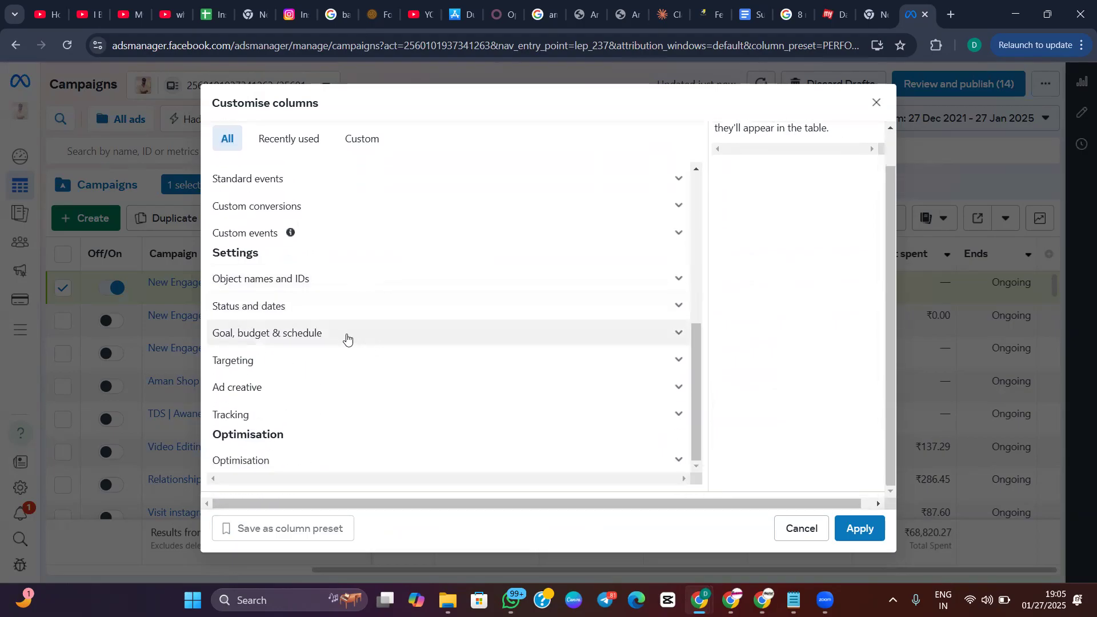
{"action": "left_click", "coordinate": [345, 335]}
{"action": "scroll", "coordinate": [278, 374], "scroll_direction": "down", "scroll_amount": 5}
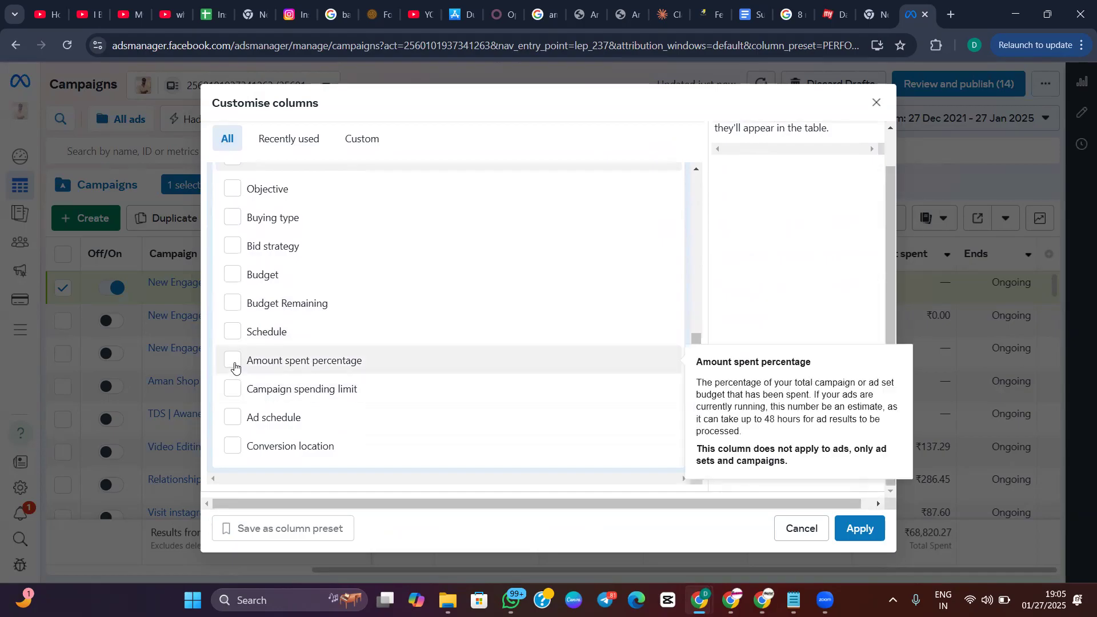
{"action": "left_click", "coordinate": [232, 390]}
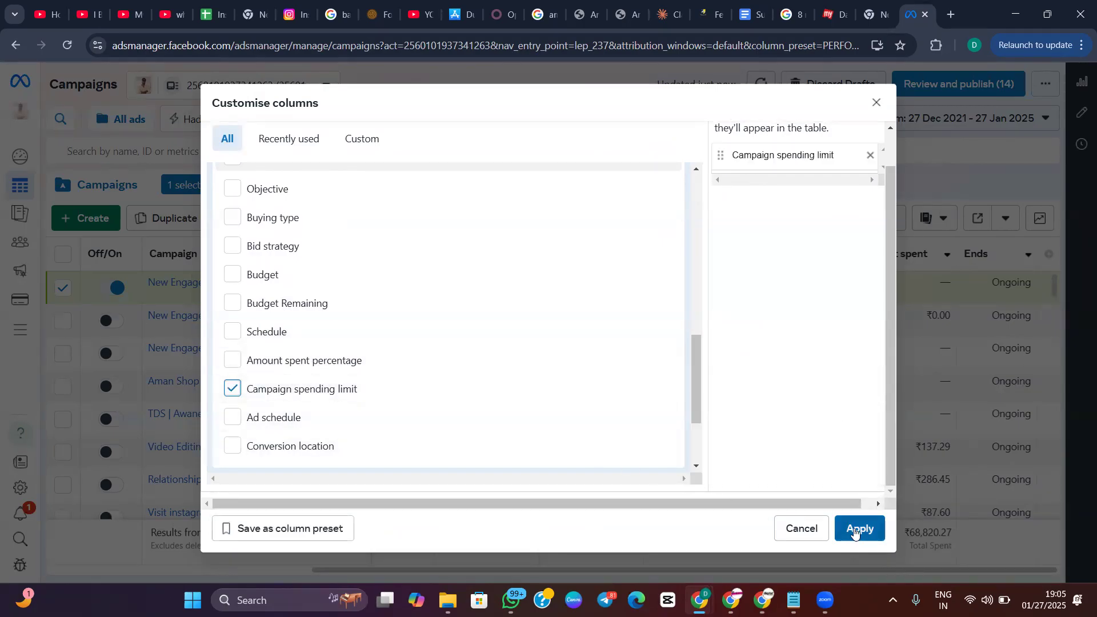
Add Impressions and Clicks (all) from the Performance metrics
{"action": "scroll", "coordinate": [577, 312], "scroll_direction": "up", "scroll_amount": 10}
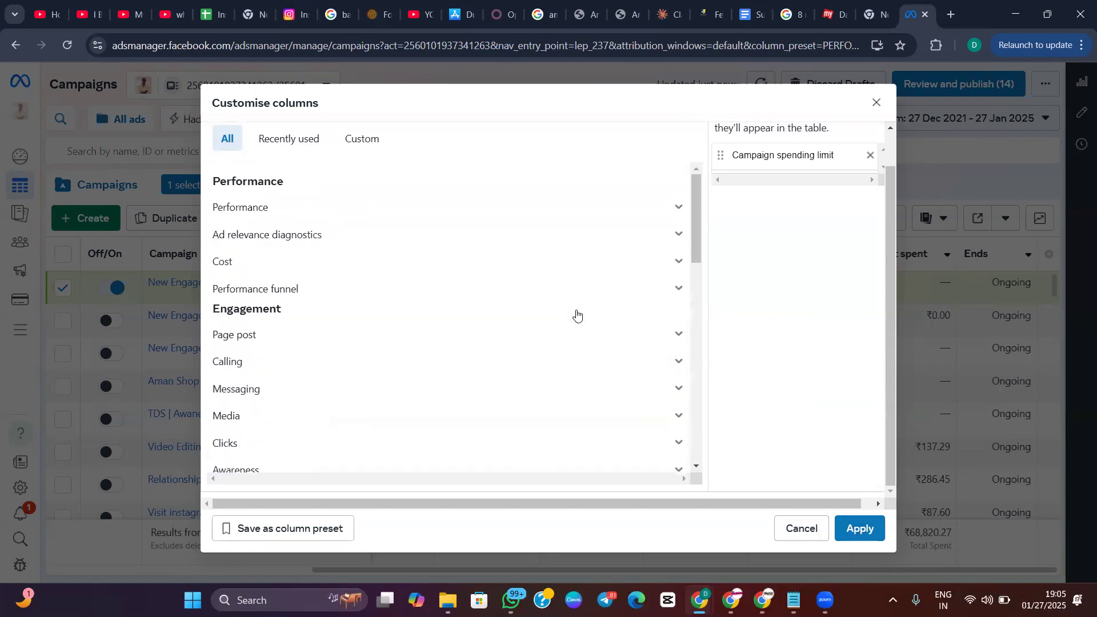
{"action": "left_click", "coordinate": [320, 247]}
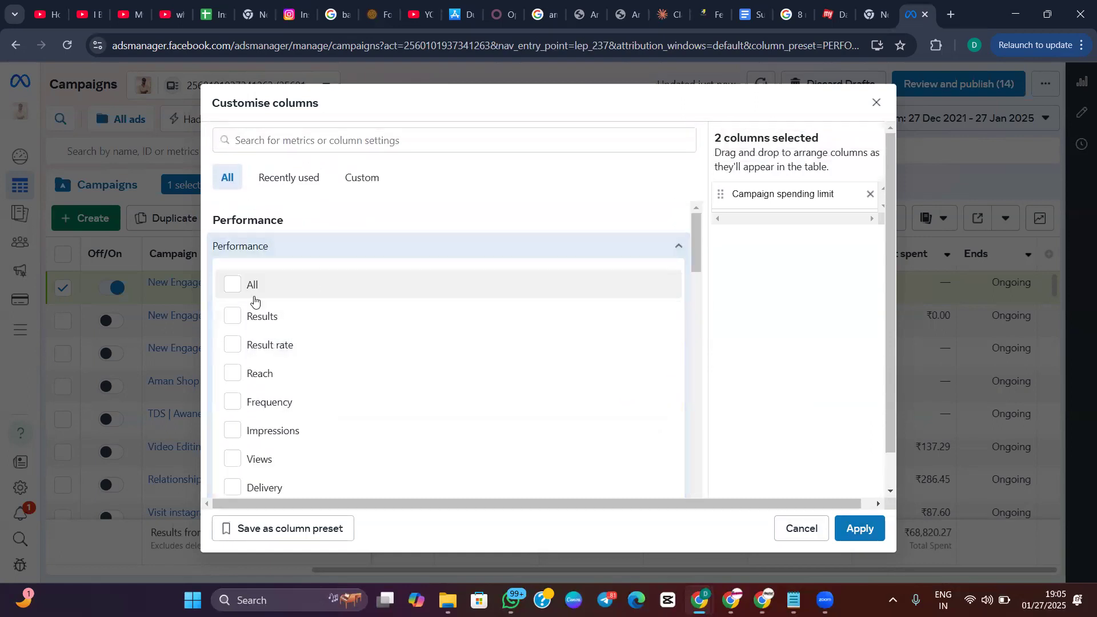
{"action": "scroll", "coordinate": [280, 343], "scroll_direction": "down", "scroll_amount": 3}
{"action": "scroll", "coordinate": [276, 343], "scroll_direction": "up", "scroll_amount": 3}
{"action": "scroll", "coordinate": [276, 343], "scroll_direction": "down", "scroll_amount": 3}
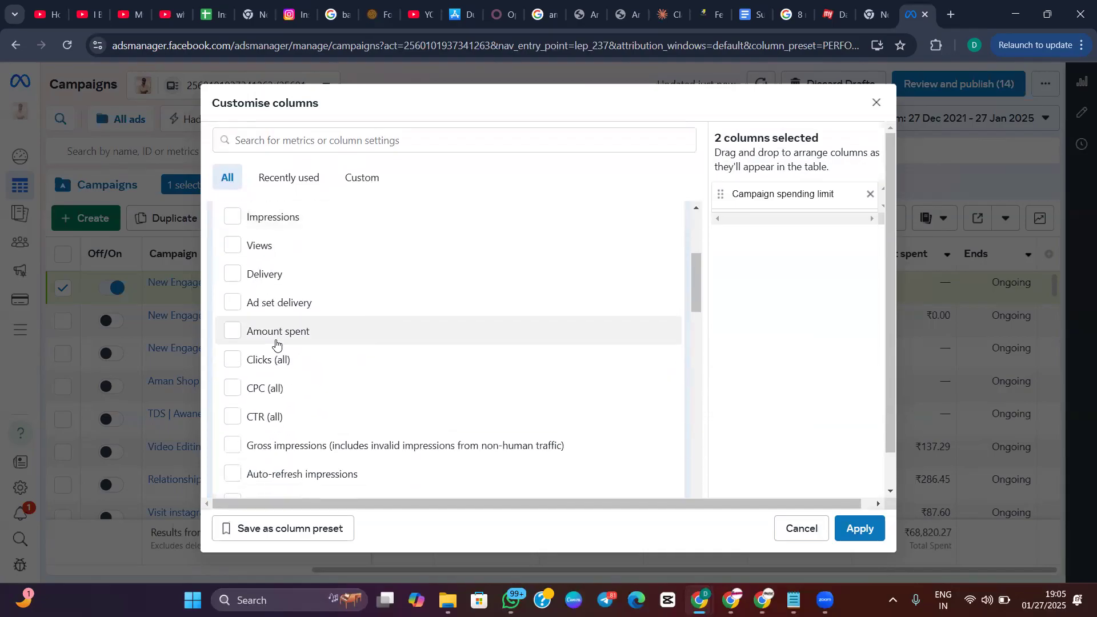
{"action": "left_click", "coordinate": [232, 216]}
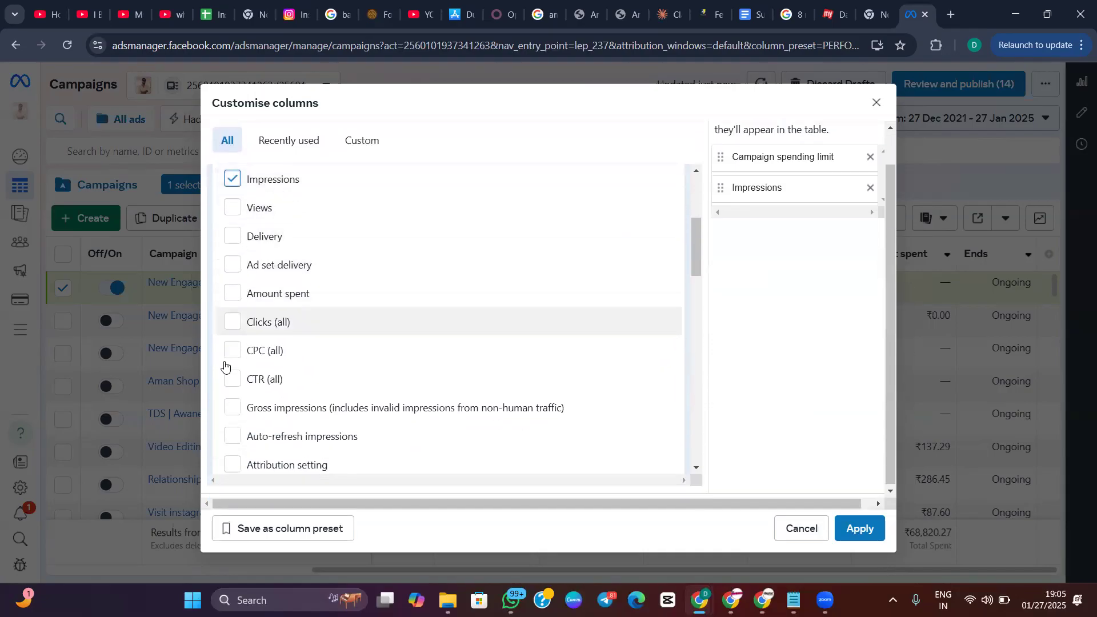
{"action": "left_click", "coordinate": [232, 320]}
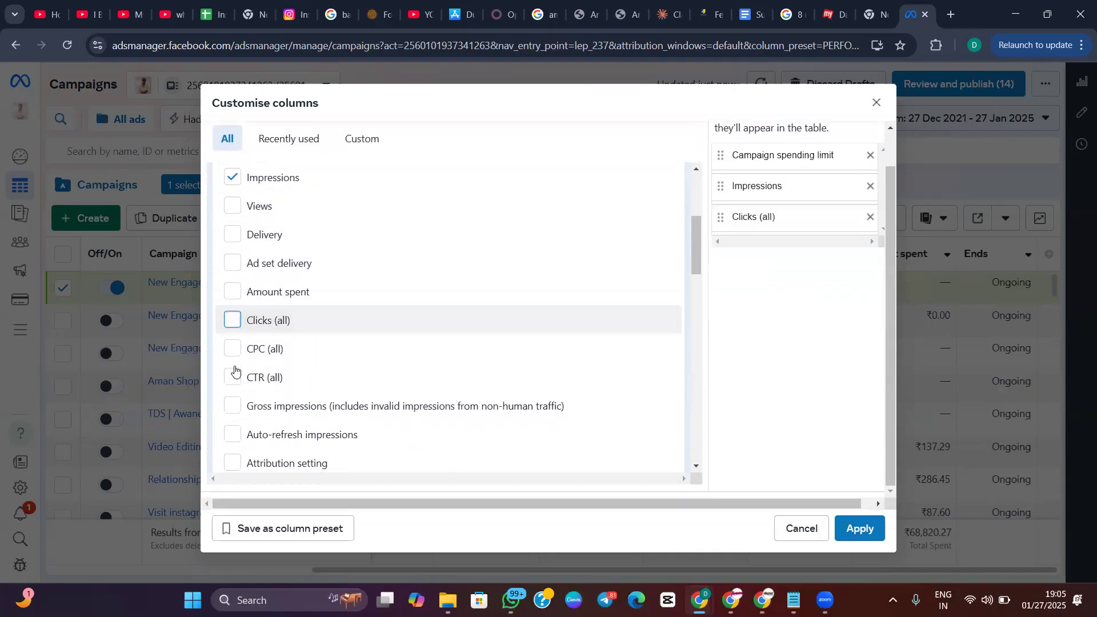
{"action": "scroll", "coordinate": [233, 361], "scroll_direction": "down", "scroll_amount": 1}
{"action": "scroll", "coordinate": [232, 358], "scroll_direction": "down", "scroll_amount": 1}
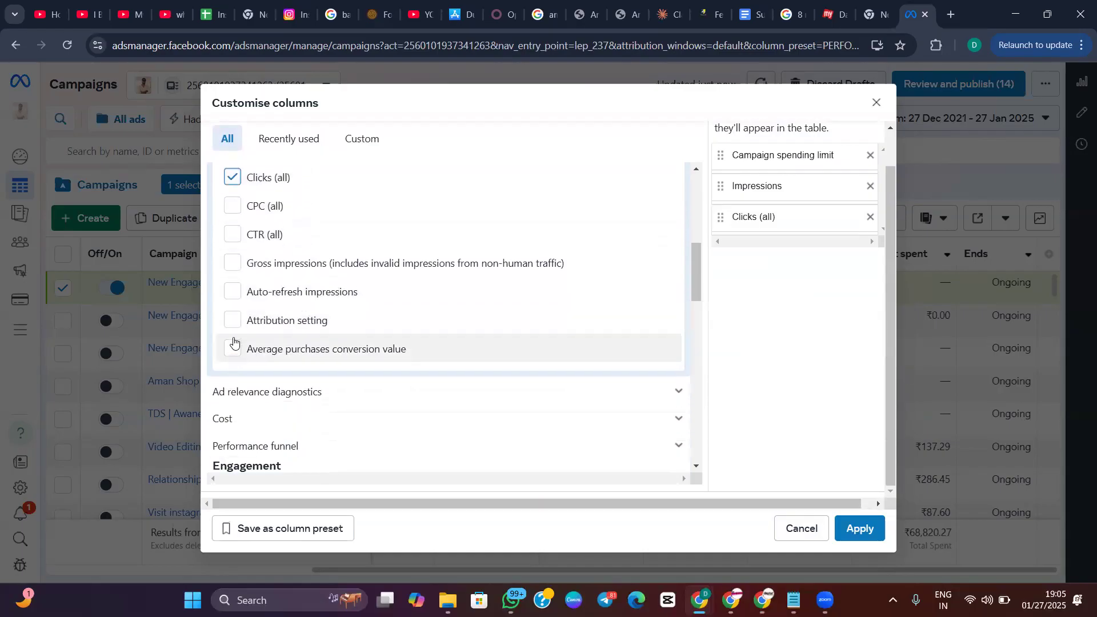
{"action": "scroll", "coordinate": [233, 342], "scroll_direction": "up", "scroll_amount": 5}
{"action": "scroll", "coordinate": [277, 260], "scroll_direction": "up", "scroll_amount": 1}
Search 'eng', add Engagement rate ranking, then clear the metric search
{"action": "left_click", "coordinate": [302, 140]}
{"action": "type", "text": "eng"}
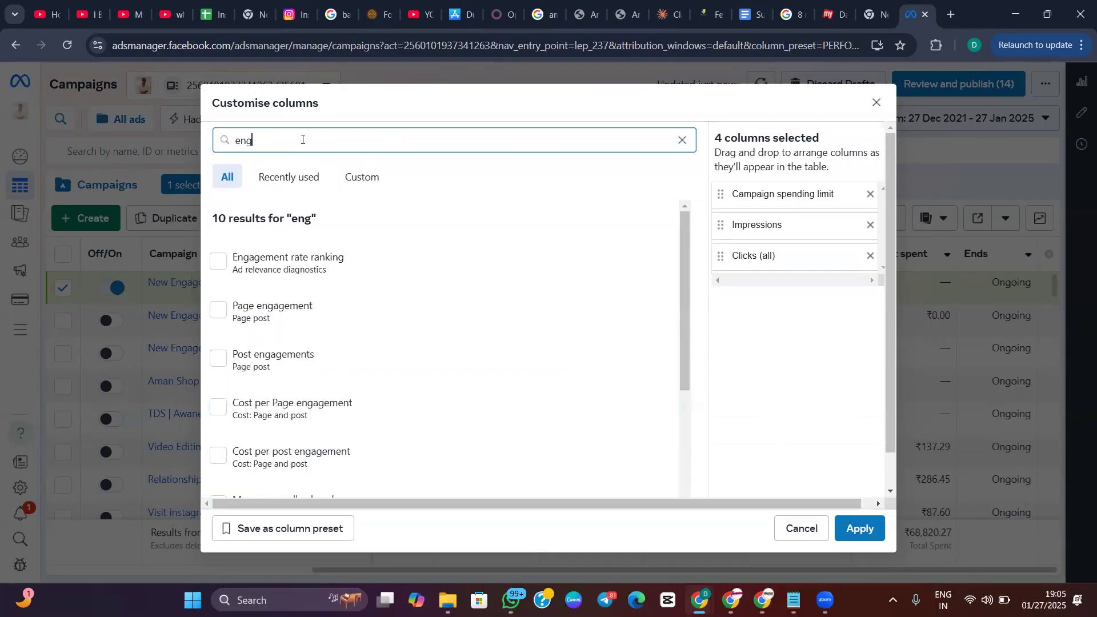
{"action": "left_click", "coordinate": [226, 267]}
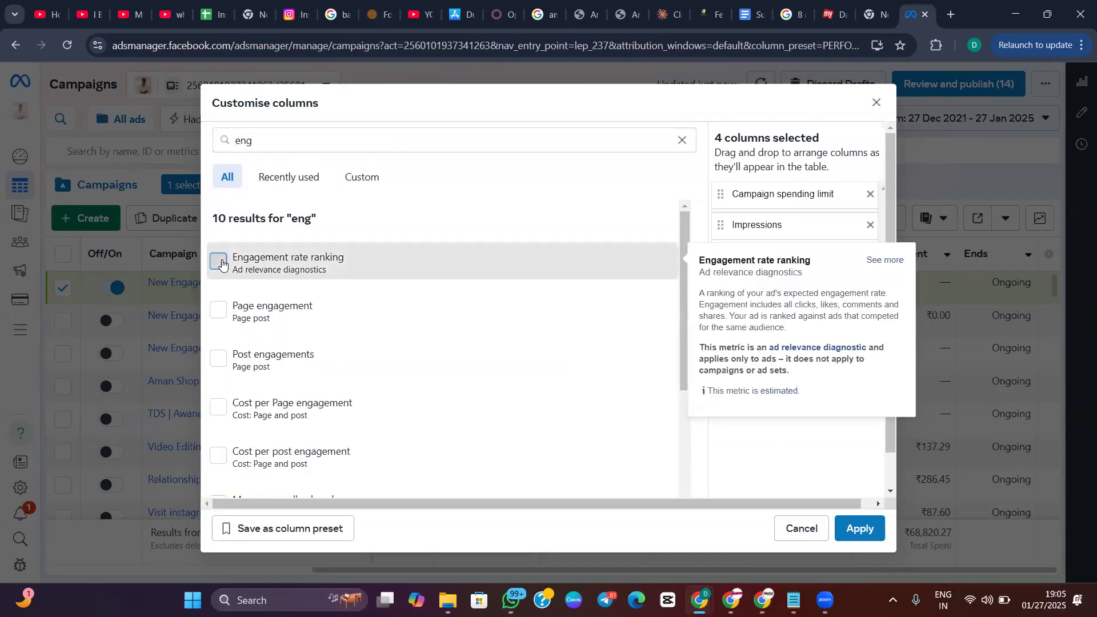
{"action": "double_click", "coordinate": [264, 138]}
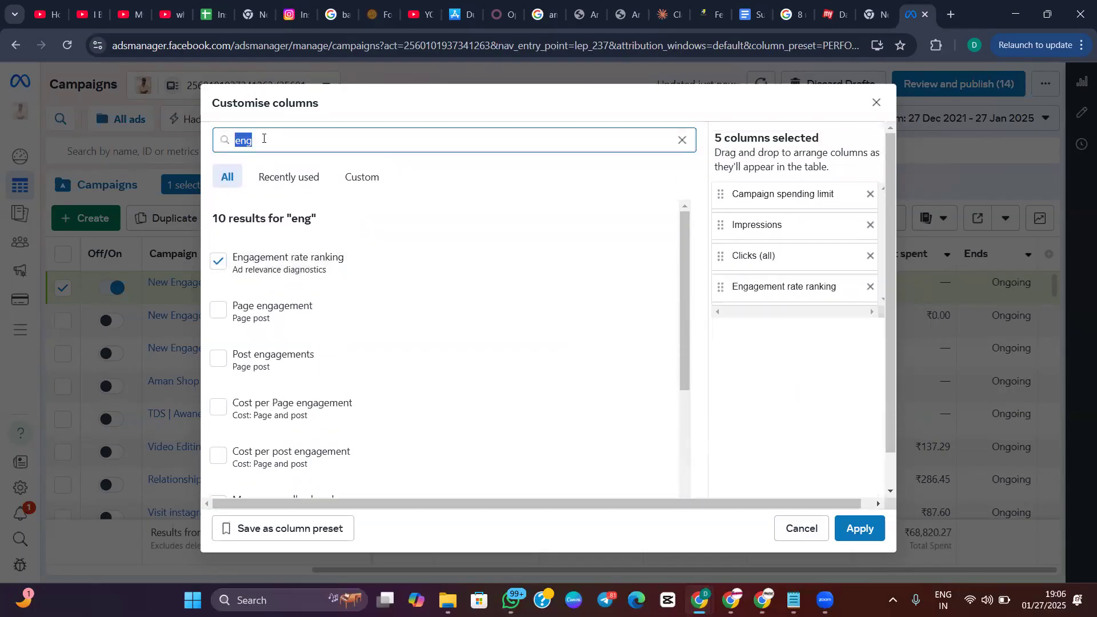
{"action": "type", "text": "hook"}
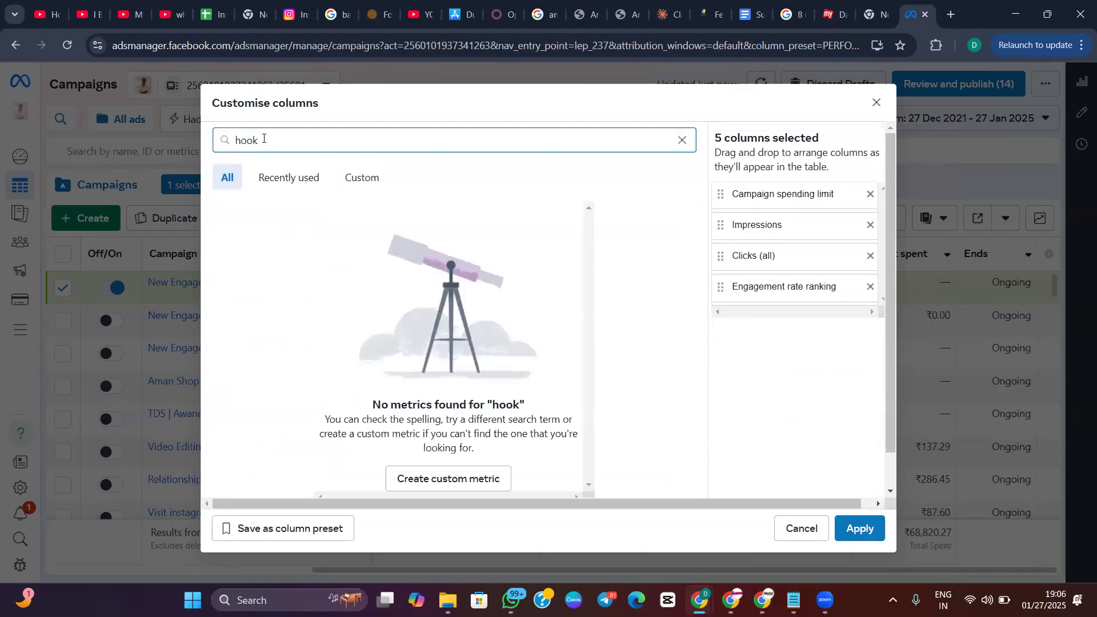
{"action": "key", "text": "BackSpace"}
{"action": "key", "text": "BackSpace"}
{"action": "key", "text": "BackSpace"}
{"action": "key", "text": "BackSpace"}
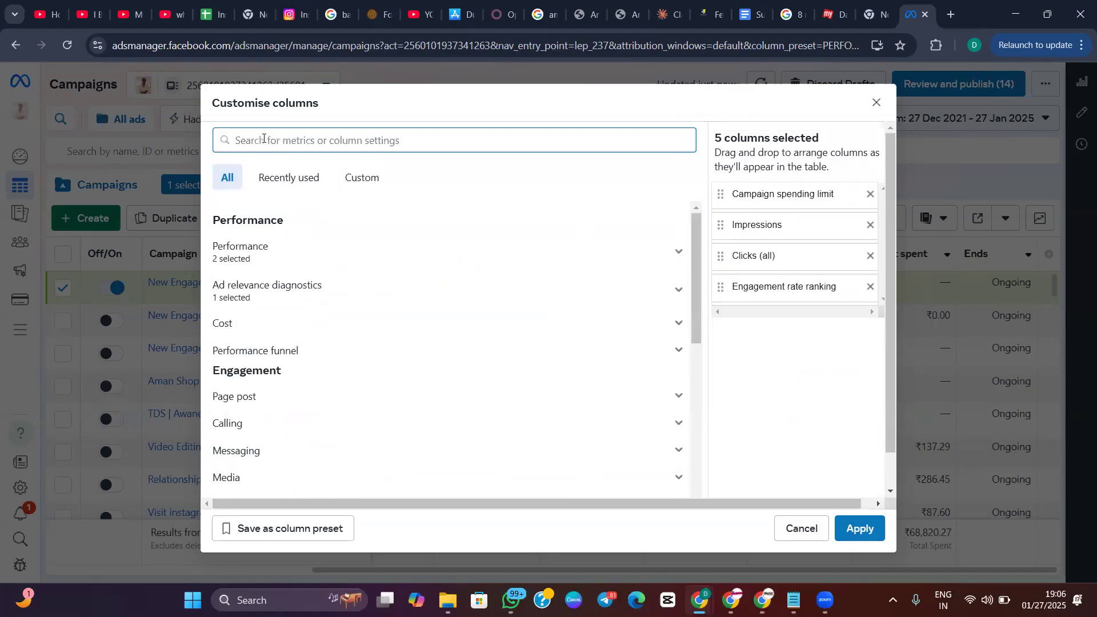
Apply the custom columns: Campaign spending limit, Impressions and Clicks (all)
{"action": "left_click", "coordinate": [863, 531]}
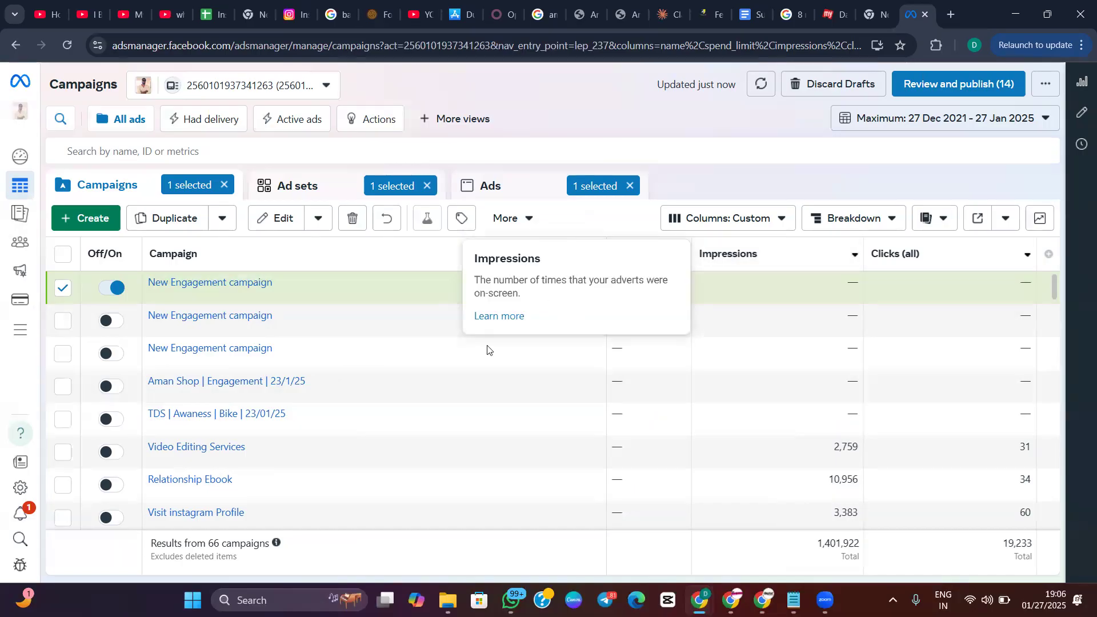
{"action": "mouse_move", "coordinate": [291, 300]}
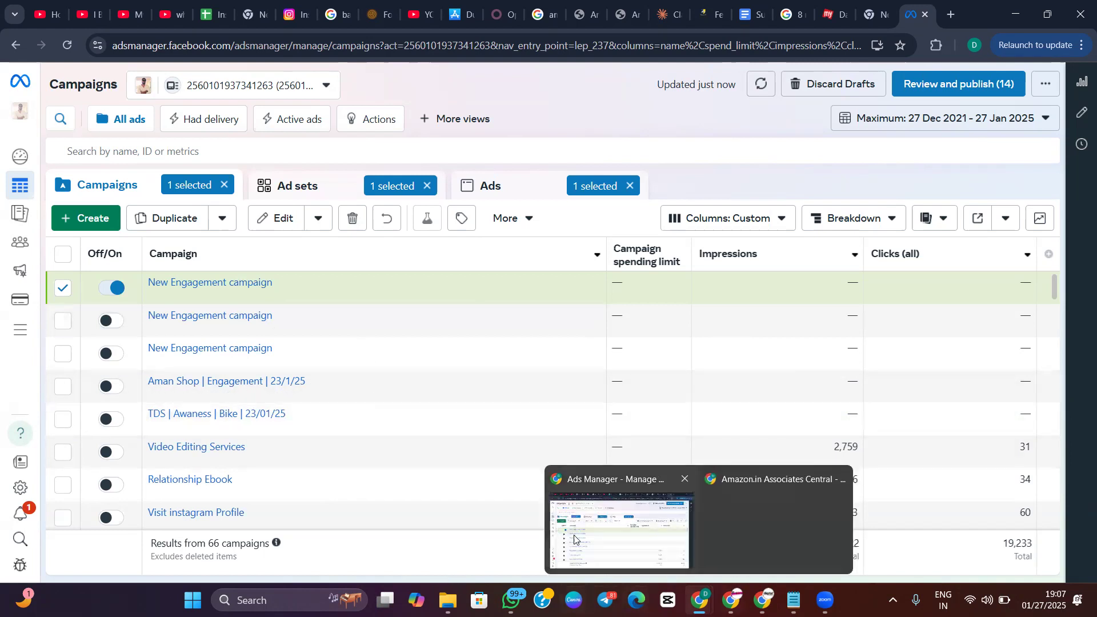
Create a new campaign and choose Traffic as its objective
{"action": "left_click", "coordinate": [81, 218]}
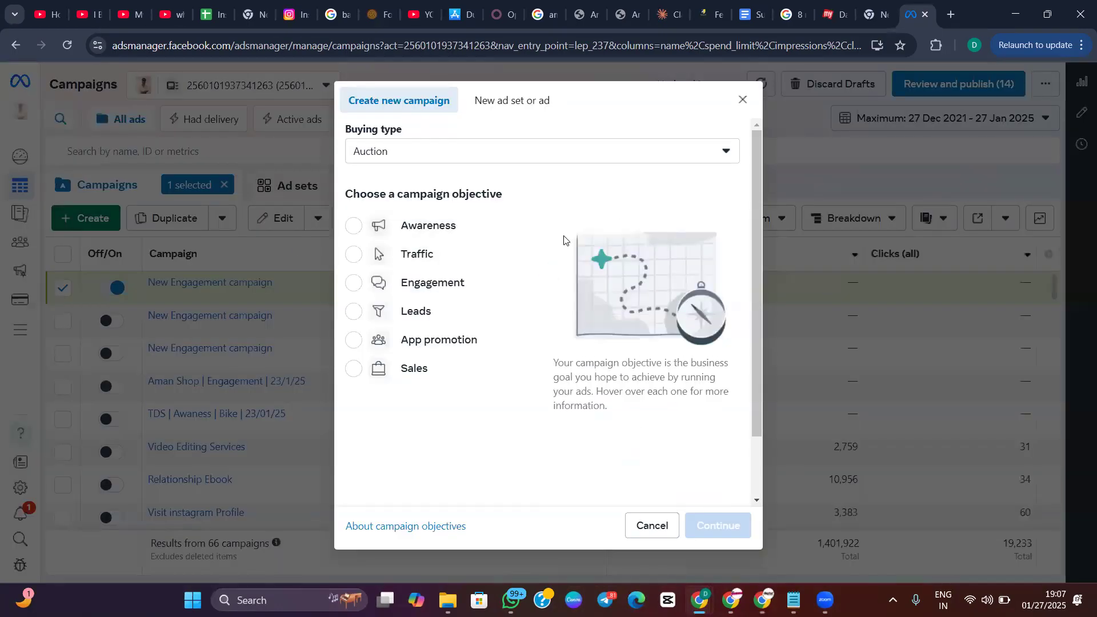
{"action": "mouse_move", "coordinate": [453, 257]}
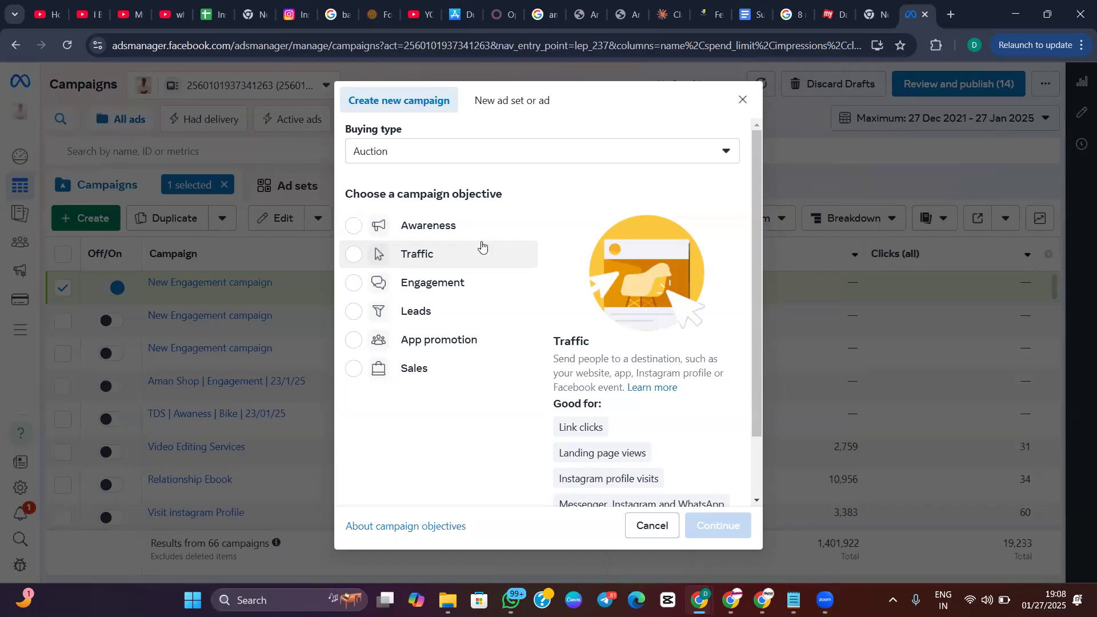
{"action": "left_click_drag", "start_coordinate": [759, 229], "coordinate": [761, 300]}
{"action": "mouse_move", "coordinate": [424, 185]}
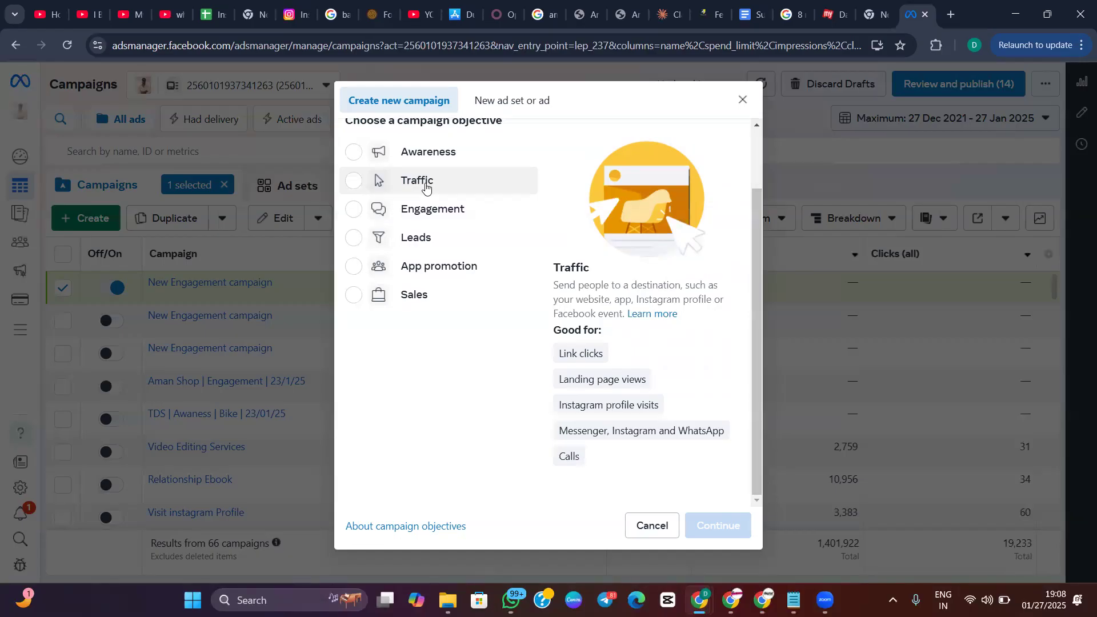
{"action": "left_click", "coordinate": [426, 186]}
{"action": "left_click", "coordinate": [717, 523]}
Continue with the manual New Traffic campaign setup and move on to the ad set
{"action": "left_click", "coordinate": [715, 410]}
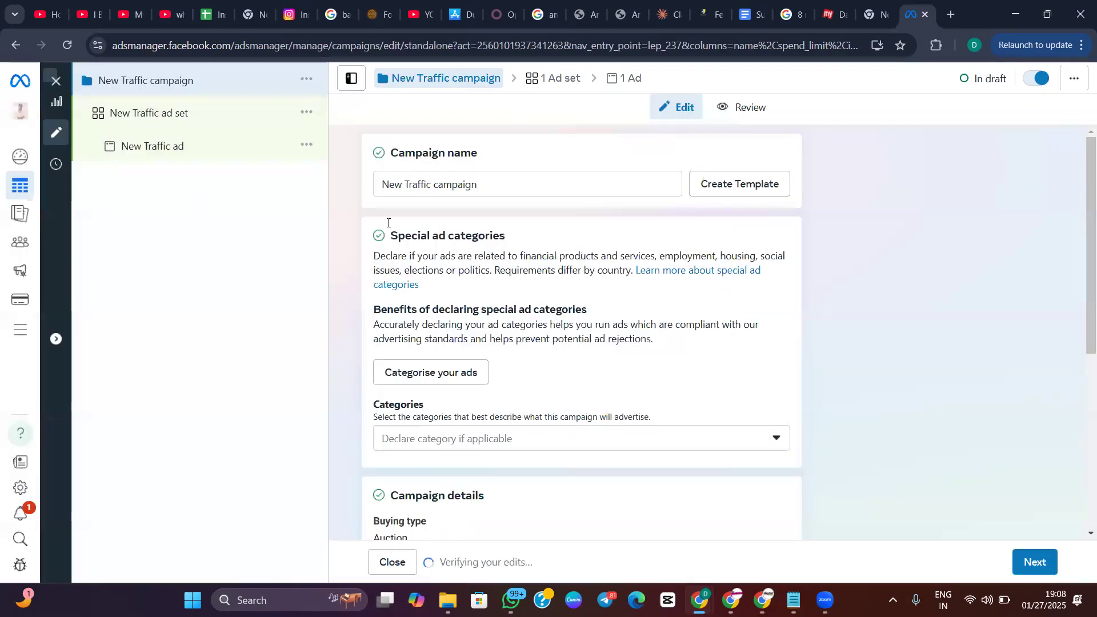
{"action": "scroll", "coordinate": [500, 374], "scroll_direction": "down", "scroll_amount": 6}
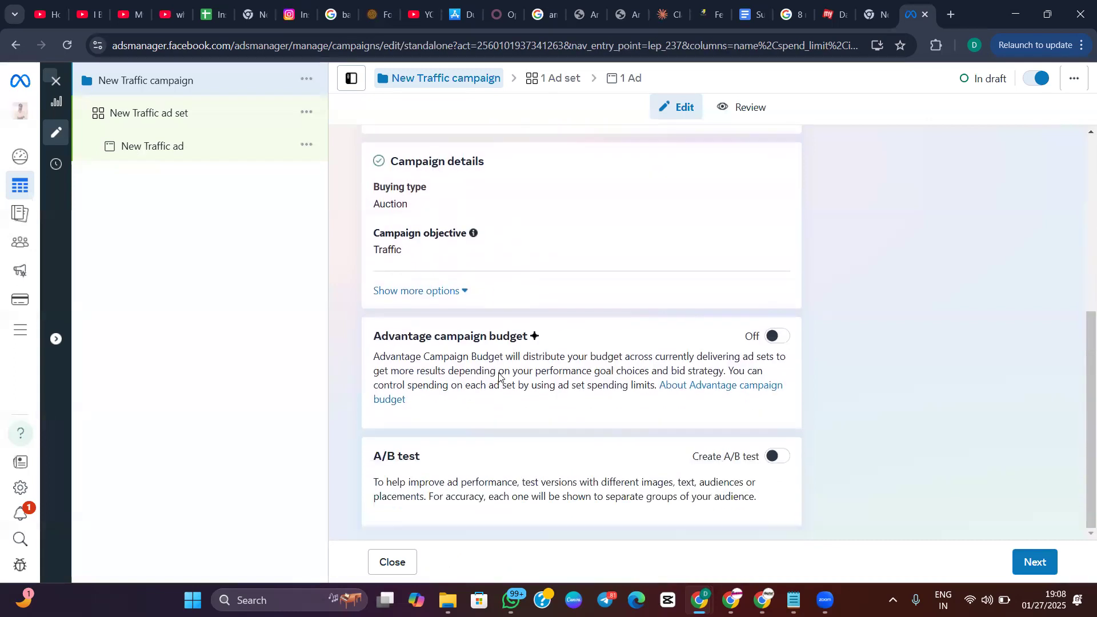
{"action": "left_click", "coordinate": [1035, 562]}
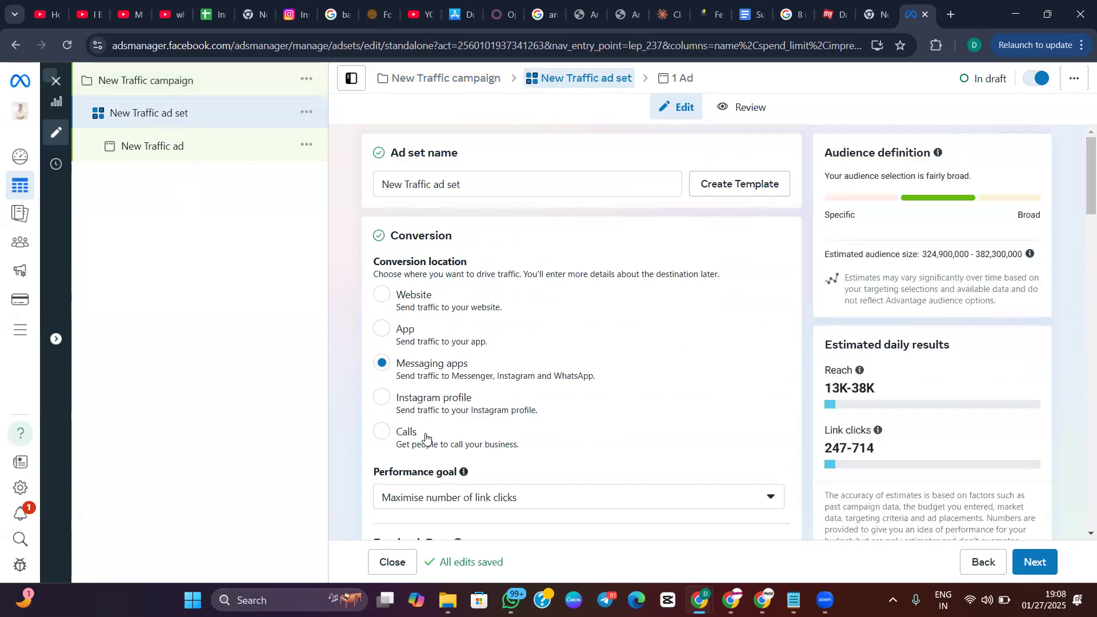
Set the ad set's conversion location to Instagram profile after trying Website, App and Messaging apps
{"action": "left_click", "coordinate": [423, 312]}
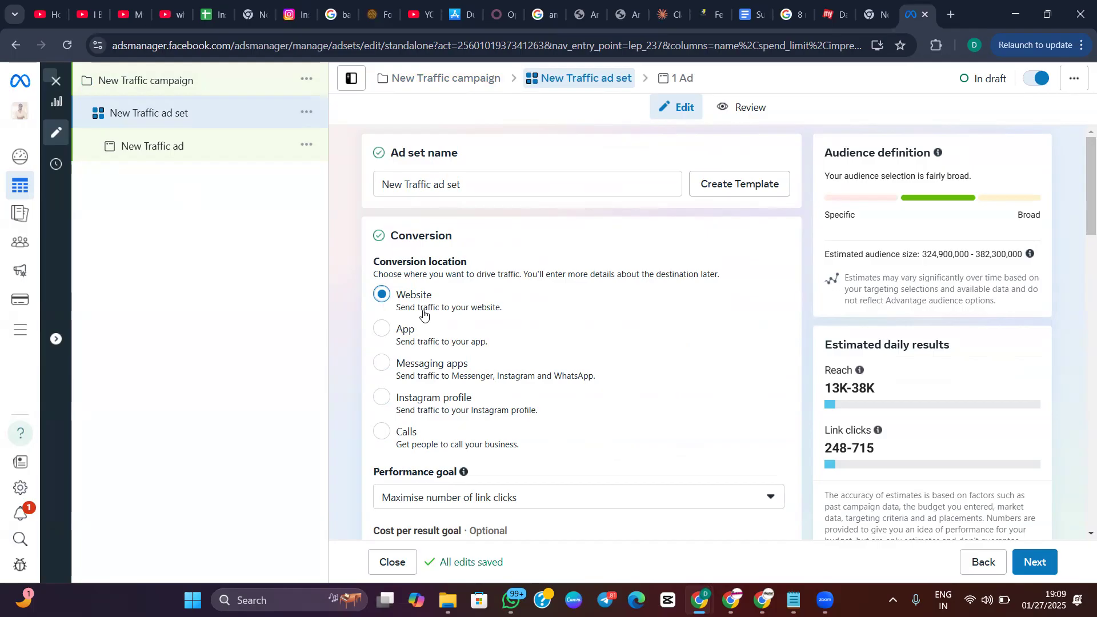
{"action": "left_click", "coordinate": [410, 336]}
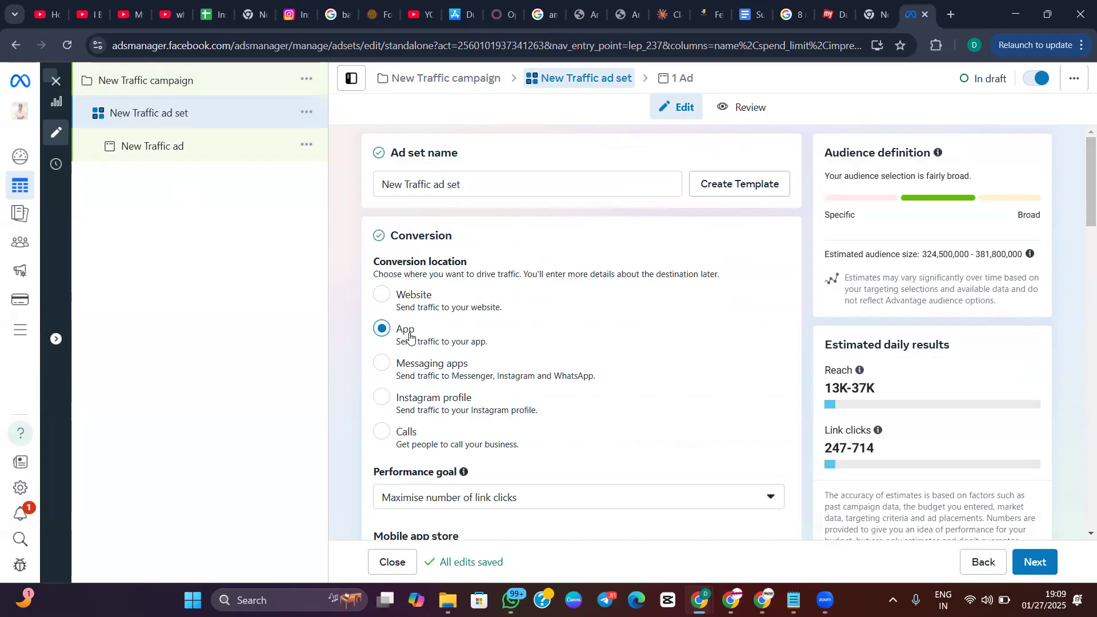
{"action": "left_click", "coordinate": [406, 372]}
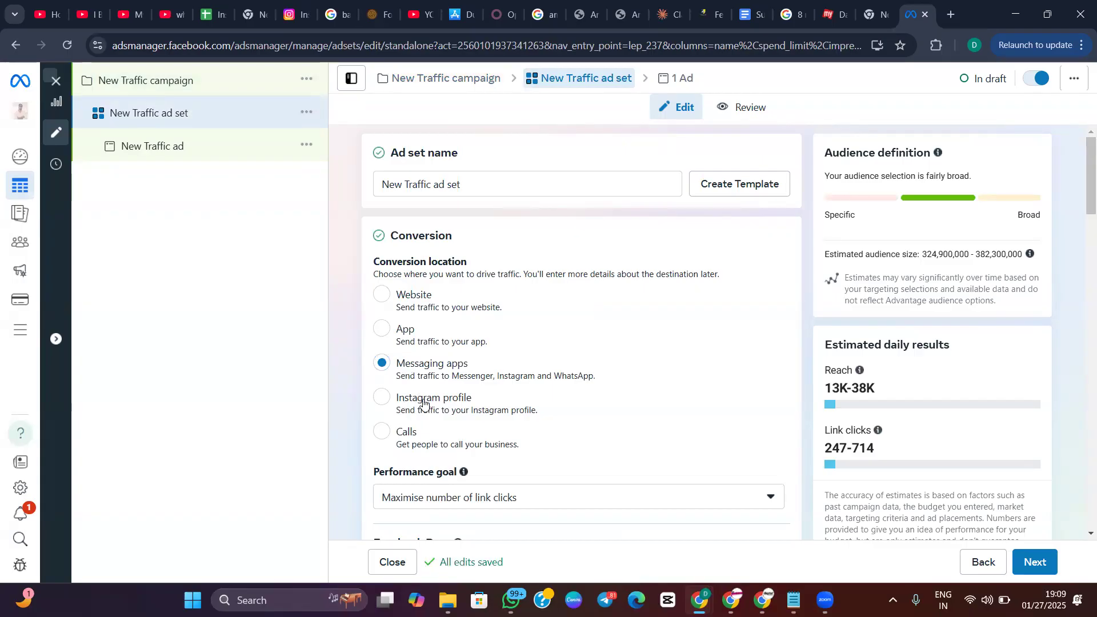
{"action": "left_click", "coordinate": [443, 395]}
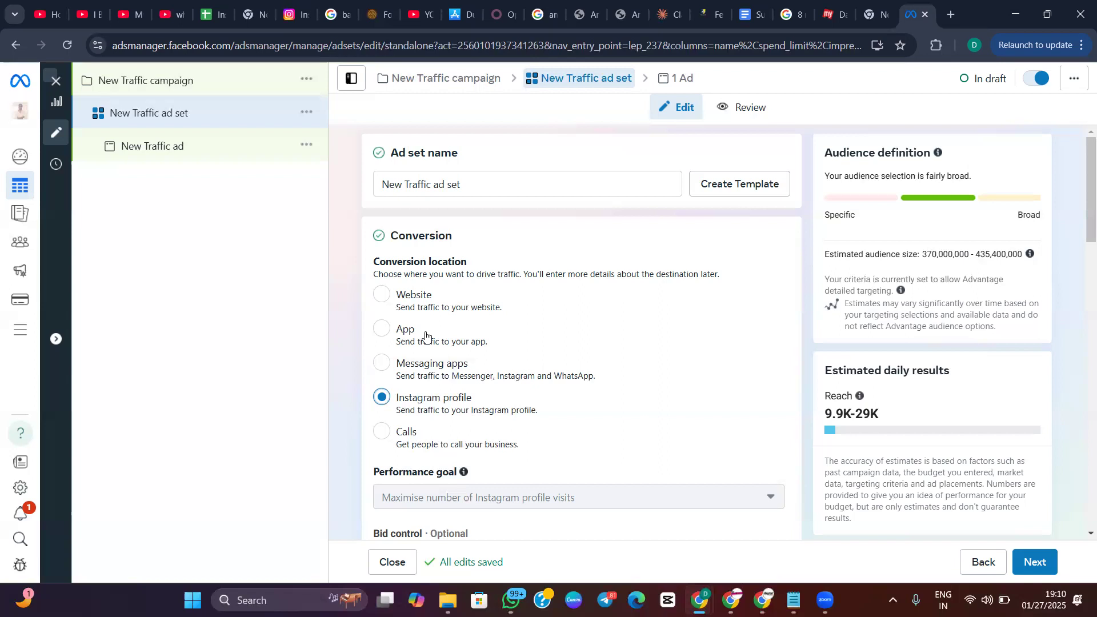
{"action": "left_click", "coordinate": [383, 433]}
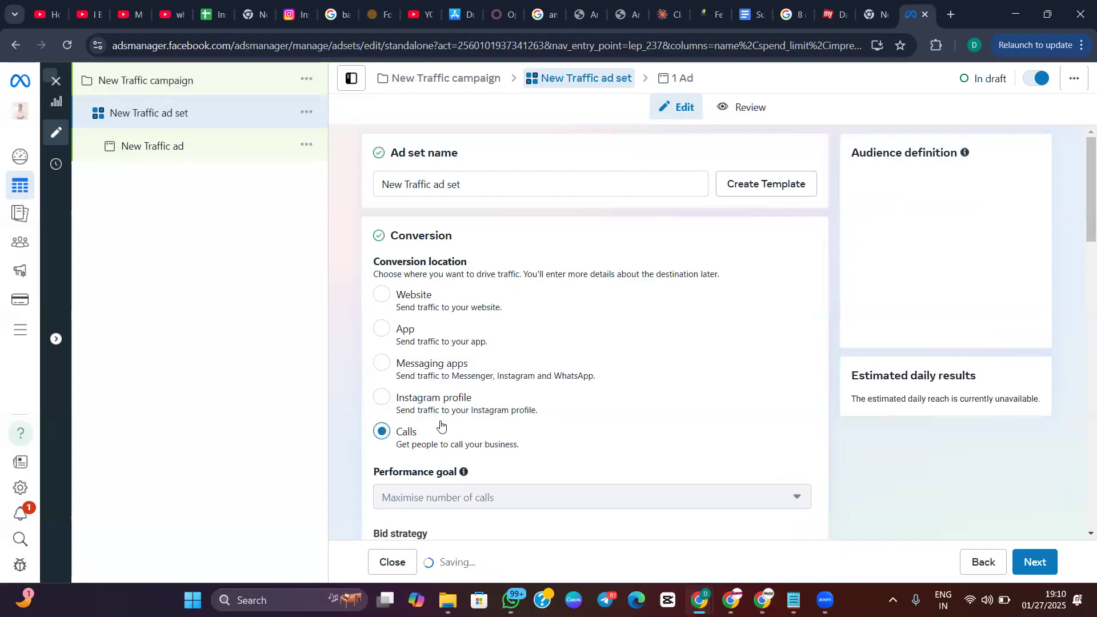
{"action": "left_click", "coordinate": [421, 293]}
{"action": "left_click_drag", "start_coordinate": [454, 411], "coordinate": [461, 410]}
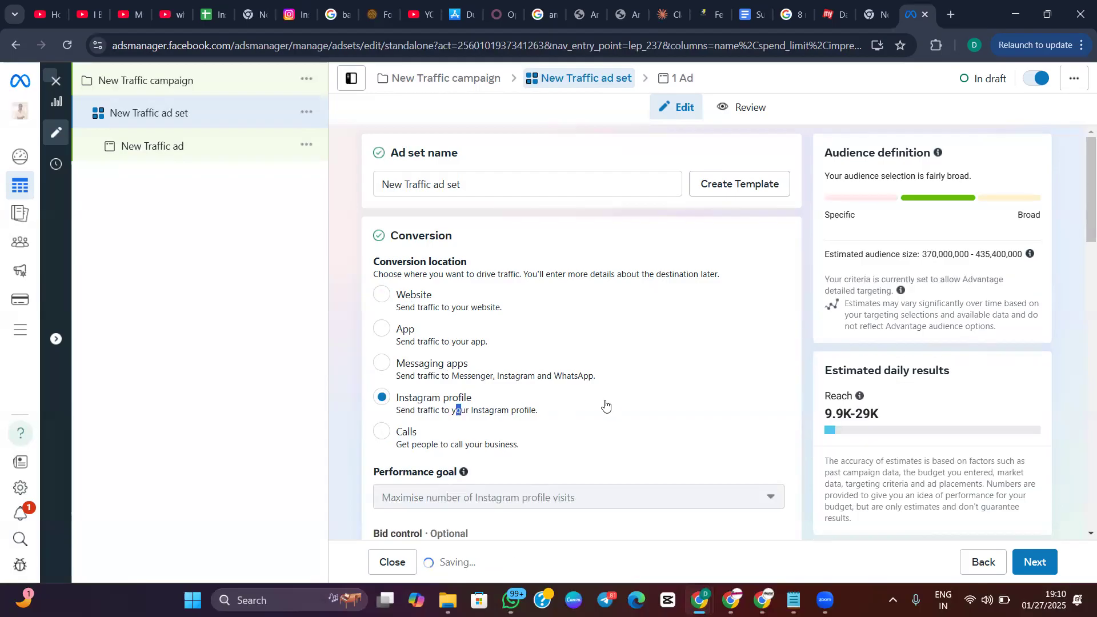
{"action": "scroll", "coordinate": [605, 404], "scroll_direction": "down", "scroll_amount": 4}
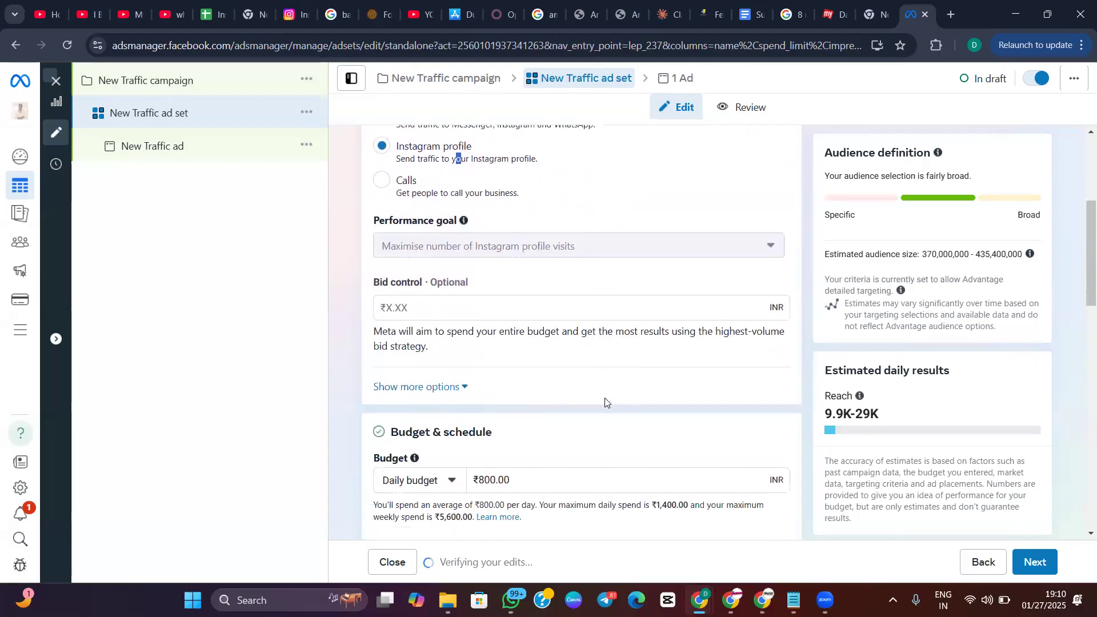
{"action": "scroll", "coordinate": [486, 390], "scroll_direction": "up", "scroll_amount": 1}
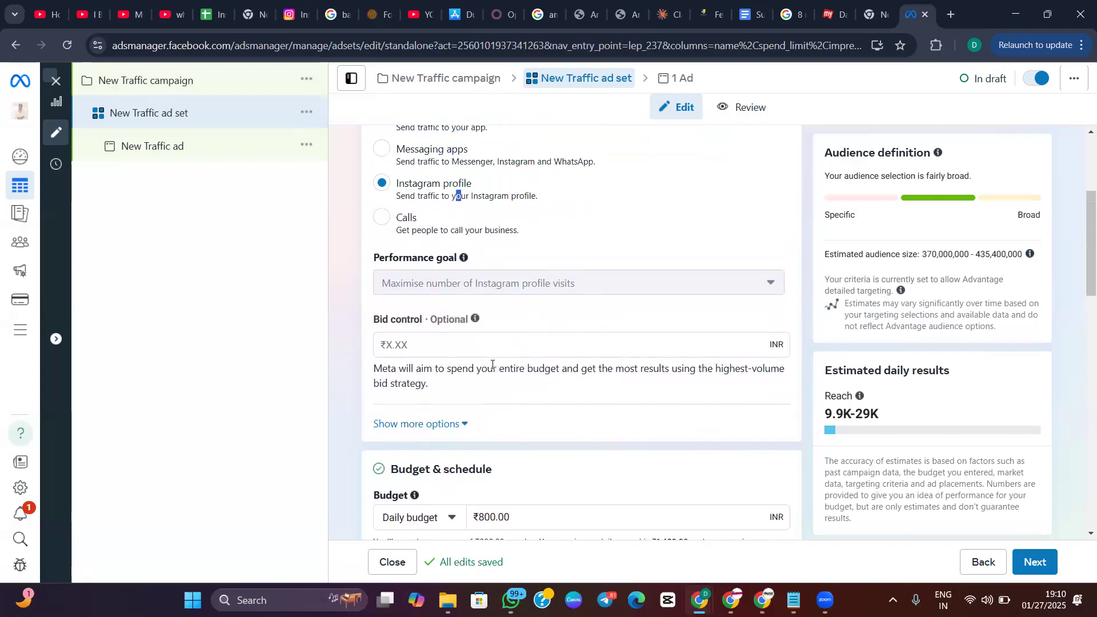
{"action": "left_click_drag", "start_coordinate": [373, 320], "coordinate": [421, 323]}
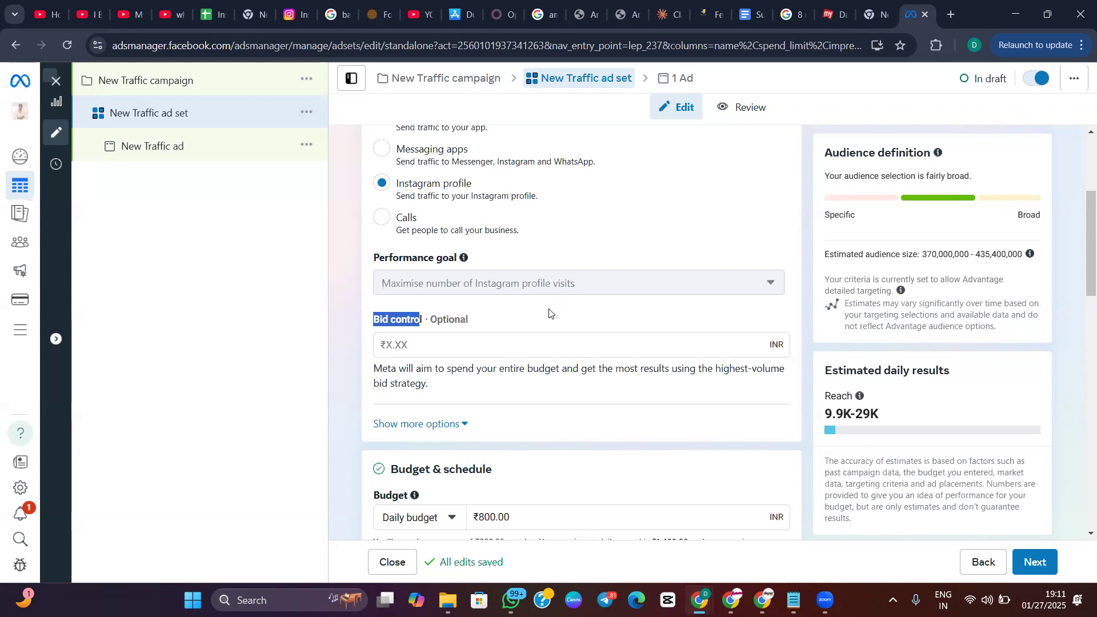
{"action": "left_click", "coordinate": [485, 346]}
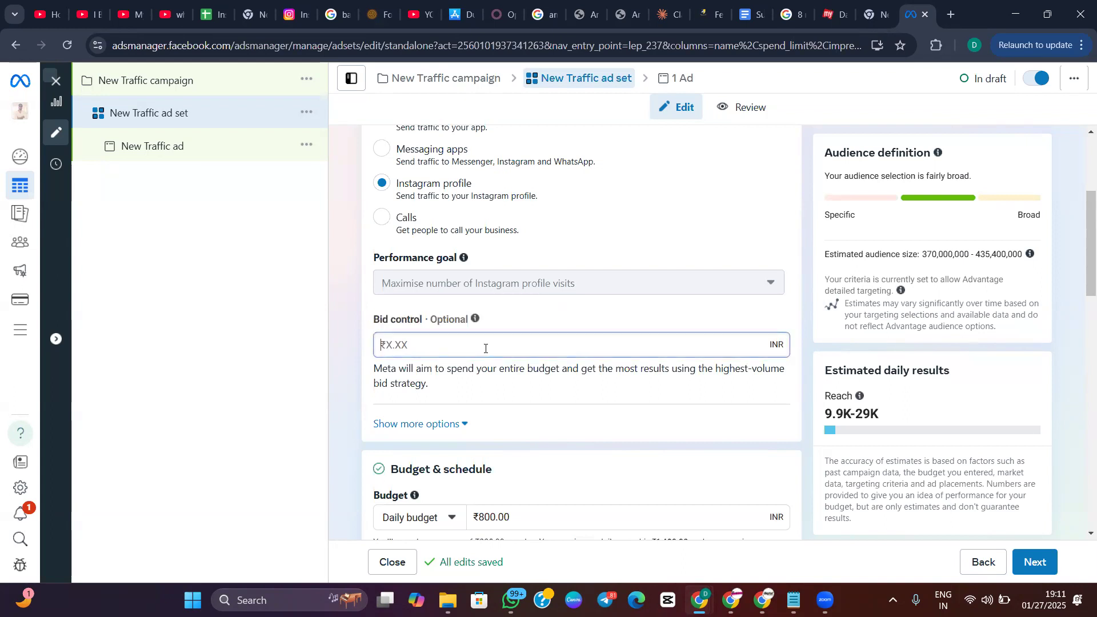
{"action": "type", "text": "7"}
{"action": "left_click", "coordinate": [366, 370]}
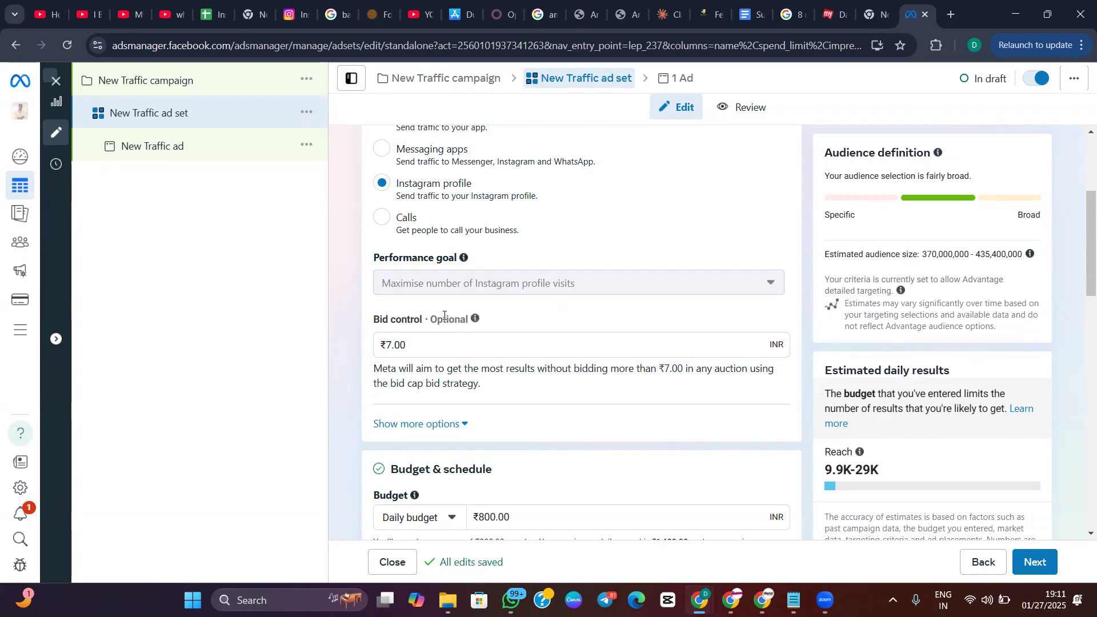
{"action": "left_click", "coordinate": [425, 350]}
{"action": "key", "text": "BackSpace"}
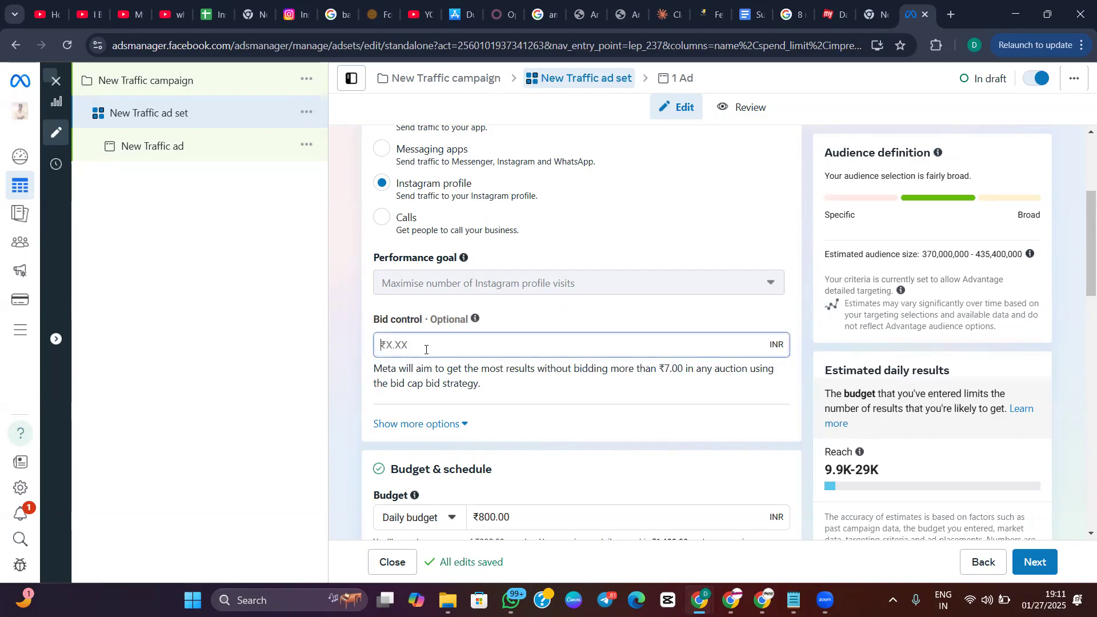
{"action": "left_click", "coordinate": [327, 336]}
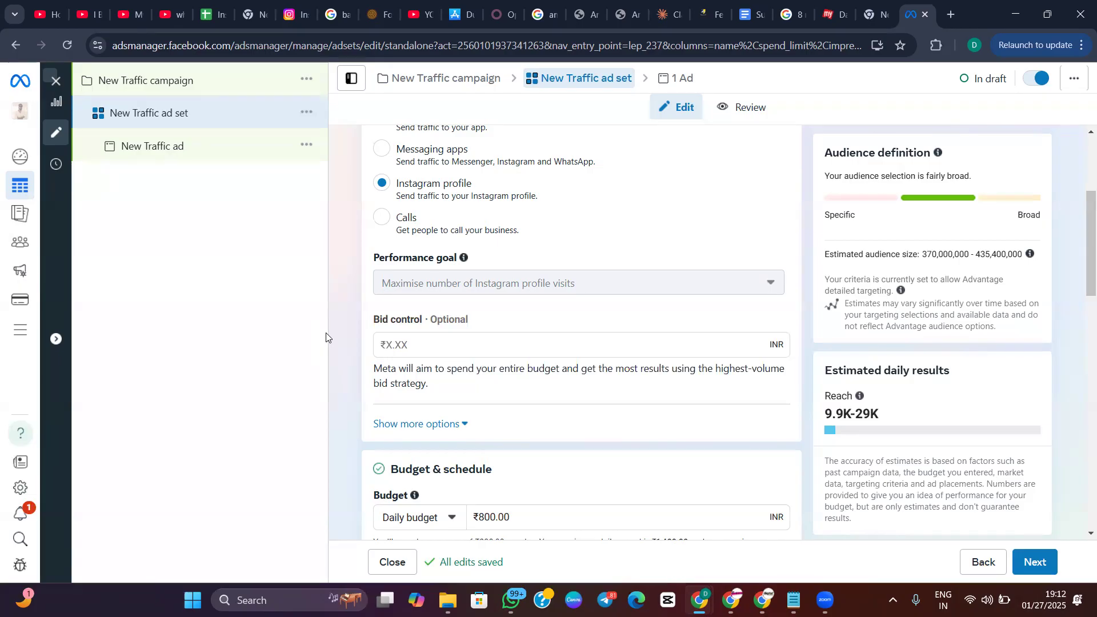
{"action": "scroll", "coordinate": [342, 329], "scroll_direction": "down", "scroll_amount": 10}
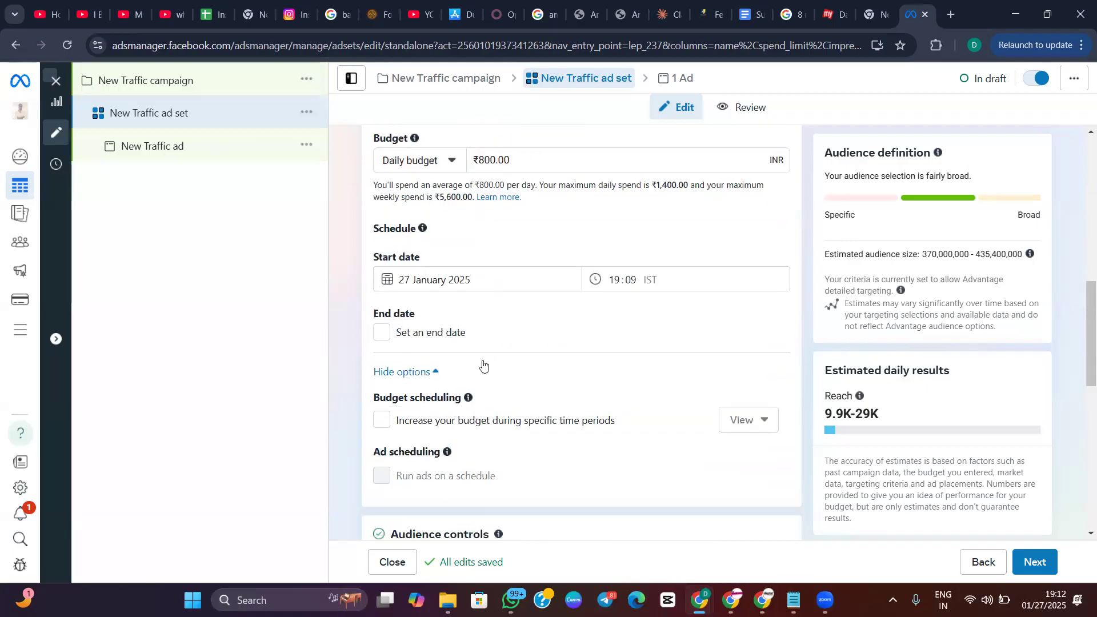
Move from the finished ad set form to the New Traffic ad editor
{"action": "scroll", "coordinate": [514, 377], "scroll_direction": "down", "scroll_amount": 4}
{"action": "scroll", "coordinate": [466, 392], "scroll_direction": "down", "scroll_amount": 1}
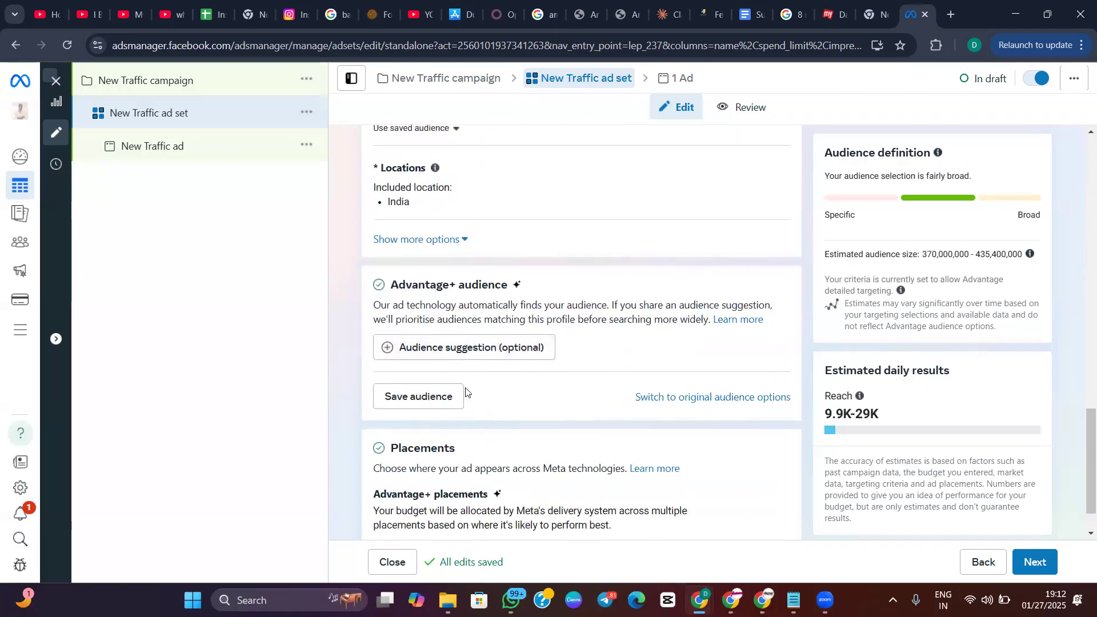
{"action": "left_click", "coordinate": [1035, 563]}
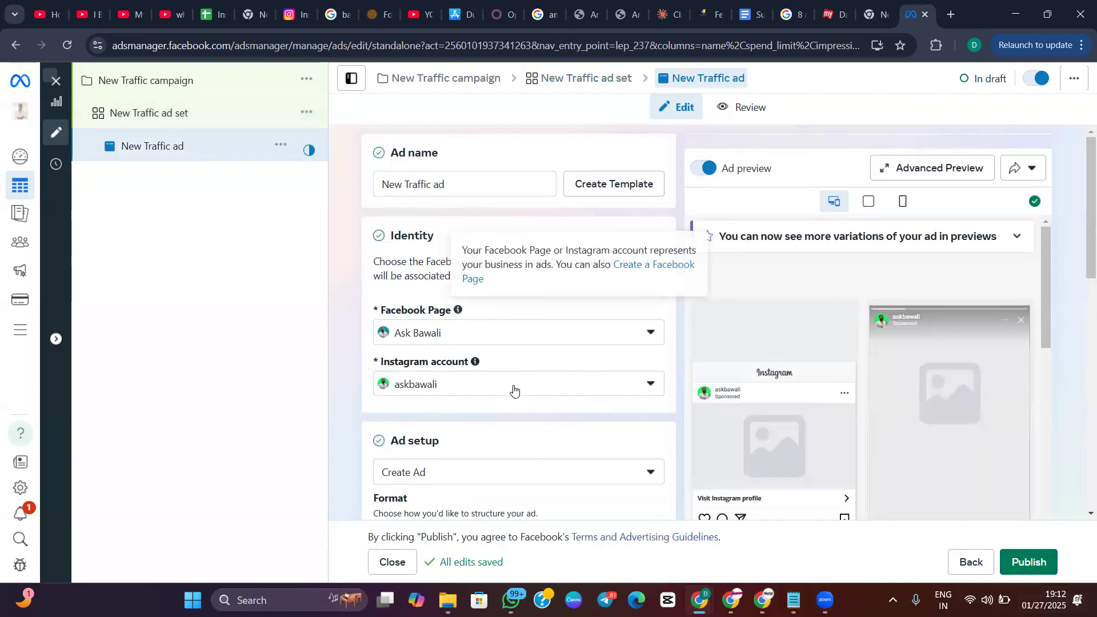
Show the Ad setup options under the Create Ad dropdown
{"action": "scroll", "coordinate": [509, 406], "scroll_direction": "down", "scroll_amount": 1}
{"action": "scroll", "coordinate": [466, 416], "scroll_direction": "down", "scroll_amount": 1}
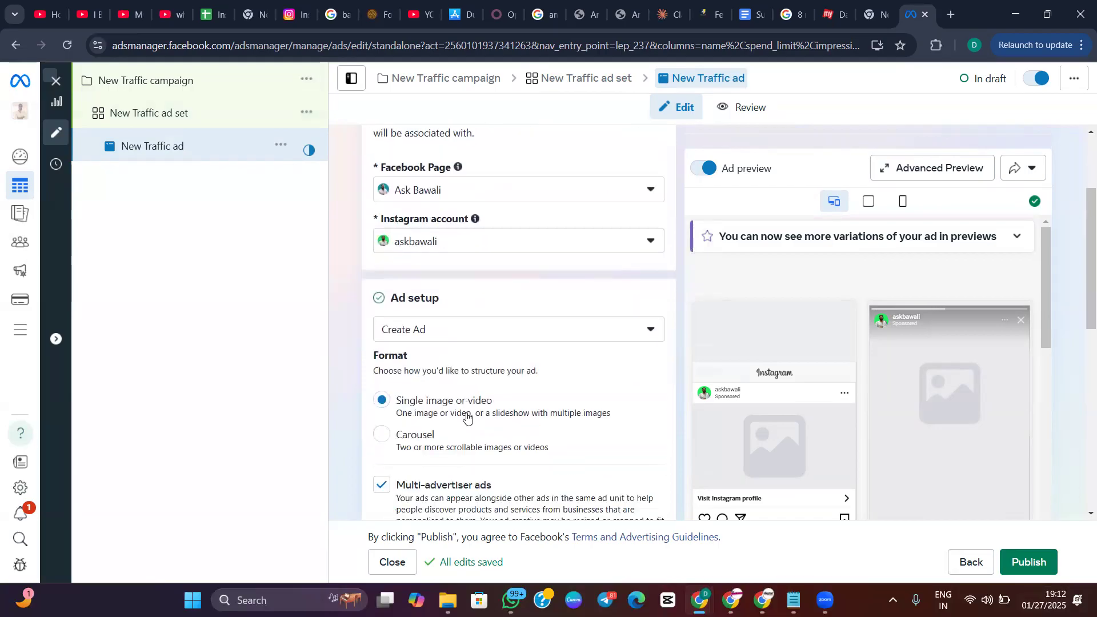
{"action": "left_click", "coordinate": [451, 338]}
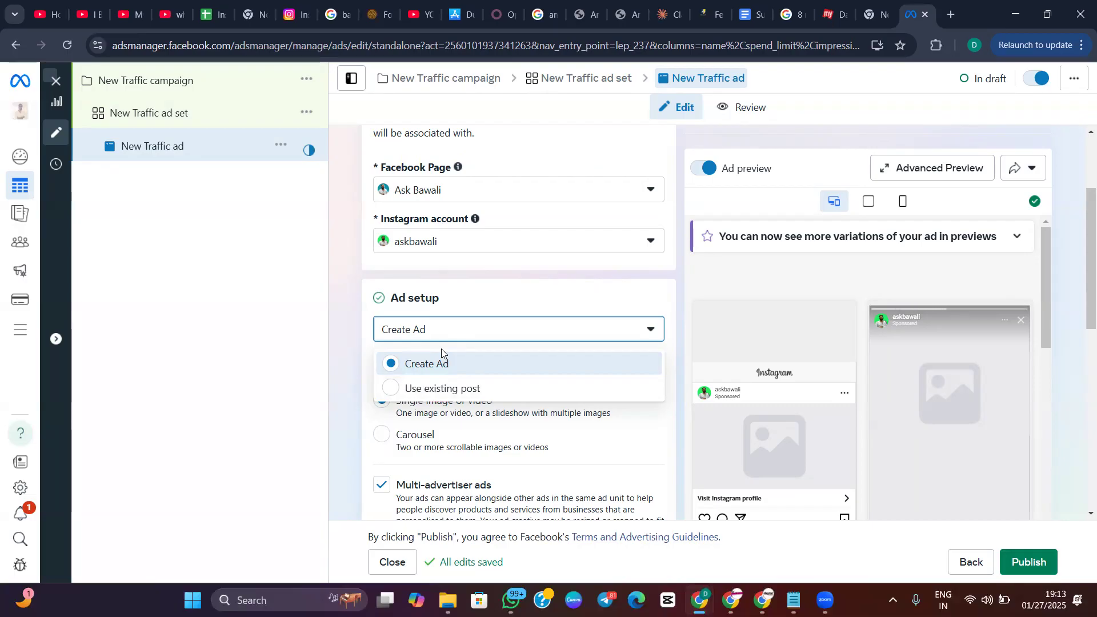
Use the existing 21 Jan 2025 'Mastering Influencer Marketing!' Instagram video post for the ad
{"action": "left_click", "coordinate": [393, 387]}
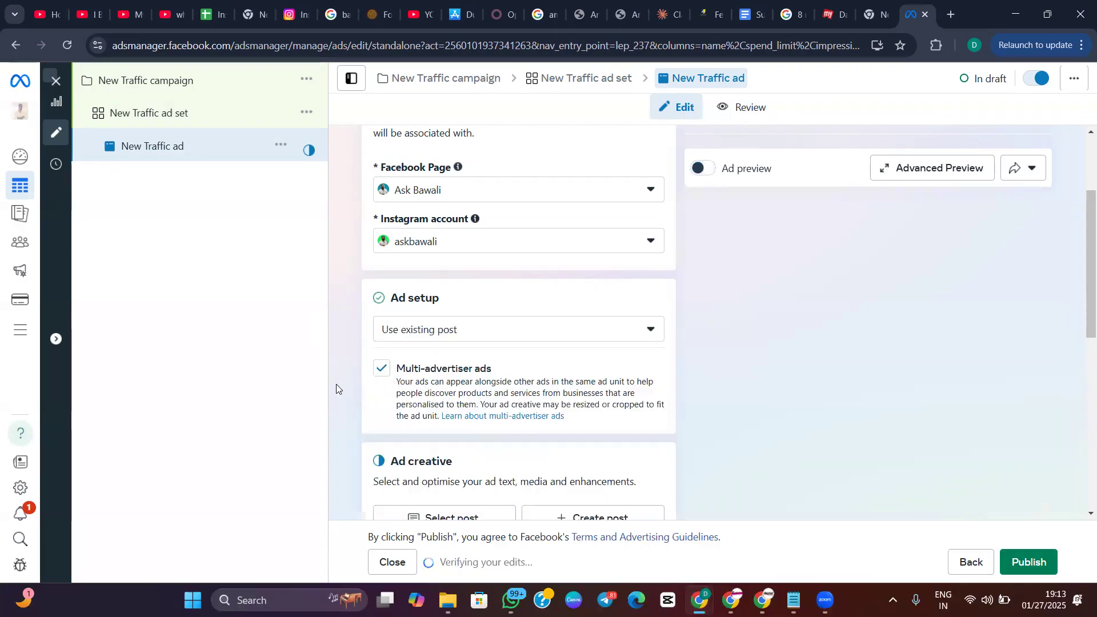
{"action": "scroll", "coordinate": [392, 354], "scroll_direction": "down", "scroll_amount": 3}
{"action": "left_click", "coordinate": [439, 312]}
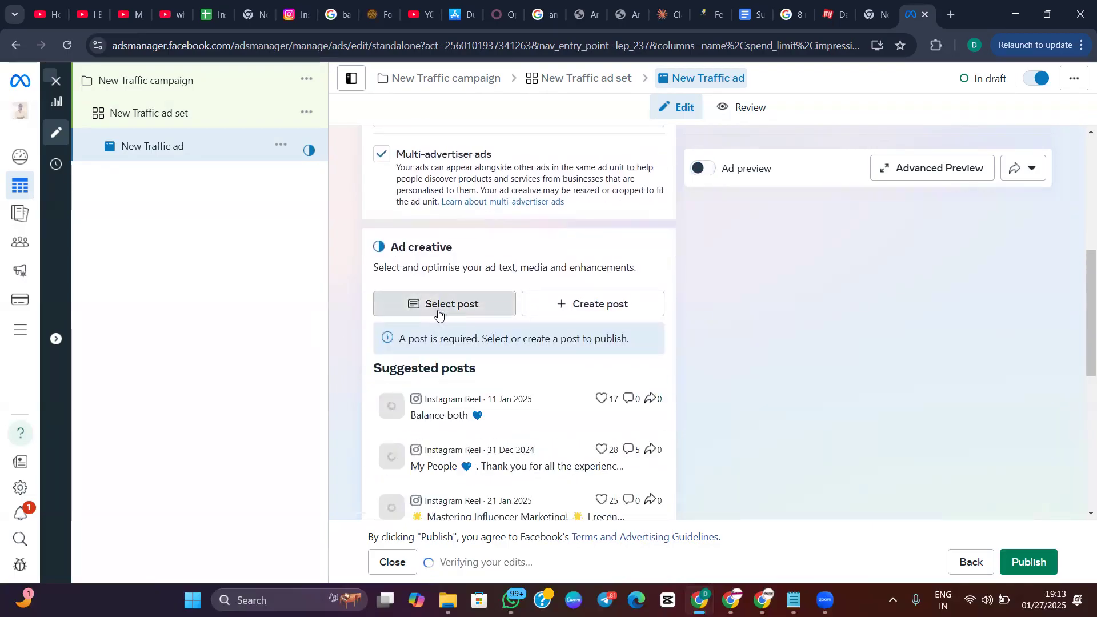
{"action": "left_click", "coordinate": [210, 260]}
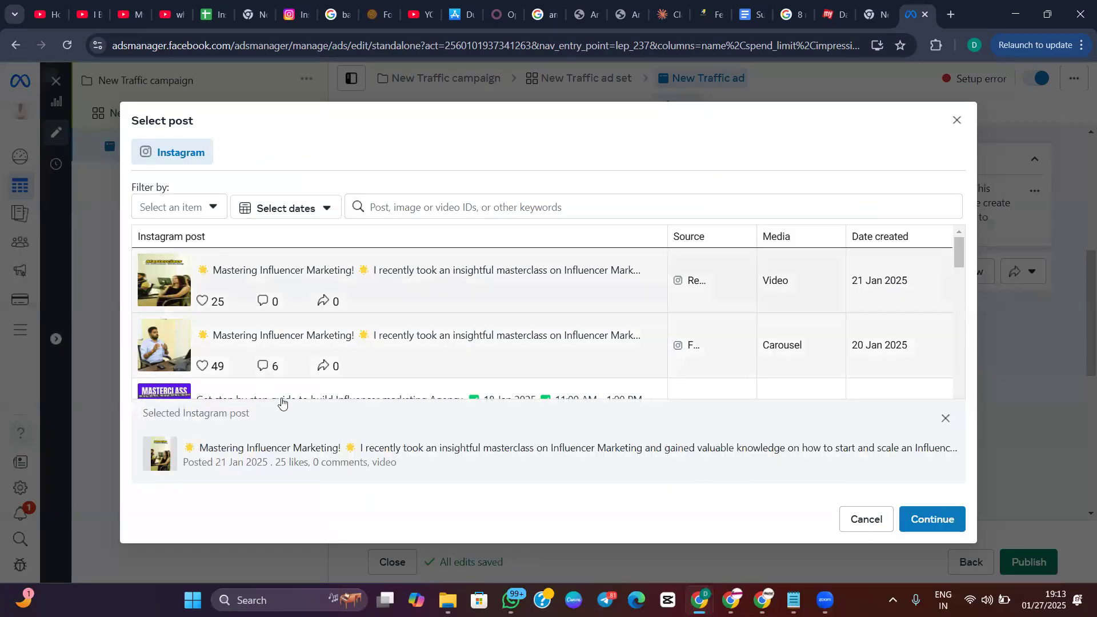
{"action": "left_click", "coordinate": [932, 502]}
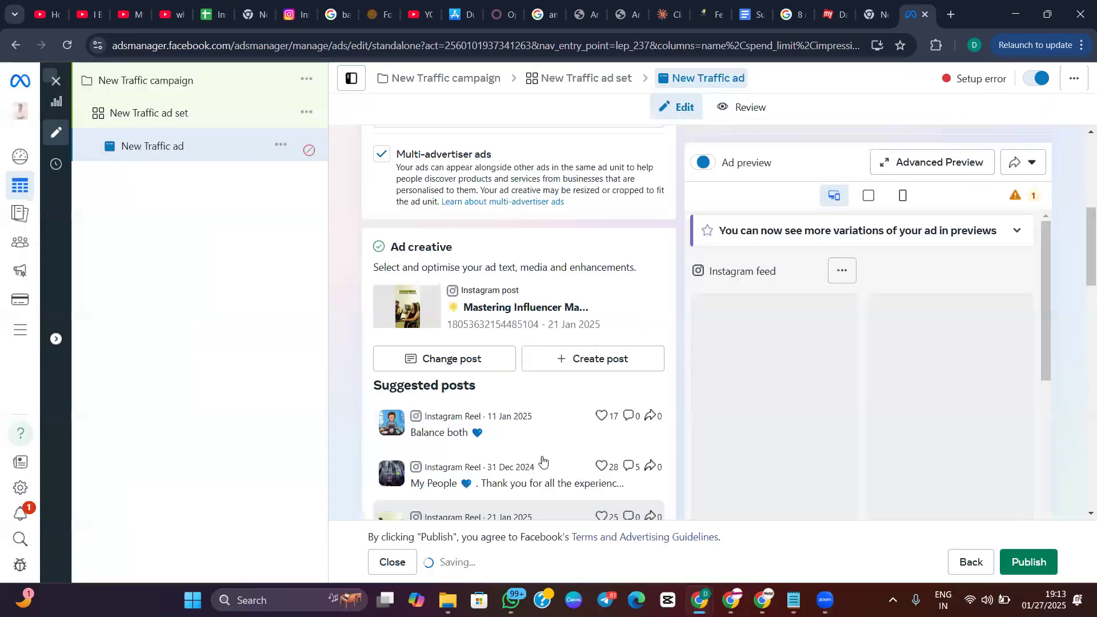
Check the ad's Website URL field
{"action": "scroll", "coordinate": [457, 282], "scroll_direction": "down", "scroll_amount": 5}
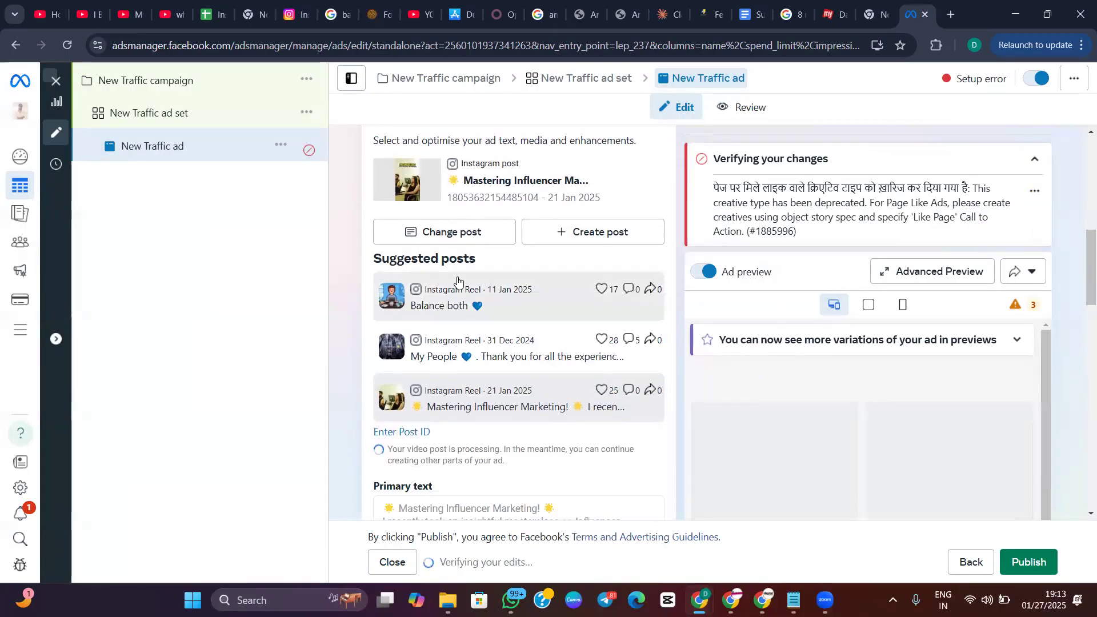
{"action": "scroll", "coordinate": [457, 281], "scroll_direction": "down", "scroll_amount": 12}
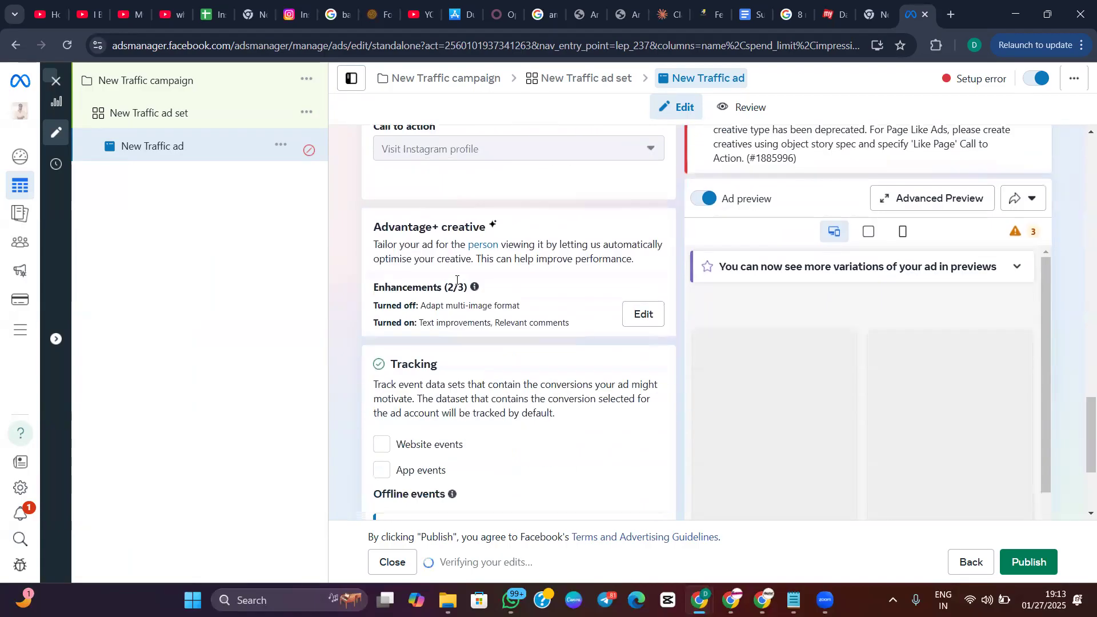
{"action": "left_click", "coordinate": [459, 306]}
{"action": "key", "text": "ctrl+a"}
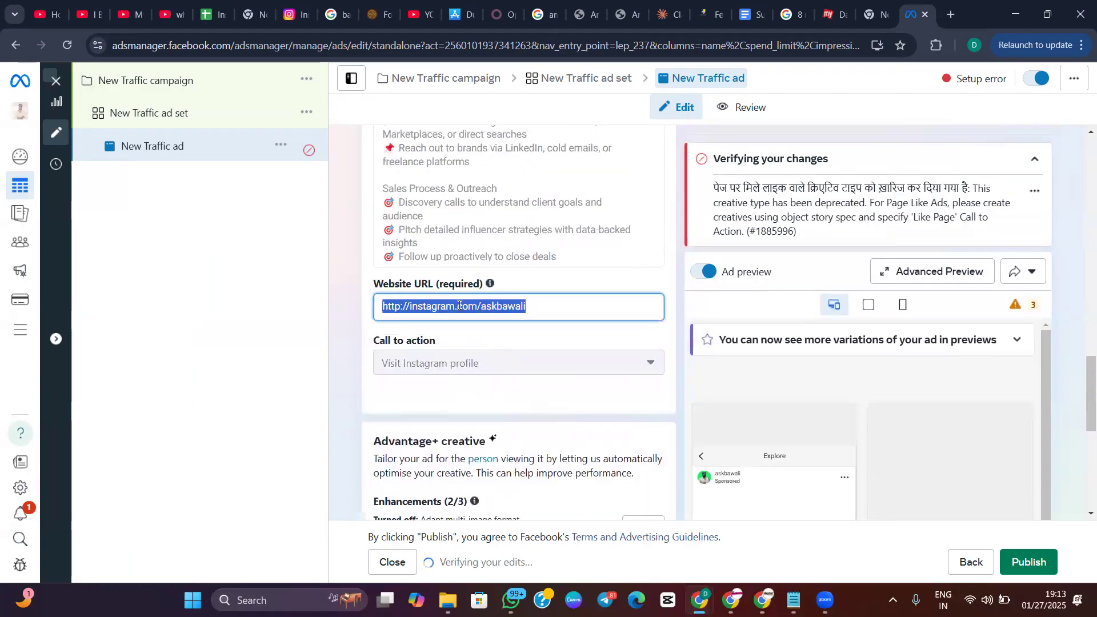
{"action": "scroll", "coordinate": [788, 305], "scroll_direction": "down", "scroll_amount": 7}
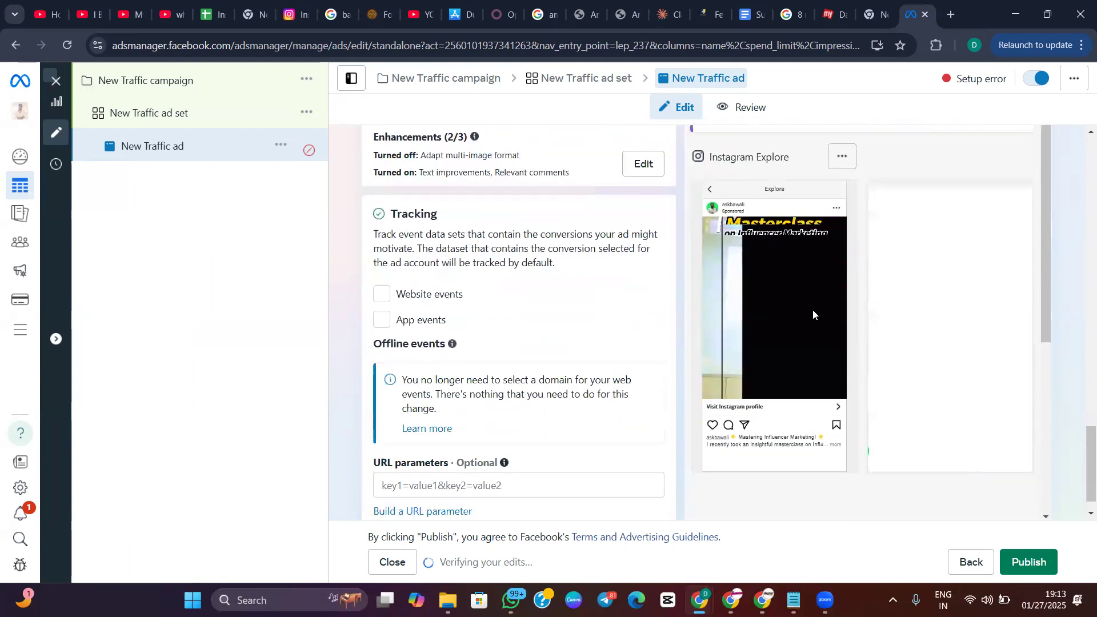
{"action": "scroll", "coordinate": [809, 260], "scroll_direction": "up", "scroll_amount": 4}
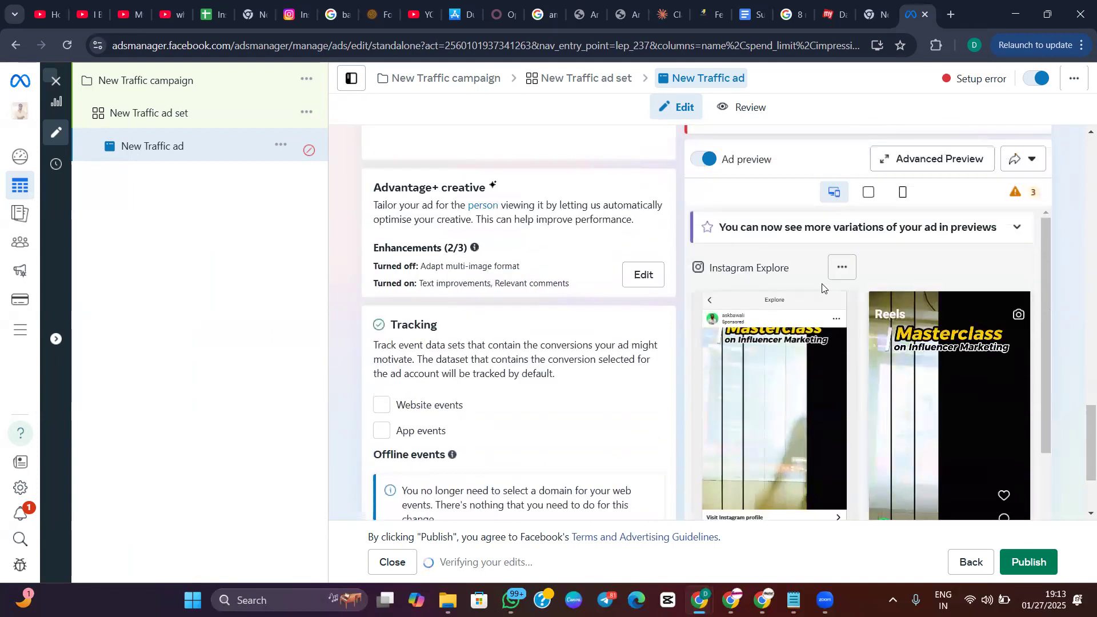
Preview the influencer marketing video ad across all Instagram placements in Advanced Preview
{"action": "left_click", "coordinate": [937, 231]}
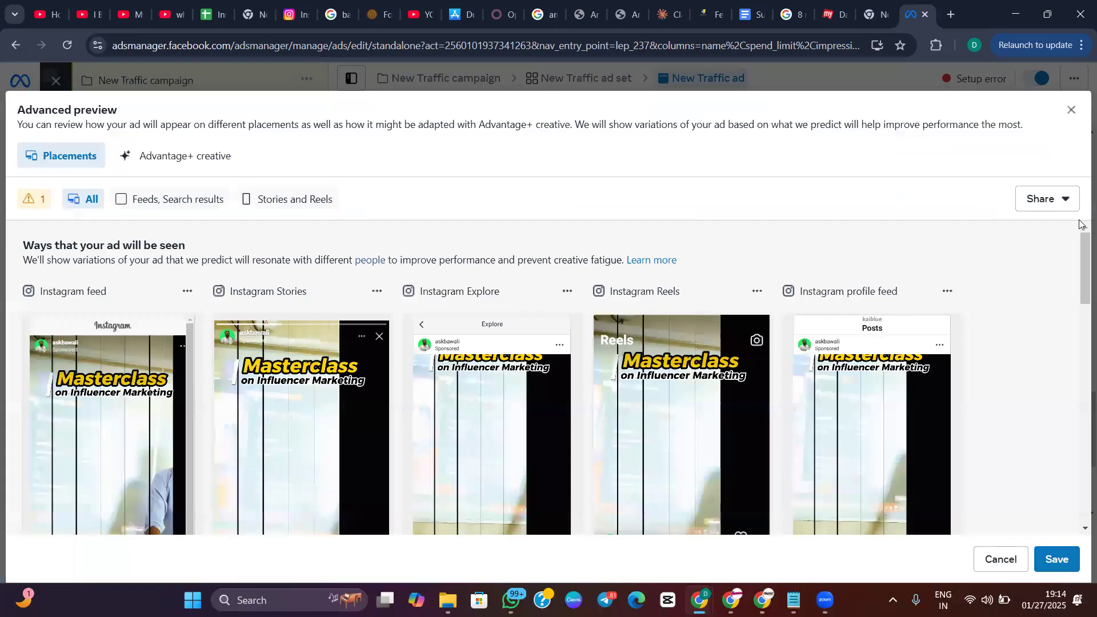
{"action": "scroll", "coordinate": [412, 446], "scroll_direction": "down", "scroll_amount": 3}
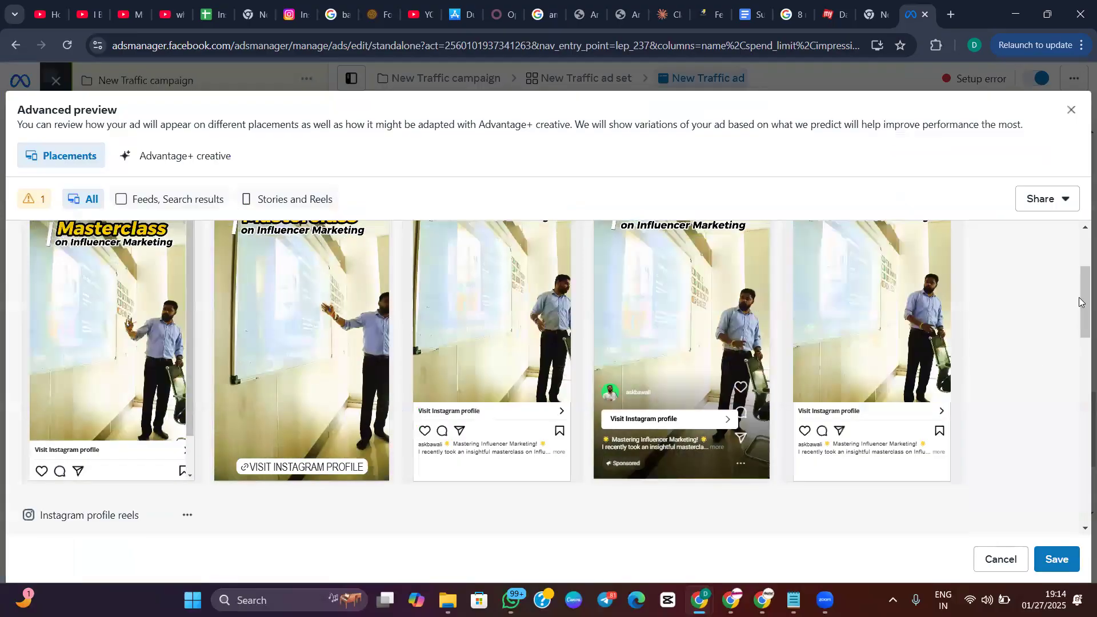
{"action": "left_click_drag", "start_coordinate": [1083, 309], "coordinate": [1080, 384]}
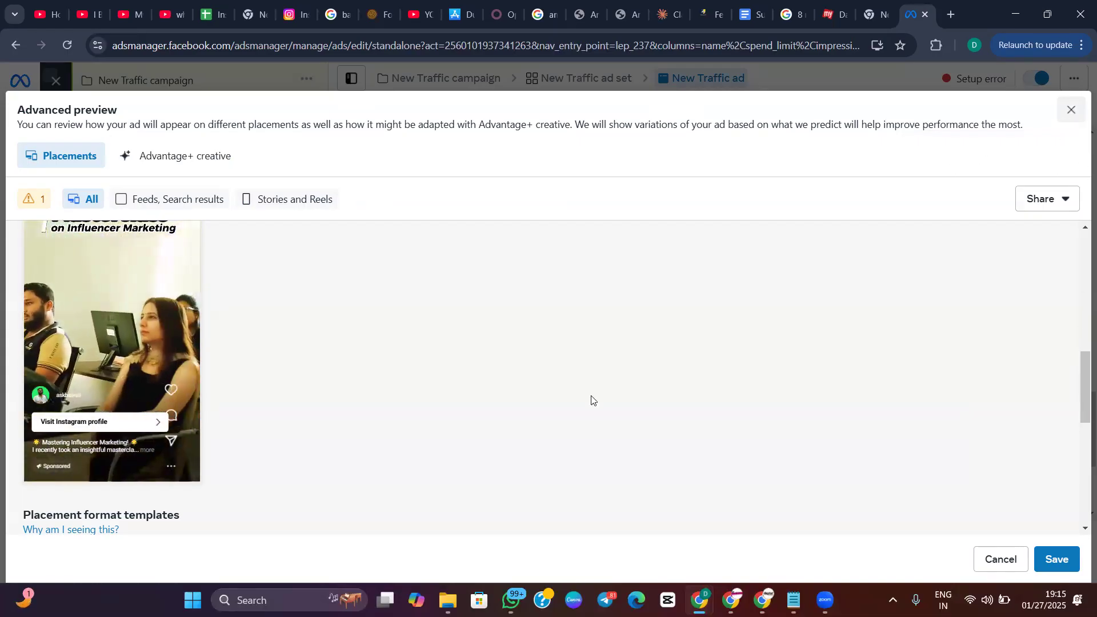
Close the advanced preview, bring the Notepad recap list forward, and select the word Budget
{"action": "key", "text": "Escape"}
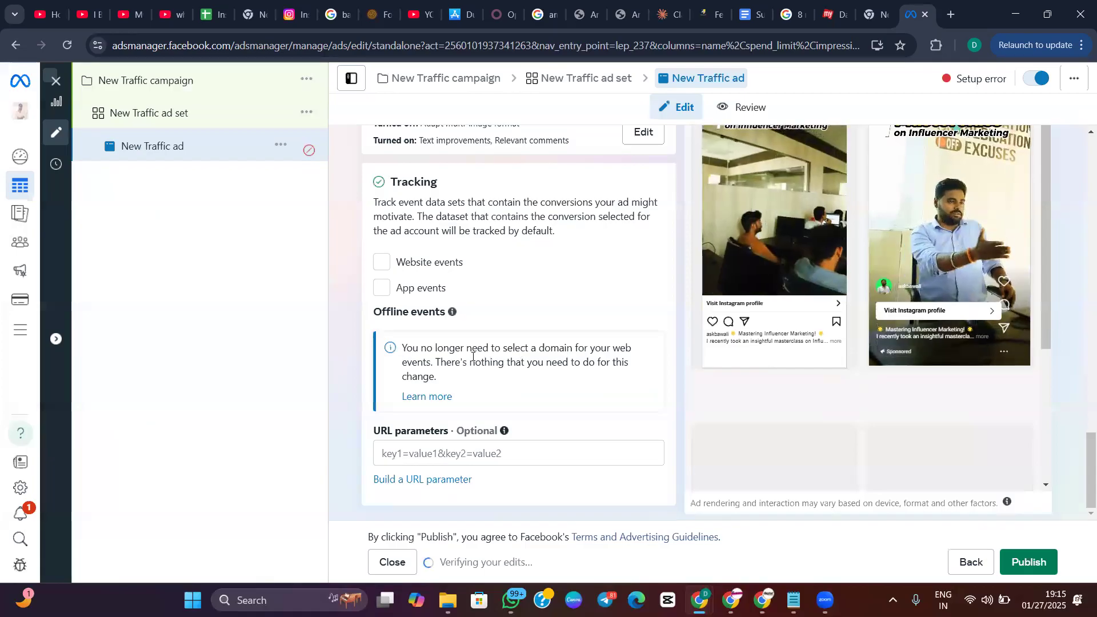
{"action": "mouse_move", "coordinate": [794, 600]}
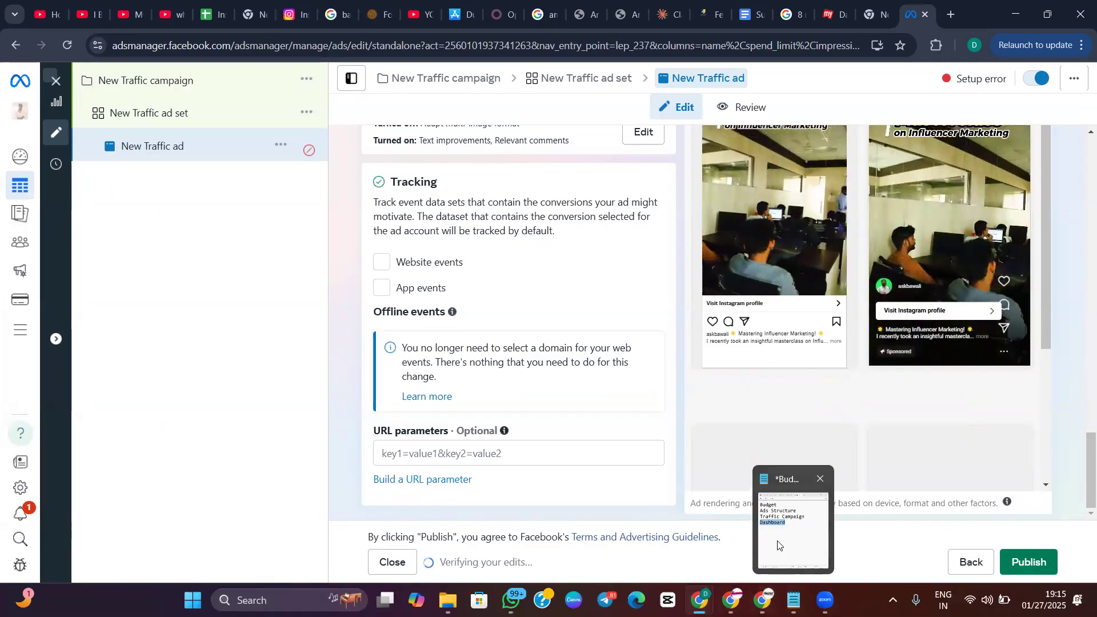
{"action": "left_click", "coordinate": [778, 546]}
{"action": "left_click", "coordinate": [101, 149]}
{"action": "double_click", "coordinate": [100, 149]}
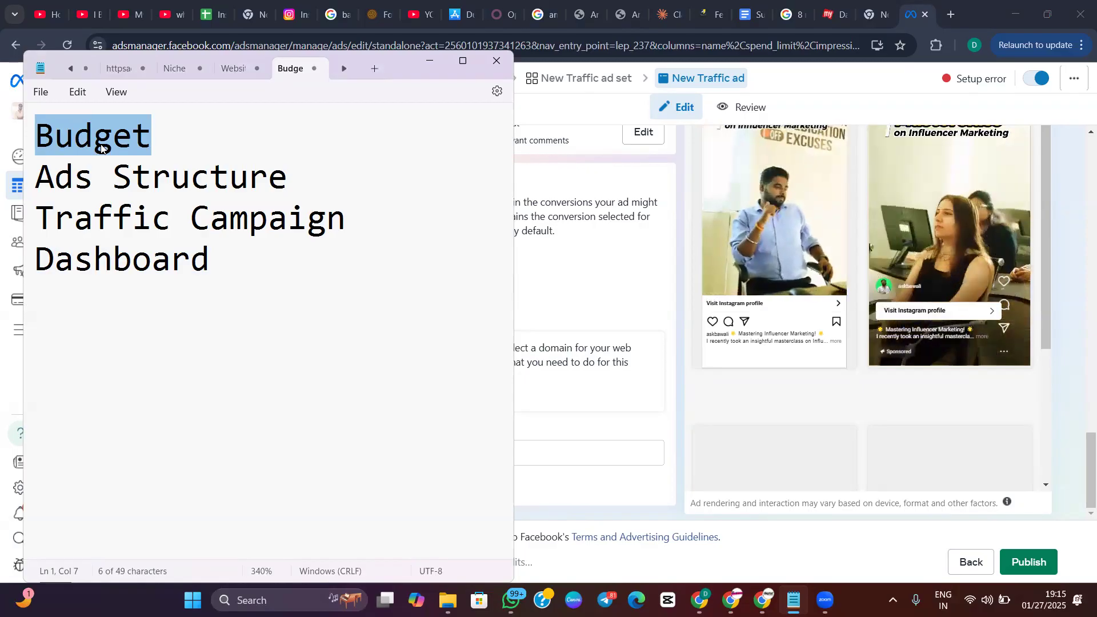
{"action": "triple_click", "coordinate": [76, 180]}
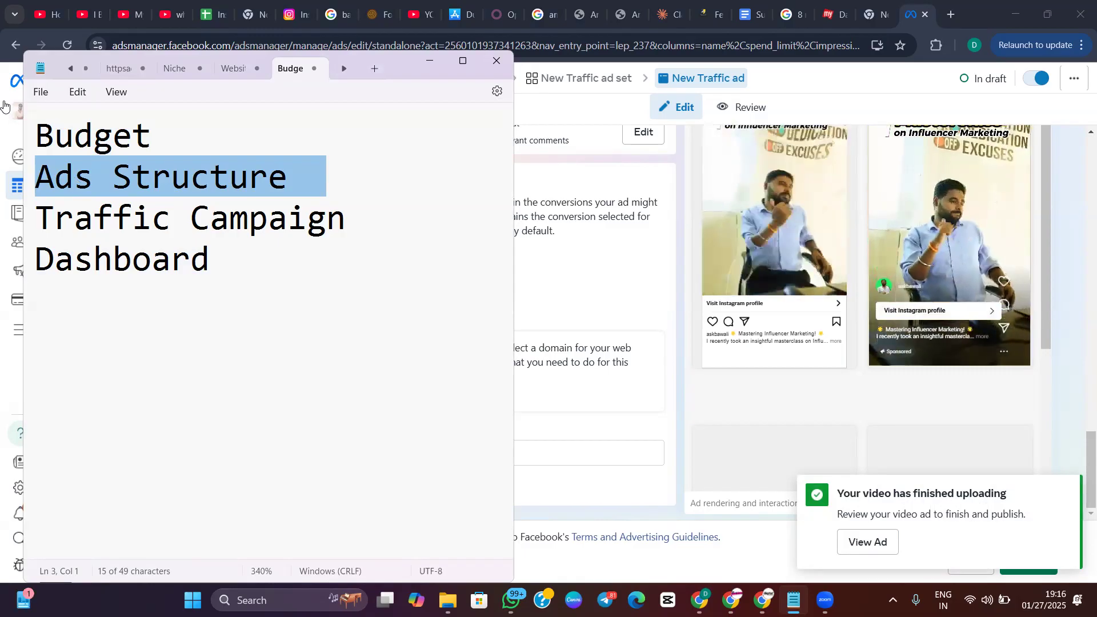
{"action": "triple_click", "coordinate": [102, 211]}
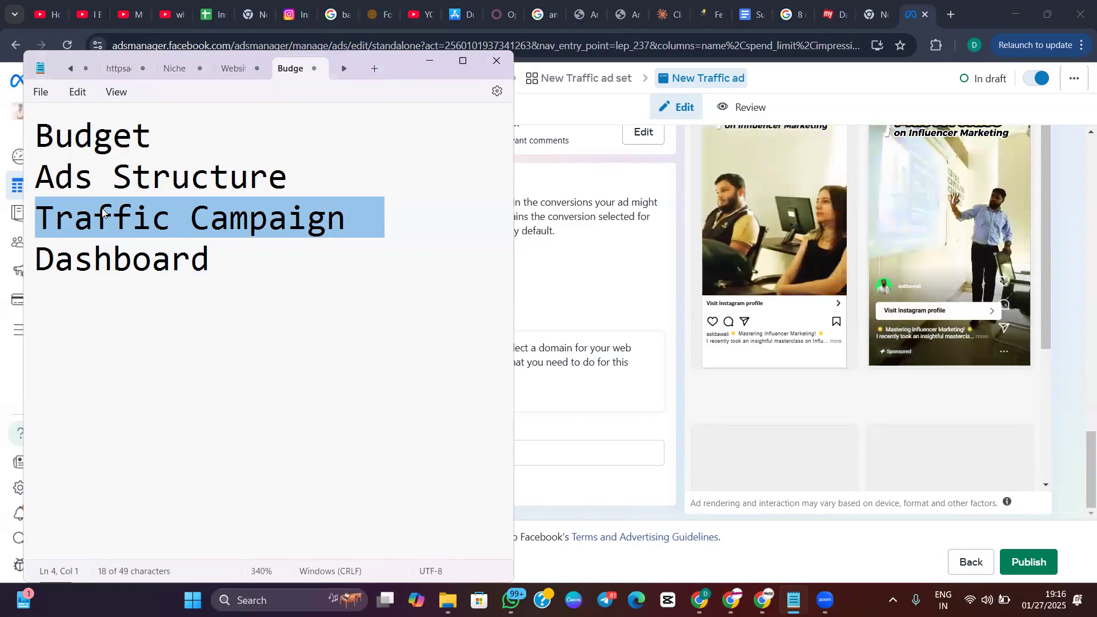
{"action": "double_click", "coordinate": [134, 266]}
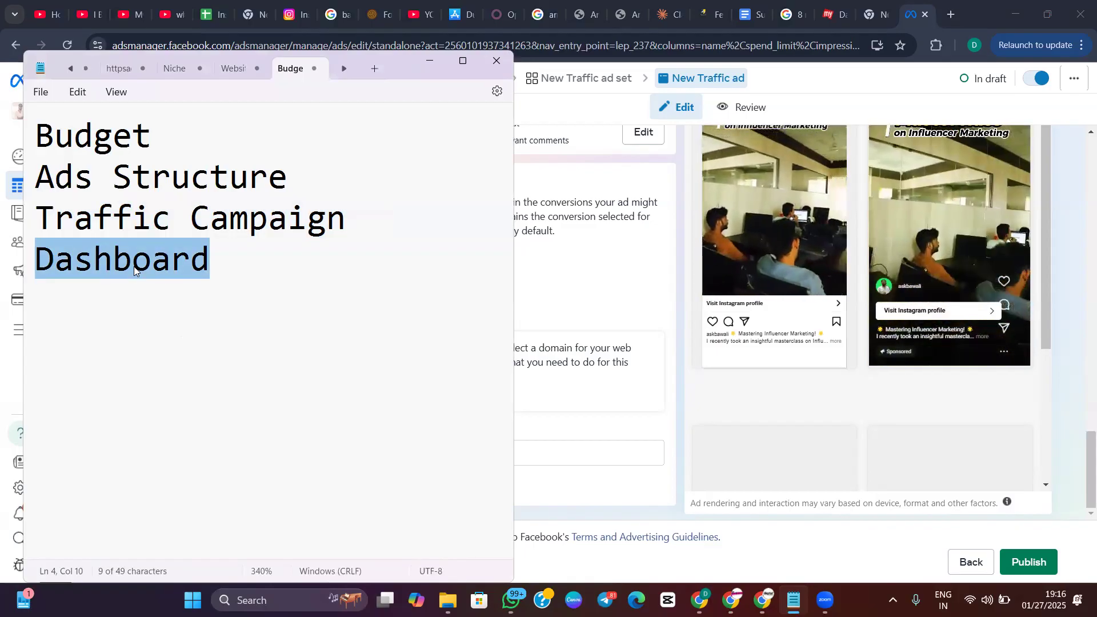
{"action": "left_click", "coordinate": [146, 278]}
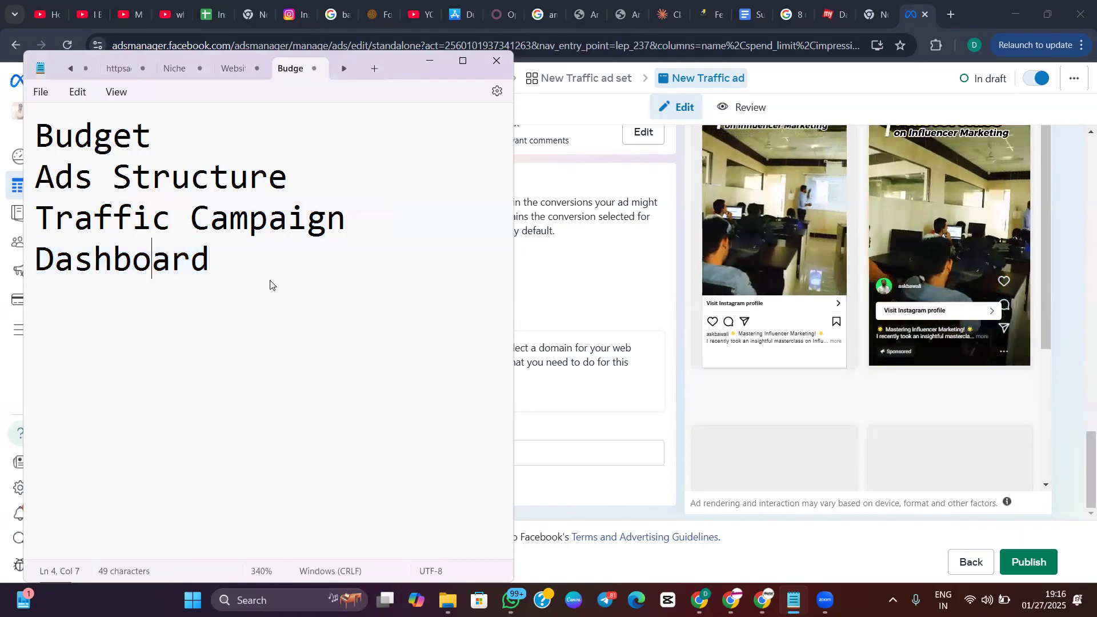
{"action": "left_click", "coordinate": [269, 279]}
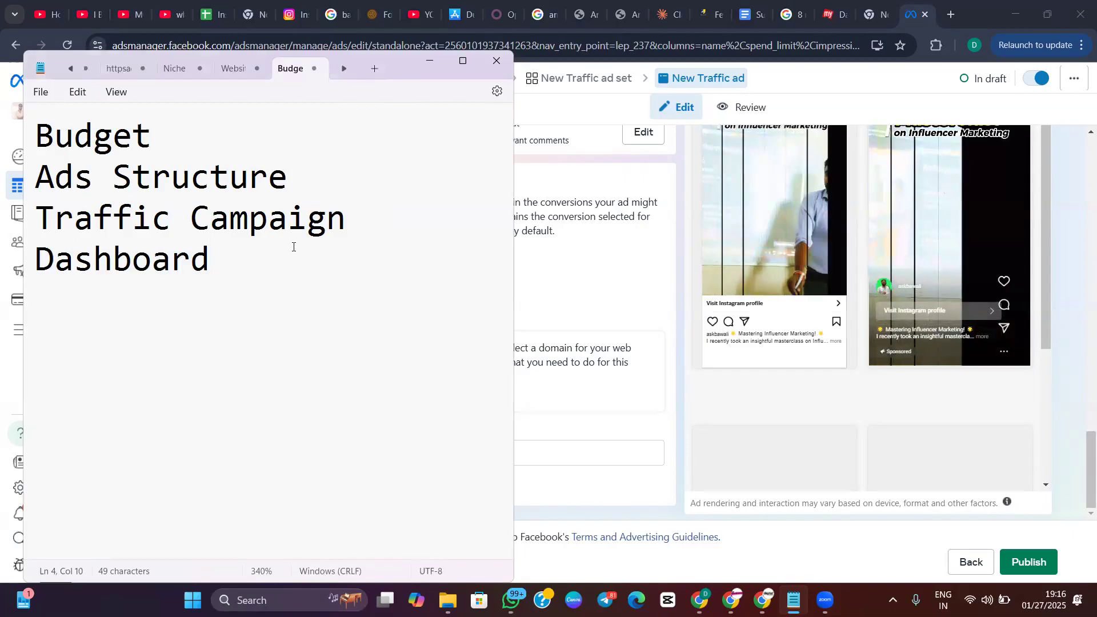
{"action": "left_click_drag", "start_coordinate": [217, 259], "coordinate": [32, 151]}
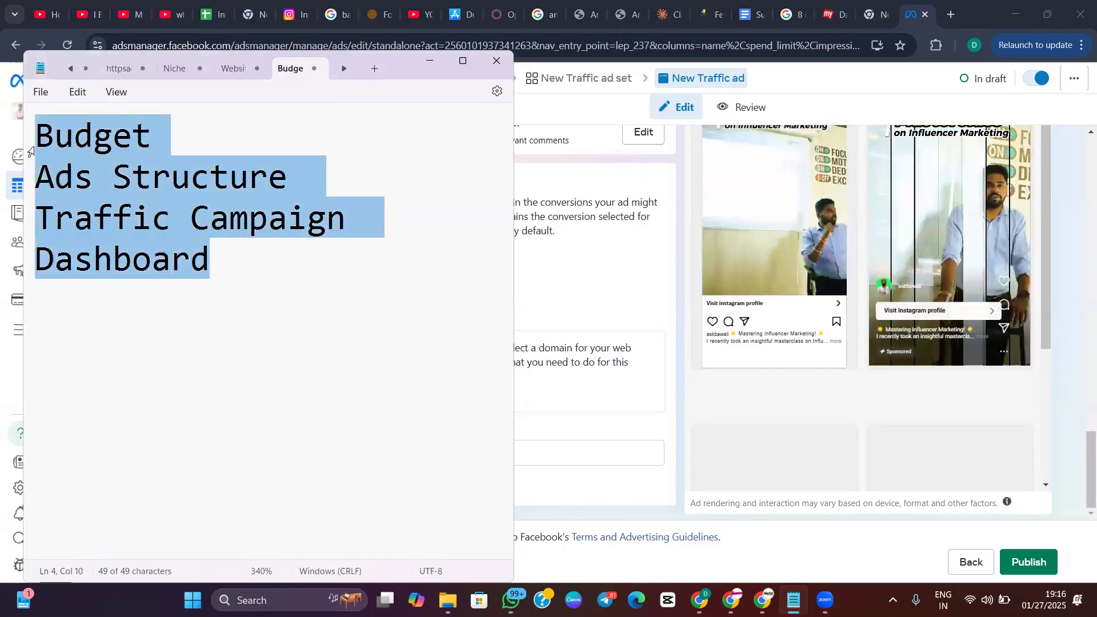